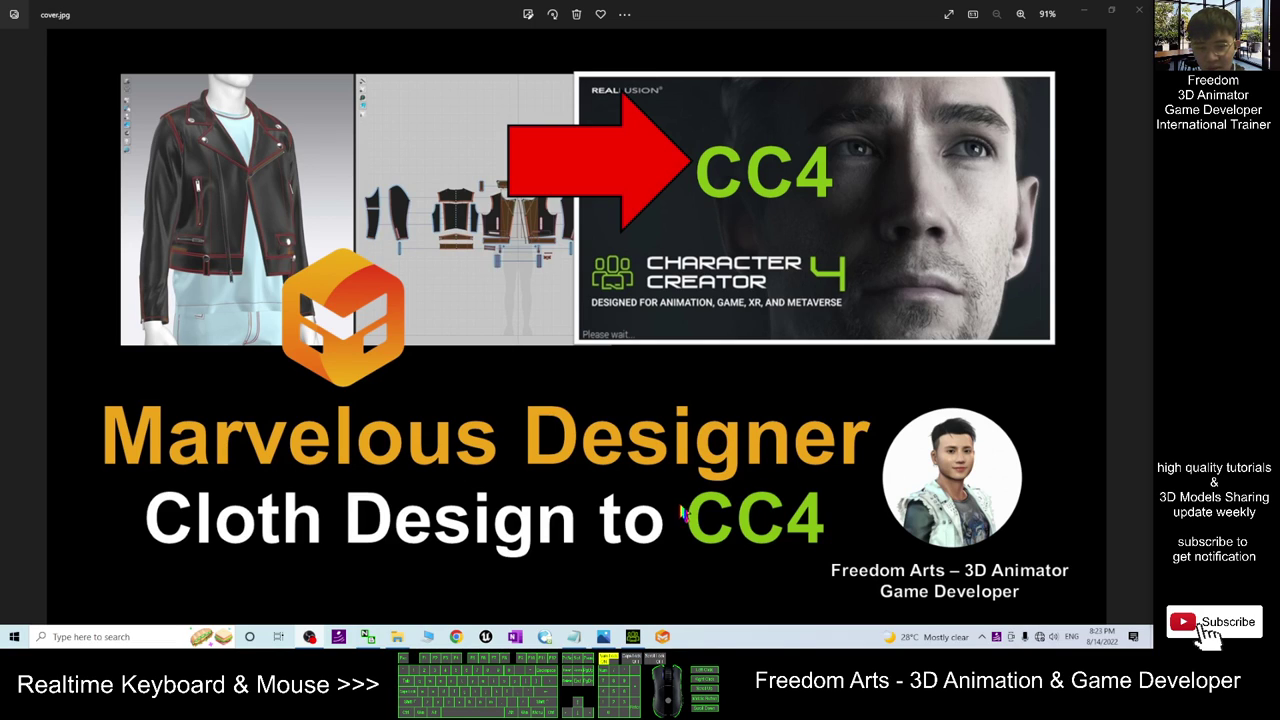
# Switch to Character Creator 4 and load the neutral base character.
pyautogui.click(633, 637)
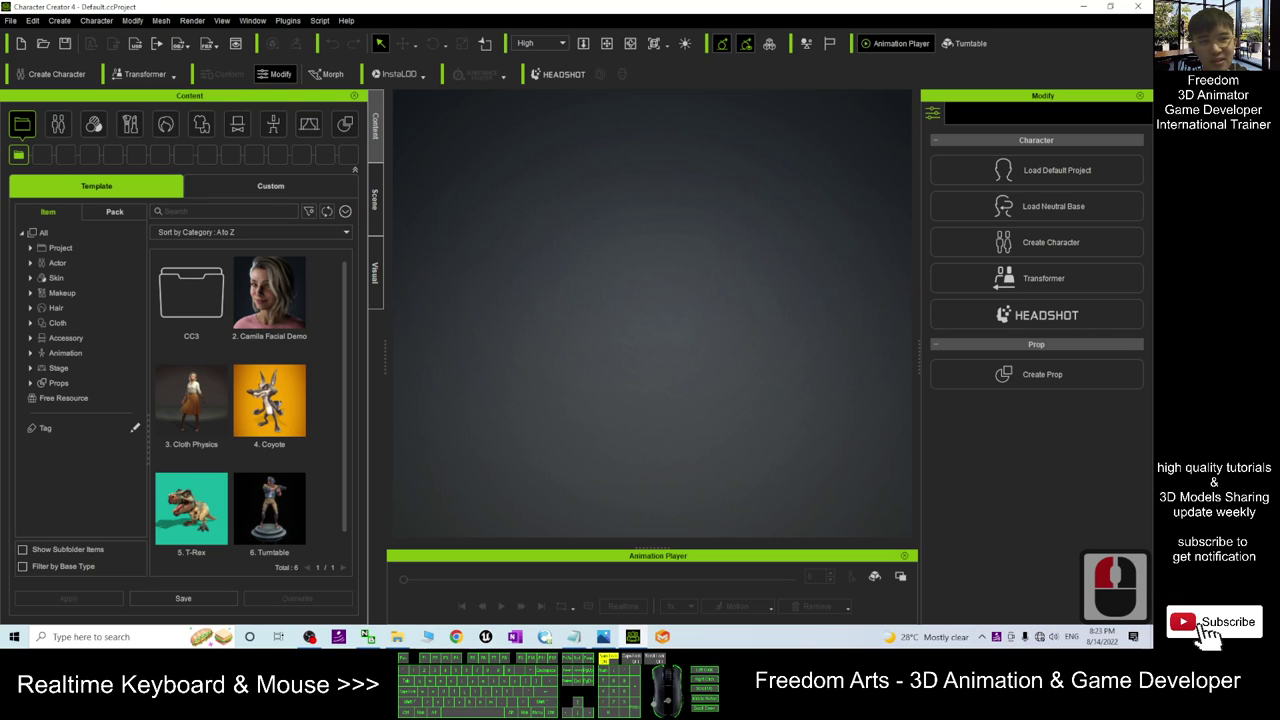
pyautogui.click(1060, 210)
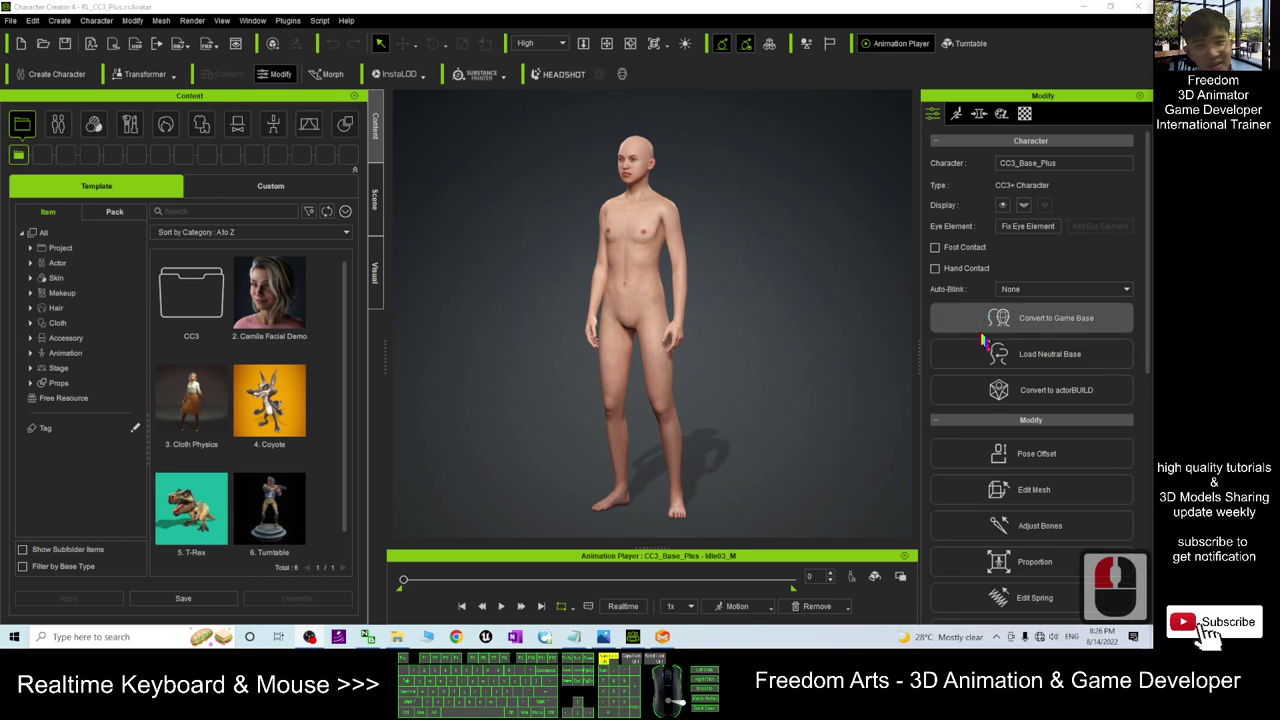
# Apply the T-Pose from the Calibration poses in the animation library to the character.
pyautogui.doubleClick(274, 126)
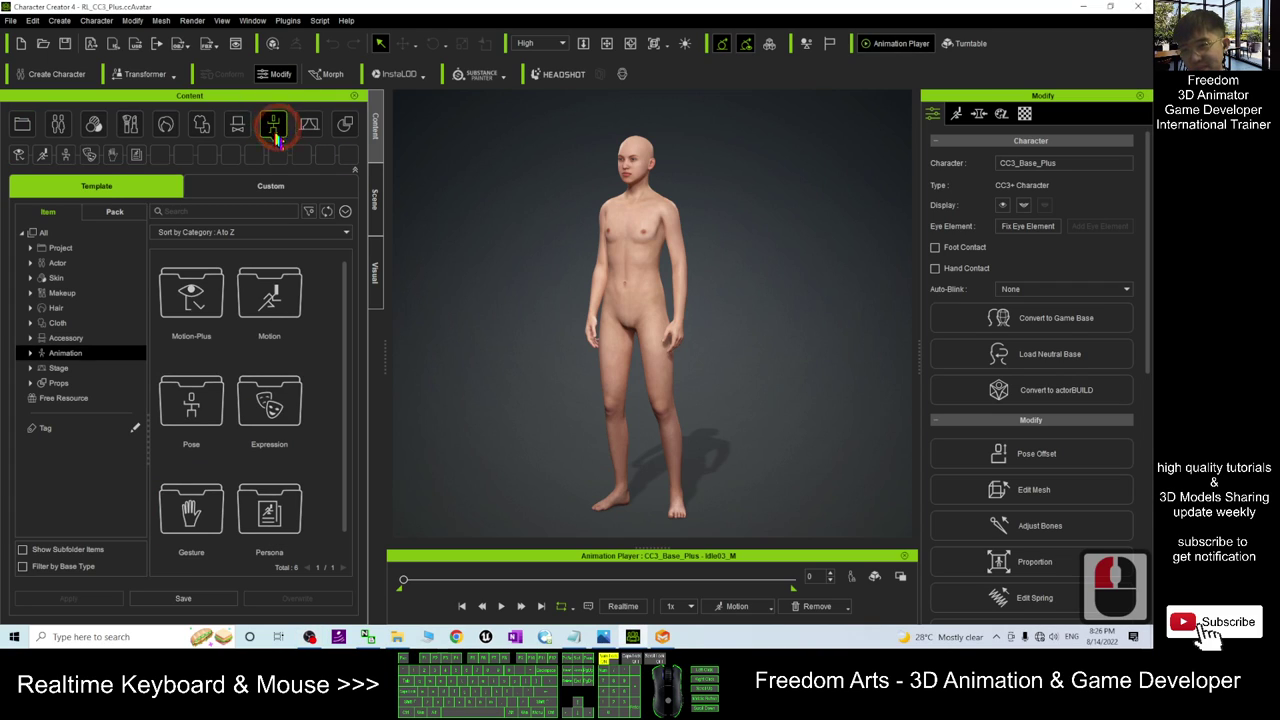
pyautogui.click(40, 355)
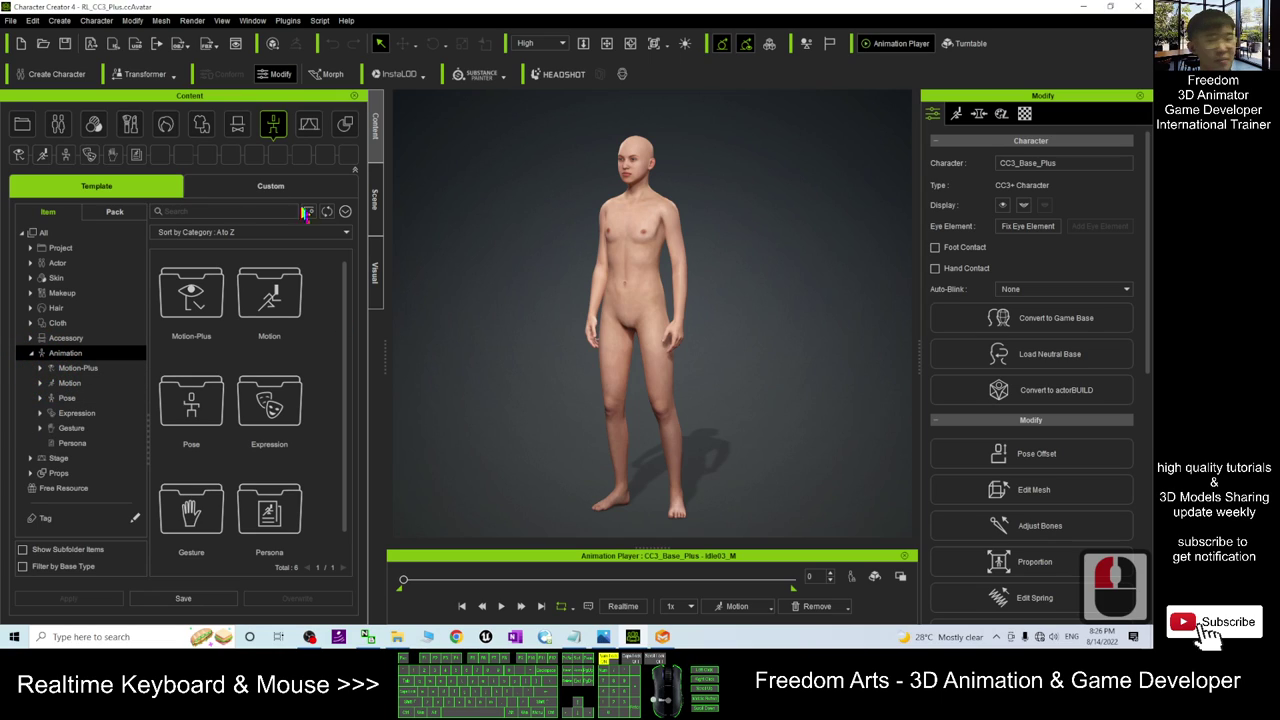
pyautogui.click(40, 384)
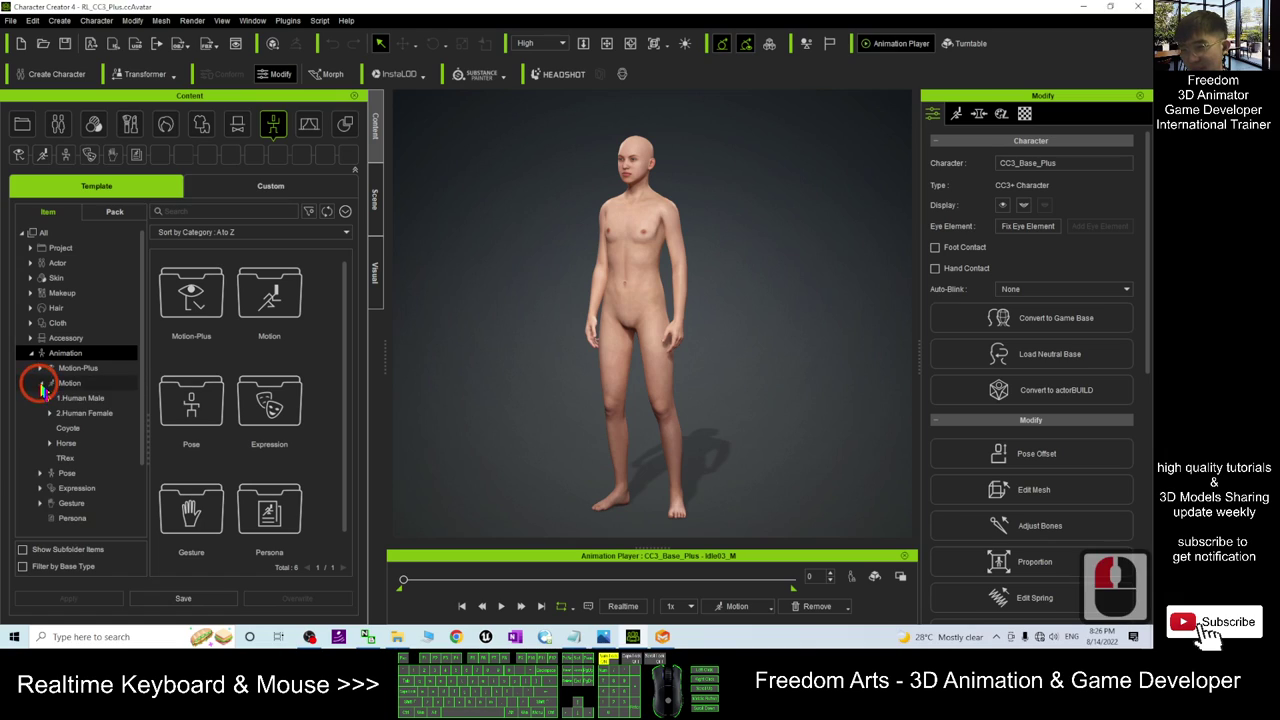
pyautogui.click(40, 384)
pyautogui.click(40, 398)
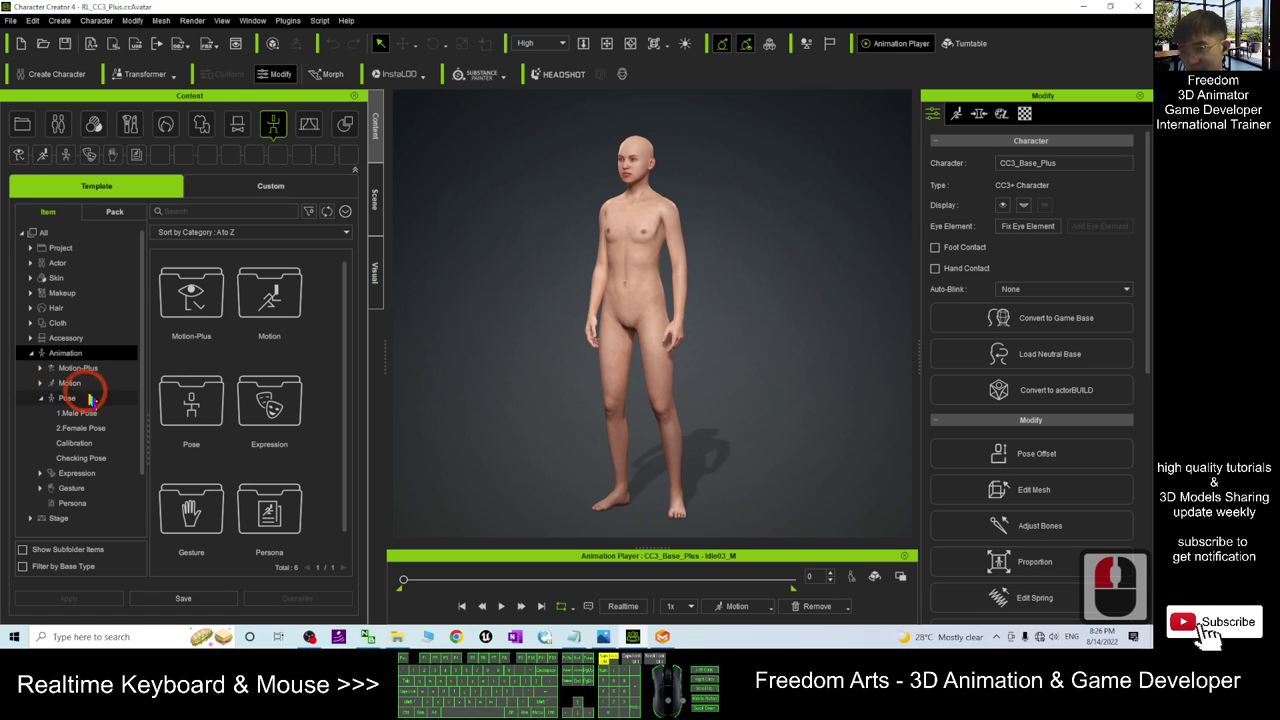
pyautogui.click(74, 443)
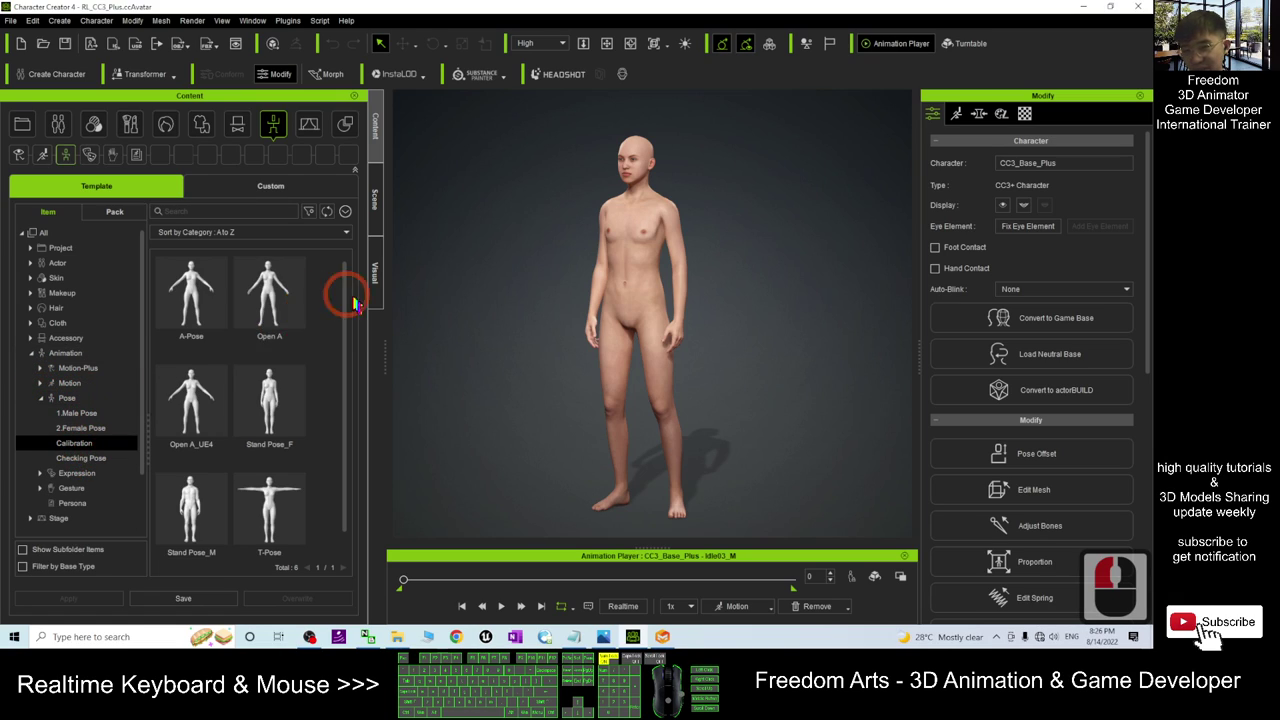
pyautogui.doubleClick(276, 516)
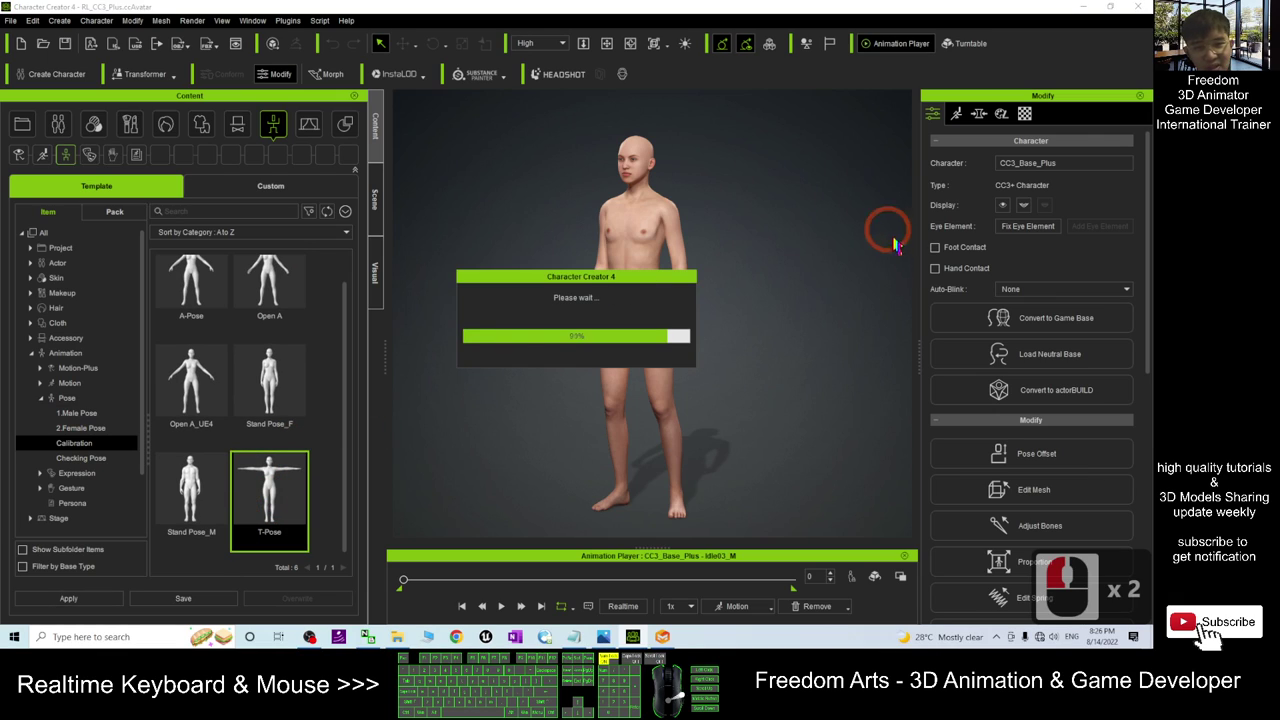
pyautogui.scroll(-6, 857, 333)
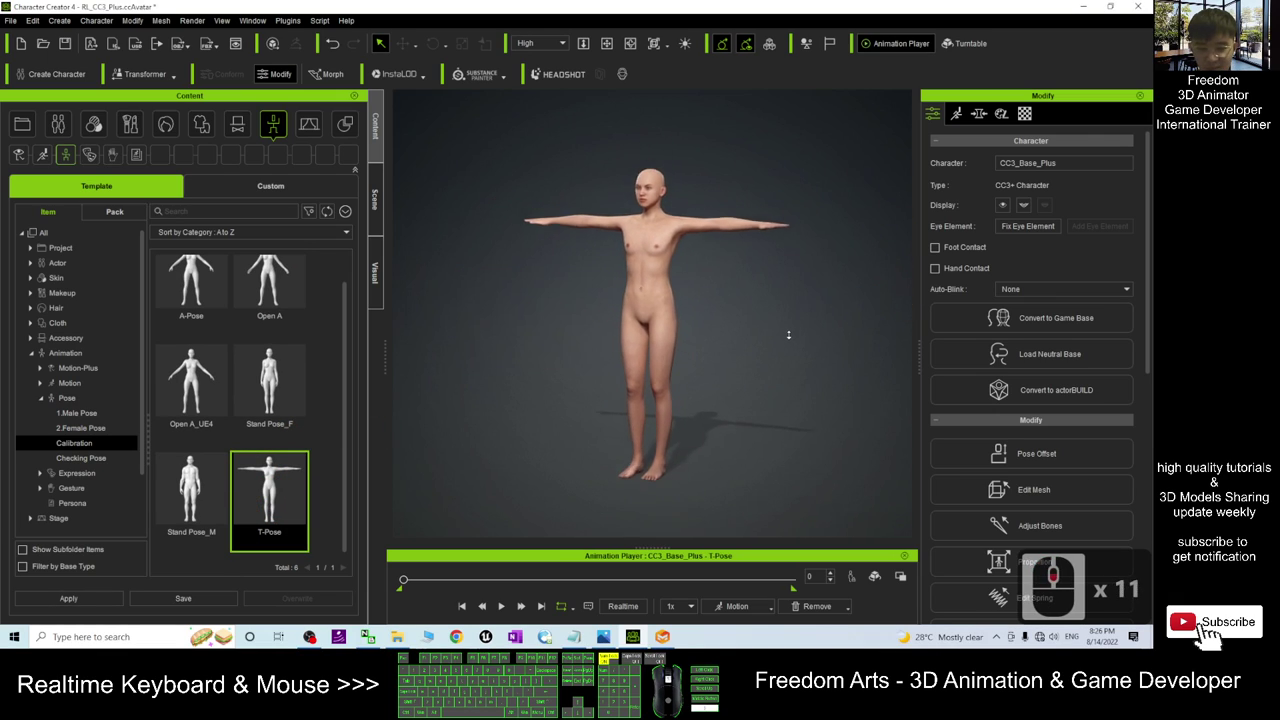
pyautogui.moveTo(762, 316); pyautogui.dragTo(788, 314, button='right')
pyautogui.moveTo(789, 314); pyautogui.dragTo(826, 325)
pyautogui.scroll(3, 786, 257)
pyautogui.scroll(-3, 786, 274)
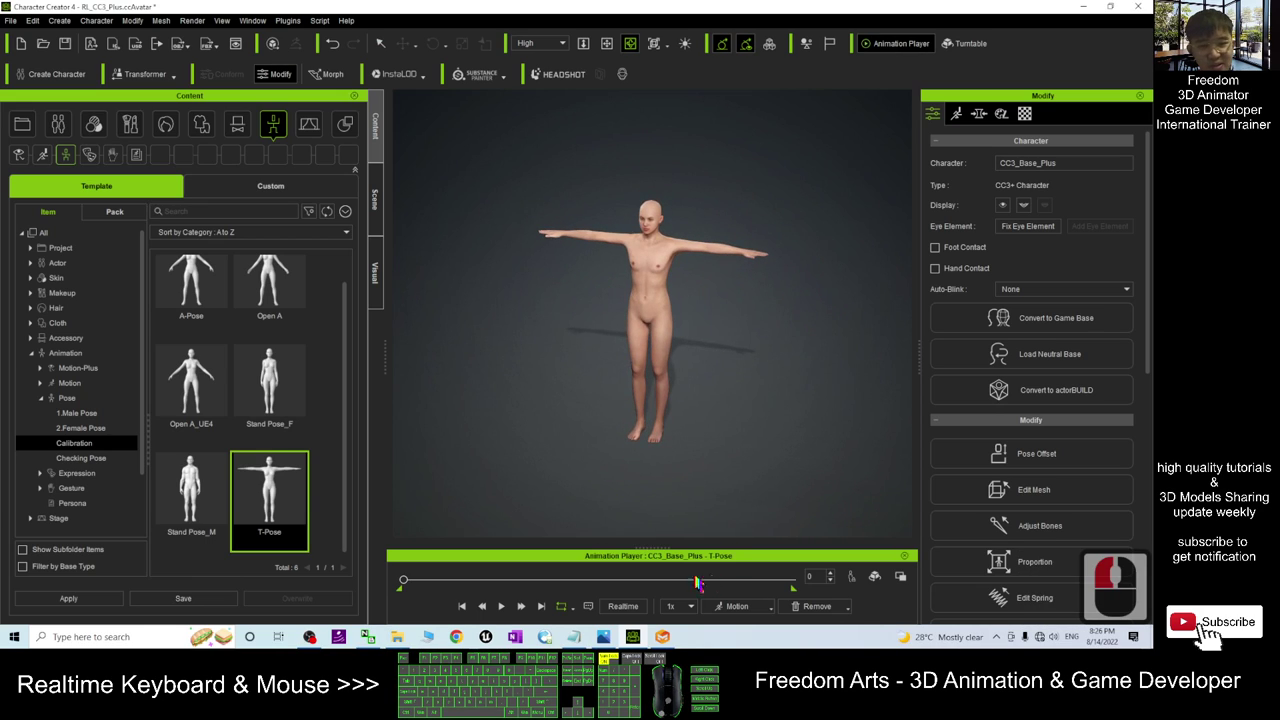
# Check the export instruction under STEP 01 in notes.txt.
pyautogui.moveTo(0, 77); pyautogui.dragTo(780, 62)
pyautogui.moveTo(506, 229); pyautogui.dragTo(598, 230)
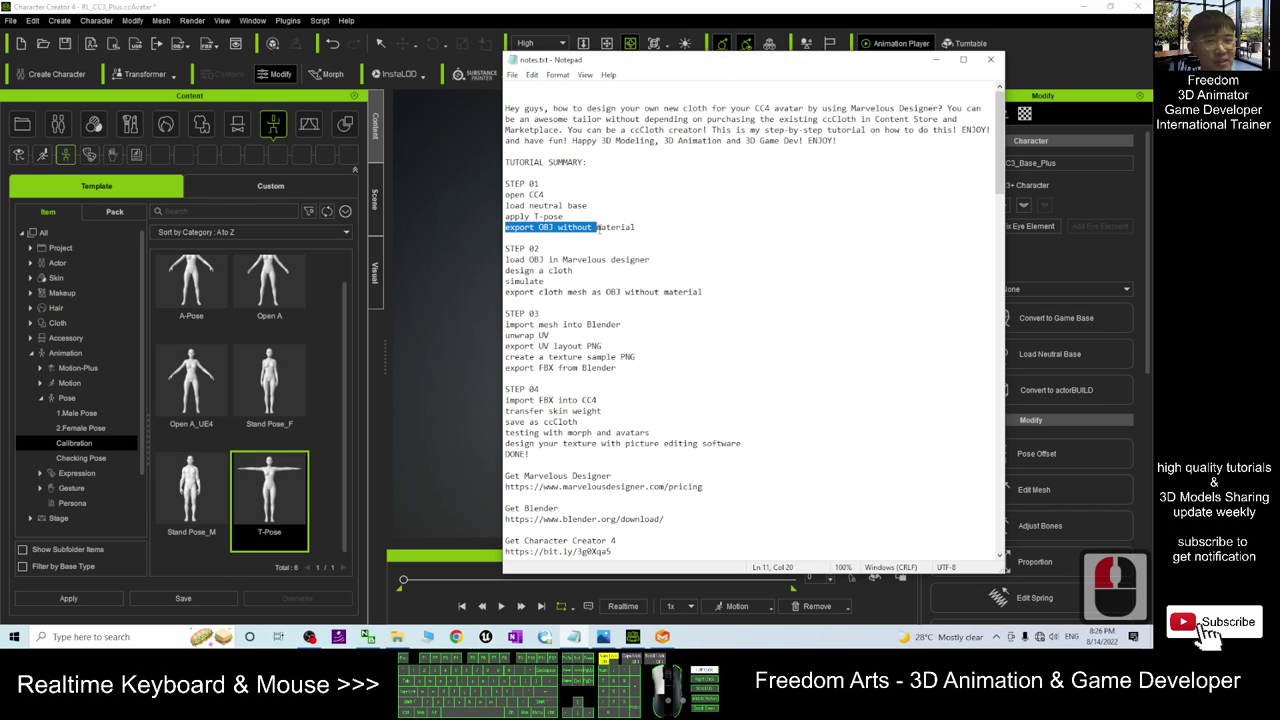
pyautogui.moveTo(807, 62); pyautogui.dragTo(0, 30)
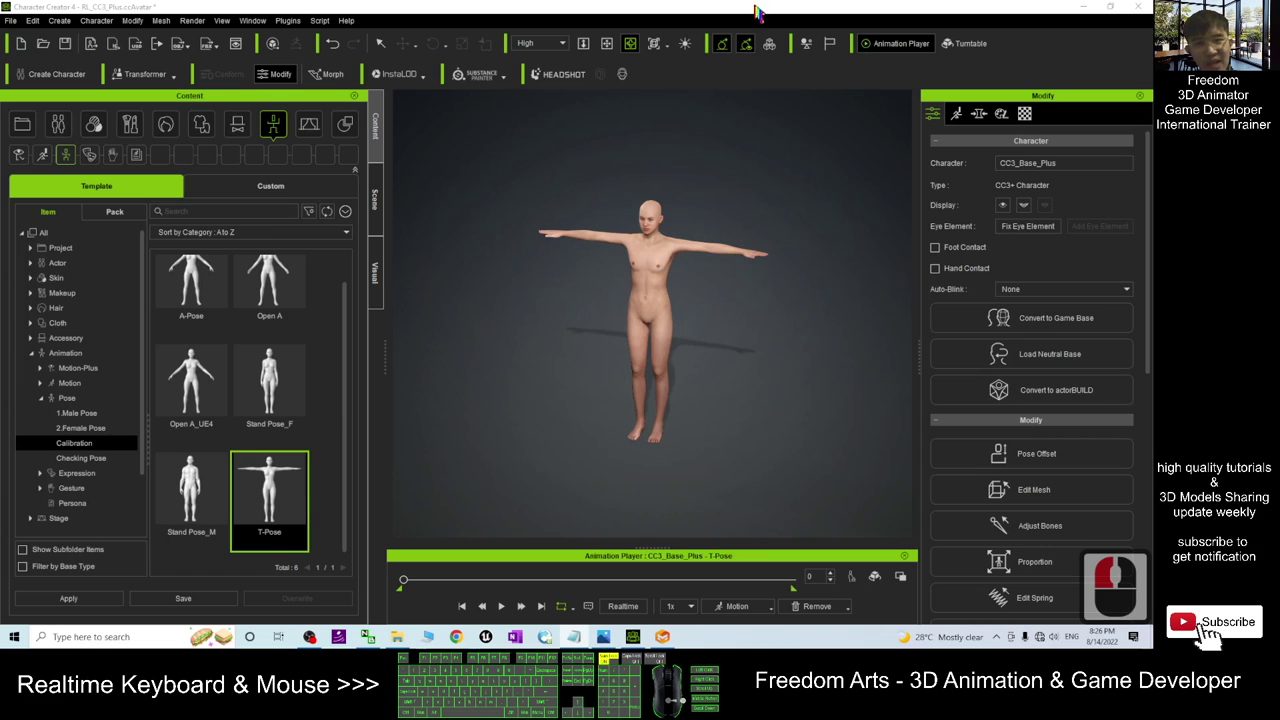
# Take the Character Creator window out of full screen and move it aside to uncover the desktop.
pyautogui.moveTo(669, 10); pyautogui.dragTo(612, 45)
pyautogui.click(1085, 12)
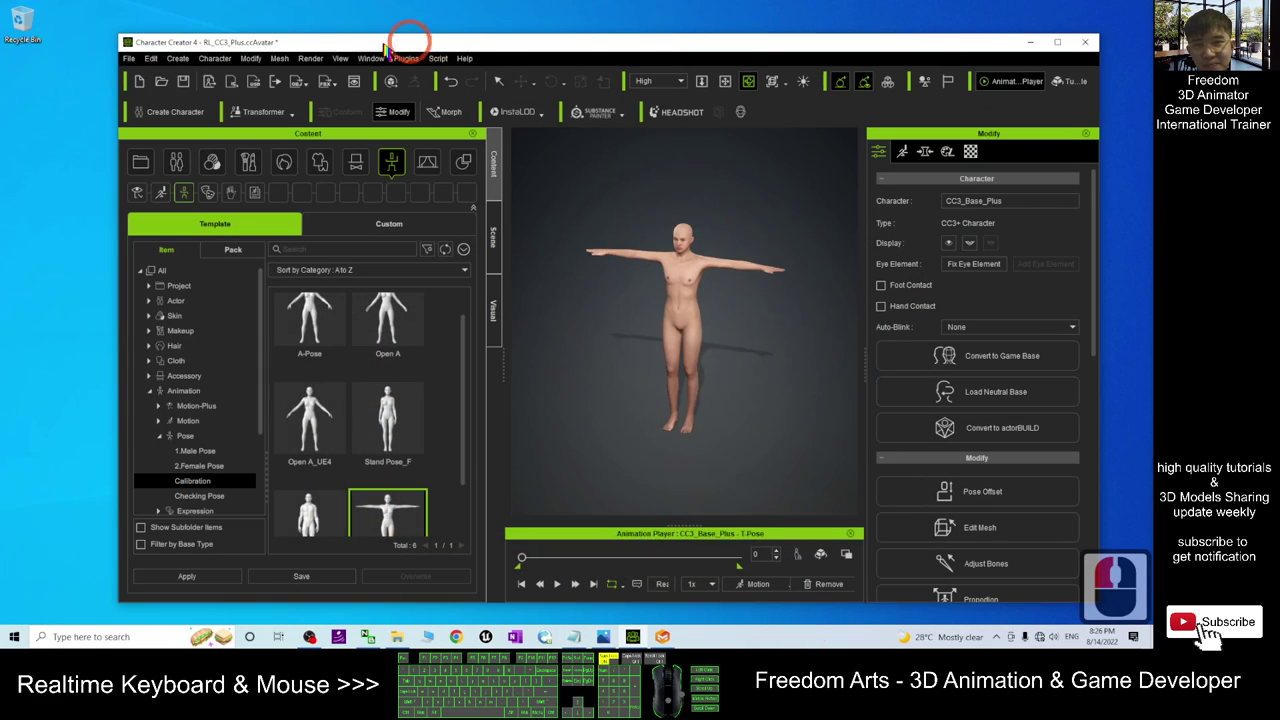
pyautogui.moveTo(275, 43); pyautogui.dragTo(357, 43)
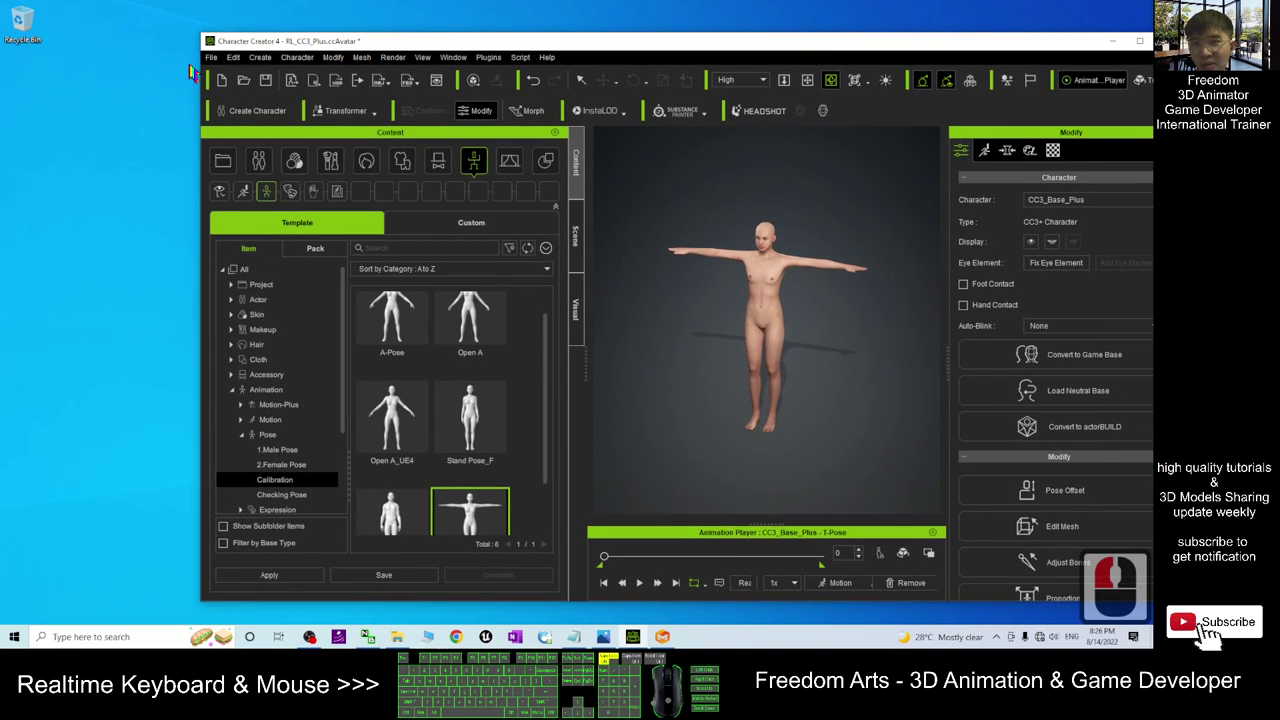
# Start an OBJ export of the character with its current pose, using Y-Up and no materials.
pyautogui.click(211, 57)
pyautogui.click(252, 166)
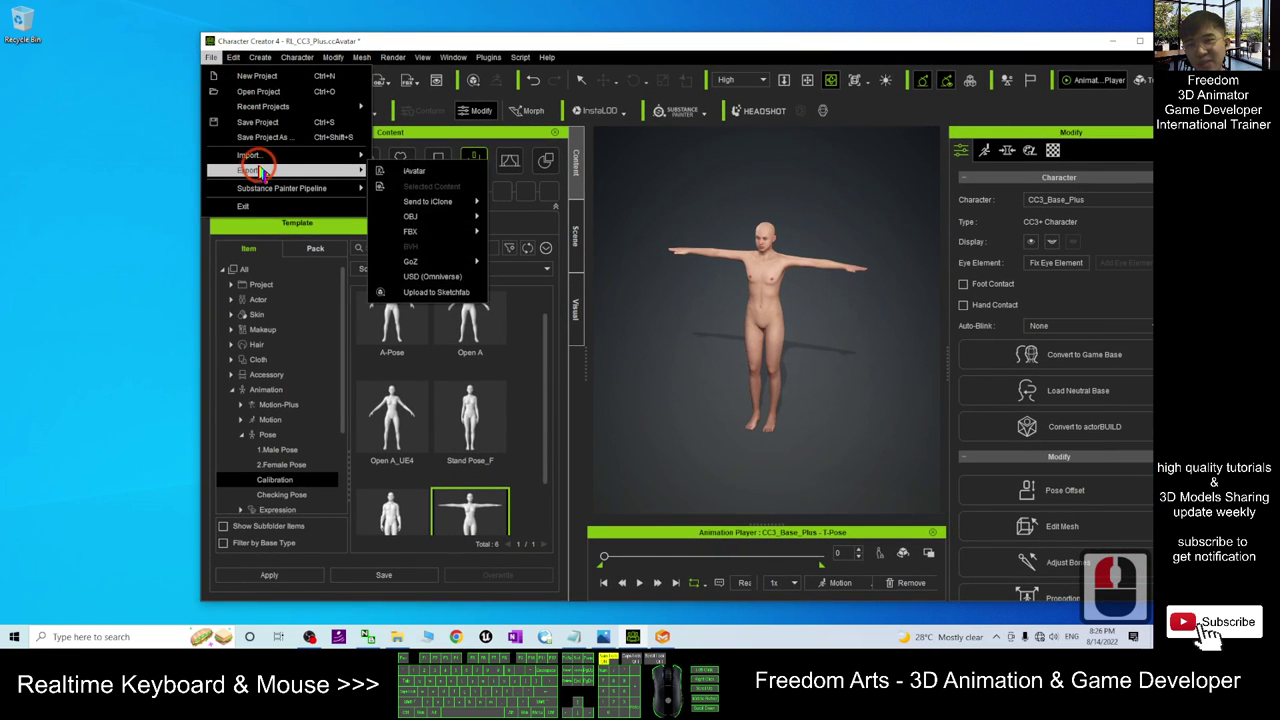
pyautogui.click(428, 220)
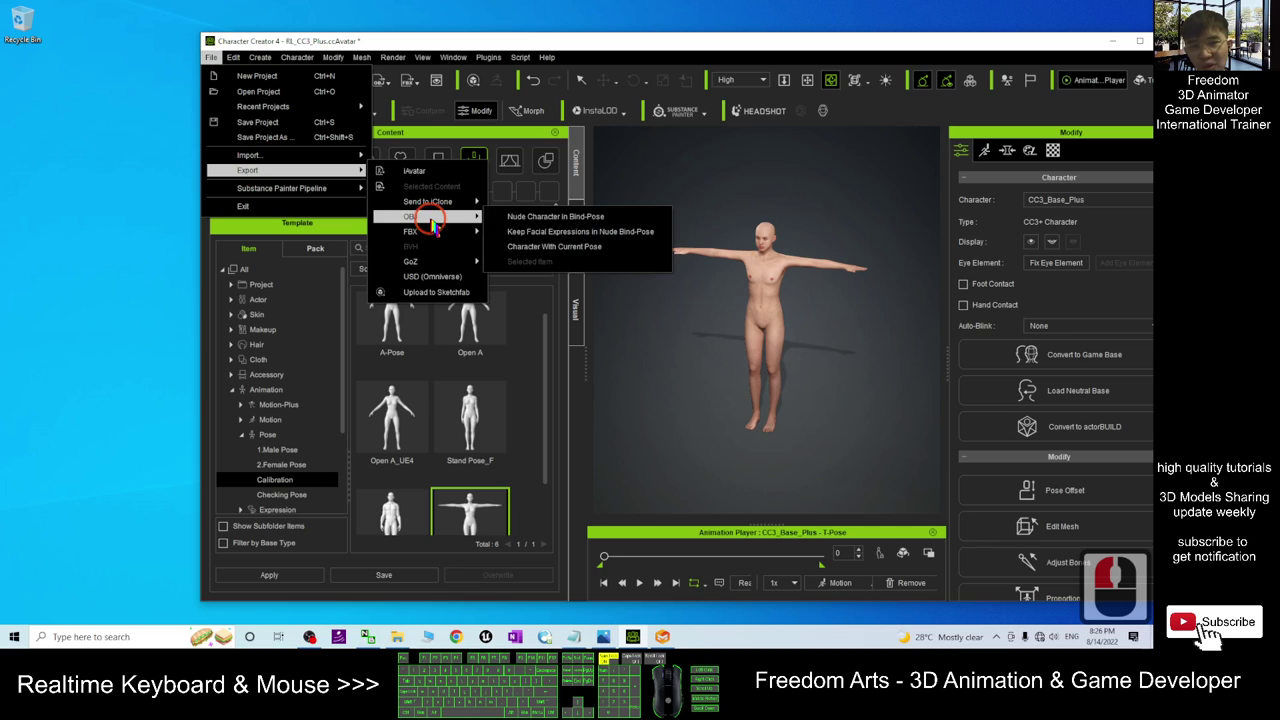
pyautogui.click(606, 259)
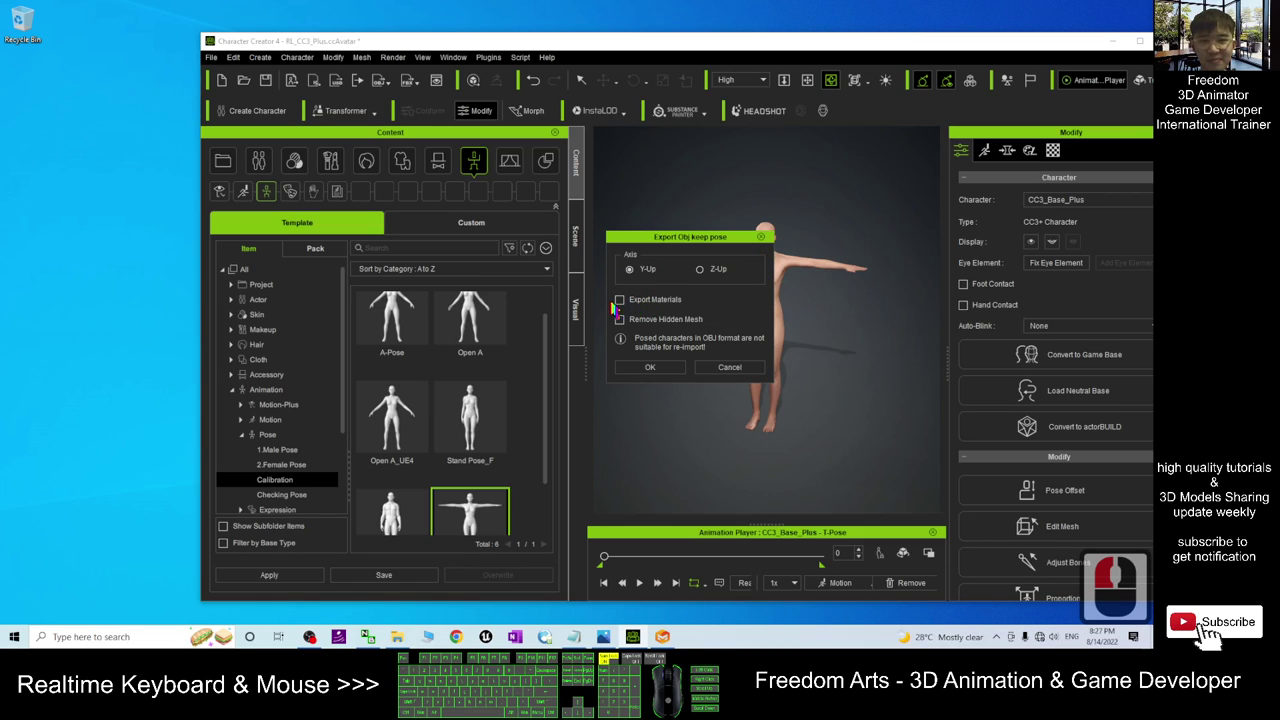
pyautogui.click(658, 368)
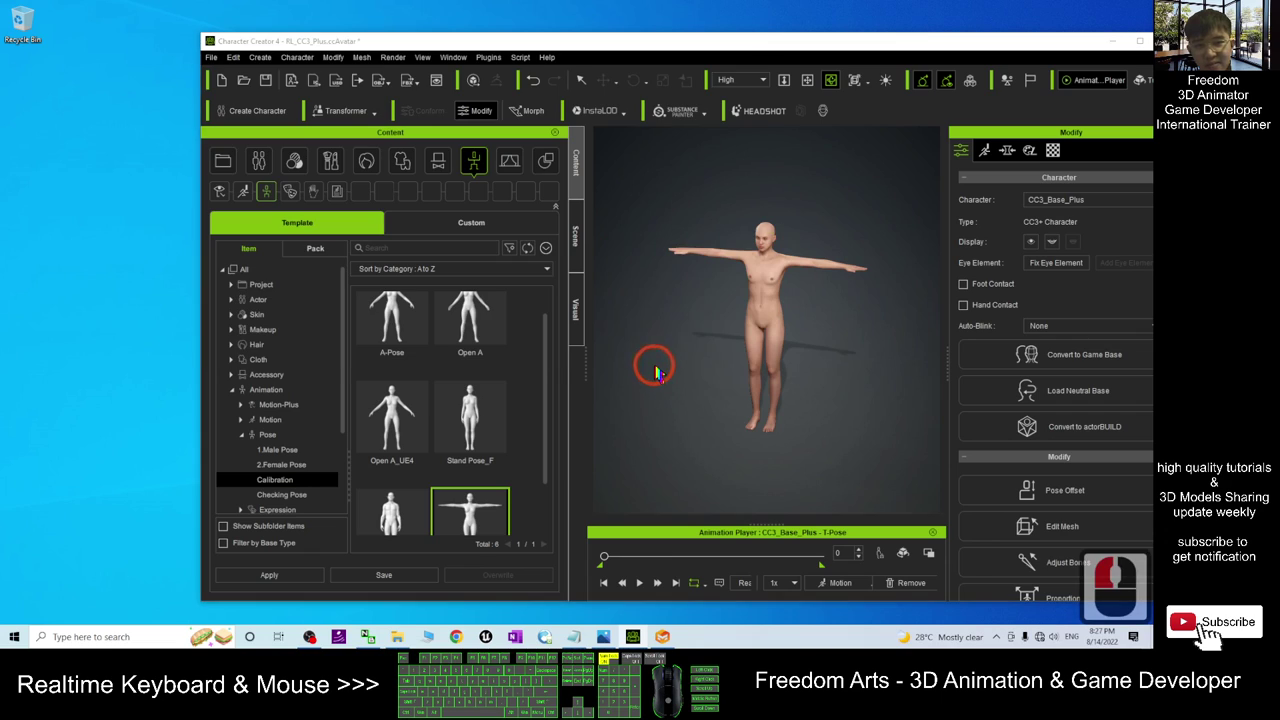
# Create a new desktop folder named STEP 01.
pyautogui.rightClick(44, 147)
pyautogui.click(75, 260)
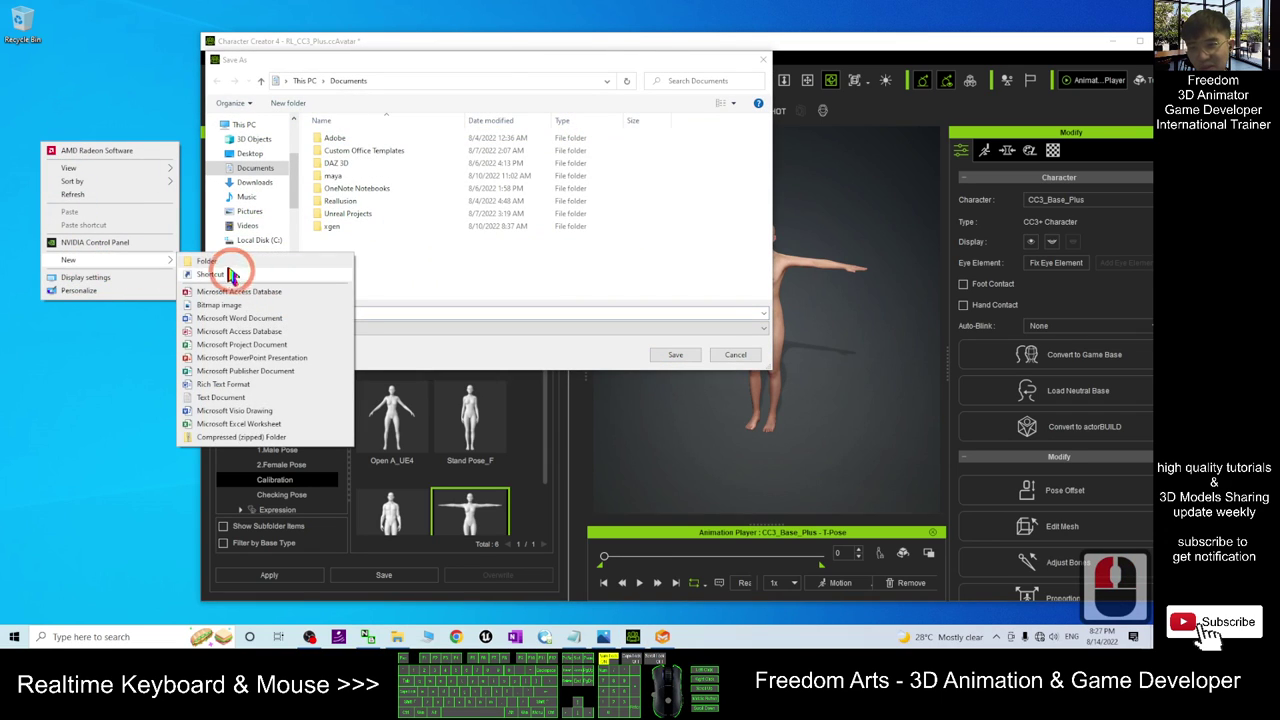
pyautogui.click(232, 264)
pyautogui.write('STE')
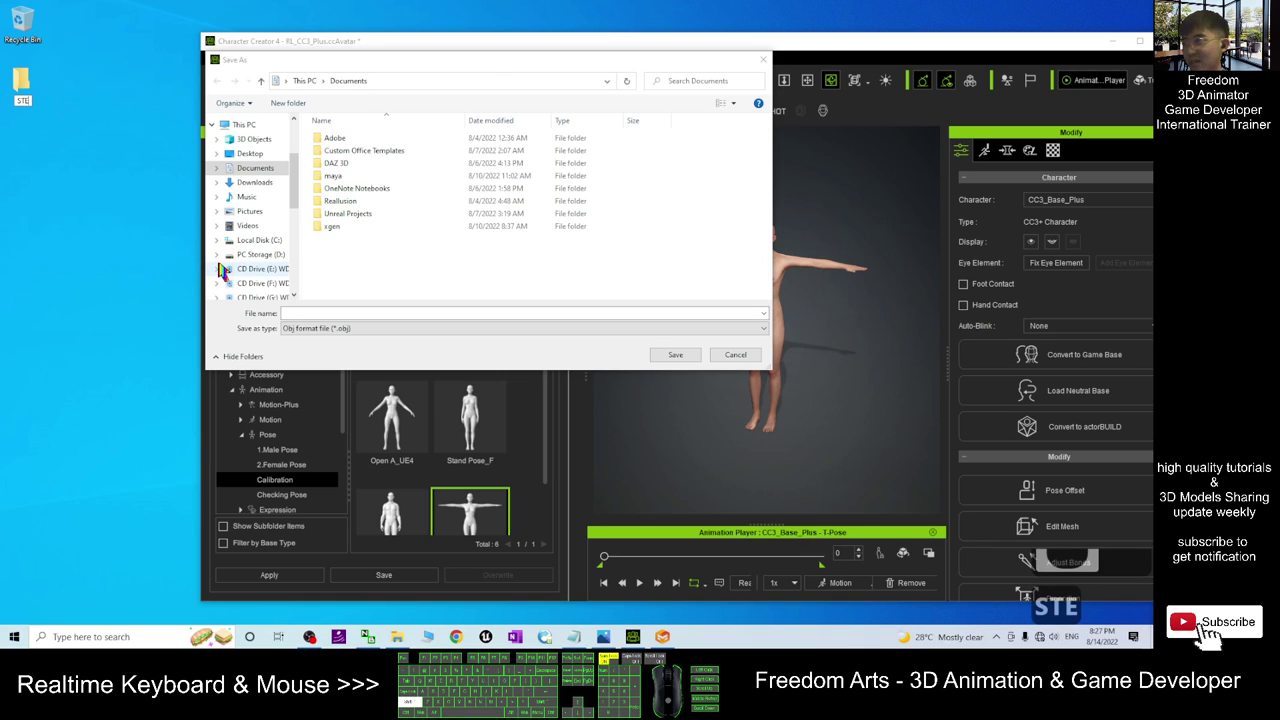
pyautogui.write('P 01')
pyautogui.press('Return')
pyautogui.press('Return')
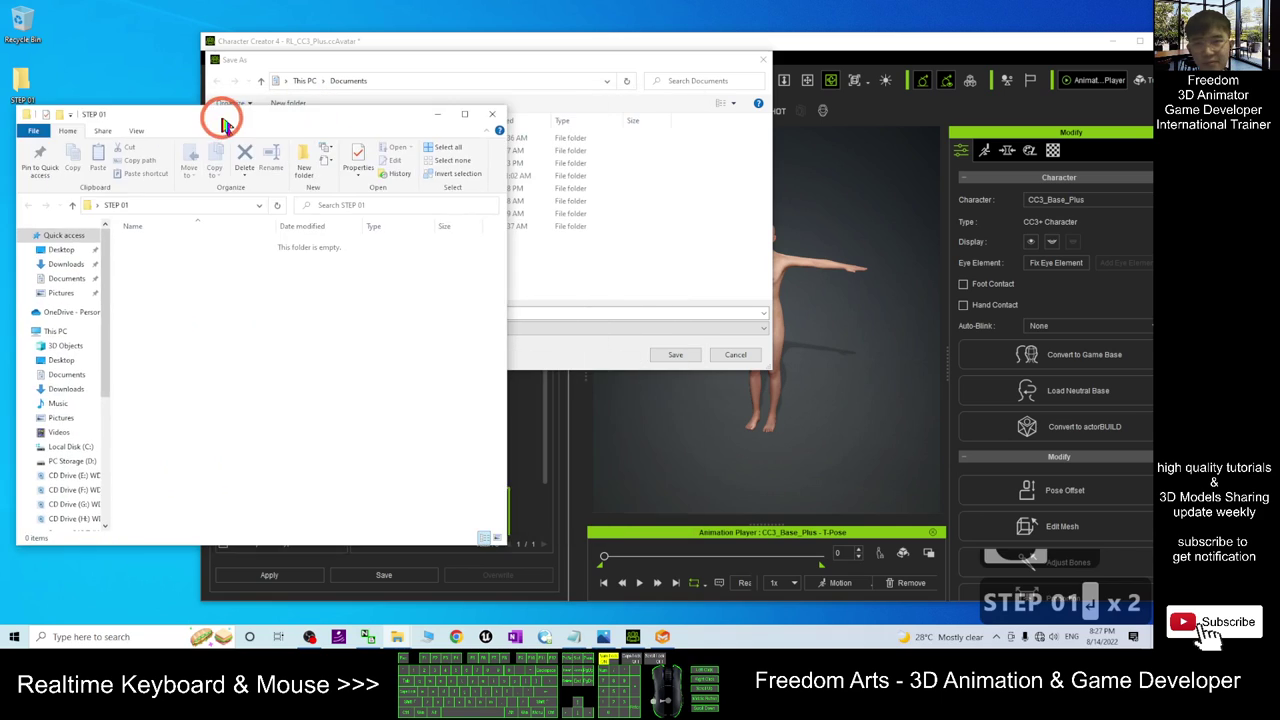
pyautogui.hotkey('alt', 'F4')
# Copy the STEP 01 folder's path and use it as the save location for the OBJ export.
pyautogui.click(15, 87)
pyautogui.doubleClick(15, 87)
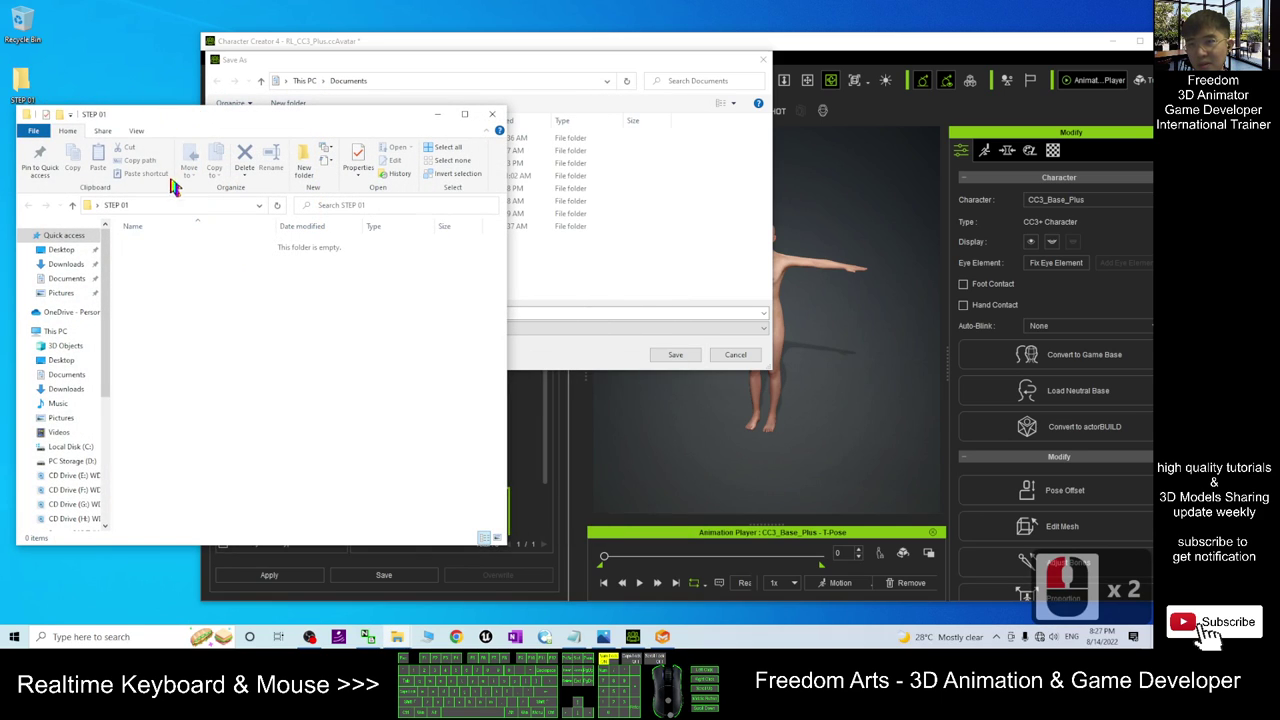
pyautogui.click(150, 205)
pyautogui.hotkey('ctrl', 'c')
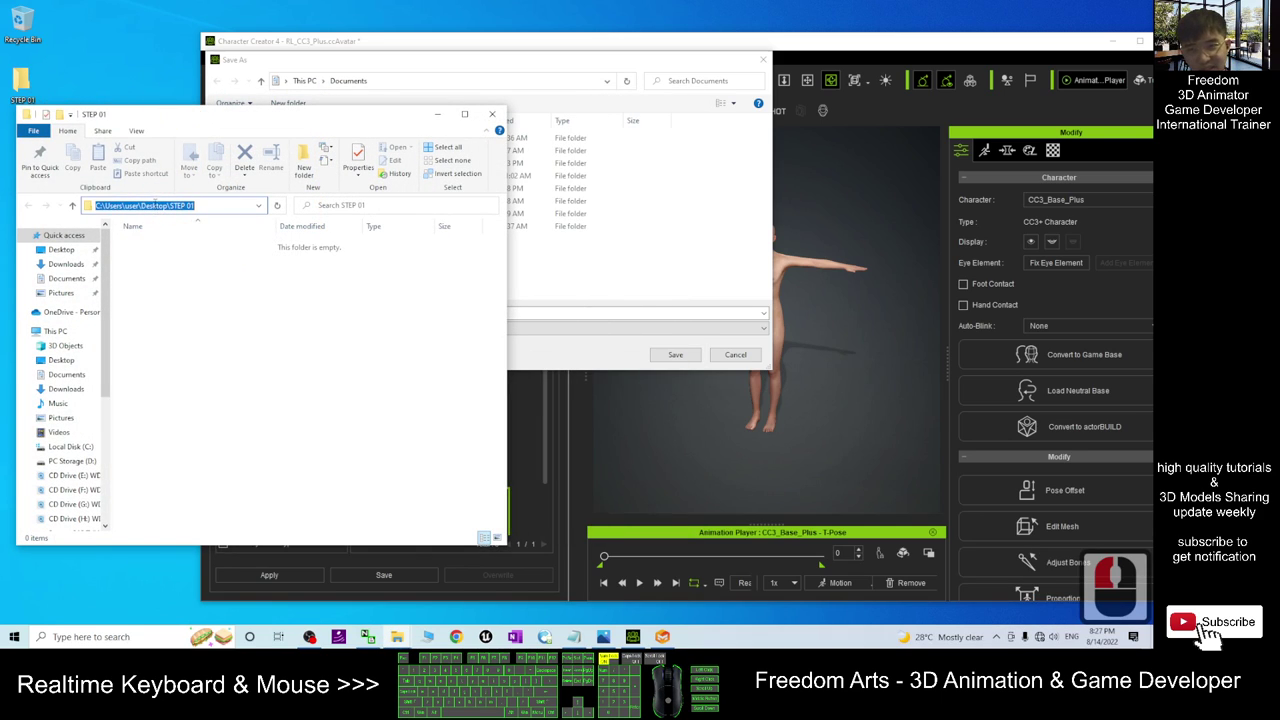
pyautogui.click(492, 114)
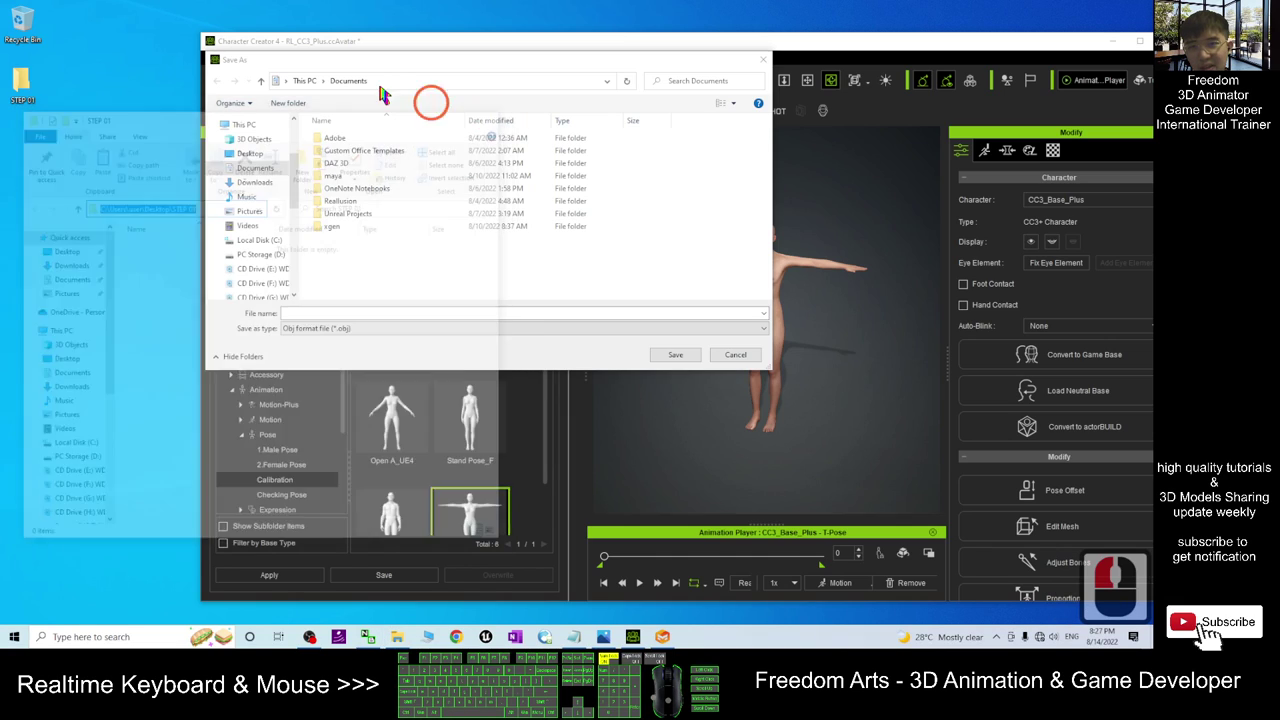
pyautogui.click(403, 80)
pyautogui.hotkey('ctrl', 'v')
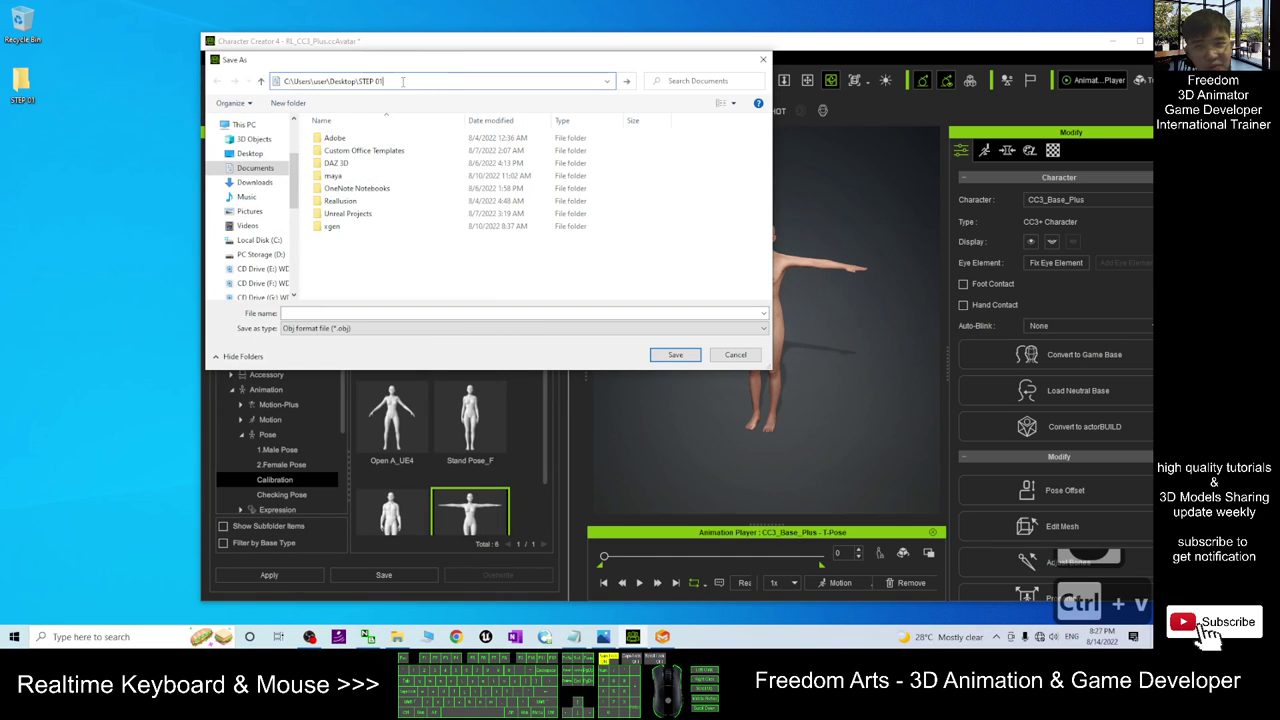
pyautogui.press('Return')
# Save the export as CCBaseTpose in OBJ format and check the file in the STEP 01 folder.
pyautogui.click(320, 314)
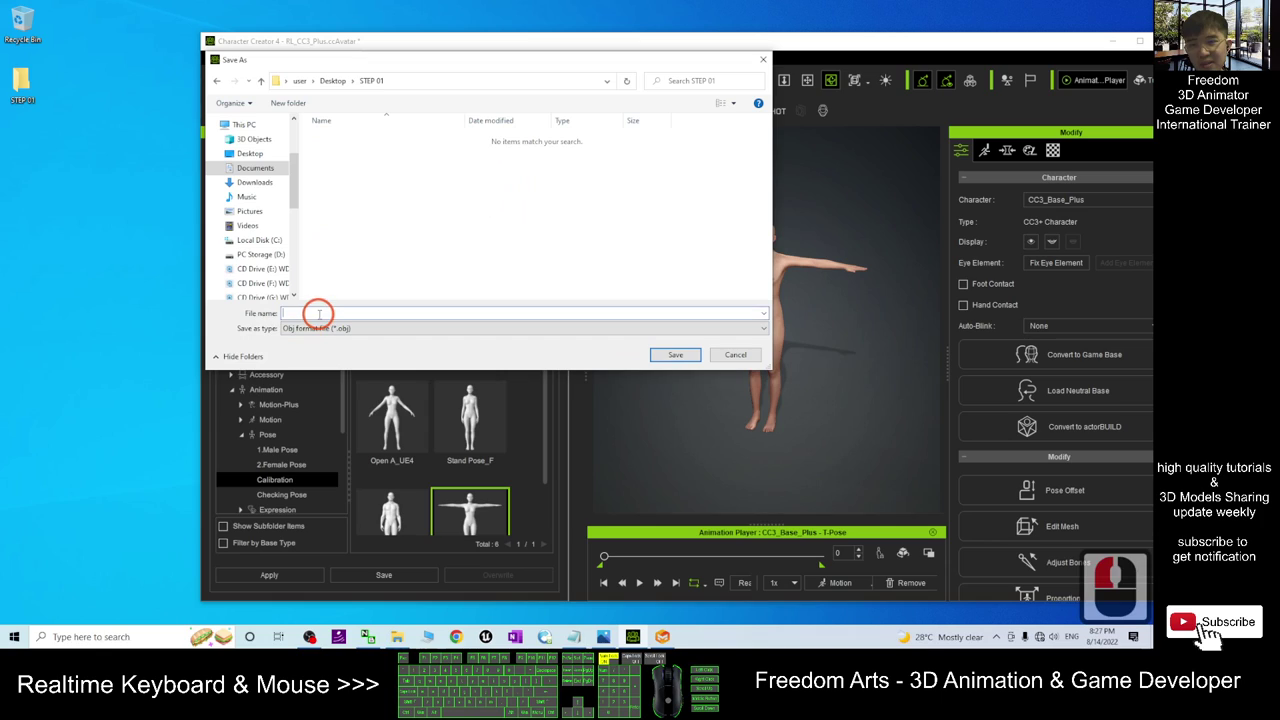
pyautogui.write('CC$')
pyautogui.press('BackSpace')
pyautogui.write('4')
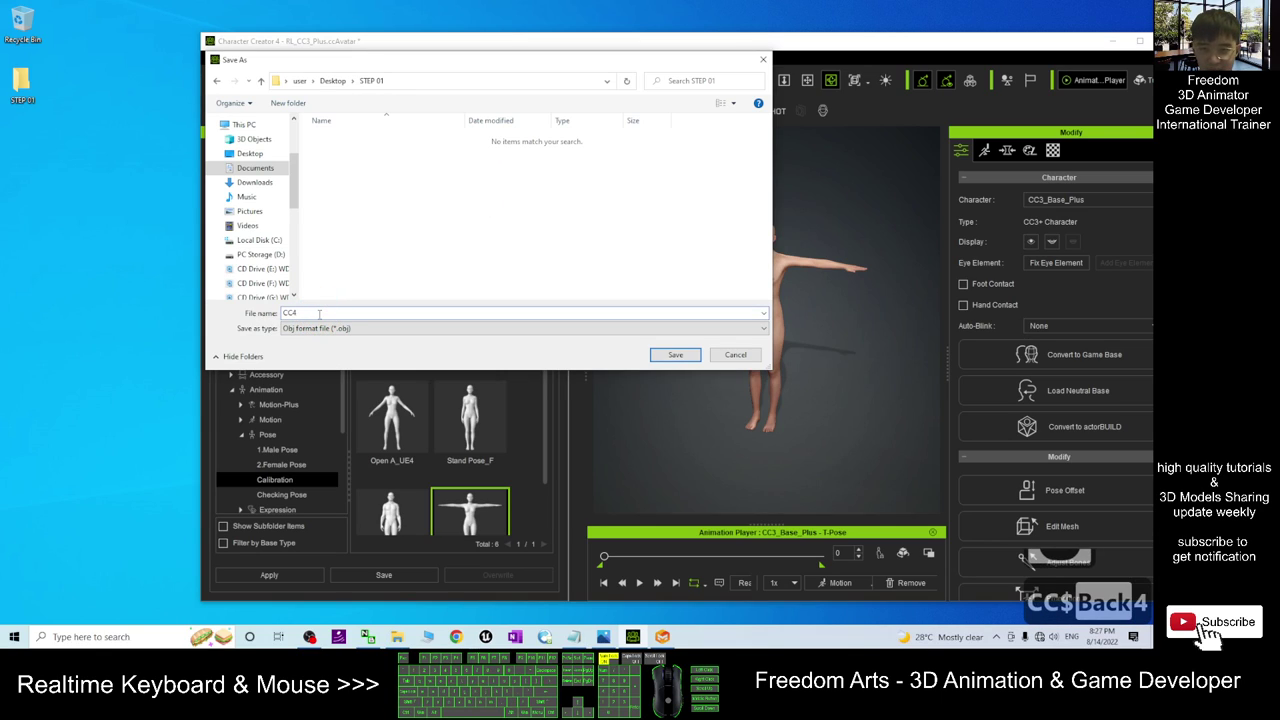
pyautogui.press('BackSpace')
pyautogui.write('Base')
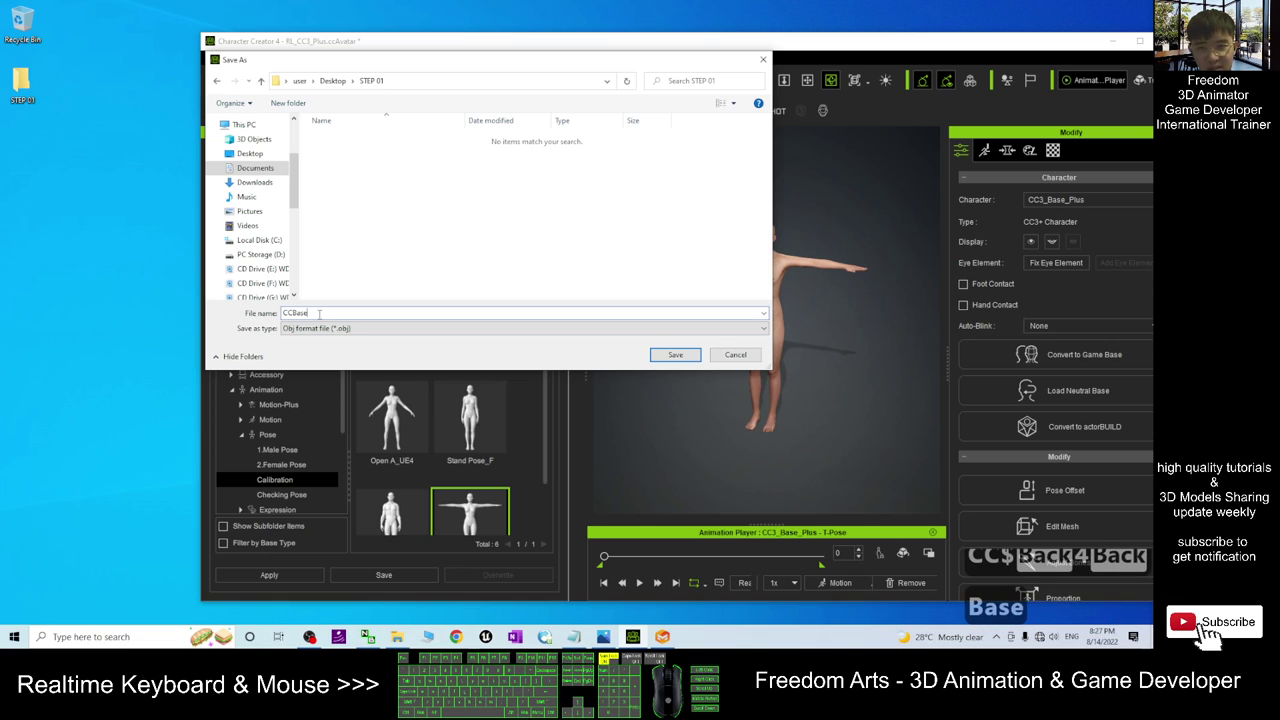
pyautogui.write('Tpose')
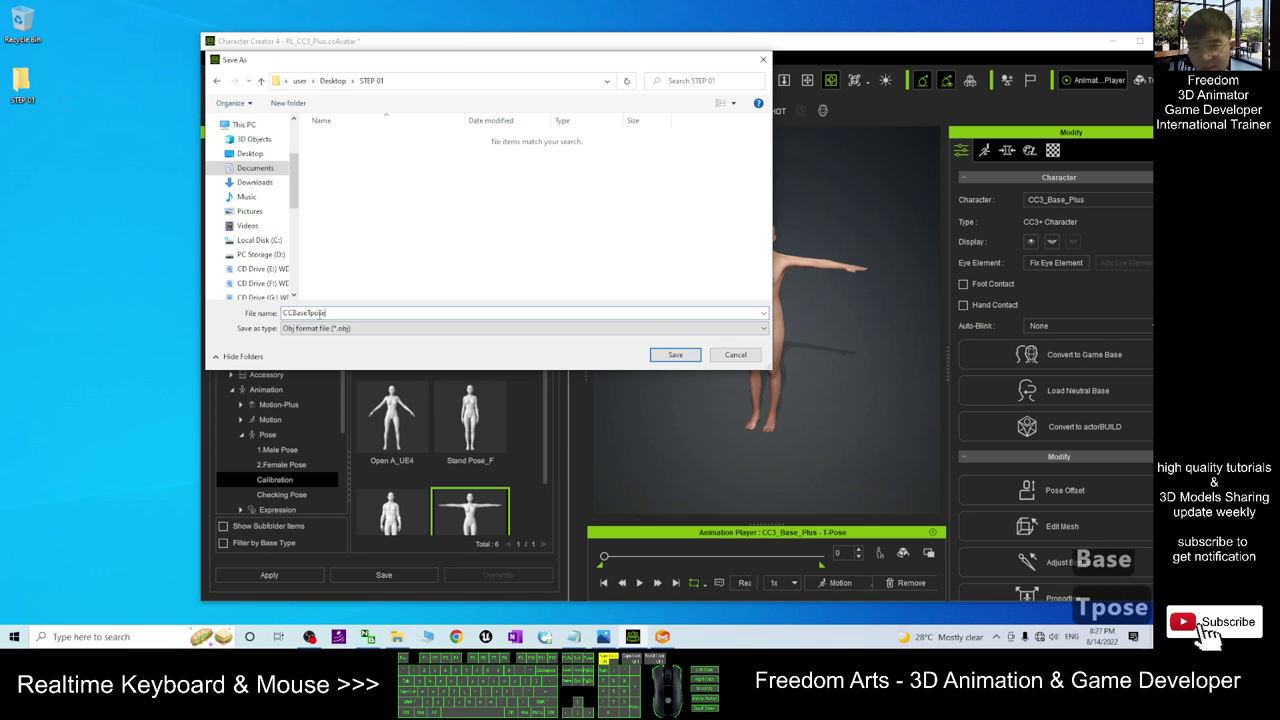
pyautogui.click(674, 354)
pyautogui.doubleClick(22, 84)
pyautogui.click(162, 248)
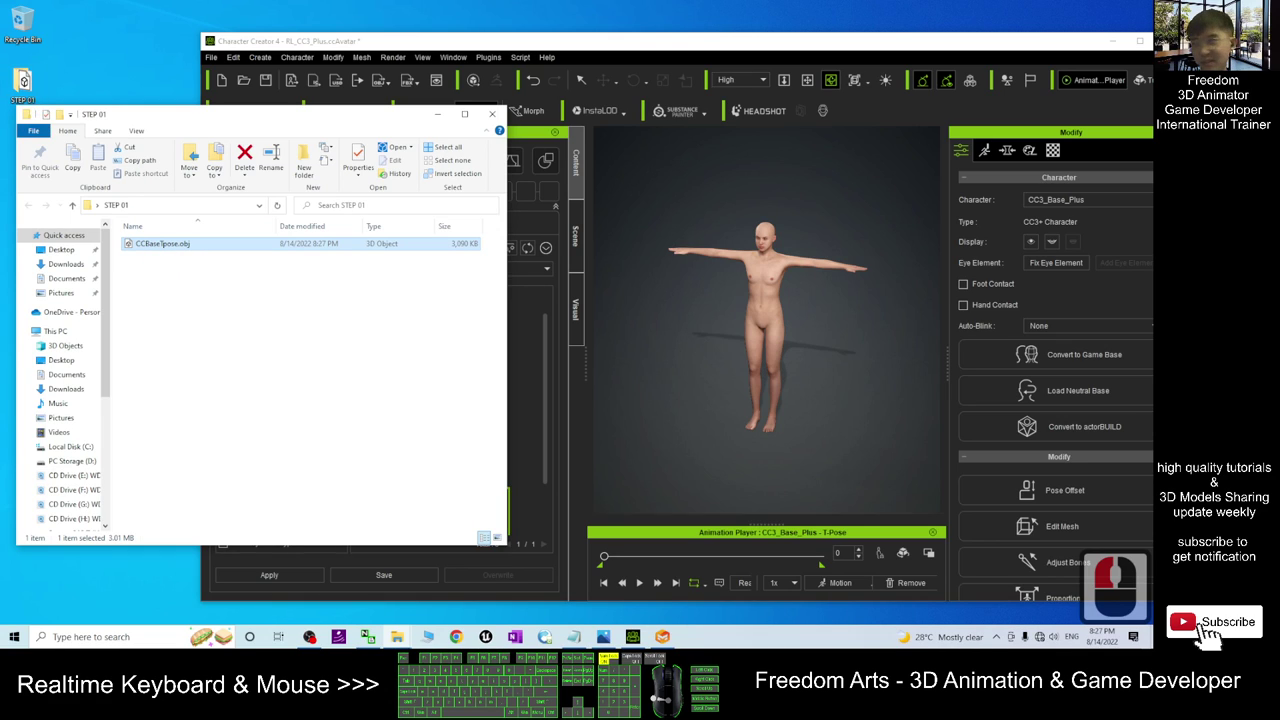
# Review the notes on the finished STEP 01 and the tasks listed under STEP 02.
pyautogui.click(574, 637)
pyautogui.moveTo(283, 117); pyautogui.dragTo(480, 68)
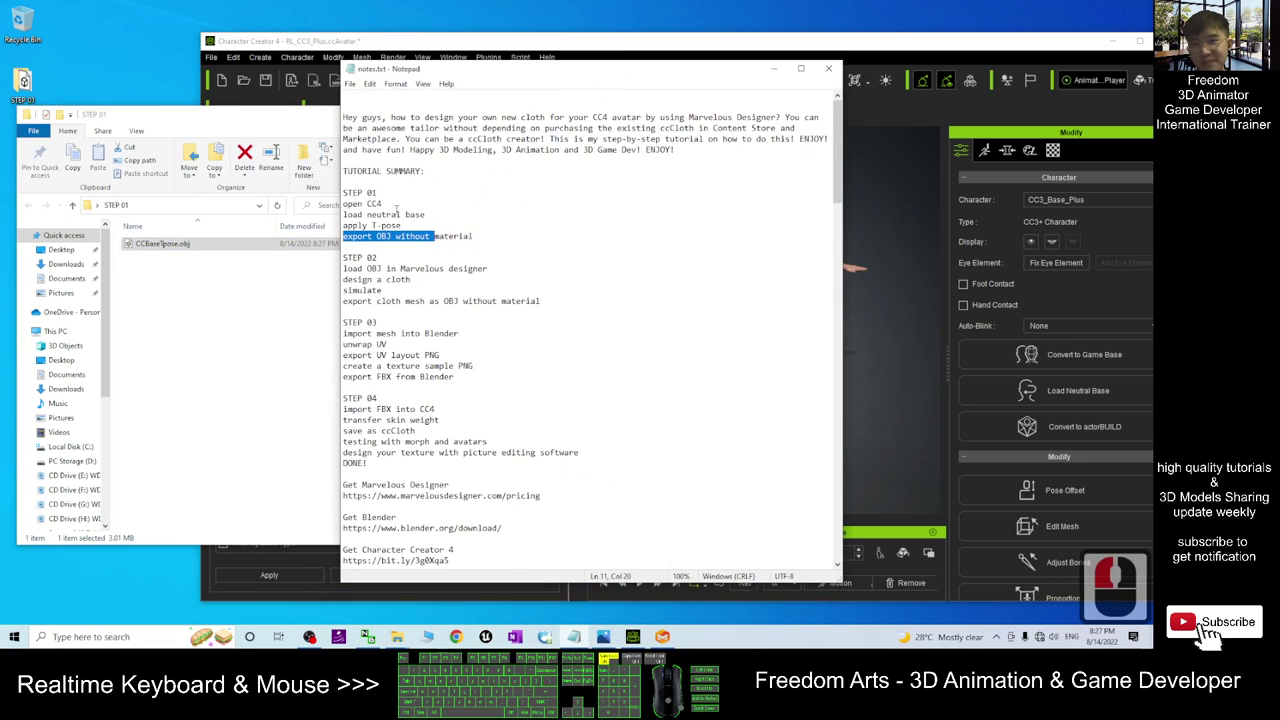
pyautogui.click(361, 237)
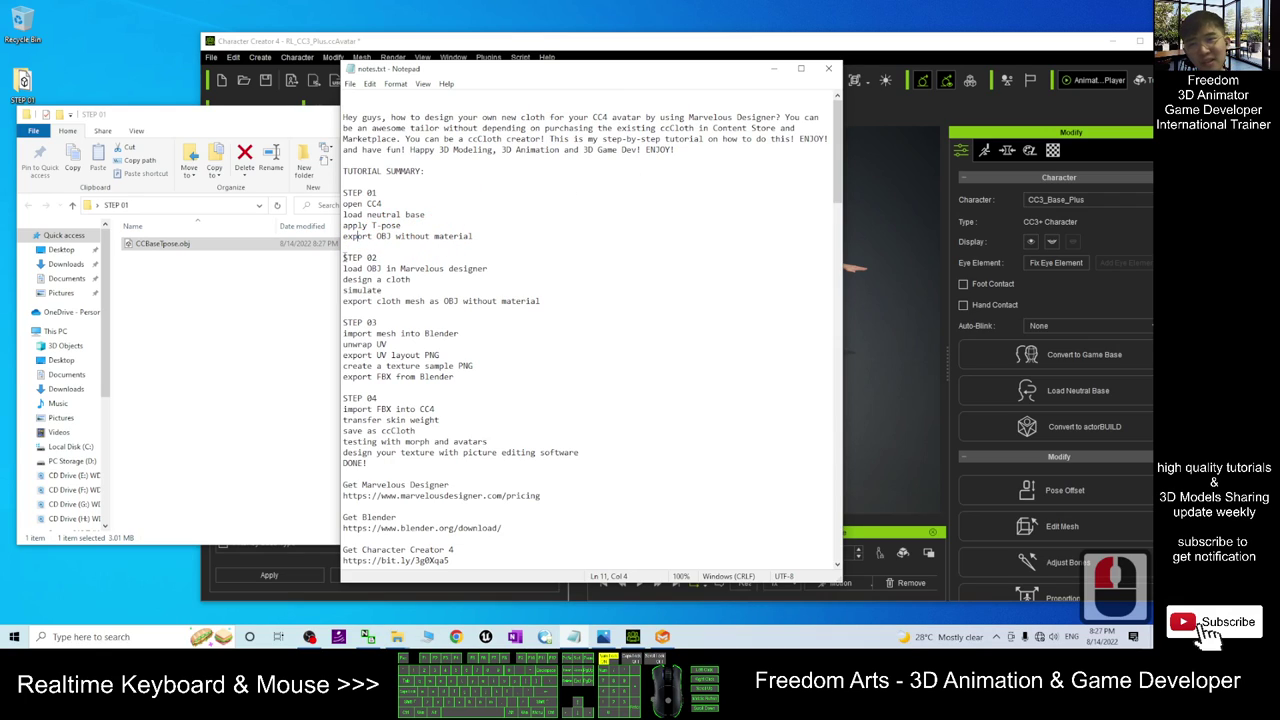
pyautogui.moveTo(344, 268); pyautogui.dragTo(356, 268)
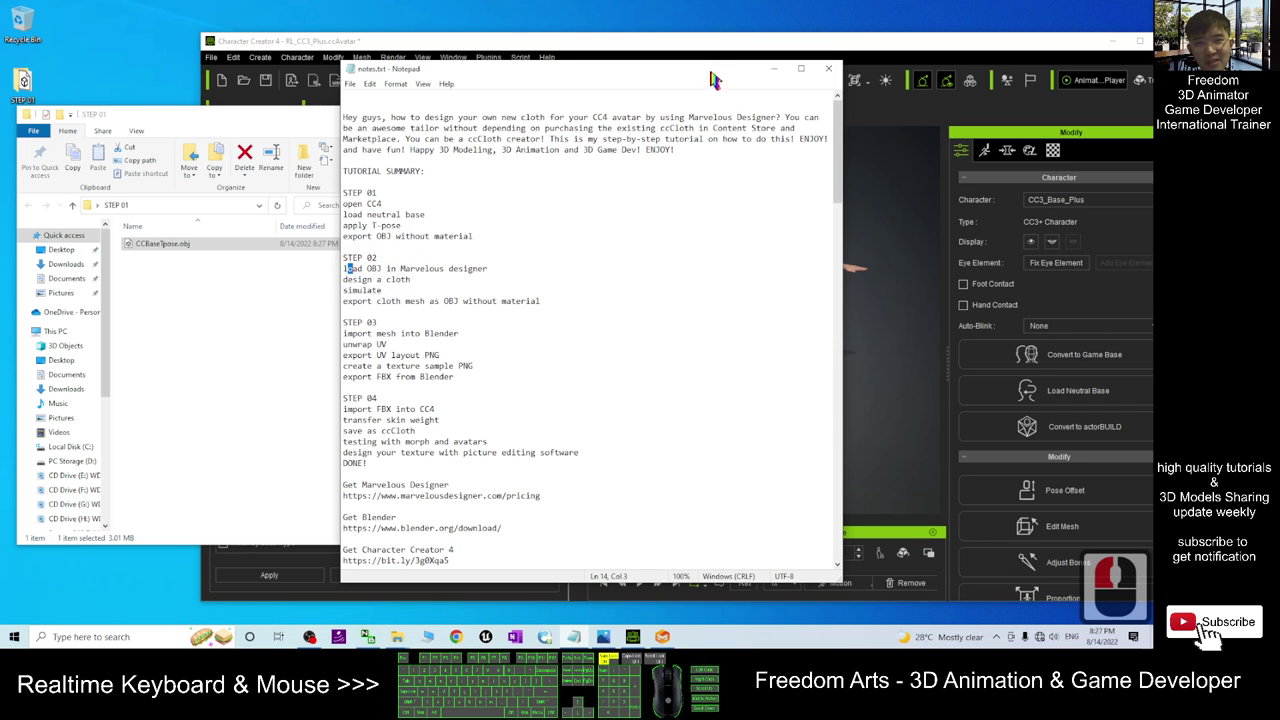
pyautogui.moveTo(716, 74); pyautogui.dragTo(0, 114)
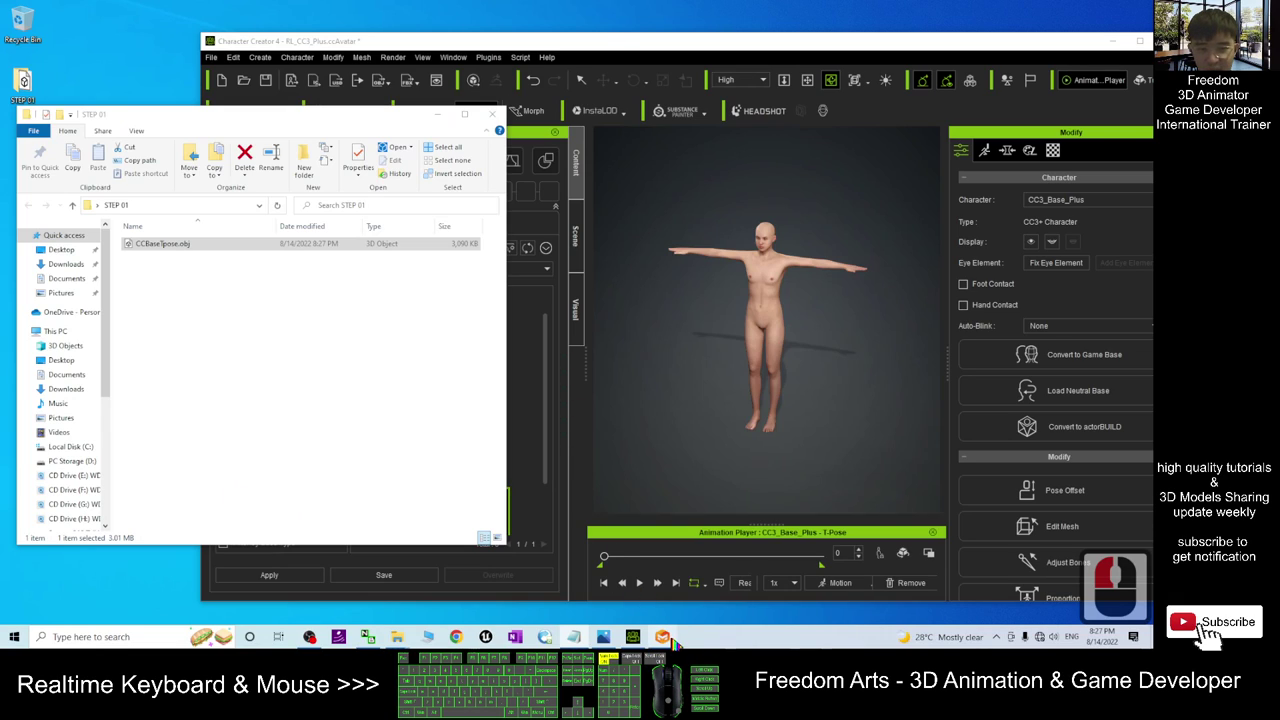
# Switch to Marvelous Designer.
pyautogui.click(662, 636)
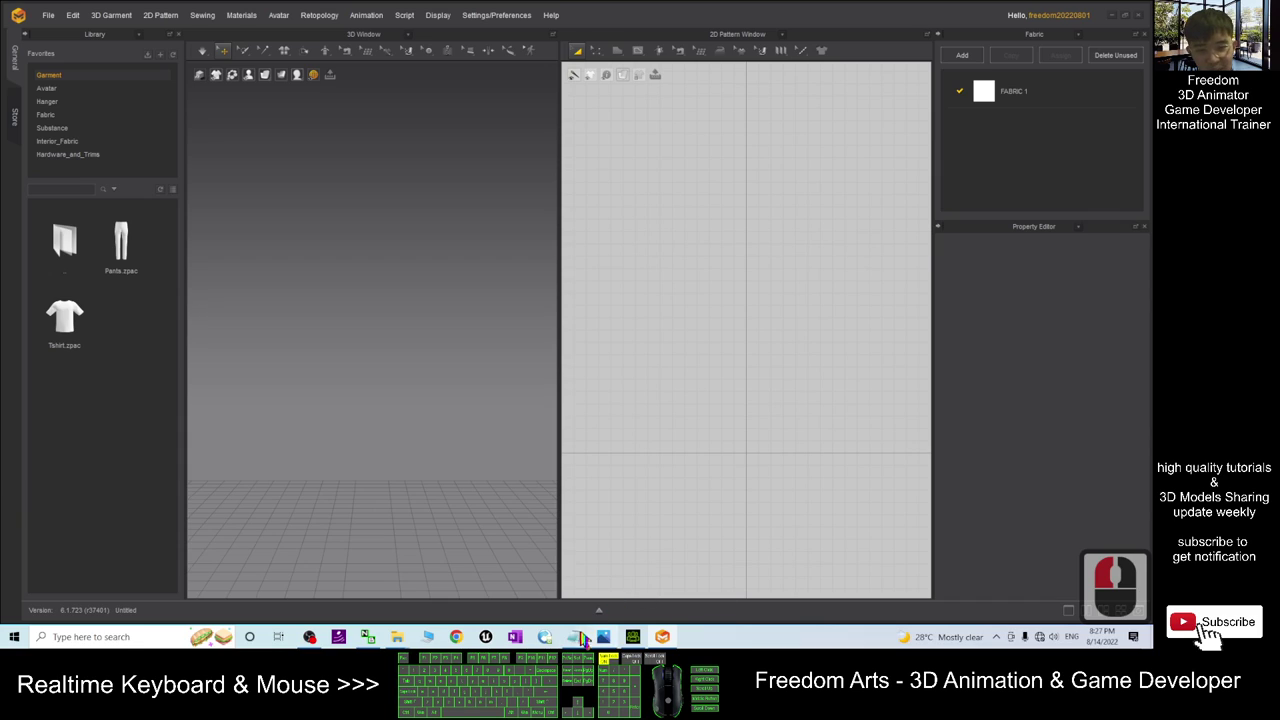
# Start an OBJ import and open CCBaseTpose.obj from the STEP 01 folder on the desktop.
pyautogui.click(48, 15)
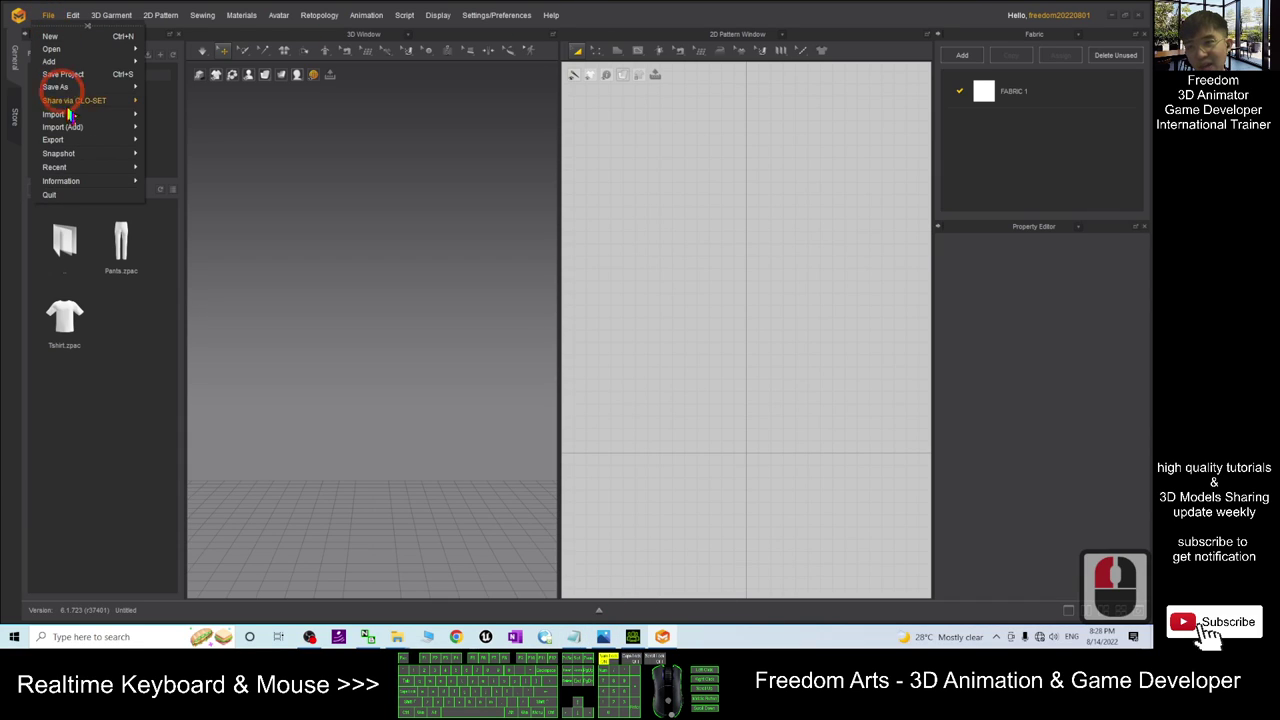
pyautogui.moveTo(60, 127)
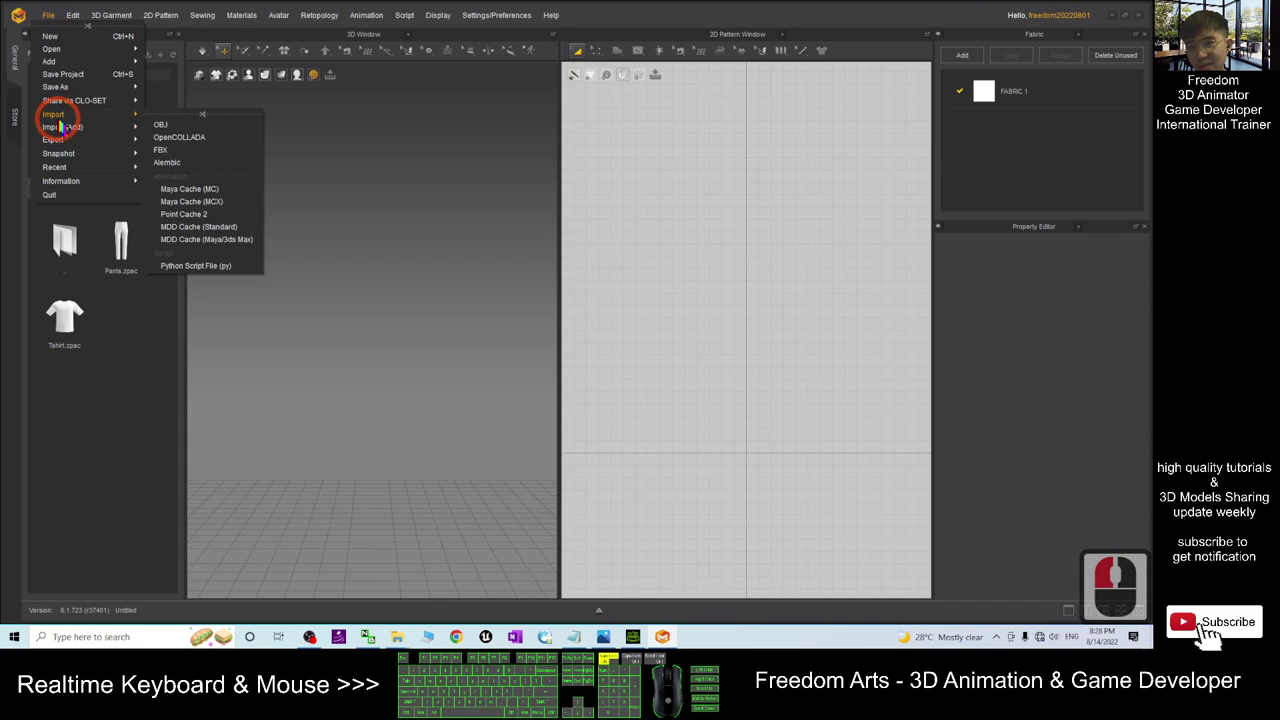
pyautogui.click(160, 125)
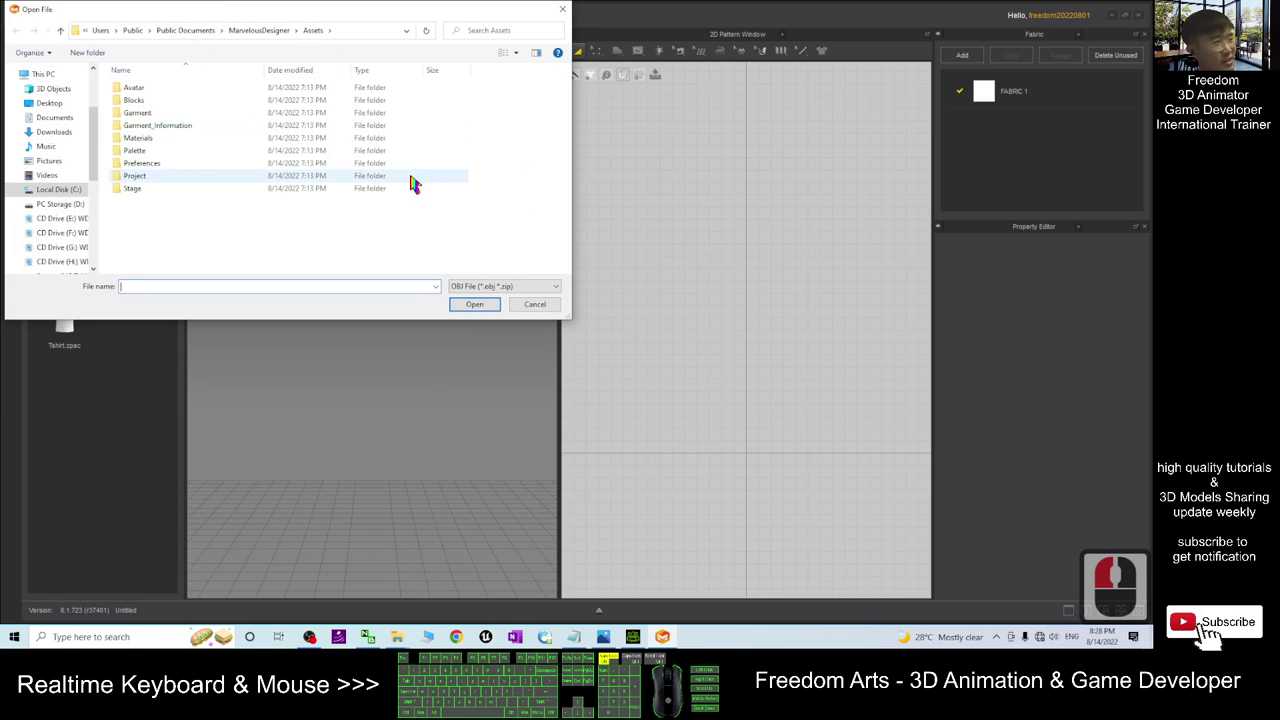
pyautogui.click(48, 103)
pyautogui.click(140, 97)
pyautogui.doubleClick(140, 97)
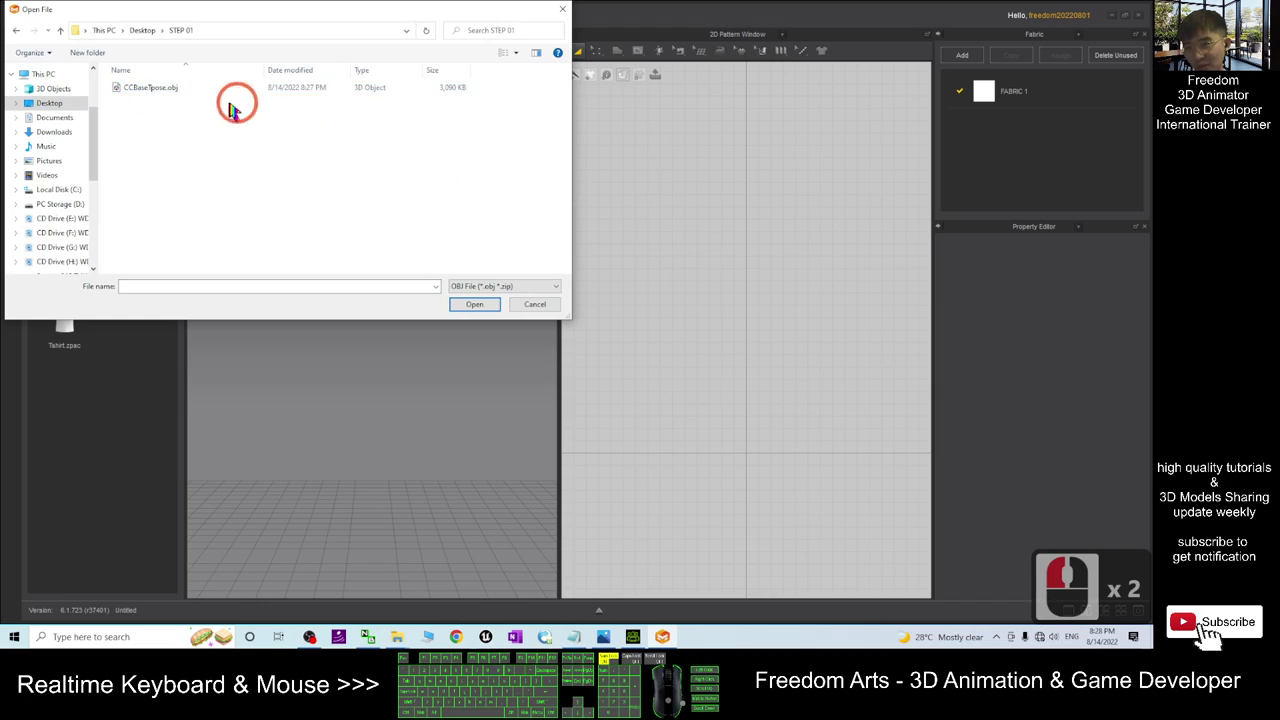
pyautogui.doubleClick(150, 90)
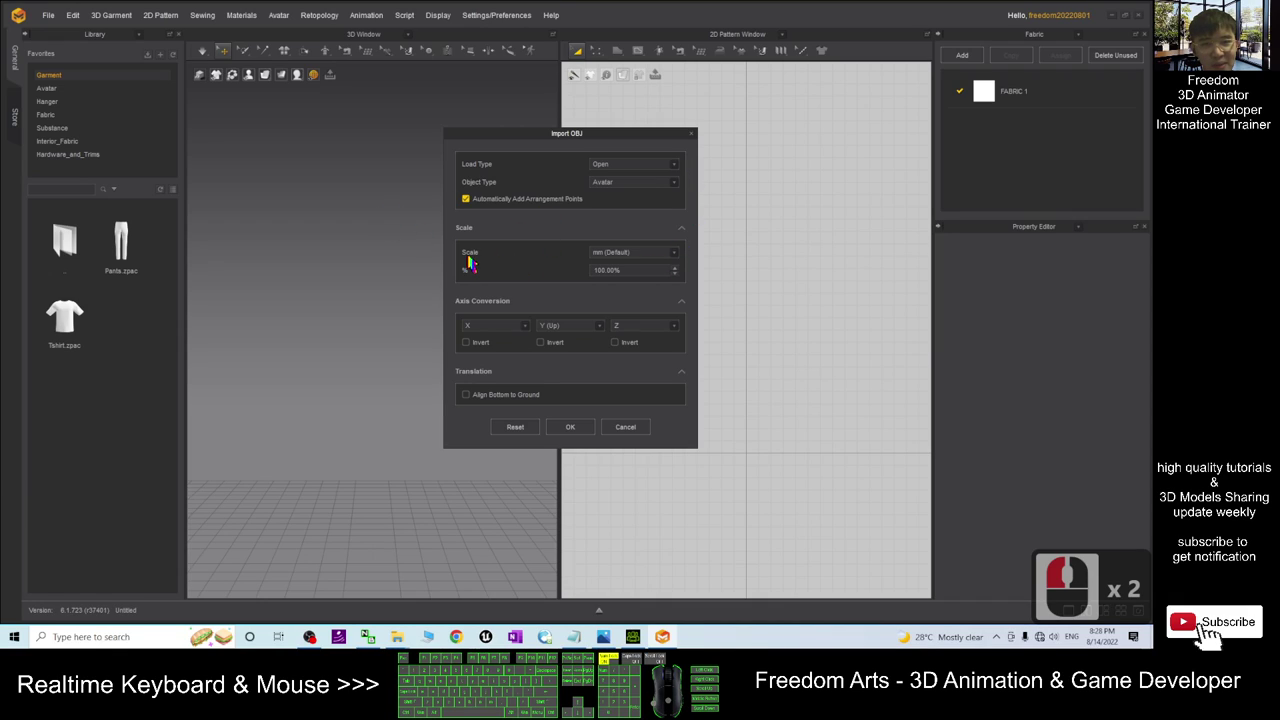
# Import the OBJ as an avatar with the scale set to cm (DAZ Studio).
pyautogui.click(675, 252)
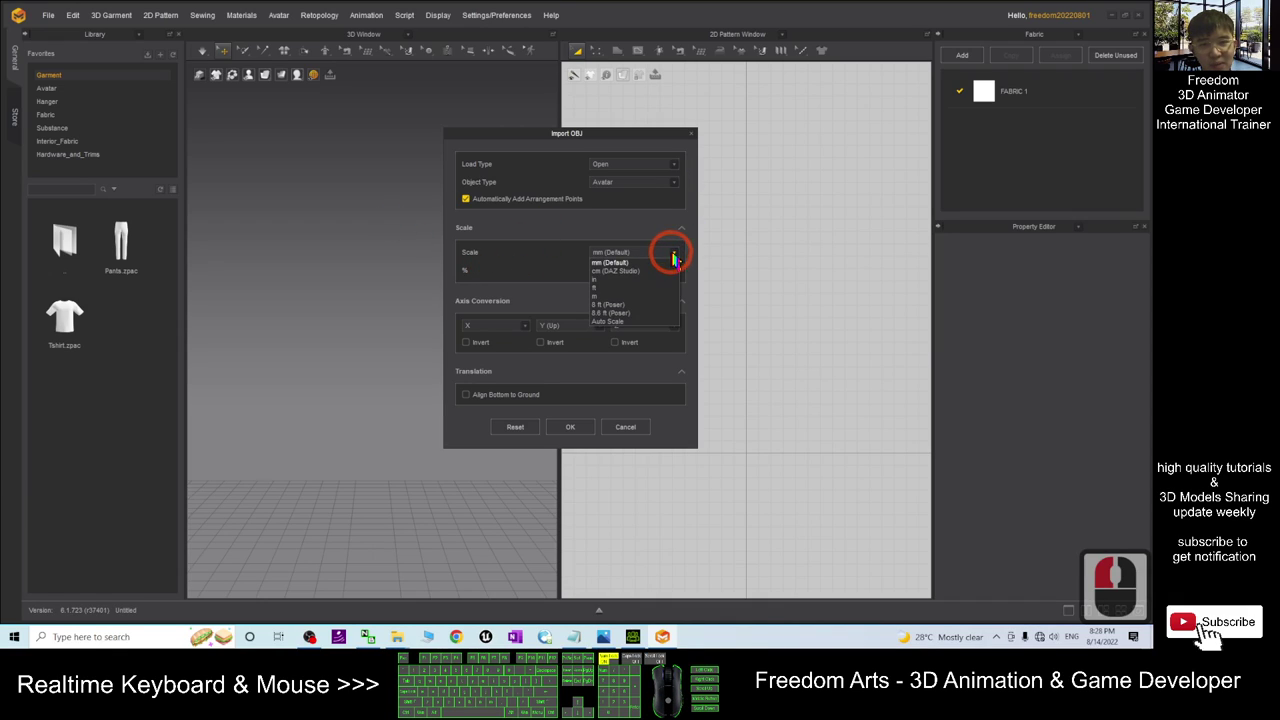
pyautogui.click(615, 270)
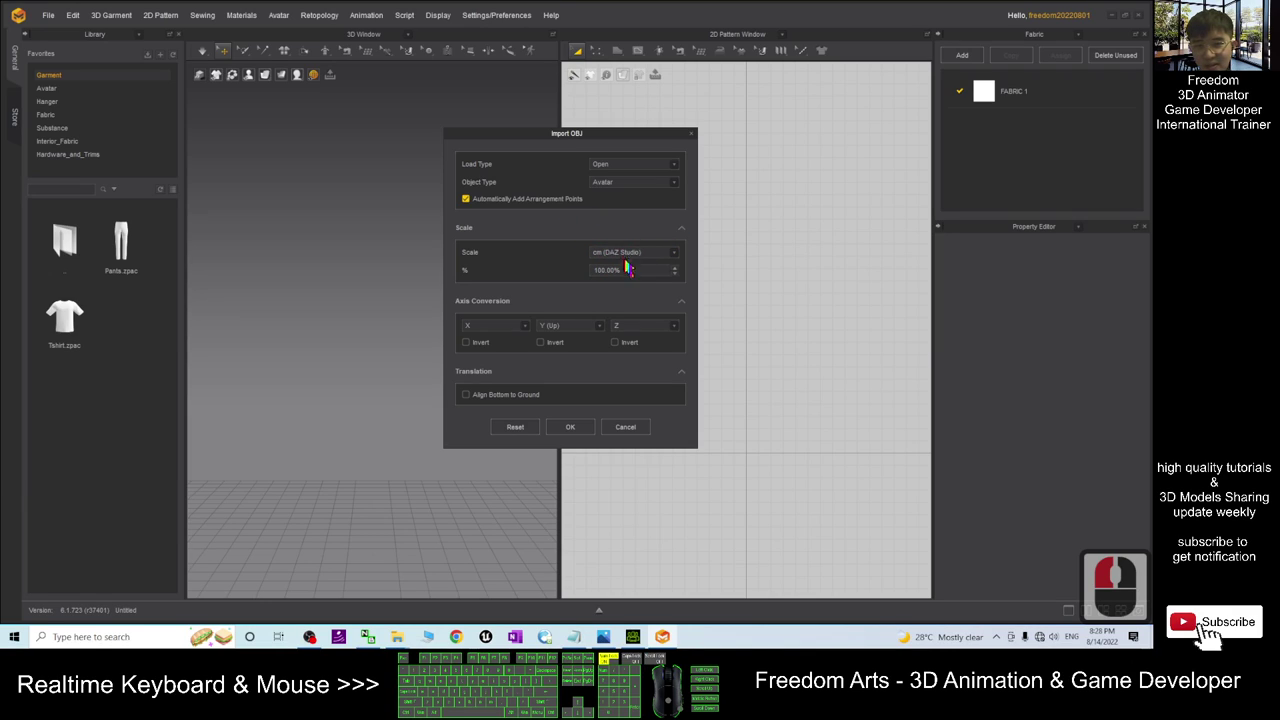
pyautogui.click(570, 427)
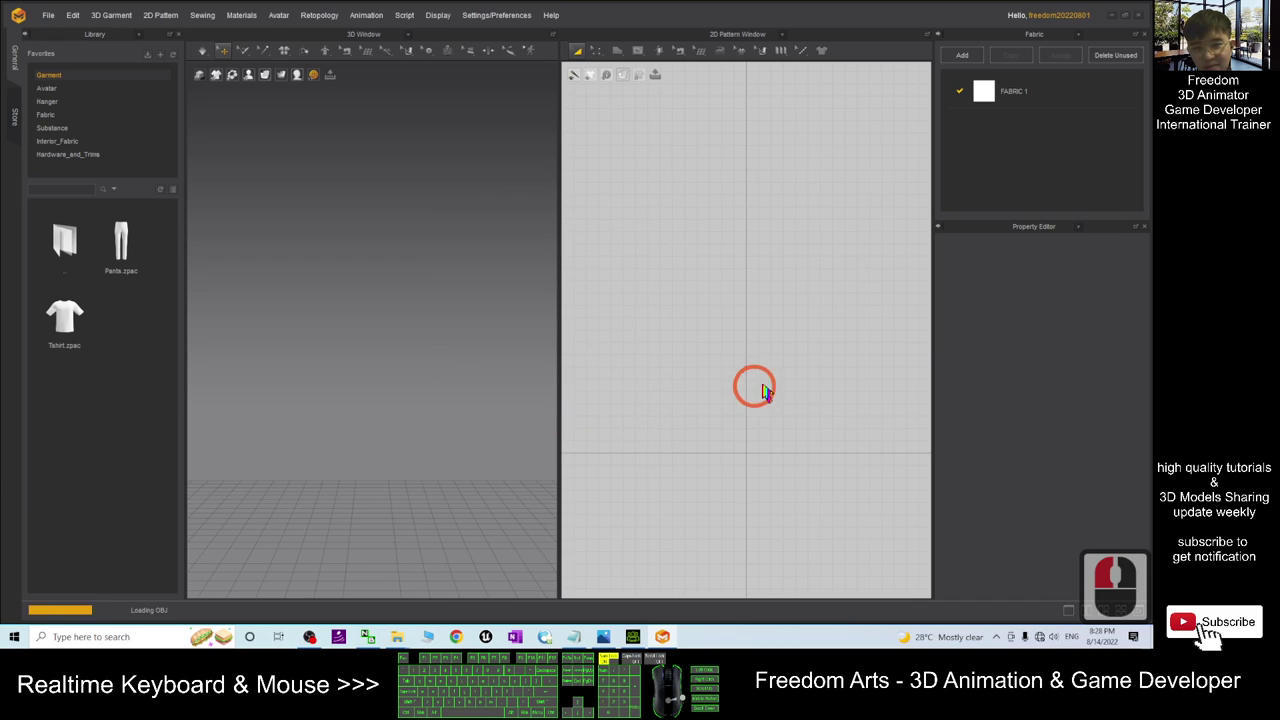
pyautogui.click(565, 335)
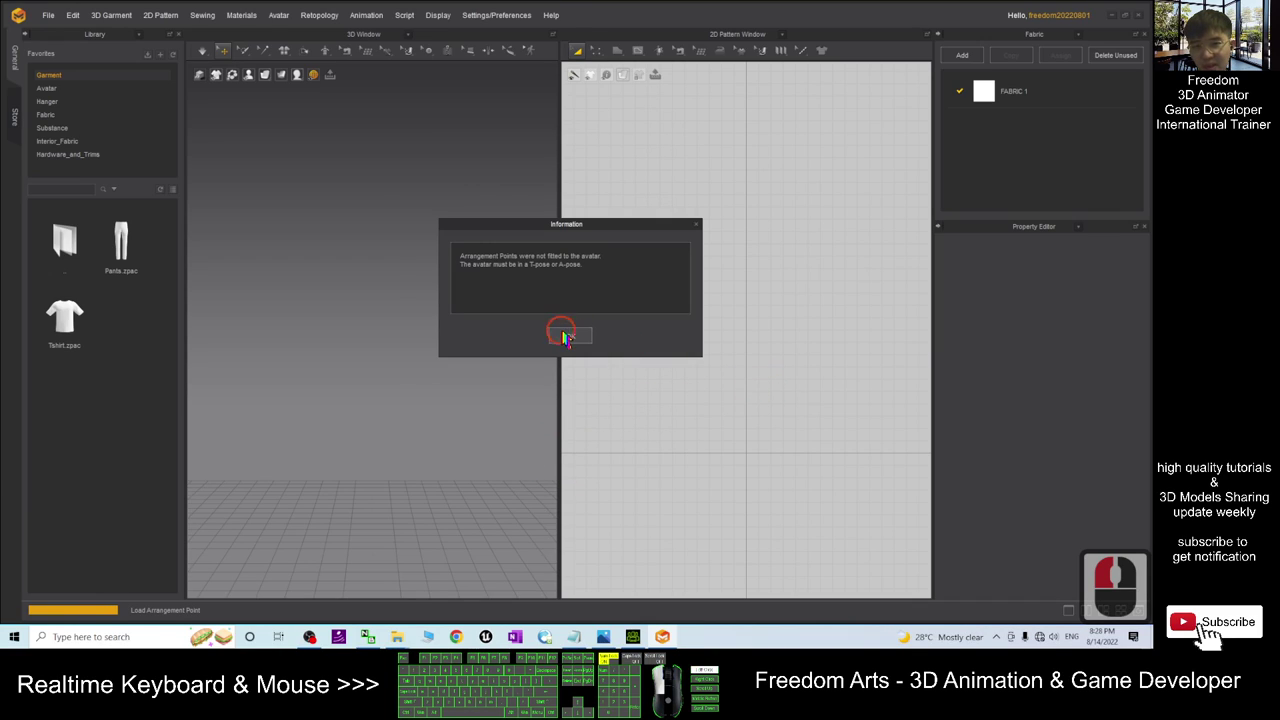
# Examine the imported avatar in the 3D view and its silhouette in the 2D pattern view.
pyautogui.scroll(3, 740, 130)
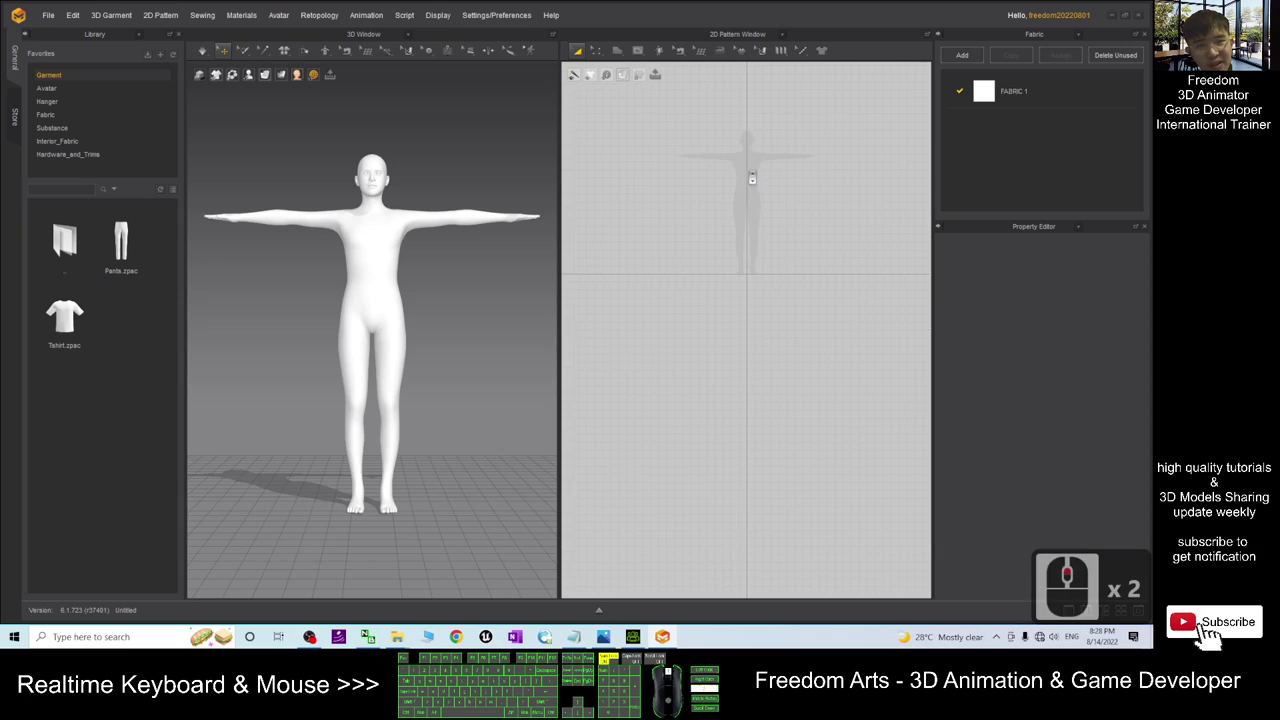
pyautogui.moveTo(815, 308); pyautogui.dragTo(806, 285, button='middle')
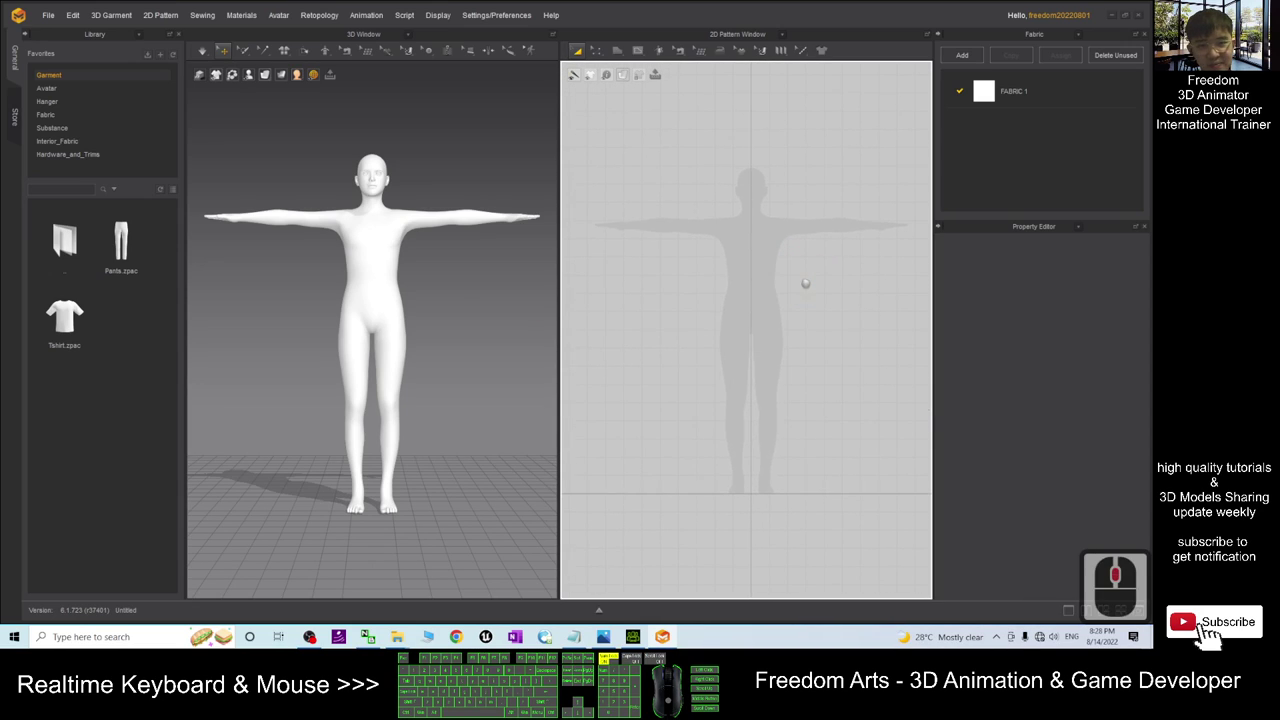
pyautogui.moveTo(497, 295); pyautogui.dragTo(502, 306, button='middle')
pyautogui.moveTo(457, 323)
pyautogui.mouseDown(button='right')
pyautogui.moveTo(497, 314)
pyautogui.moveTo(400, 323)
pyautogui.moveTo(442, 362)
pyautogui.moveTo(400, 300)
pyautogui.moveTo(470, 320)
pyautogui.mouseUp(button='right')
pyautogui.scroll(-3, 847, 270)
pyautogui.scroll(4, 847, 270)
pyautogui.scroll(-2, 786, 306)
pyautogui.moveTo(783, 346); pyautogui.dragTo(814, 354, button='middle')
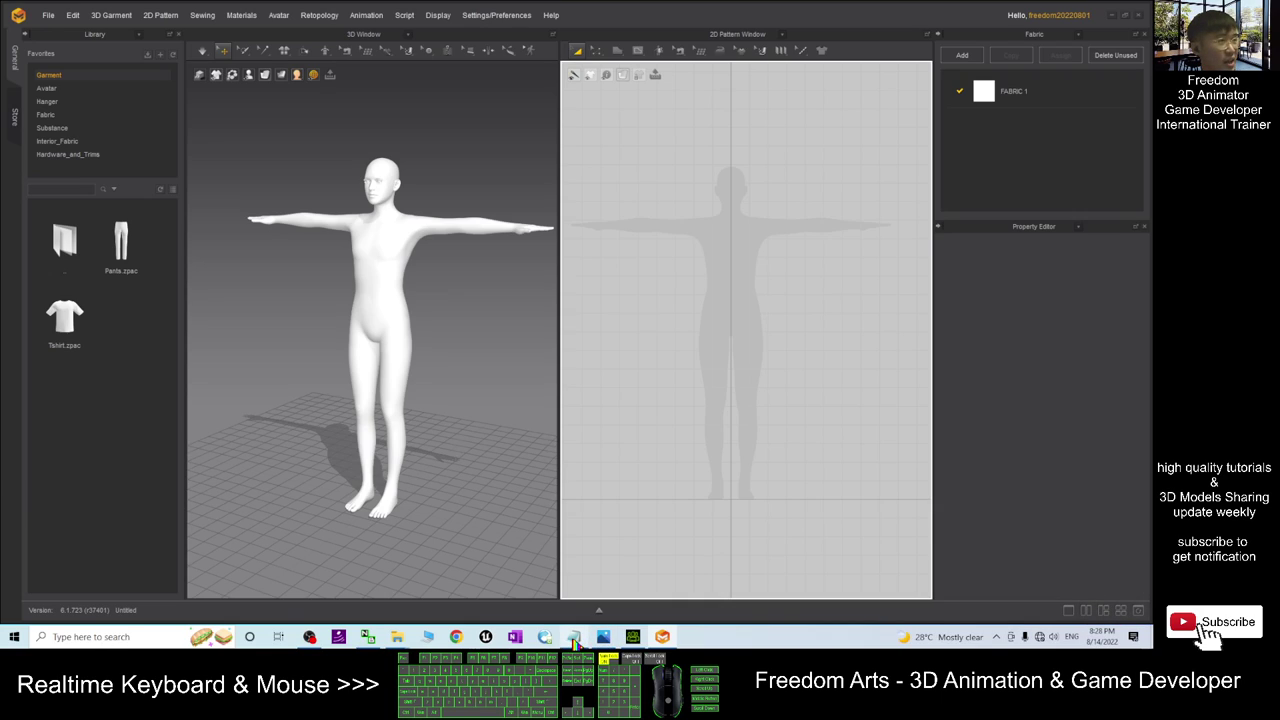
# Review the STEP 02 tasks in the Notepad notes, then return to Marvelous Designer.
pyautogui.moveTo(574, 642)
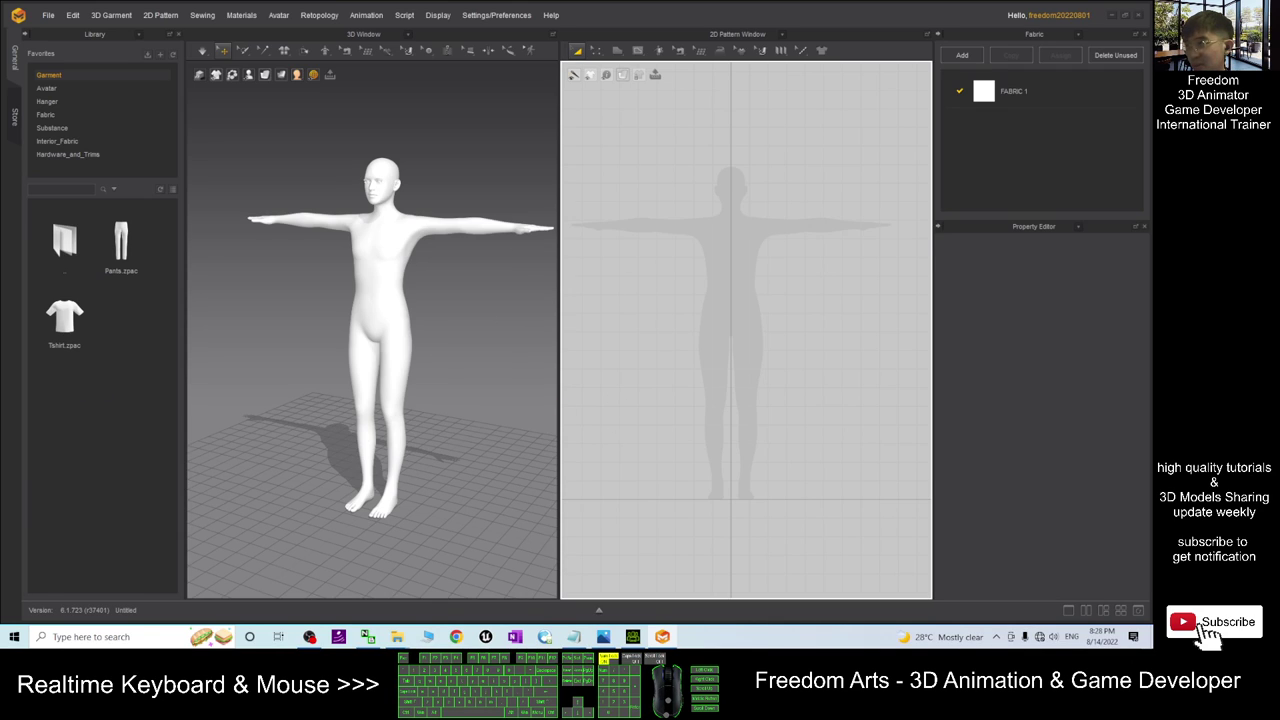
pyautogui.moveTo(0, 80); pyautogui.dragTo(637, 45)
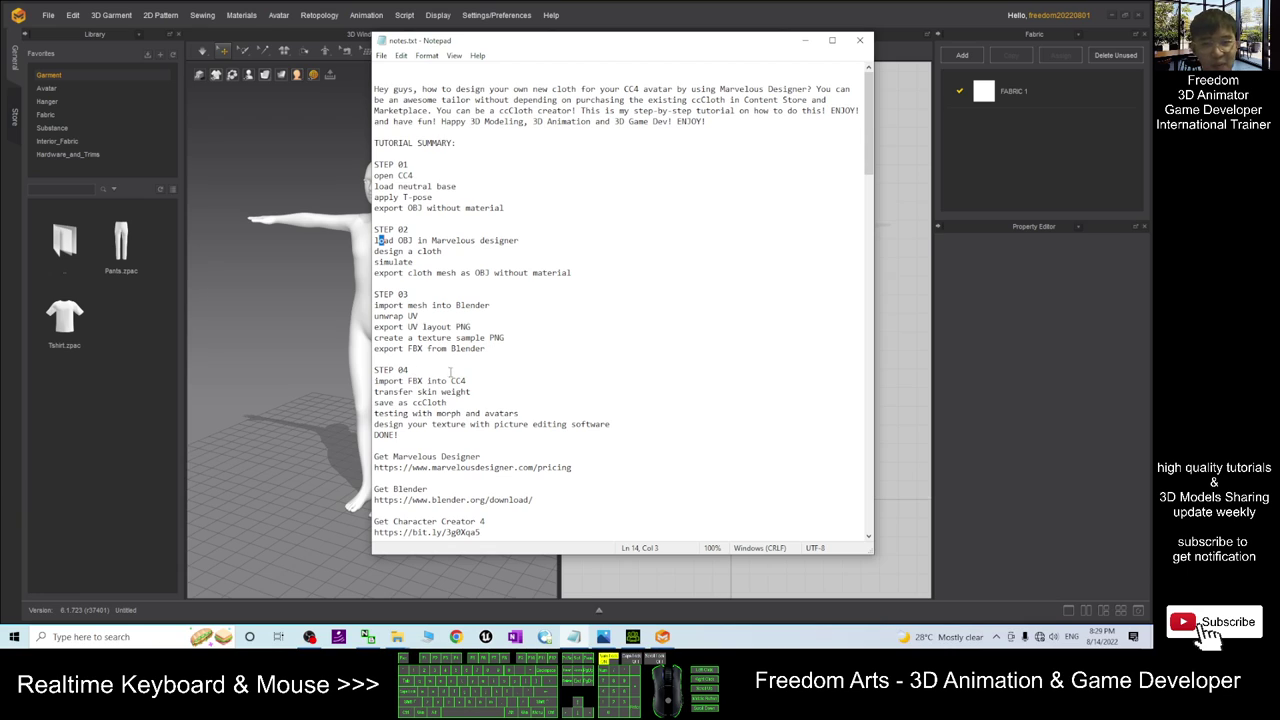
pyautogui.moveTo(670, 46); pyautogui.dragTo(341, 37)
pyautogui.click(474, 31)
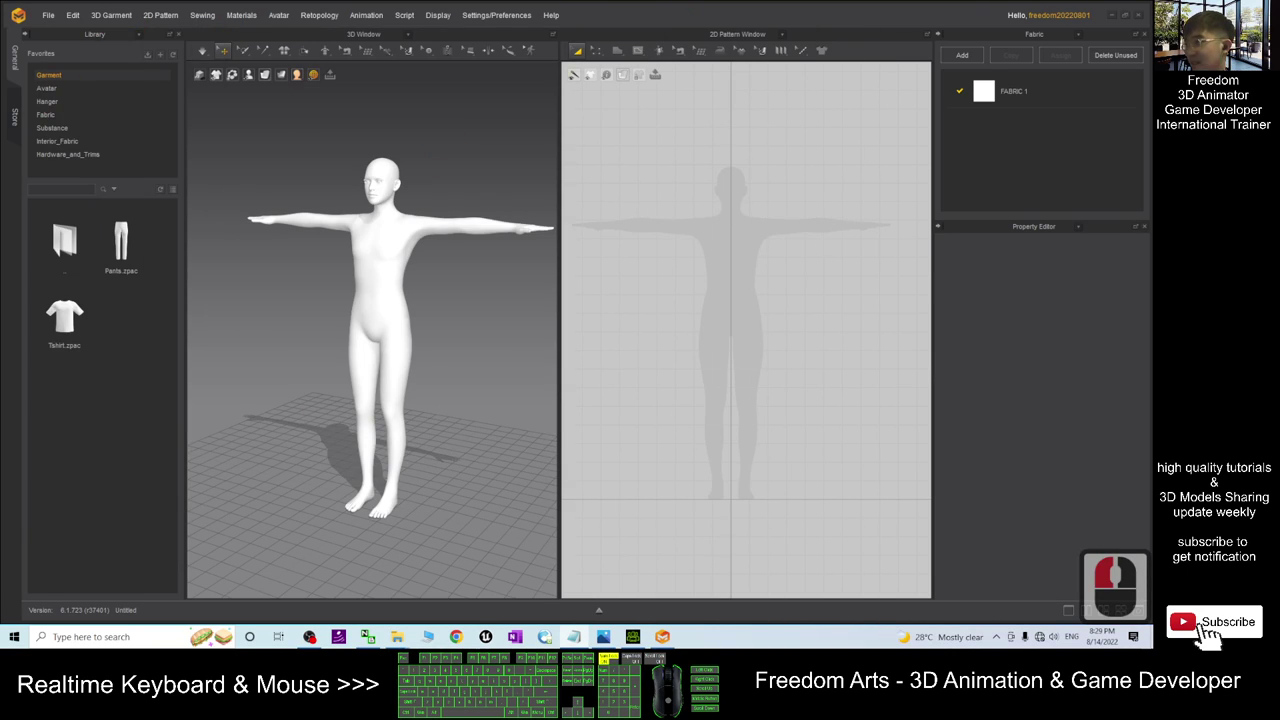
pyautogui.click(573, 637)
pyautogui.moveTo(436, 86); pyautogui.dragTo(355, 73)
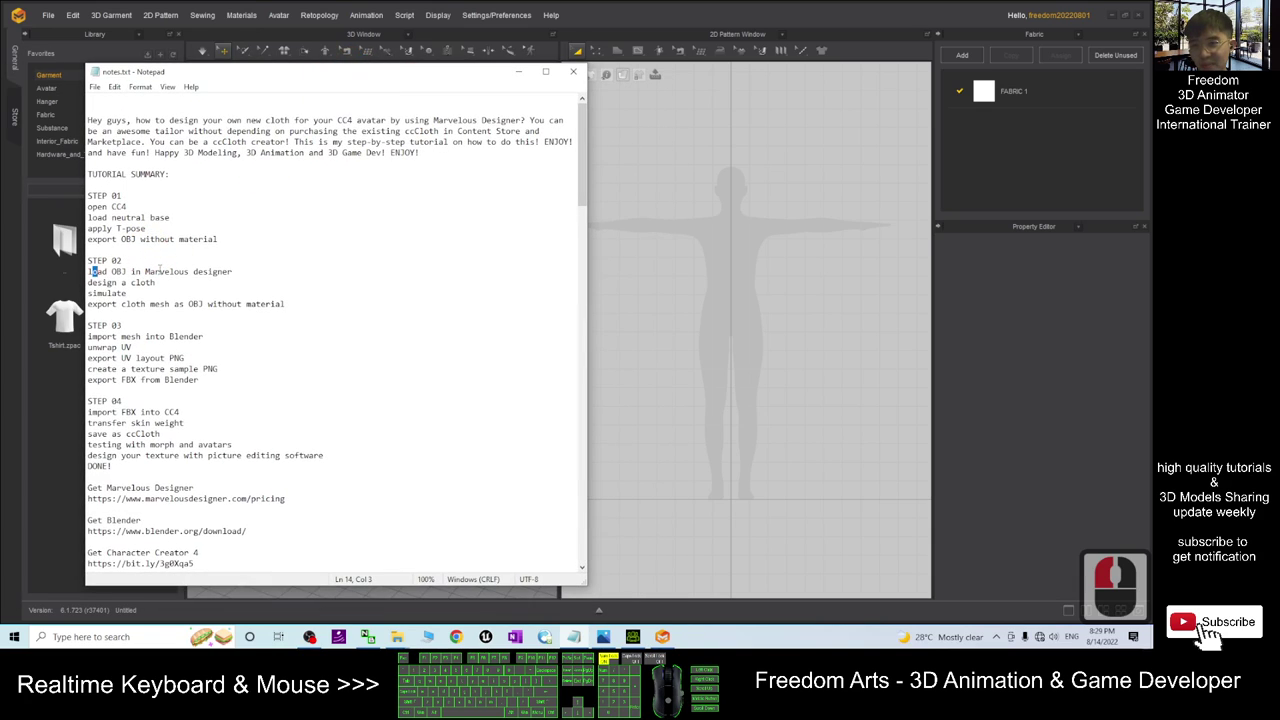
pyautogui.hotkey('alt', 'Tab')
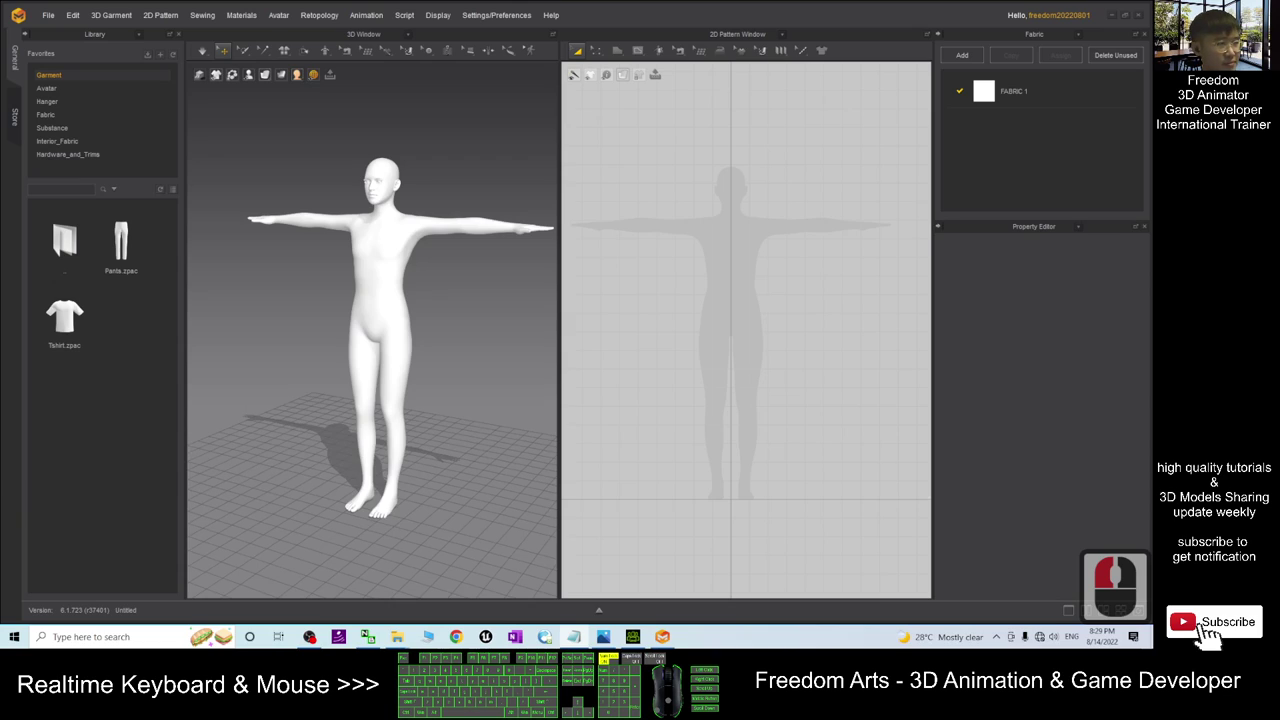
# Start a polygon pattern with a V-shaped neckline over the avatar silhouette, its two edges about 115 and 117 mm long.
pyautogui.click(577, 107)
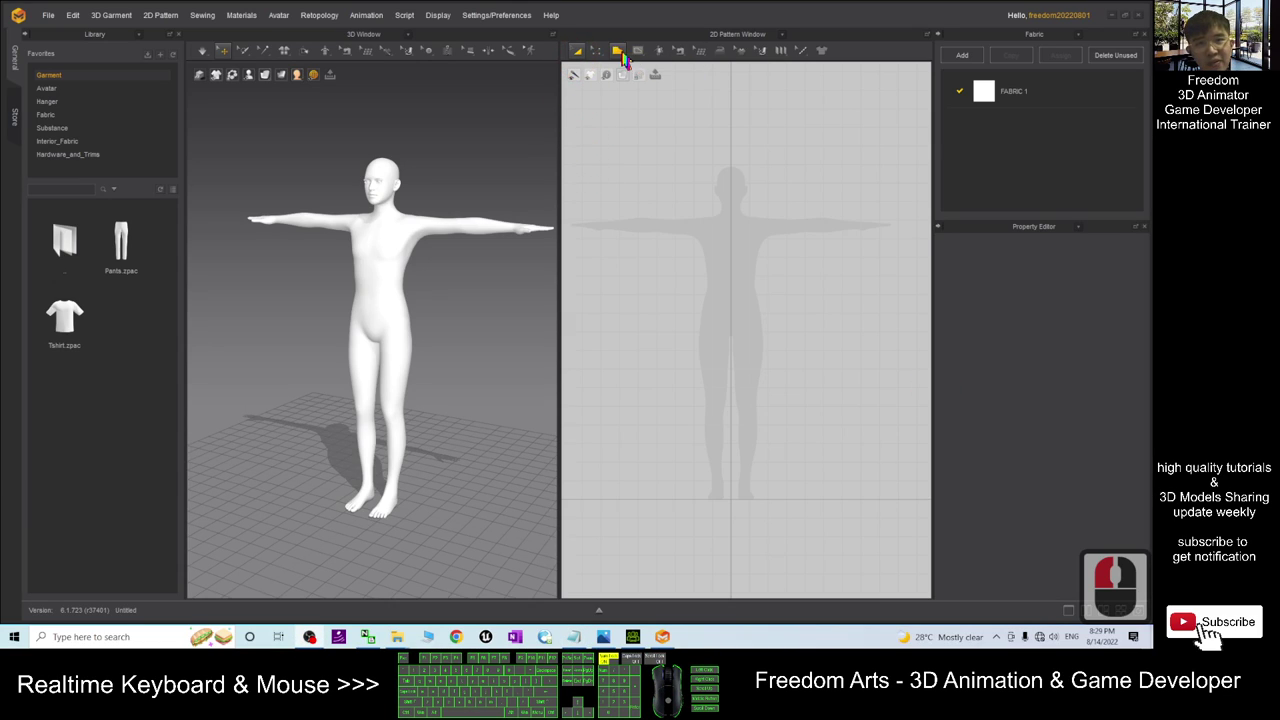
pyautogui.click(624, 56)
pyautogui.click(636, 78)
pyautogui.scroll(3, 749, 217)
pyautogui.scroll(-2, 749, 226)
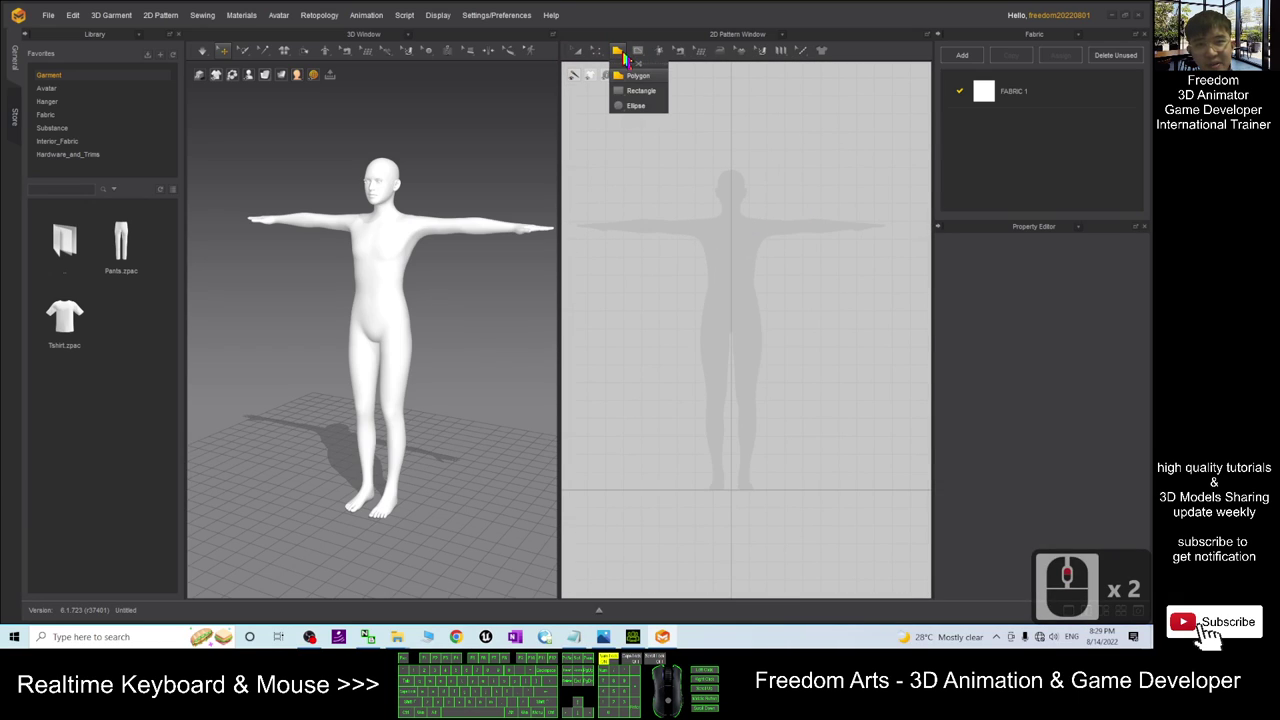
pyautogui.moveTo(617, 48)
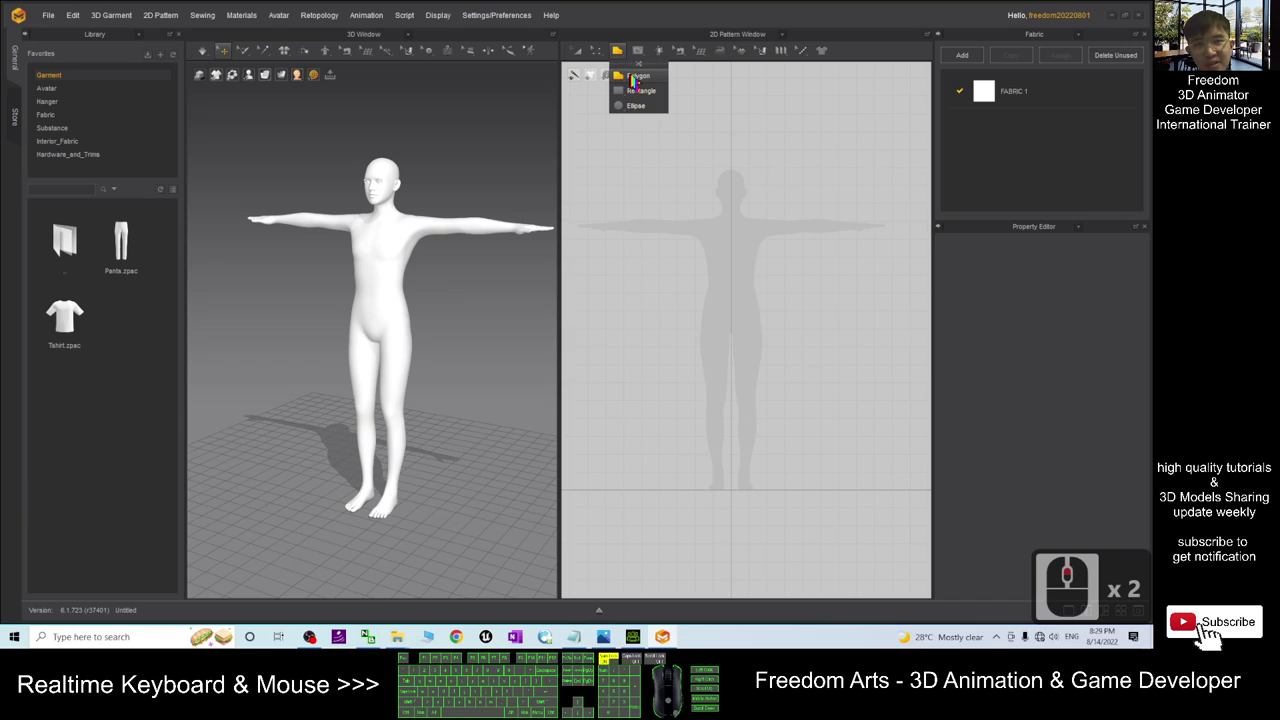
pyautogui.click(632, 78)
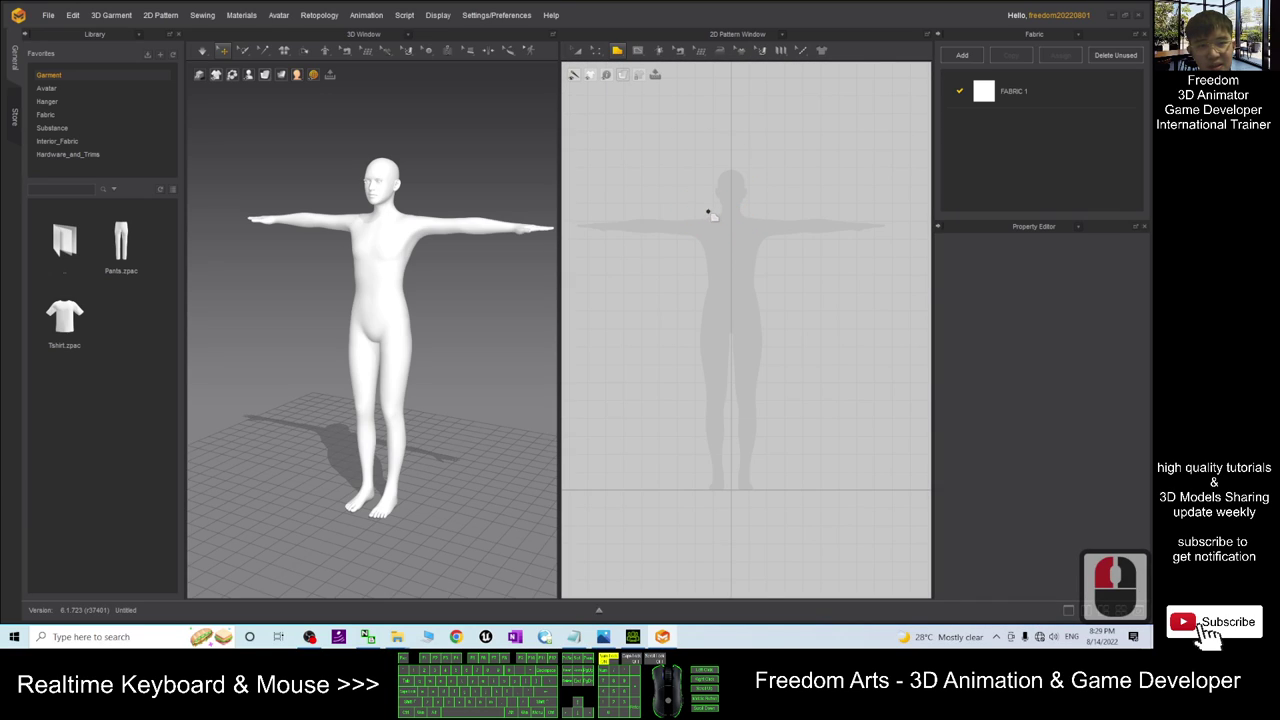
pyautogui.scroll(5, 709, 213)
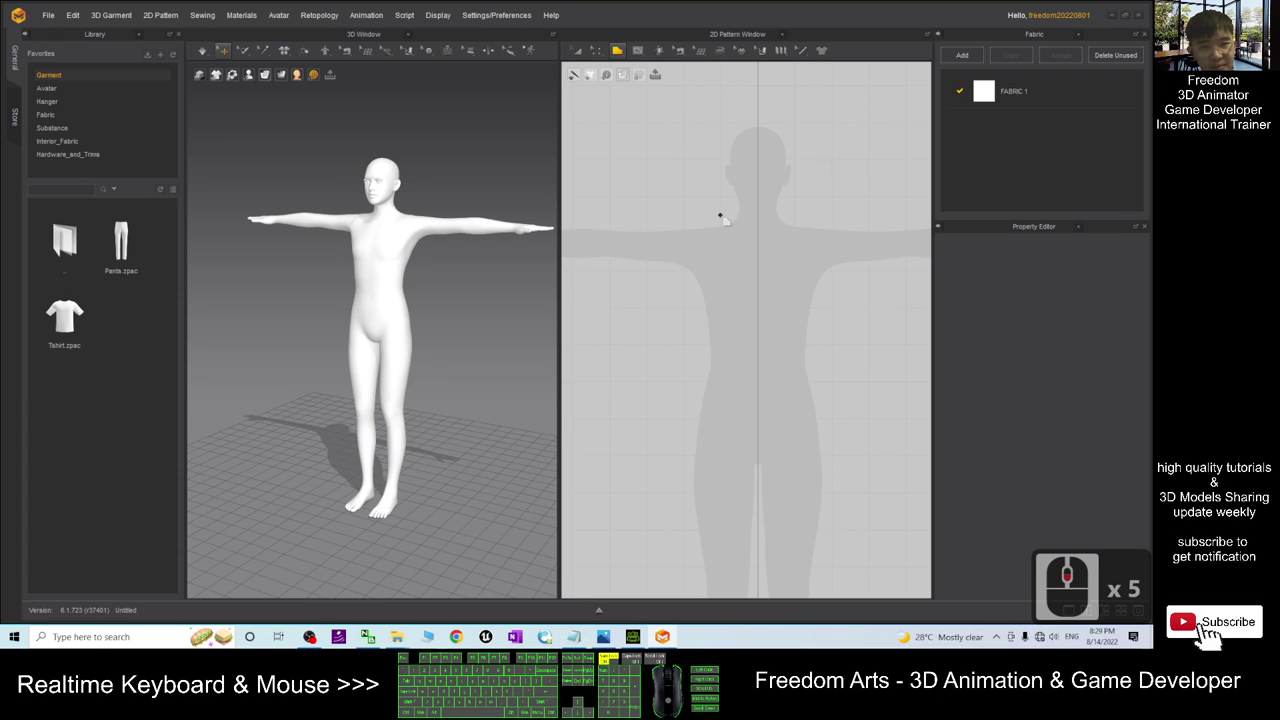
pyautogui.click(719, 215)
pyautogui.click(758, 236)
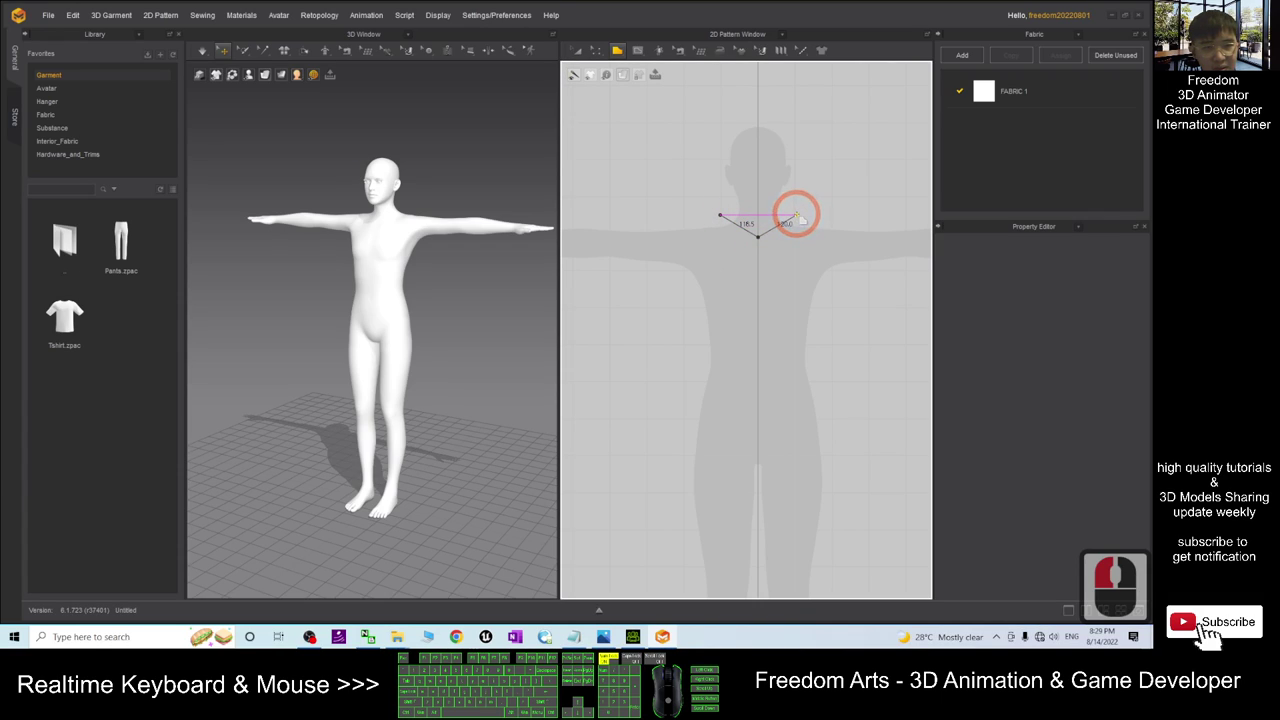
pyautogui.click(796, 215)
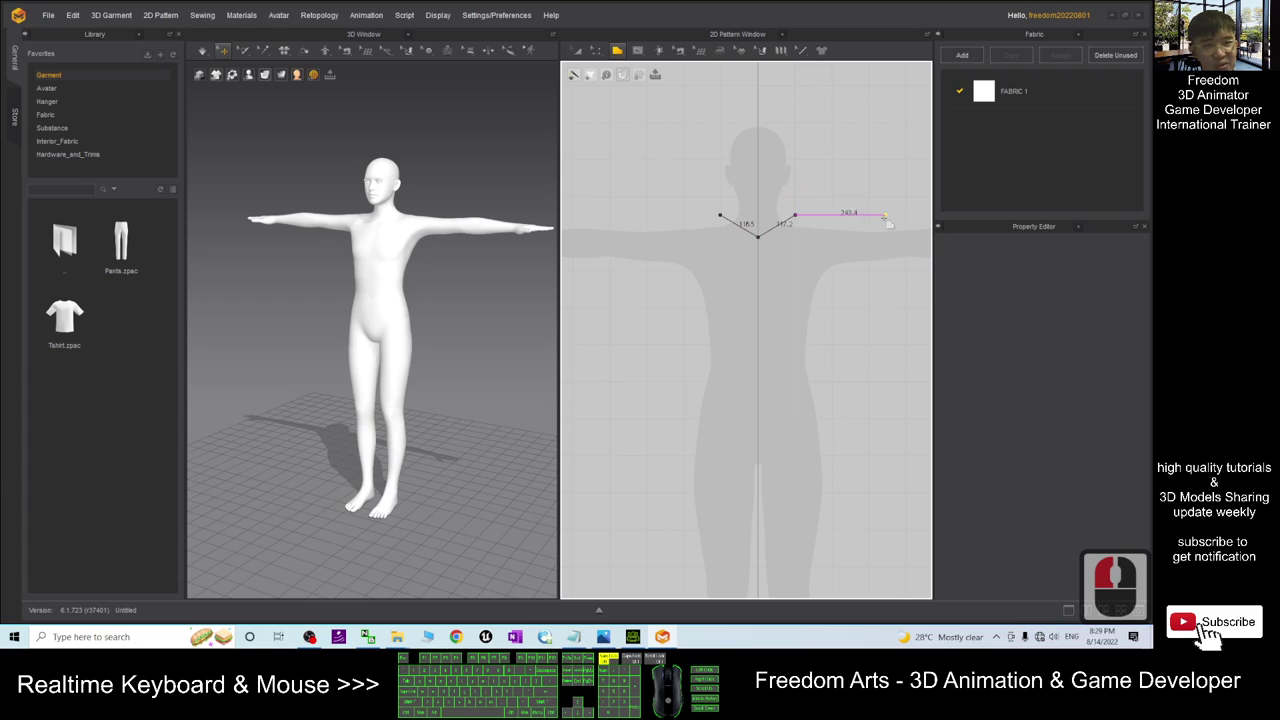
# Continue the polygon with the right-hand sleeve: a horizontal upper edge, a cuff about 142 mm high and an underside about 325 mm long.
pyautogui.scroll(2, 900, 217)
pyautogui.scroll(-3, 866, 223)
pyautogui.scroll(-2, 868, 229)
pyautogui.rightClick(895, 220)
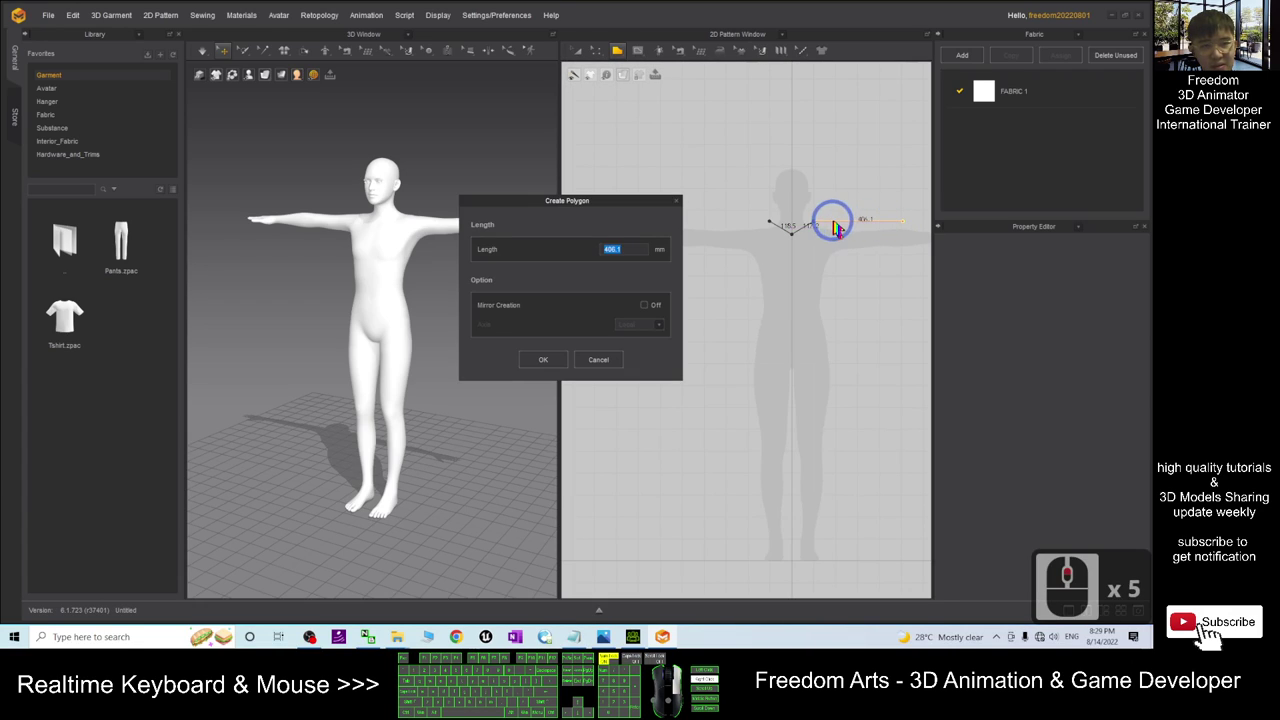
pyautogui.click(677, 202)
pyautogui.moveTo(908, 200); pyautogui.dragTo(849, 208, button='middle')
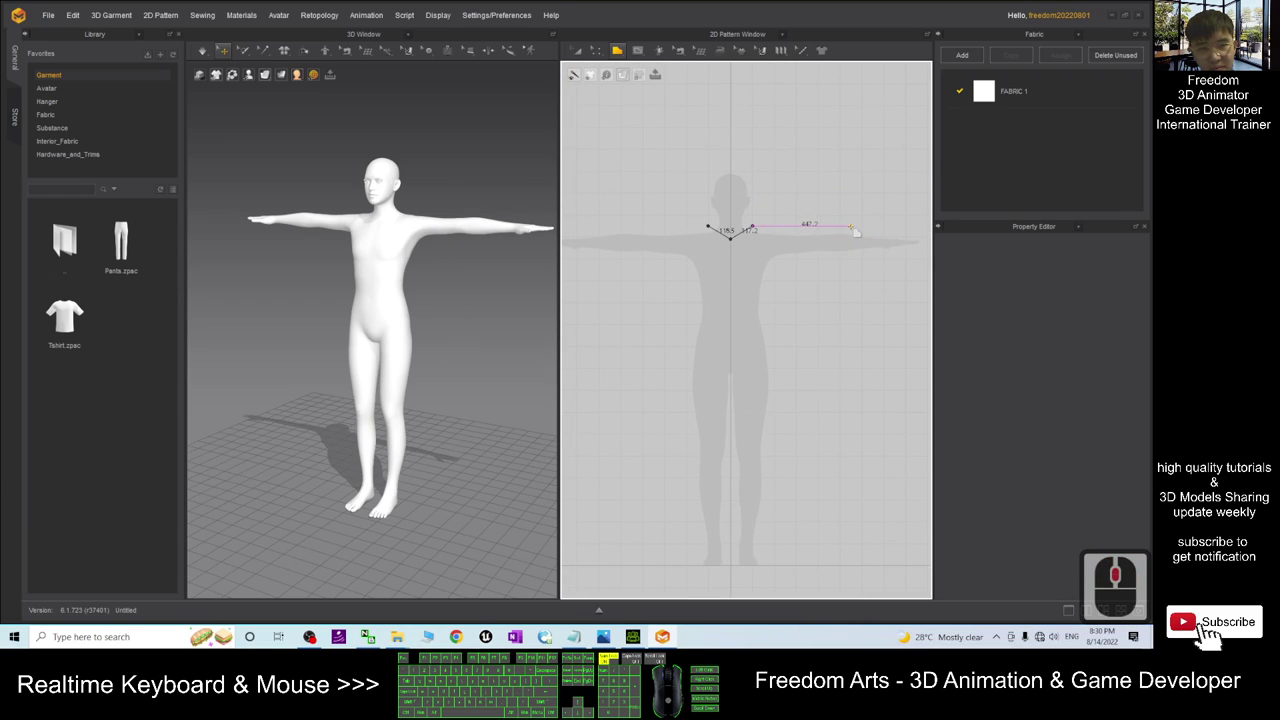
pyautogui.click(850, 227)
pyautogui.click(850, 257)
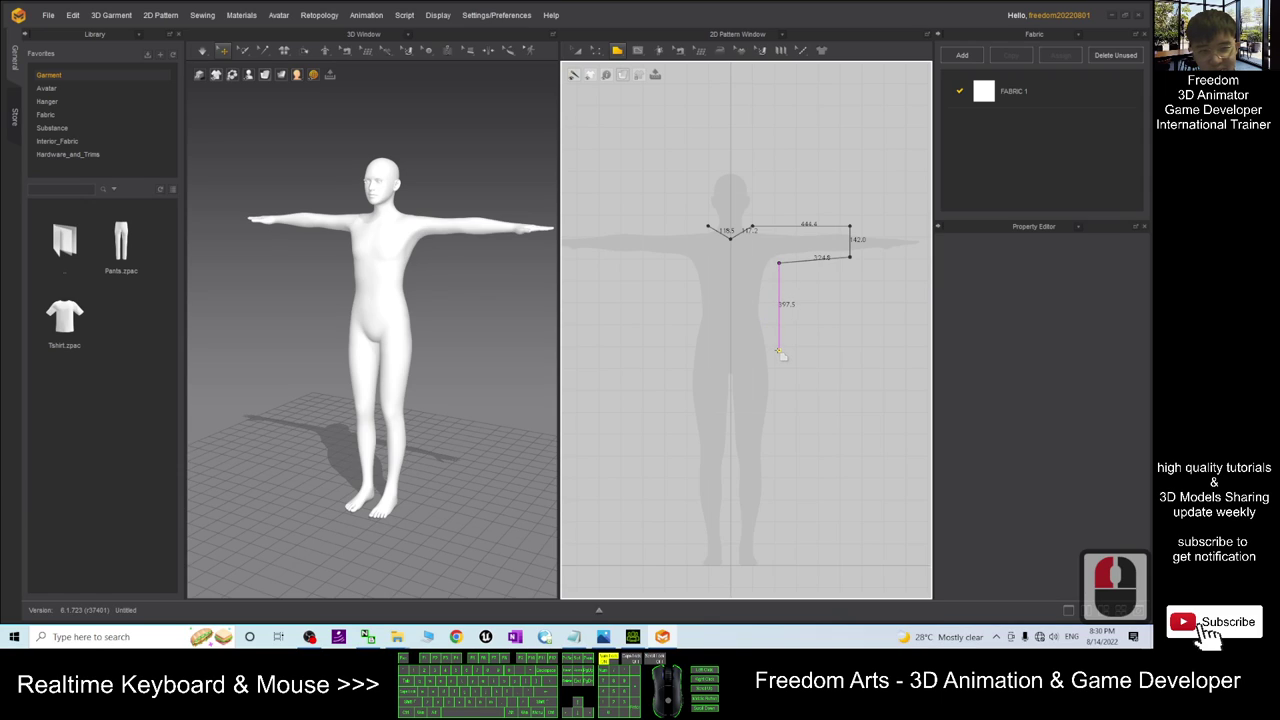
# Outline the shirt body with sides about 395 mm and a hem about 441 mm, adding the left-hand sleeve's underside about 373 mm long.
pyautogui.click(778, 349)
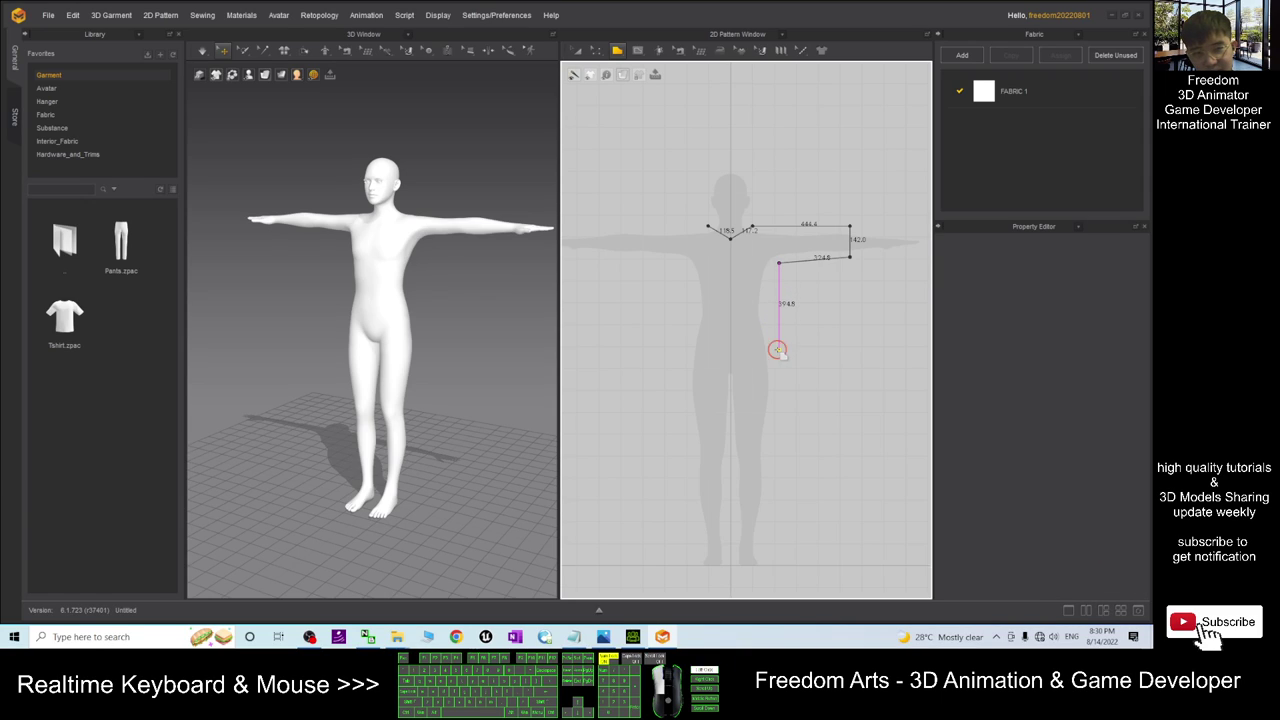
pyautogui.click(682, 349)
pyautogui.click(684, 264)
pyautogui.click(675, 264)
pyautogui.click(603, 261)
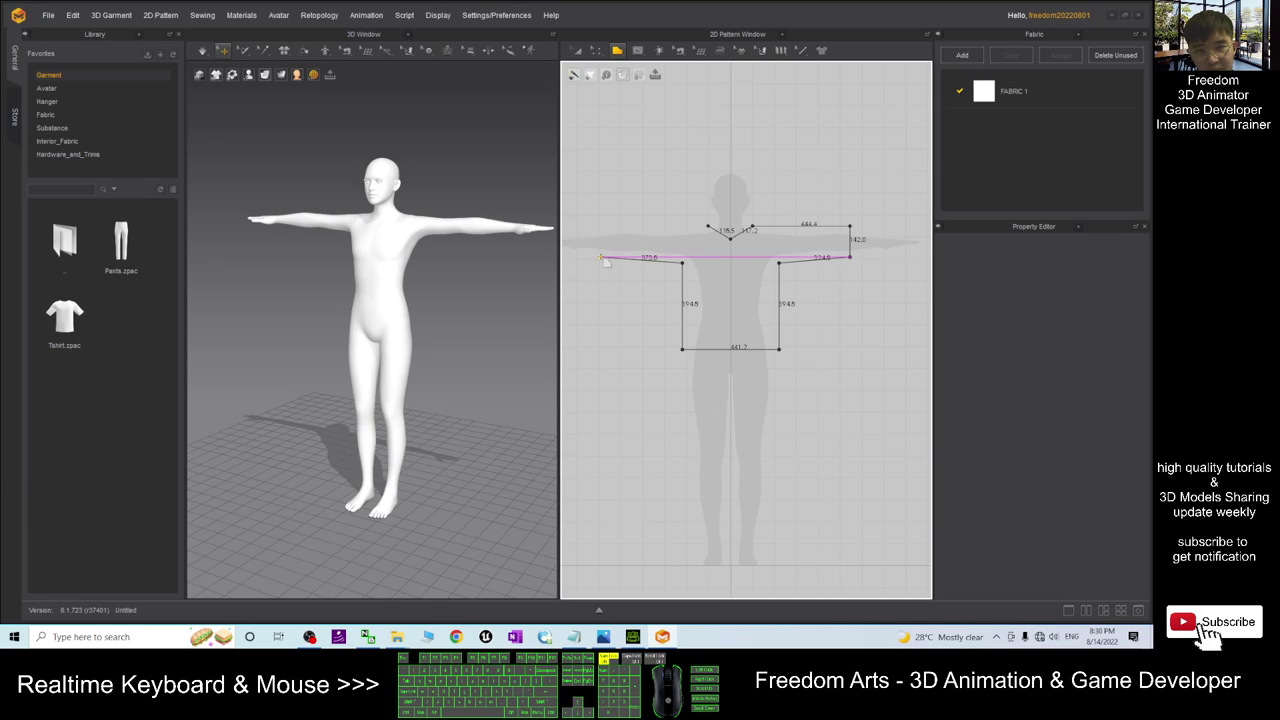
# Finish the left-hand sleeve with a cuff about 197 mm high and close the polygon at the neckline's starting point.
pyautogui.click(601, 229)
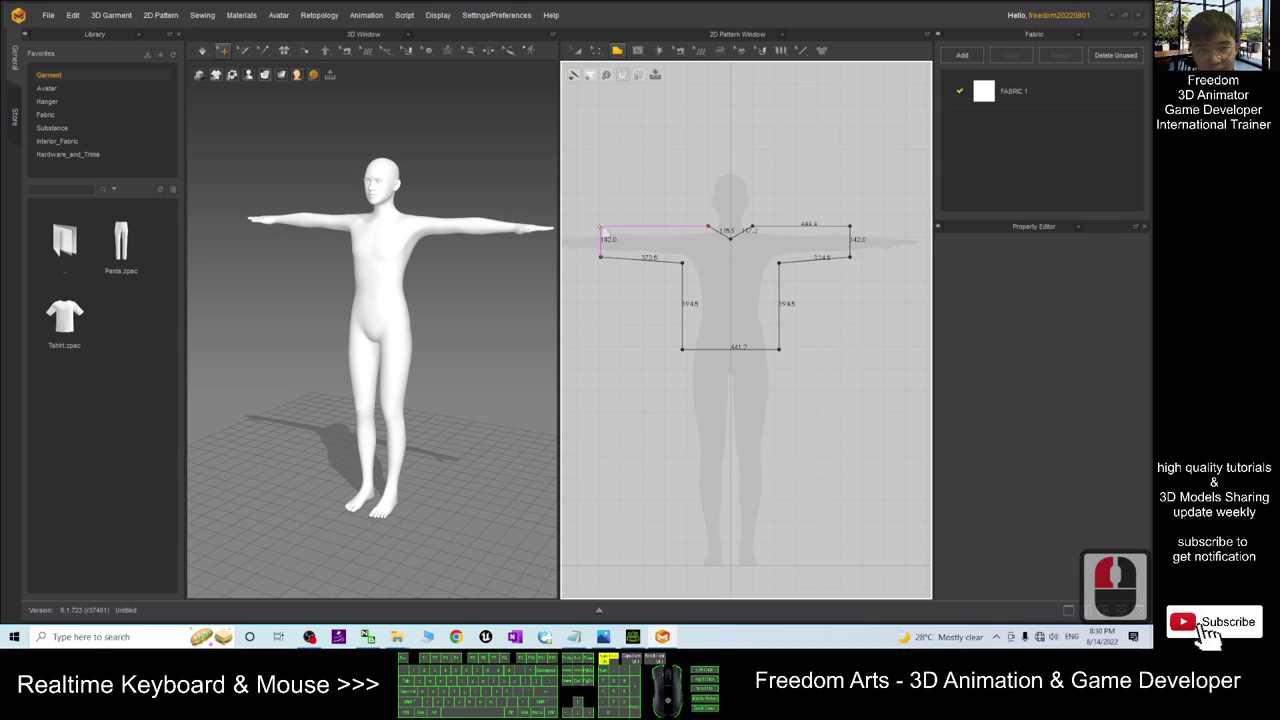
pyautogui.press('BackSpace')
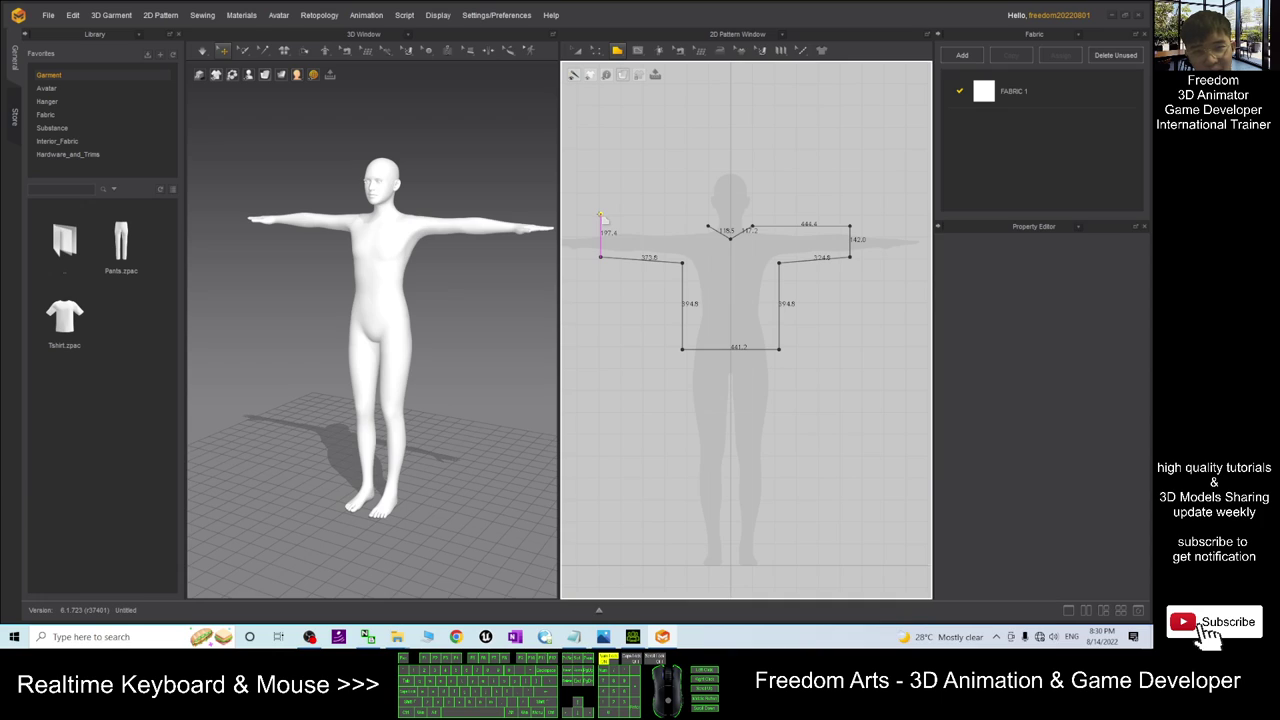
pyautogui.click(600, 214)
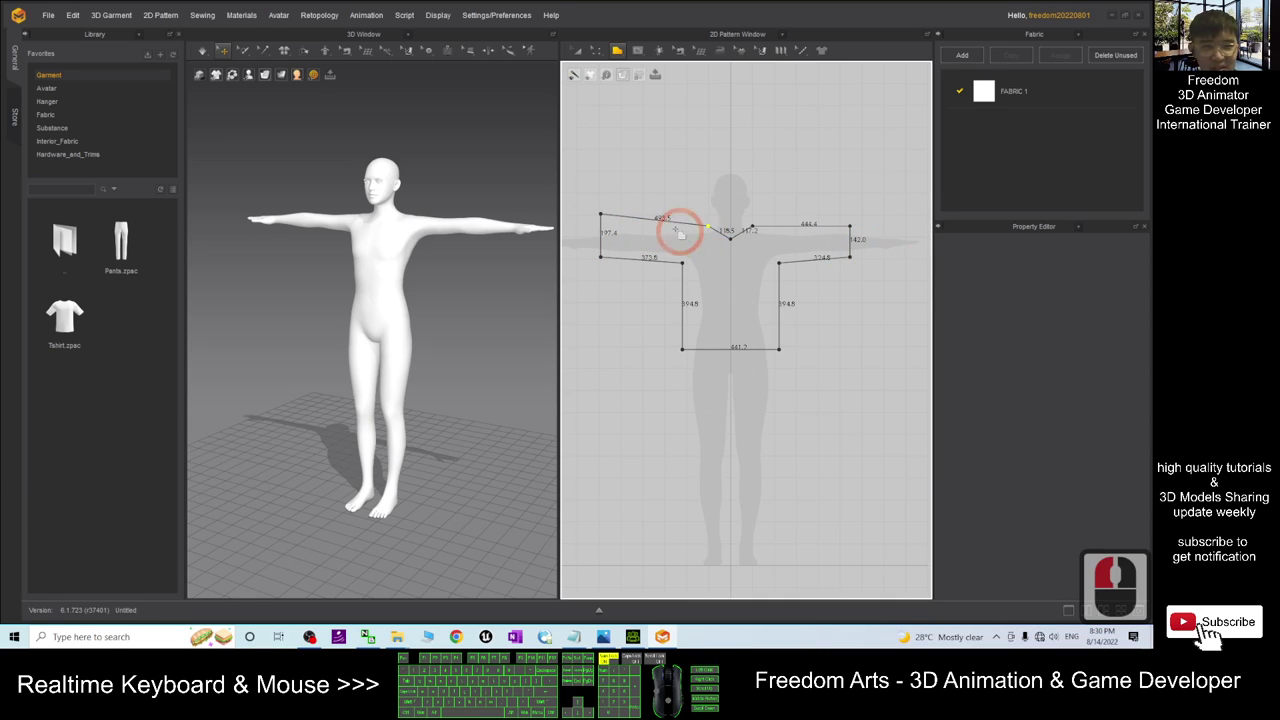
pyautogui.click(708, 228)
# Select the whole shirt pattern with the Transform Pattern tool.
pyautogui.scroll(4, 391, 244)
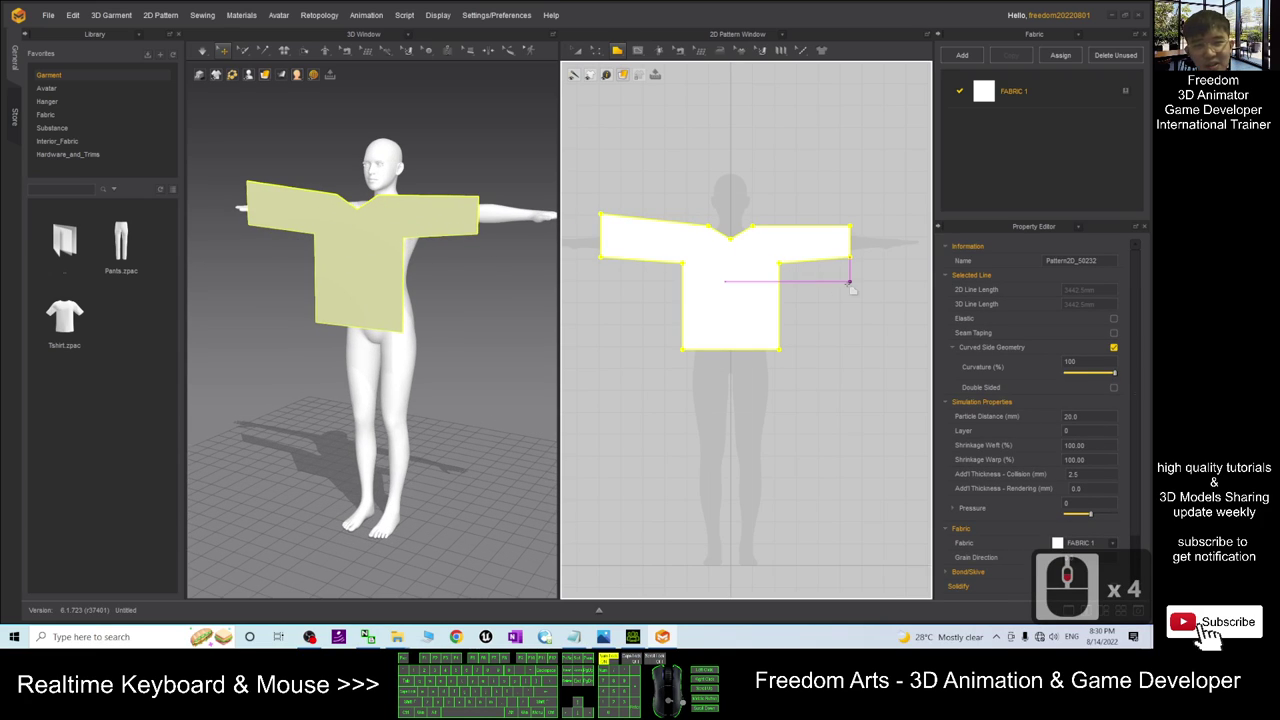
pyautogui.click(577, 50)
pyautogui.click(698, 262)
pyautogui.click(578, 51)
pyautogui.click(710, 246)
pyautogui.rightClick(710, 245)
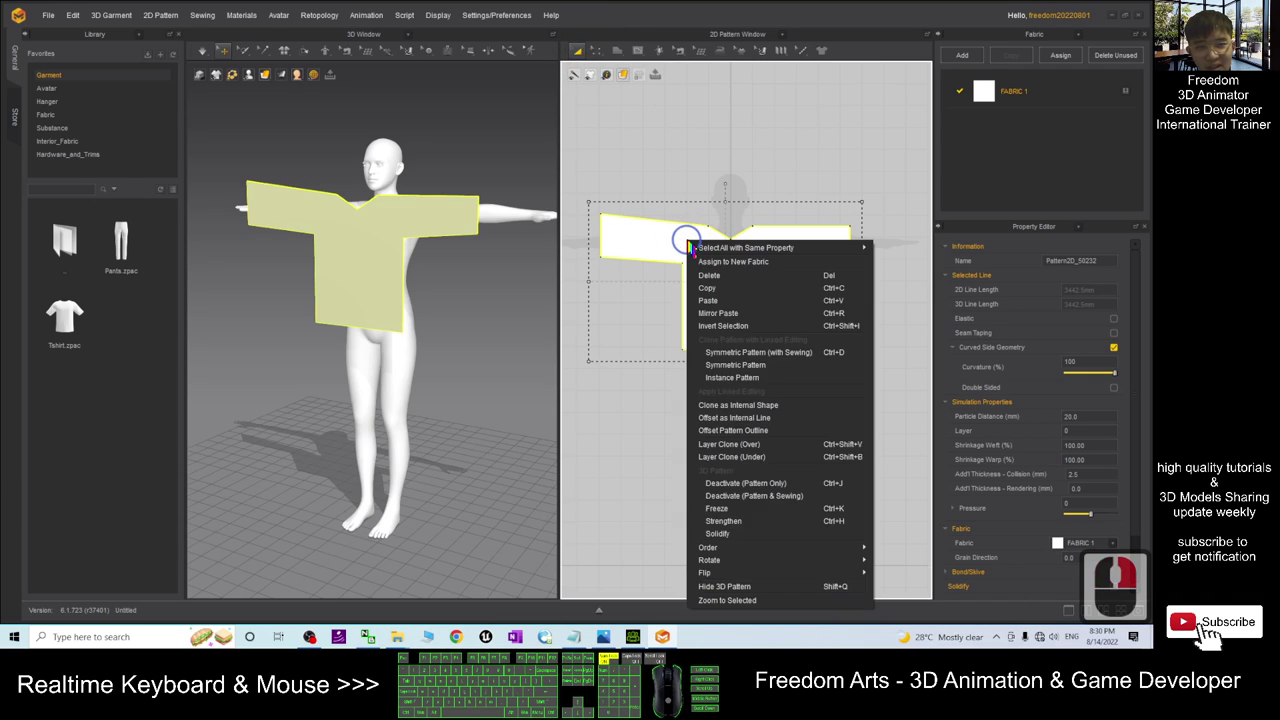
pyautogui.click(764, 218)
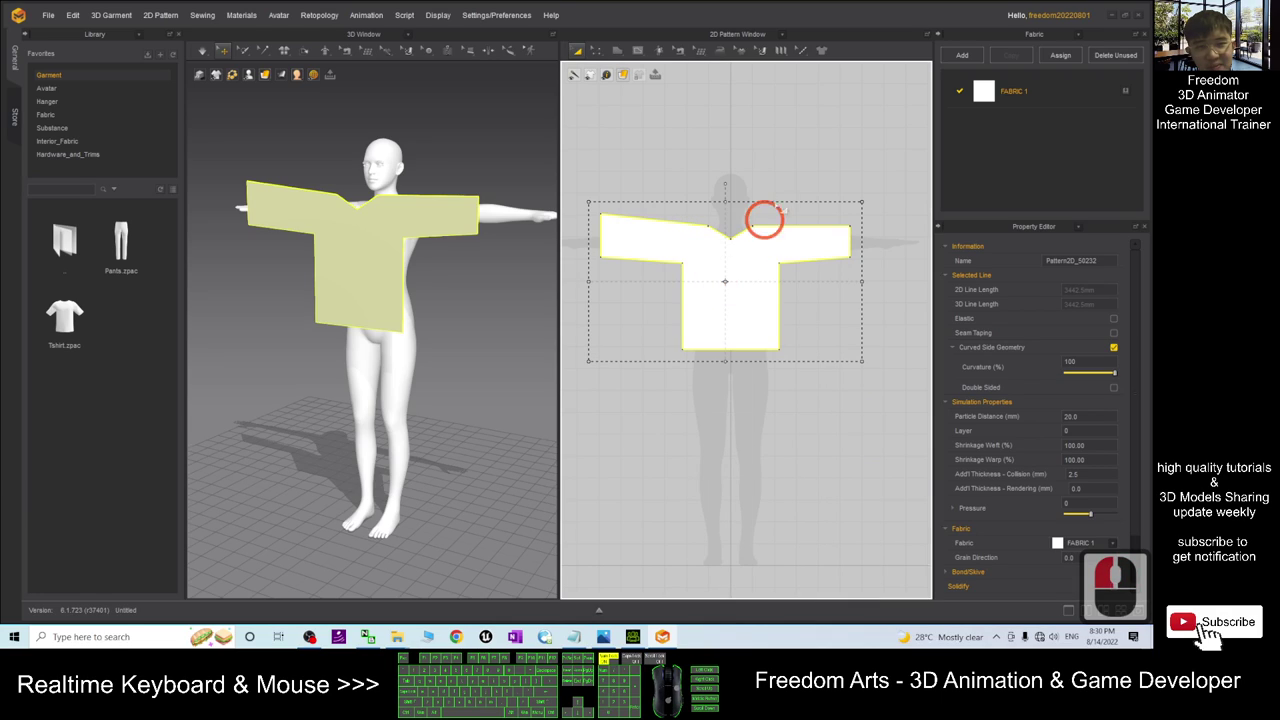
# Mirror-paste a copy of the shirt pattern and move it above the original in the 2D pattern layout.
pyautogui.rightClick(777, 145)
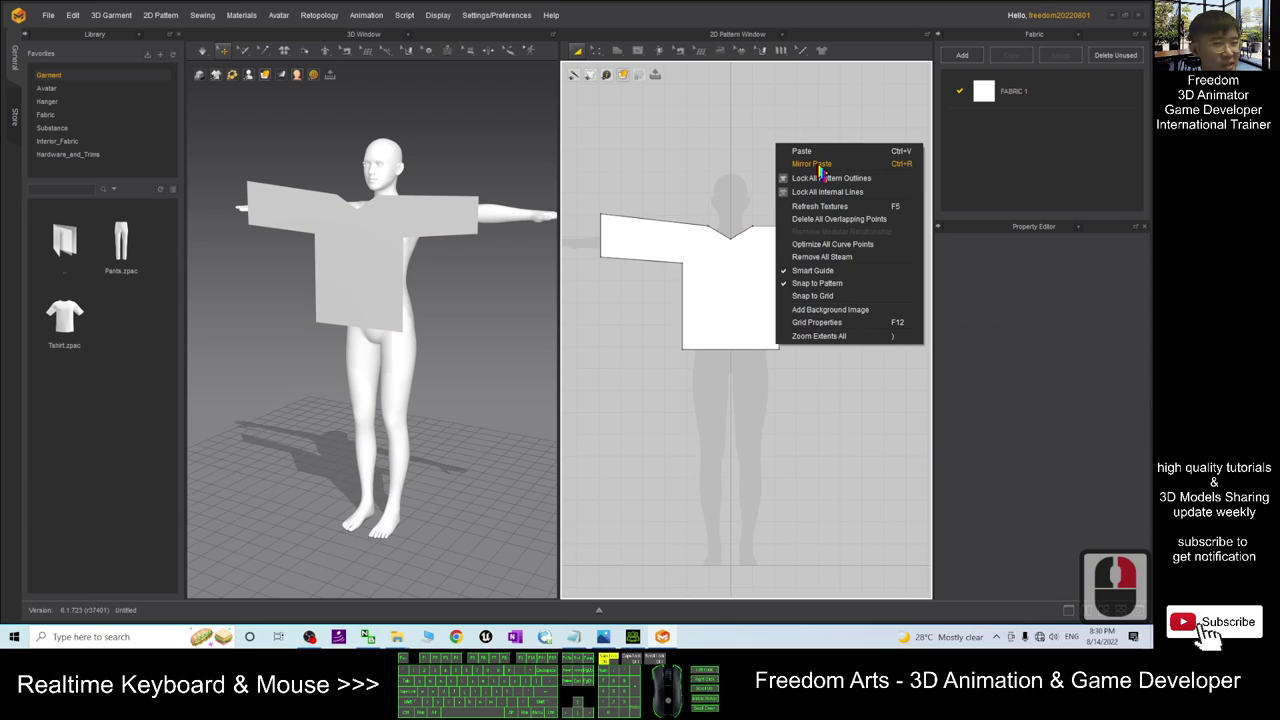
pyautogui.click(816, 164)
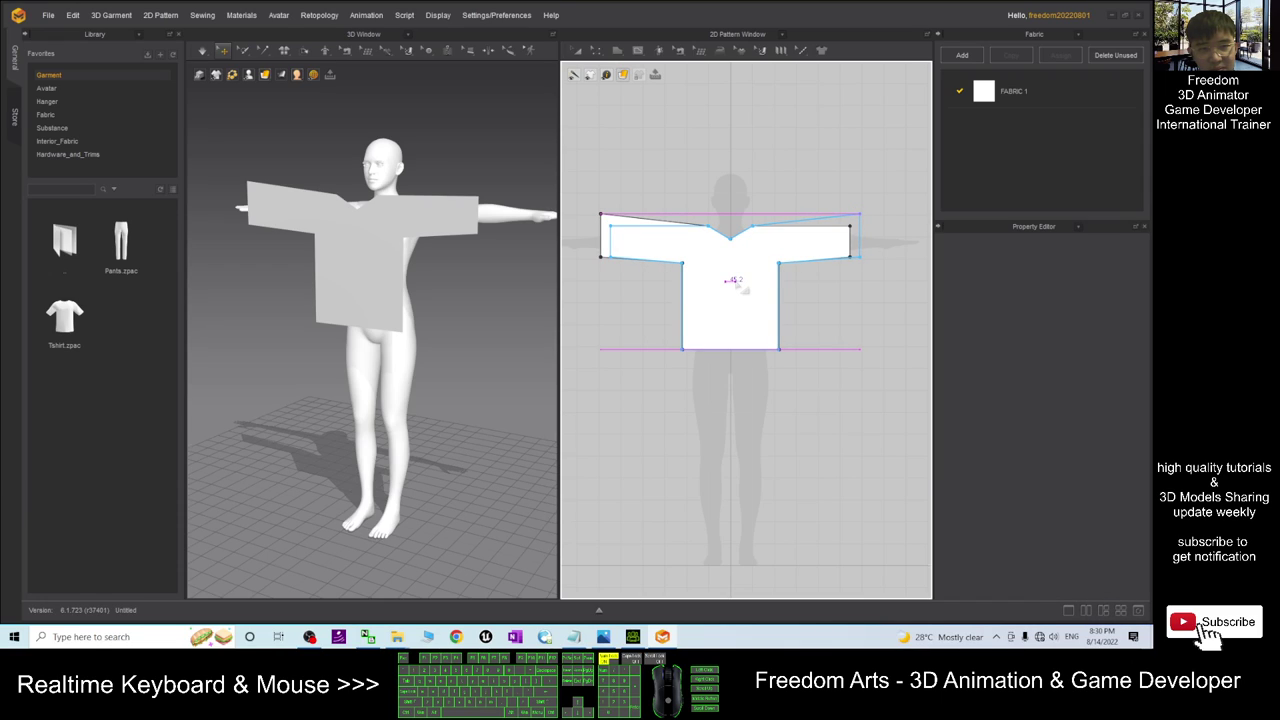
pyautogui.click(733, 281)
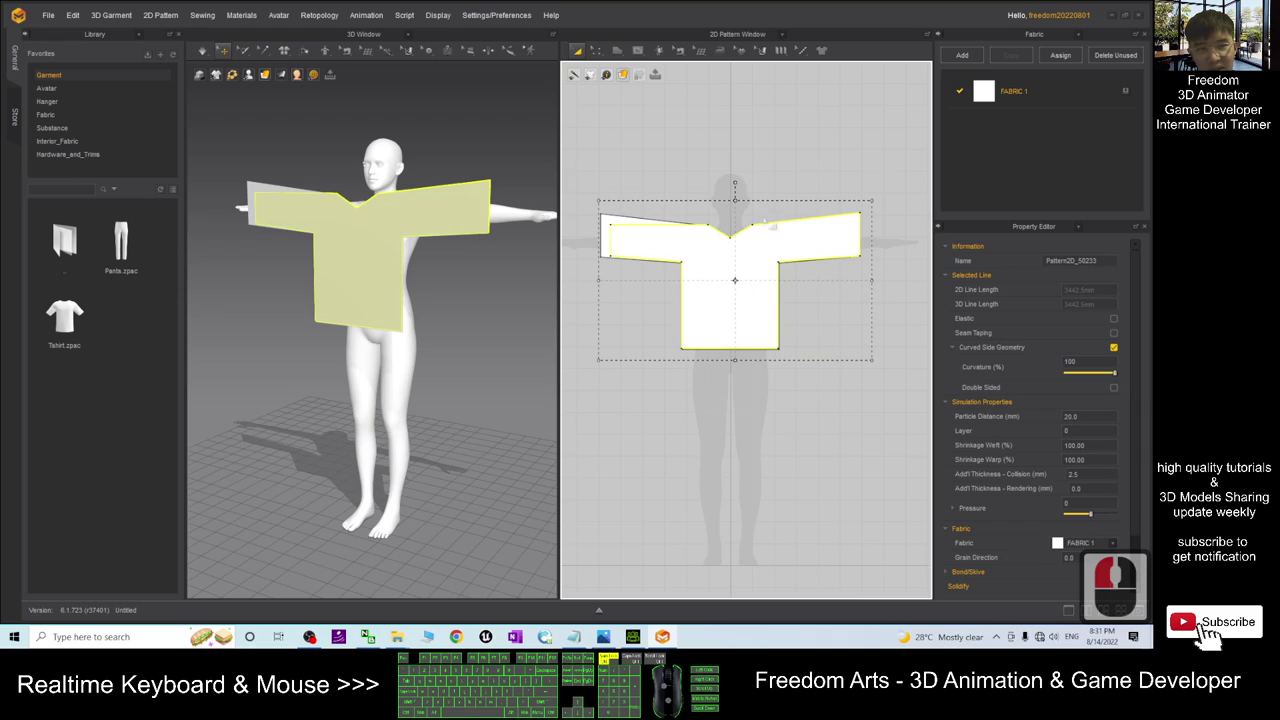
pyautogui.moveTo(747, 253); pyautogui.dragTo(861, 113)
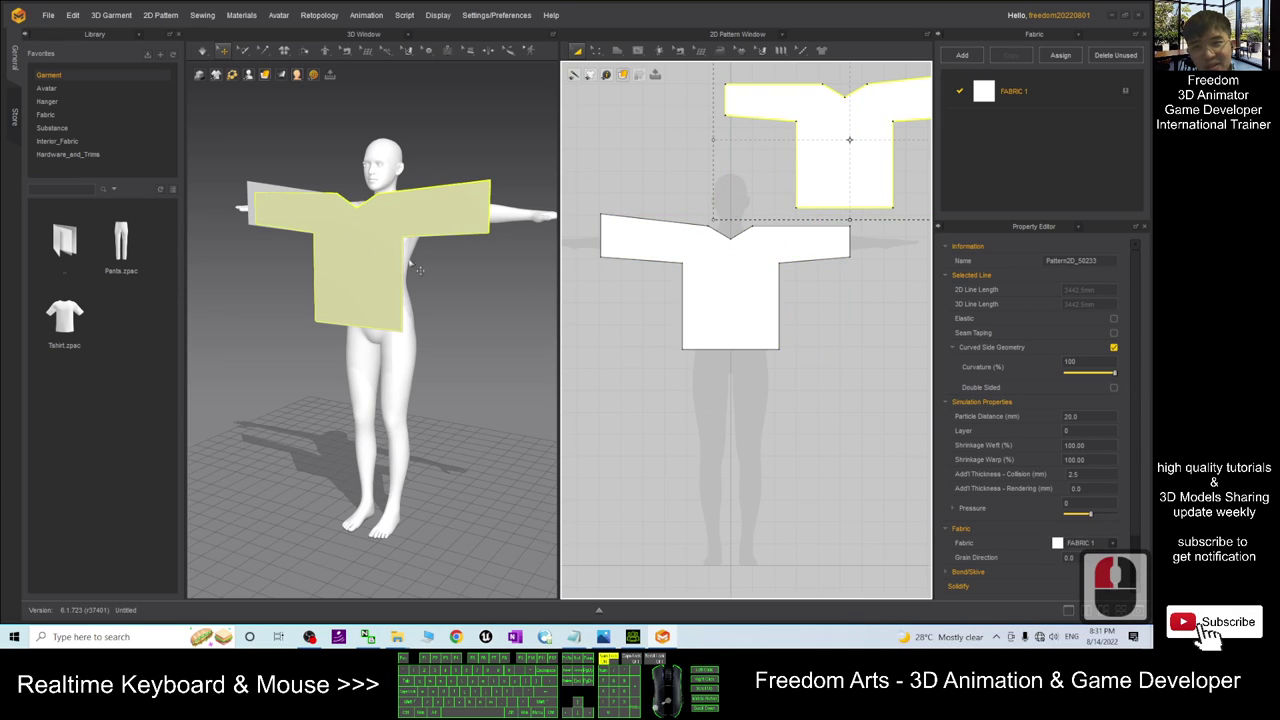
# Move the original shirt piece backwards in 3D until it is behind the avatar.
pyautogui.click(370, 265)
pyautogui.moveTo(372, 268); pyautogui.dragTo(437, 371, button='right')
pyautogui.scroll(3, 317, 316)
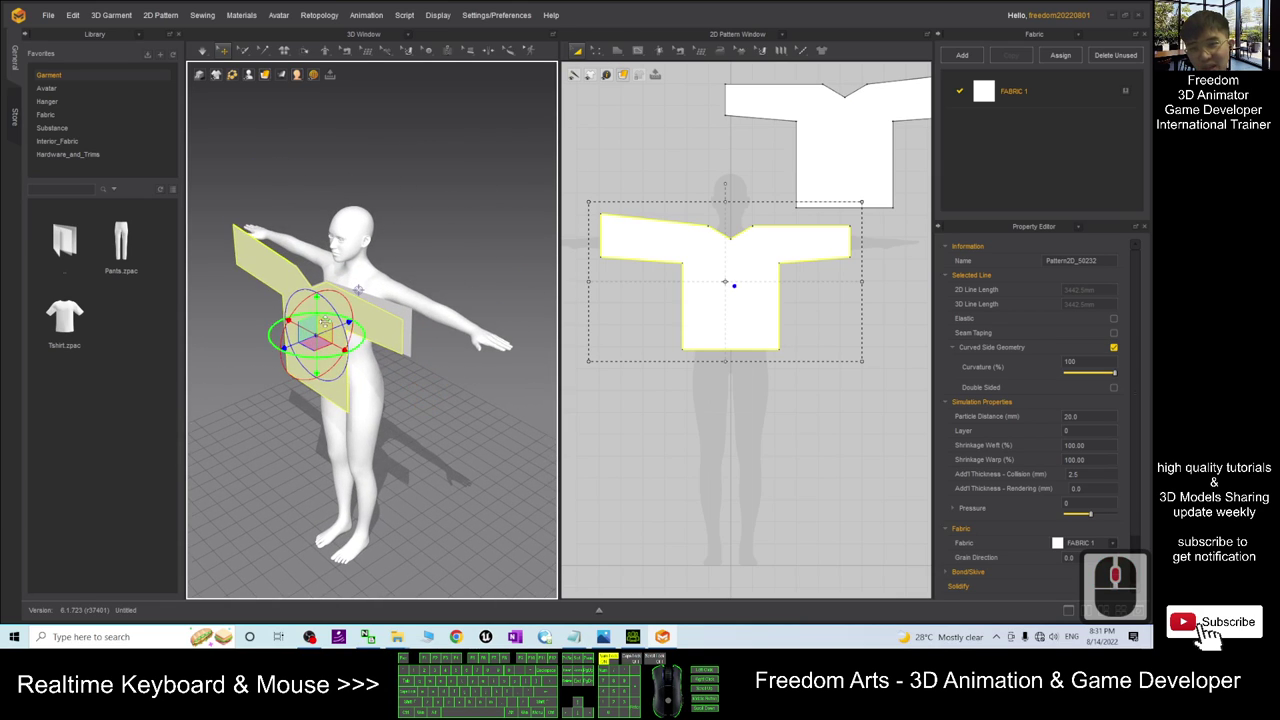
pyautogui.moveTo(317, 316); pyautogui.dragTo(229, 216)
pyautogui.moveTo(229, 216); pyautogui.dragTo(475, 436, button='right')
pyautogui.scroll(-13, 475, 436)
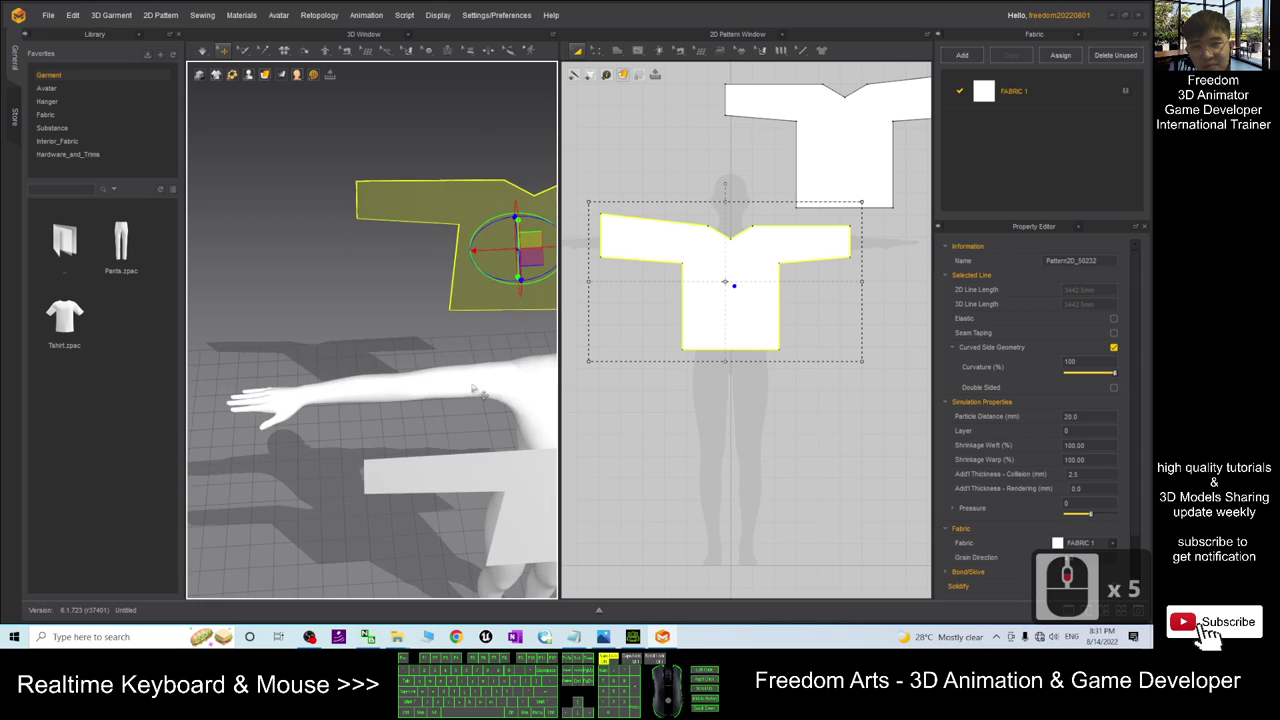
# Bring the original shirt piece closer to the avatar's back, keeping it parallel to the copy in front.
pyautogui.moveTo(528, 331); pyautogui.dragTo(410, 370, button='right')
pyautogui.scroll(7, 410, 372)
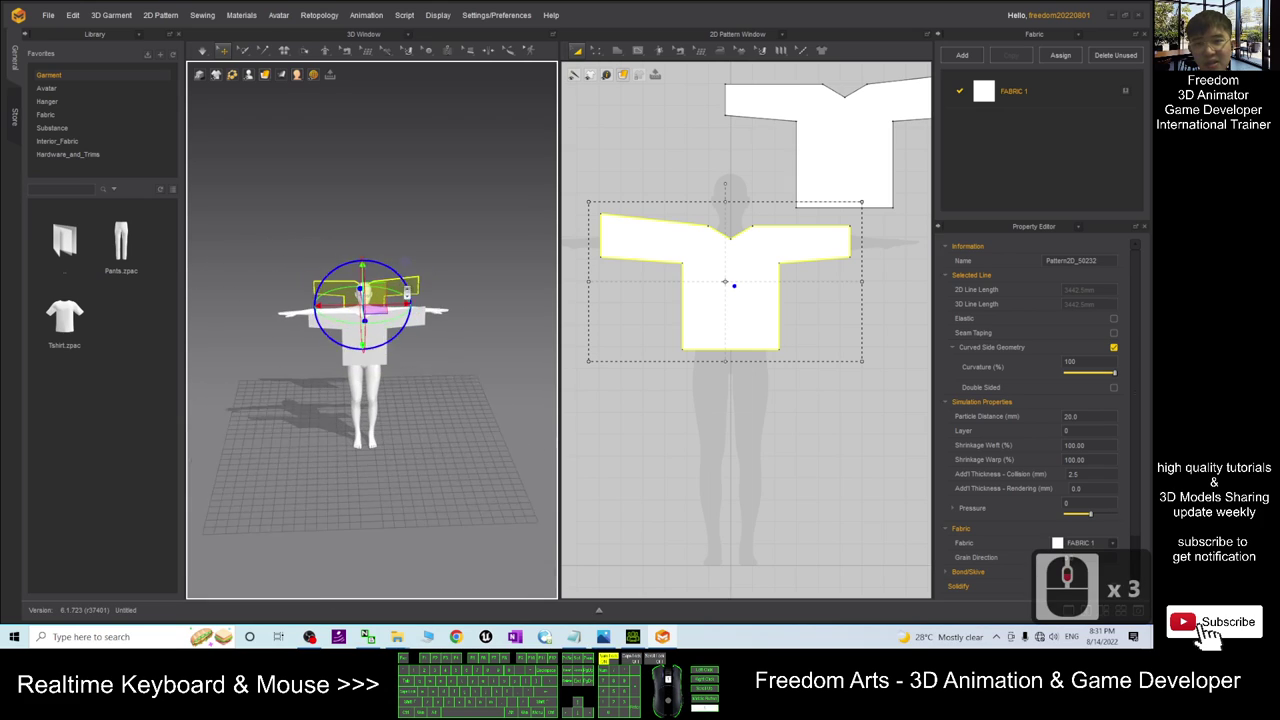
pyautogui.scroll(4, 465, 317)
pyautogui.moveTo(437, 409); pyautogui.dragTo(415, 333, button='right')
pyautogui.moveTo(413, 333); pyautogui.dragTo(330, 340)
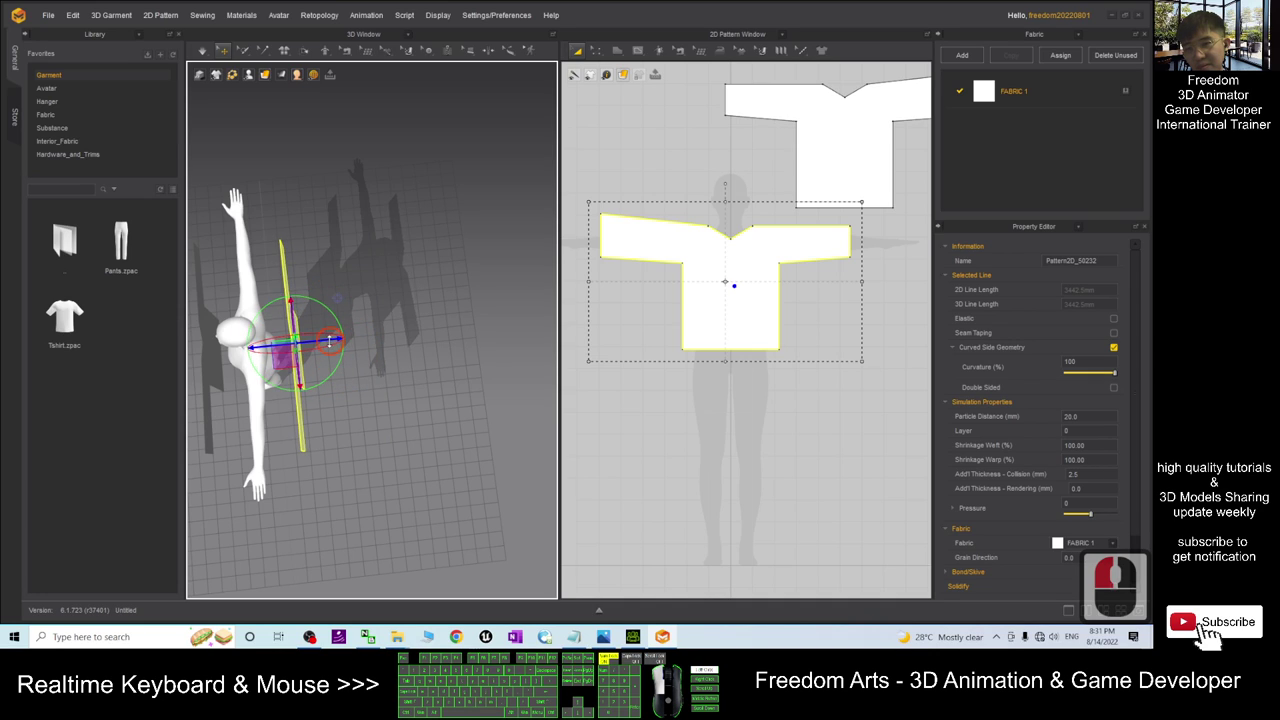
pyautogui.moveTo(343, 480); pyautogui.dragTo(403, 470, button='middle')
pyautogui.moveTo(360, 460); pyautogui.dragTo(445, 320, button='right')
pyautogui.scroll(7, 440, 316)
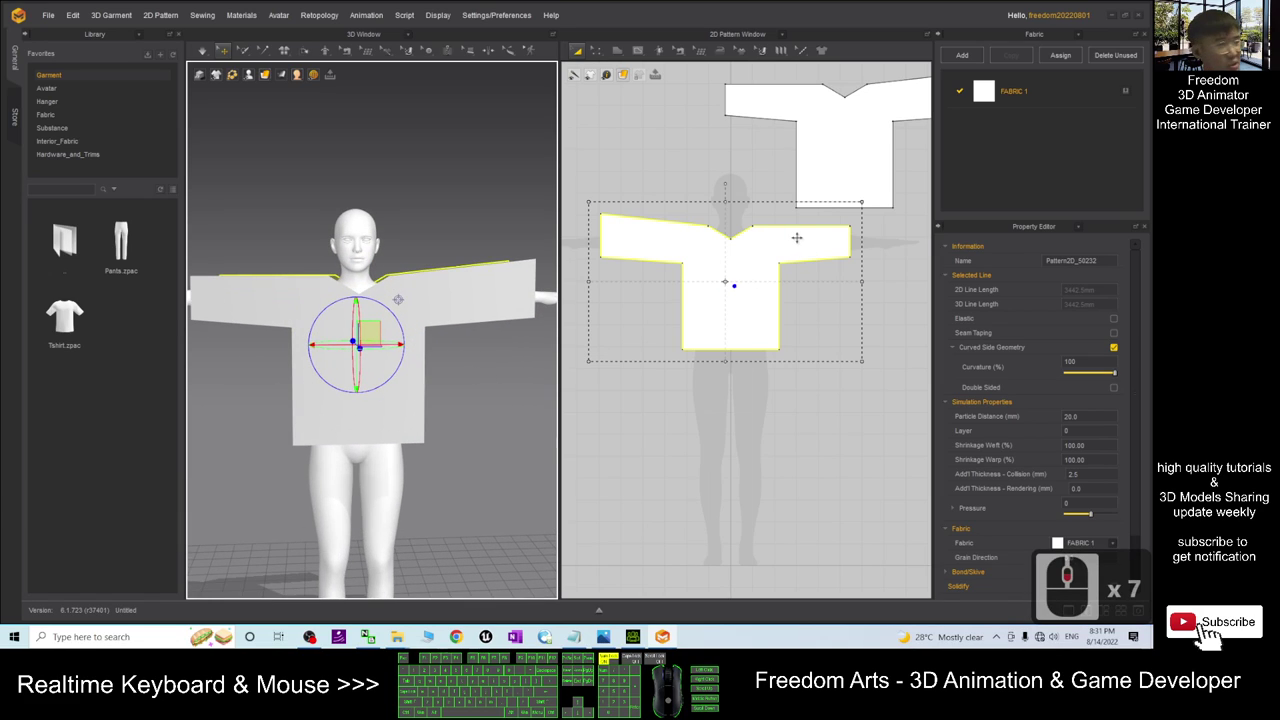
pyautogui.moveTo(522, 268); pyautogui.dragTo(480, 283, button='right')
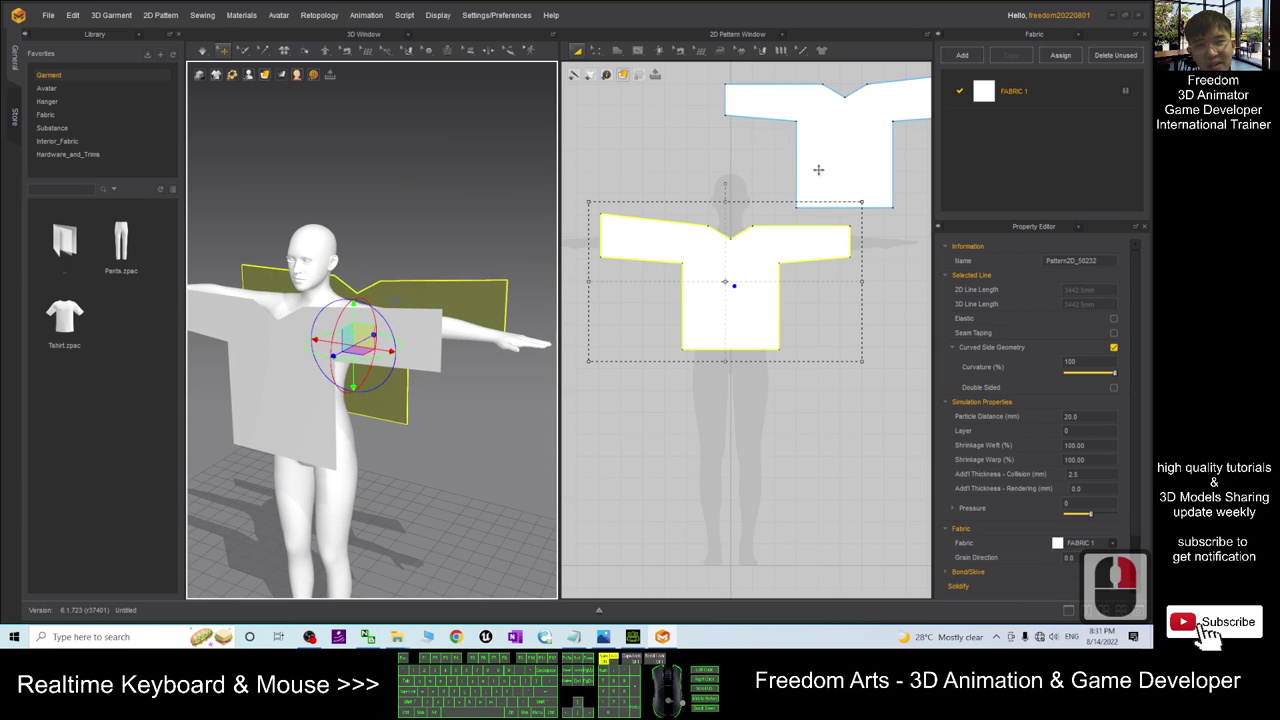
# Reposition the mirrored shirt piece directly above the original in the 2D layout, leaving a gap between them.
pyautogui.scroll(-8, 828, 162)
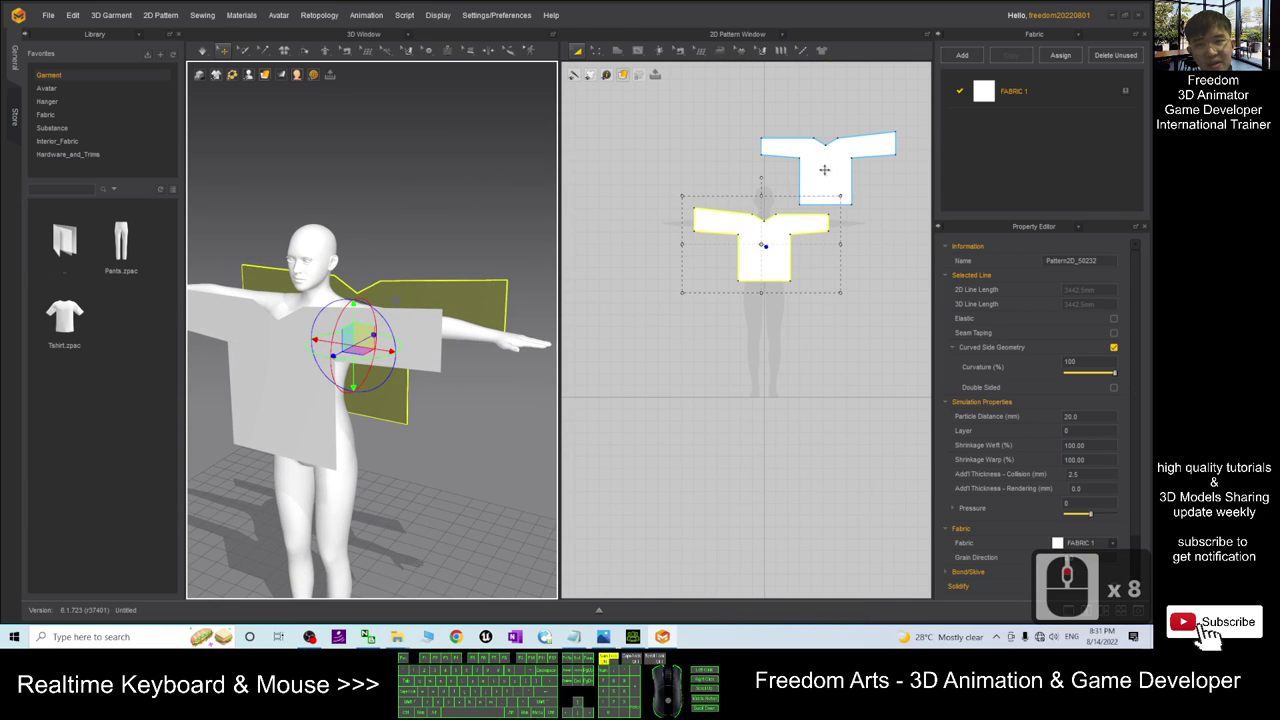
pyautogui.moveTo(419, 457); pyautogui.dragTo(452, 453, button='right')
pyautogui.moveTo(845, 180); pyautogui.dragTo(784, 158)
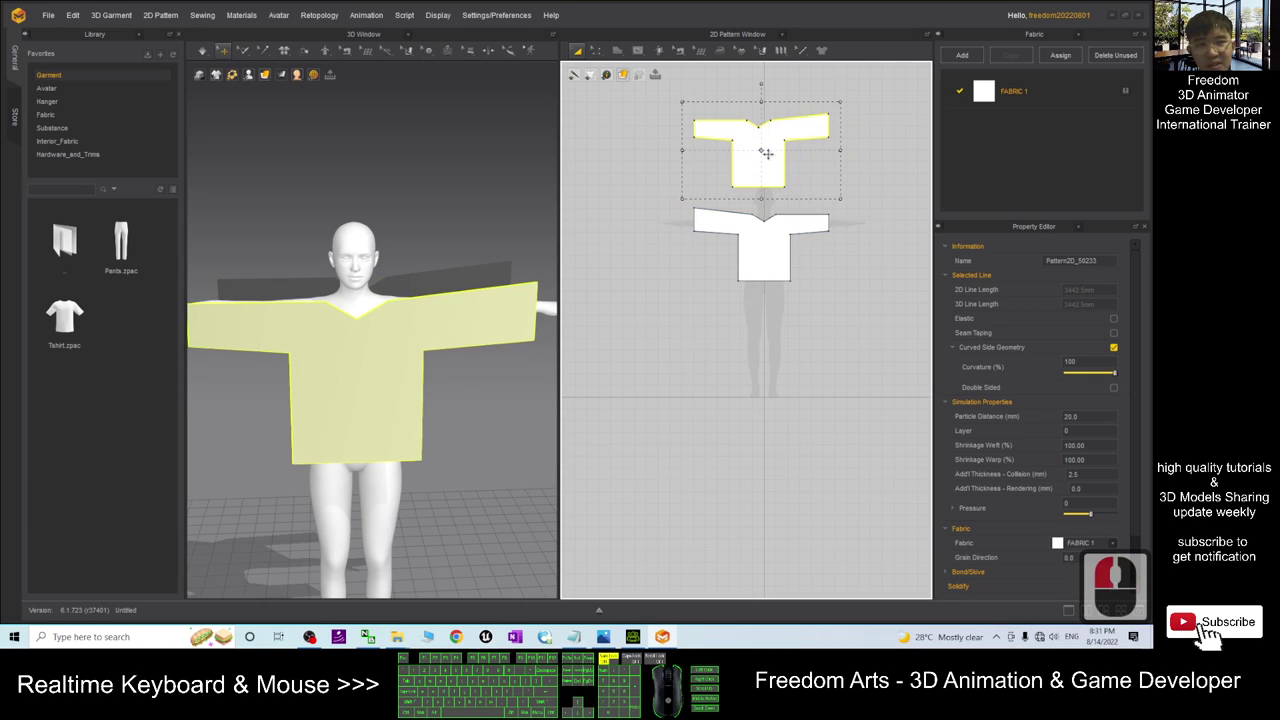
pyautogui.moveTo(768, 139); pyautogui.dragTo(787, 131)
pyautogui.moveTo(540, 240); pyautogui.dragTo(480, 214, button='right')
pyautogui.scroll(-2, 853, 195)
pyautogui.scroll(2, 853, 195)
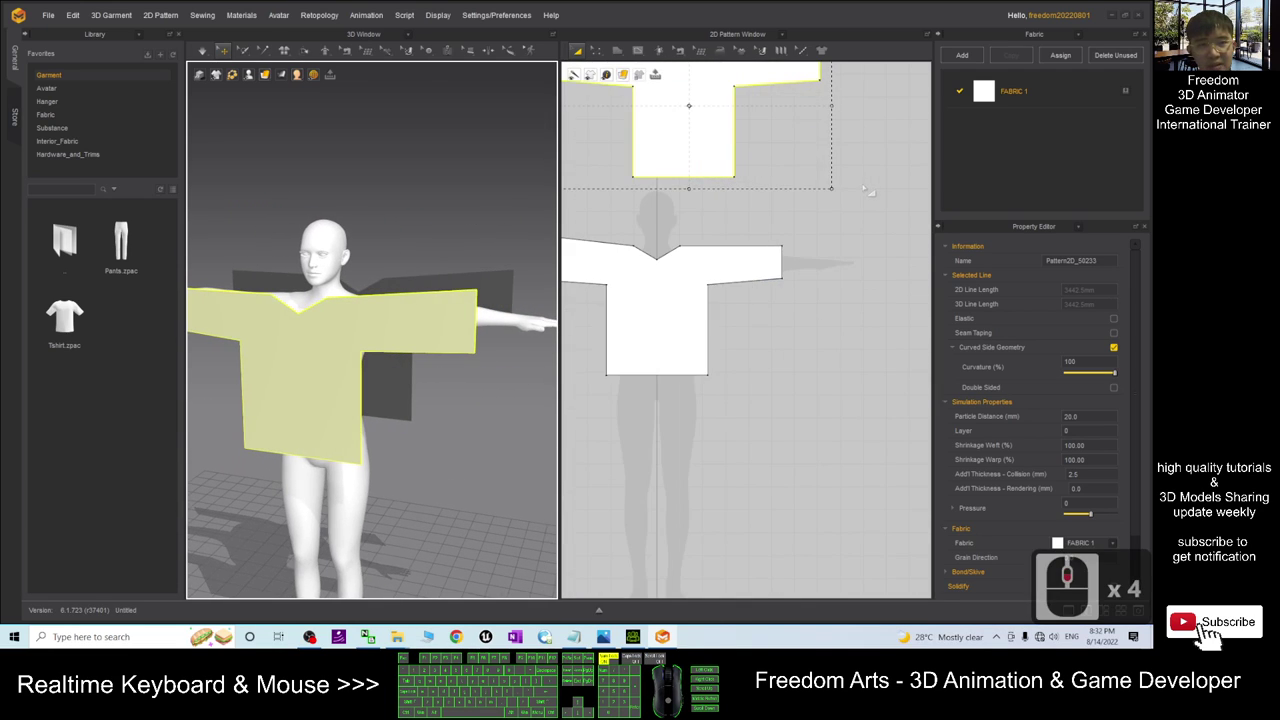
pyautogui.moveTo(860, 189); pyautogui.dragTo(942, 333, button='right')
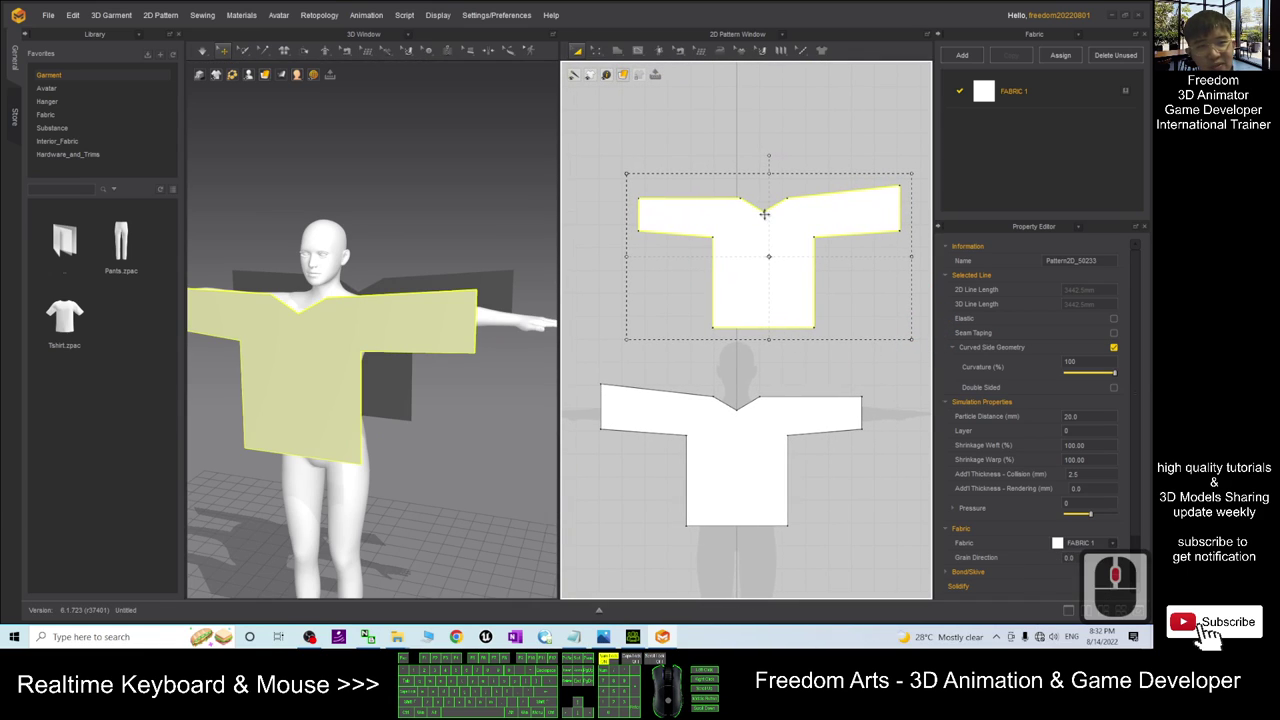
pyautogui.moveTo(414, 253); pyautogui.dragTo(347, 296, button='right')
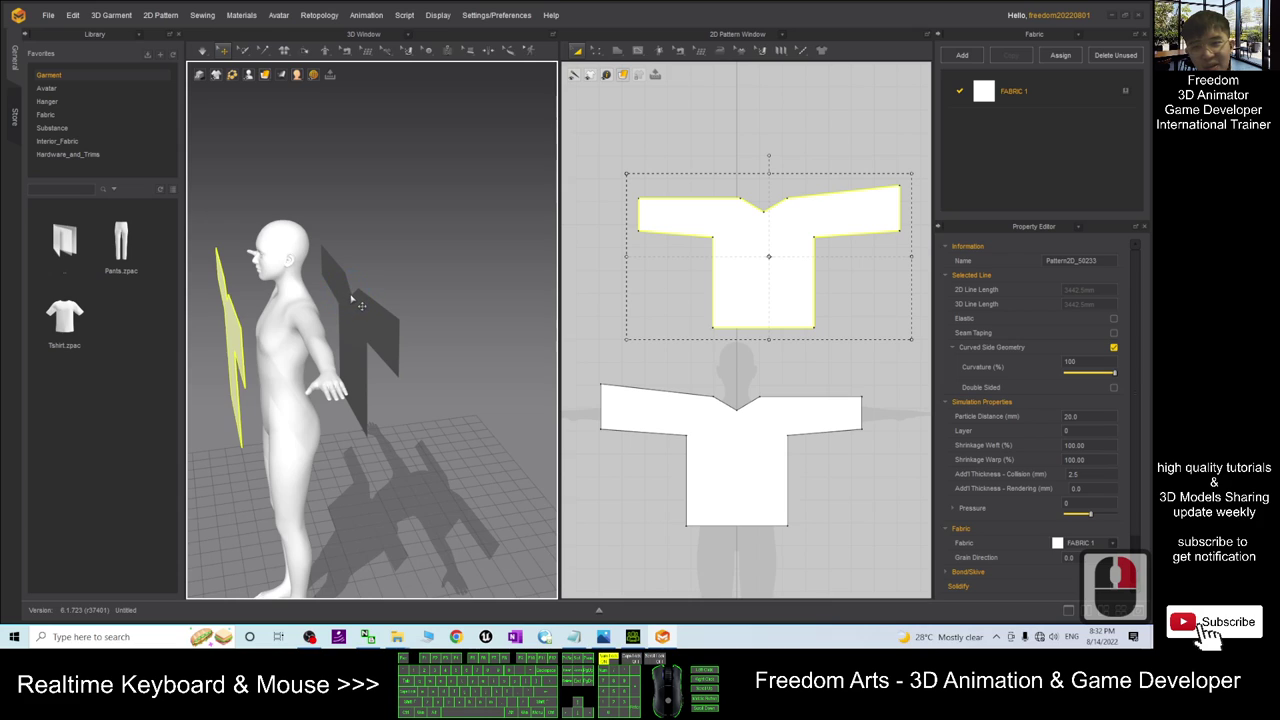
pyautogui.moveTo(405, 262); pyautogui.dragTo(490, 248, button='right')
# Use Edit Pattern to raise the mirrored piece's V-neck point level with the shoulder points, making its neckline straight.
pyautogui.click(597, 55)
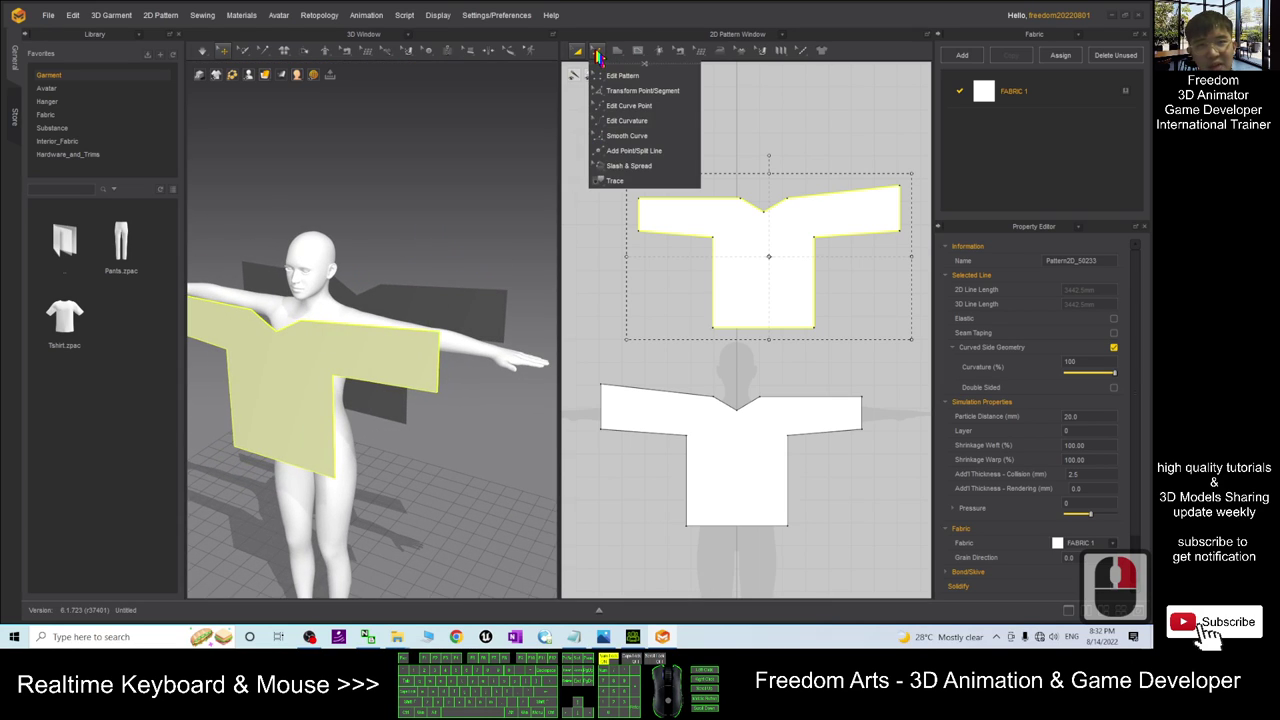
pyautogui.click(611, 78)
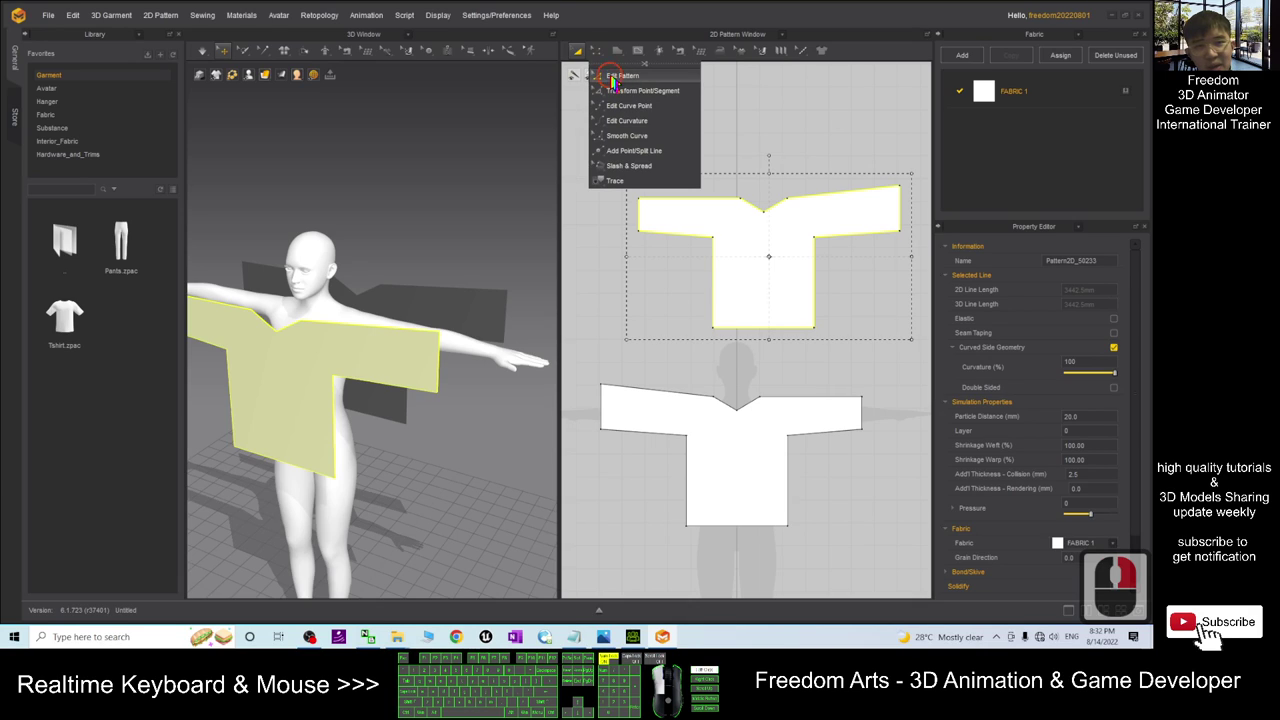
pyautogui.scroll(-7, 797, 176)
pyautogui.scroll(-8, 733, 264)
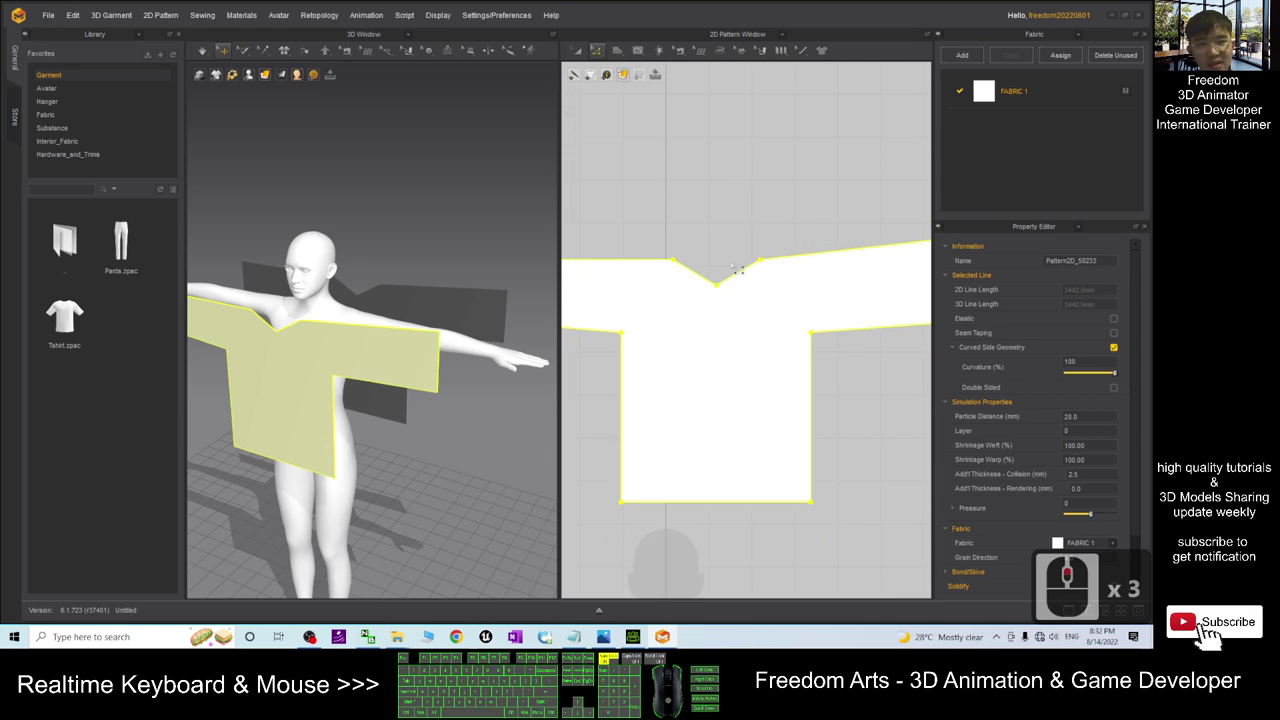
pyautogui.click(720, 265)
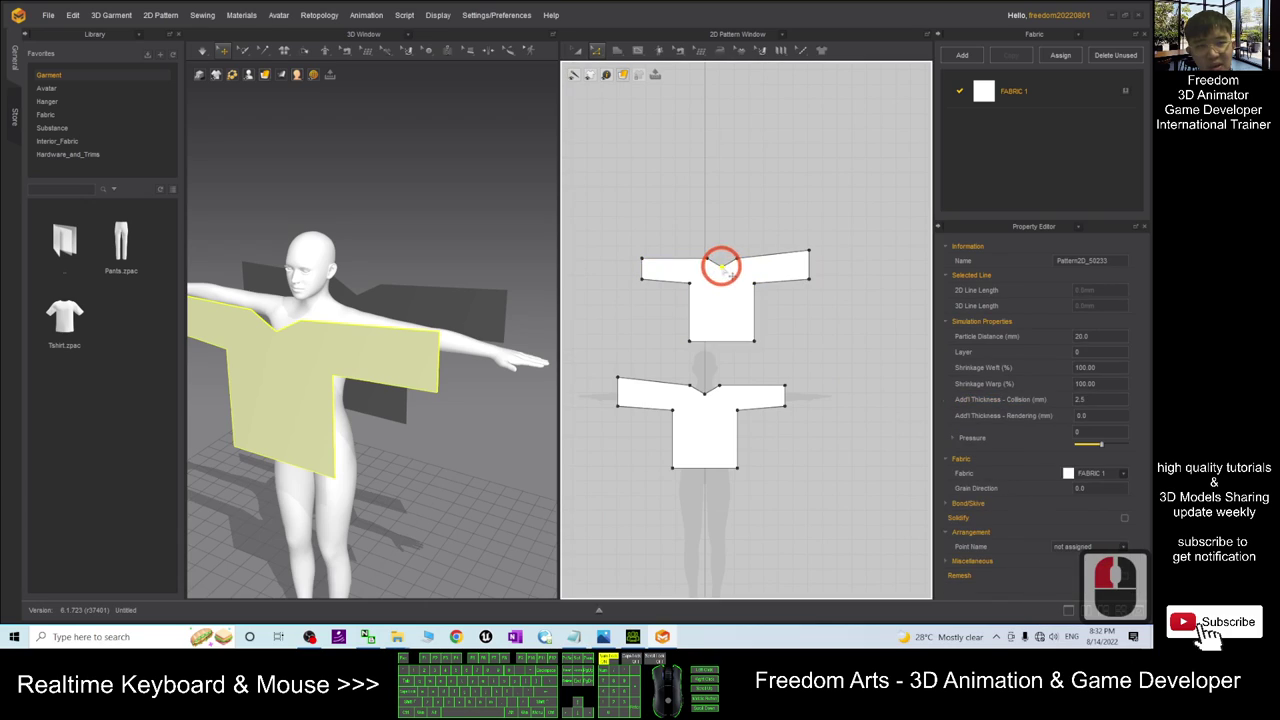
pyautogui.scroll(-2, 735, 245)
pyautogui.scroll(5, 731, 230)
pyautogui.scroll(3, 731, 226)
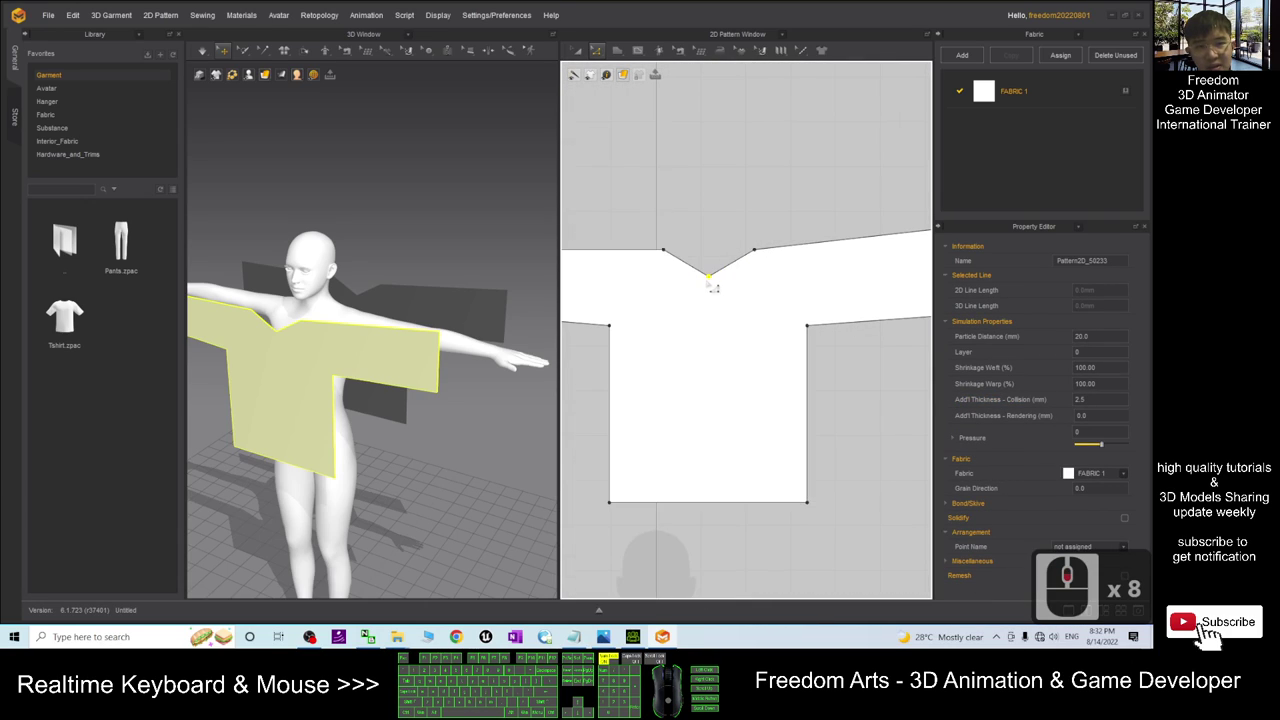
pyautogui.moveTo(718, 285); pyautogui.dragTo(712, 248)
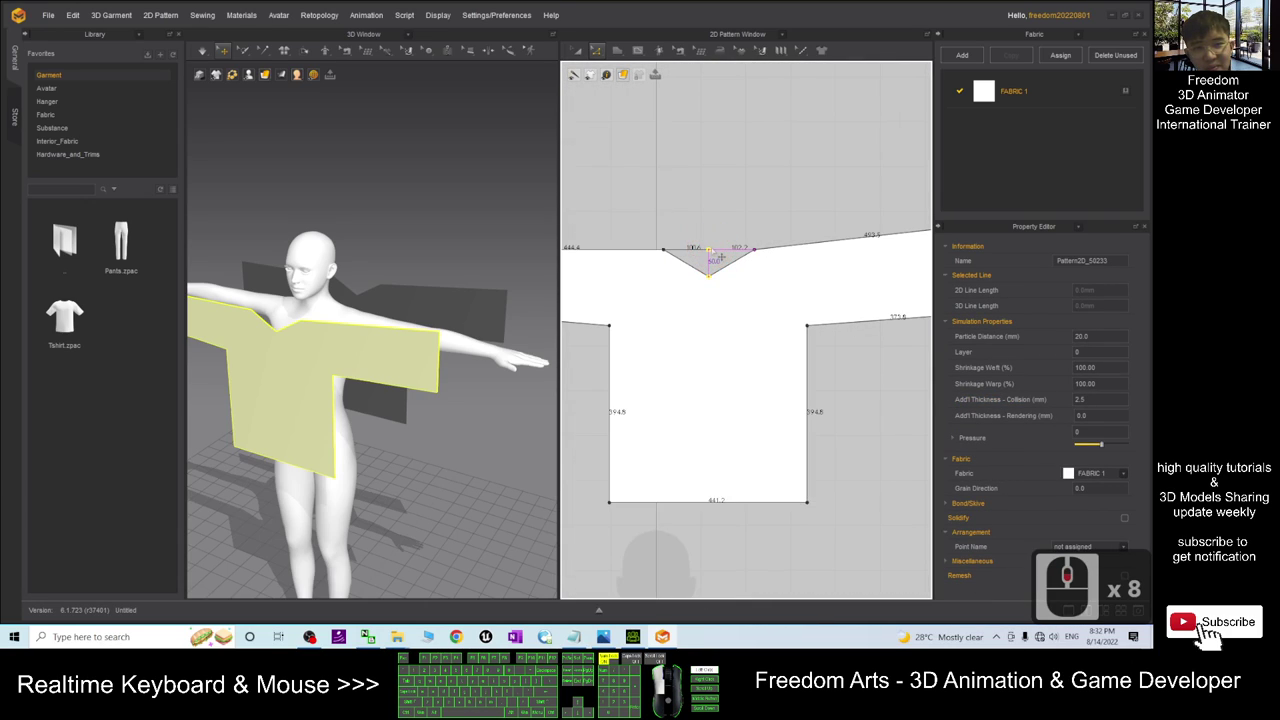
pyautogui.scroll(-9, 755, 224)
pyautogui.click(858, 314)
# Examine which shirt pattern is in front of the avatar and which is behind it.
pyautogui.moveTo(392, 460); pyautogui.dragTo(290, 383, button='right')
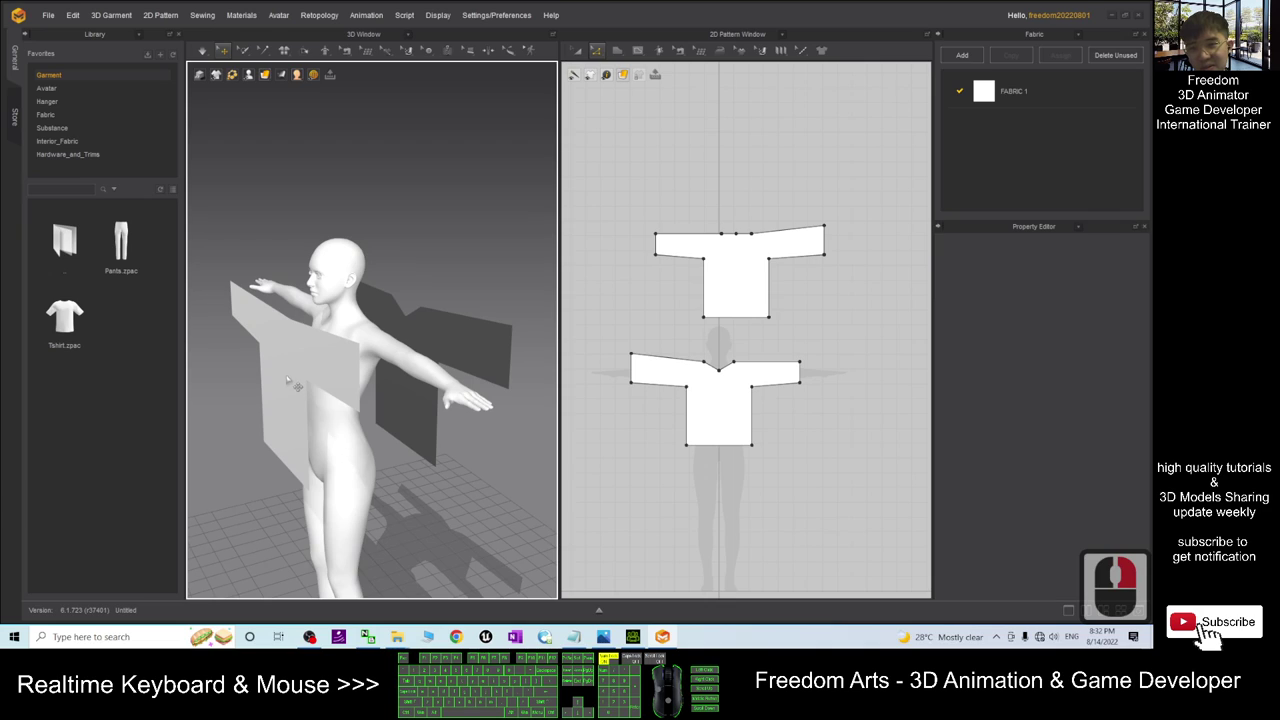
pyautogui.click(304, 348)
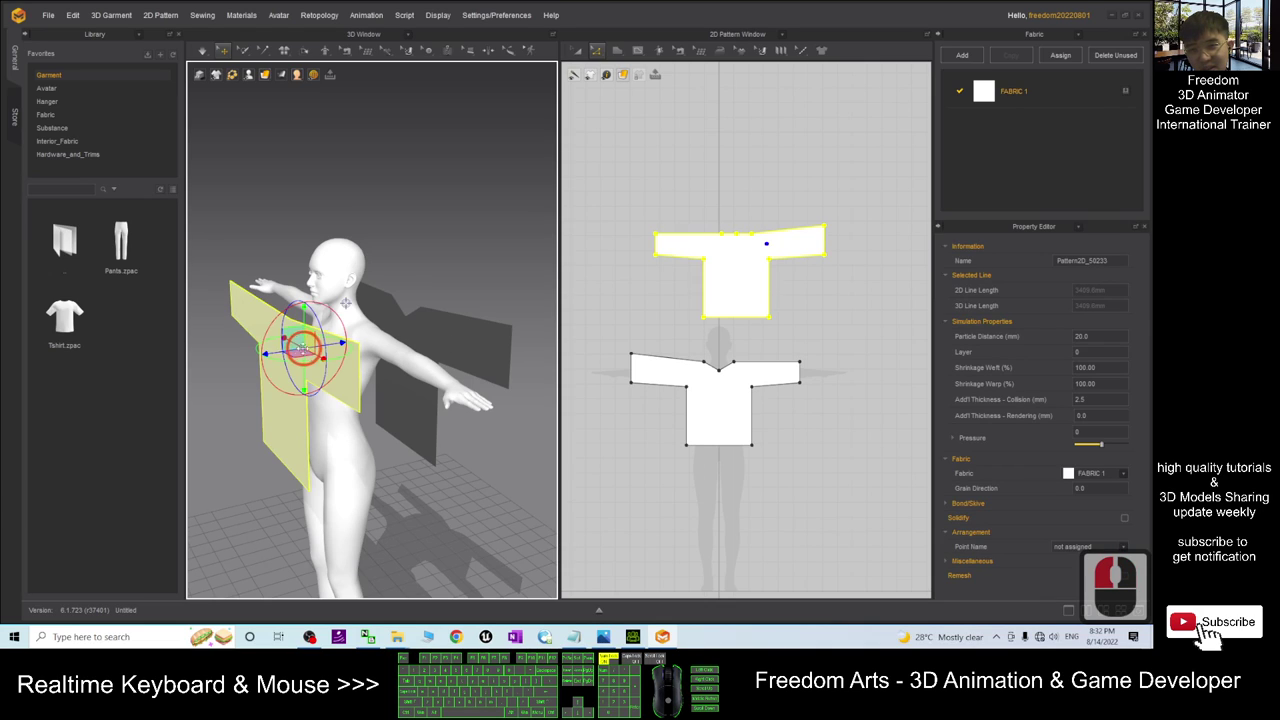
pyautogui.click(437, 334)
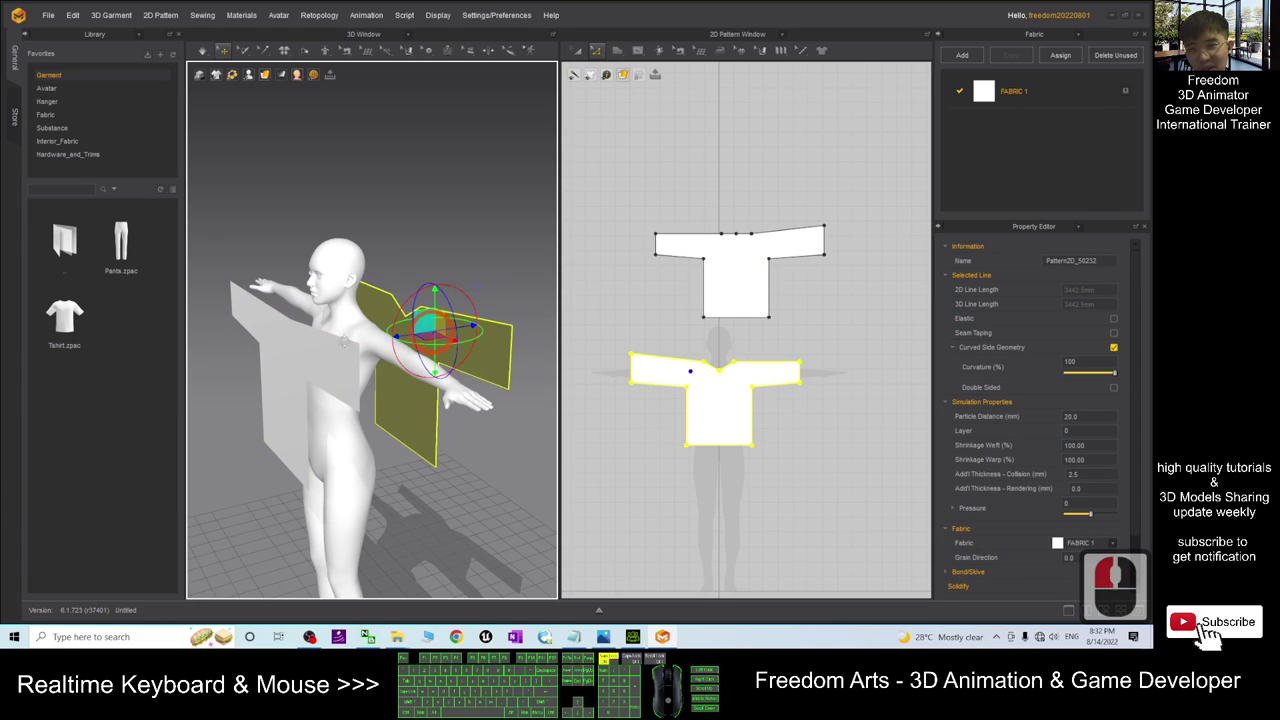
pyautogui.click(305, 346)
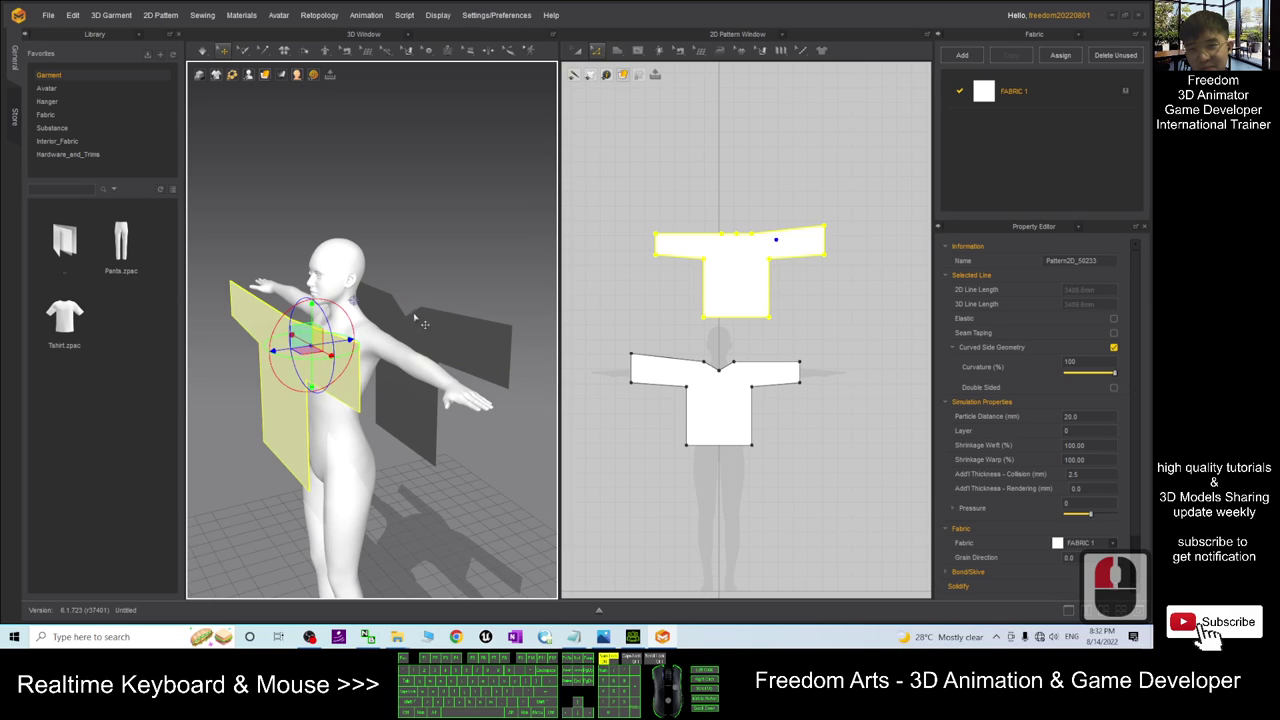
pyautogui.click(458, 285)
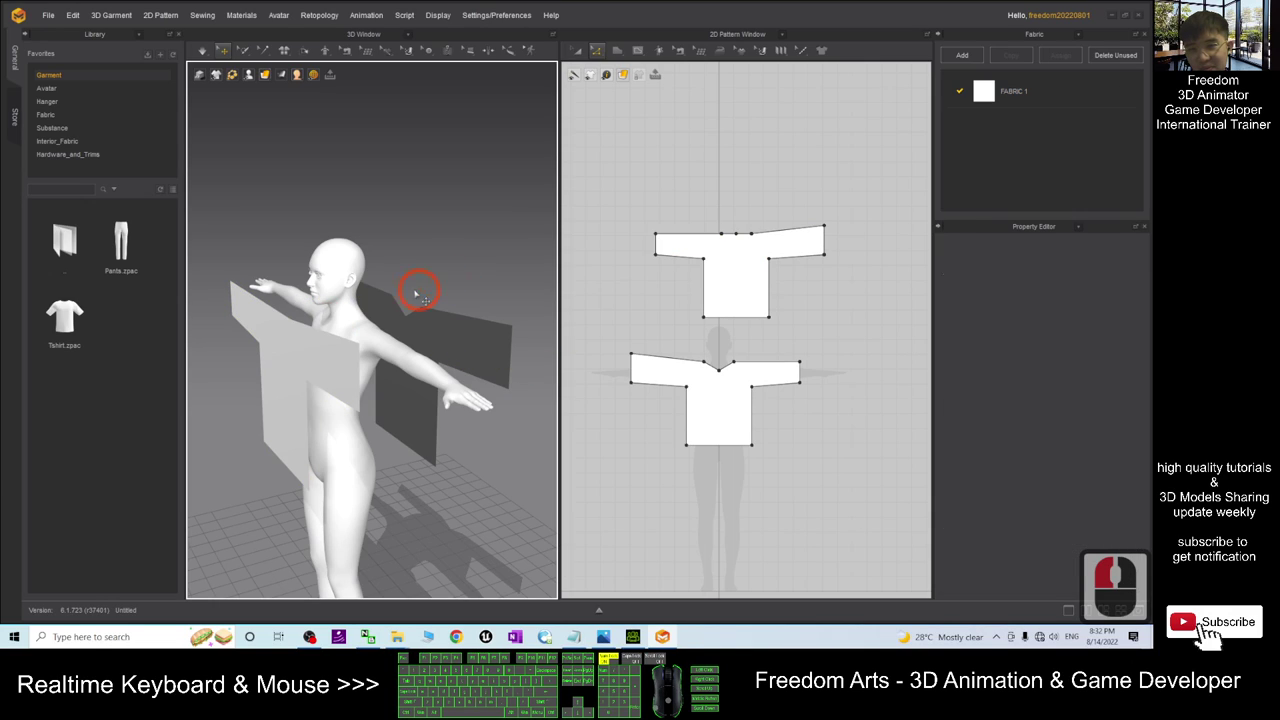
pyautogui.moveTo(466, 285); pyautogui.dragTo(438, 288, button='right')
pyautogui.click(418, 325)
pyautogui.click(457, 262)
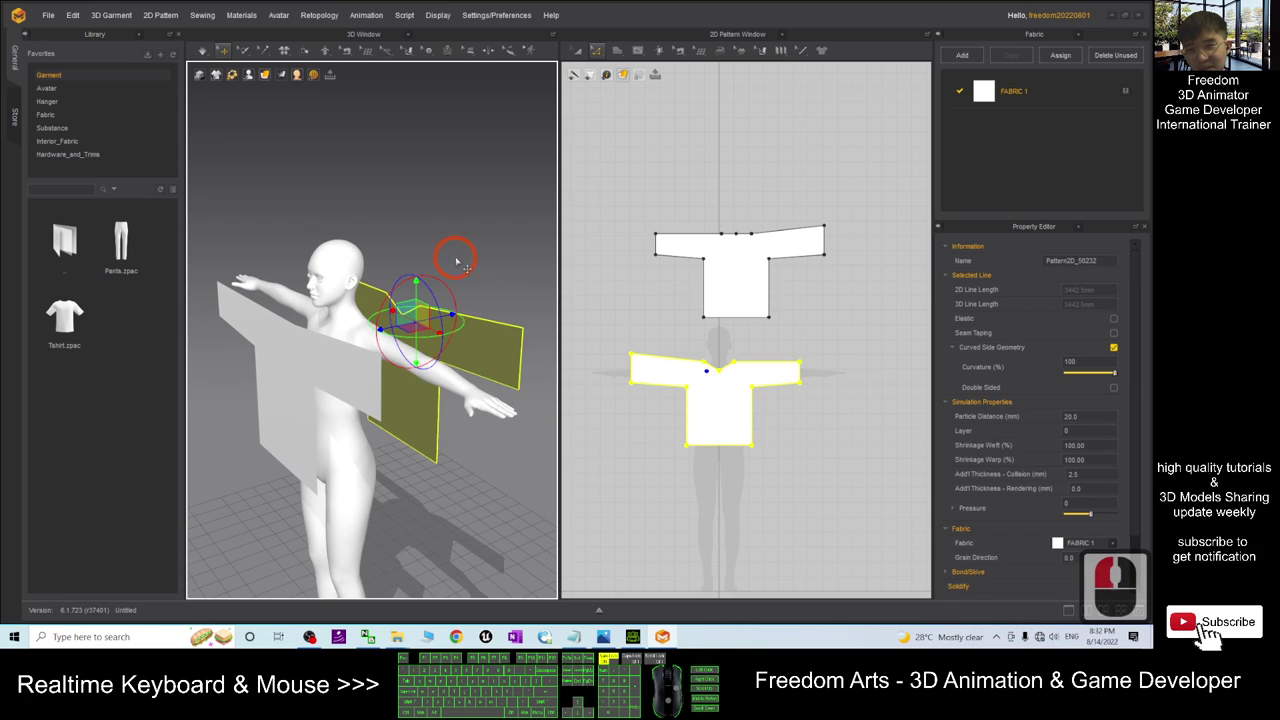
# Swap the shirt pieces in 3D, putting the V-neck in front and the straight-neck behind, and undo the accidental rotation.
pyautogui.rightClick(456, 258)
pyautogui.click(417, 323)
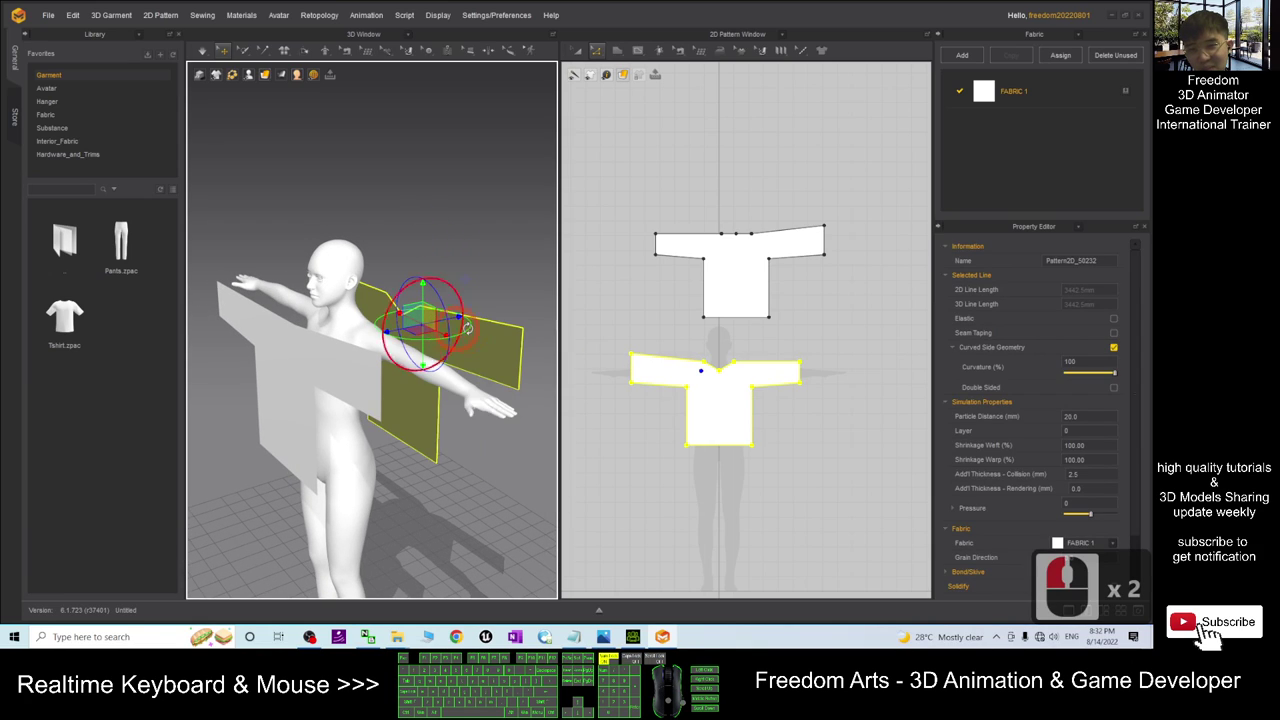
pyautogui.moveTo(466, 329); pyautogui.dragTo(132, 279)
pyautogui.moveTo(420, 237); pyautogui.dragTo(372, 312, button='right')
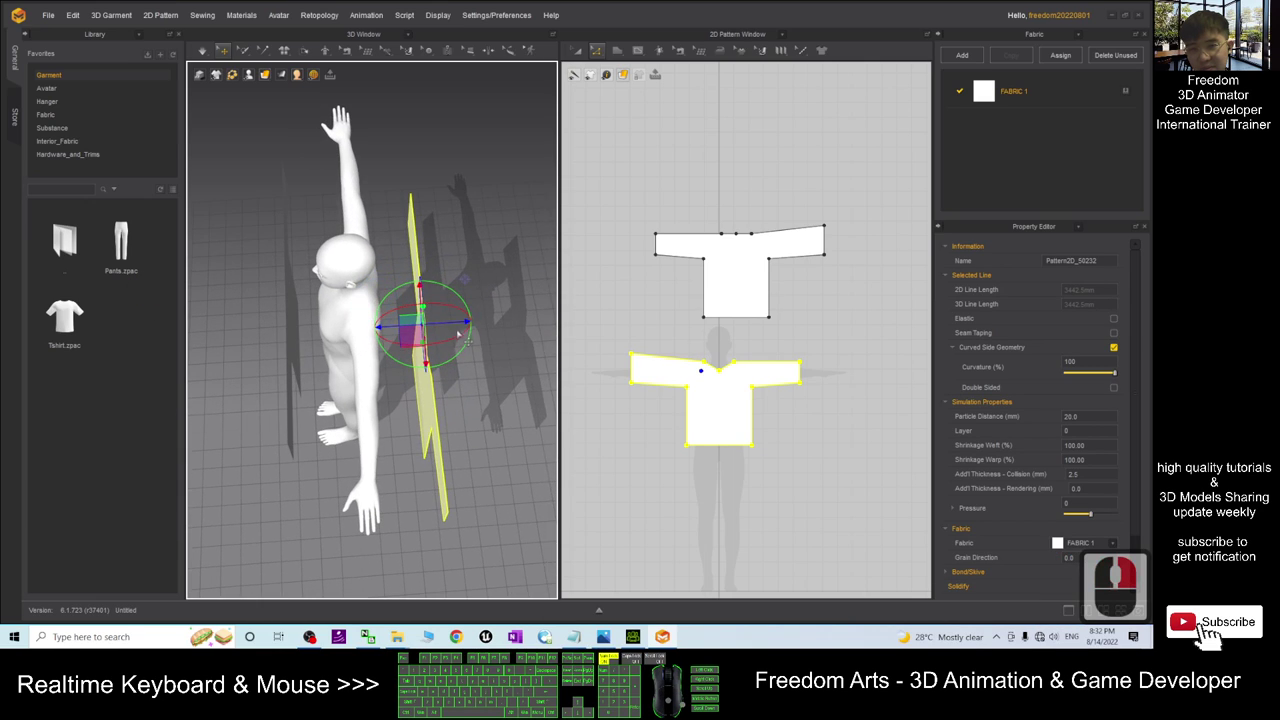
pyautogui.moveTo(466, 327)
pyautogui.mouseDown()
pyautogui.moveTo(323, 306)
pyautogui.moveTo(298, 315)
pyautogui.moveTo(412, 300)
pyautogui.moveTo(467, 313)
pyautogui.mouseUp()
pyautogui.doubleClick(296, 296)
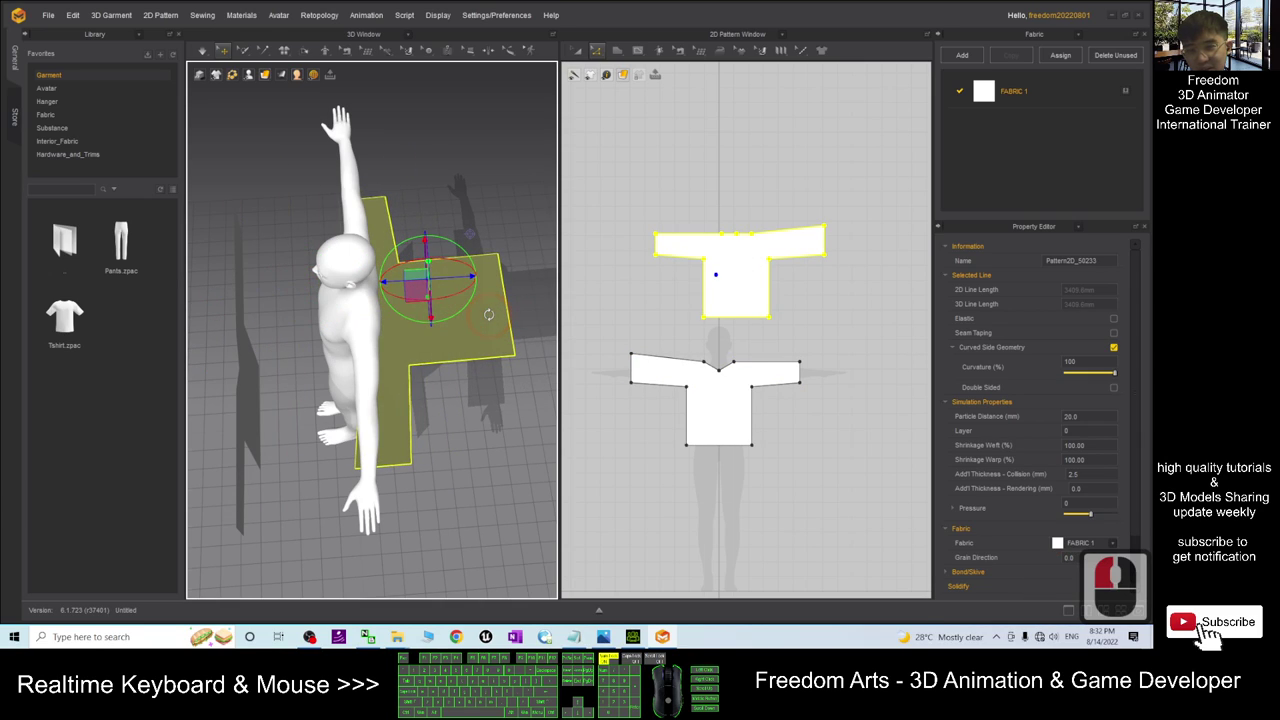
pyautogui.hotkey('ctrl', 'z')
pyautogui.moveTo(412, 344); pyautogui.dragTo(429, 277, button='right')
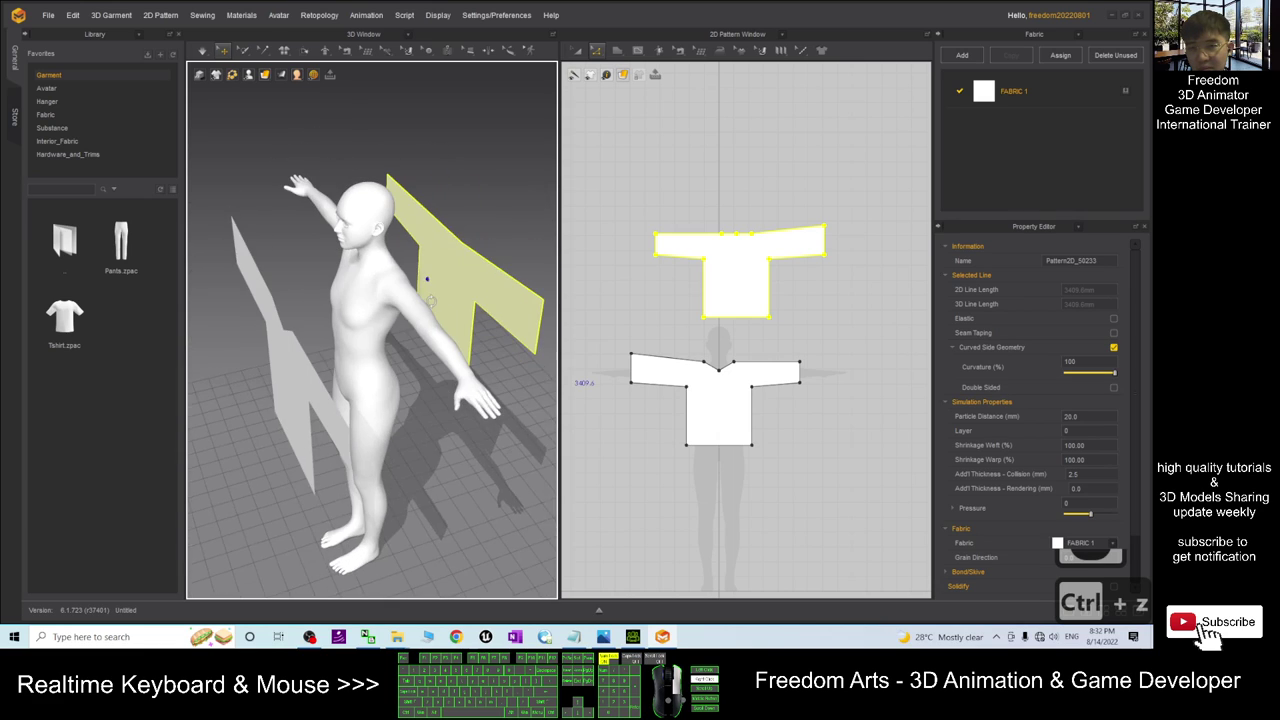
# Move the V-neck shirt piece in 3D so it sits close to the avatar's chest.
pyautogui.click(450, 277)
pyautogui.moveTo(488, 288); pyautogui.dragTo(298, 247)
pyautogui.moveTo(443, 206); pyautogui.dragTo(468, 206, button='right')
pyautogui.click(350, 400)
pyautogui.moveTo(350, 400)
pyautogui.mouseDown(button='right')
pyautogui.moveTo(375, 385)
pyautogui.moveTo(413, 400)
pyautogui.moveTo(286, 381)
pyautogui.moveTo(371, 457)
pyautogui.moveTo(398, 437)
pyautogui.mouseUp(button='right')
pyautogui.moveTo(419, 437); pyautogui.dragTo(478, 405, button='middle')
pyautogui.moveTo(478, 405); pyautogui.dragTo(420, 440, button='right')
pyautogui.moveTo(490, 350); pyautogui.dragTo(515, 327, button='right')
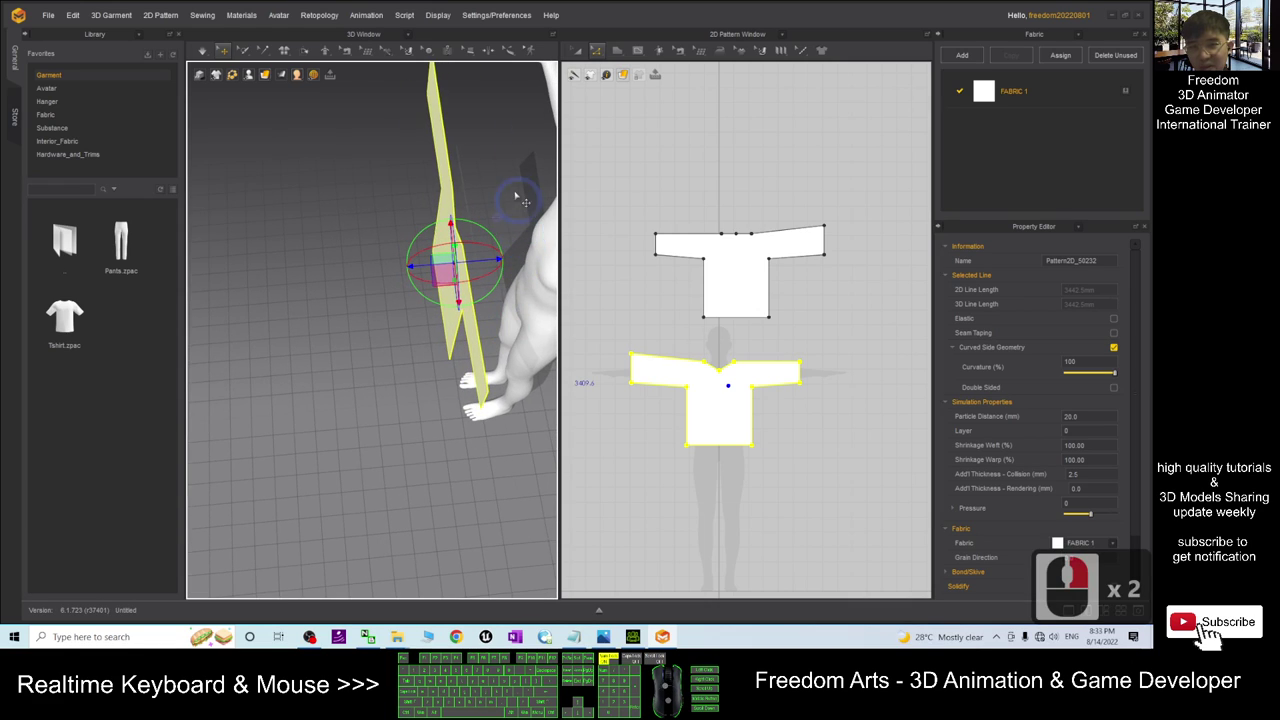
pyautogui.moveTo(516, 197); pyautogui.dragTo(366, 223, button='right')
pyautogui.moveTo(355, 296); pyautogui.dragTo(422, 289)
pyautogui.moveTo(488, 257); pyautogui.dragTo(485, 255, button='middle')
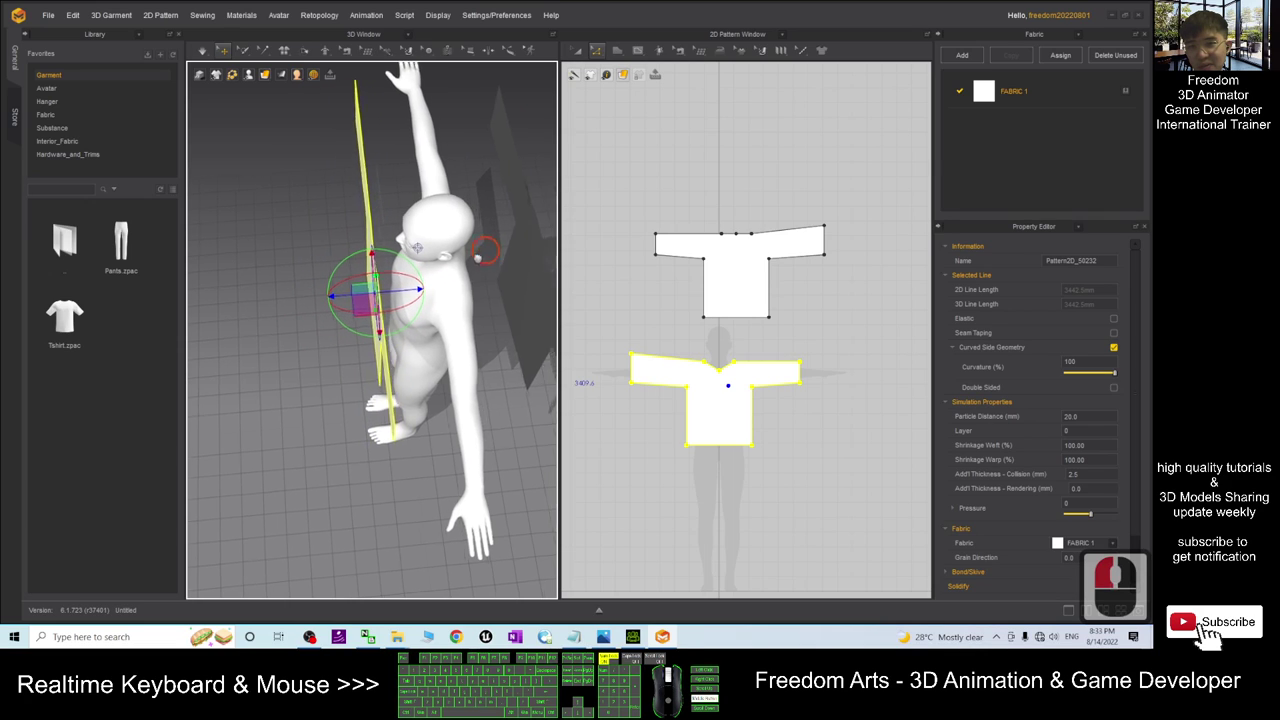
# Move the straight-neck shirt piece in 3D closer to the avatar's back.
pyautogui.moveTo(485, 255); pyautogui.dragTo(398, 289, button='right')
pyautogui.click(396, 317)
pyautogui.moveTo(433, 321); pyautogui.dragTo(388, 308)
pyautogui.moveTo(302, 455); pyautogui.dragTo(429, 360, button='right')
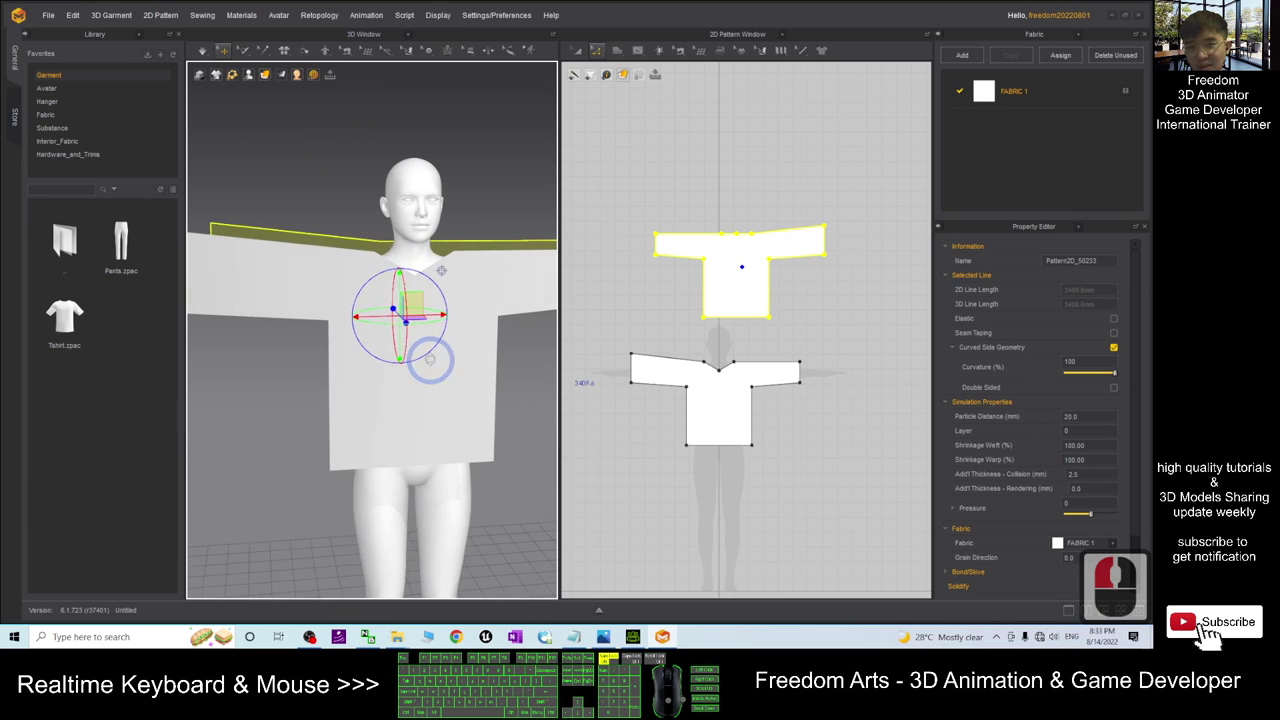
pyautogui.scroll(-3, 434, 365)
pyautogui.scroll(10, 436, 356)
pyautogui.moveTo(462, 292); pyautogui.dragTo(386, 361, button='right')
pyautogui.moveTo(529, 371); pyautogui.dragTo(476, 413, button='right')
pyautogui.scroll(2, 749, 339)
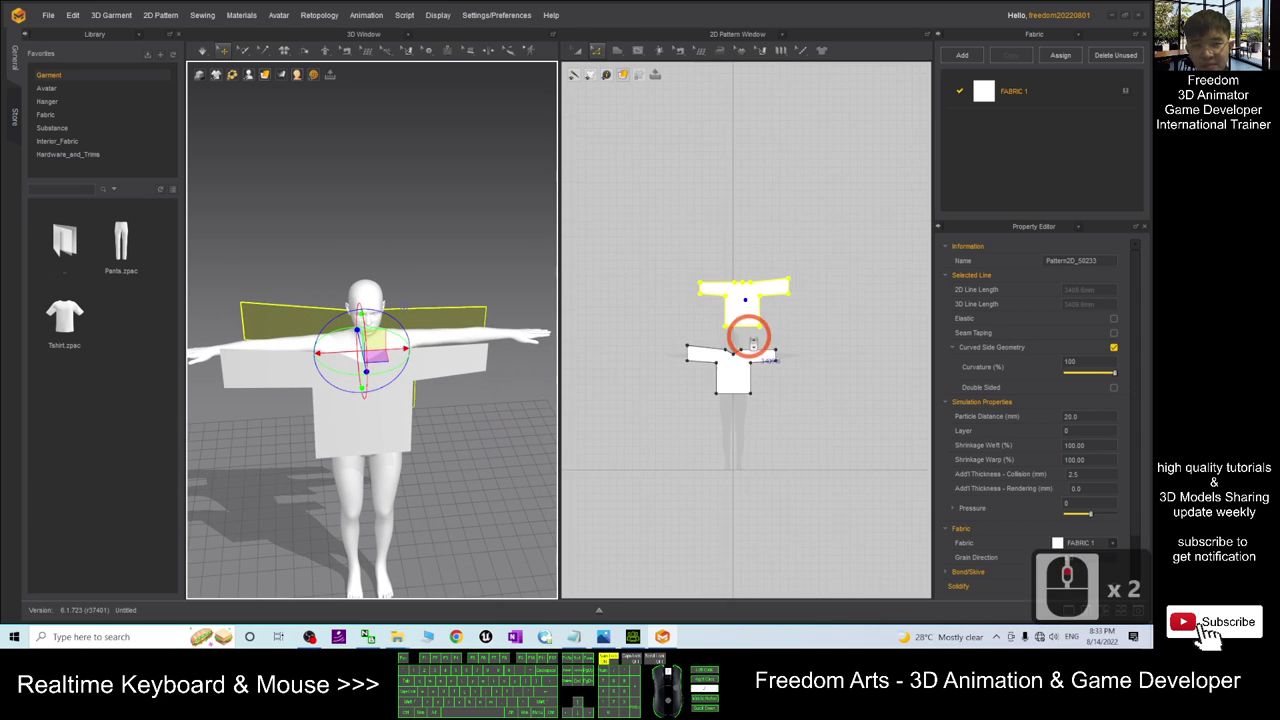
# Use Free Sewing to join the V-neck piece's left shoulder-and-sleeve upper edge to the straight-neck piece's right upper edge.
pyautogui.scroll(-3, 749, 339)
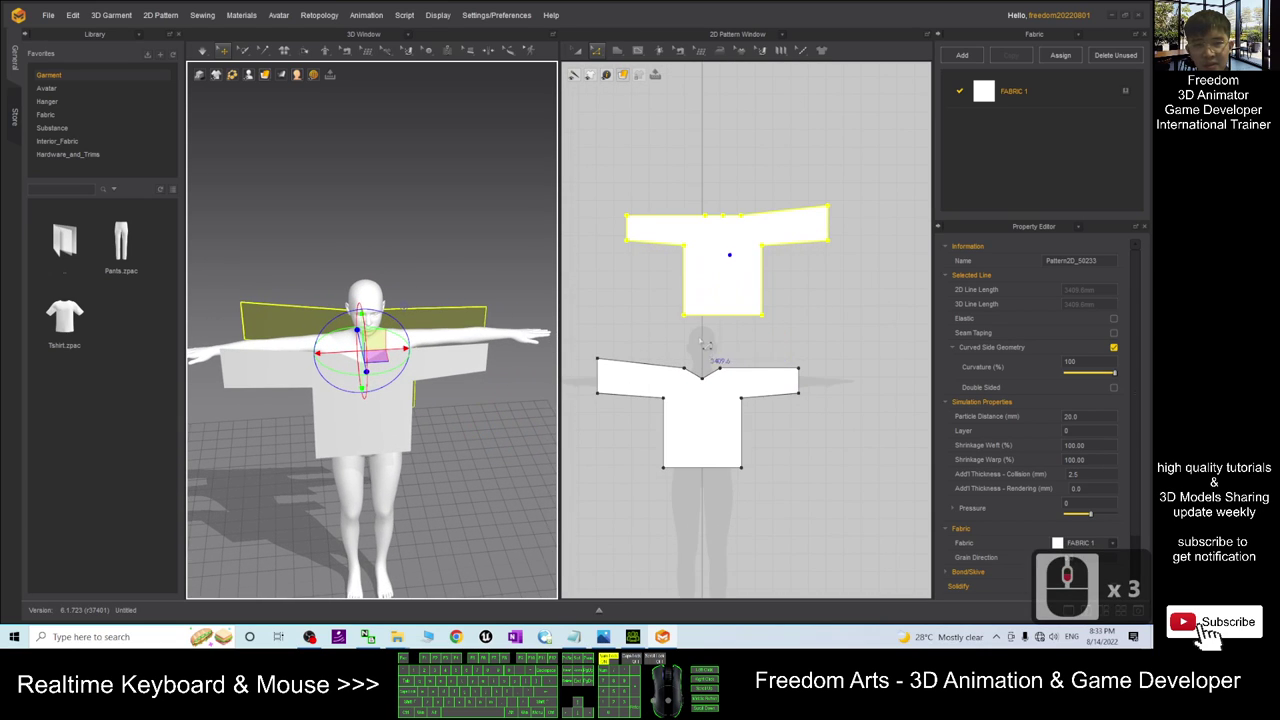
pyautogui.click(190, 15)
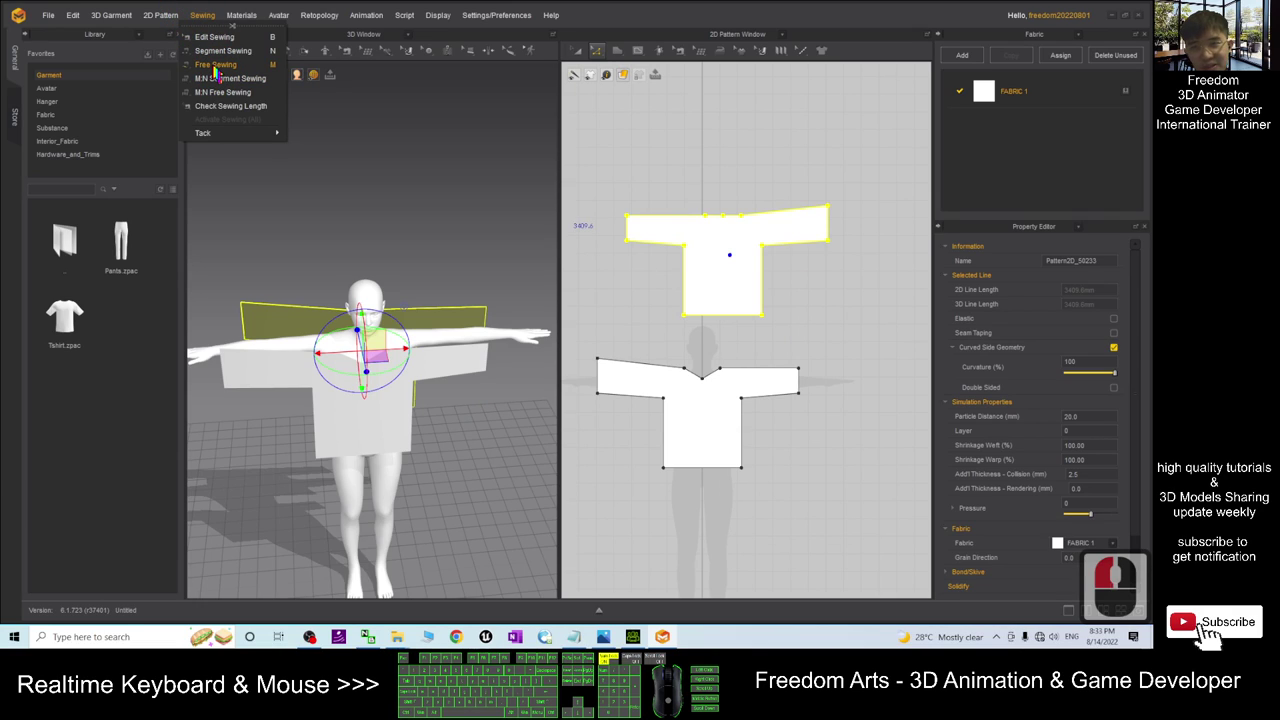
pyautogui.click(215, 65)
pyautogui.scroll(-2, 766, 286)
pyautogui.scroll(3, 636, 302)
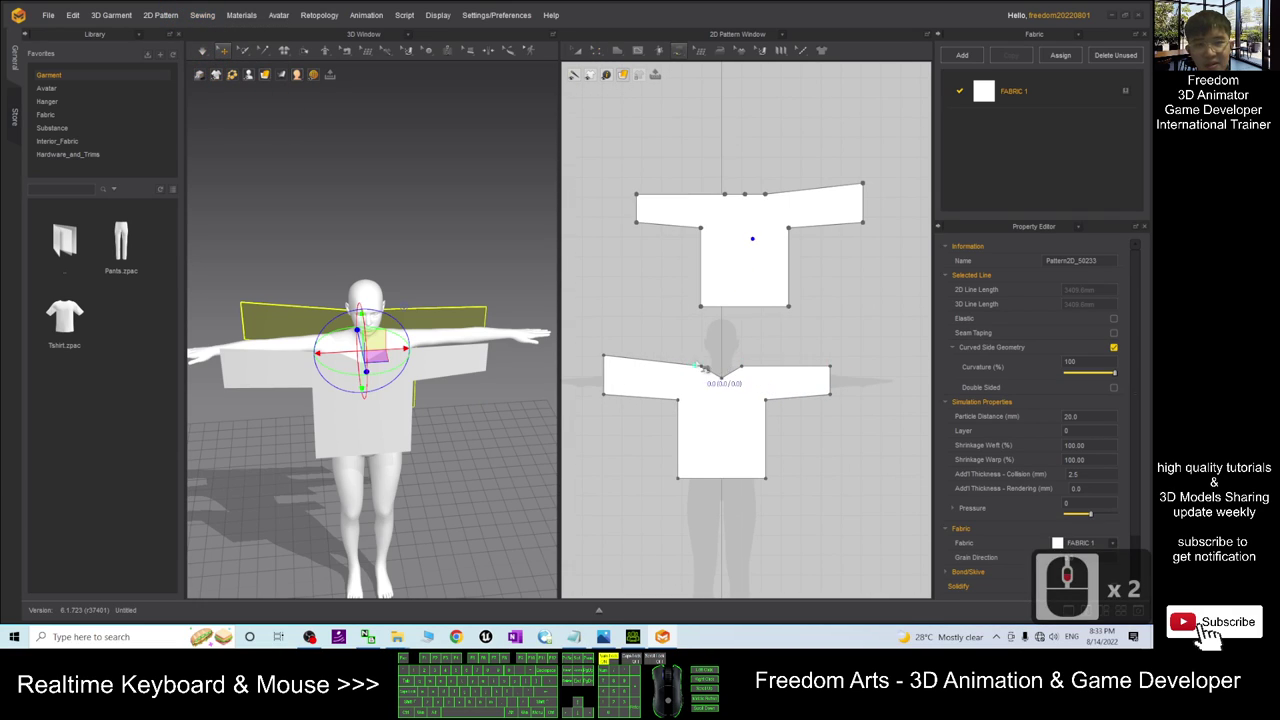
pyautogui.moveTo(637, 302); pyautogui.dragTo(645, 300, button='middle')
pyautogui.moveTo(822, 312); pyautogui.dragTo(792, 308, button='middle')
pyautogui.scroll(-1, 705, 340)
pyautogui.moveTo(614, 348); pyautogui.dragTo(693, 356)
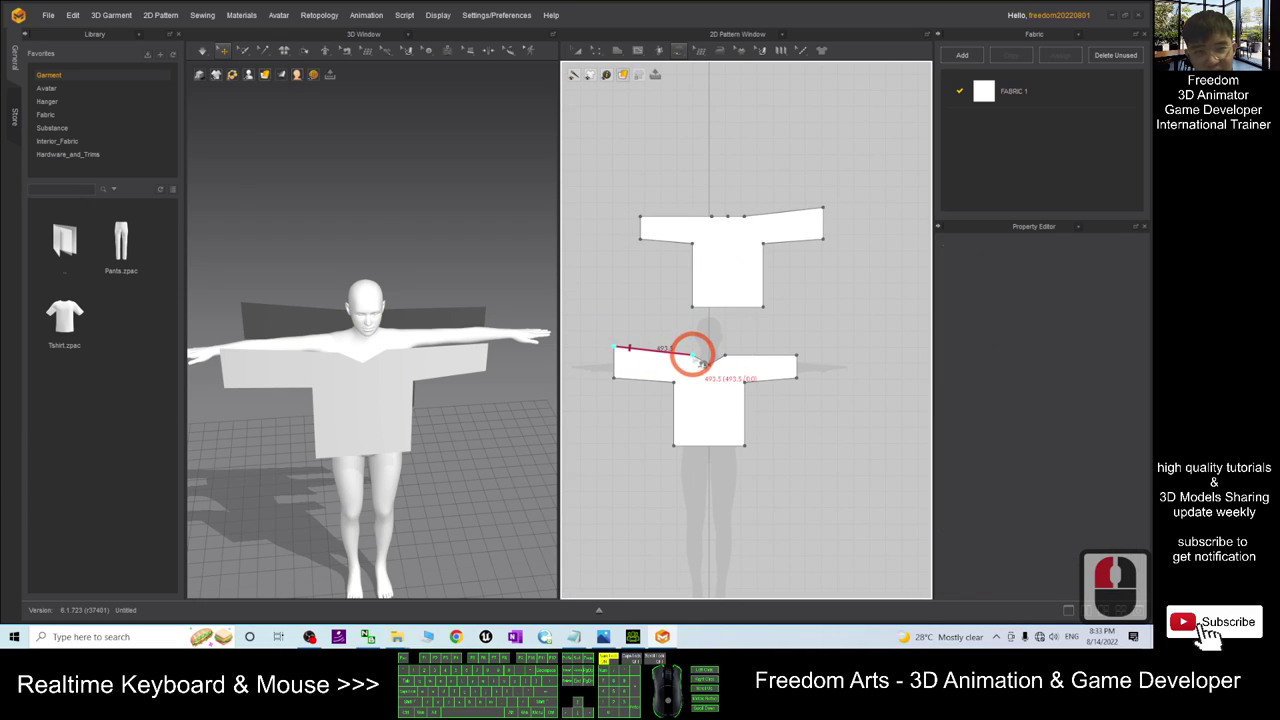
pyautogui.click(822, 207)
pyautogui.click(744, 216)
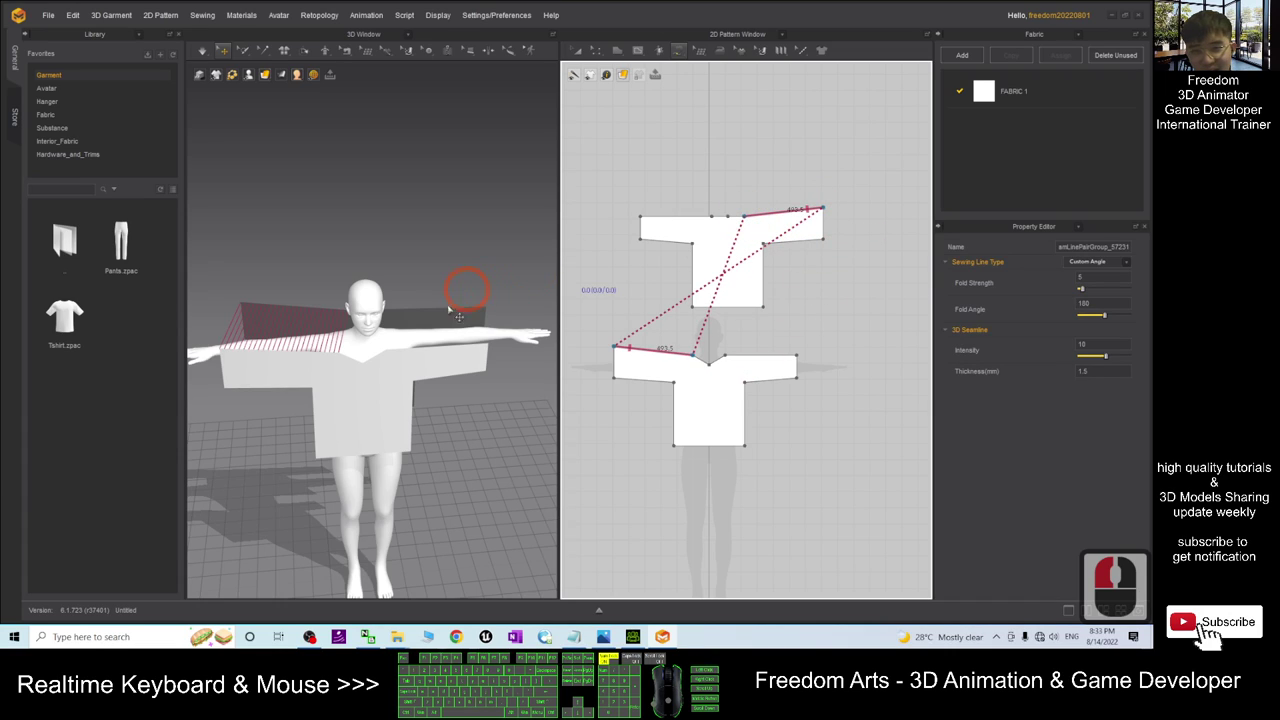
pyautogui.moveTo(420, 368); pyautogui.dragTo(494, 443, button='middle')
pyautogui.moveTo(494, 443); pyautogui.dragTo(491, 431, button='right')
pyautogui.moveTo(491, 431); pyautogui.dragTo(480, 378, button='middle')
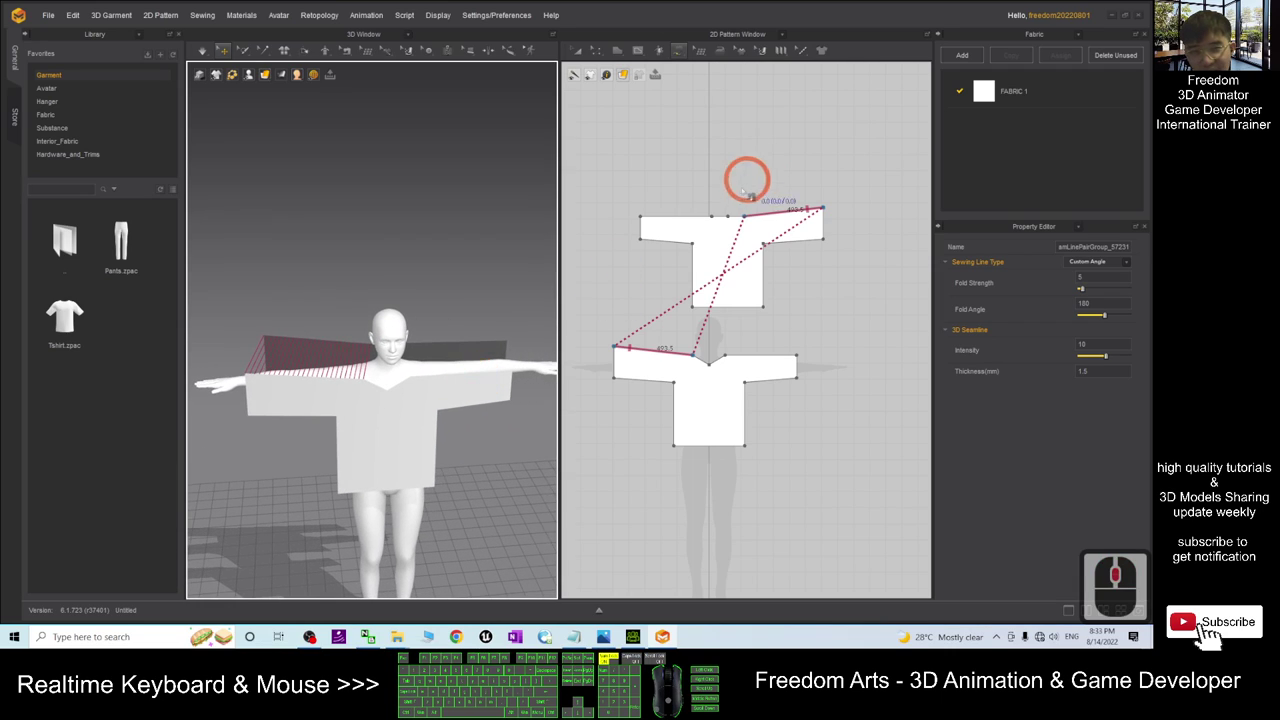
# Sew the straight-neck piece's left shoulder-and-sleeve upper edge to the V-neck piece's right upper edge.
pyautogui.click(711, 216)
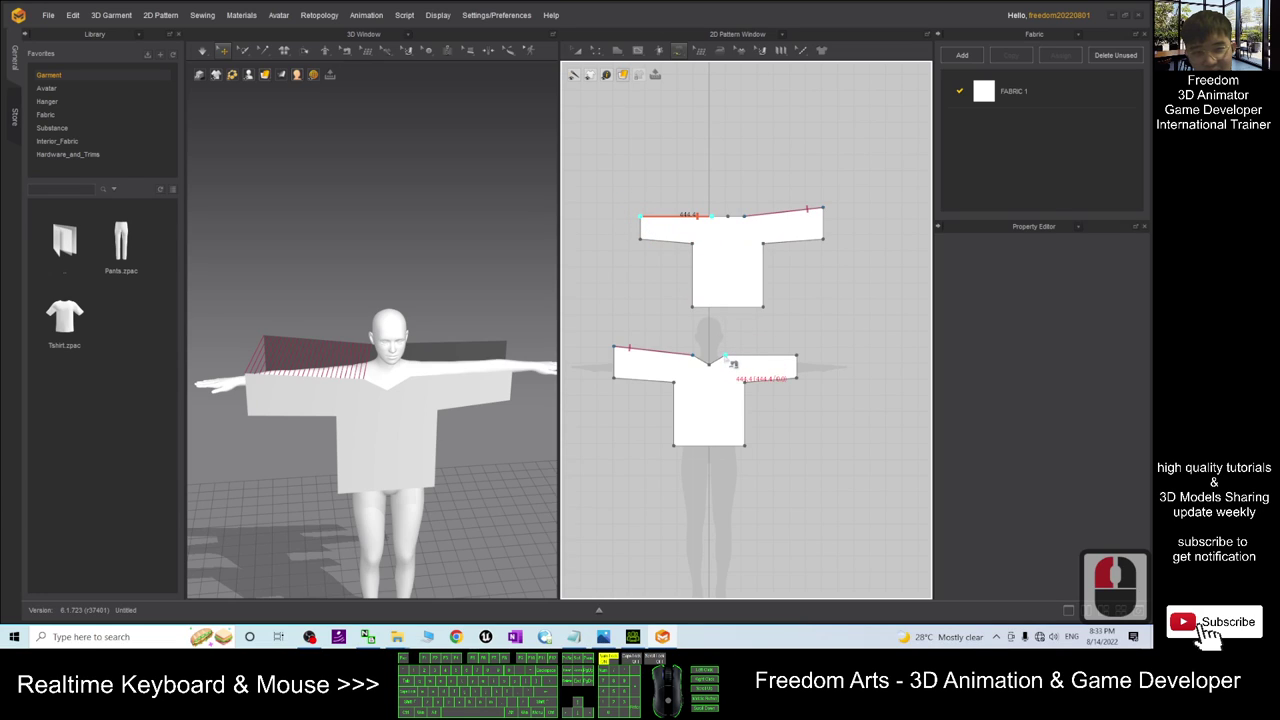
pyautogui.moveTo(725, 355); pyautogui.dragTo(794, 357)
pyautogui.moveTo(477, 449); pyautogui.dragTo(530, 420, button='right')
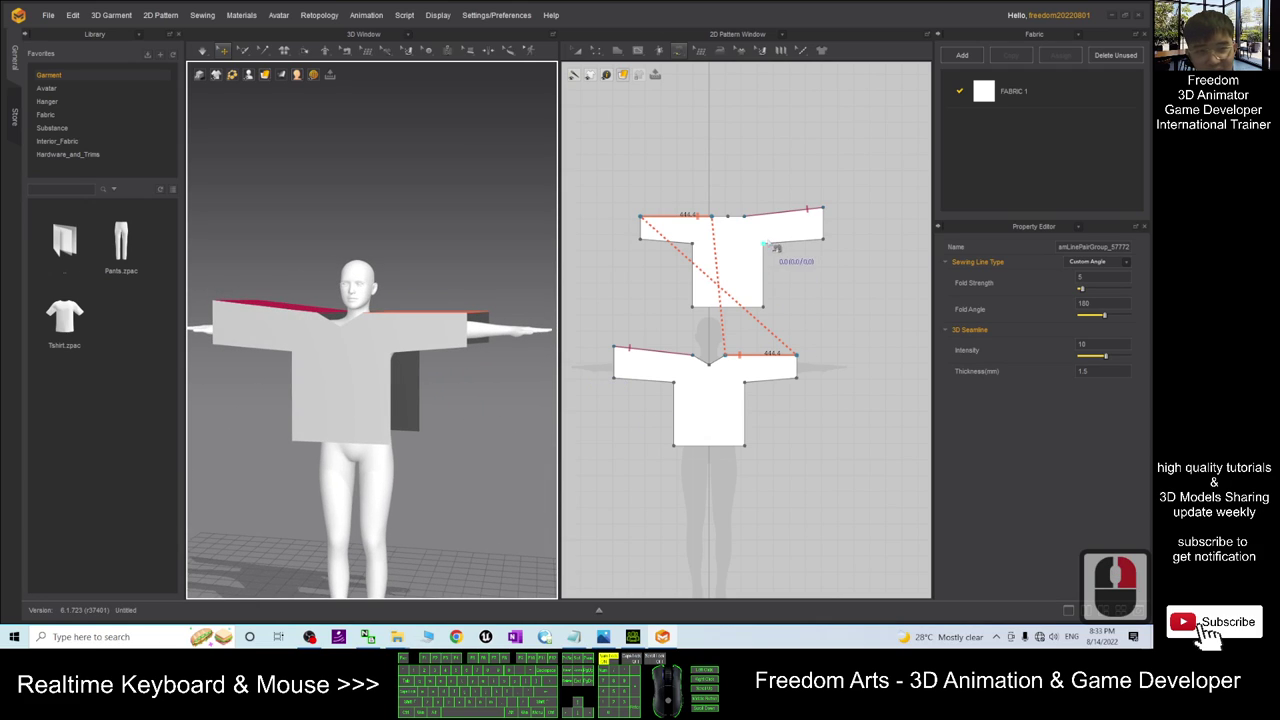
pyautogui.moveTo(822, 240); pyautogui.dragTo(764, 244)
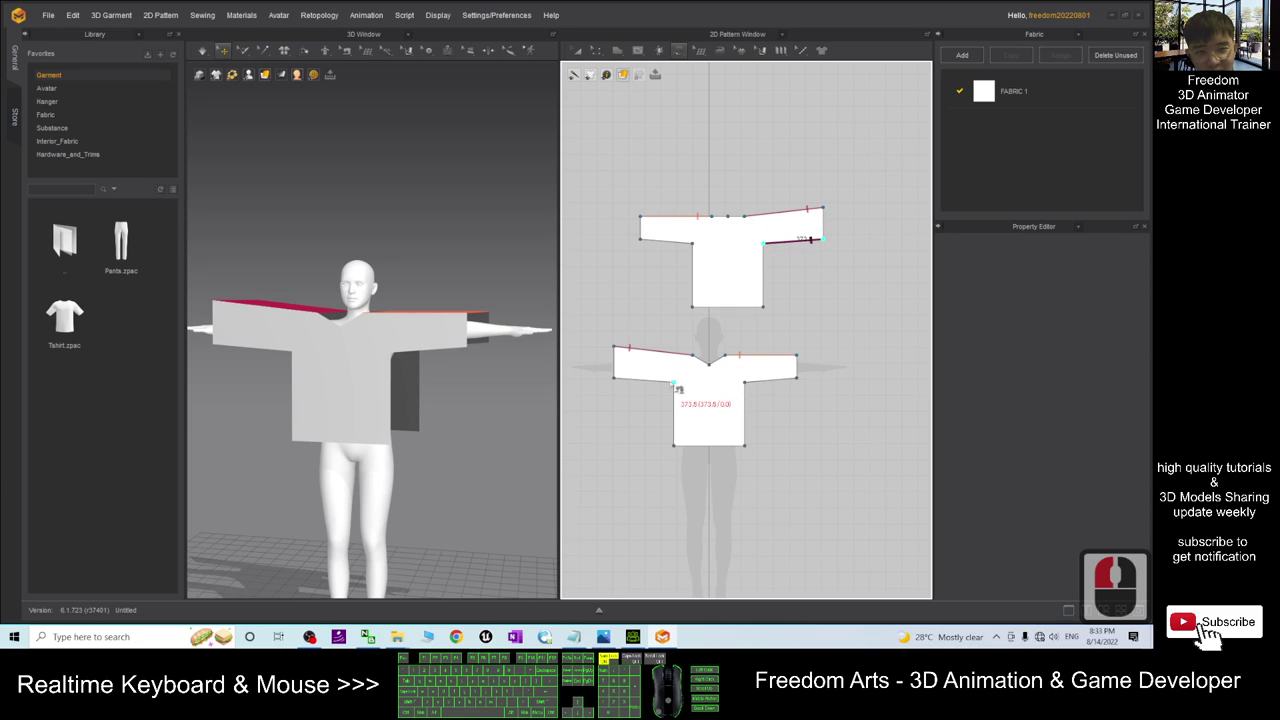
pyautogui.moveTo(676, 383); pyautogui.dragTo(617, 380)
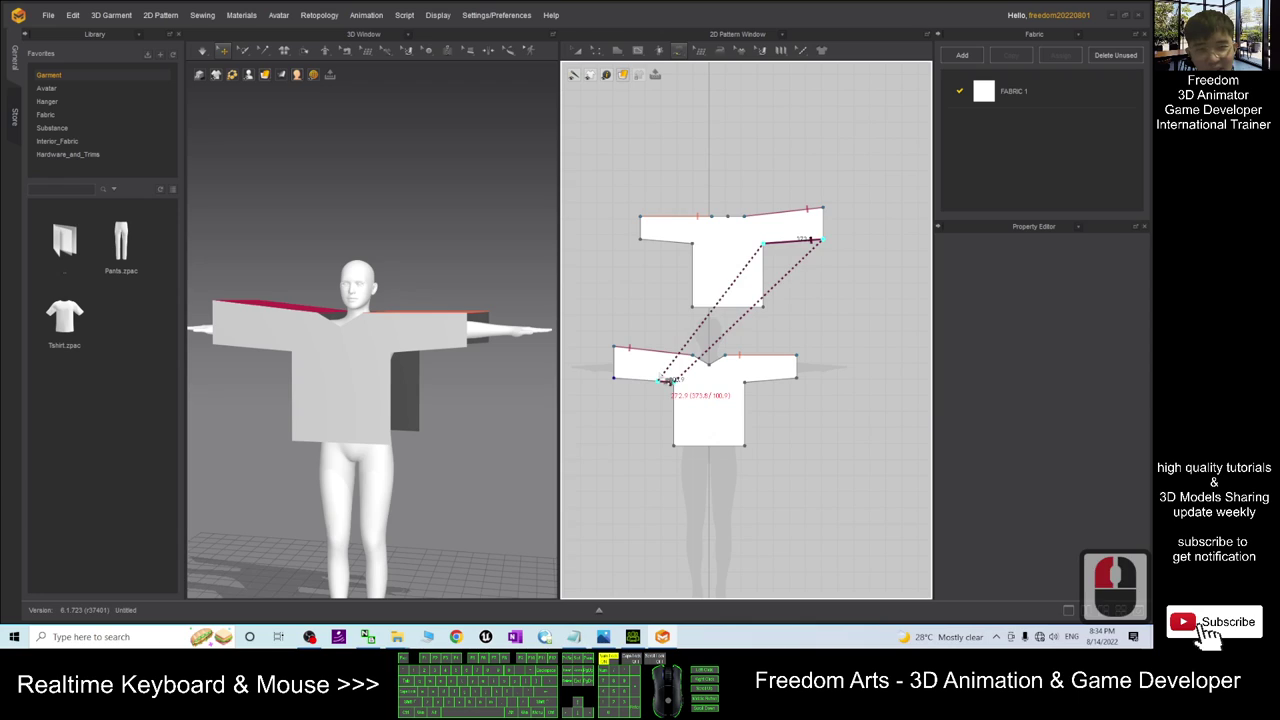
pyautogui.press('Escape')
# Sew the straight-neck piece's right sleeve underside to the V-neck piece's left sleeve underside, starting both seams at the cuff.
pyautogui.click(823, 240)
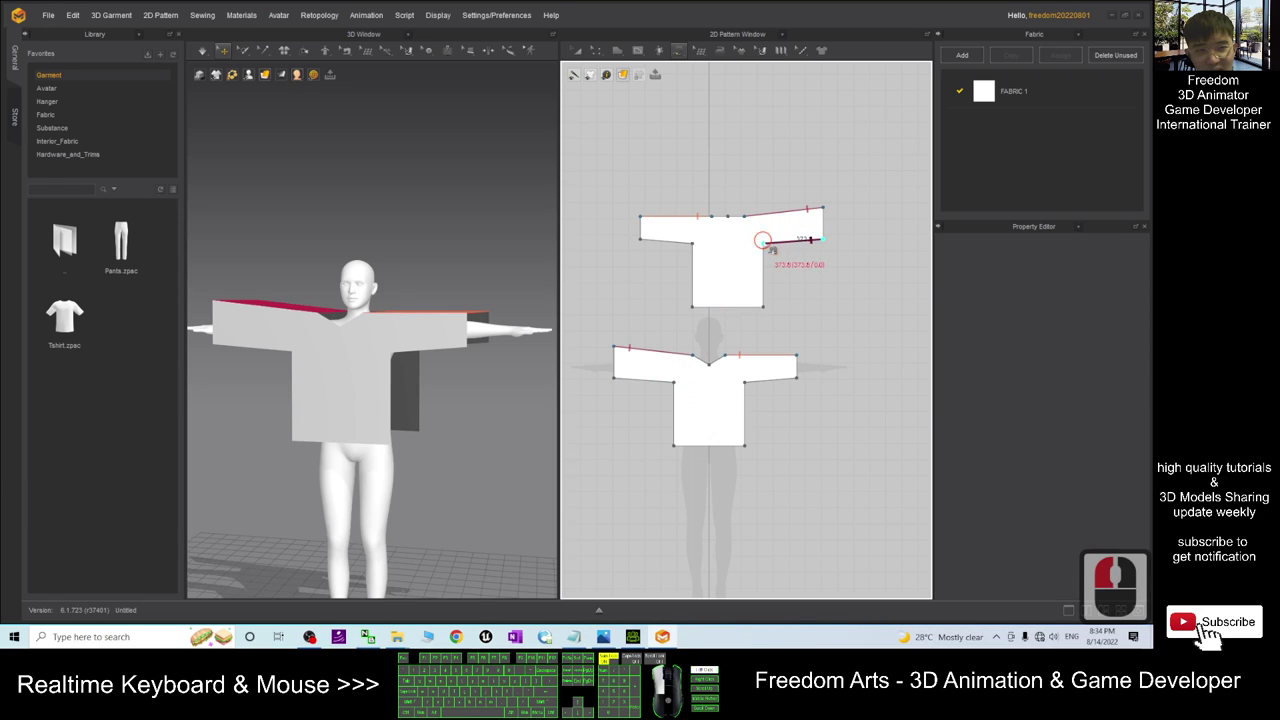
pyautogui.click(764, 243)
pyautogui.moveTo(617, 380); pyautogui.dragTo(676, 384)
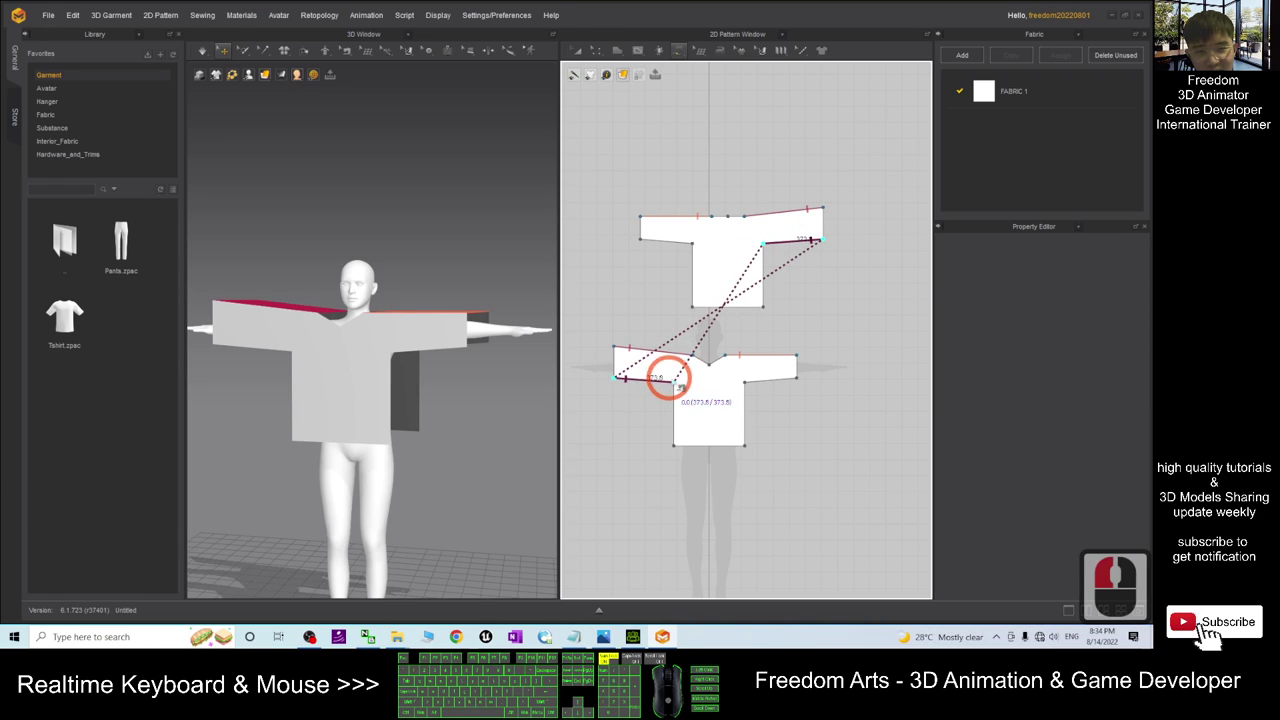
pyautogui.click(612, 380)
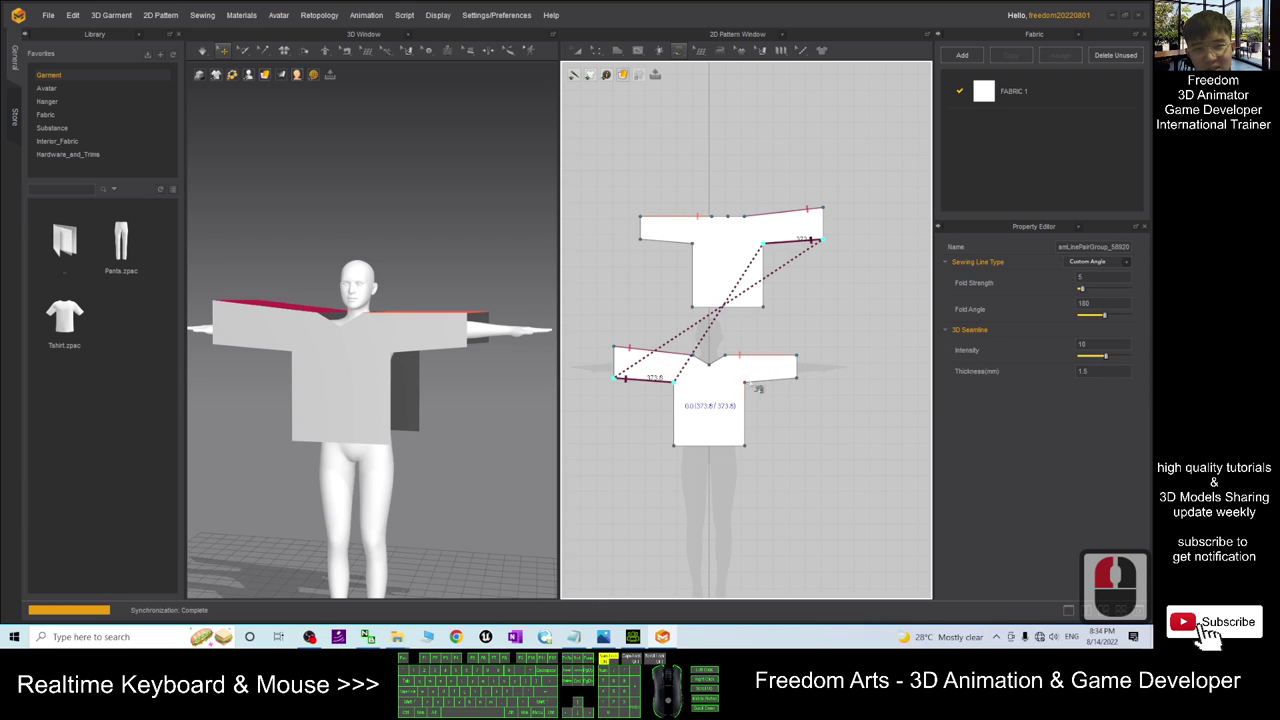
pyautogui.moveTo(457, 518)
pyautogui.mouseDown(button='right')
pyautogui.moveTo(531, 471)
pyautogui.moveTo(452, 522)
pyautogui.mouseUp(button='right')
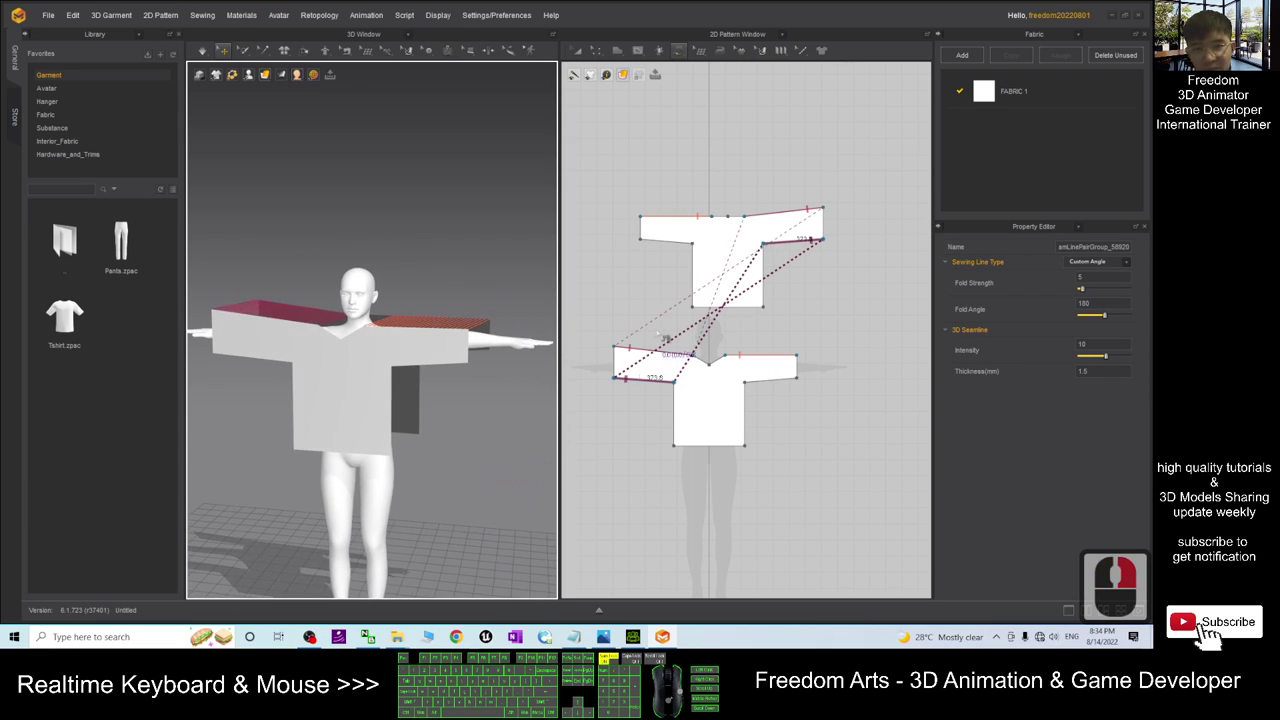
# Sew the straight-neck piece's left sleeve underside to the V-neck piece's right sleeve underside, from cuff to armpit.
pyautogui.click(640, 239)
pyautogui.click(694, 244)
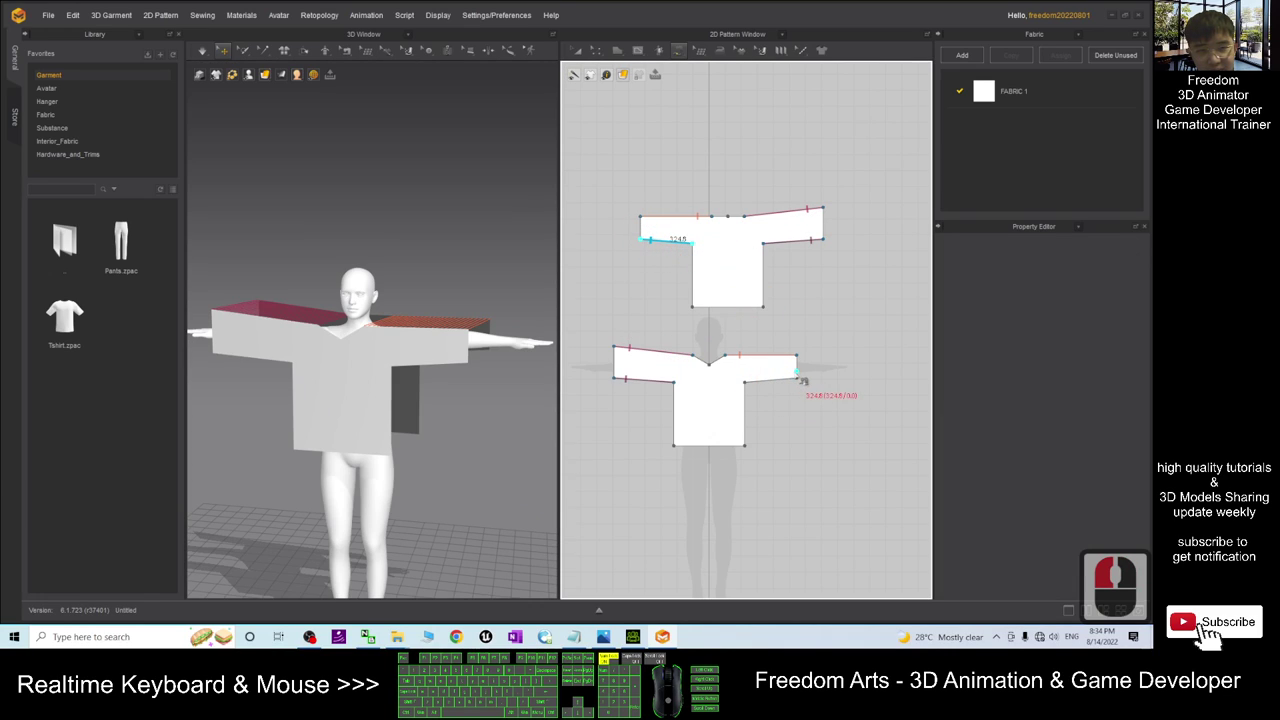
pyautogui.click(797, 378)
pyautogui.click(745, 382)
pyautogui.moveTo(492, 456); pyautogui.dragTo(503, 385, button='right')
# Try sewing the left torso side edges of the straight-neck and V-neck pieces together, and undo the seam.
pyautogui.scroll(-1, 771, 320)
pyautogui.scroll(-4, 764, 315)
pyautogui.scroll(2, 734, 337)
pyautogui.moveTo(754, 357); pyautogui.dragTo(775, 331, button='middle')
pyautogui.click(686, 210)
pyautogui.click(685, 298)
pyautogui.click(659, 405)
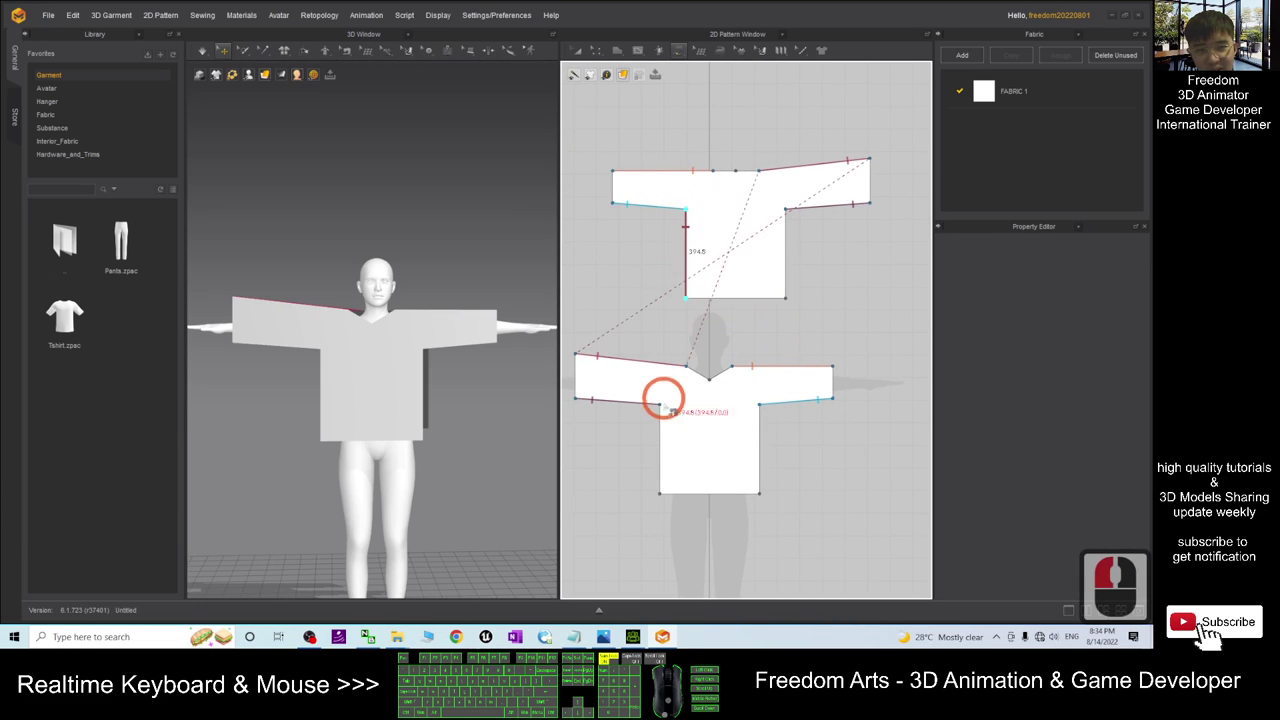
pyautogui.click(660, 493)
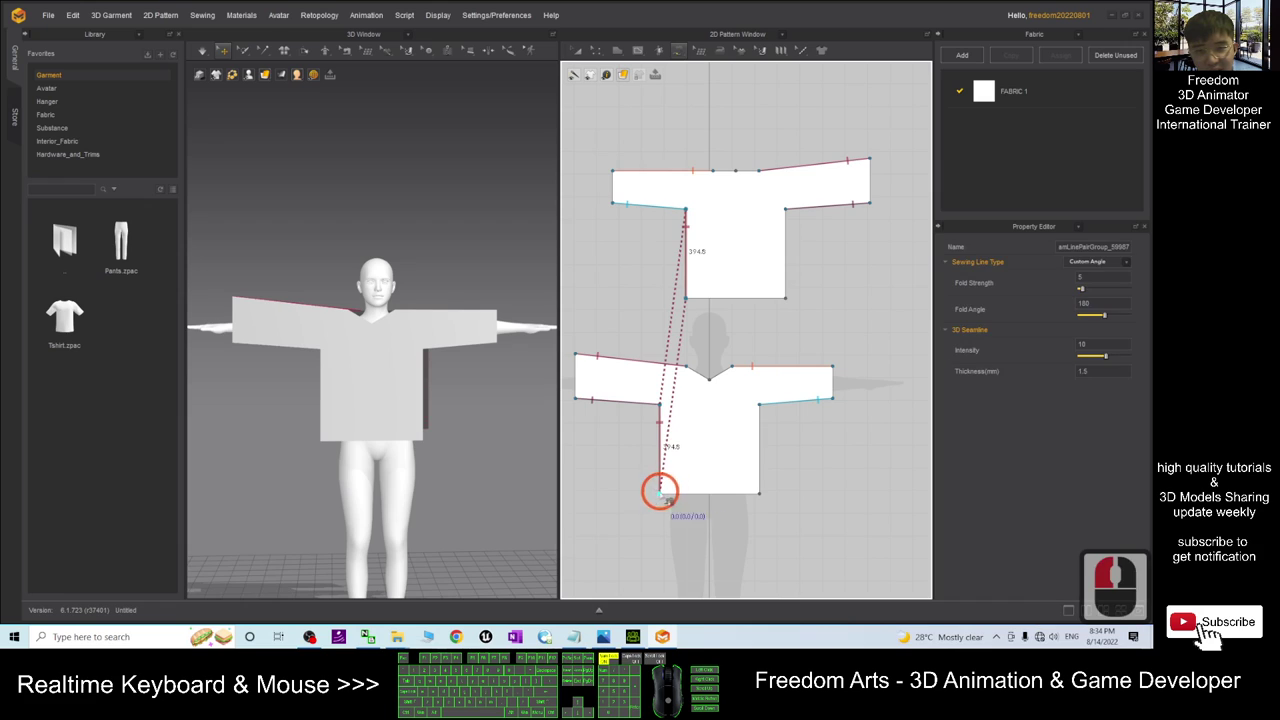
pyautogui.moveTo(473, 483); pyautogui.dragTo(522, 500, button='right')
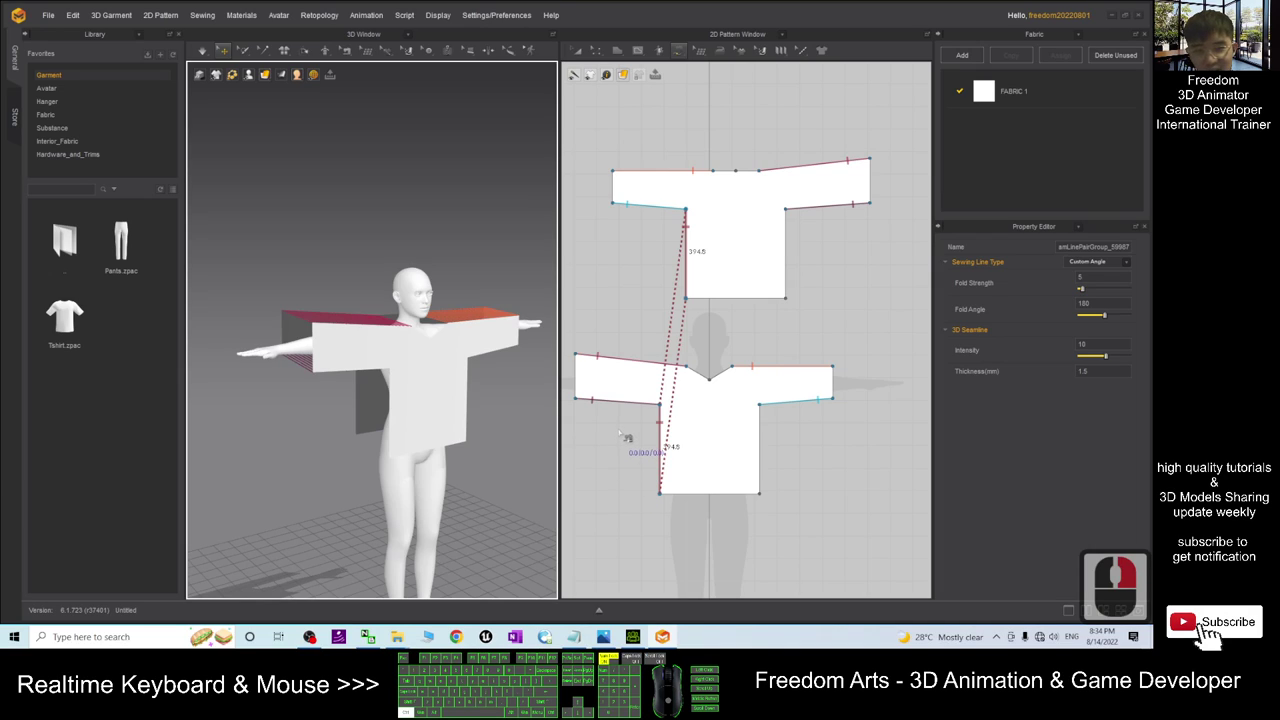
pyautogui.hotkey('ctrl', 'z')
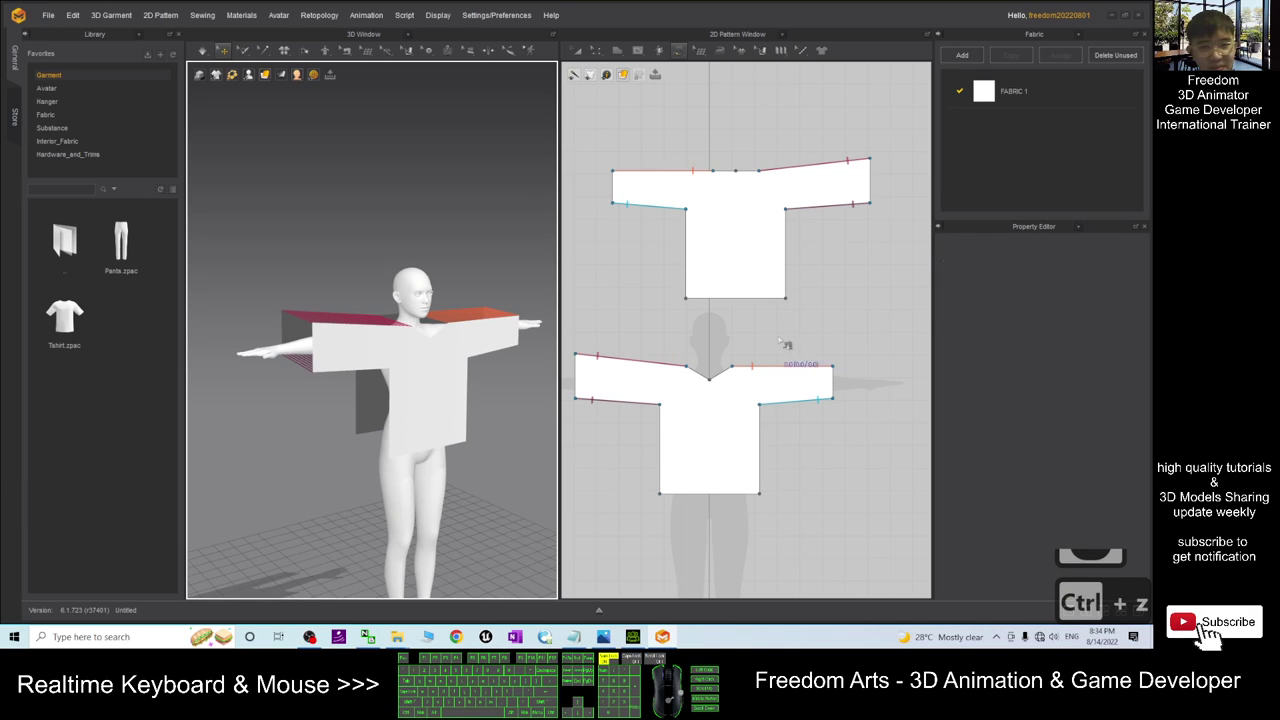
# Sew the straight-neck piece's left torso side to the V-neck piece's right torso side, from armpit to hem.
pyautogui.moveTo(686, 213); pyautogui.dragTo(691, 298)
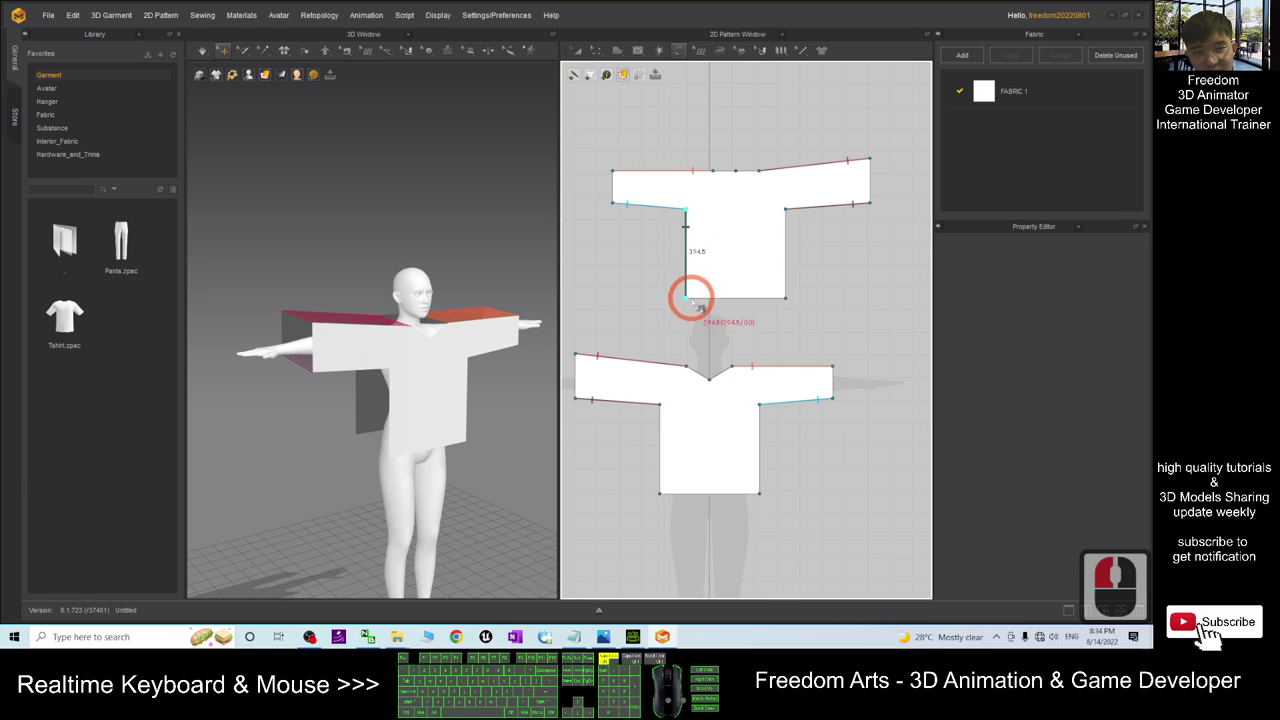
pyautogui.click(687, 299)
pyautogui.click(760, 405)
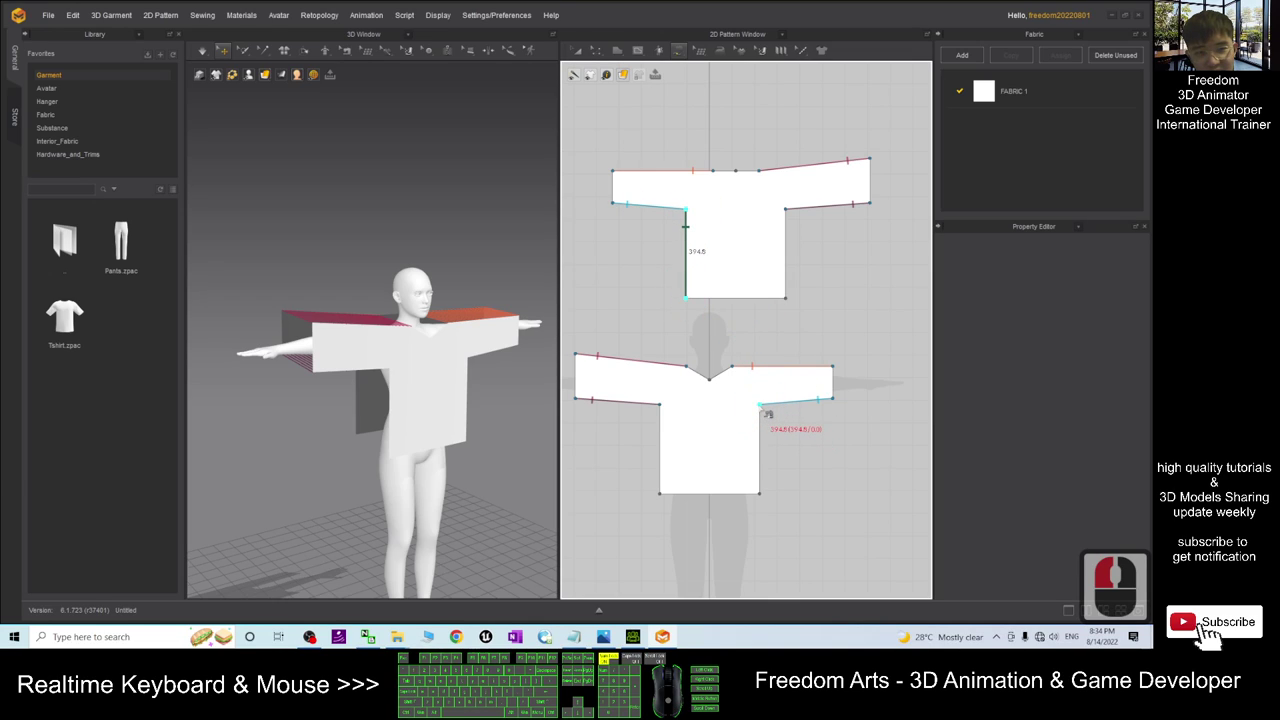
pyautogui.click(759, 491)
pyautogui.moveTo(455, 458); pyautogui.dragTo(397, 422, button='right')
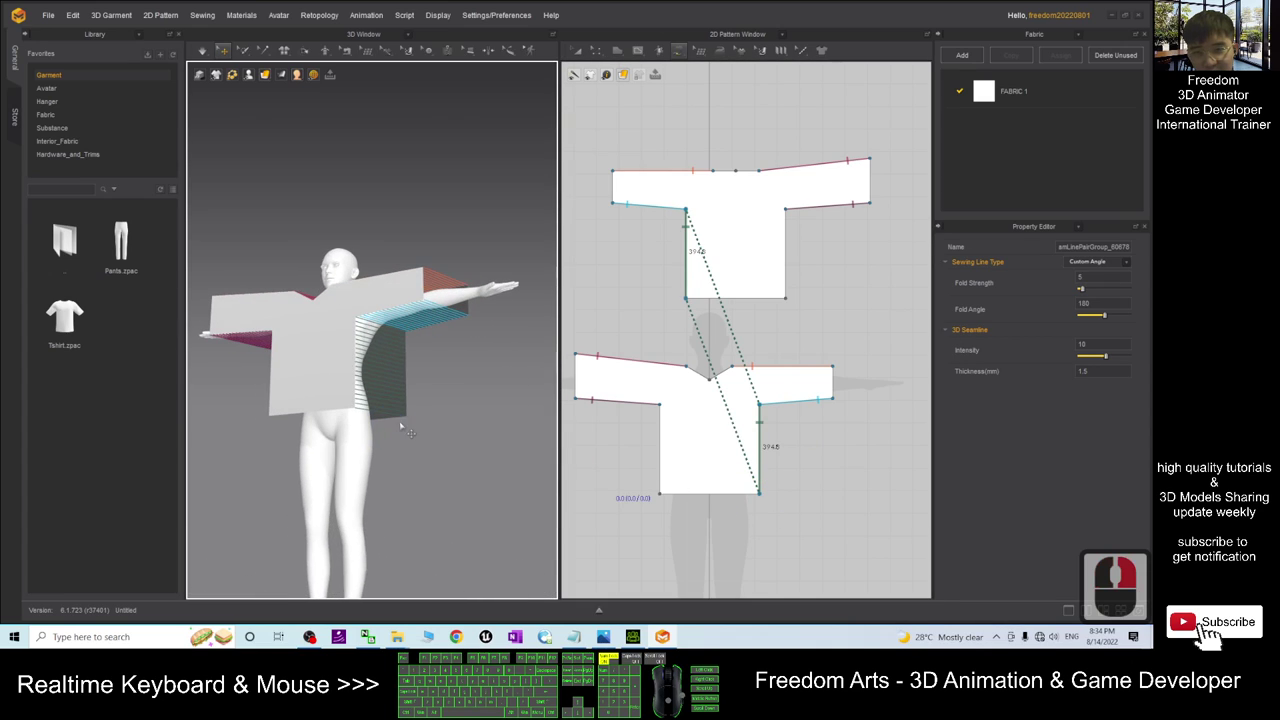
pyautogui.moveTo(375, 370); pyautogui.dragTo(366, 429, button='right')
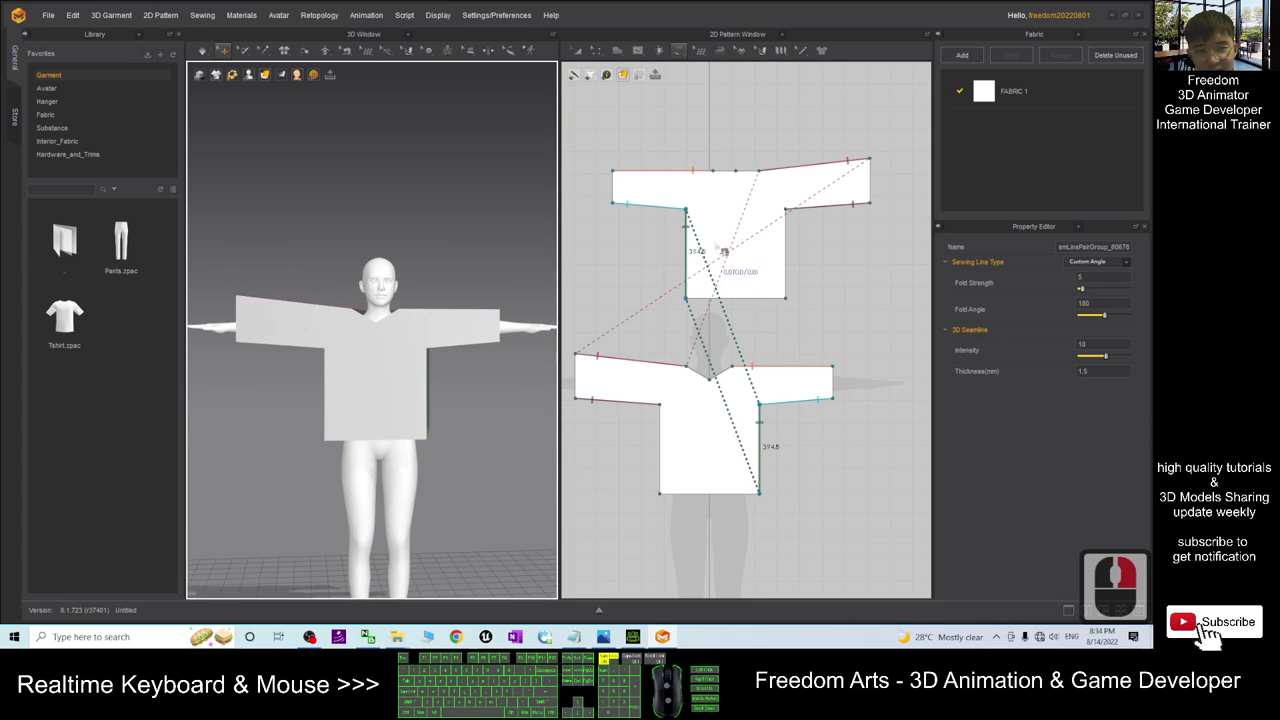
# Sew the straight-neck piece's right torso side to the V-neck piece's left torso side, from armpit to hem.
pyautogui.moveTo(786, 212); pyautogui.dragTo(785, 296)
pyautogui.moveTo(657, 405); pyautogui.dragTo(659, 493)
pyautogui.click(364, 464)
pyautogui.moveTo(364, 464); pyautogui.dragTo(389, 483, button='right')
pyautogui.keyDown('ctrl'); pyautogui.moveTo(391, 433); pyautogui.dragTo(435, 403, button='middle'); pyautogui.keyUp('ctrl')
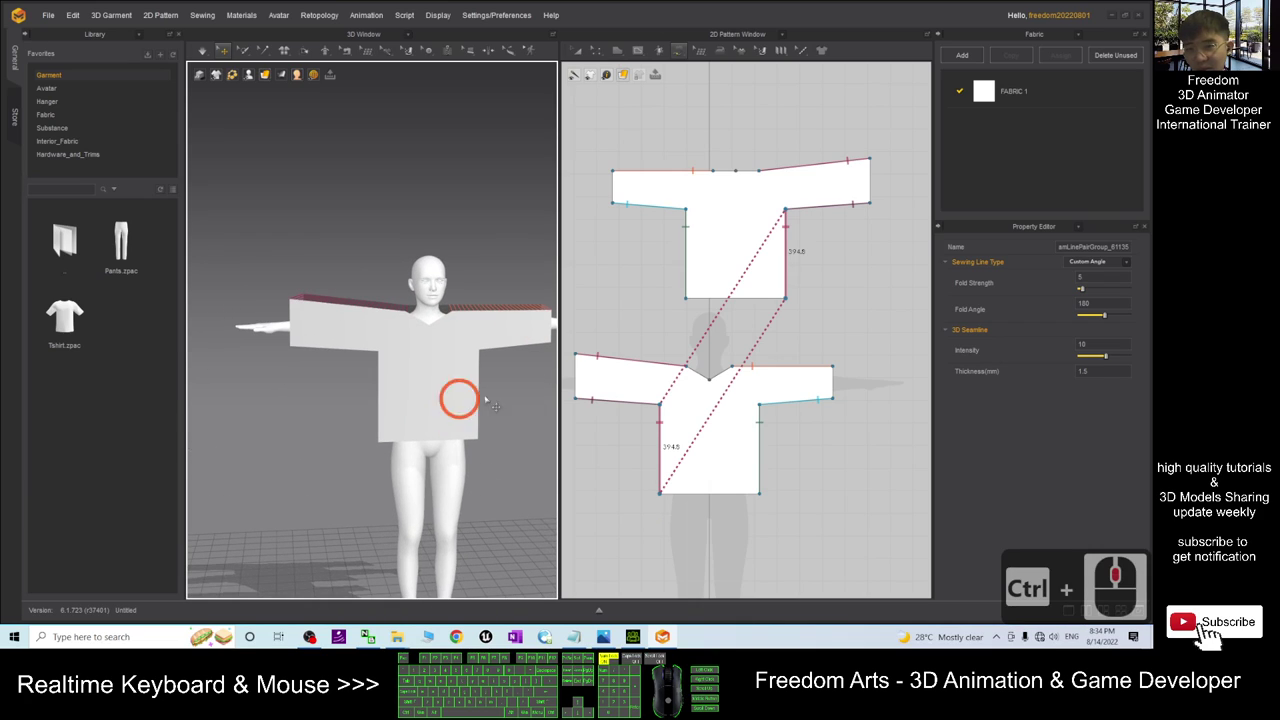
pyautogui.scroll(4, 428, 300)
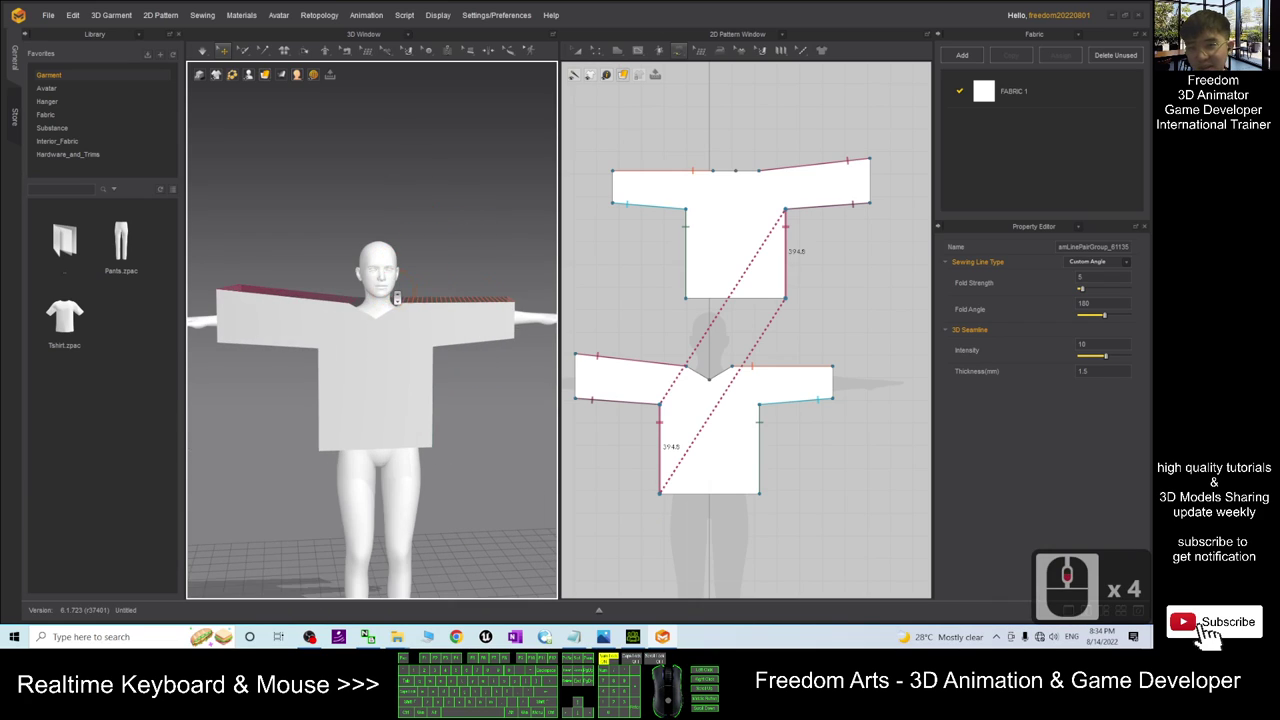
pyautogui.moveTo(447, 233); pyautogui.dragTo(466, 237, button='middle')
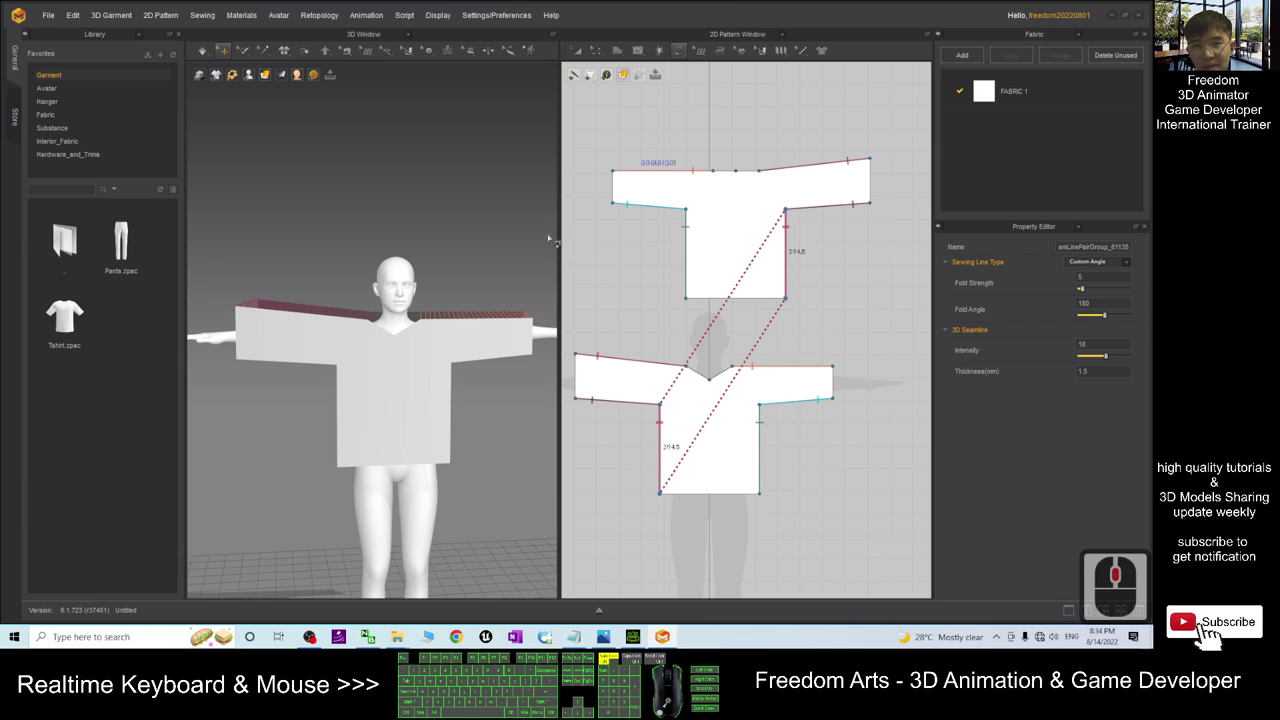
# Restore the Marvelous Designer window to a smaller size and close the open file folder window.
pyautogui.moveTo(0, 56); pyautogui.dragTo(0, 60)
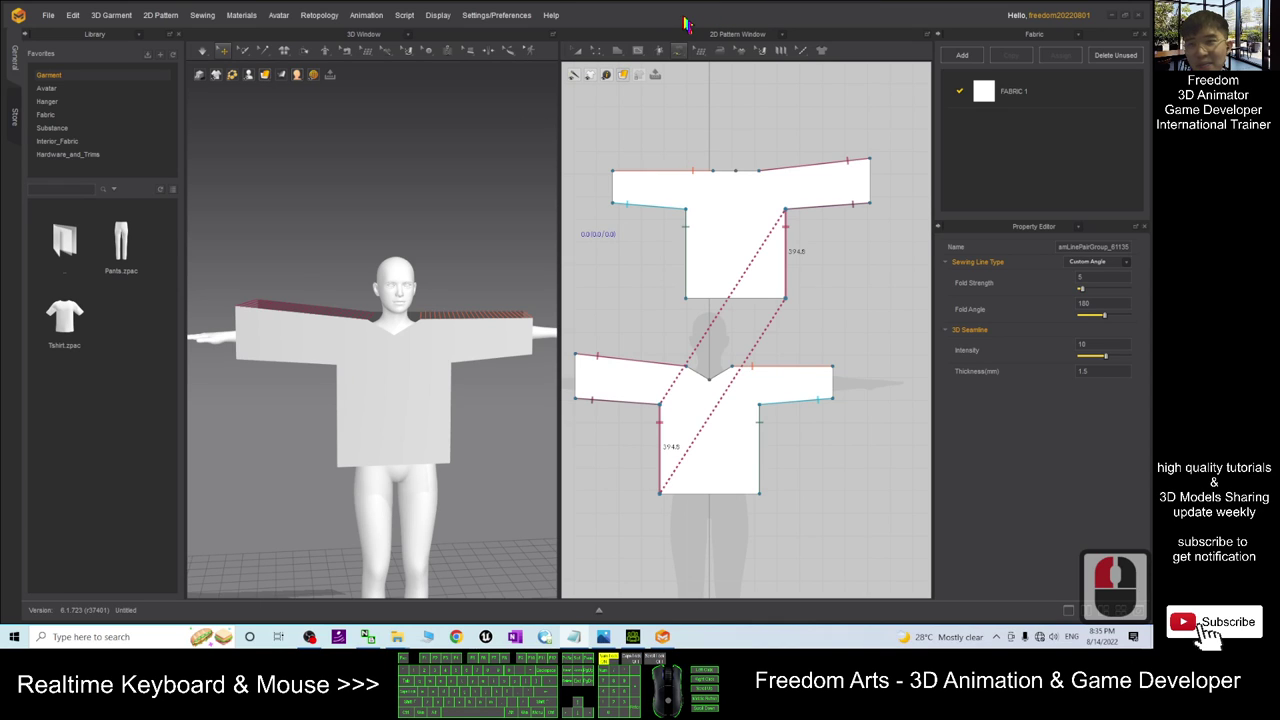
pyautogui.doubleClick(723, 15)
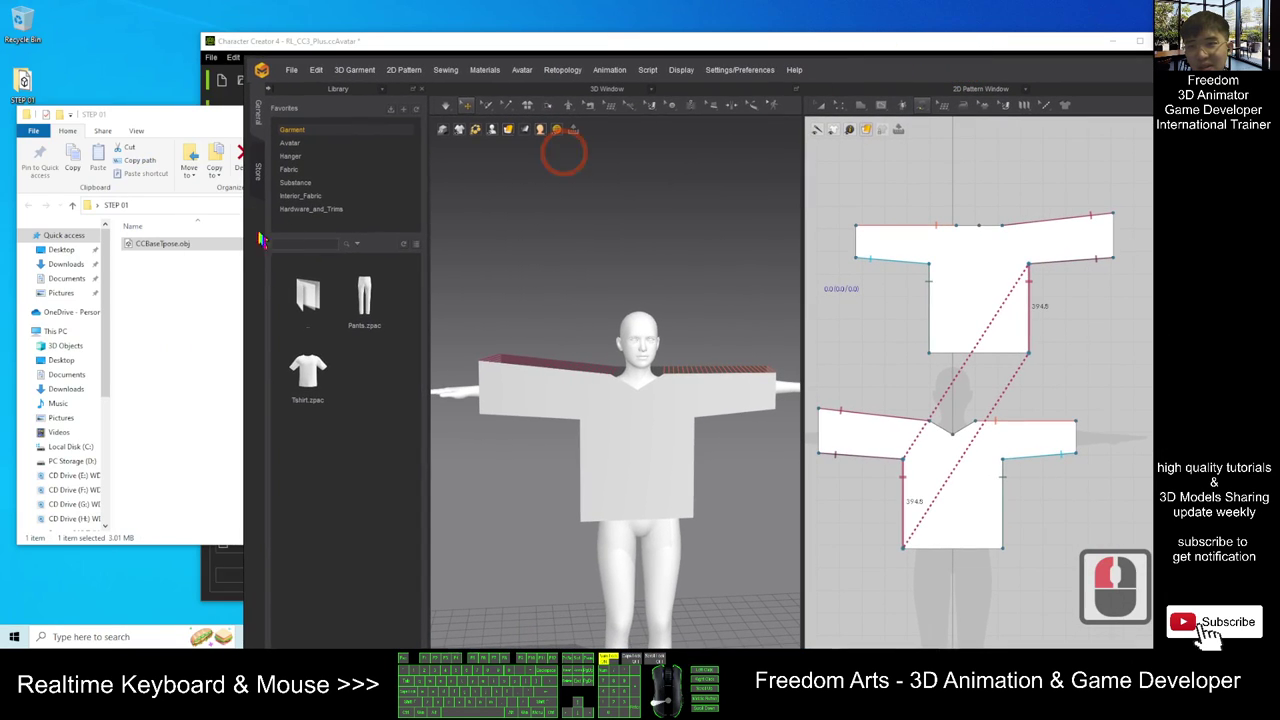
pyautogui.click(180, 294)
pyautogui.click(73, 206)
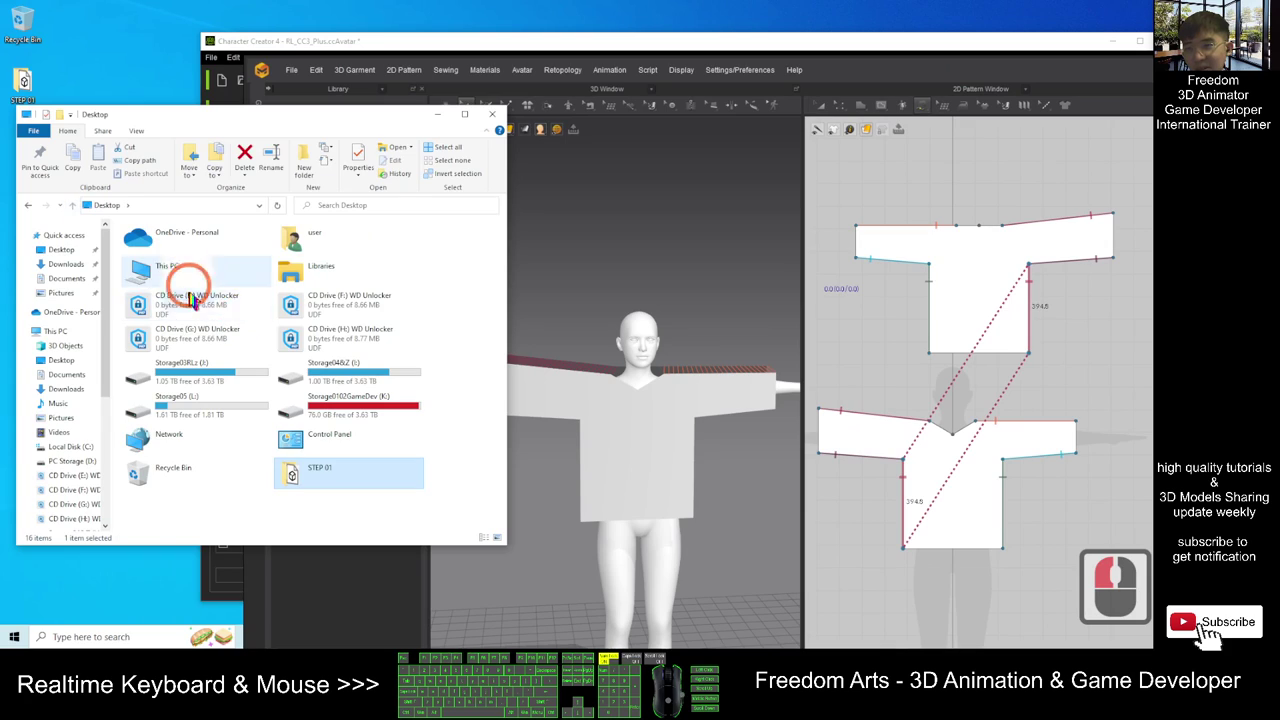
pyautogui.click(492, 114)
# Create a desktop folder named STEP 02 and open it.
pyautogui.rightClick(53, 233)
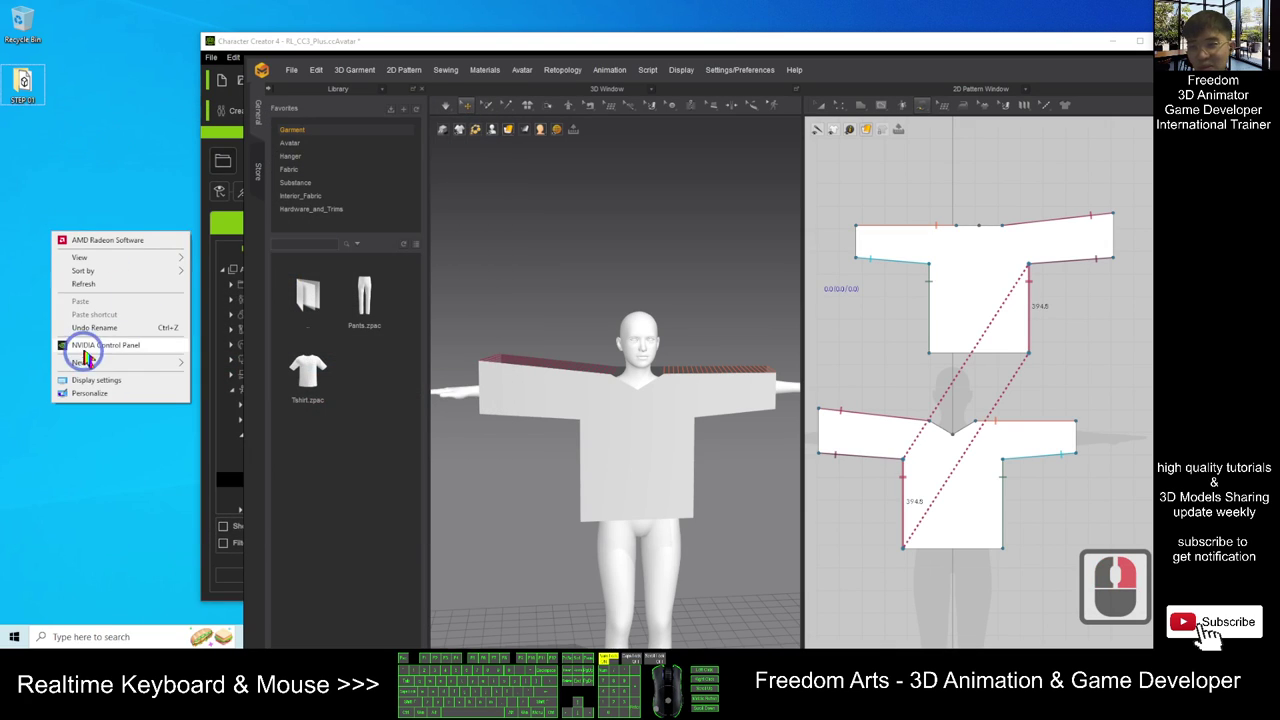
pyautogui.click(178, 365)
pyautogui.click(218, 364)
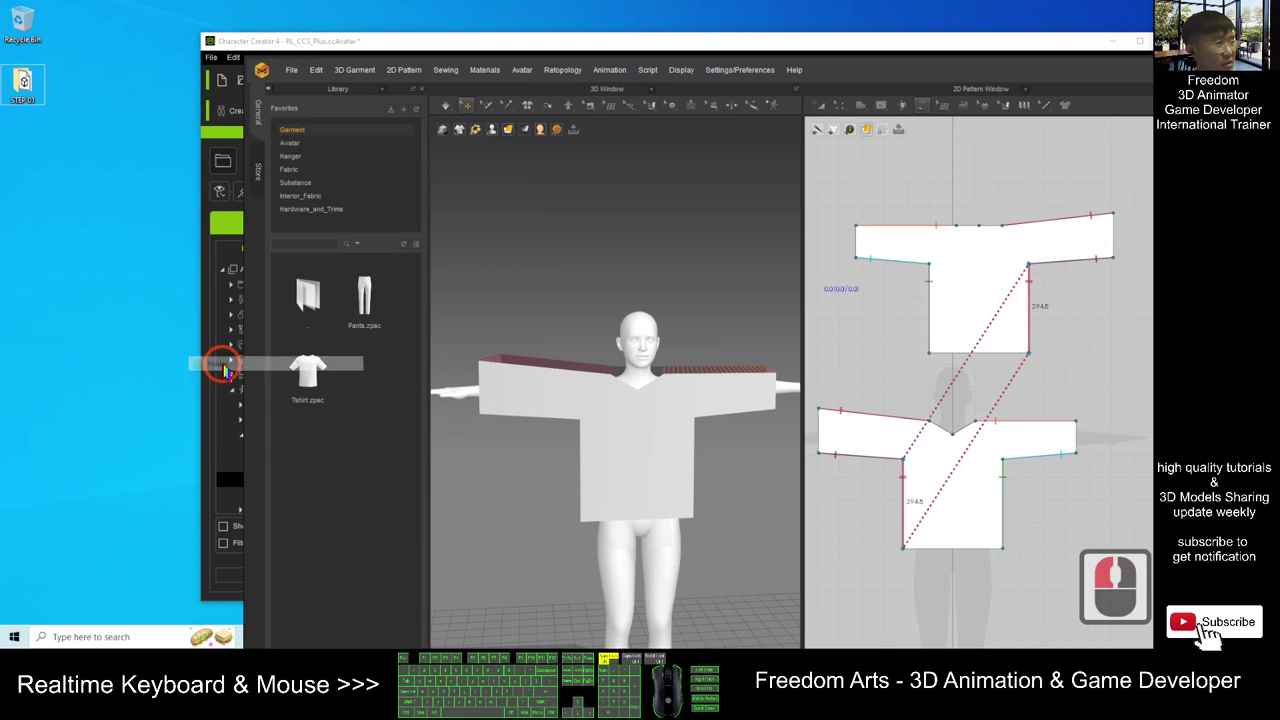
pyautogui.write('STEP')
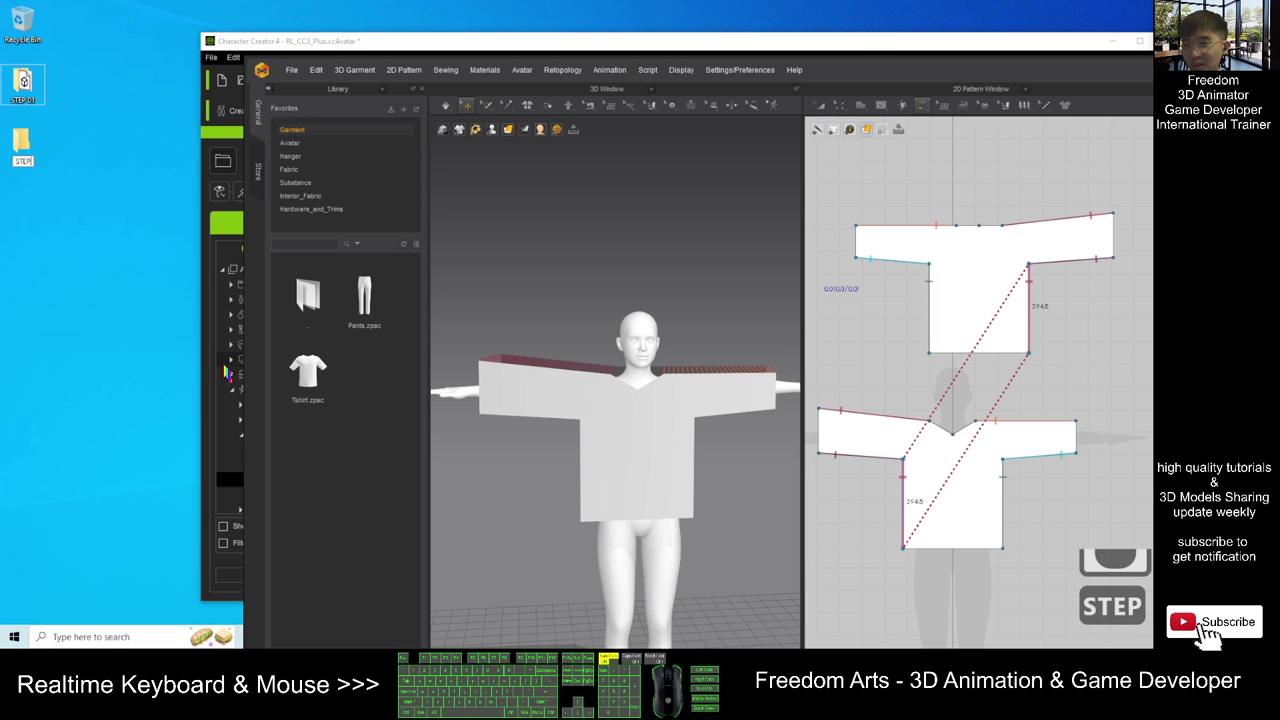
pyautogui.write(' 02')
pyautogui.press('Return')
pyautogui.press('Return')
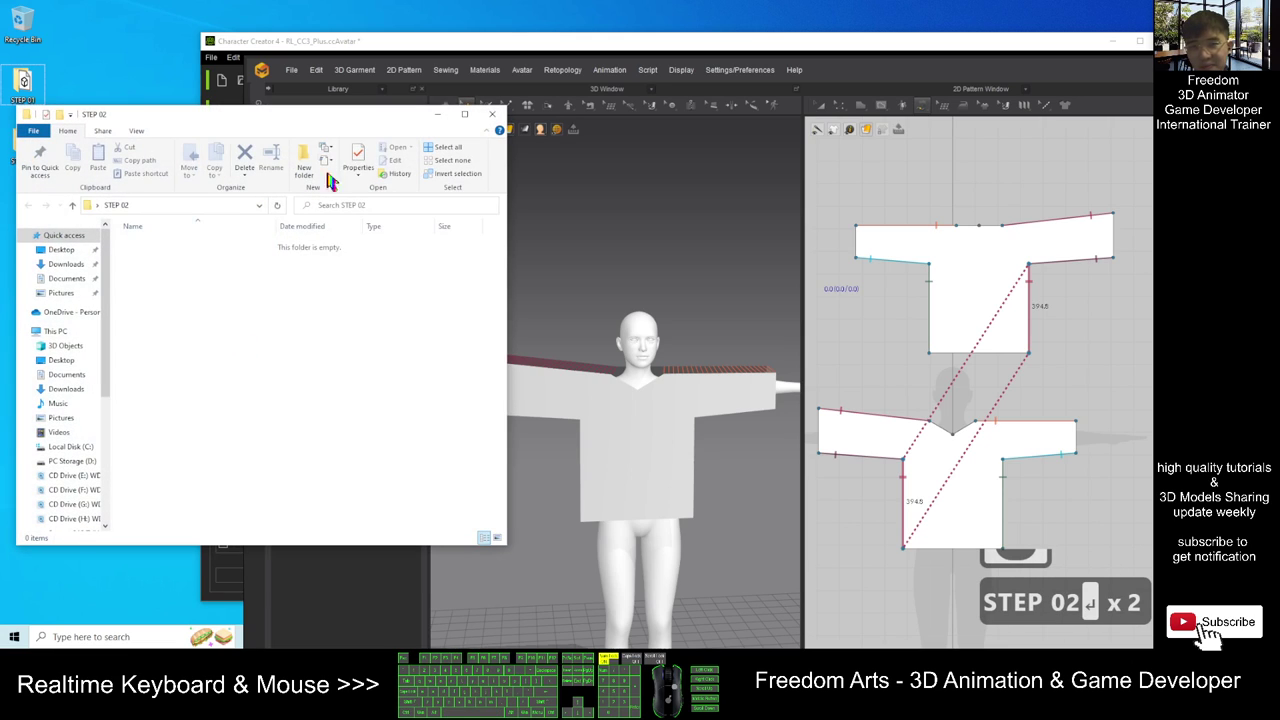
# Minimize the Character Creator window and move the Marvelous Designer window away from the STEP 02 folder.
pyautogui.click(665, 40)
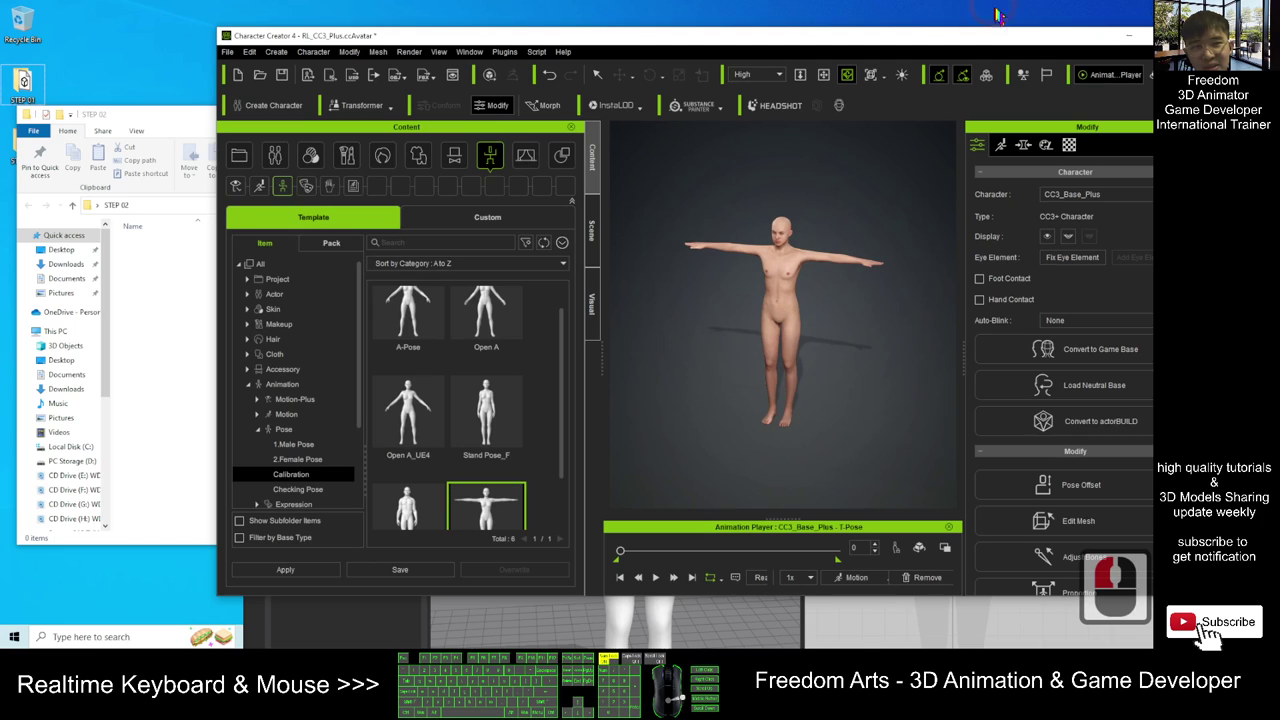
pyautogui.moveTo(941, 28); pyautogui.dragTo(938, 46)
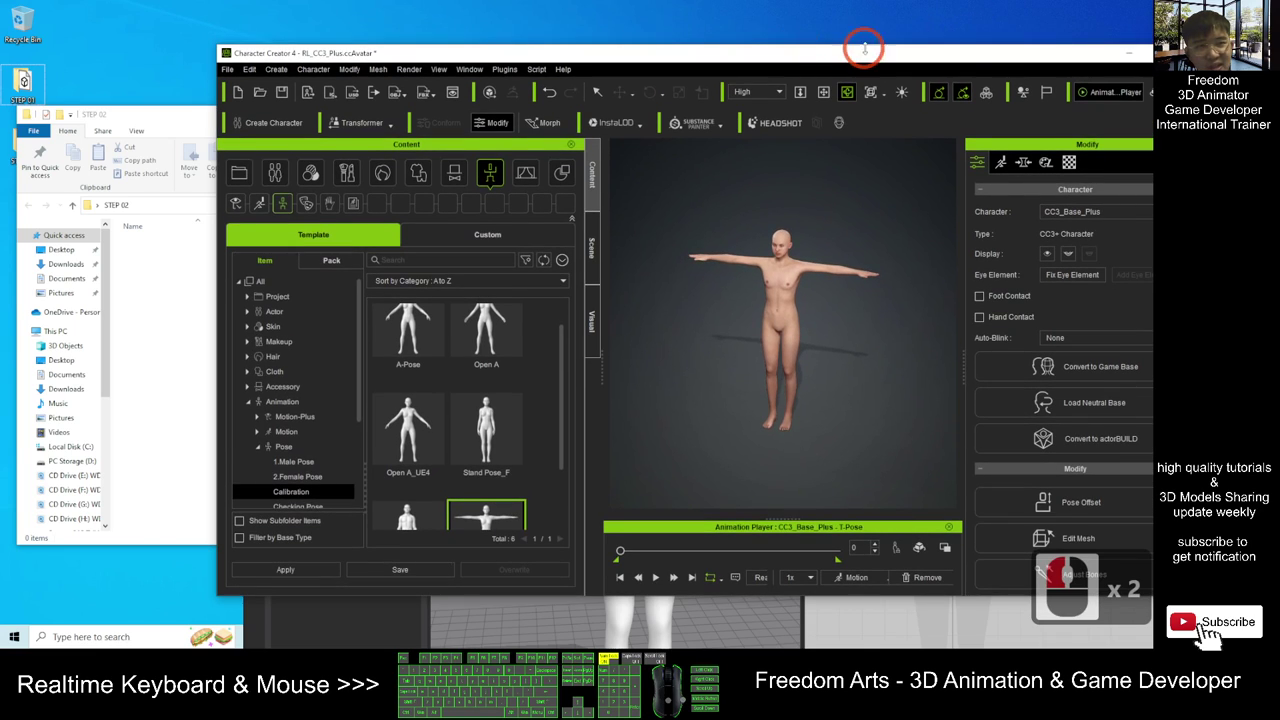
pyautogui.click(1127, 55)
pyautogui.moveTo(873, 72); pyautogui.dragTo(898, 72)
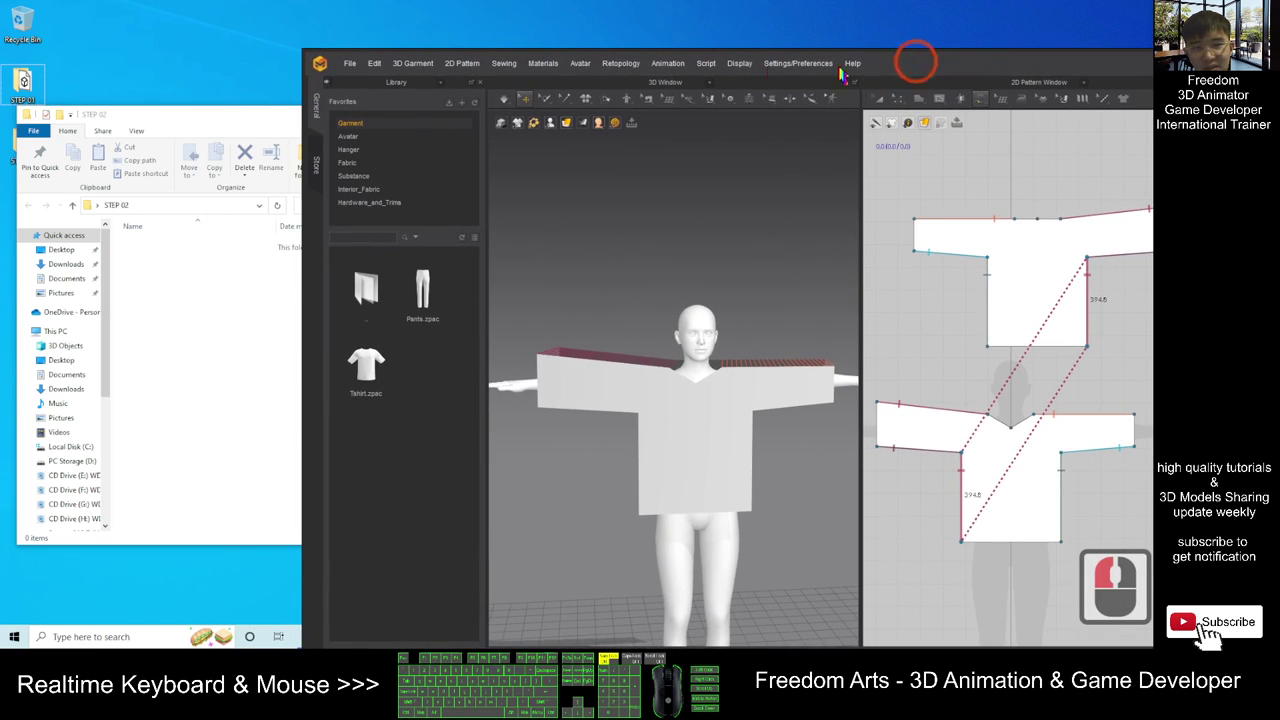
# Start saving the project under a new name and set the desktop's STEP 02 folder as the save location.
pyautogui.click(350, 64)
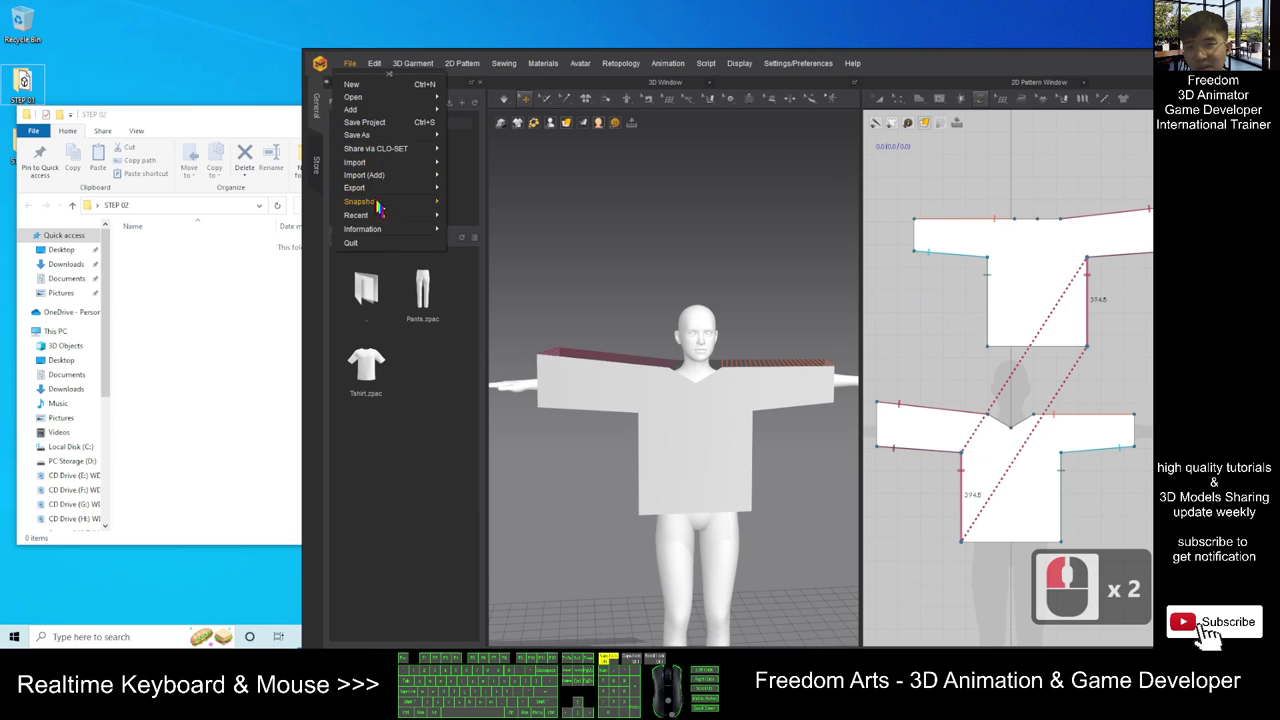
pyautogui.moveTo(355, 161)
pyautogui.click(497, 129)
pyautogui.click(171, 196)
pyautogui.doubleClick(166, 205)
pyautogui.hotkey('ctrl', 'c')
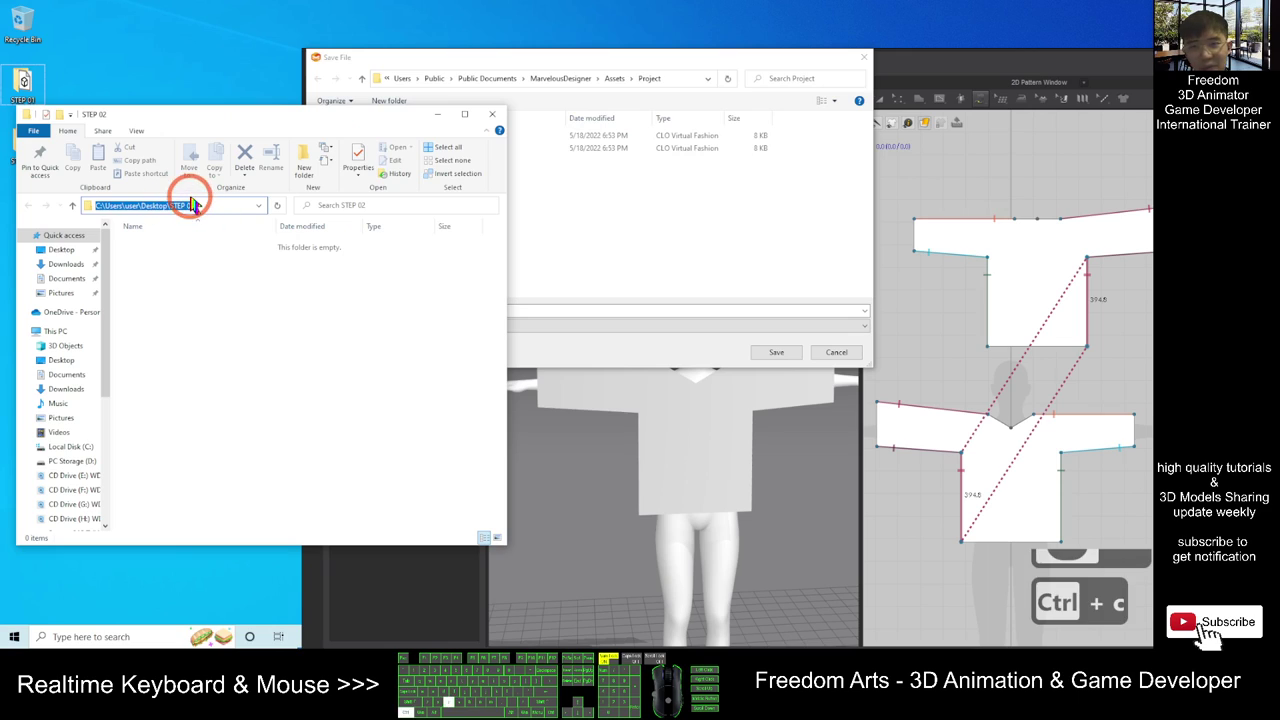
pyautogui.click(684, 80)
pyautogui.hotkey('ctrl', 'v')
pyautogui.press('Return')
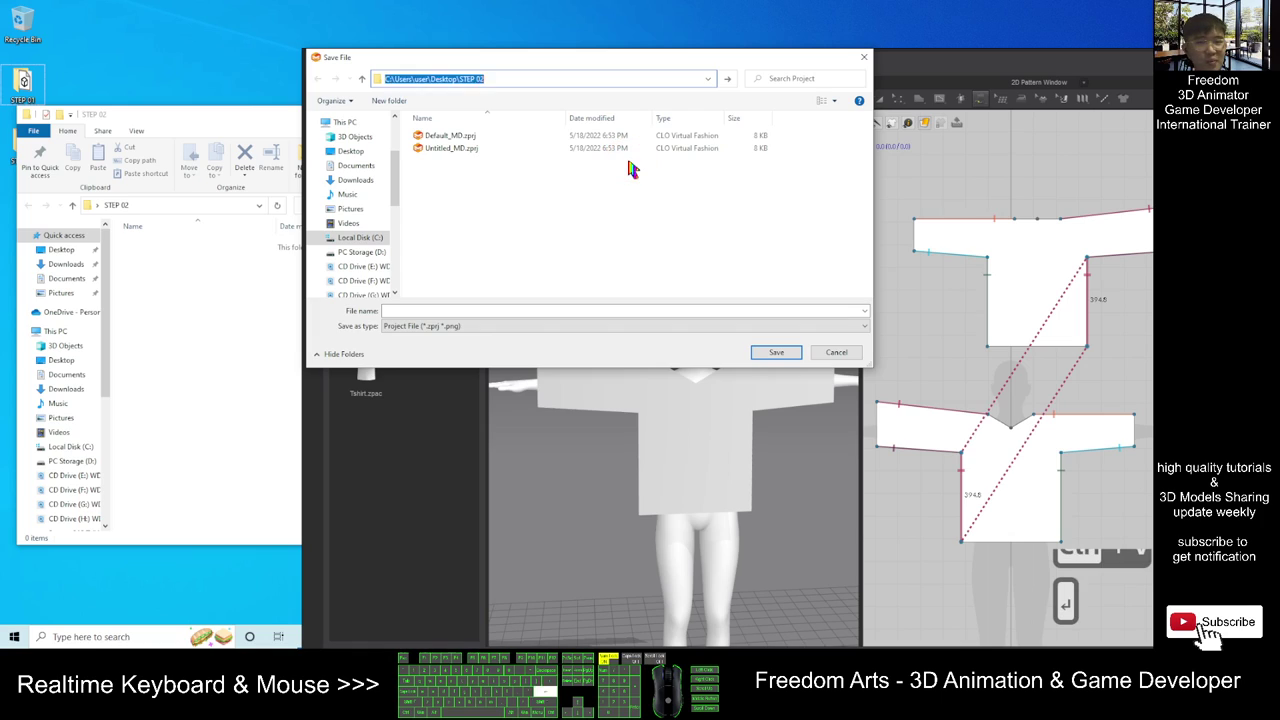
# Save the project file as shirt01 and check the saved files in the STEP 02 folder.
pyautogui.click(435, 311)
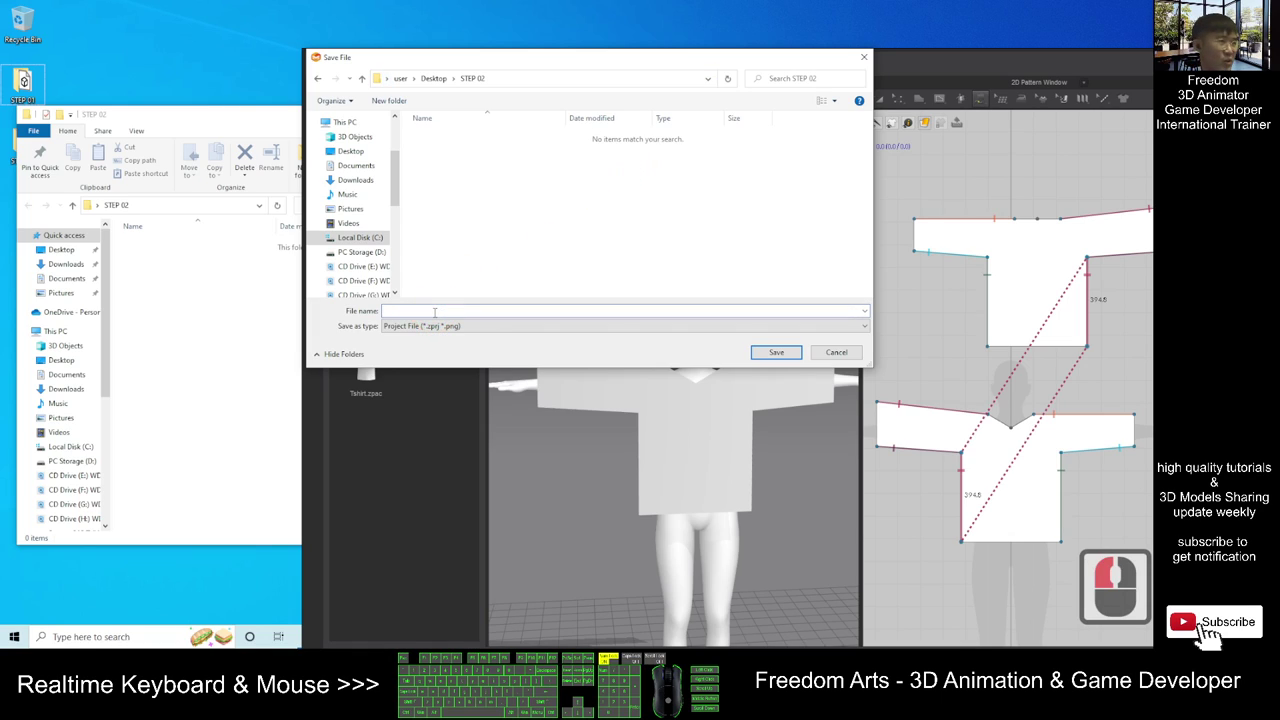
pyautogui.write('shirt01')
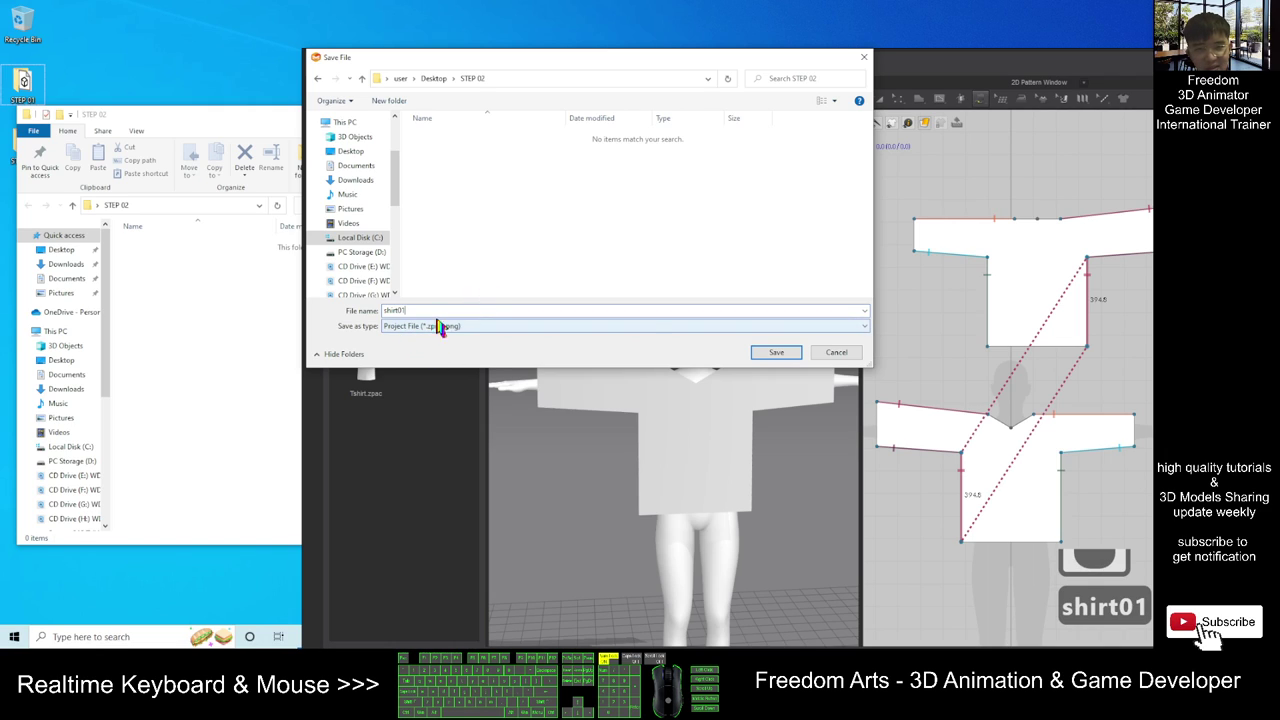
pyautogui.click(781, 354)
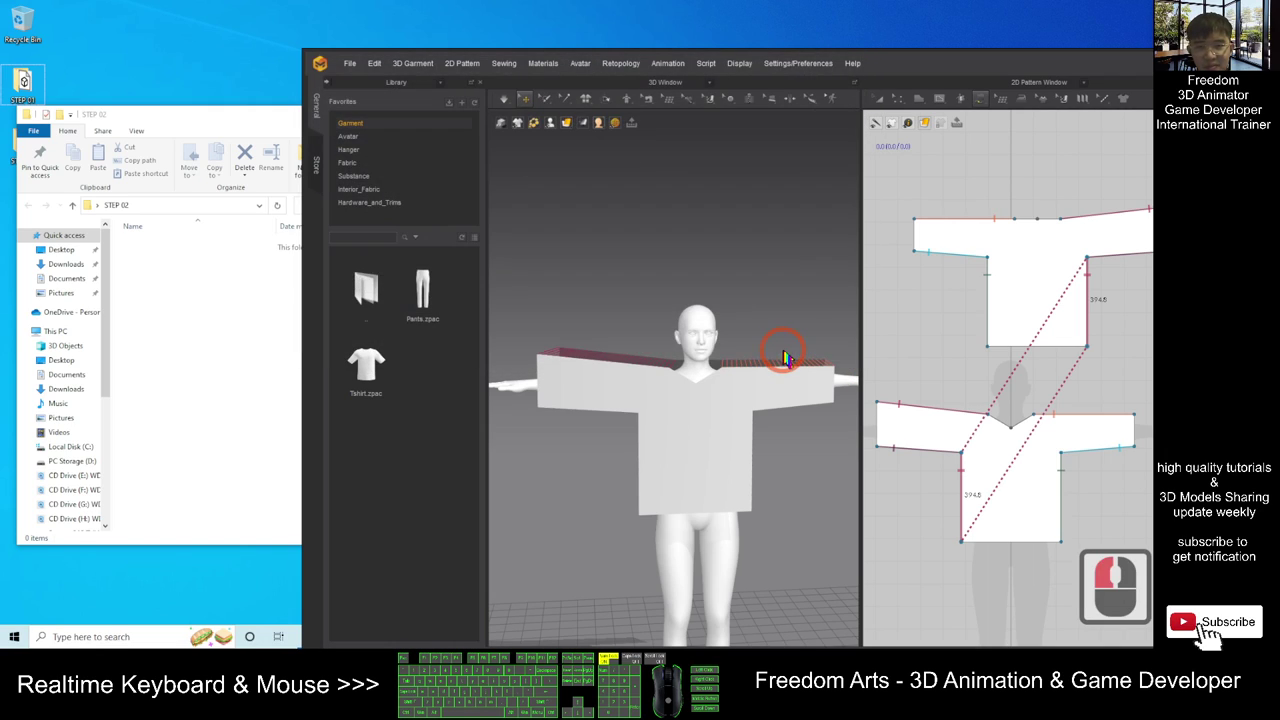
pyautogui.click(196, 313)
pyautogui.rightClick(308, 287)
pyautogui.click(174, 287)
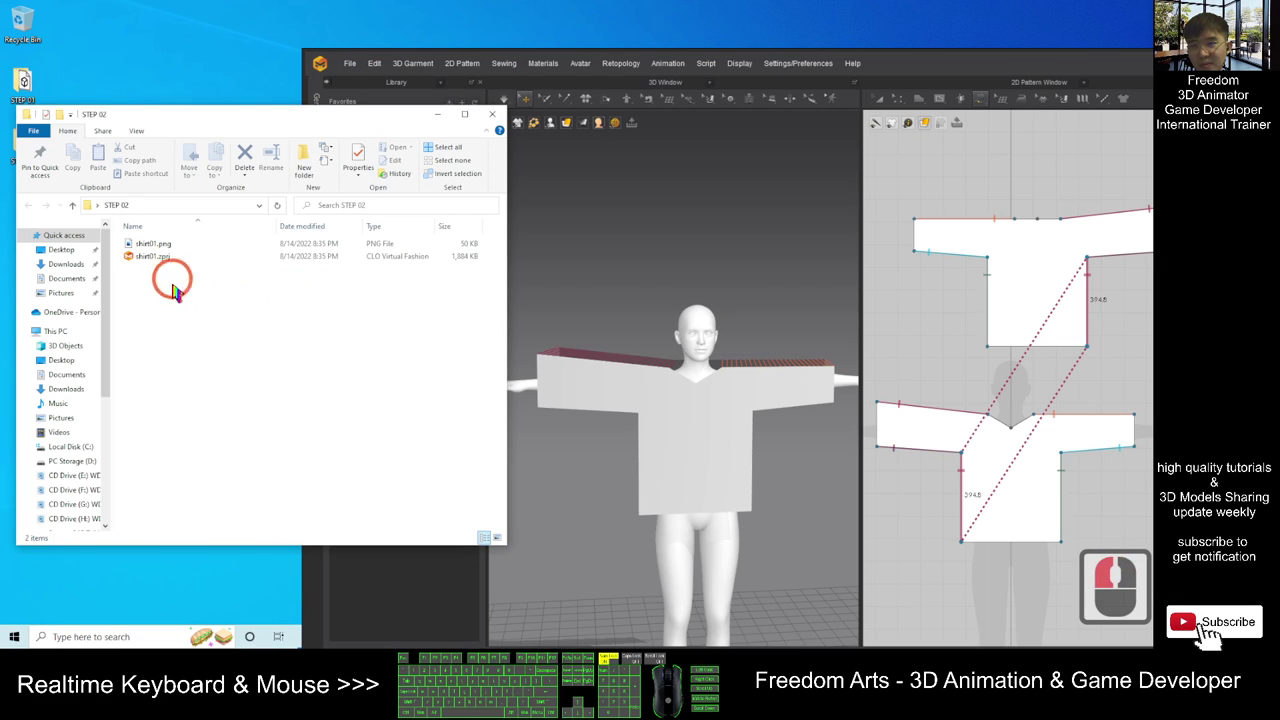
# Try simulating the sewn shirt on the avatar, inspect the drape up close, and undo the simulation.
pyautogui.click(980, 68)
pyautogui.moveTo(980, 68); pyautogui.dragTo(976, 67)
pyautogui.click(502, 97)
pyautogui.click(502, 100)
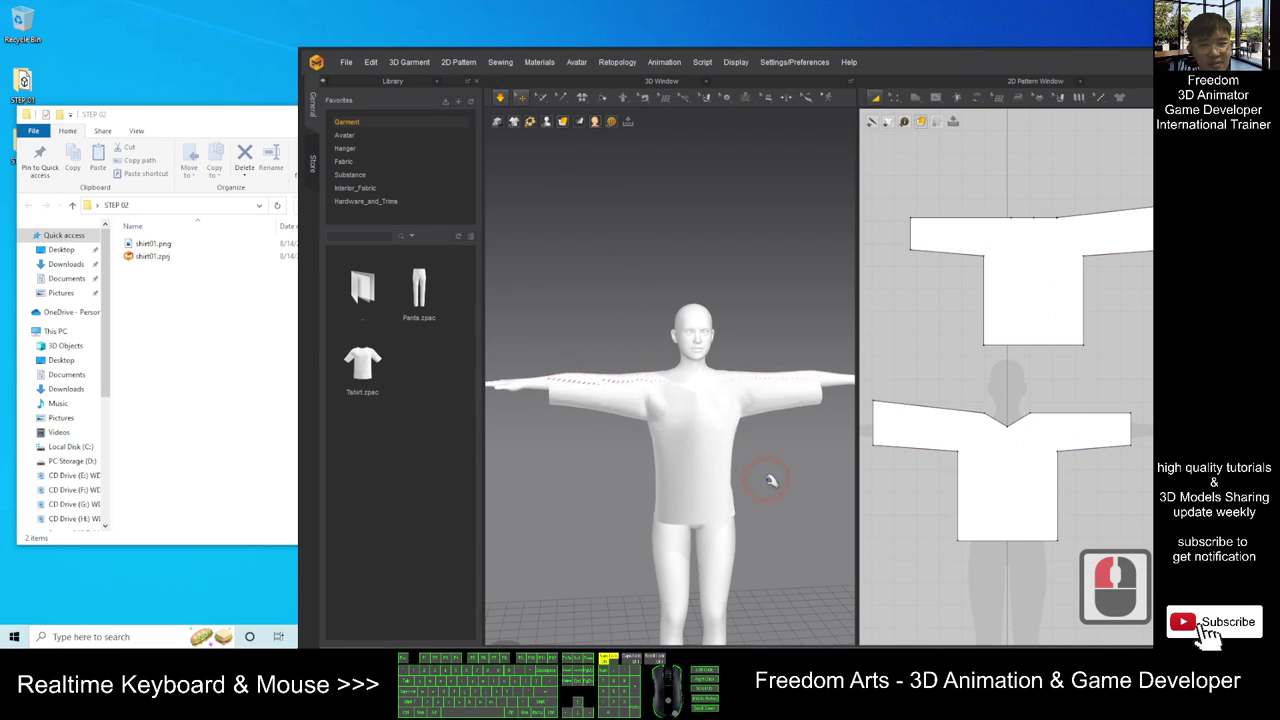
pyautogui.scroll(7, 775, 458)
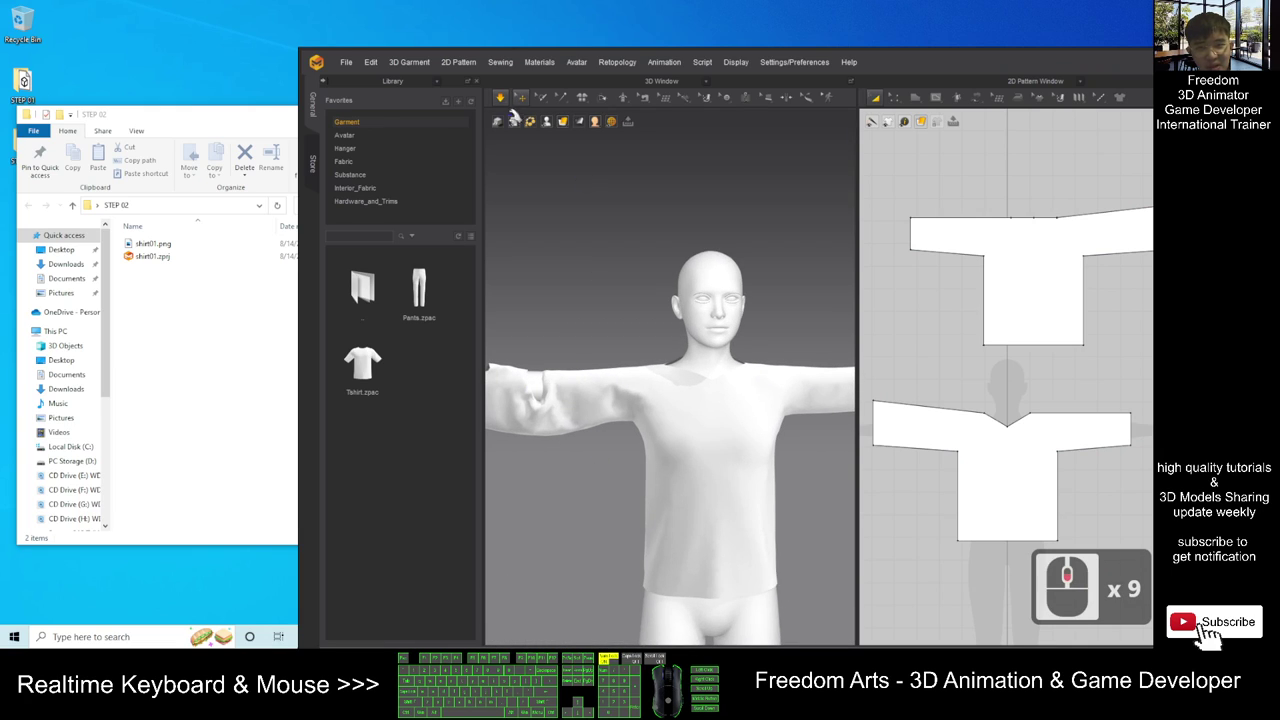
pyautogui.hotkey('ctrl', 'z')
pyautogui.scroll(-13, 700, 343)
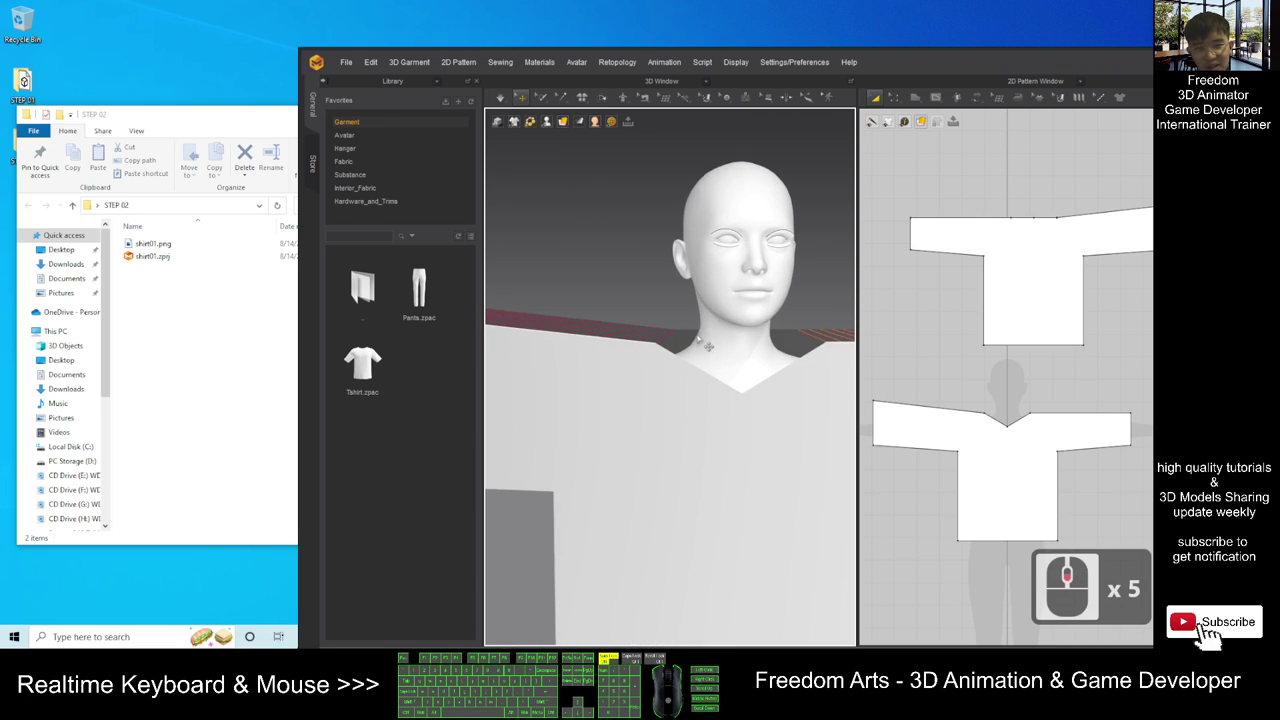
# Rotate the straight-neck back piece slightly, move it closer to the avatar's back, and select the V-neck front piece.
pyautogui.moveTo(570, 488); pyautogui.dragTo(701, 449, button='right')
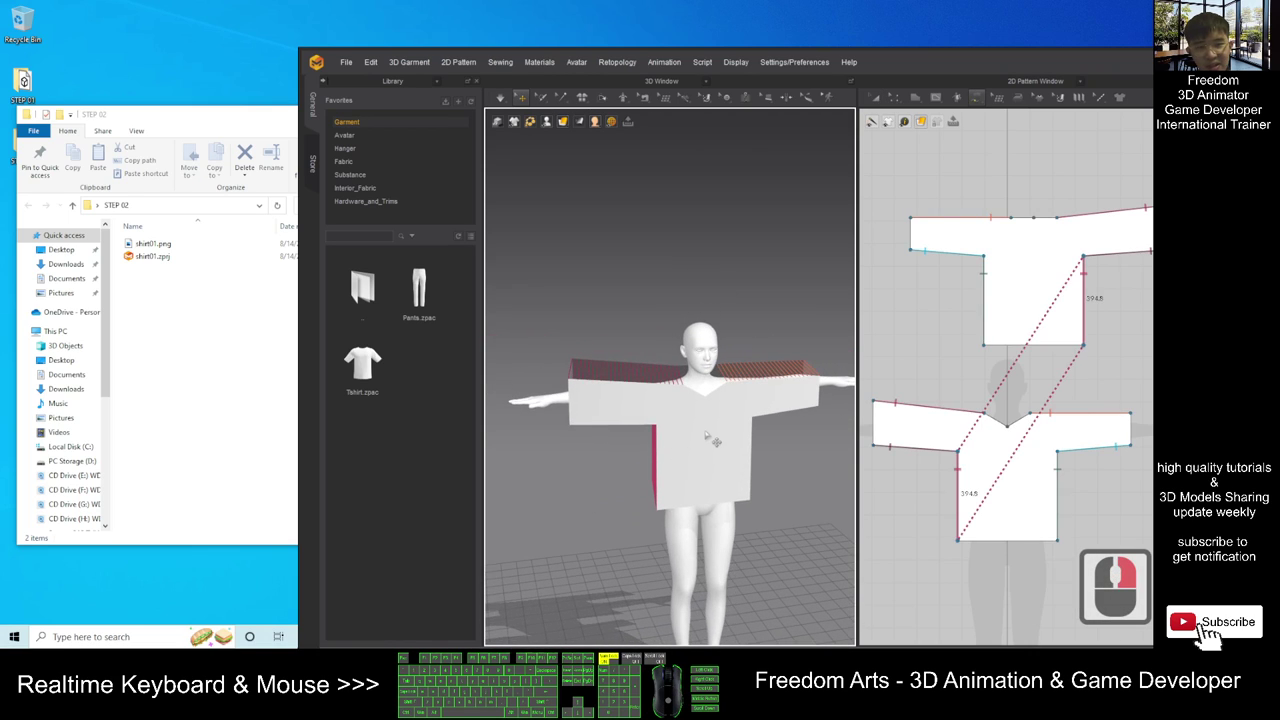
pyautogui.moveTo(818, 478); pyautogui.dragTo(673, 526, button='right')
pyautogui.moveTo(586, 486); pyautogui.dragTo(688, 444, button='right')
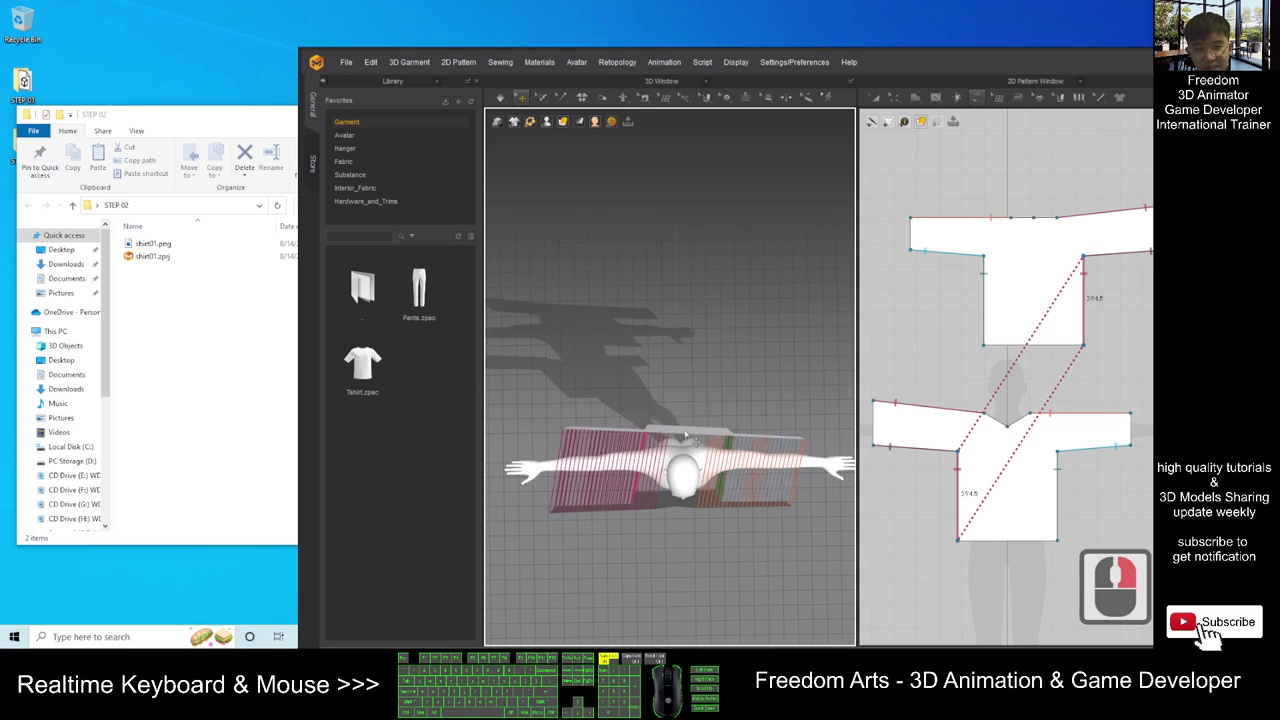
pyautogui.click(688, 436)
pyautogui.moveTo(727, 407); pyautogui.dragTo(715, 432)
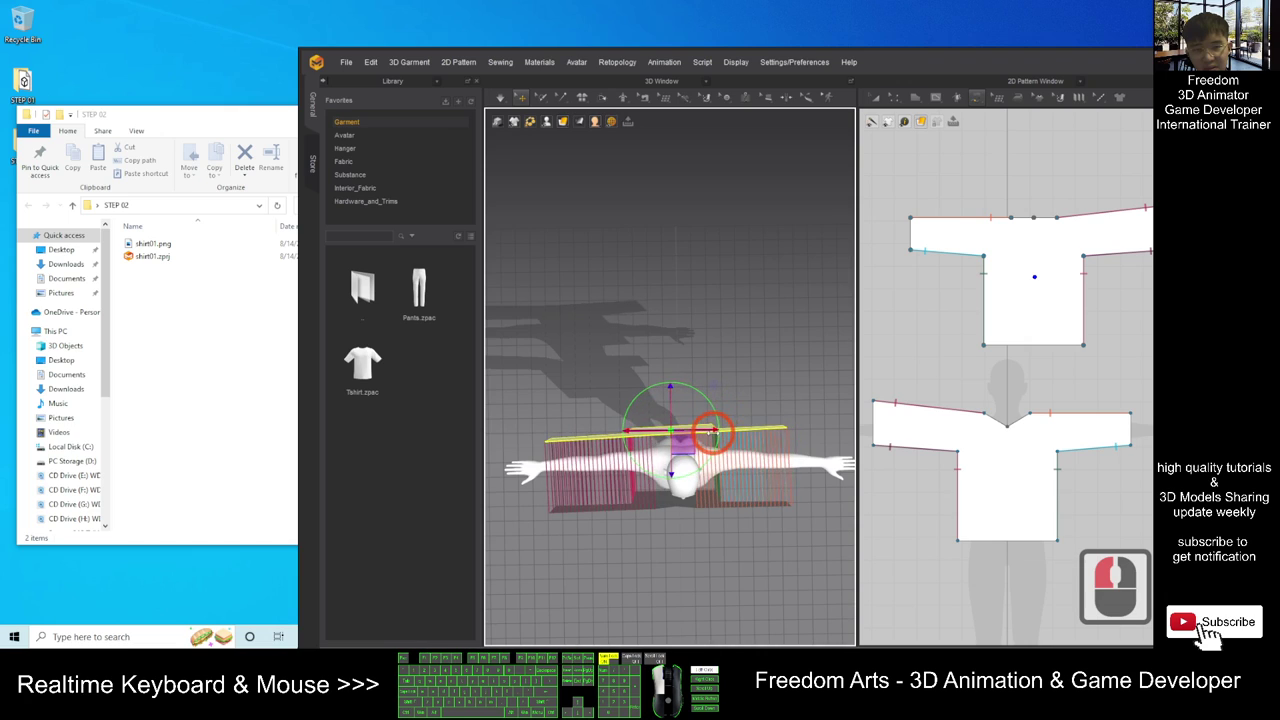
pyautogui.scroll(5, 737, 404)
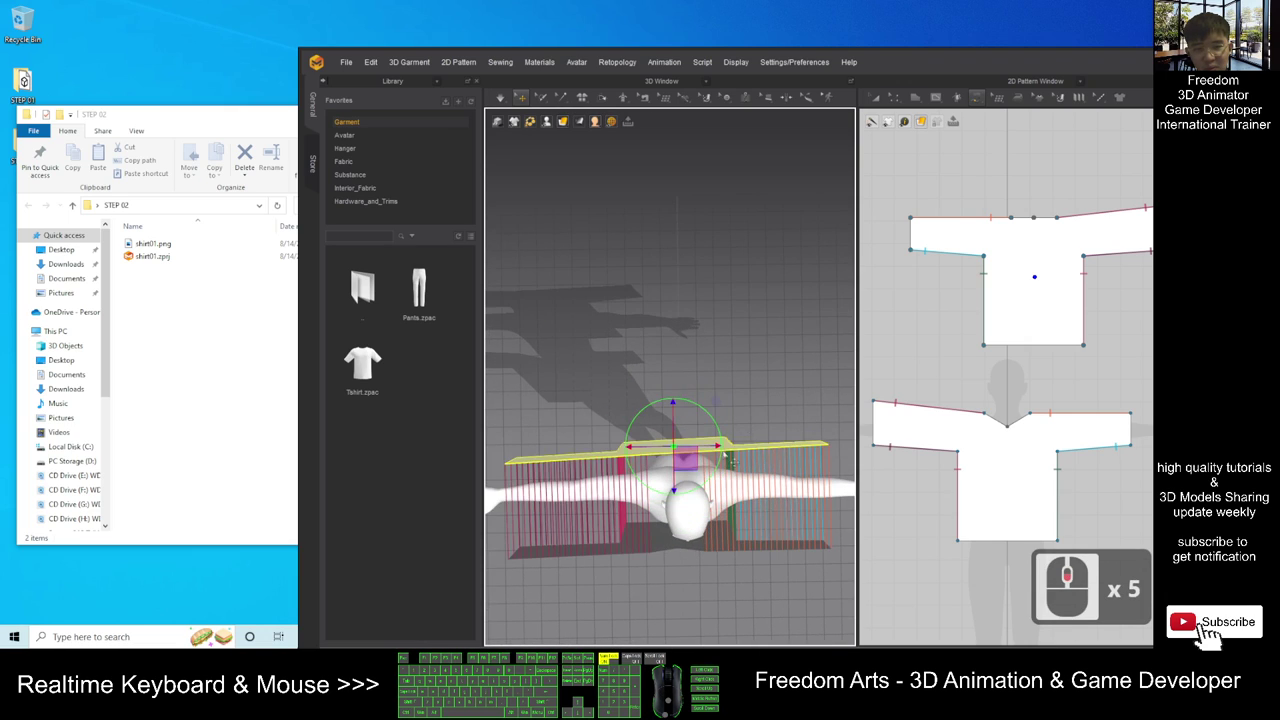
pyautogui.moveTo(693, 568); pyautogui.dragTo(705, 437, button='right')
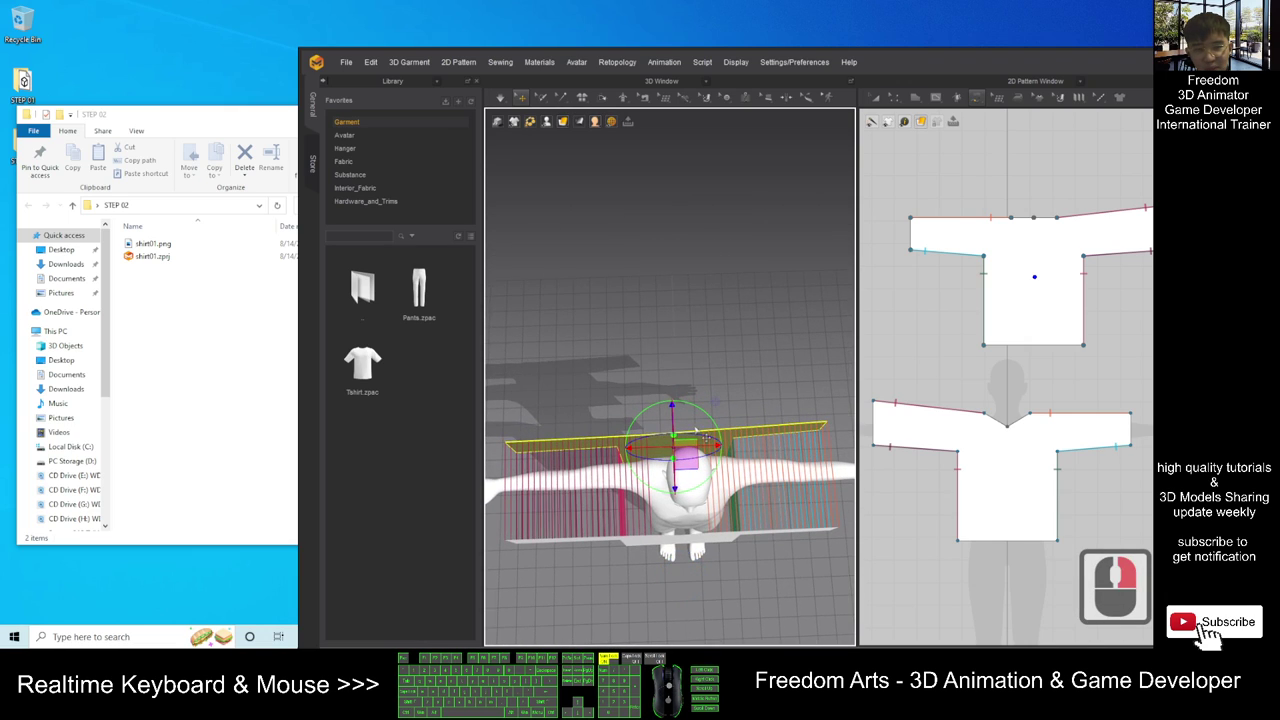
pyautogui.moveTo(674, 405); pyautogui.dragTo(722, 491)
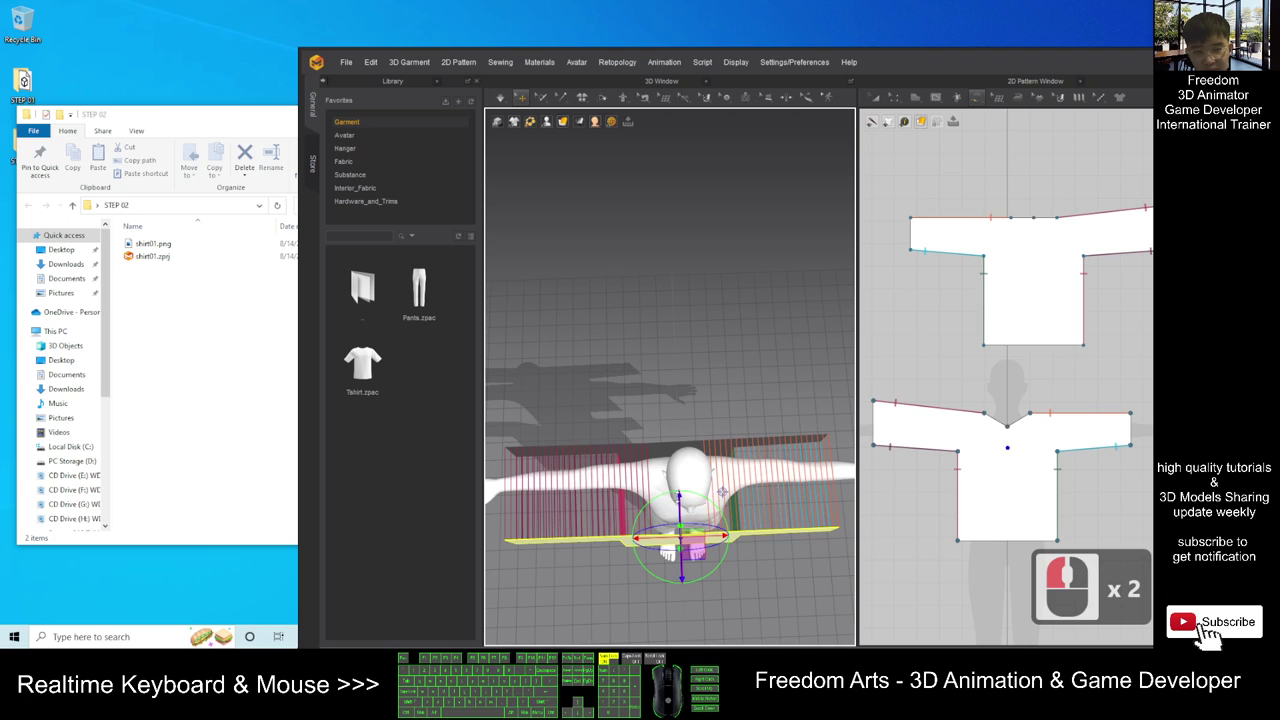
# Move the V-neck front piece closer to the avatar's chest.
pyautogui.moveTo(758, 587); pyautogui.dragTo(660, 506, button='right')
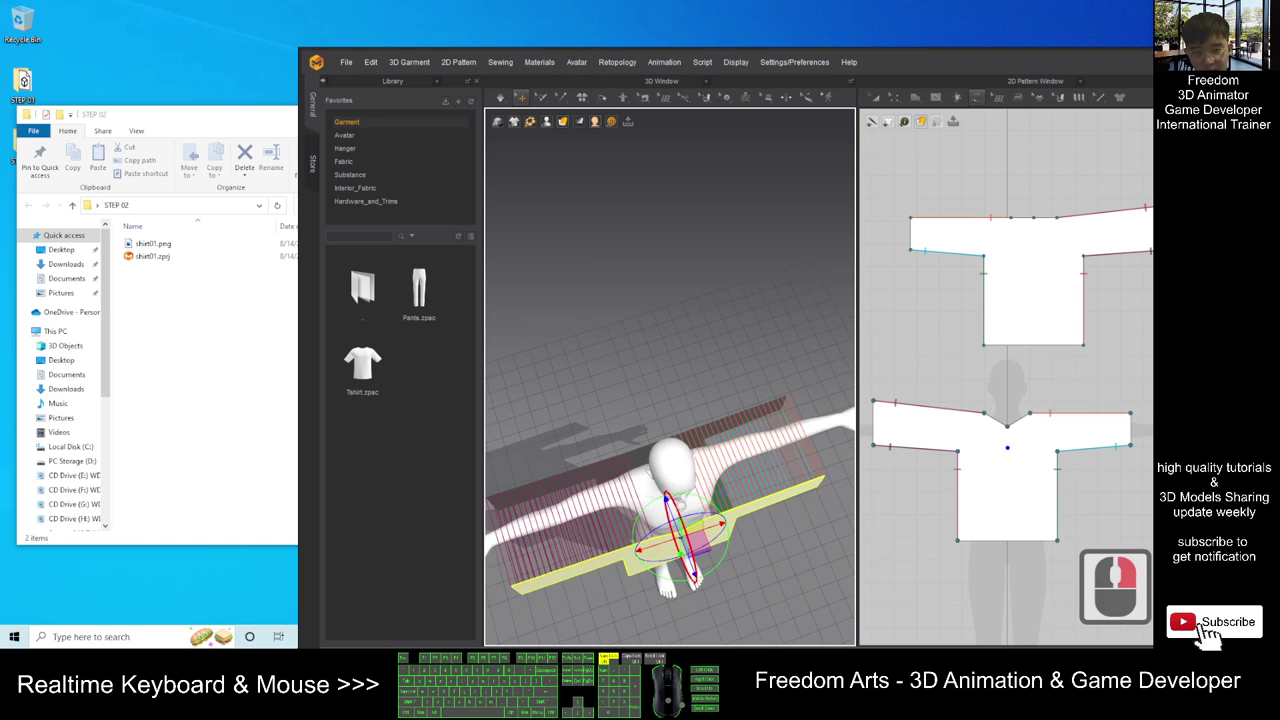
pyautogui.moveTo(666, 499)
pyautogui.mouseDown()
pyautogui.moveTo(655, 476)
pyautogui.moveTo(660, 486)
pyautogui.mouseUp()
pyautogui.moveTo(775, 590); pyautogui.dragTo(766, 266, button='right')
# Try simulating the shirt with Normal (Default) quality, inspect the drape from several angles, and undo the simulation.
pyautogui.click(500, 98)
pyautogui.click(530, 137)
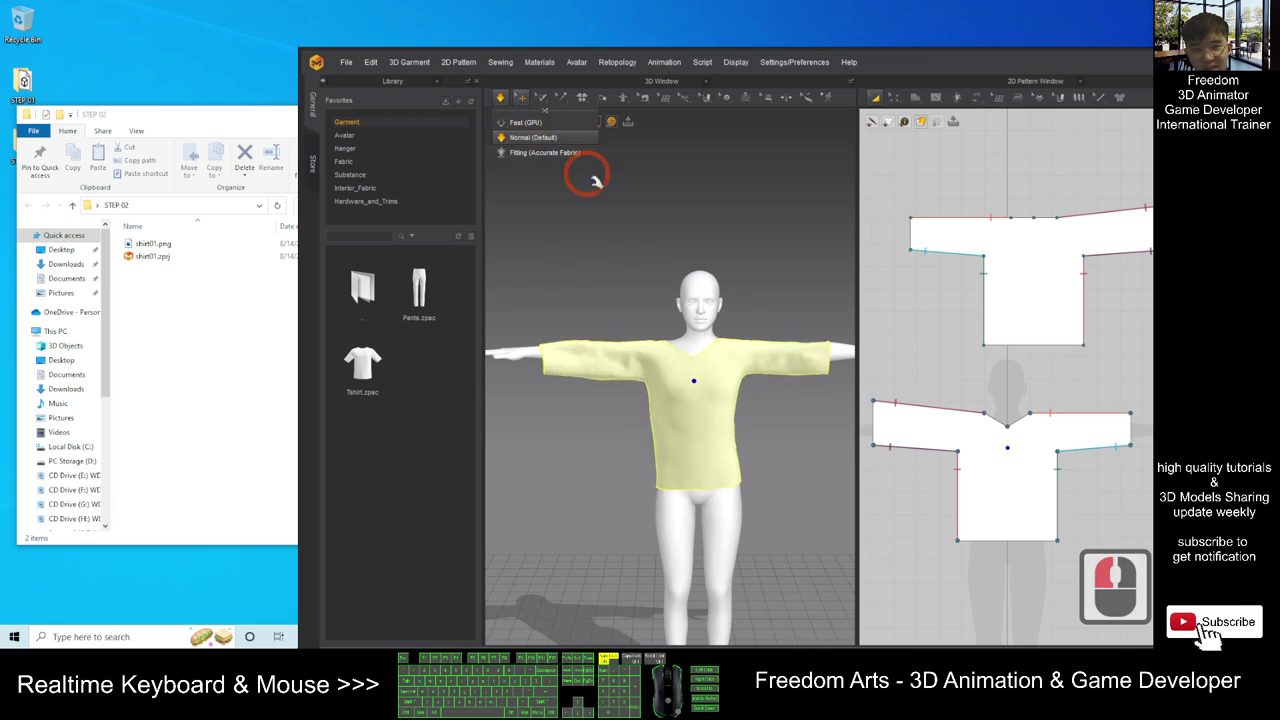
pyautogui.moveTo(603, 292); pyautogui.dragTo(531, 365, button='right')
pyautogui.moveTo(771, 383); pyautogui.dragTo(584, 317, button='right')
pyautogui.scroll(-3, 697, 326)
pyautogui.scroll(15, 695, 325)
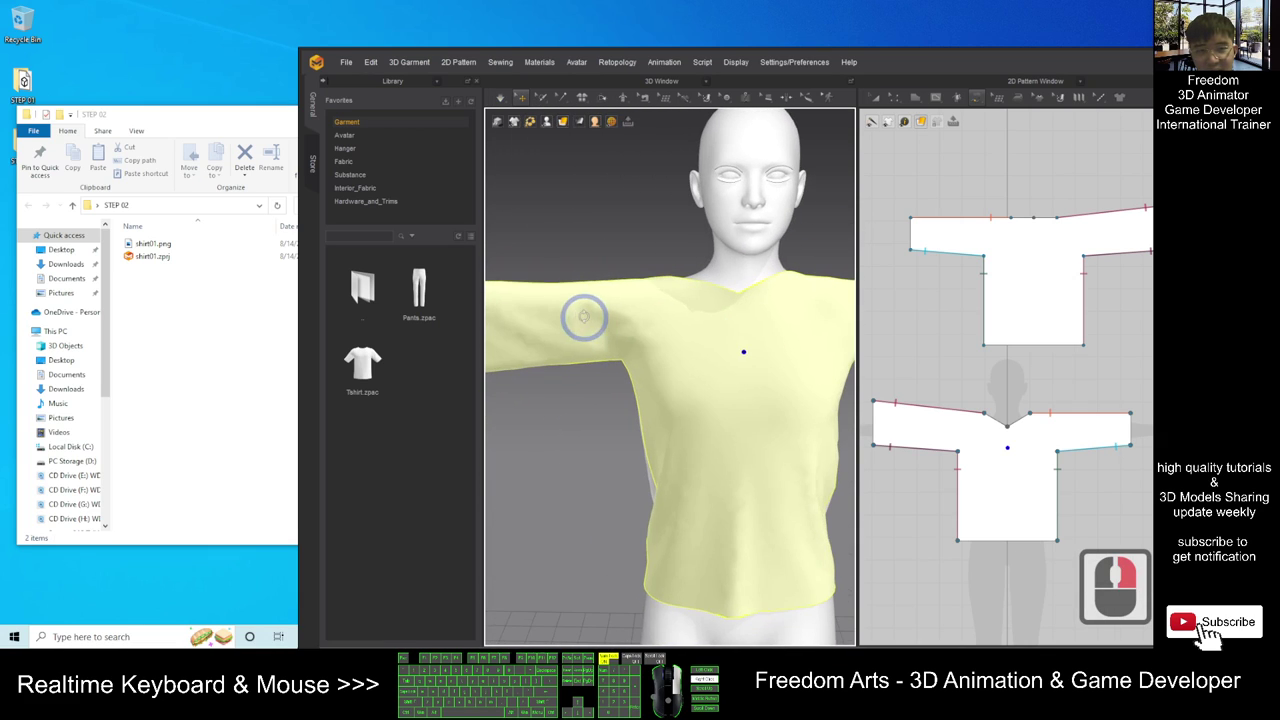
pyautogui.moveTo(601, 400); pyautogui.dragTo(636, 330, button='right')
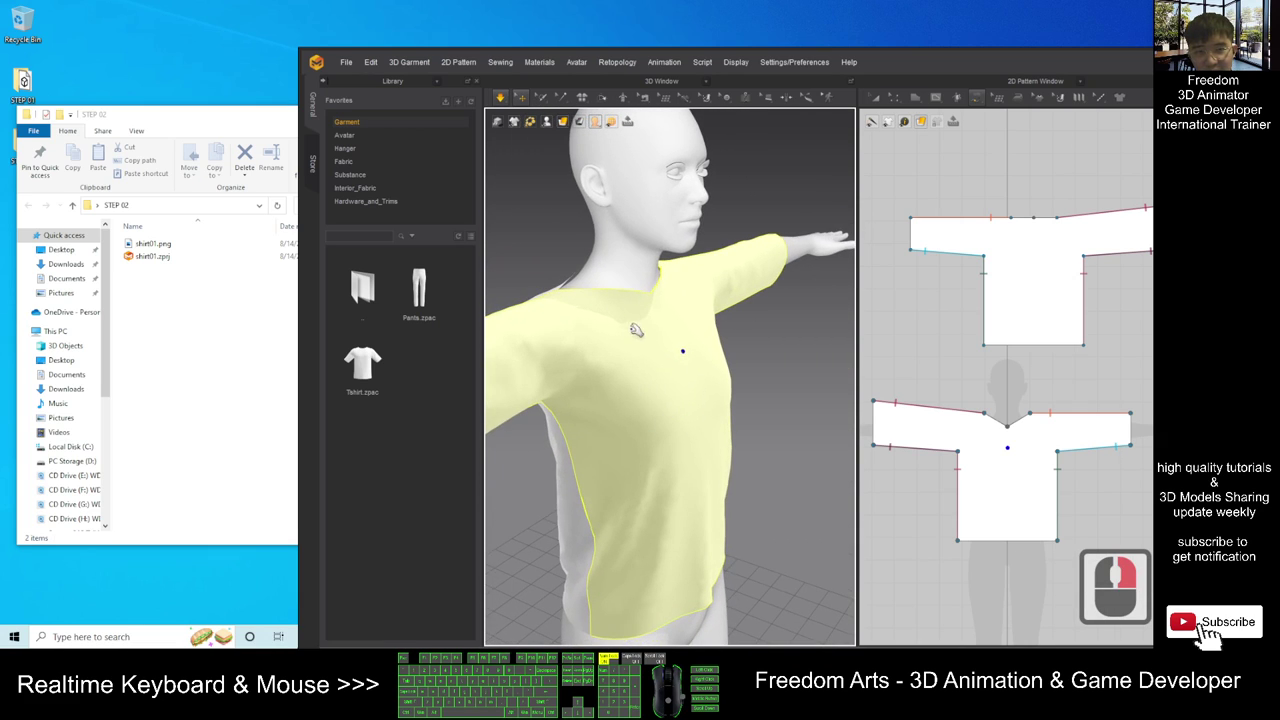
pyautogui.moveTo(833, 421); pyautogui.dragTo(517, 123, button='right')
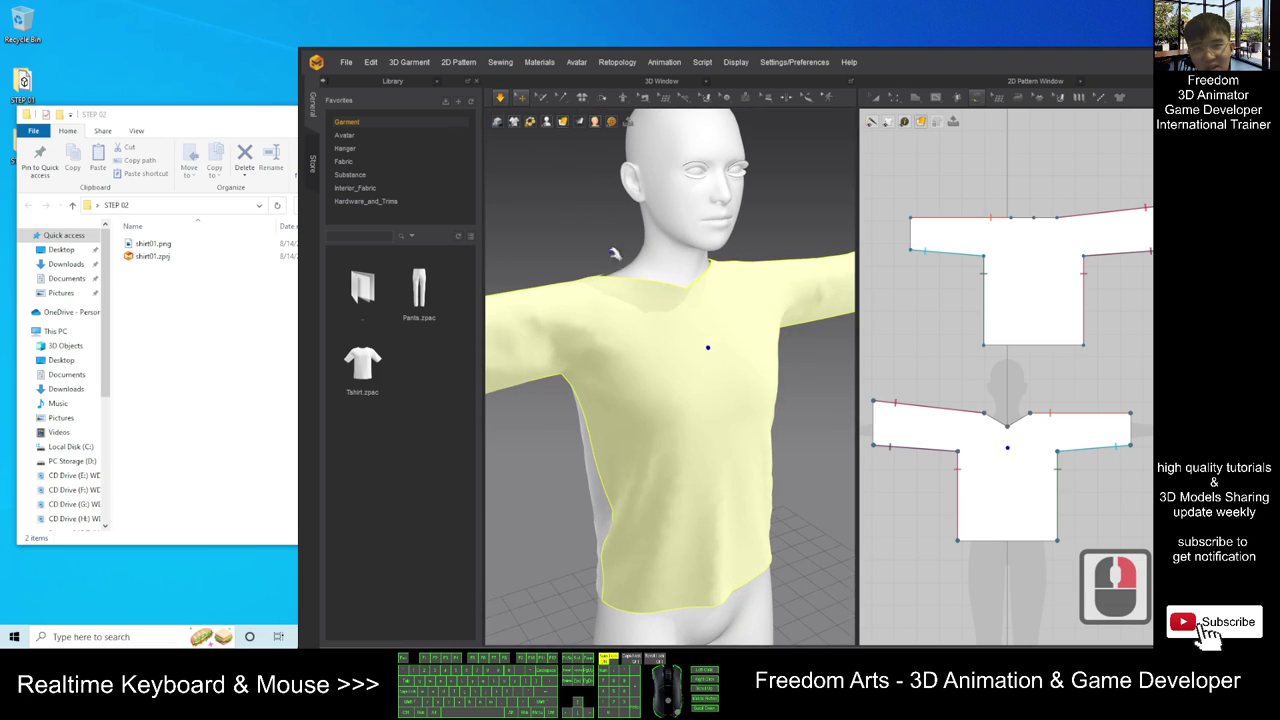
pyautogui.hotkey('ctrl', 'z')
# Raise the V-neck front piece slightly on the avatar and select the straight-neck back piece for positioning.
pyautogui.scroll(-13, 740, 385)
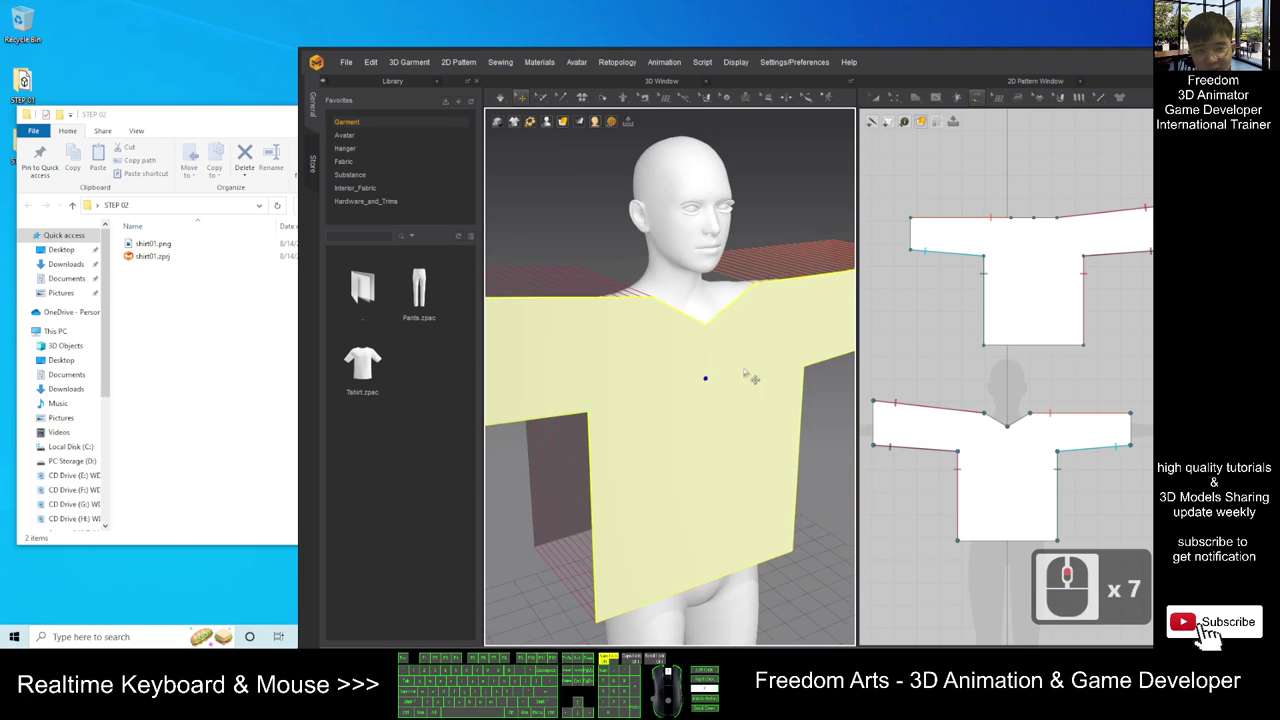
pyautogui.click(710, 405)
pyautogui.moveTo(701, 365); pyautogui.dragTo(701, 358)
pyautogui.moveTo(568, 431); pyautogui.dragTo(745, 428, button='right')
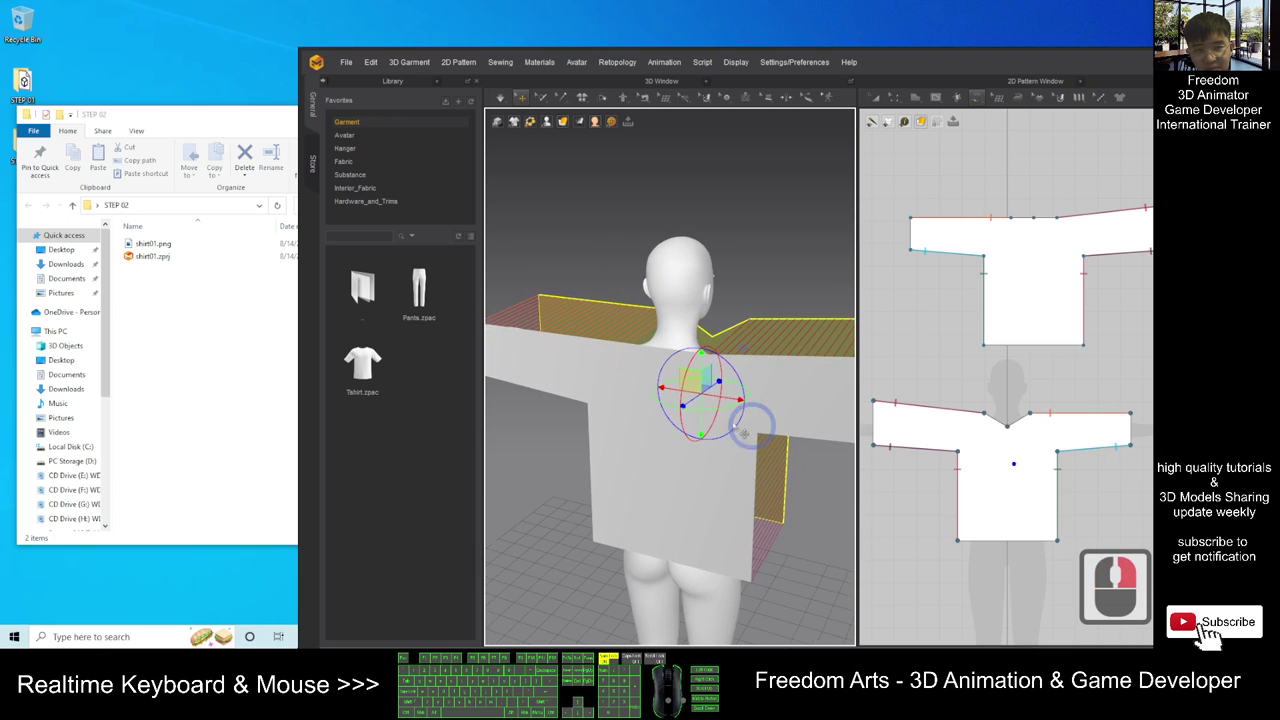
pyautogui.click(666, 364)
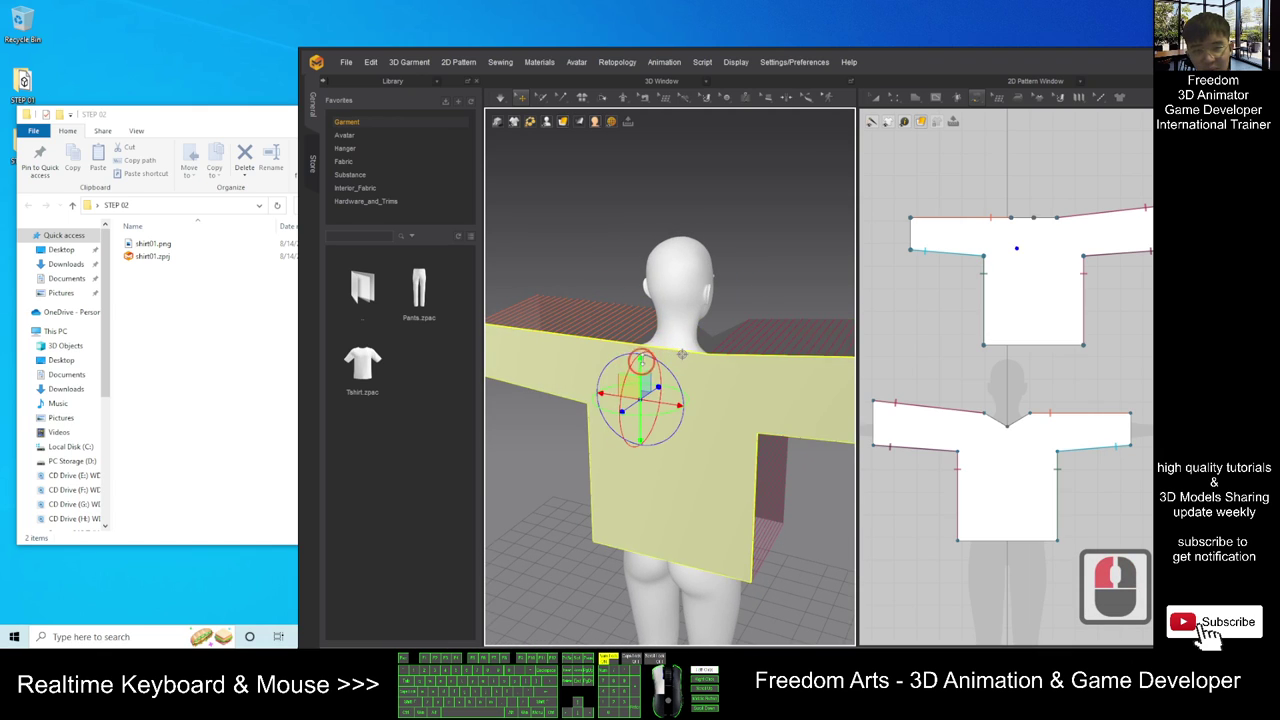
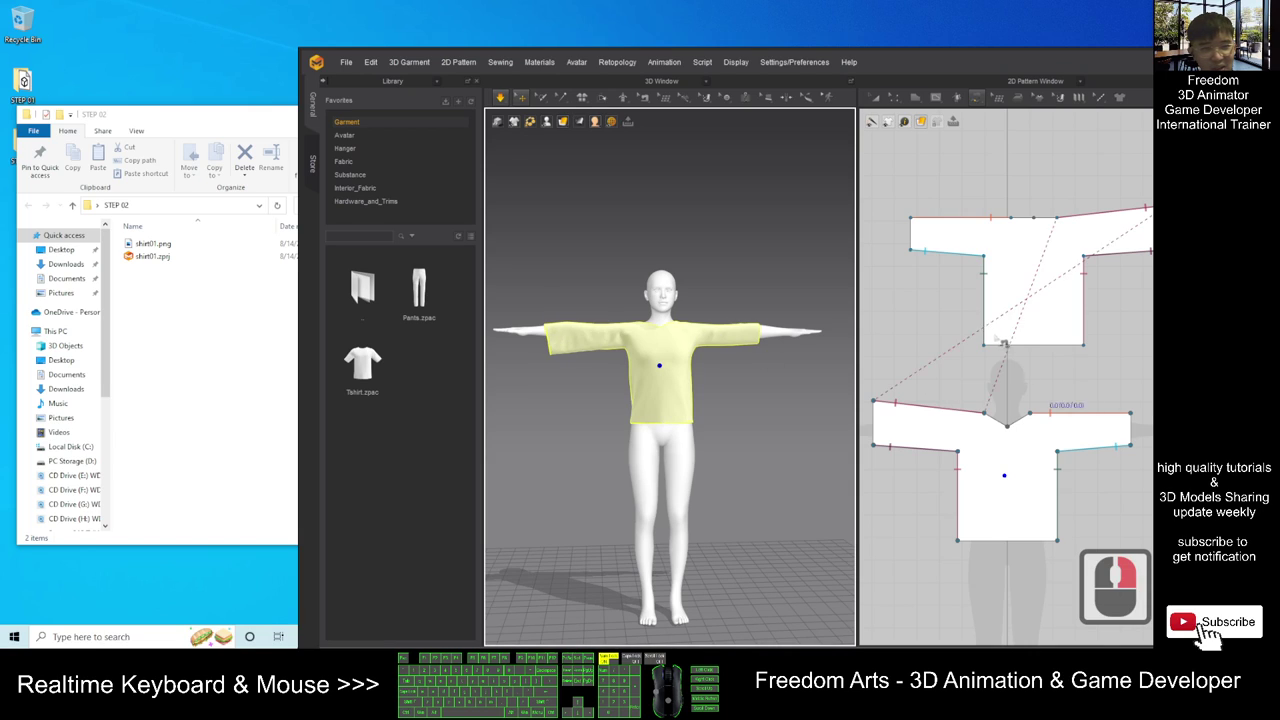
# Undo the shirt simulation to restore the flat pattern pieces, and undo the seam start at the V-neck piece's sleeve corner.
pyautogui.scroll(-4, 1008, 347)
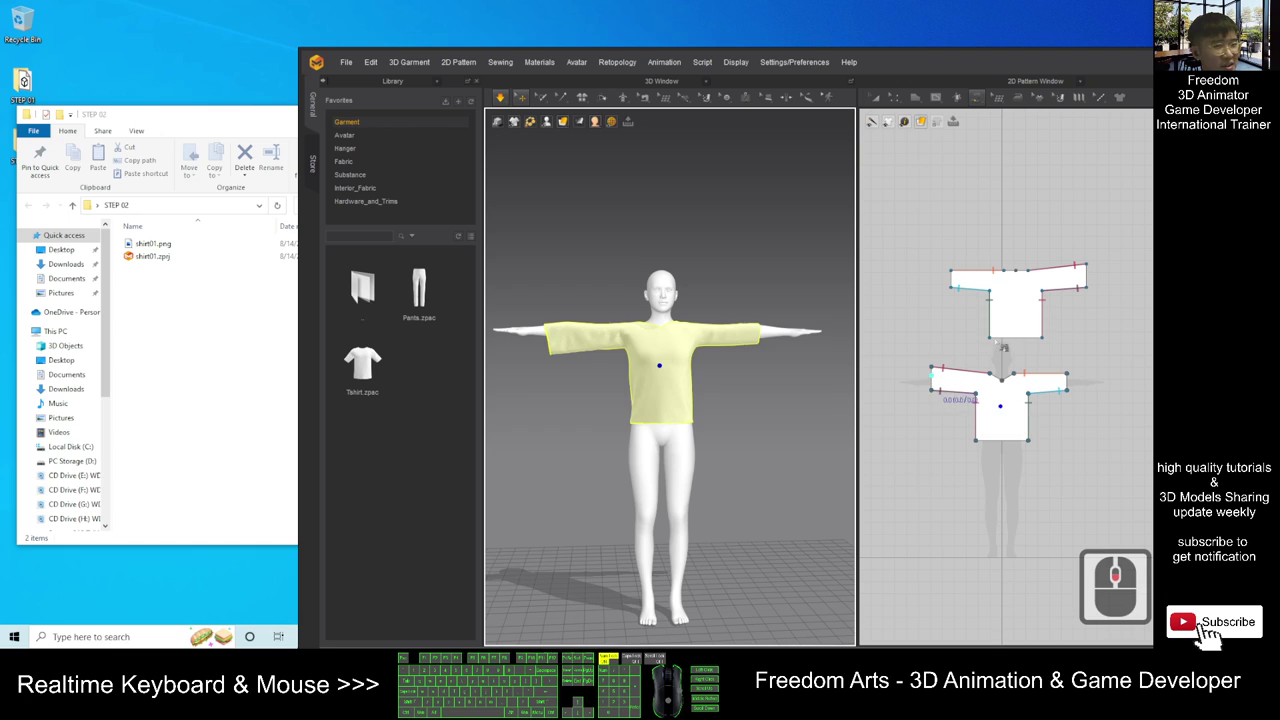
pyautogui.scroll(8, 990, 362)
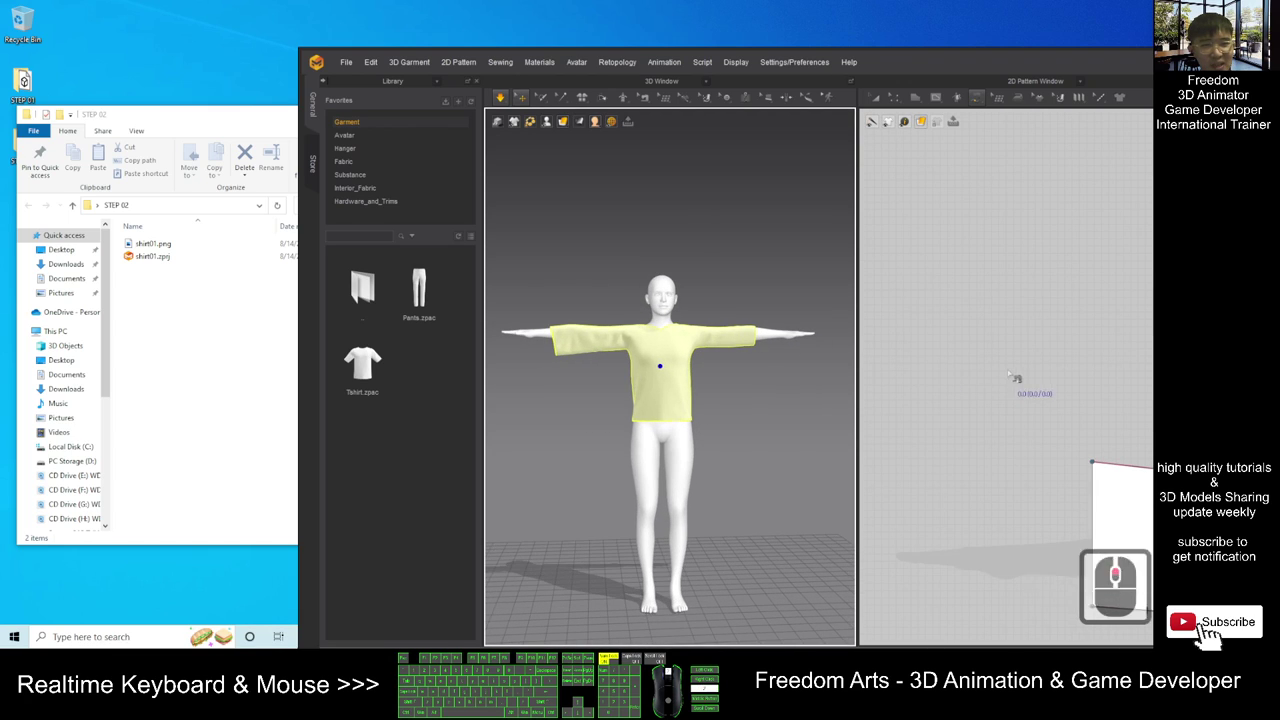
pyautogui.scroll(-8, 1010, 360)
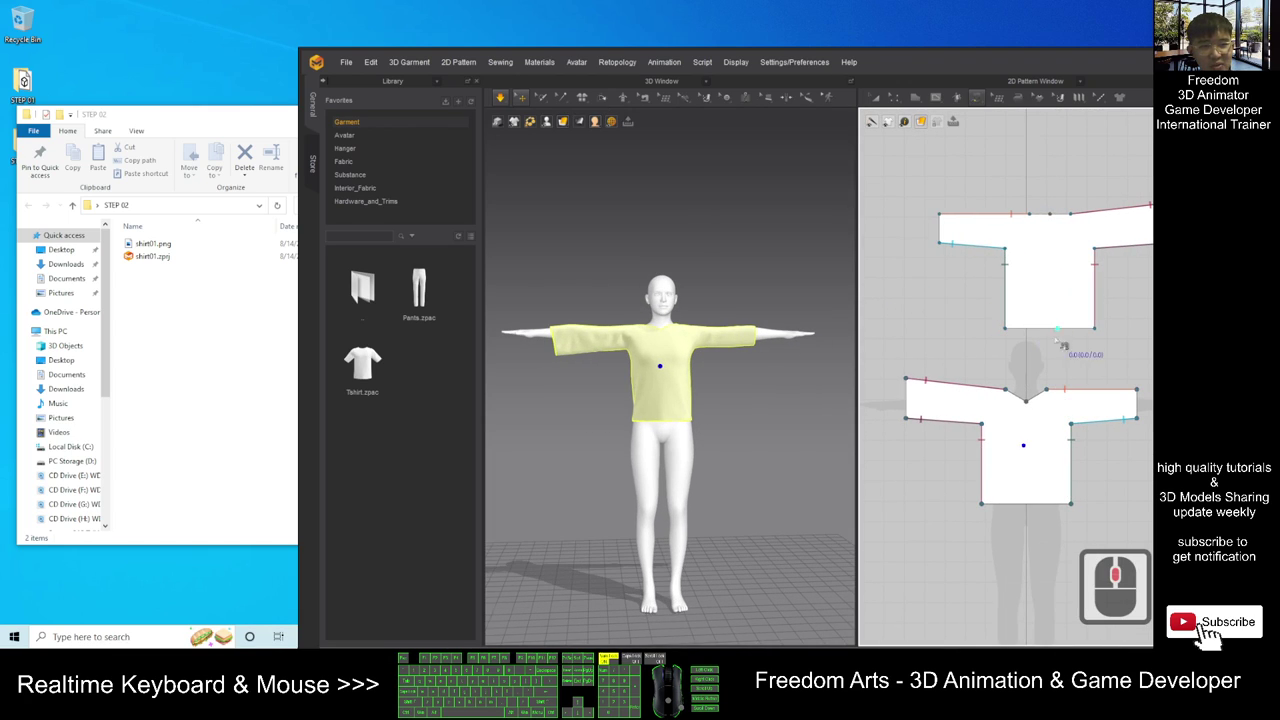
pyautogui.scroll(-5, 1052, 354)
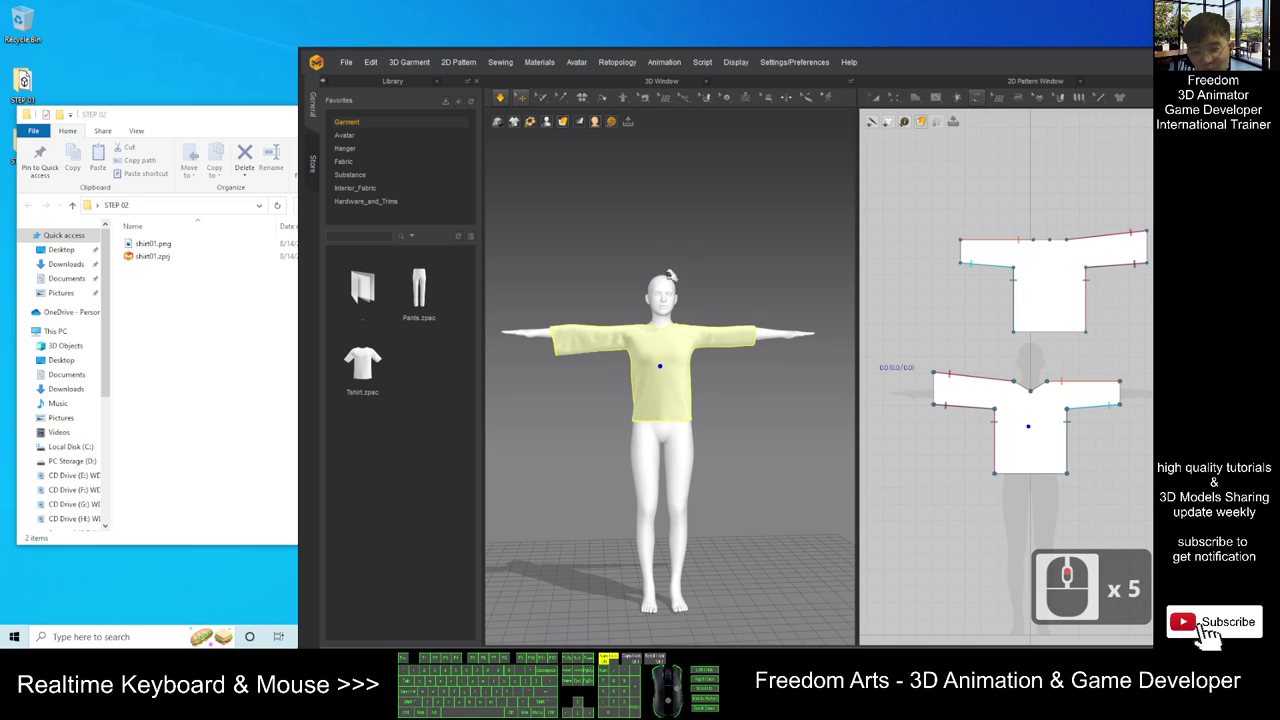
pyautogui.hotkey('ctrl', 'z')
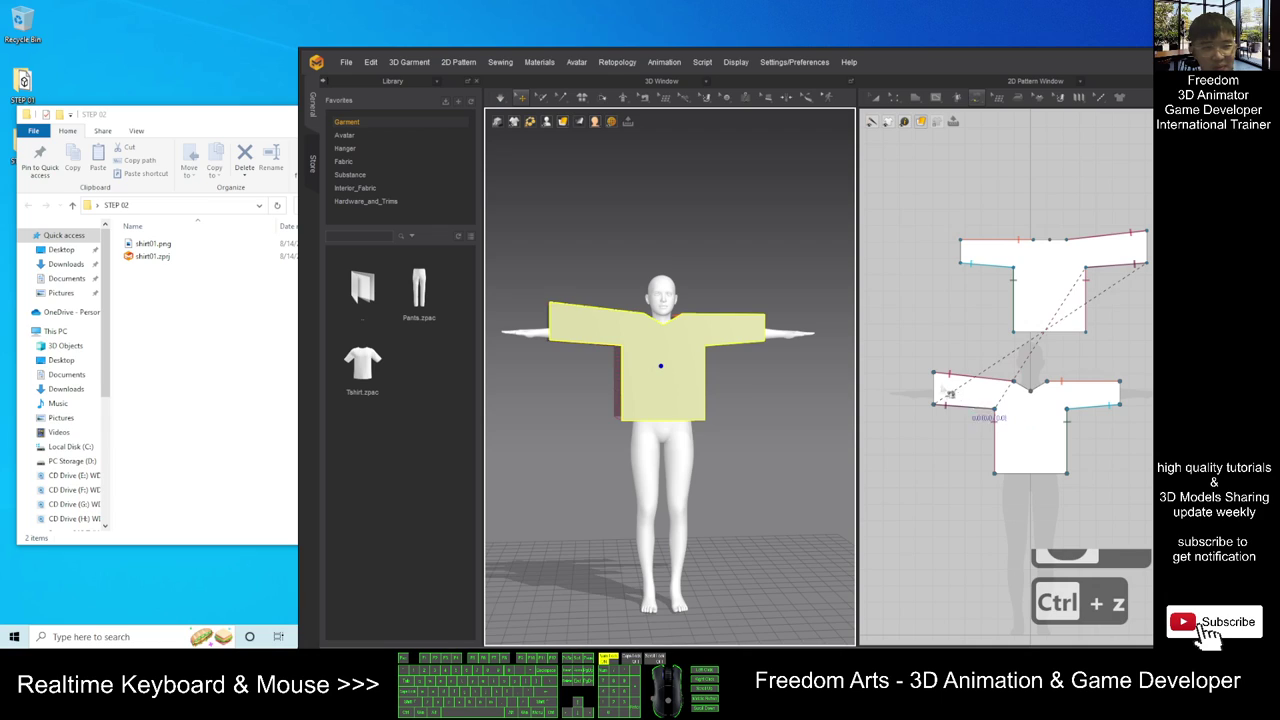
pyautogui.click(932, 376)
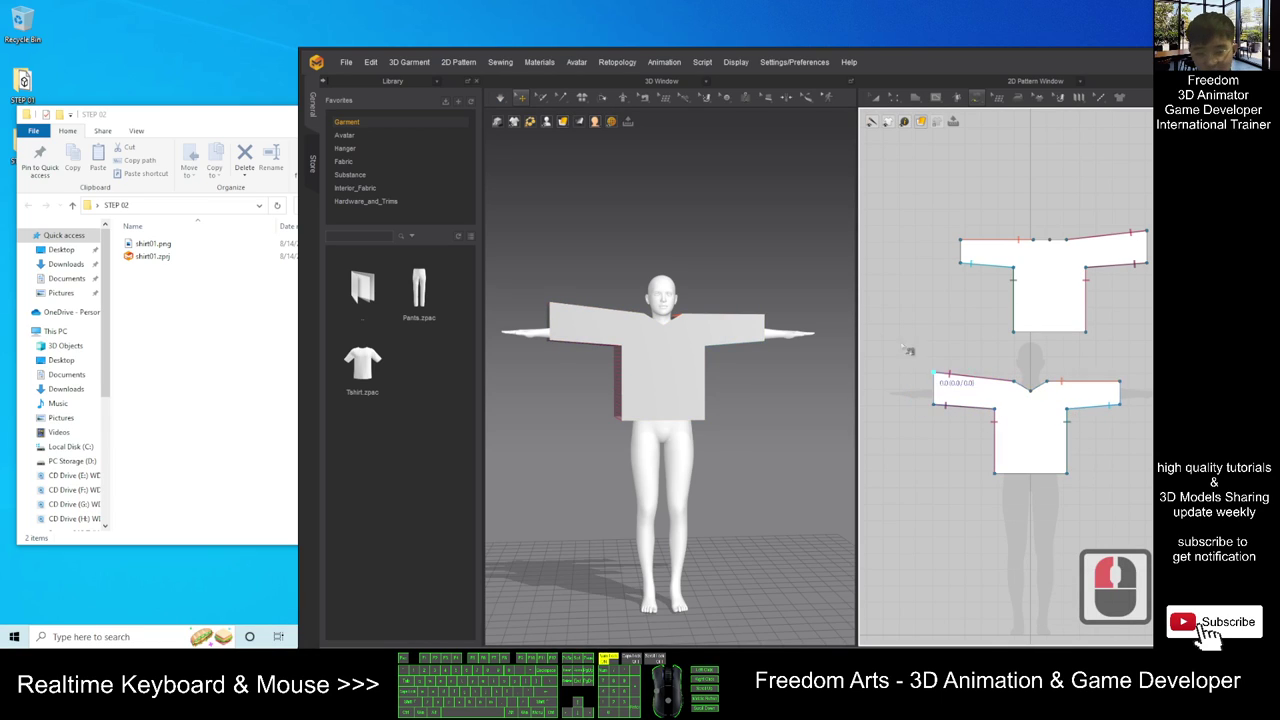
pyautogui.hotkey('ctrl', 'z')
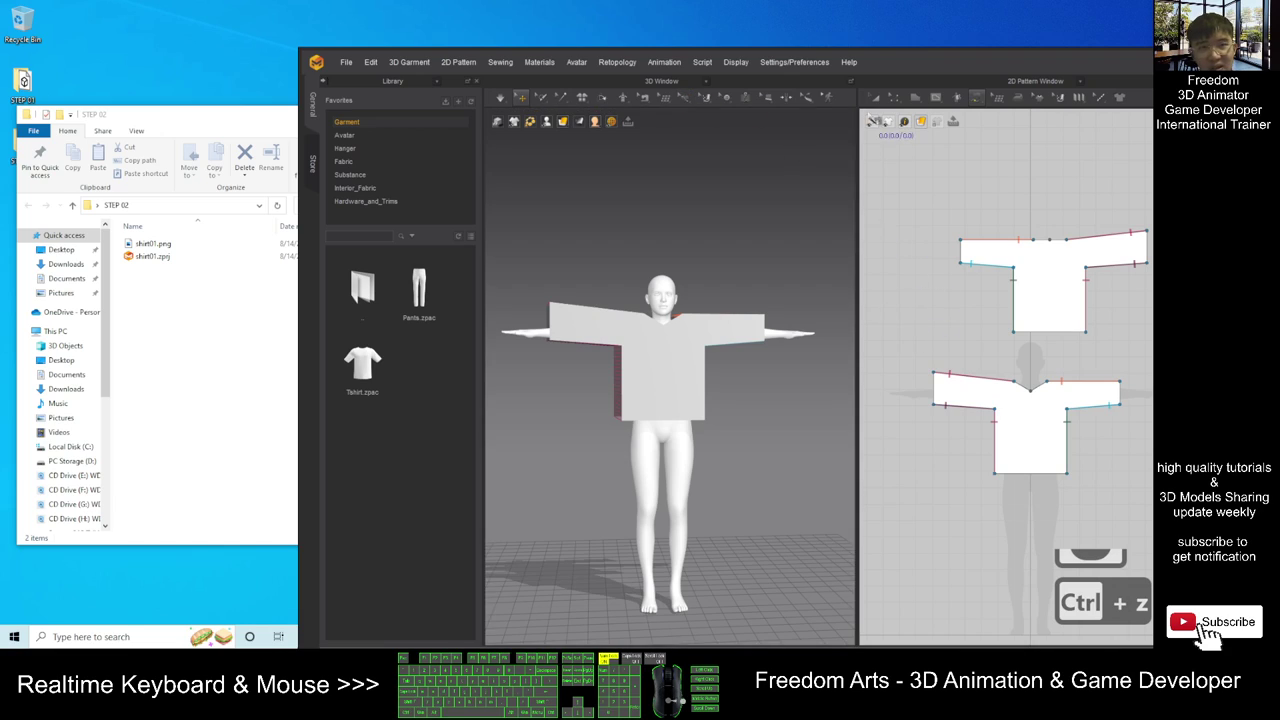
# Lower the outer top corner of the V-neck front piece's slanted sleeve to about the shoulder line with Edit Pattern.
pyautogui.click(894, 98)
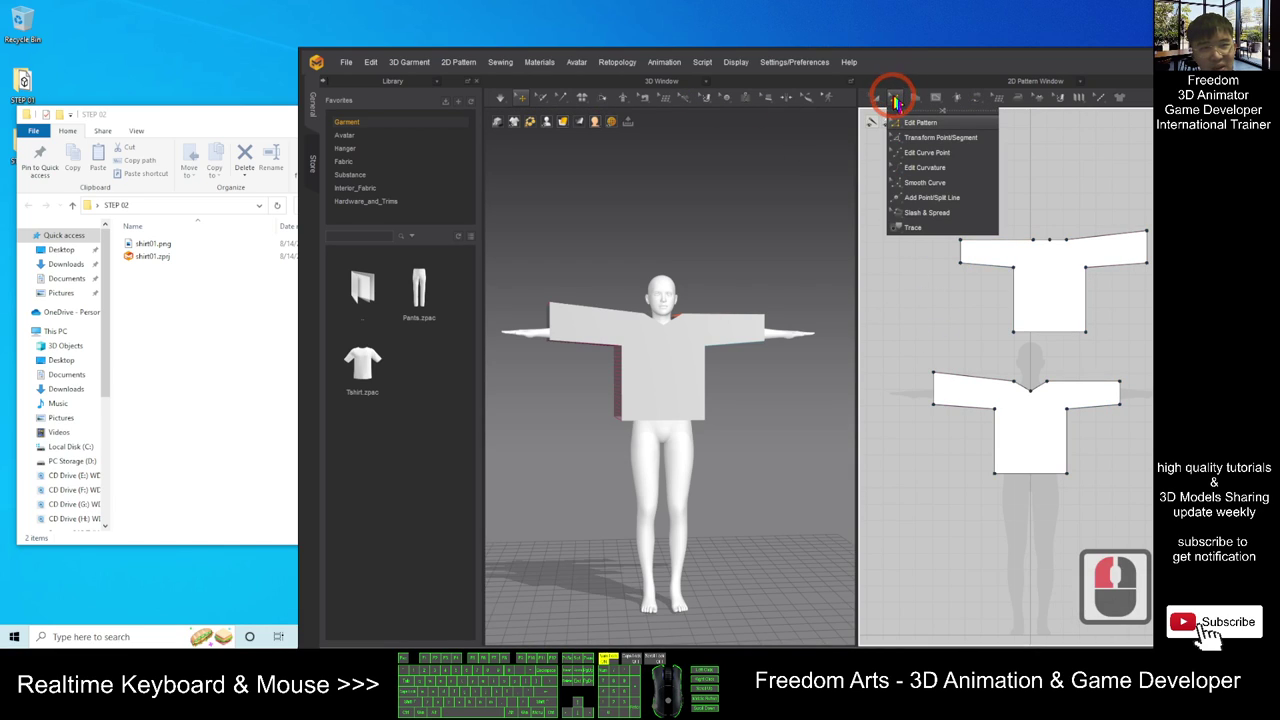
pyautogui.click(933, 372)
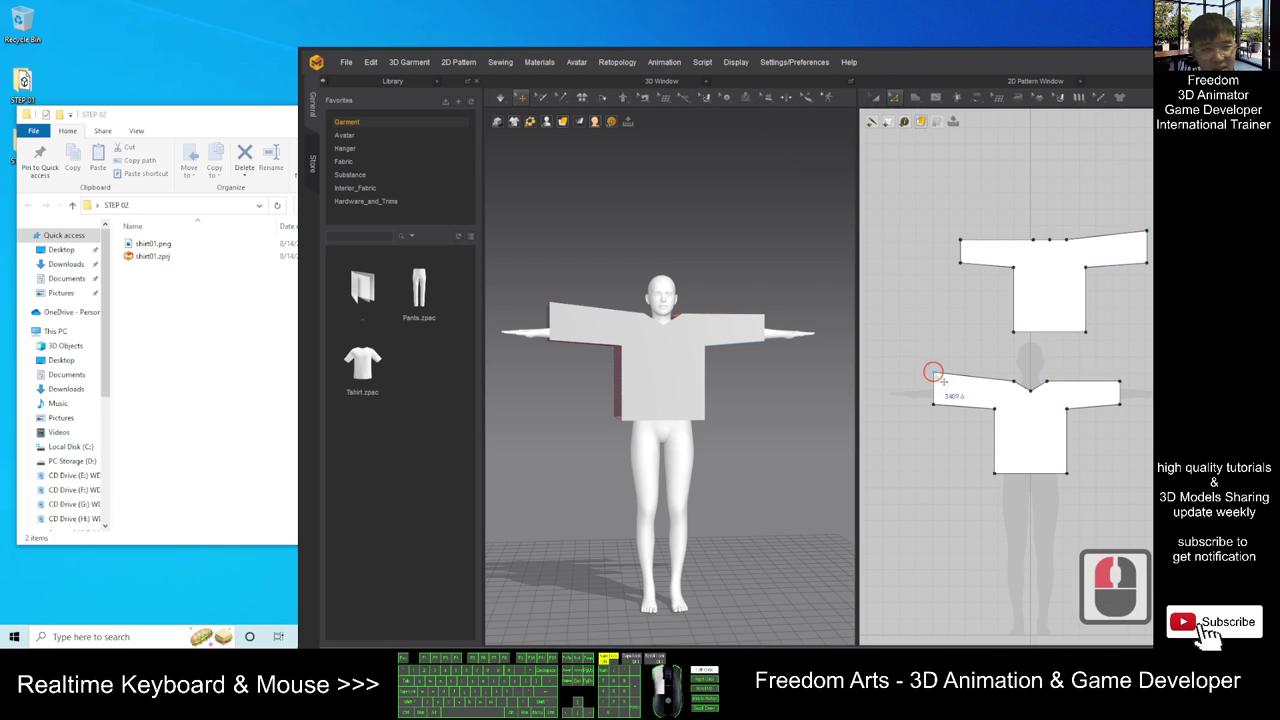
pyautogui.click(936, 381)
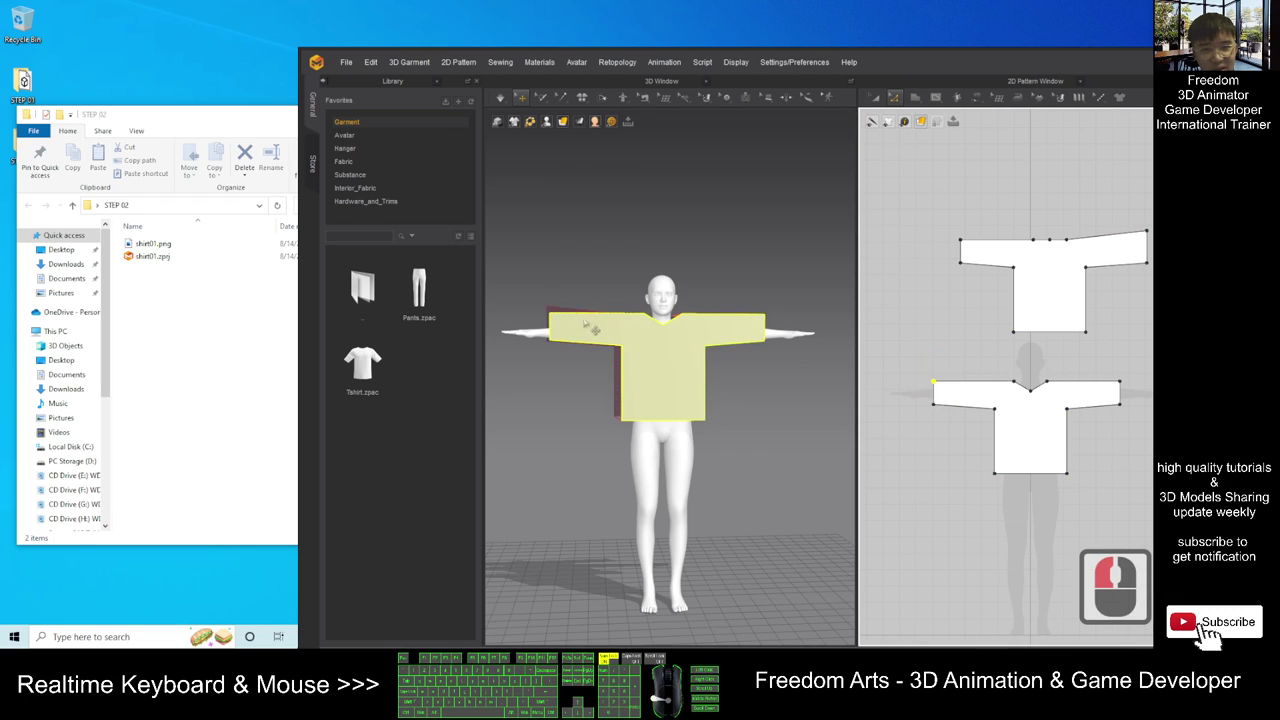
pyautogui.moveTo(934, 382); pyautogui.dragTo(931, 384)
pyautogui.click(946, 343)
pyautogui.click(563, 234)
# Try simulating the shirt with the lowered front sleeve corner, and undo the simulation.
pyautogui.click(500, 97)
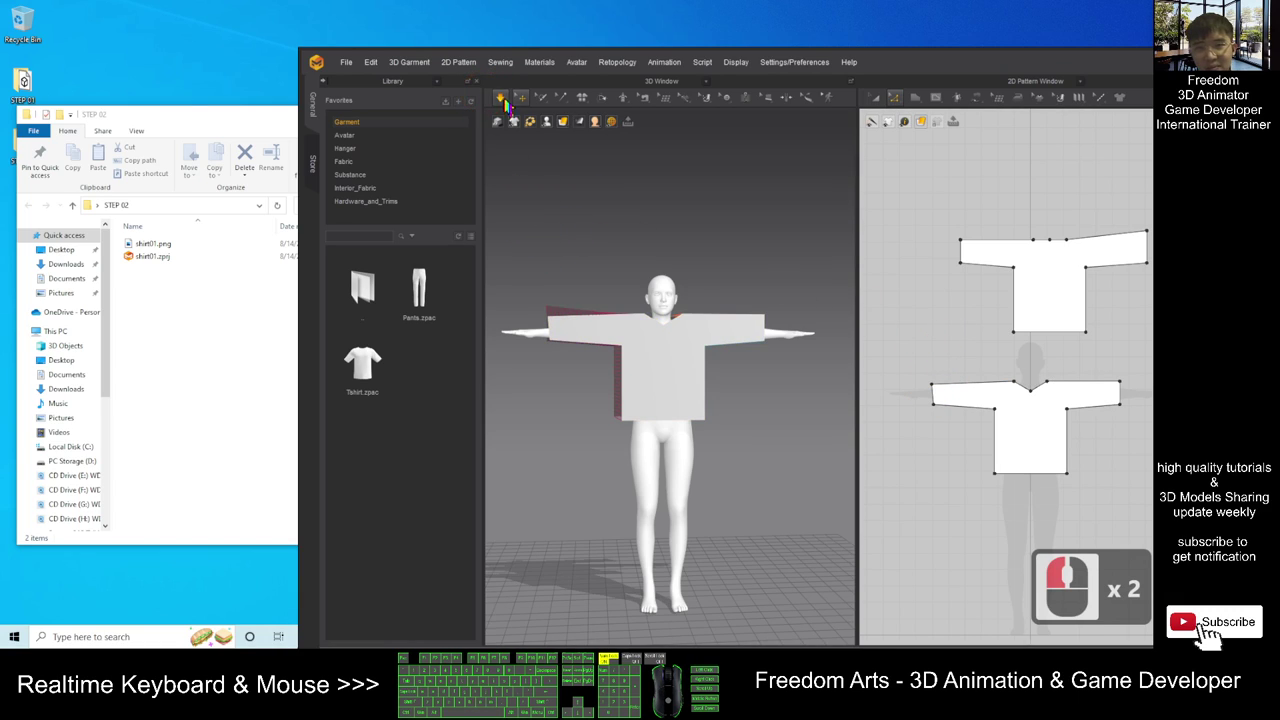
pyautogui.click(501, 98)
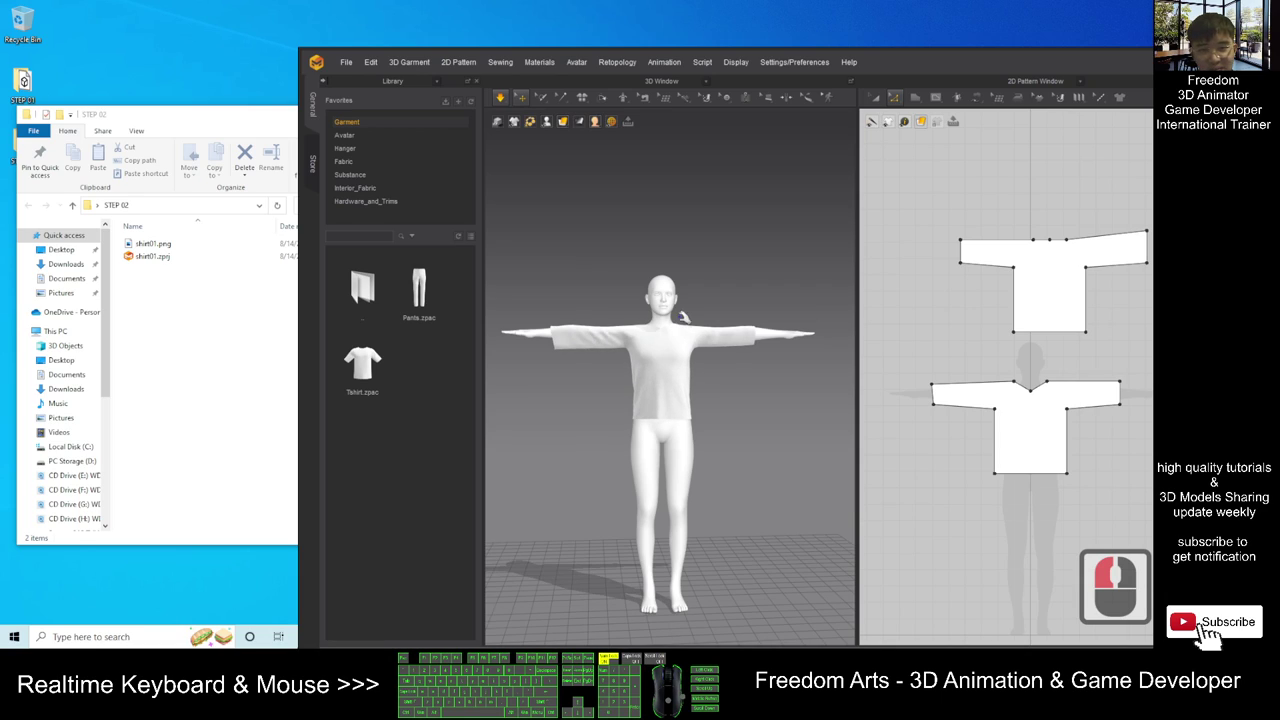
pyautogui.hotkey('ctrl', 'z')
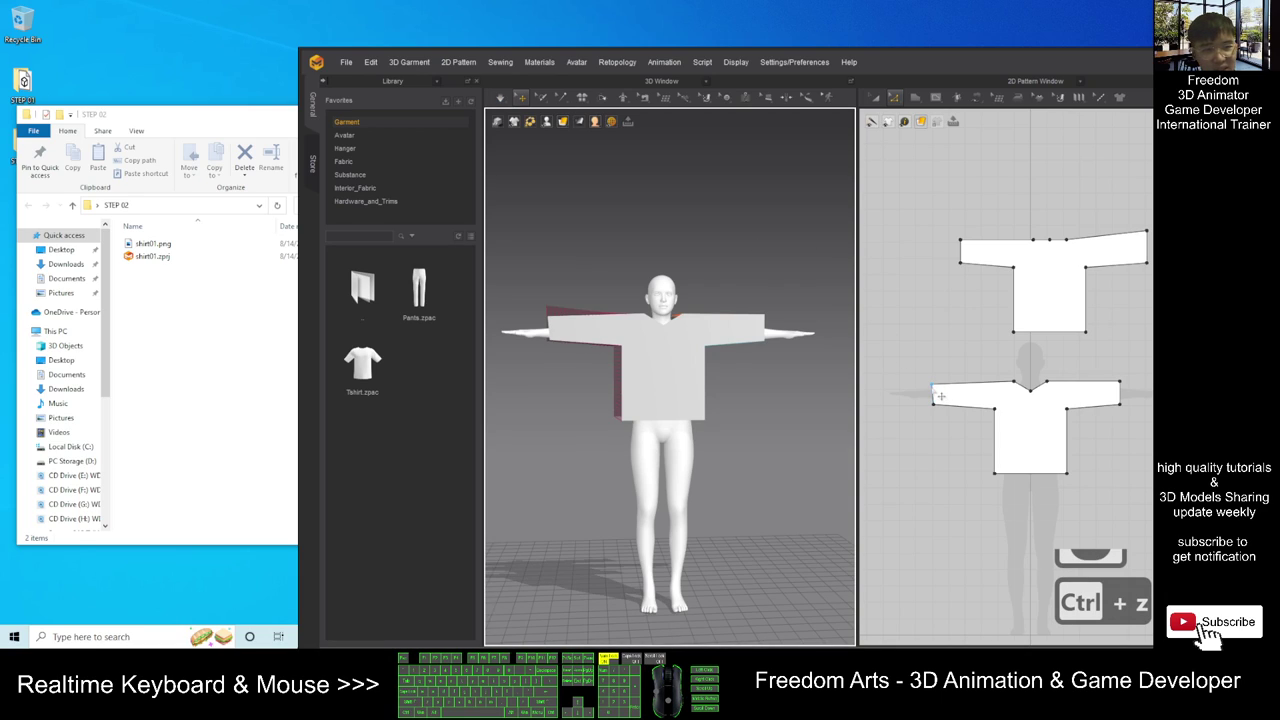
# Widen one sleeve's cuff by raising its outer top corner on both the V-neck front piece and the straight-neck back piece.
pyautogui.moveTo(933, 386); pyautogui.dragTo(930, 365)
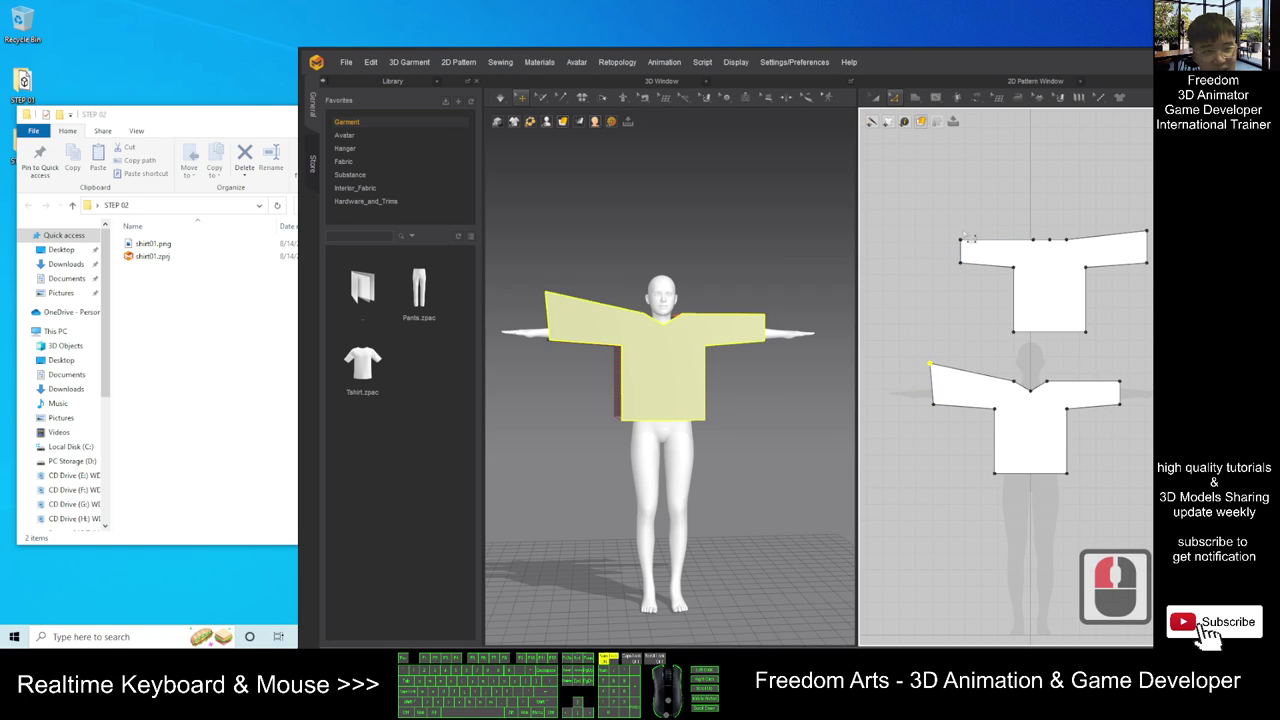
pyautogui.moveTo(1147, 233); pyautogui.dragTo(1141, 210)
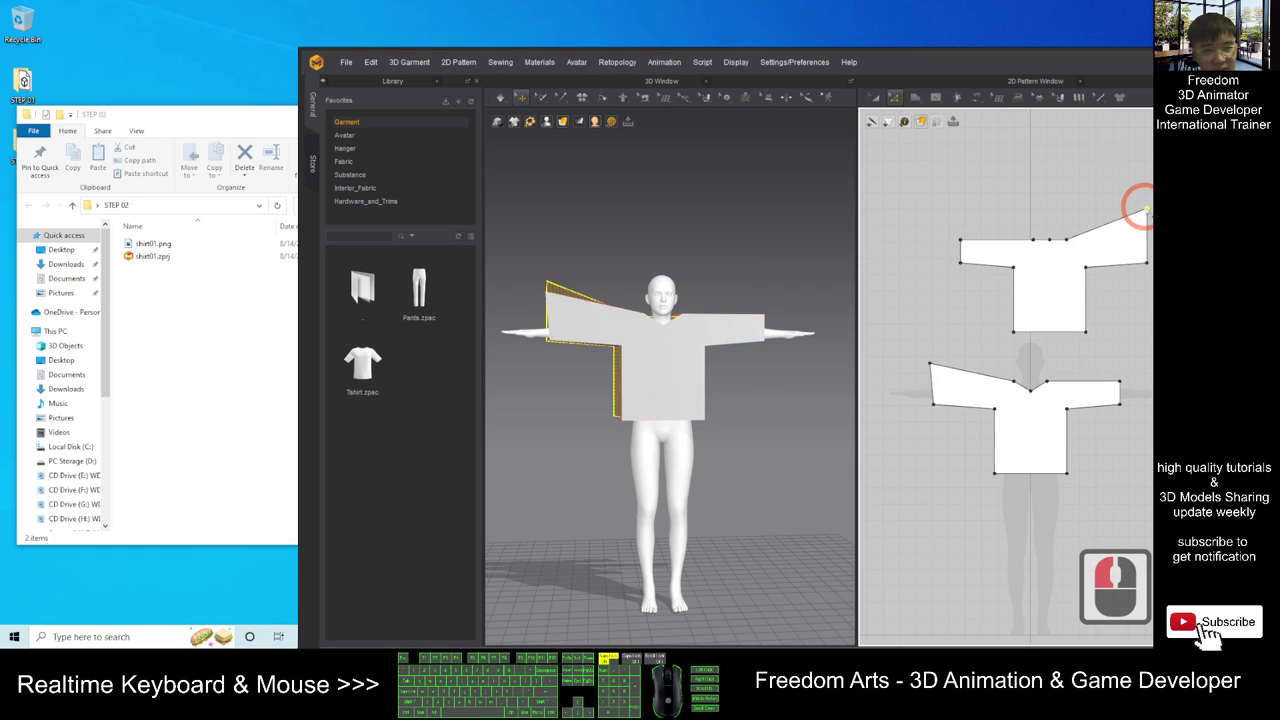
# Simulate the shirt with the widened sleeve and inspect its drape on the avatar from several angles.
pyautogui.moveTo(688, 381); pyautogui.dragTo(785, 480, button='right')
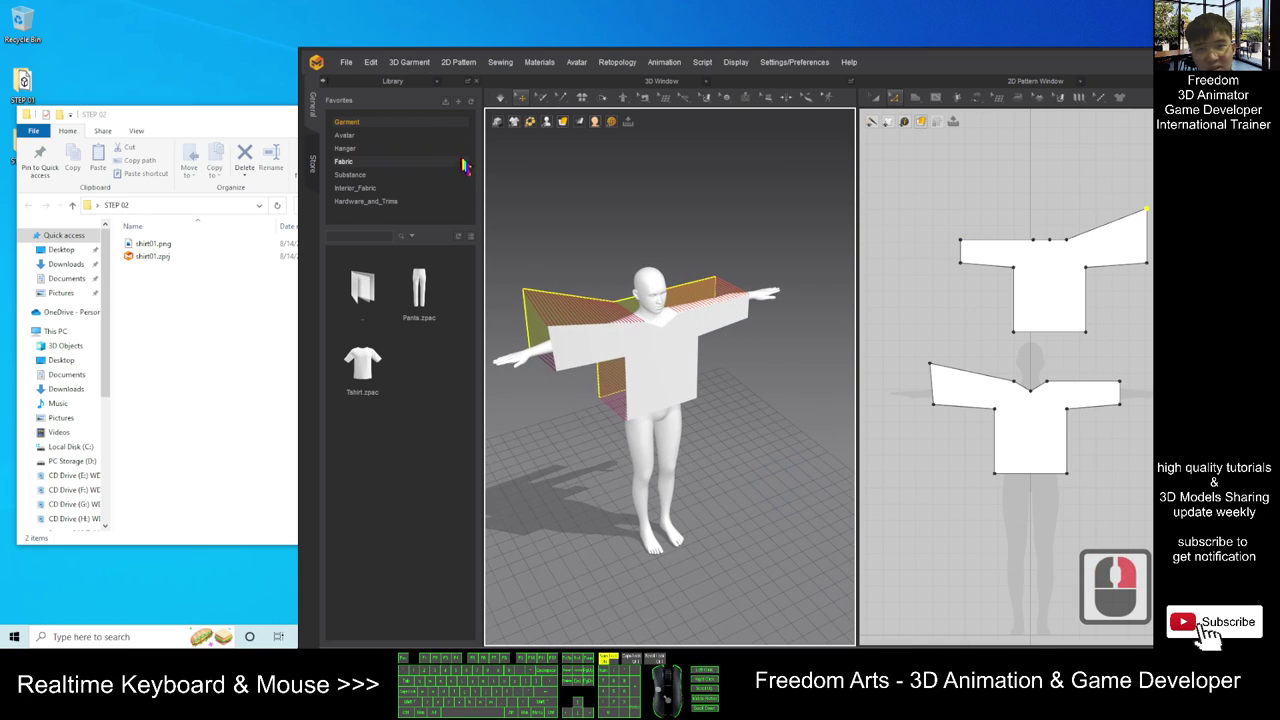
pyautogui.click(498, 99)
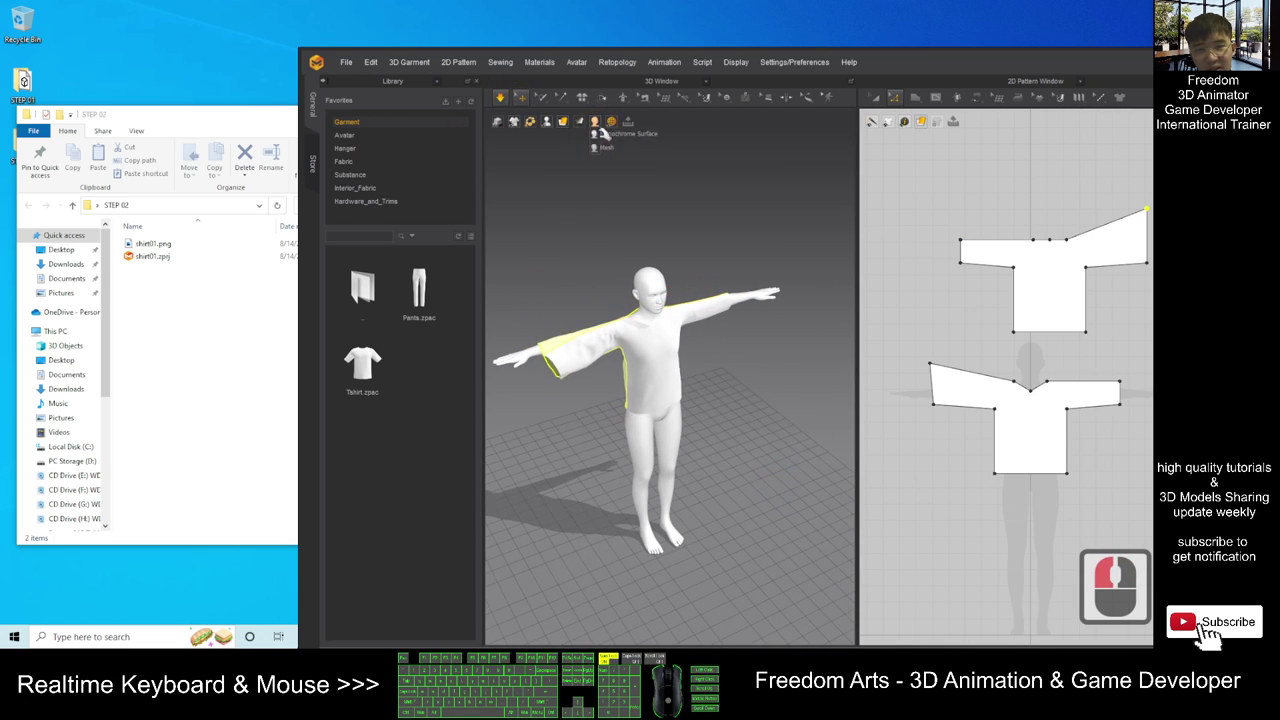
pyautogui.moveTo(754, 402); pyautogui.dragTo(690, 365, button='right')
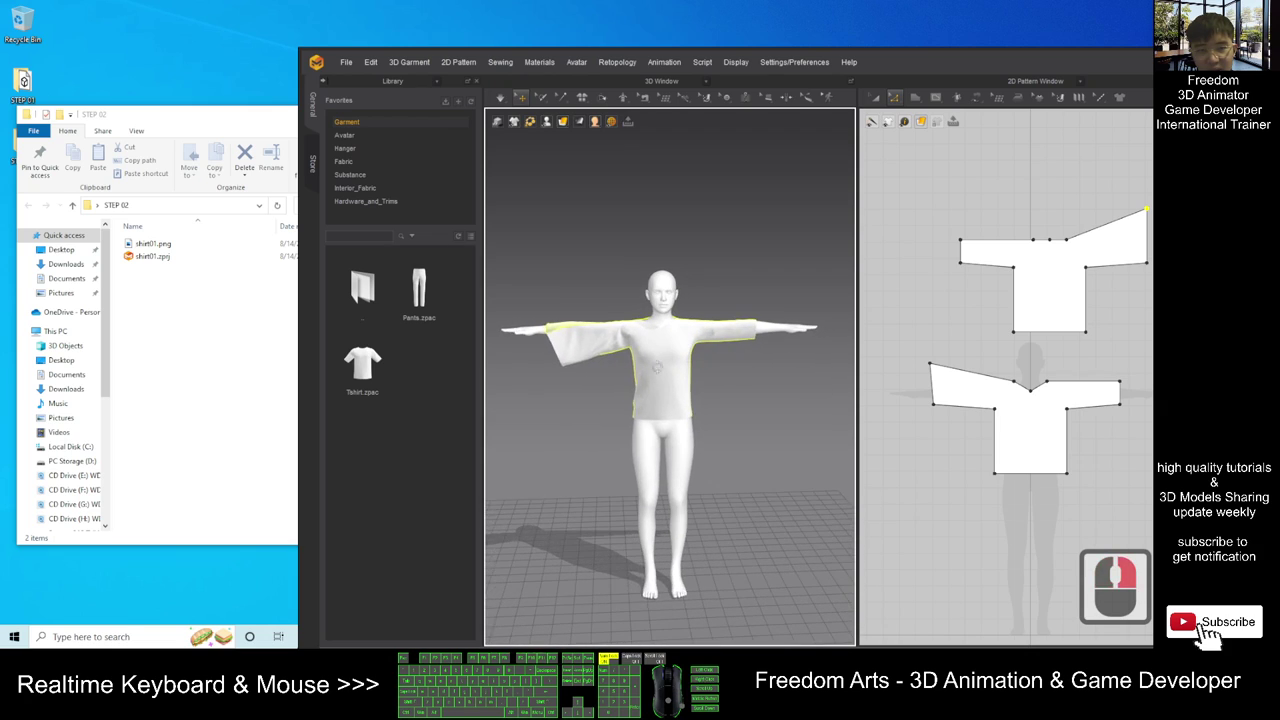
pyautogui.scroll(4, 597, 360)
pyautogui.moveTo(651, 410); pyautogui.dragTo(605, 490, button='right')
pyautogui.scroll(2, 703, 415)
pyautogui.moveTo(769, 474); pyautogui.dragTo(779, 428, button='right')
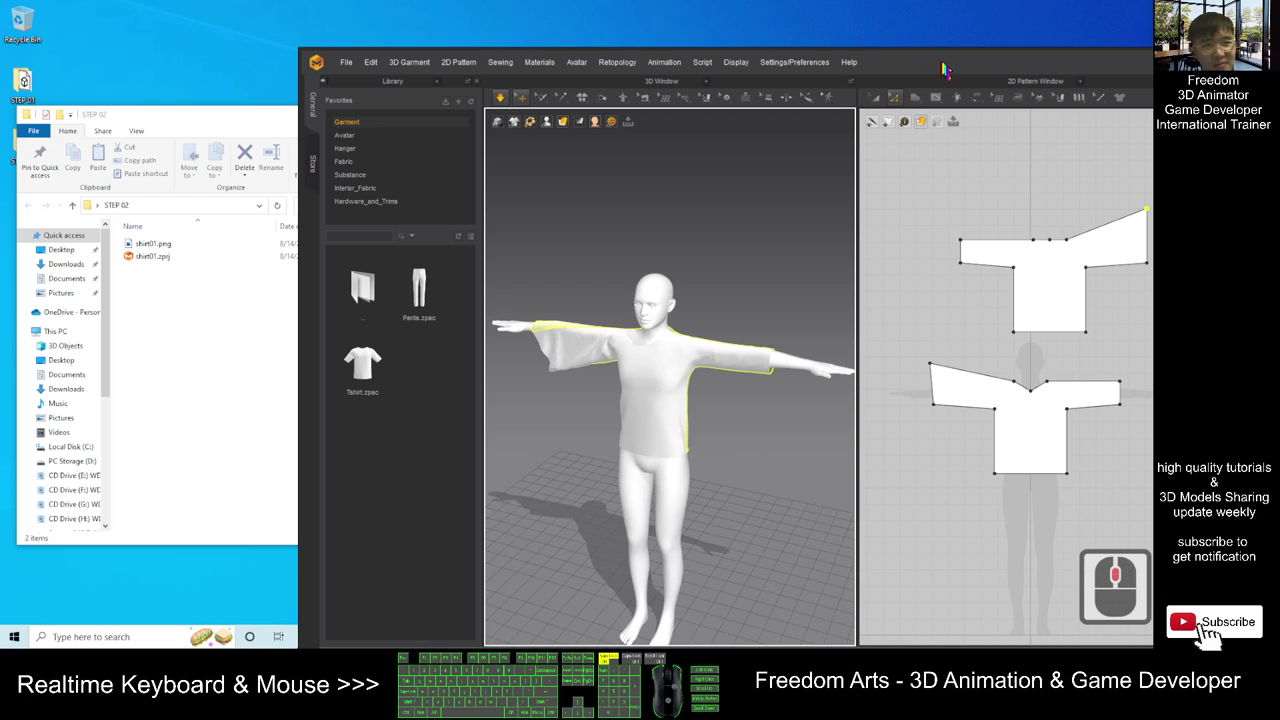
# Select the shirt's front and back pieces together on the avatar.
pyautogui.moveTo(945, 70); pyautogui.dragTo(883, 54)
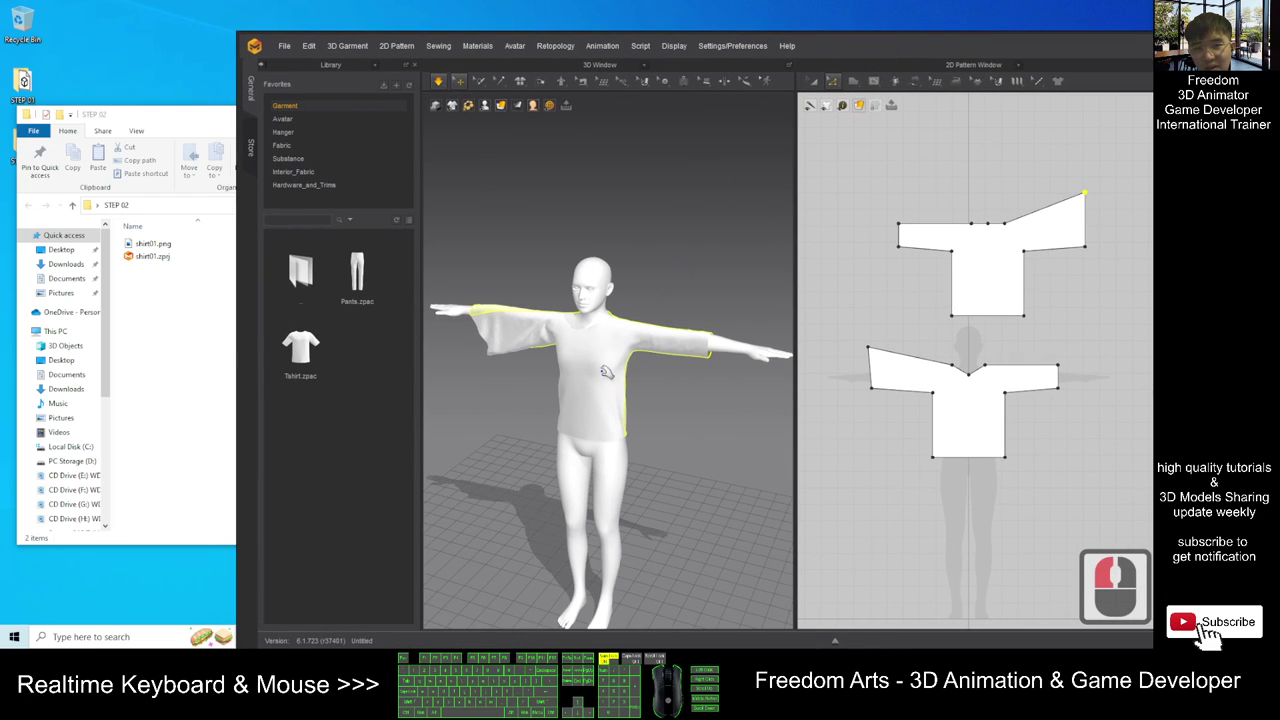
pyautogui.doubleClick(600, 390)
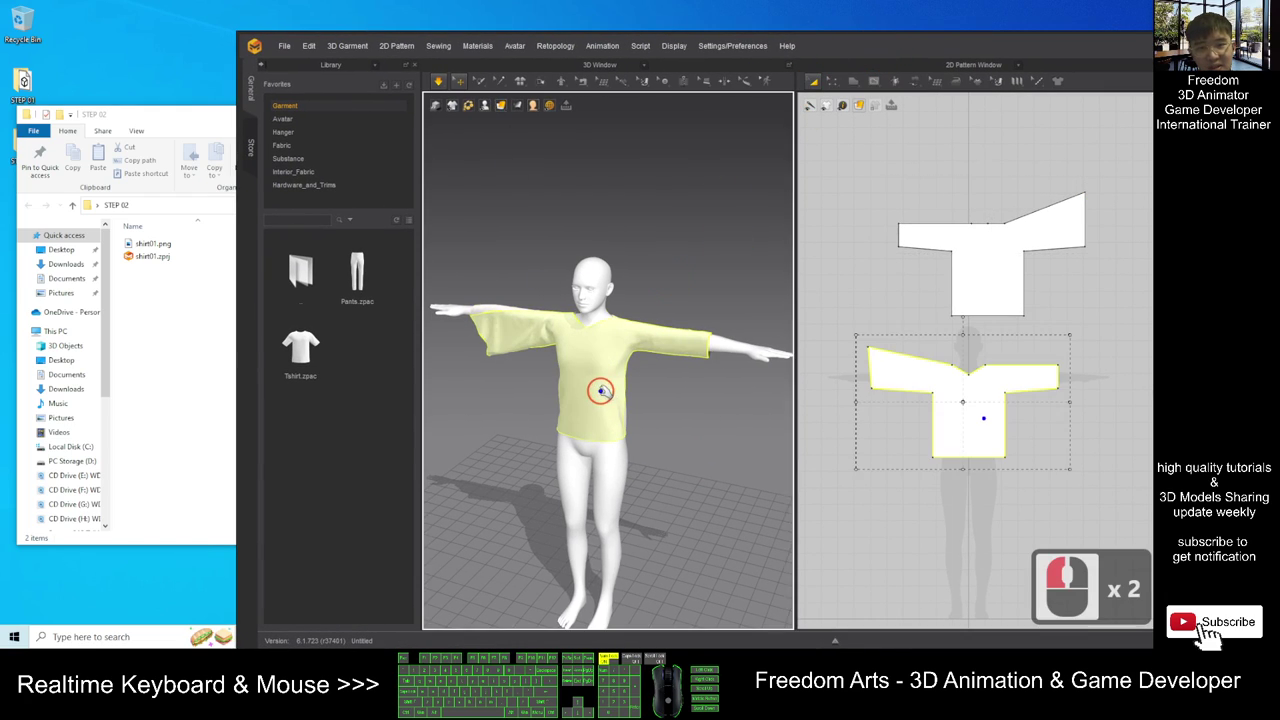
pyautogui.moveTo(677, 406); pyautogui.dragTo(848, 419, button='right')
pyautogui.scroll(10, 521, 397)
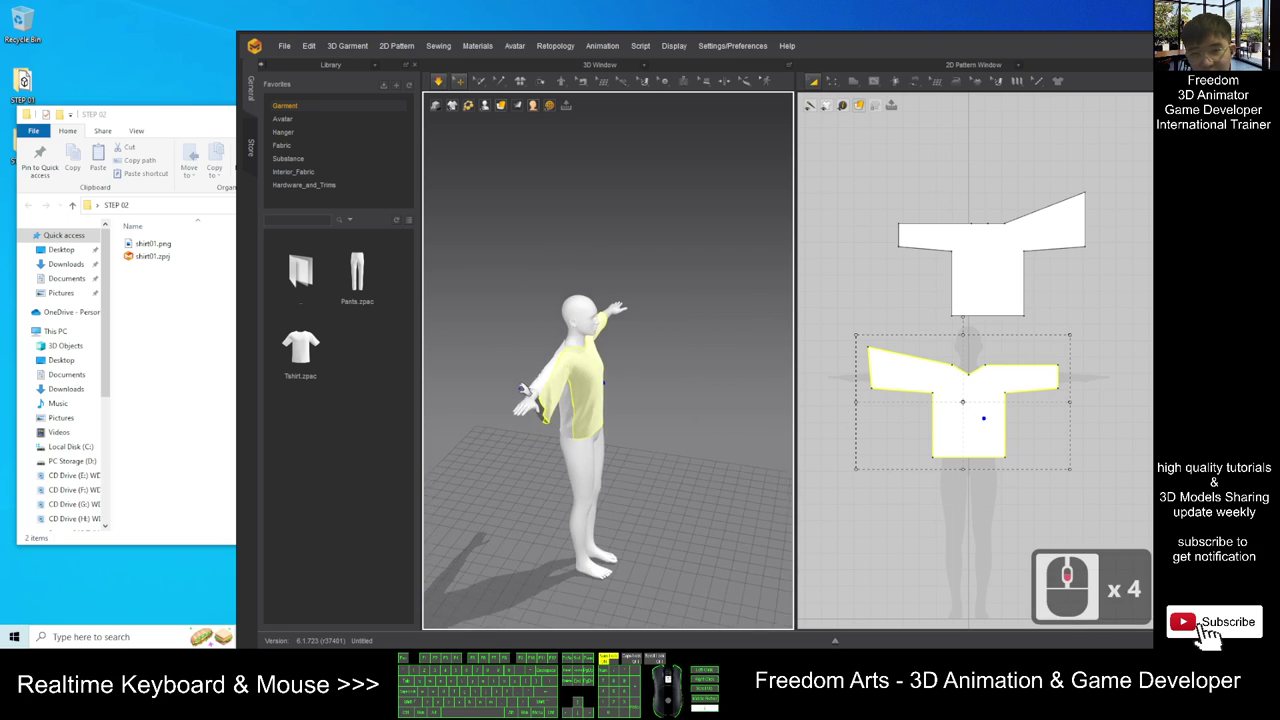
pyautogui.moveTo(514, 441); pyautogui.dragTo(638, 318, button='right')
pyautogui.keyDown('ctrl'); pyautogui.click(628, 389); pyautogui.keyUp('ctrl')
pyautogui.scroll(-12, 638, 318)
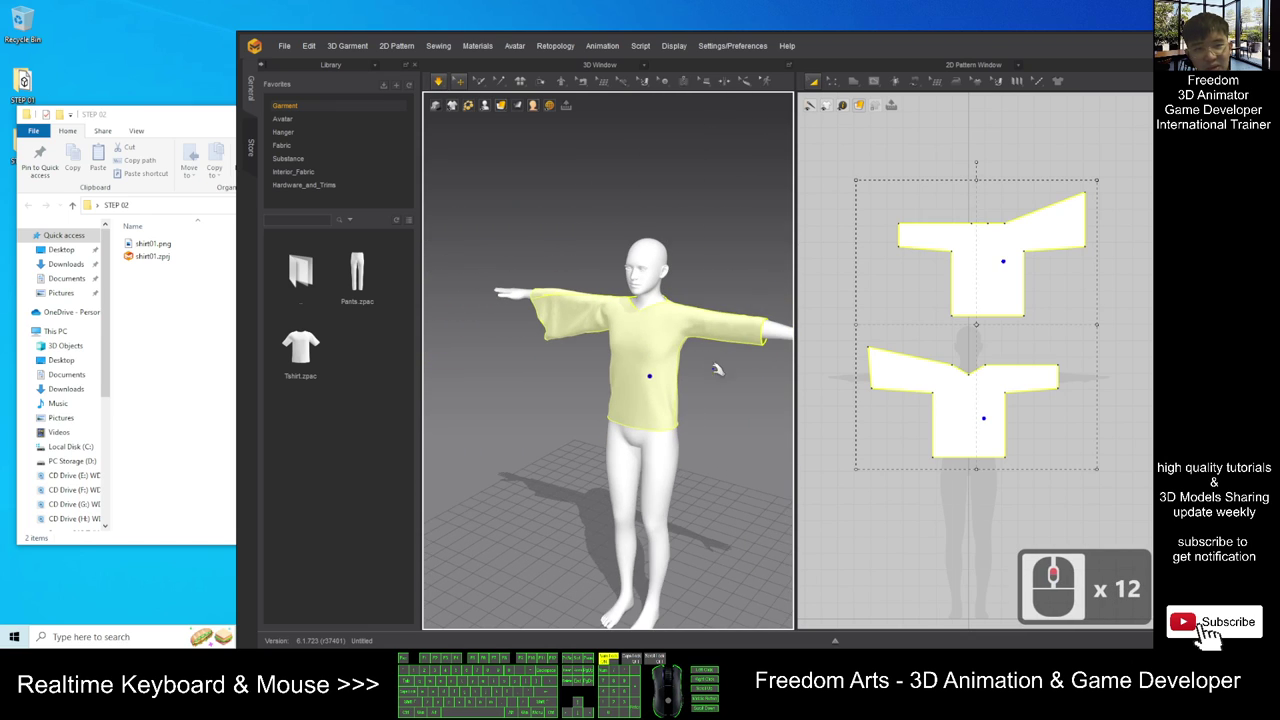
pyautogui.moveTo(686, 409); pyautogui.dragTo(700, 448, button='middle')
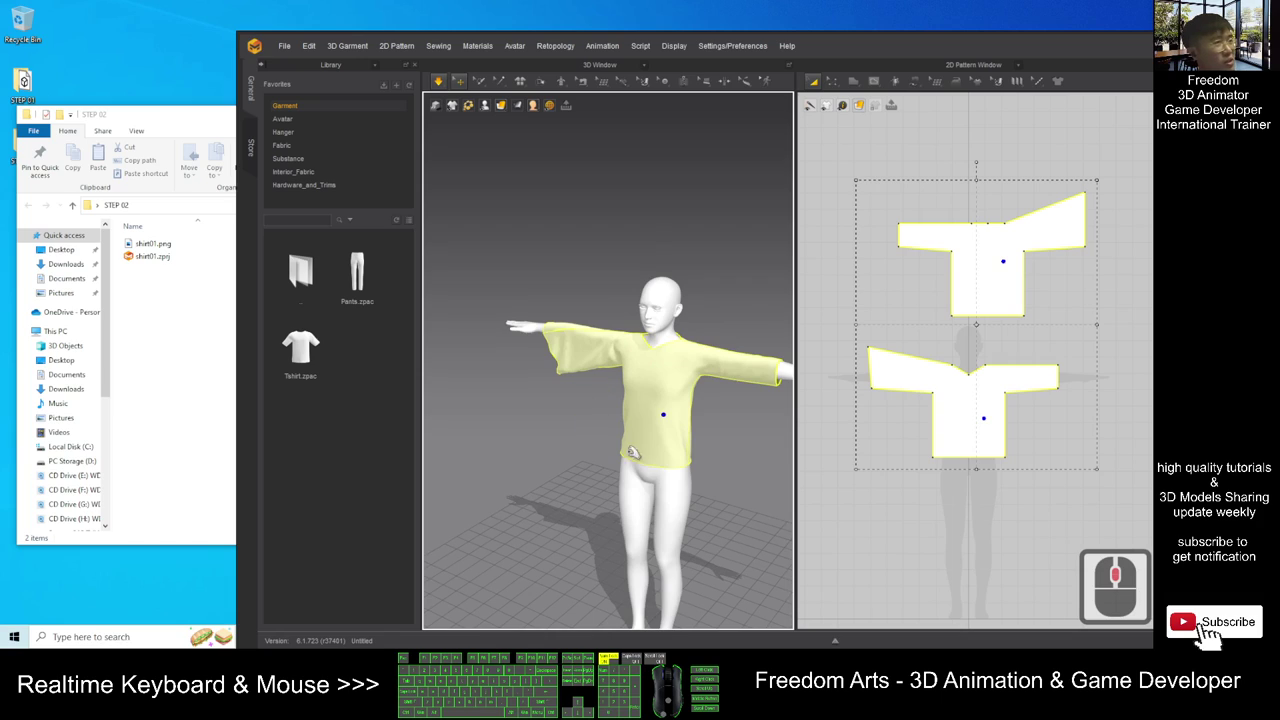
# Start an OBJ export and copy the STEP 02 folder's path from File Explorer.
pyautogui.click(285, 47)
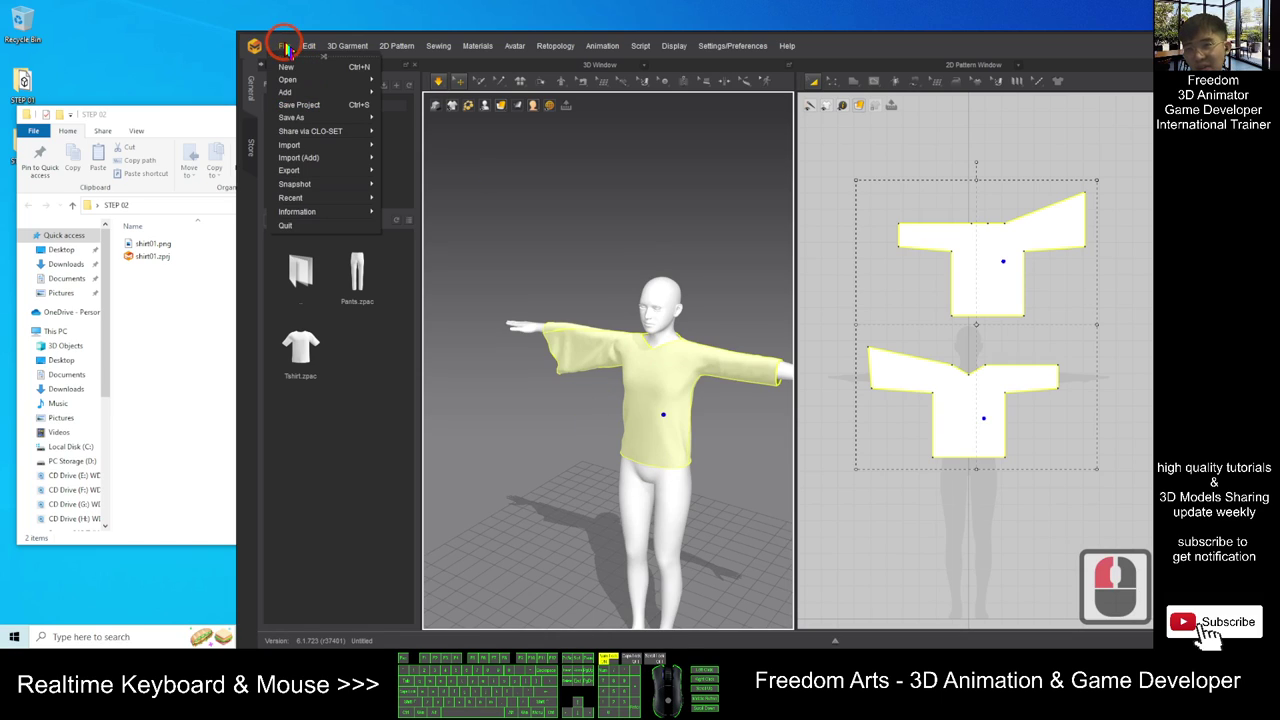
pyautogui.click(305, 170)
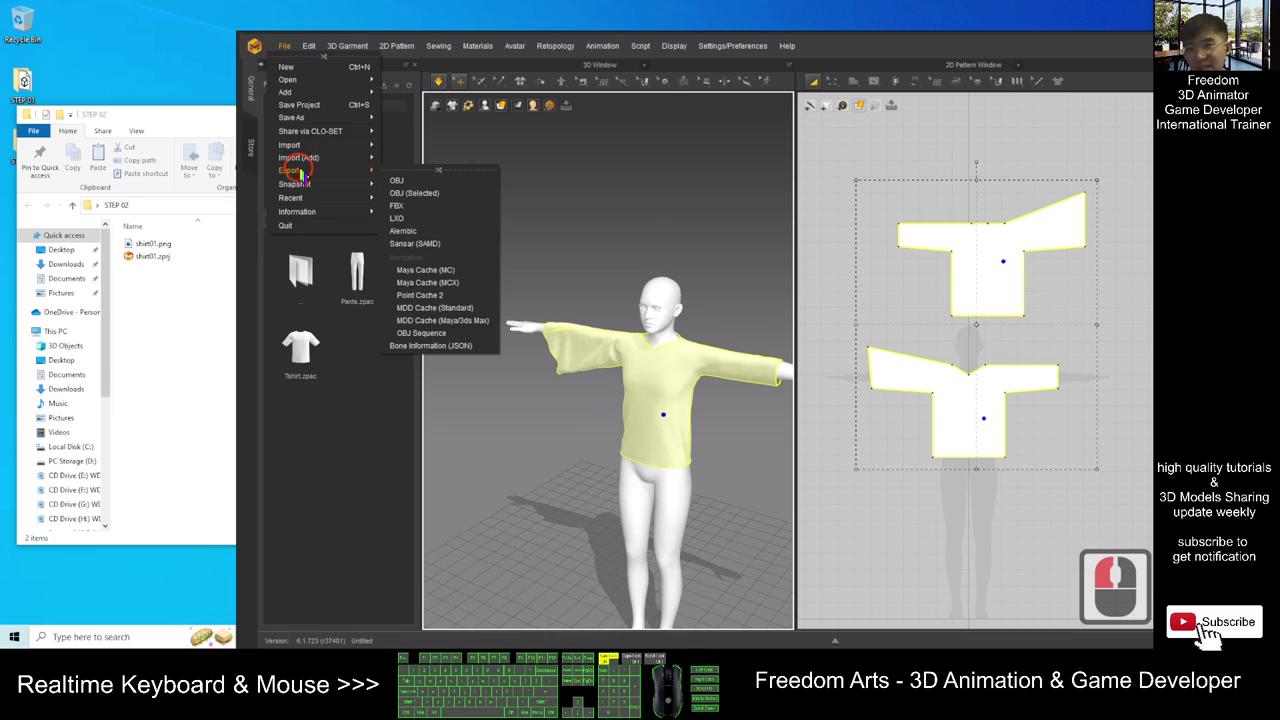
pyautogui.click(392, 181)
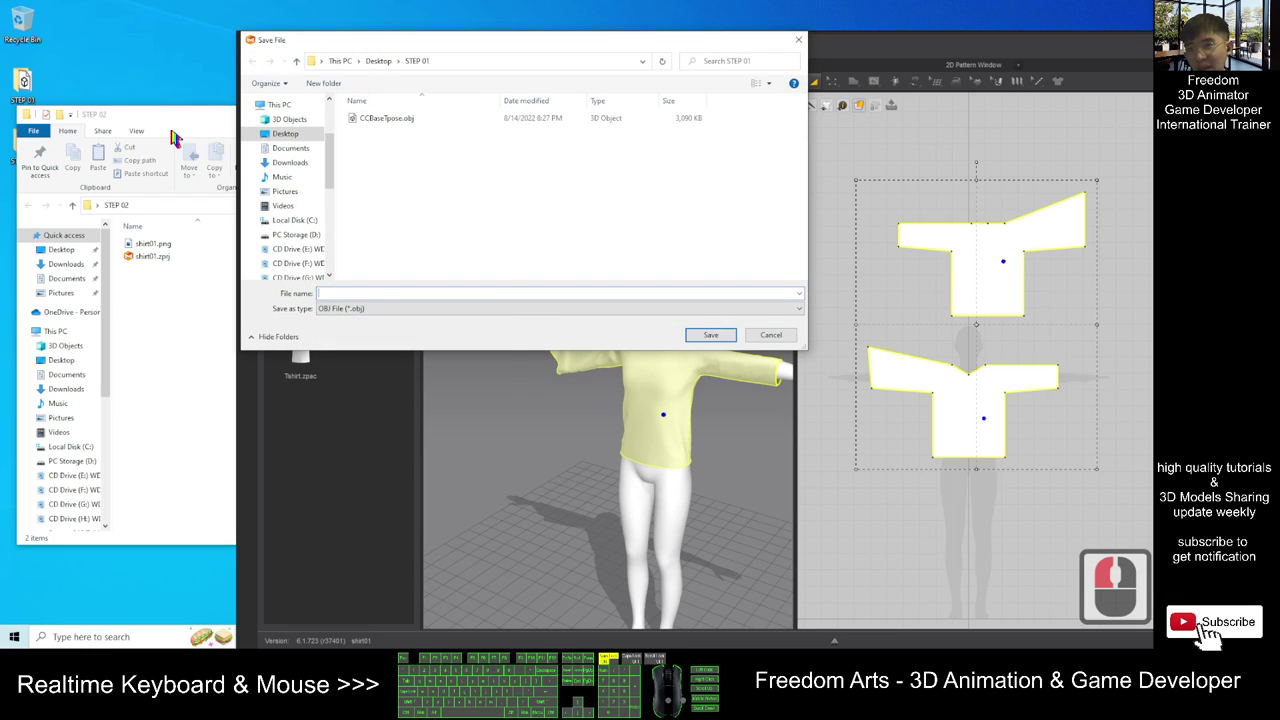
pyautogui.click(149, 207)
pyautogui.doubleClick(149, 207)
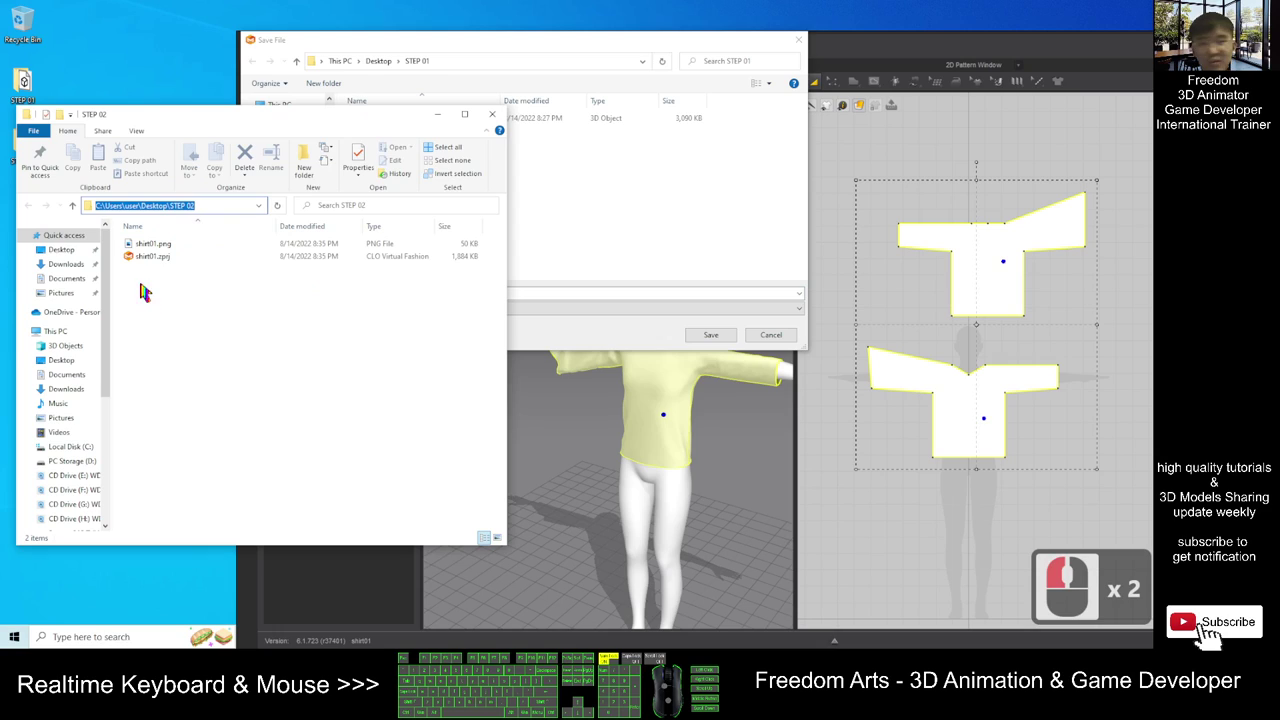
pyautogui.hotkey('ctrl', 'c')
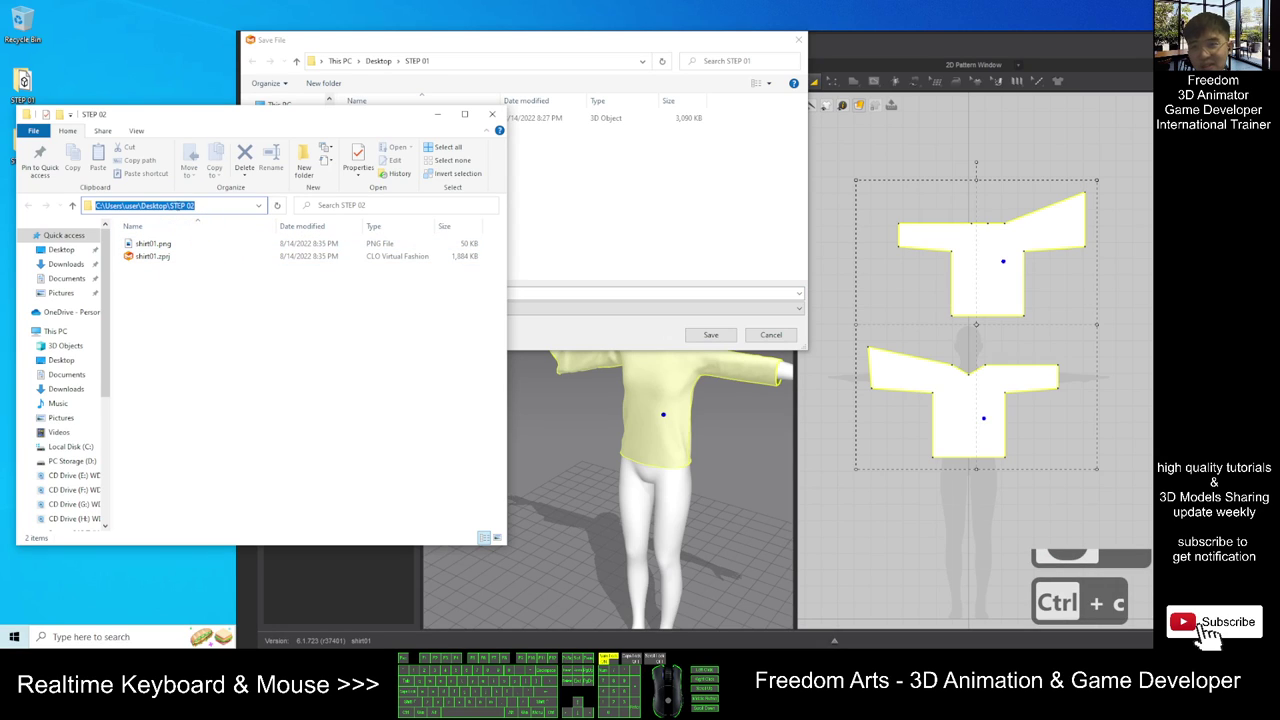
# Set the export destination to the STEP 02 folder using the copied path and name the OBJ file shirt01.
pyautogui.click(462, 46)
pyautogui.doubleClick(457, 57)
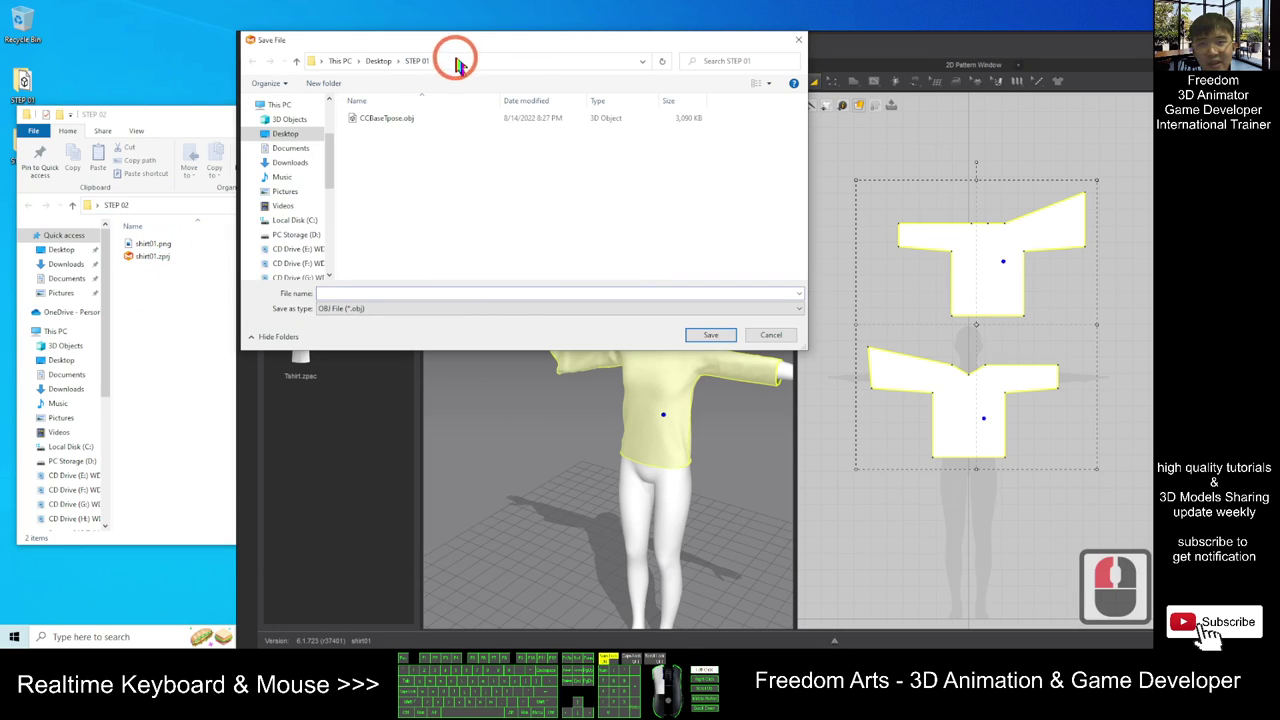
pyautogui.hotkey('ctrl', 'v')
pyautogui.press('Return')
pyautogui.click(333, 290)
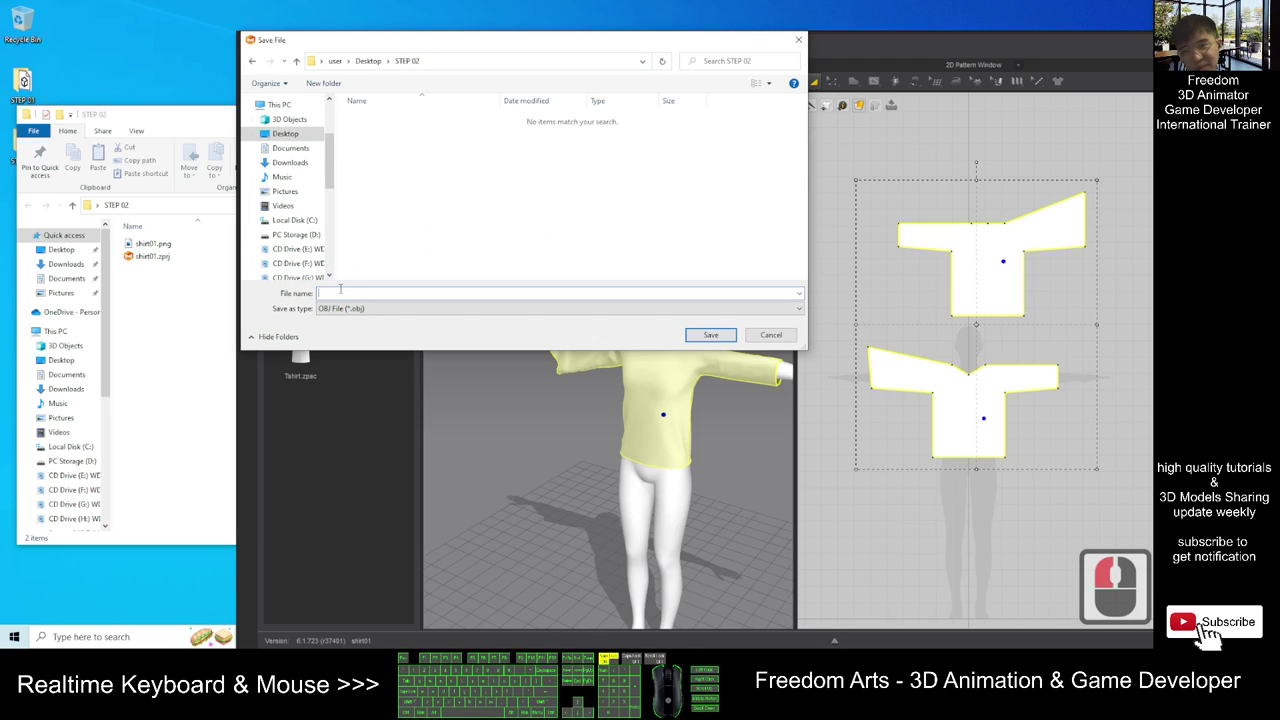
pyautogui.write('shirt01')
pyautogui.press('Return')
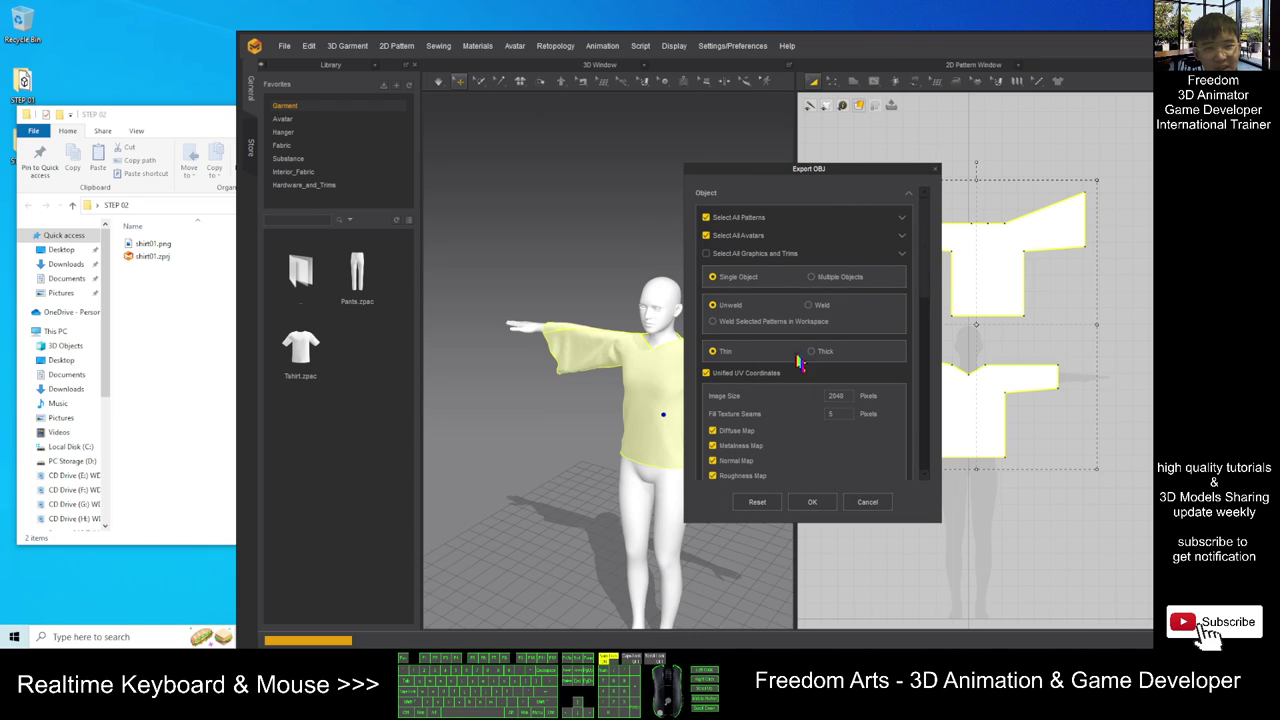
# Export the OBJ with Unified UV Coordinates turned off and the scale set to cm (DAZ Studio).
pyautogui.click(707, 374)
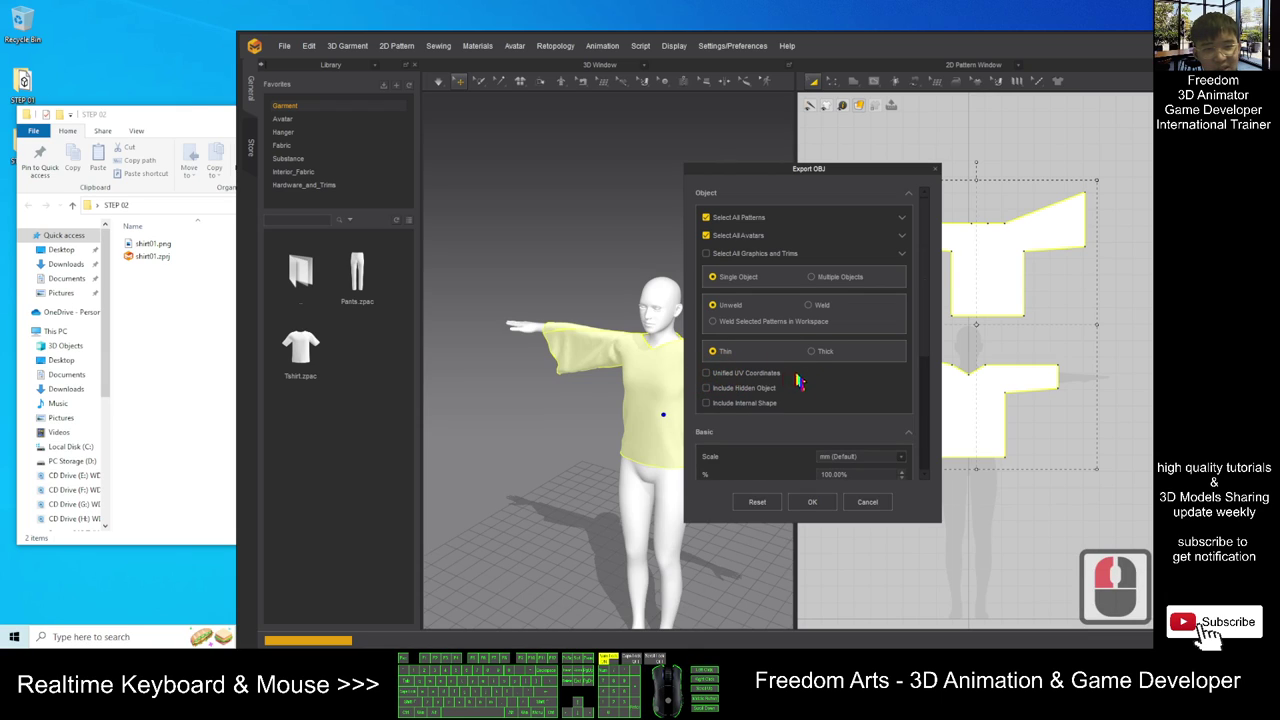
pyautogui.click(707, 374)
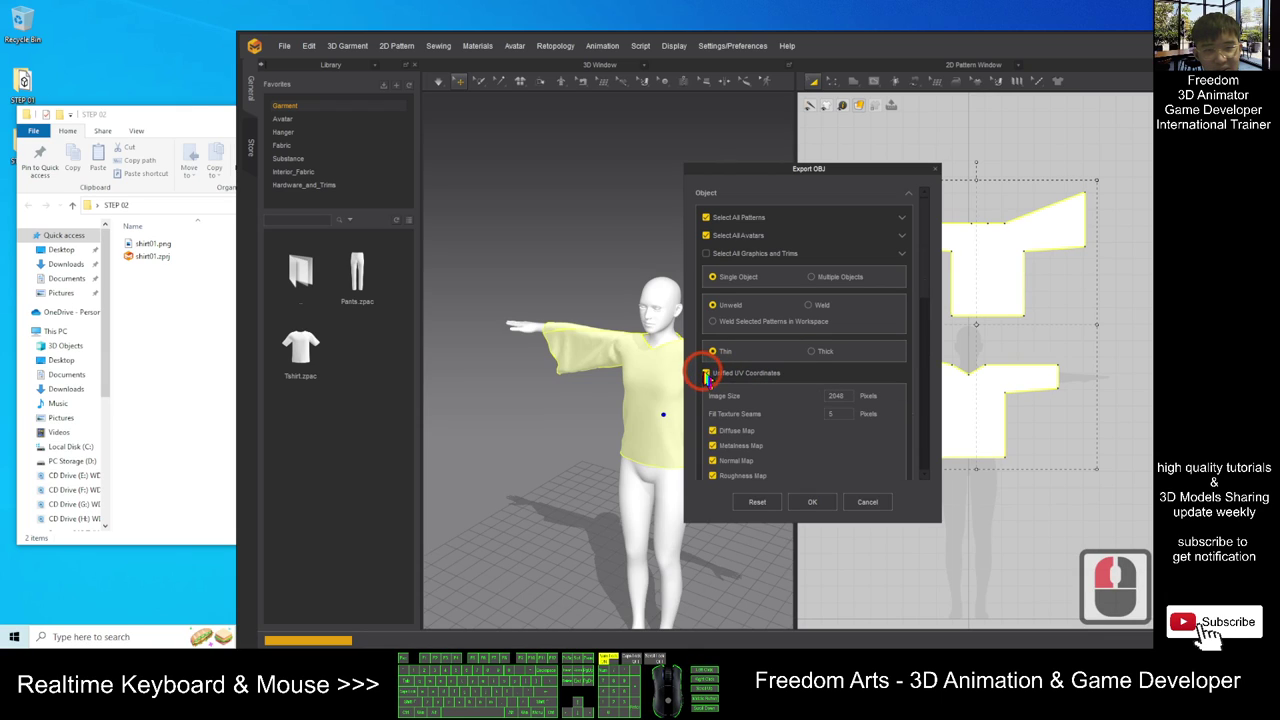
pyautogui.click(707, 374)
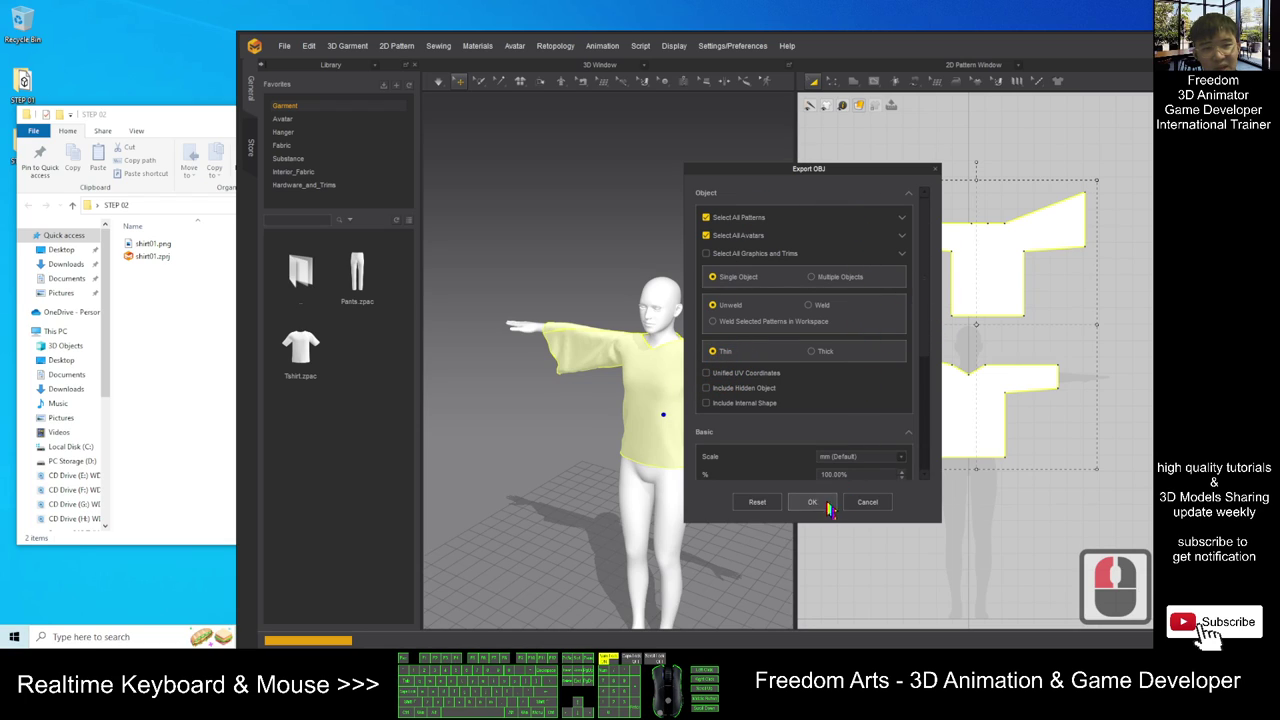
pyautogui.click(902, 458)
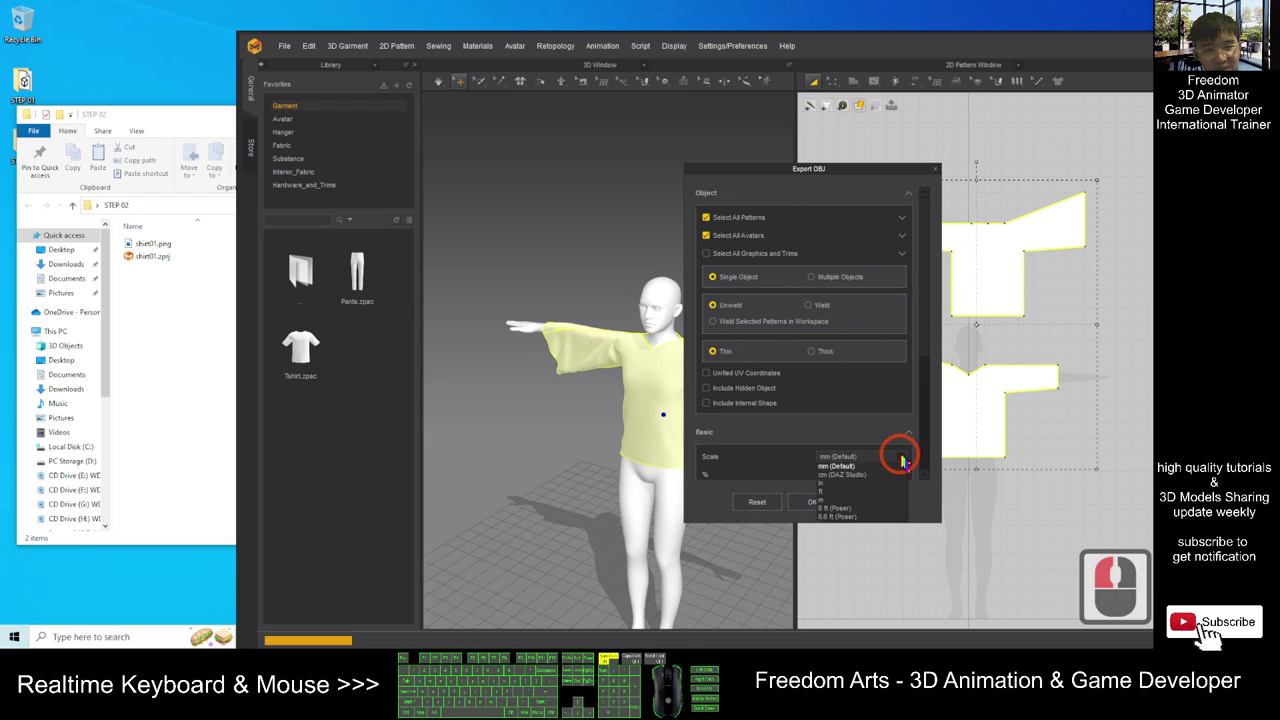
pyautogui.click(840, 476)
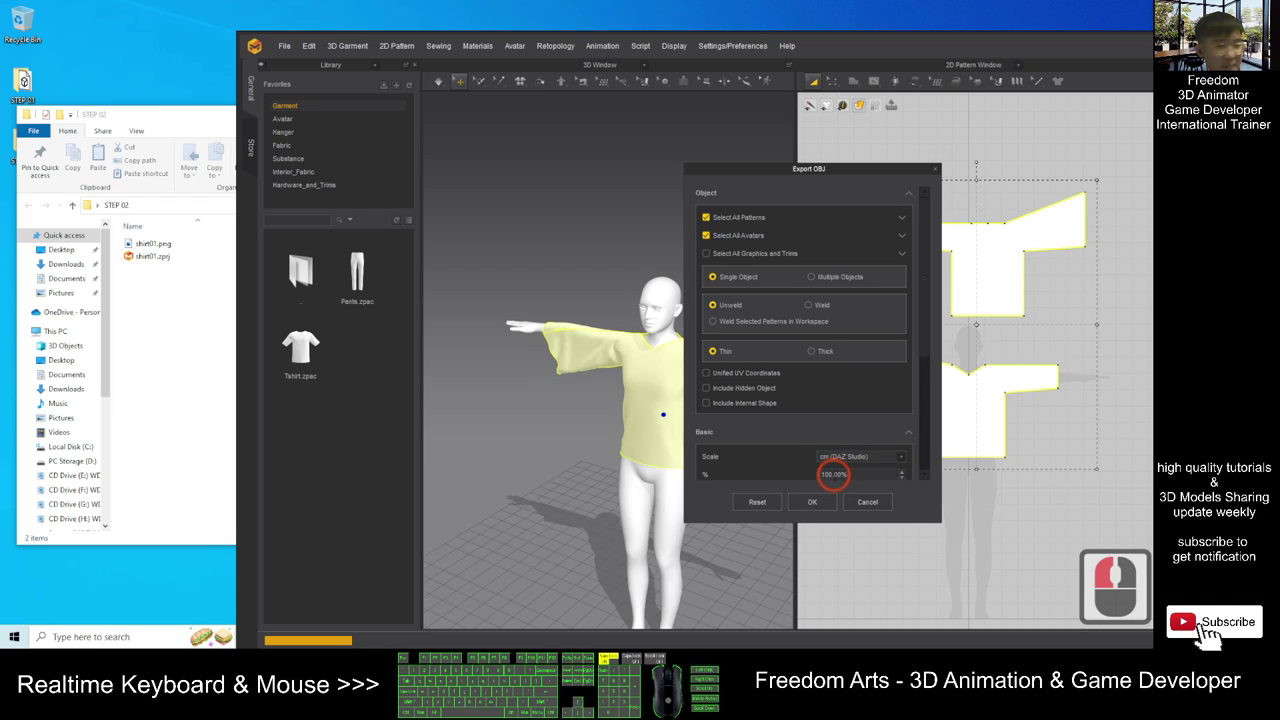
pyautogui.click(812, 502)
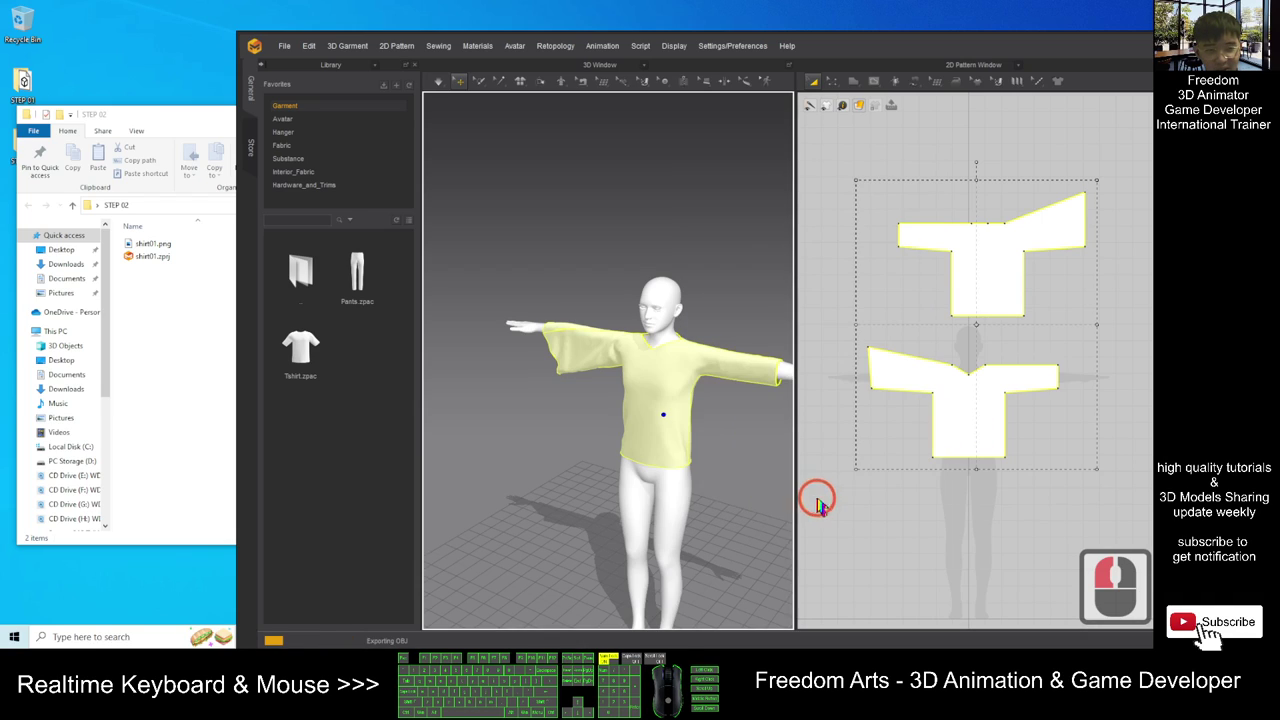
pyautogui.click(620, 406)
# Open the exported shirt01.obj from the STEP 02 folder in 3D Viewer, inspect the model, and return to the file in File Explorer.
pyautogui.click(167, 309)
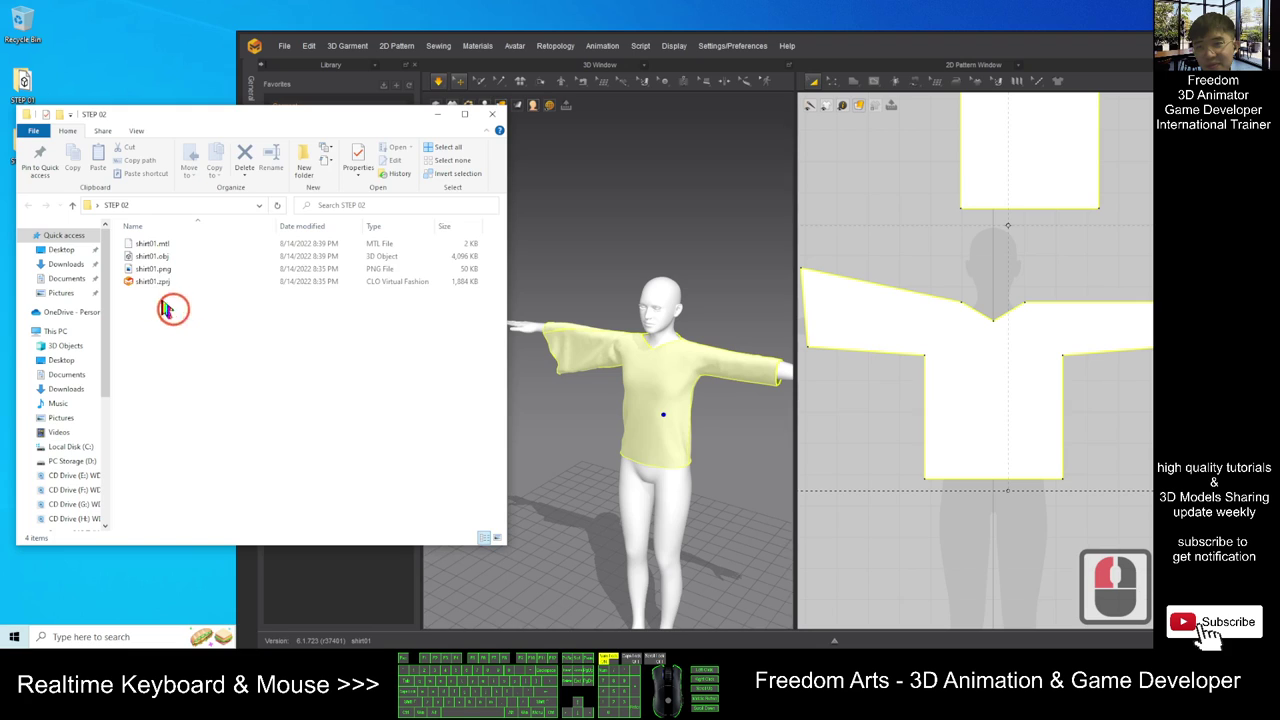
pyautogui.doubleClick(147, 256)
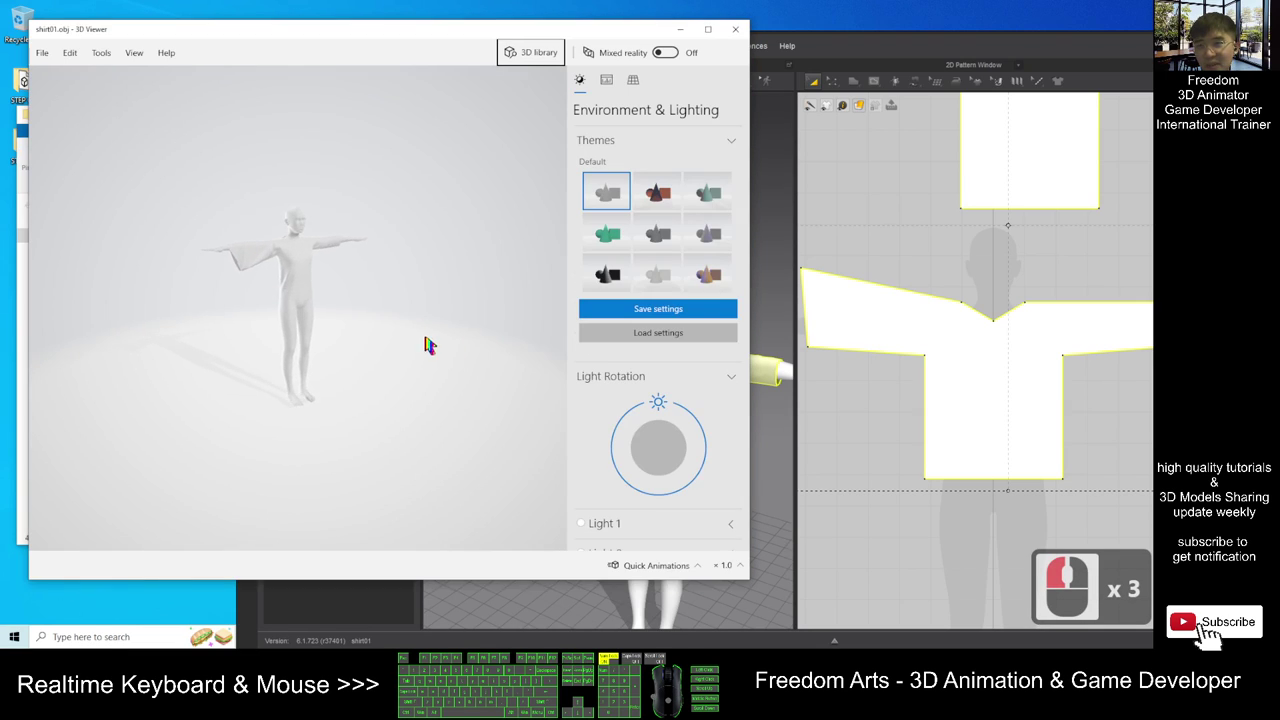
pyautogui.moveTo(459, 342); pyautogui.dragTo(385, 335)
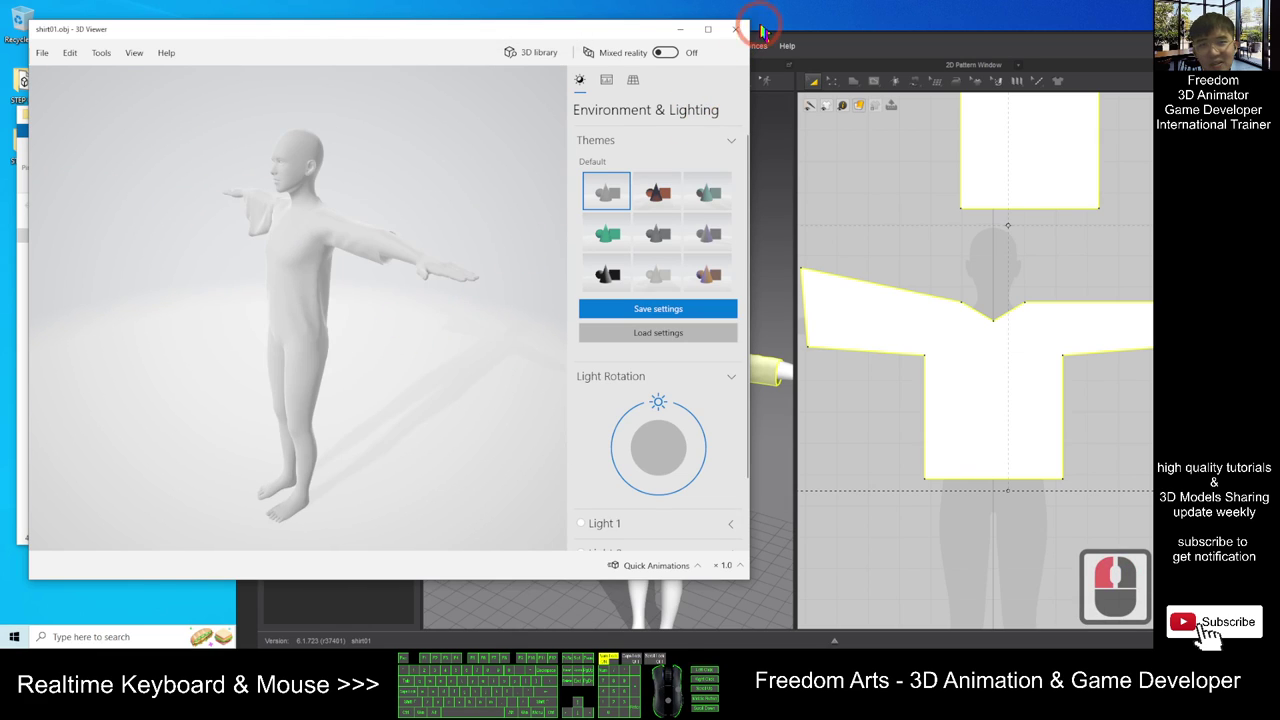
pyautogui.click(737, 29)
pyautogui.click(168, 258)
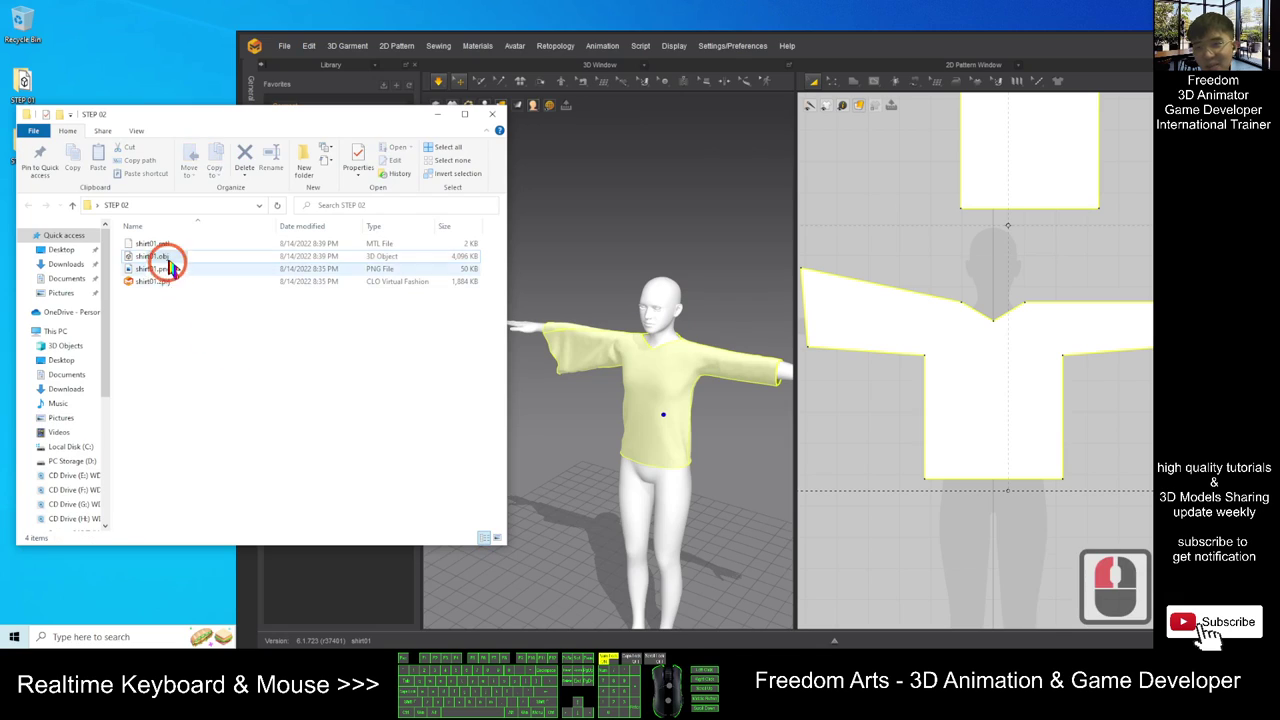
# Delete the exported shirt01.obj and shirt01.mtl from the STEP 02 folder.
pyautogui.press('Delete')
pyautogui.click(170, 245)
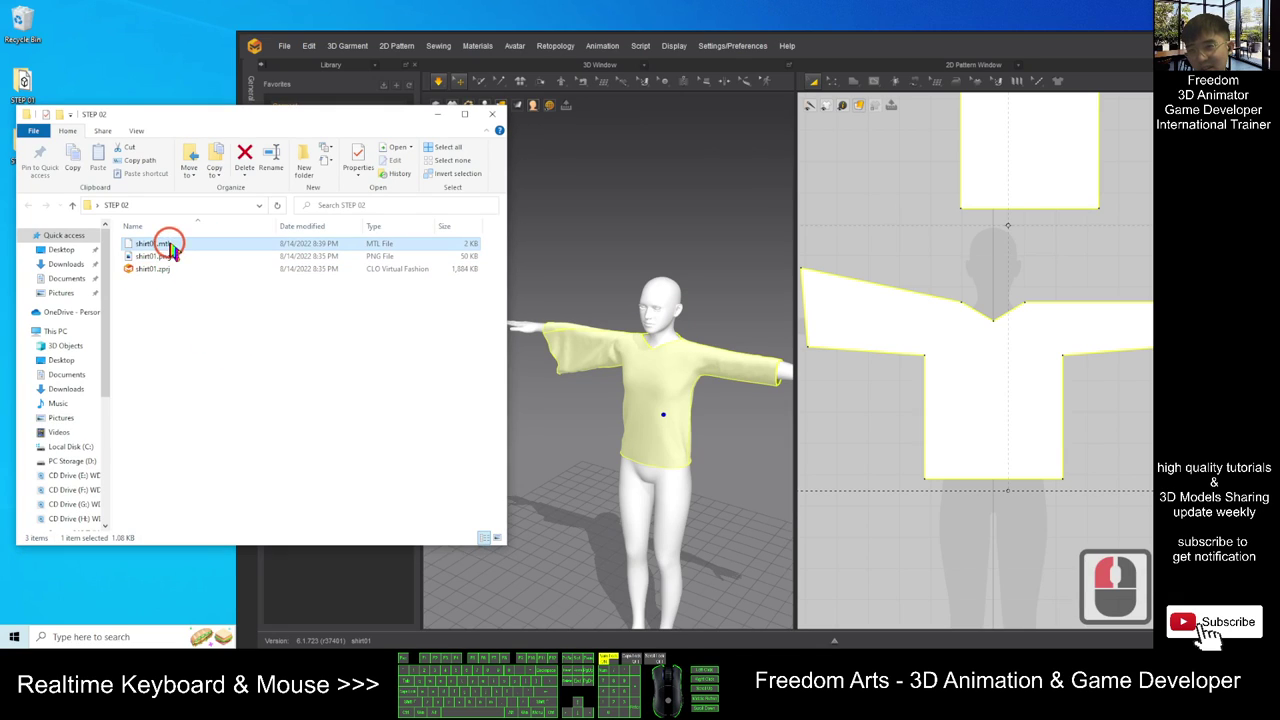
pyautogui.press('Delete')
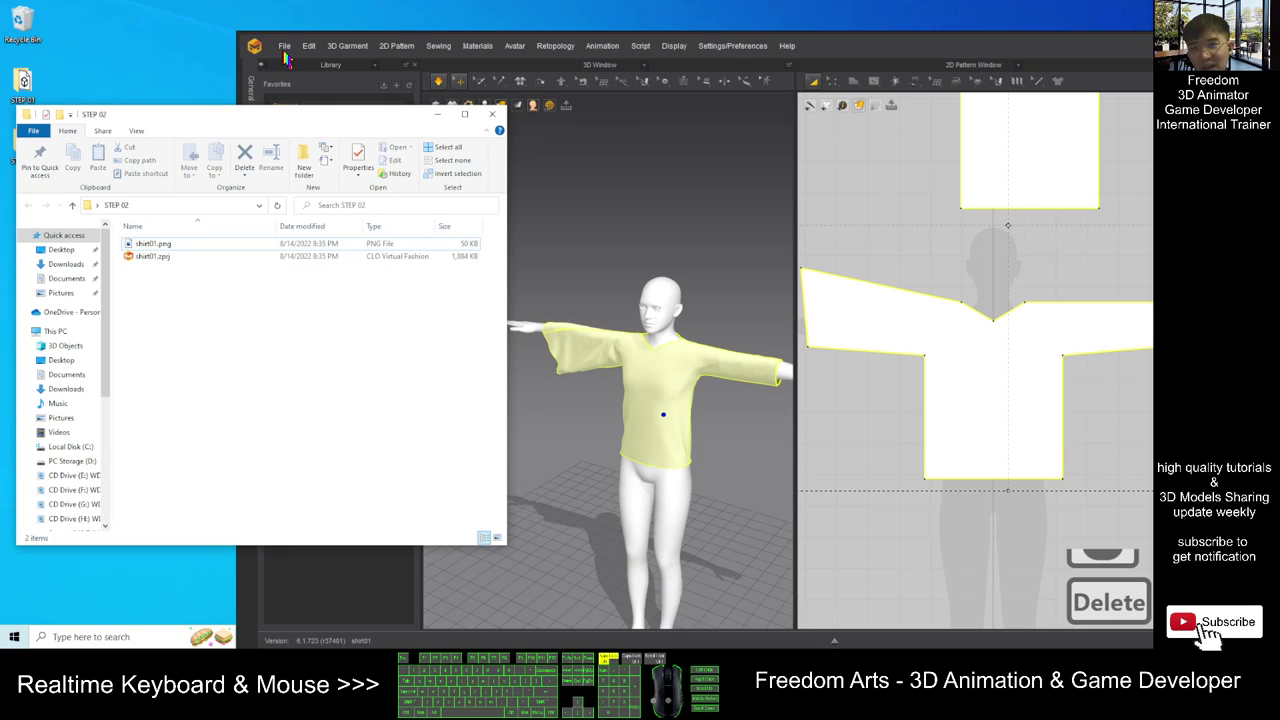
# Export the selected shirt pattern as shirt01 OBJ to the STEP 02 folder with Unified UV Coordinates turned off.
pyautogui.click(285, 47)
pyautogui.moveTo(289, 171)
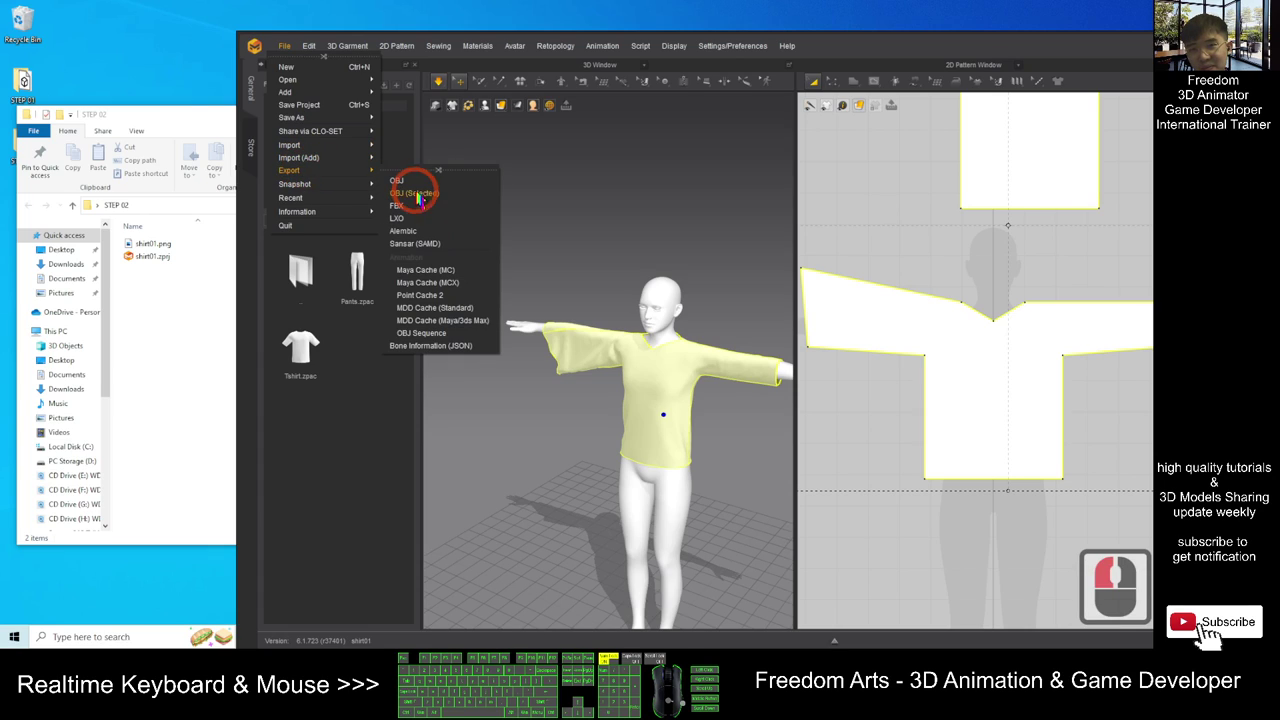
pyautogui.click(427, 194)
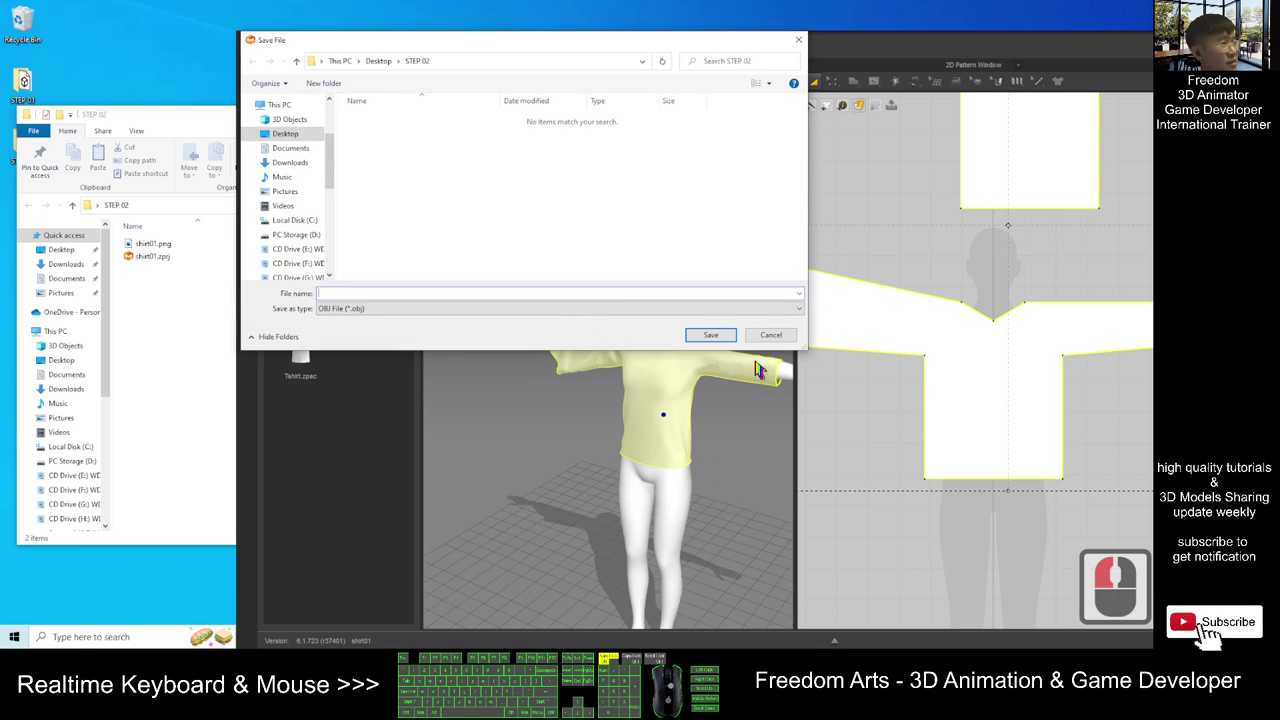
pyautogui.doubleClick(400, 291)
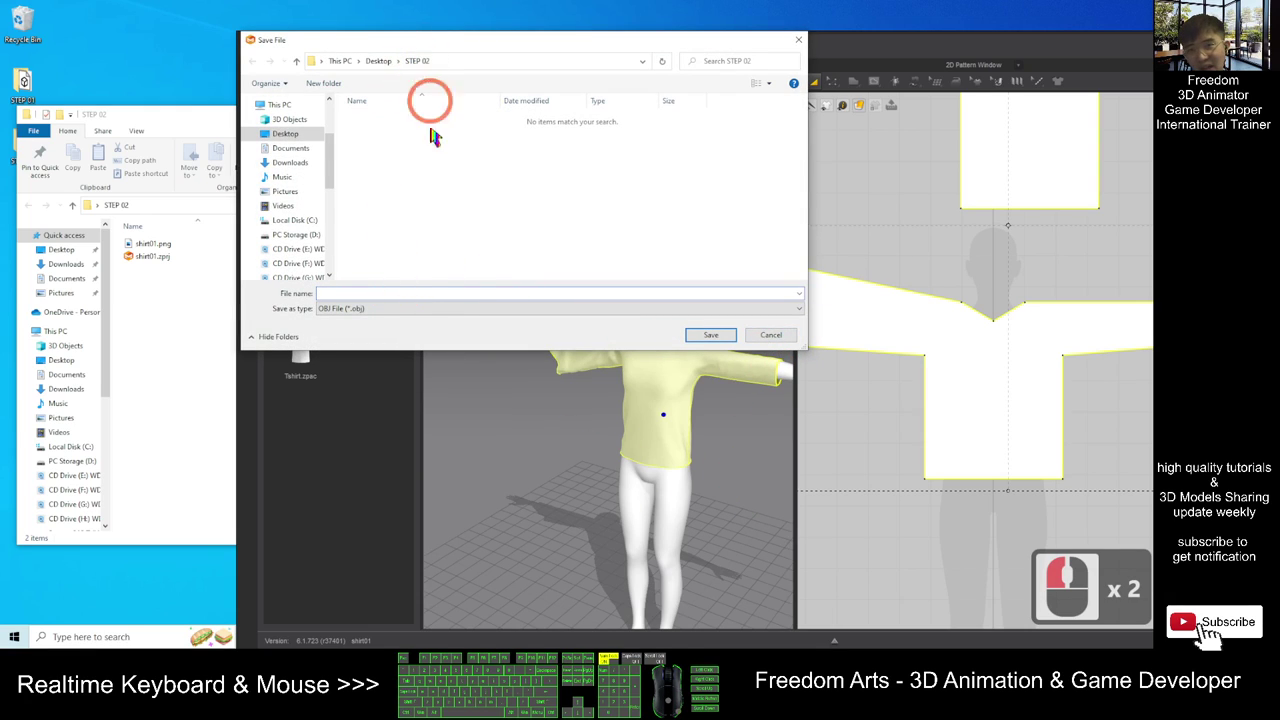
pyautogui.write('shirt01')
pyautogui.press('Return')
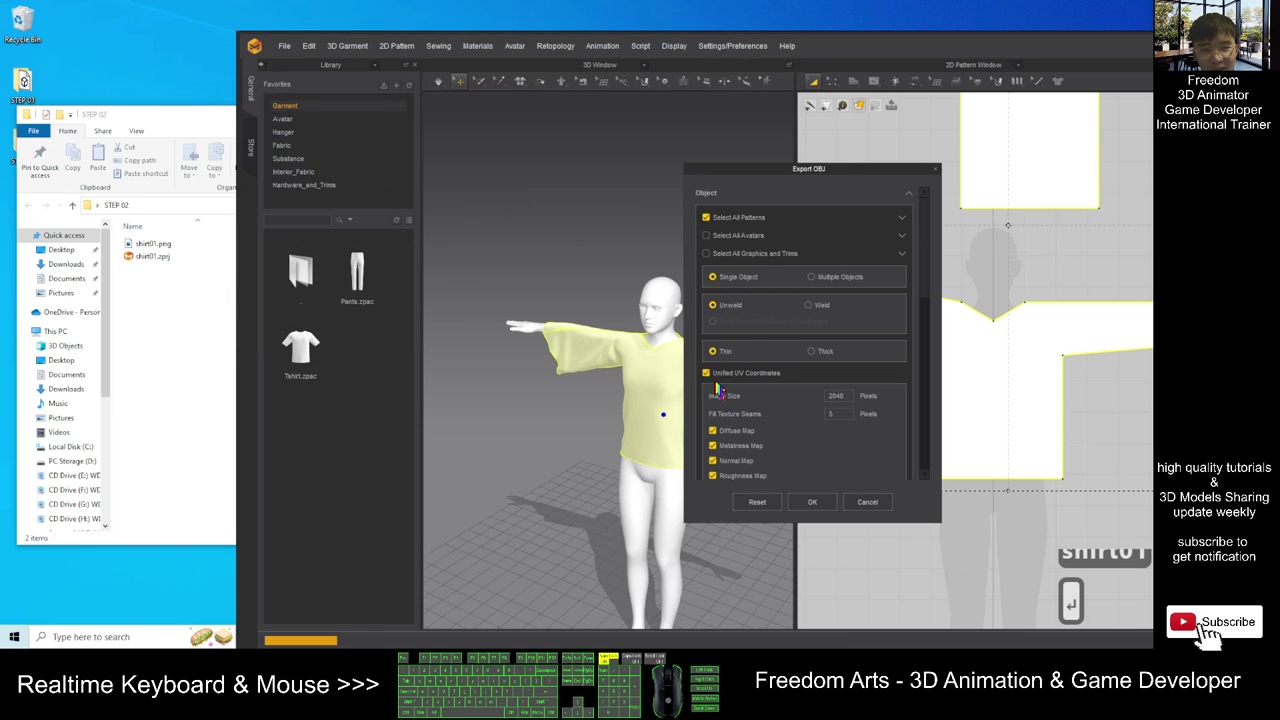
pyautogui.click(706, 374)
pyautogui.click(810, 502)
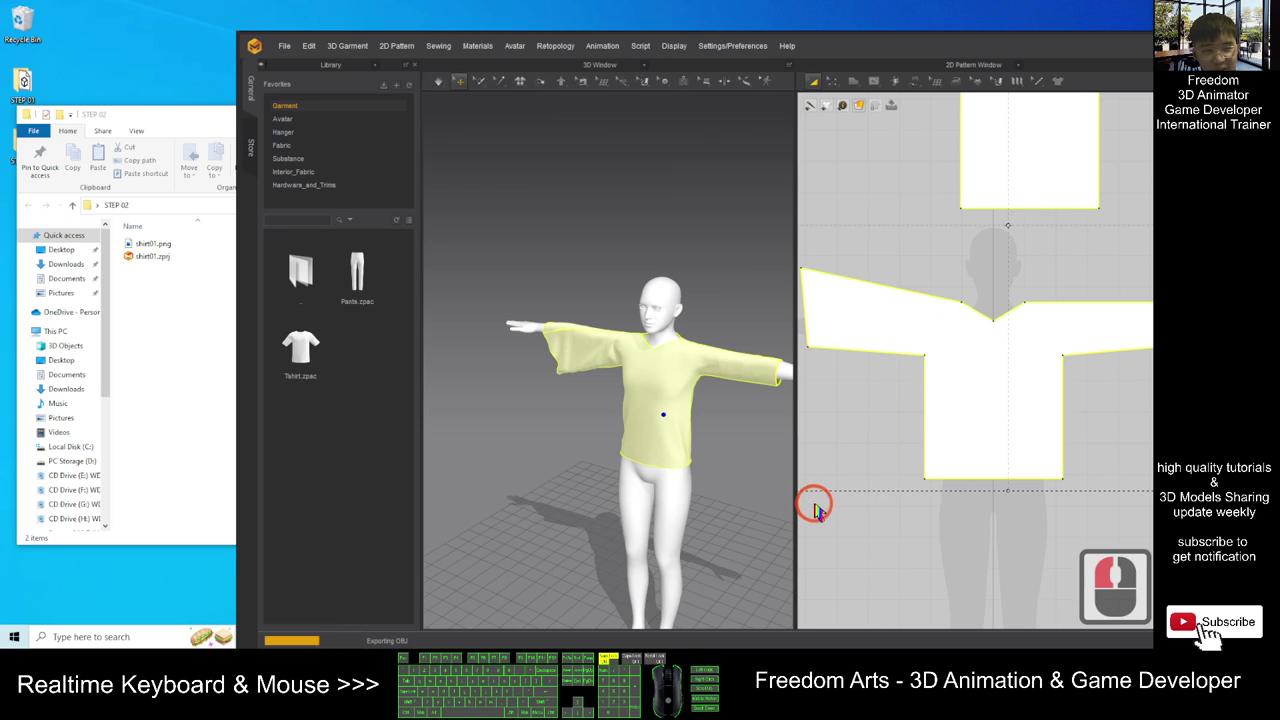
# Open the new shirt01.obj in 3D Viewer, inspect the shirt from the front, and close the viewer.
pyautogui.click(149, 246)
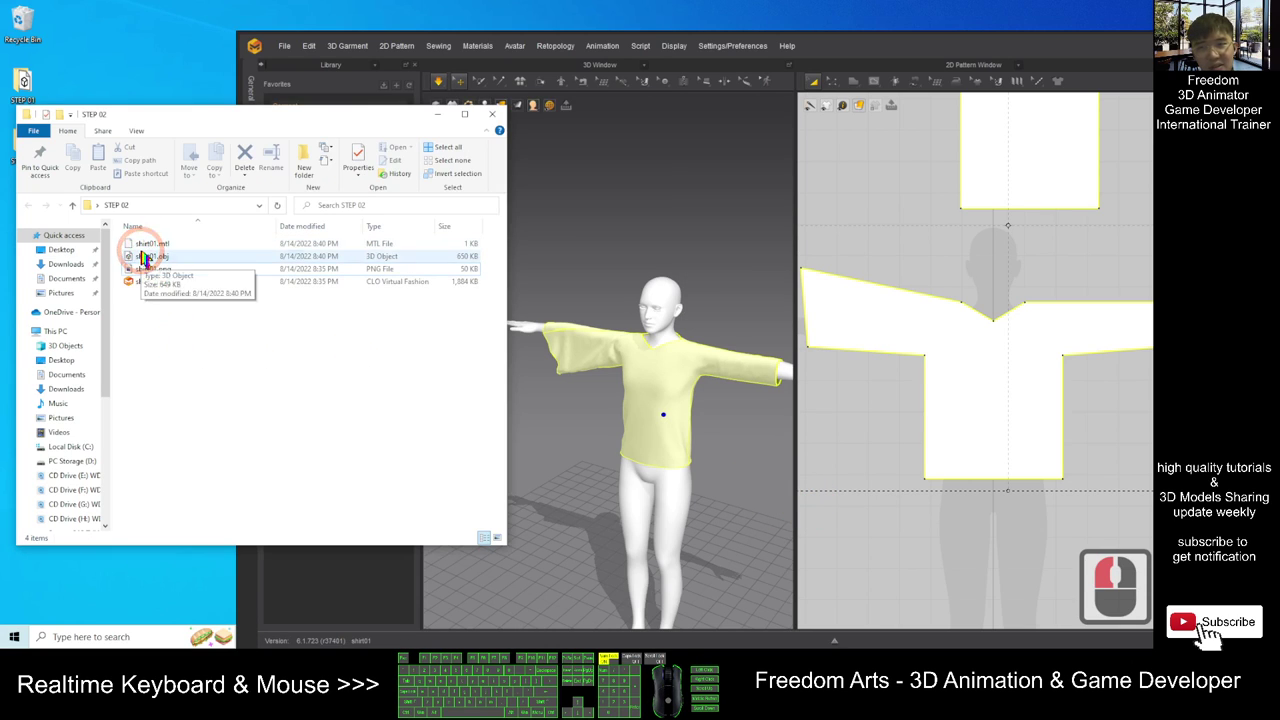
pyautogui.click(265, 253)
pyautogui.click(545, 279)
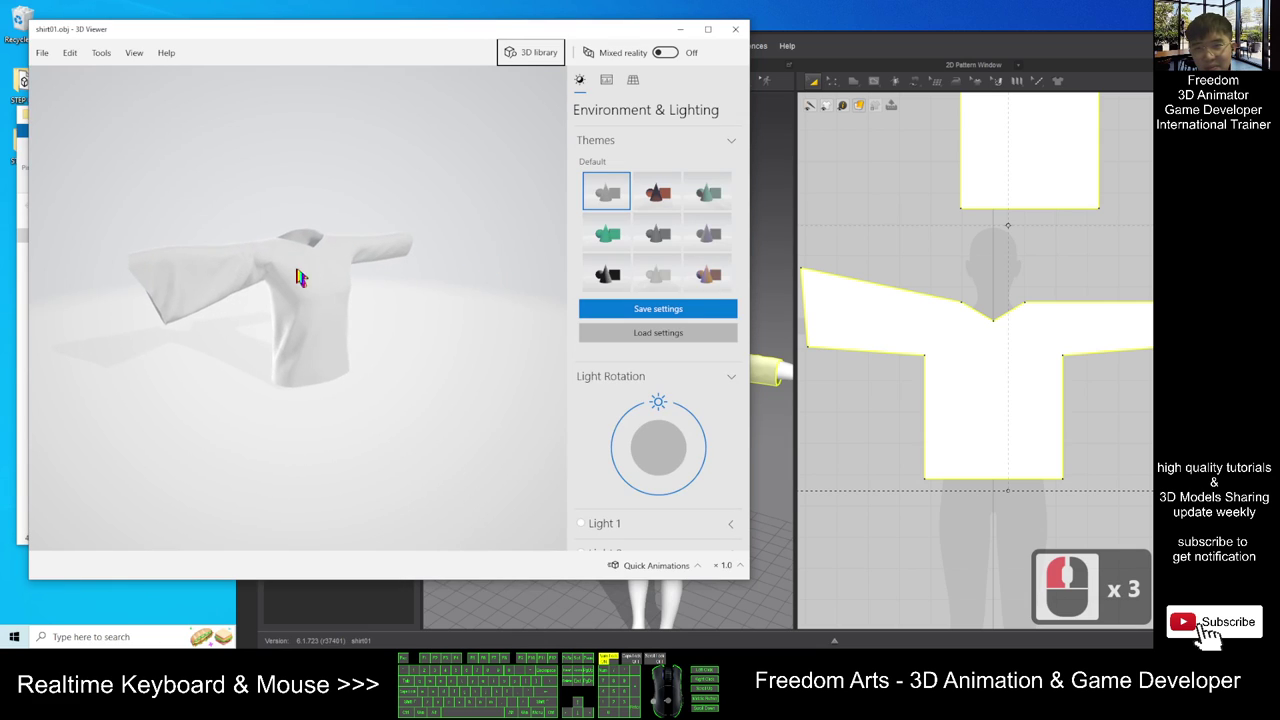
pyautogui.scroll(2, 304, 268)
pyautogui.moveTo(306, 266); pyautogui.dragTo(200, 277)
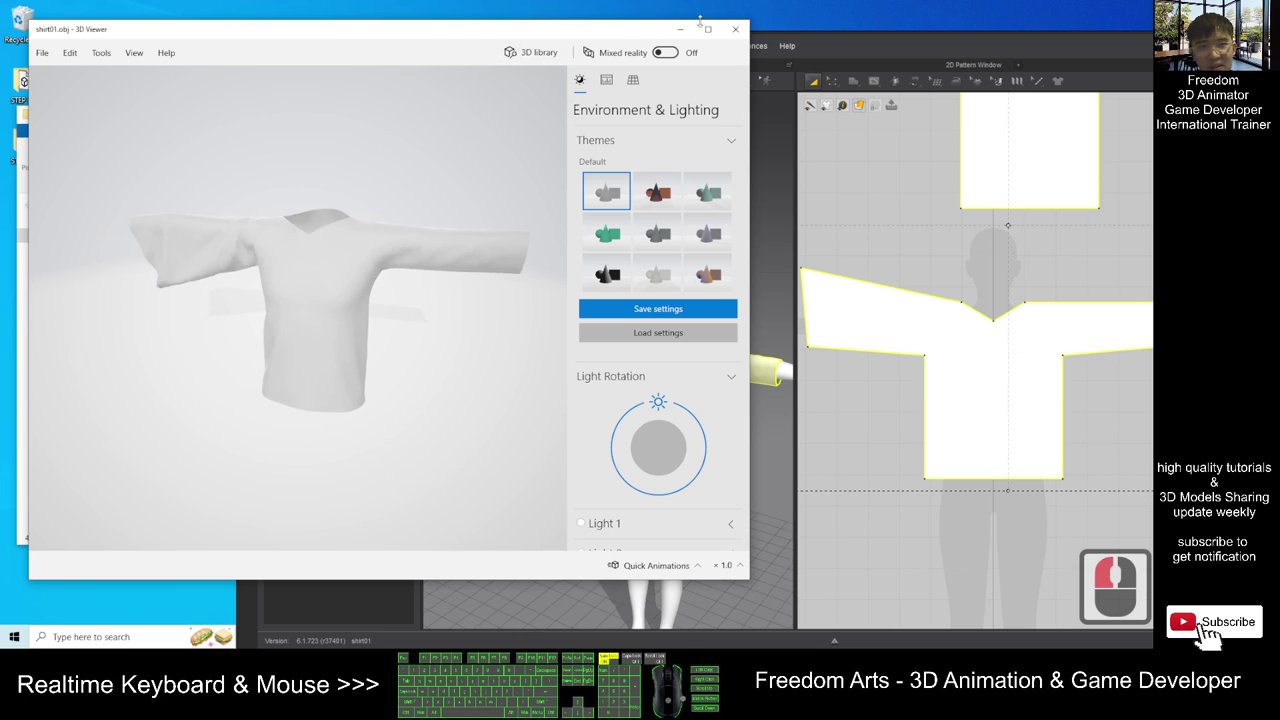
pyautogui.click(735, 29)
# Undo the shirt's drape simulation back to the flat, sewn panels and save the project.
pyautogui.click(817, 52)
pyautogui.click(305, 50)
pyautogui.click(548, 221)
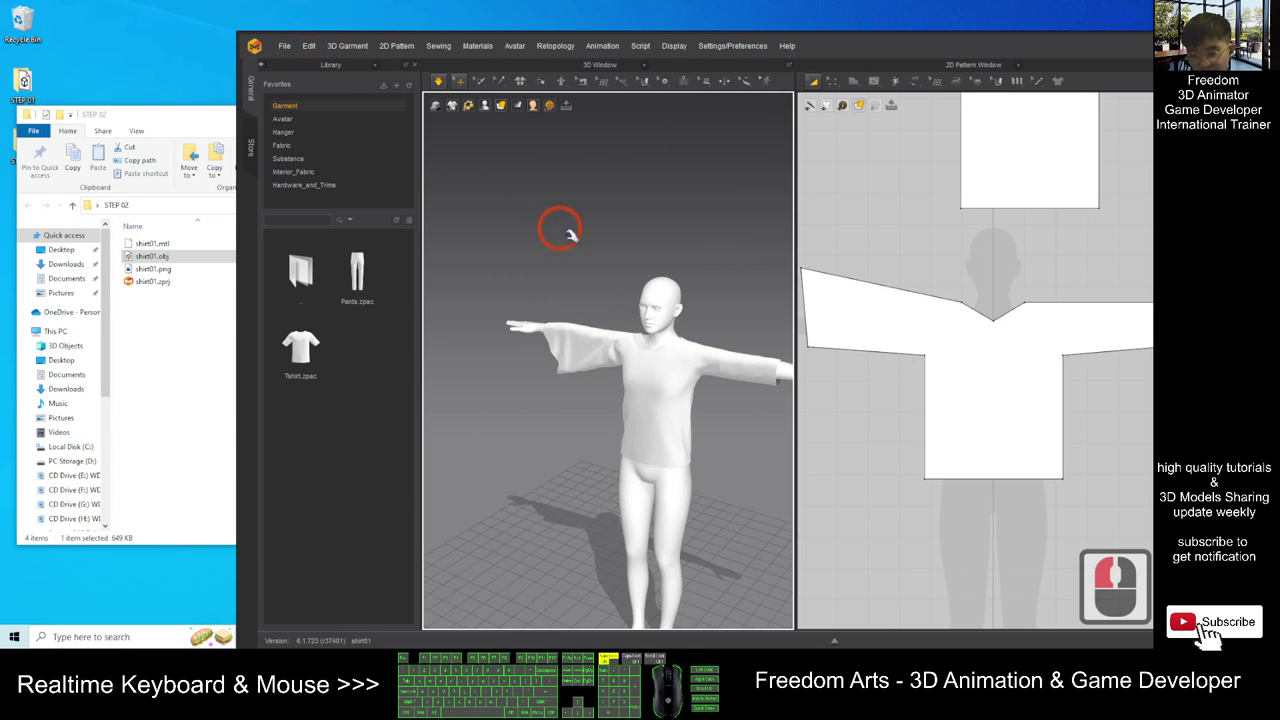
pyautogui.hotkey('ctrl', 'z')
pyautogui.hotkey('ctrl', 'z')
pyautogui.hotkey('ctrl', 'z')
pyautogui.click(284, 45)
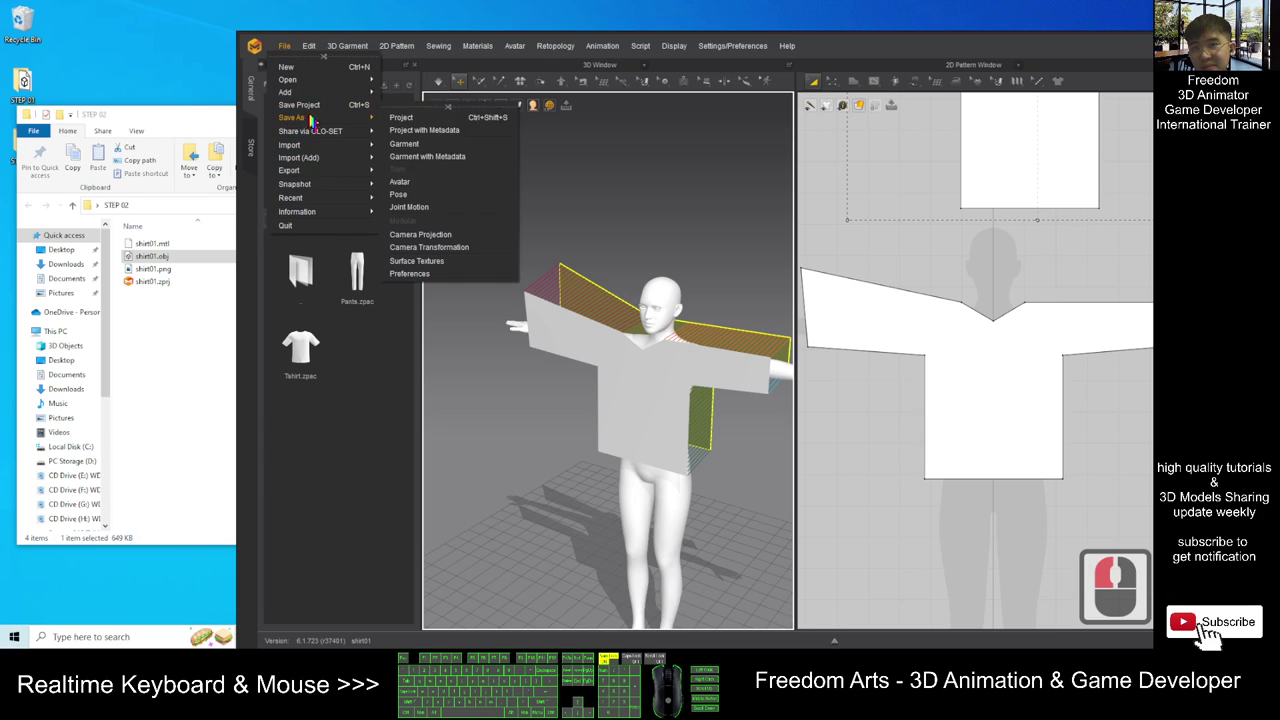
pyautogui.click(322, 104)
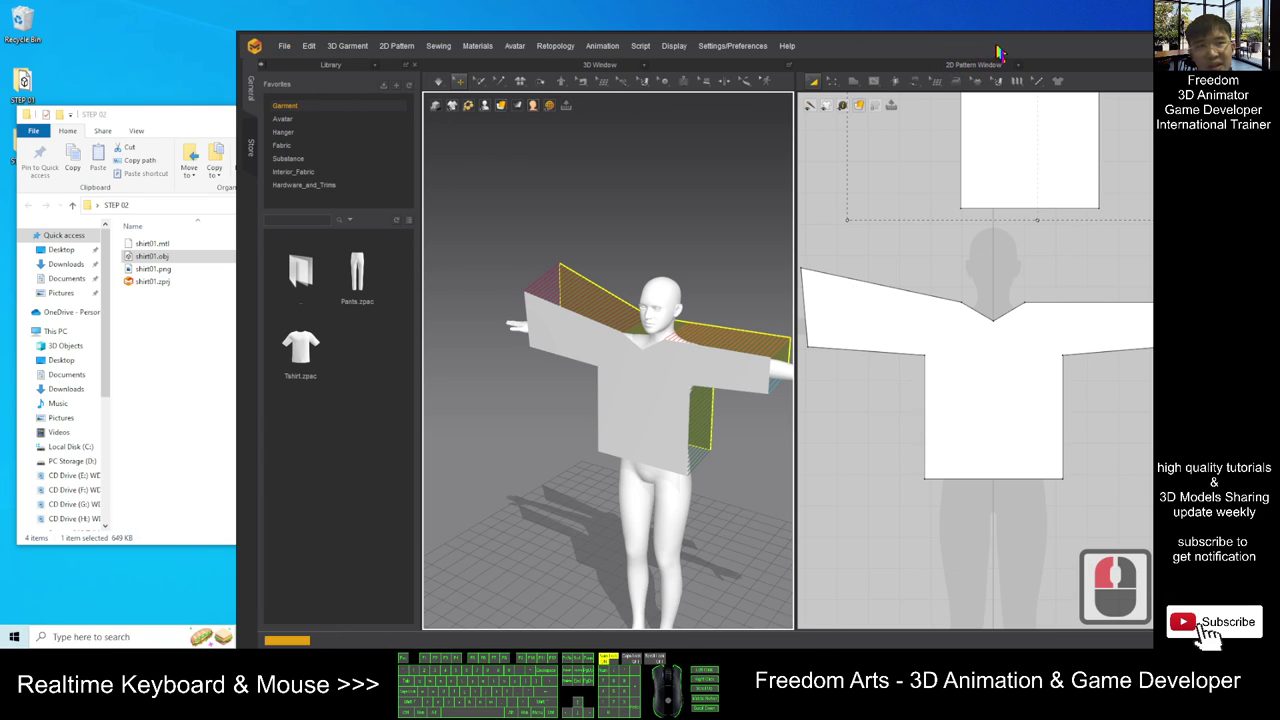
# Minimize Marvelous Designer and place the notes.txt window beside the STEP 02 folder window.
pyautogui.moveTo(997, 45); pyautogui.dragTo(714, 71)
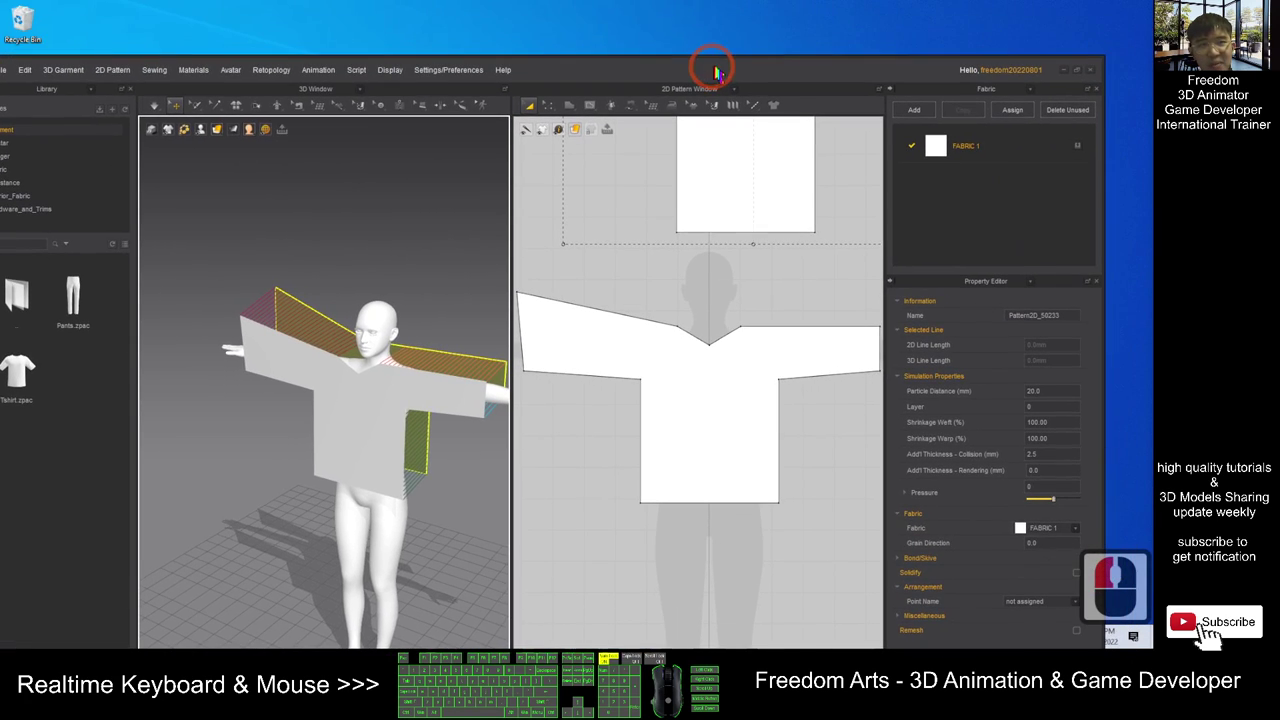
pyautogui.click(1062, 68)
pyautogui.moveTo(440, 114); pyautogui.dragTo(485, 89)
pyautogui.click(309, 300)
pyautogui.click(574, 636)
pyautogui.moveTo(225, 108); pyautogui.dragTo(762, 60)
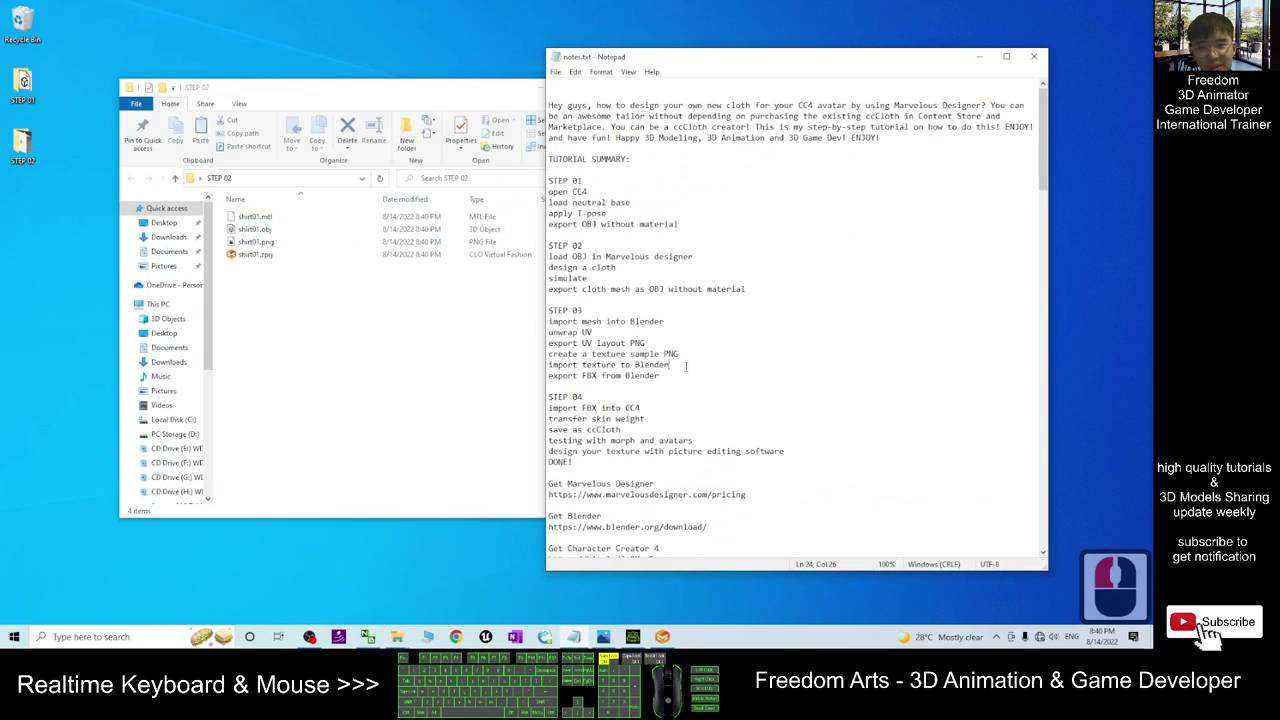
# Search the computer for blender, and return to notes.txt.
pyautogui.click(120, 637)
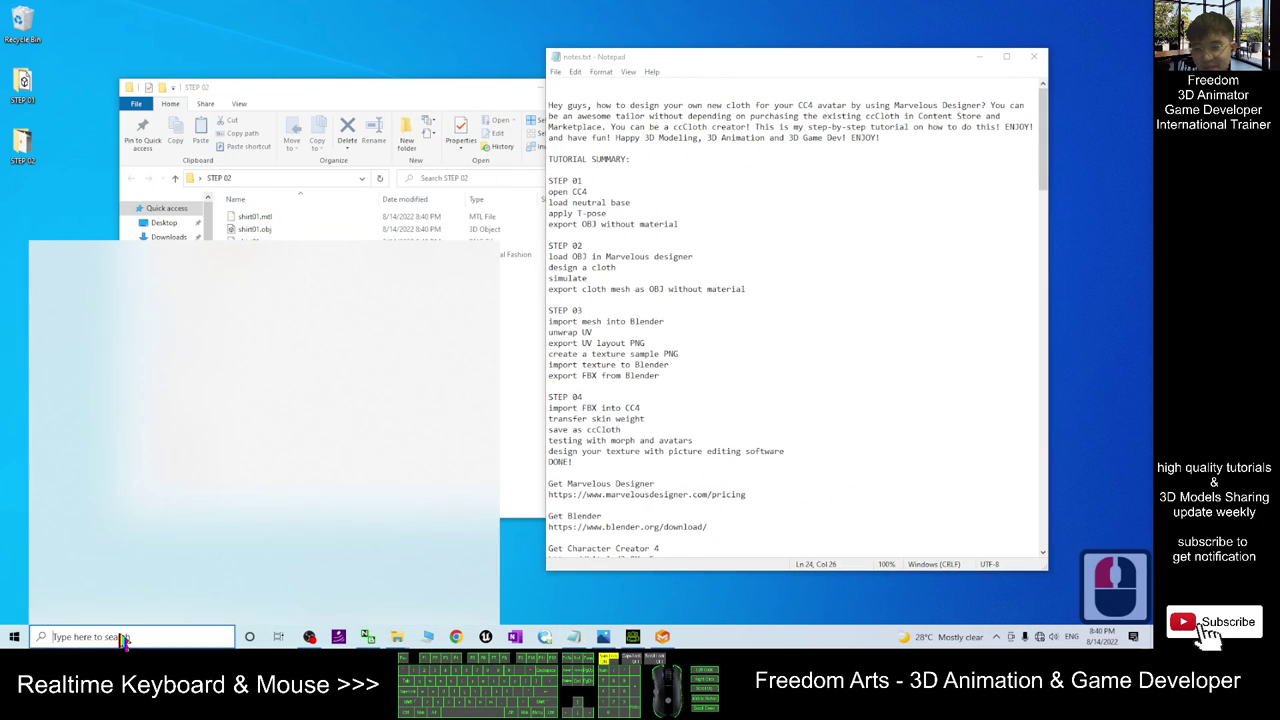
pyautogui.write('blender')
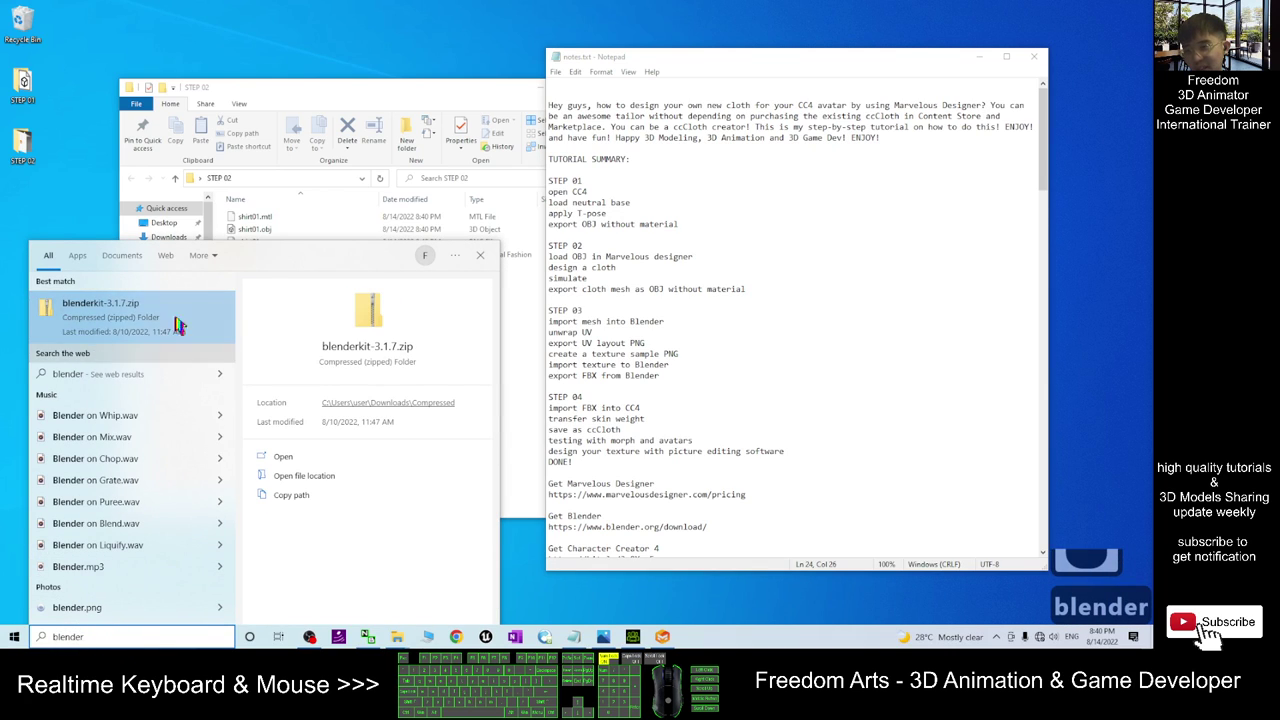
pyautogui.click(721, 311)
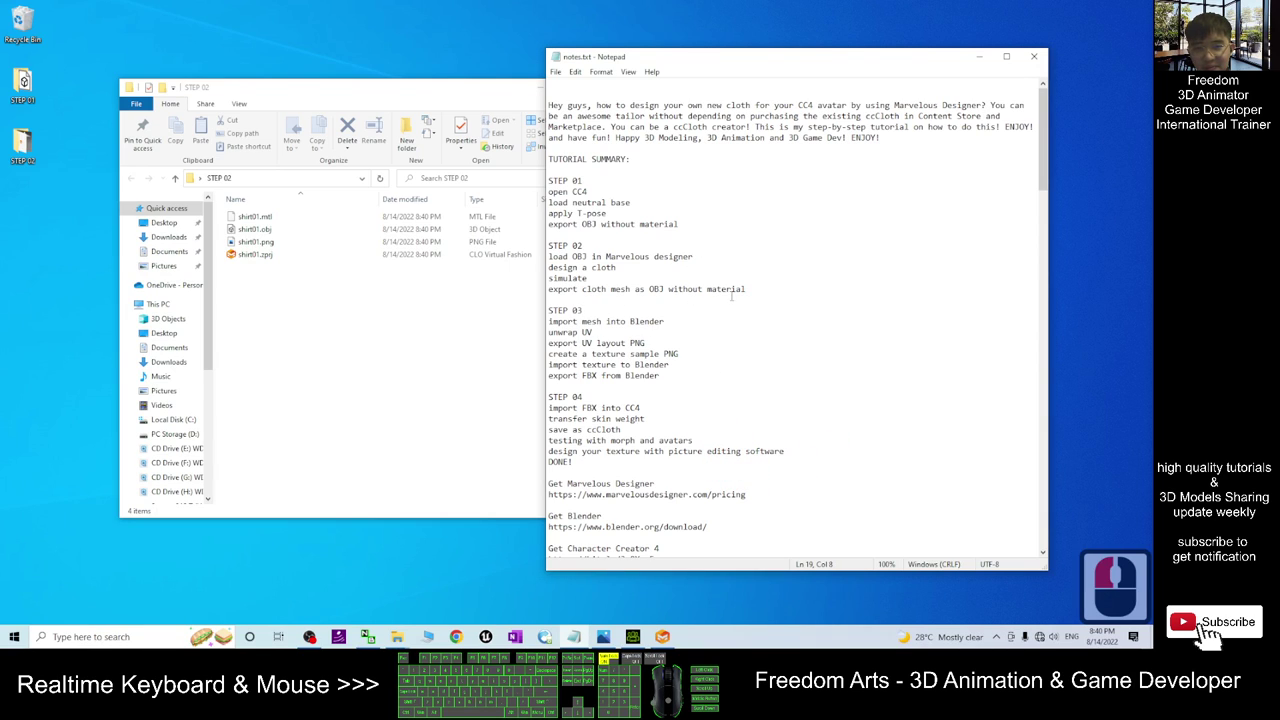
pyautogui.scroll(-14, 732, 404)
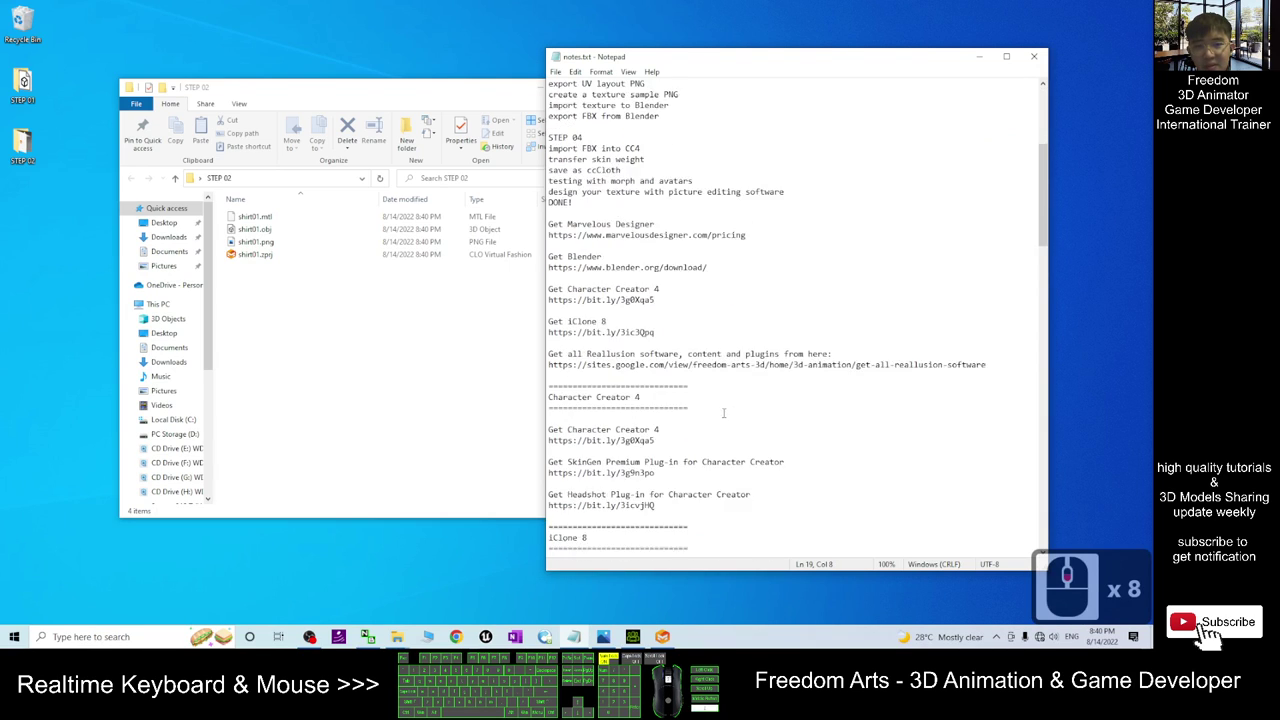
pyautogui.scroll(11, 666, 418)
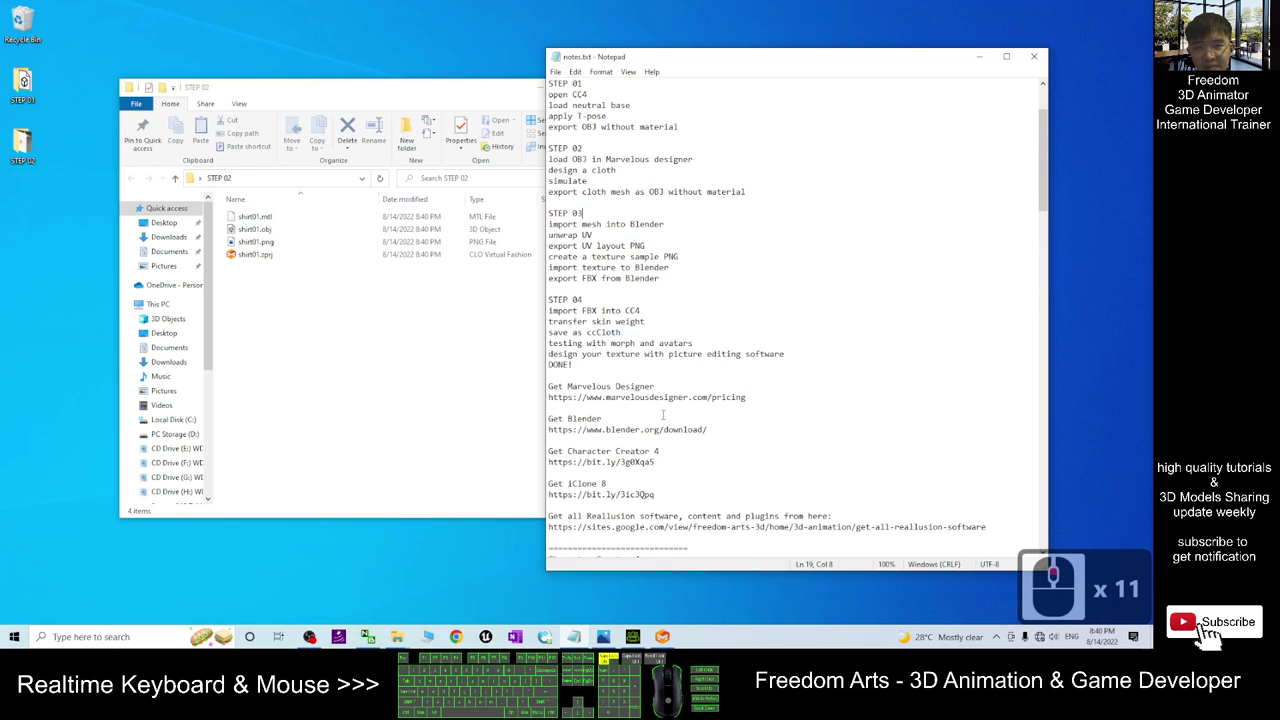
pyautogui.moveTo(548, 432); pyautogui.dragTo(714, 426)
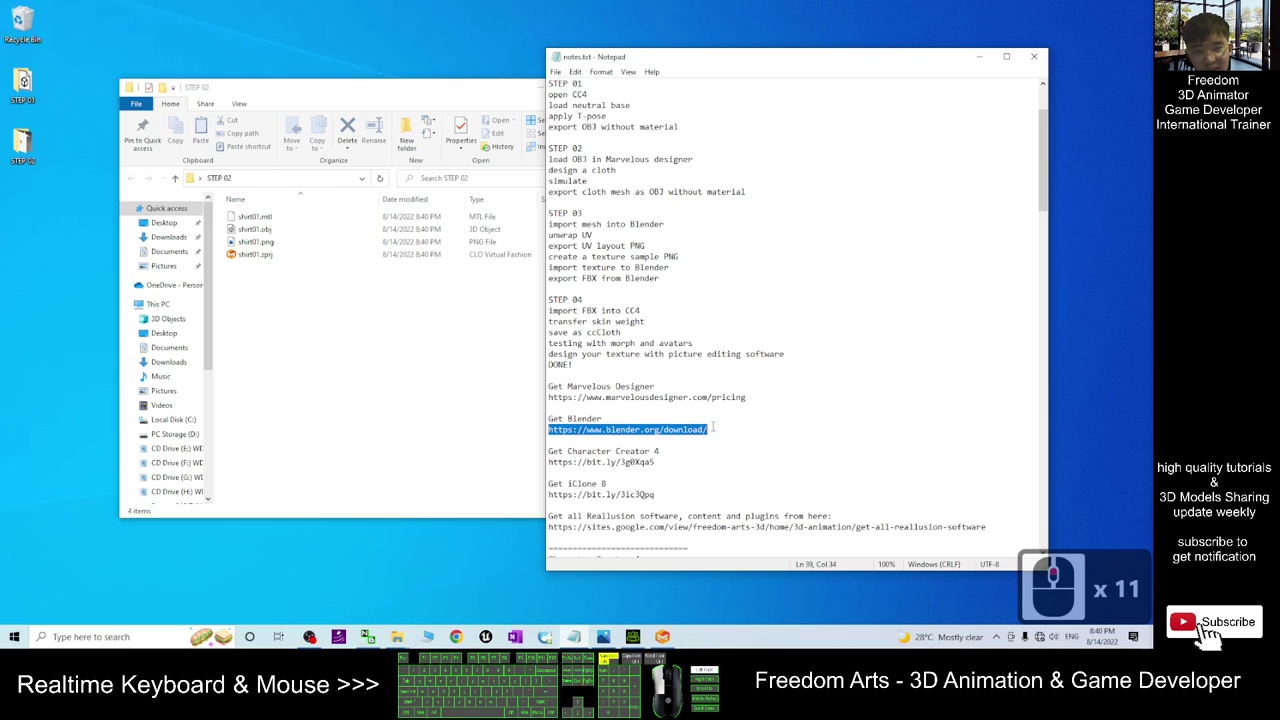
pyautogui.hotkey('ctrl', 'c')
# Open the copied Blender download address in Chrome.
pyautogui.click(457, 637)
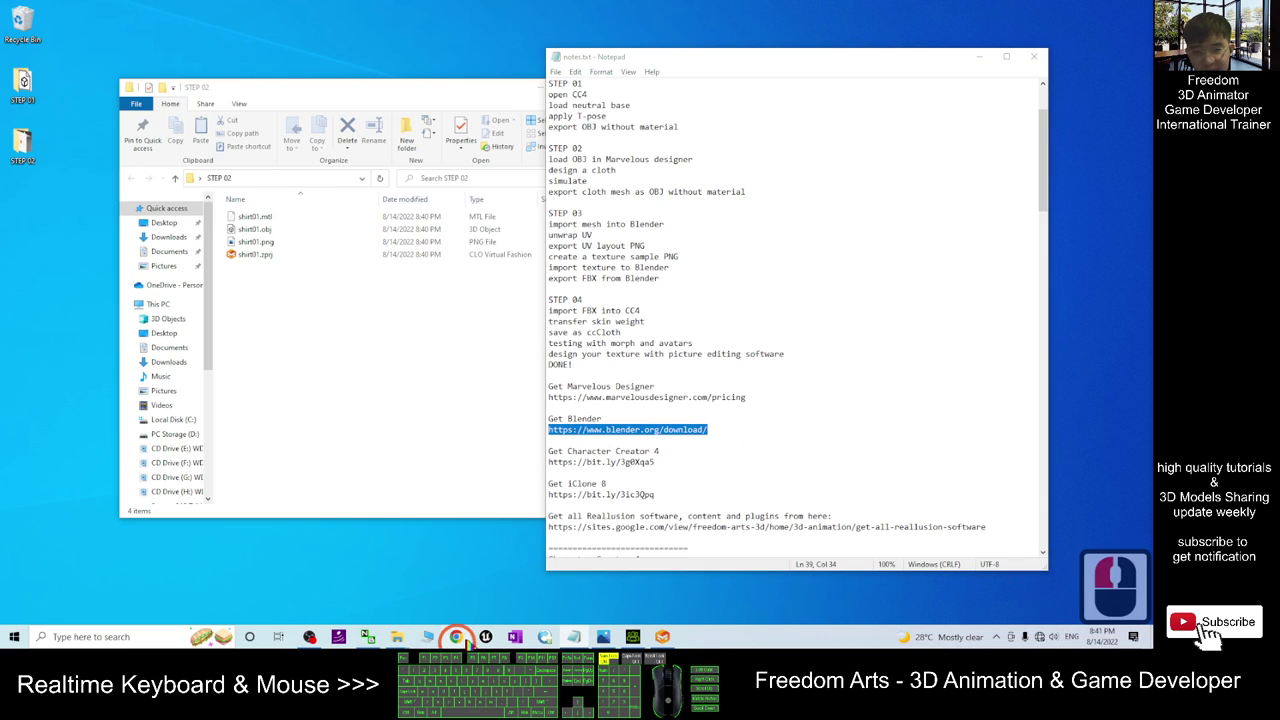
pyautogui.click(1036, 638)
pyautogui.click(1037, 296)
pyautogui.click(1116, 350)
pyautogui.click(766, 457)
pyautogui.click(589, 360)
pyautogui.click(209, 31)
pyautogui.hotkey('ctrl', 'v')
pyautogui.press('Return')
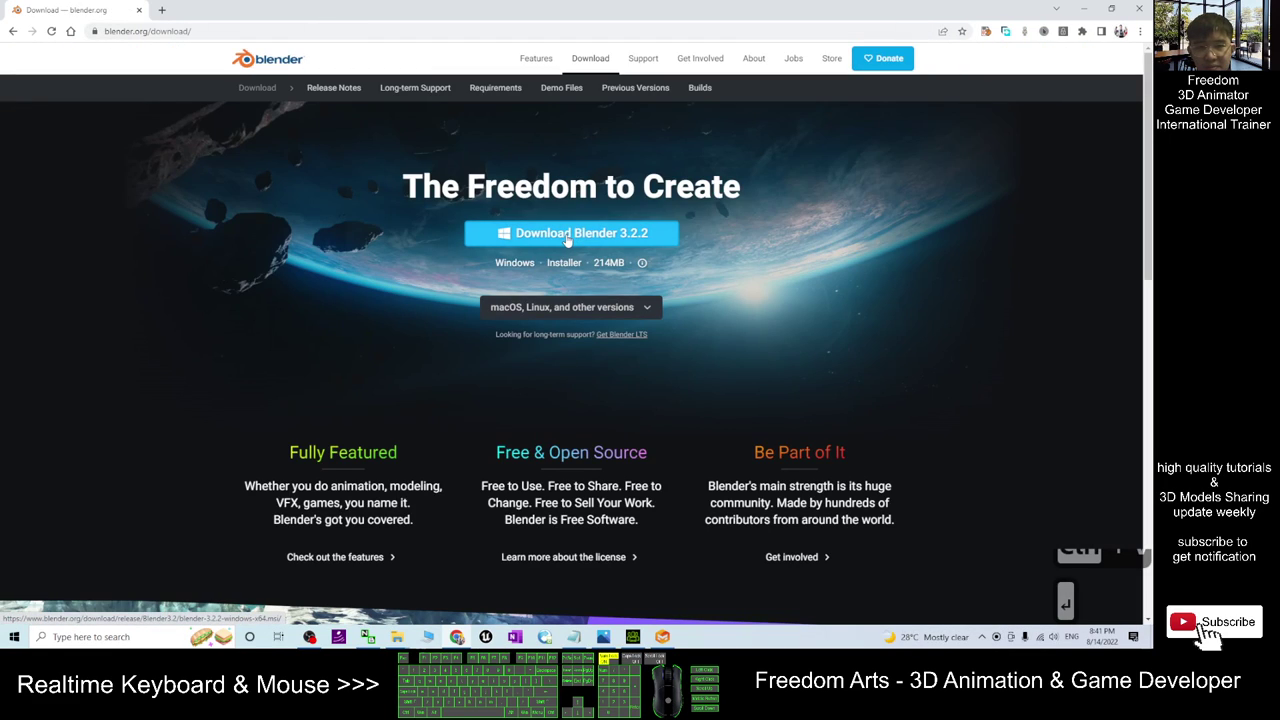
# Download the Blender 3.2.2 Windows installer and run it.
pyautogui.click(567, 236)
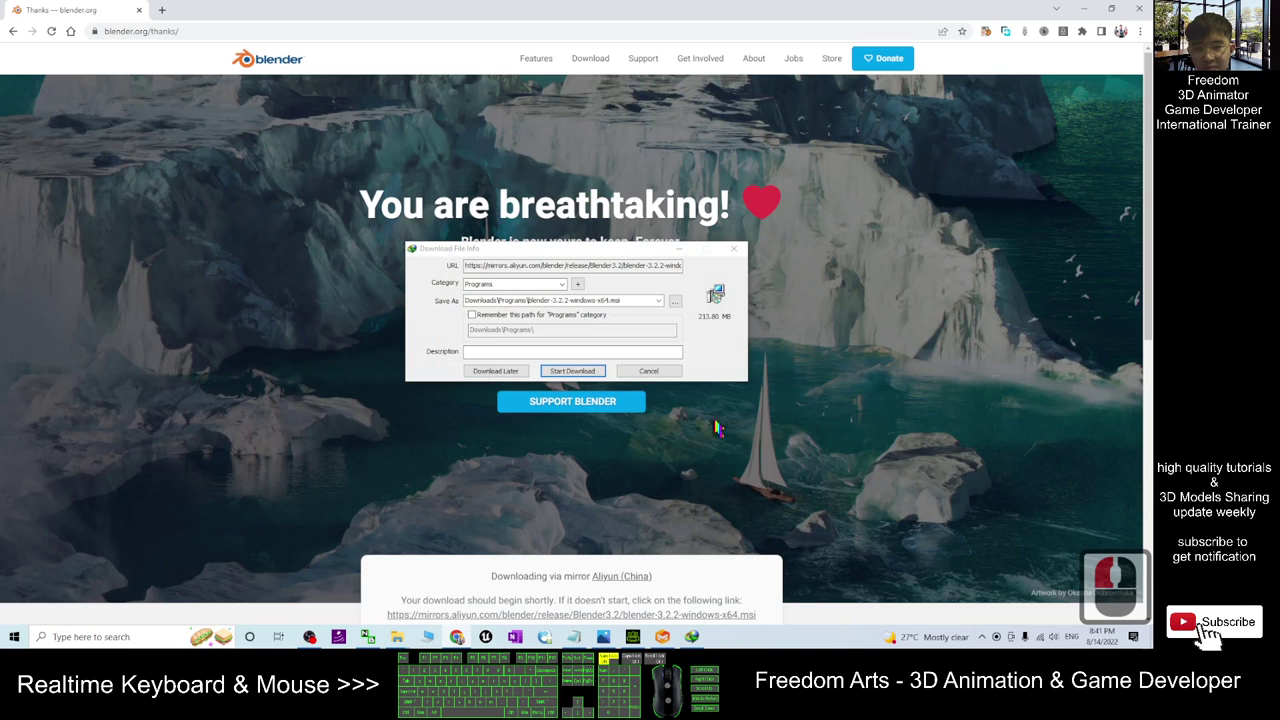
pyautogui.click(571, 371)
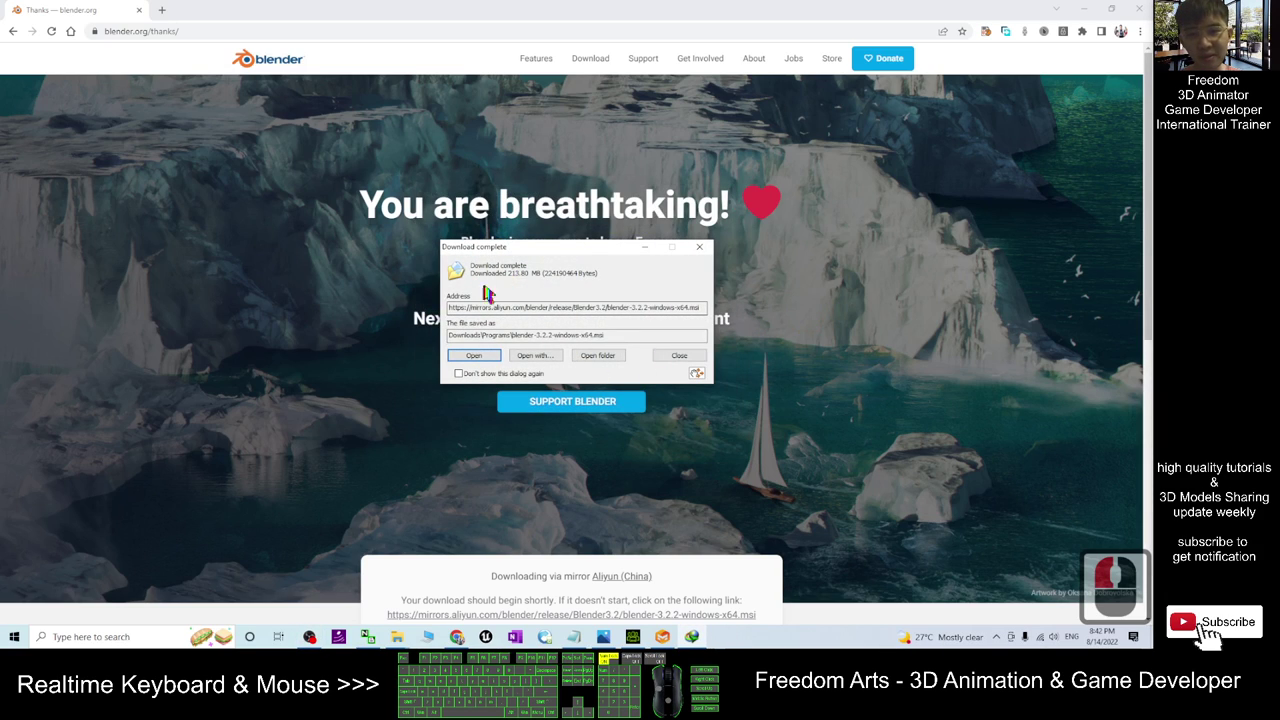
pyautogui.click(488, 358)
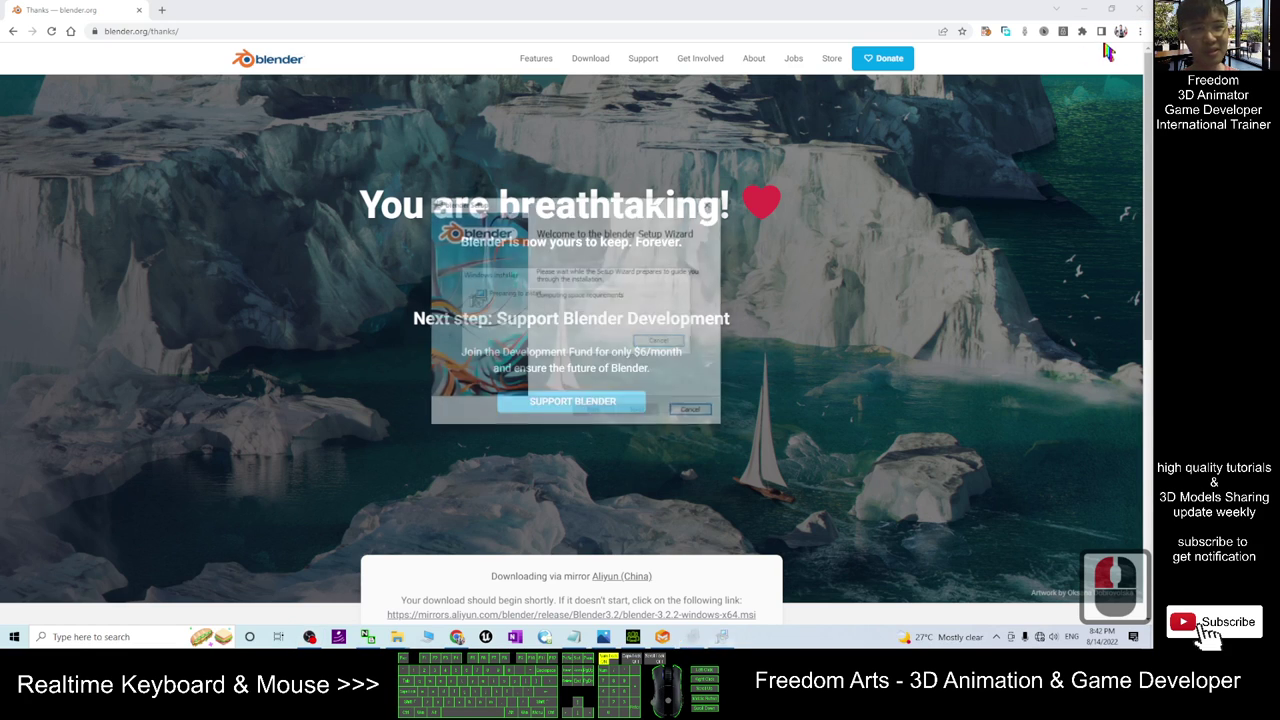
# Close the browser and install Blender, accepting the license agreement and keeping the default components.
pyautogui.click(1140, 10)
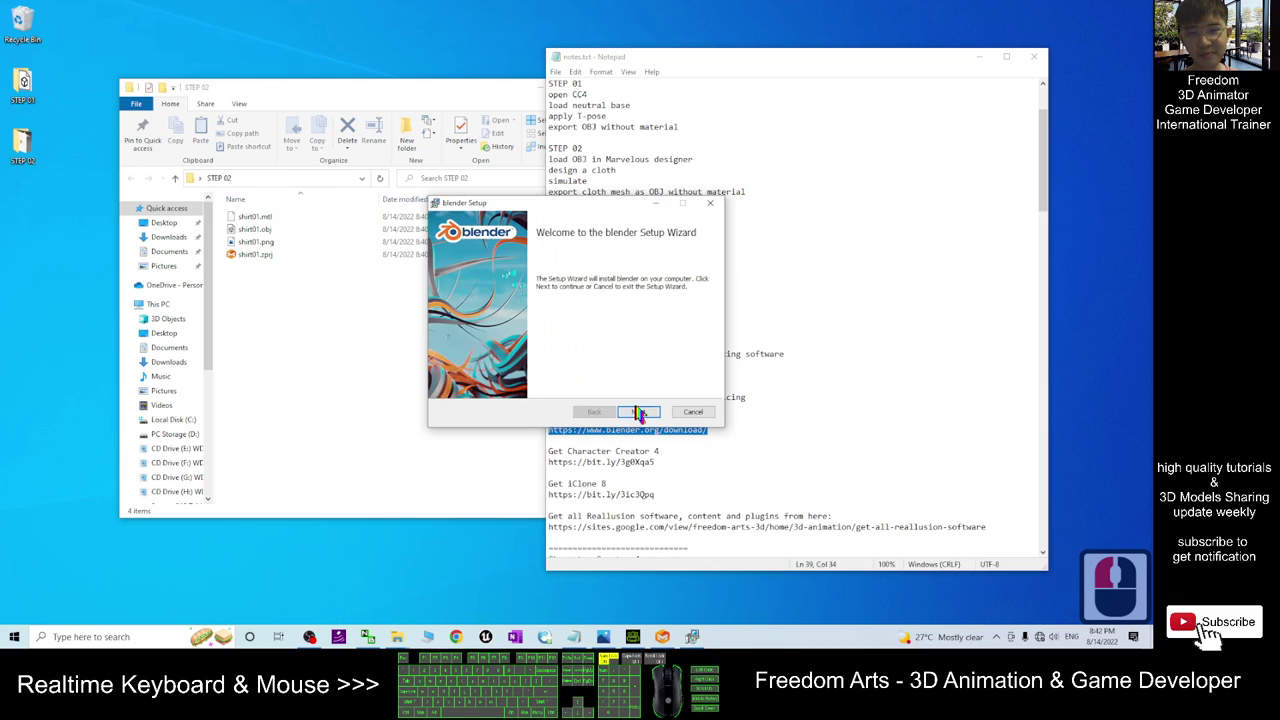
pyautogui.click(638, 411)
pyautogui.click(486, 386)
pyautogui.click(638, 412)
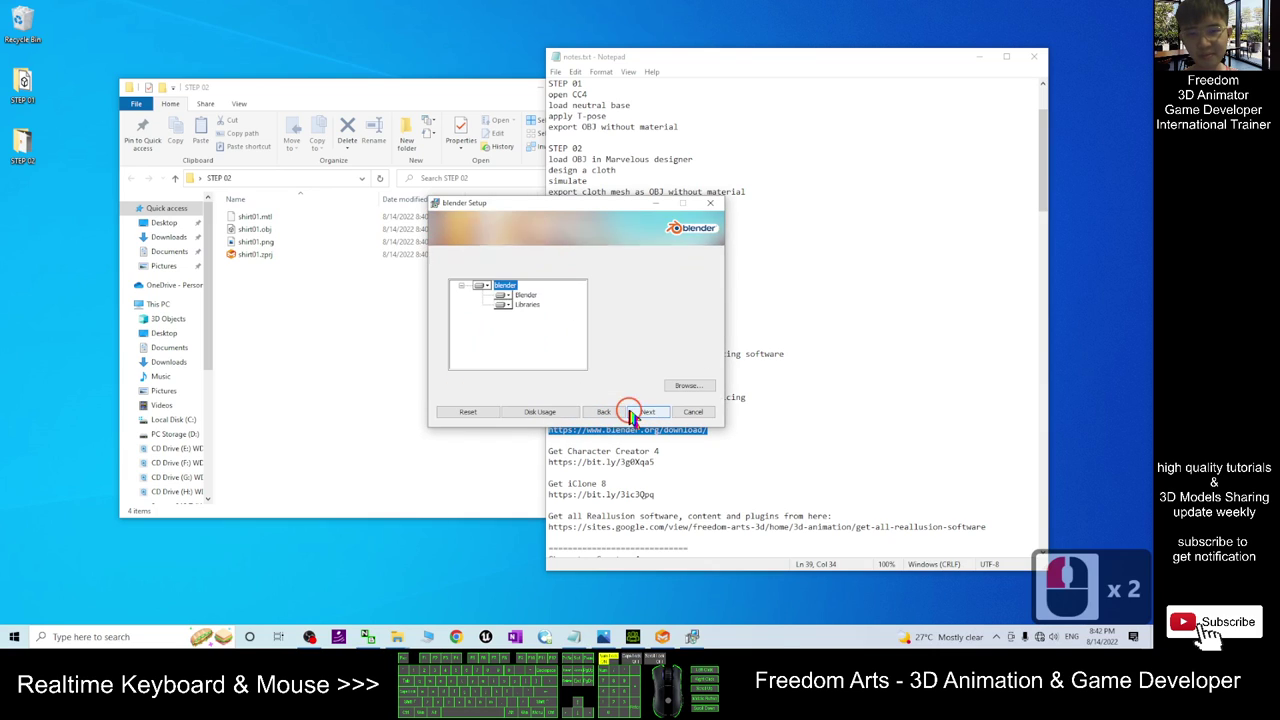
pyautogui.click(646, 412)
pyautogui.click(646, 412)
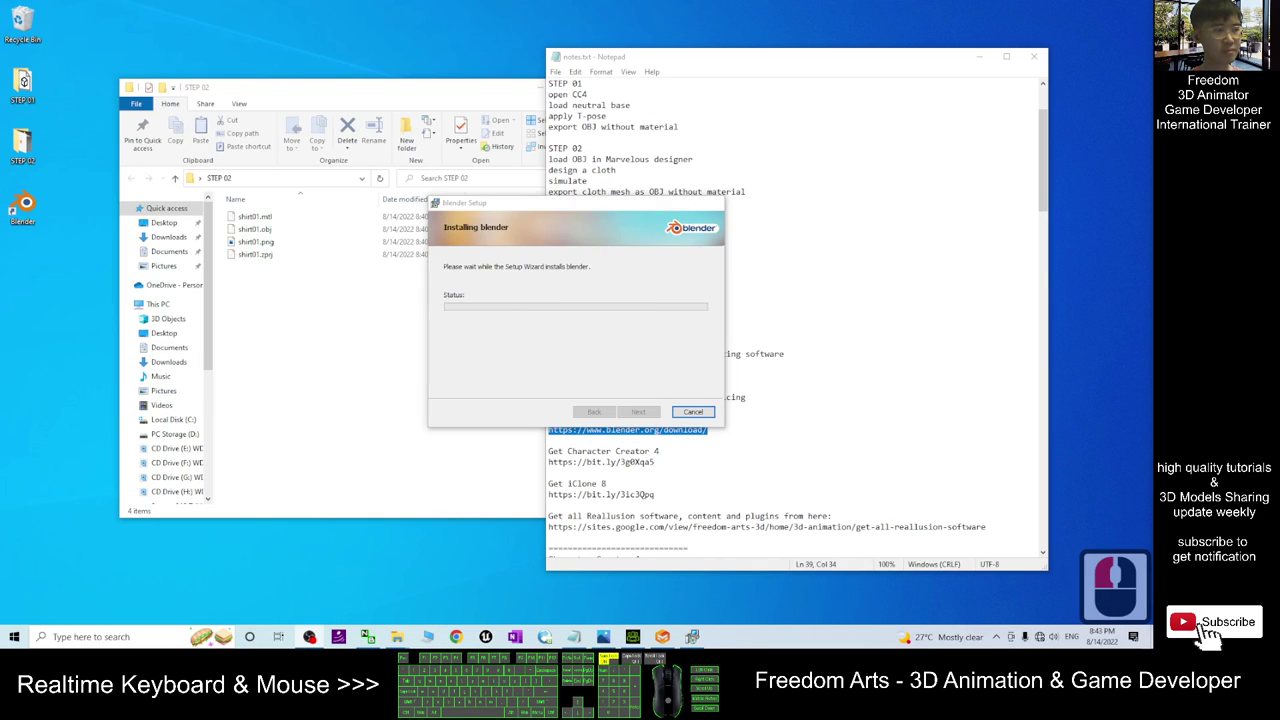
pyautogui.click(641, 418)
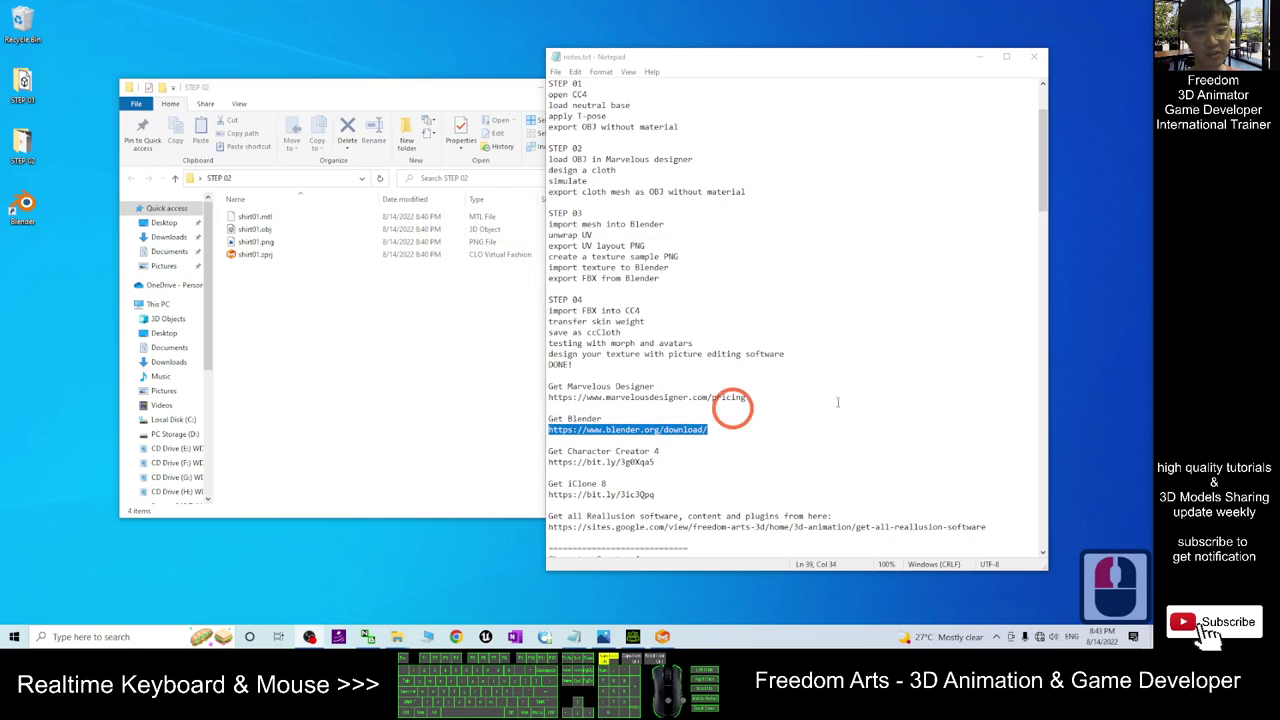
# Return to the start of the tutorial summary in notes.txt and launch Blender from the desktop.
pyautogui.click(631, 429)
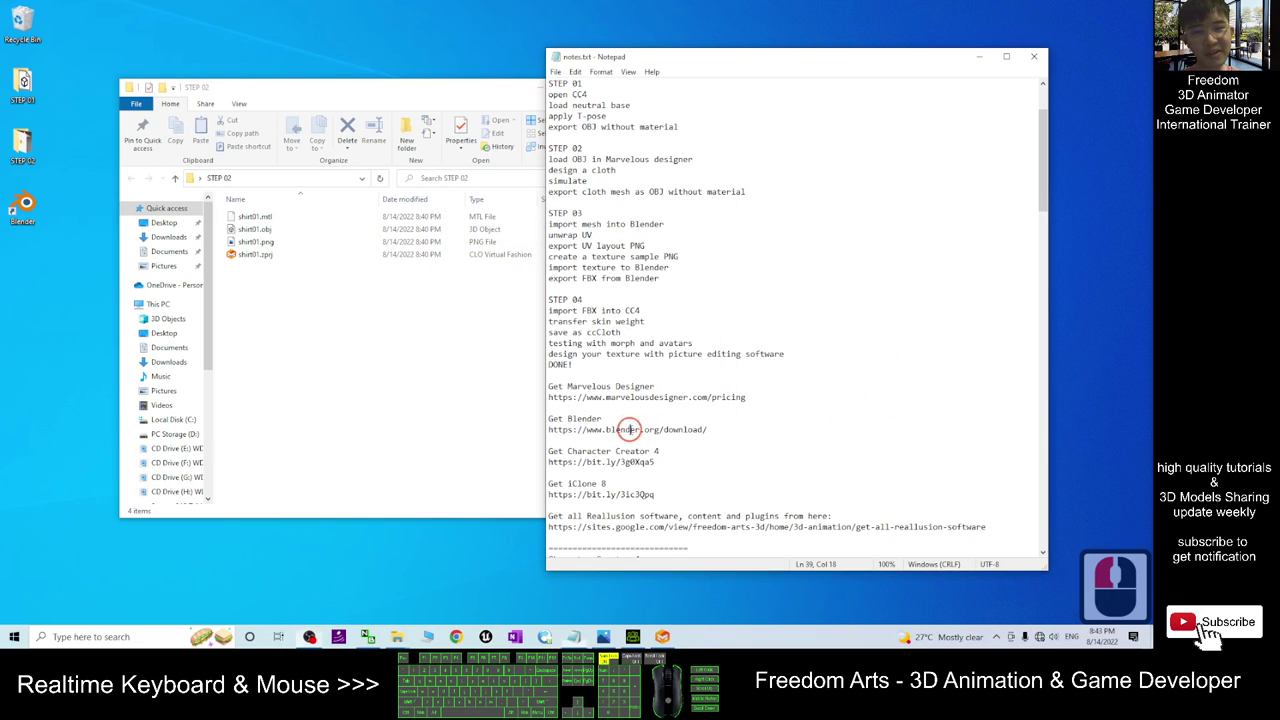
pyautogui.scroll(7, 751, 346)
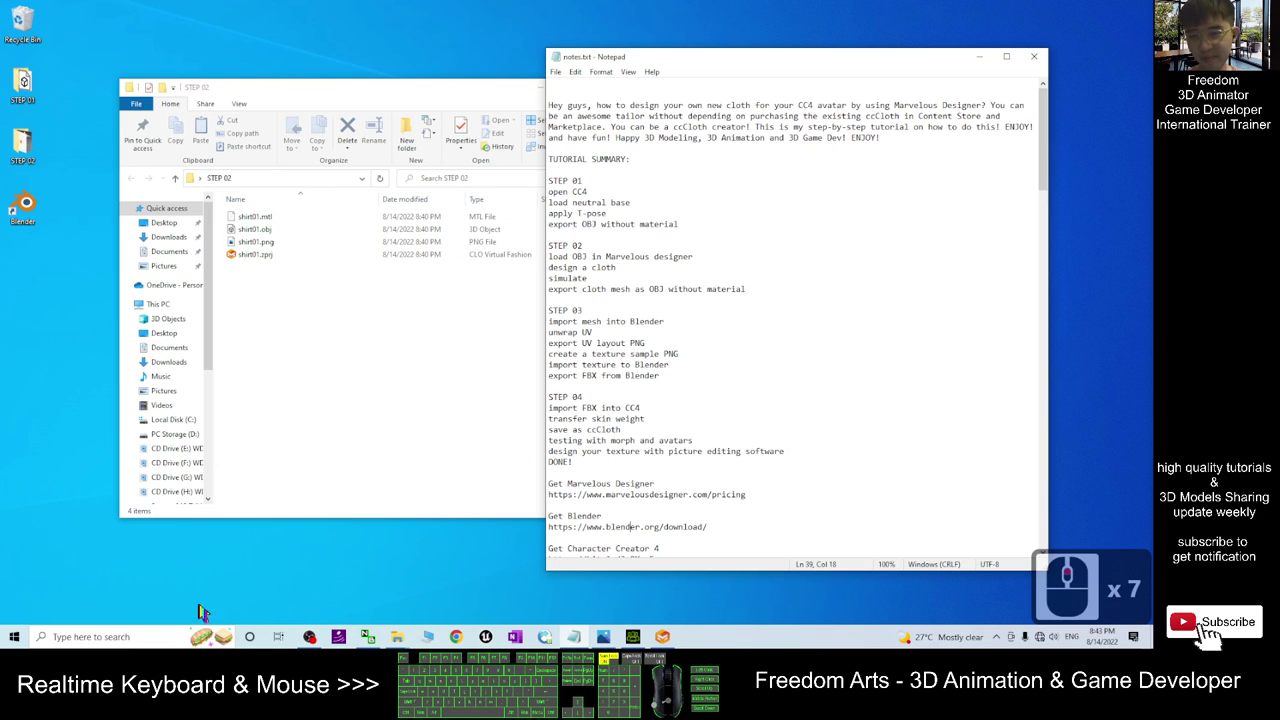
pyautogui.click(114, 636)
pyautogui.click(101, 222)
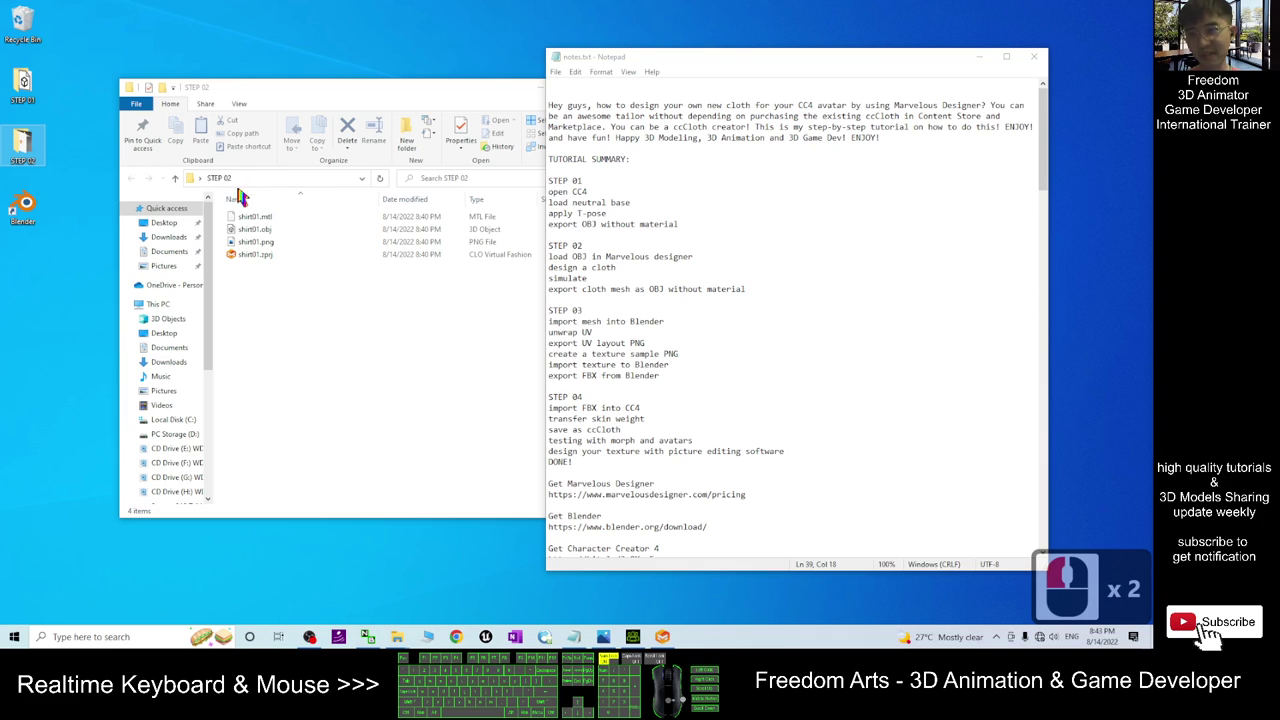
pyautogui.click(24, 210)
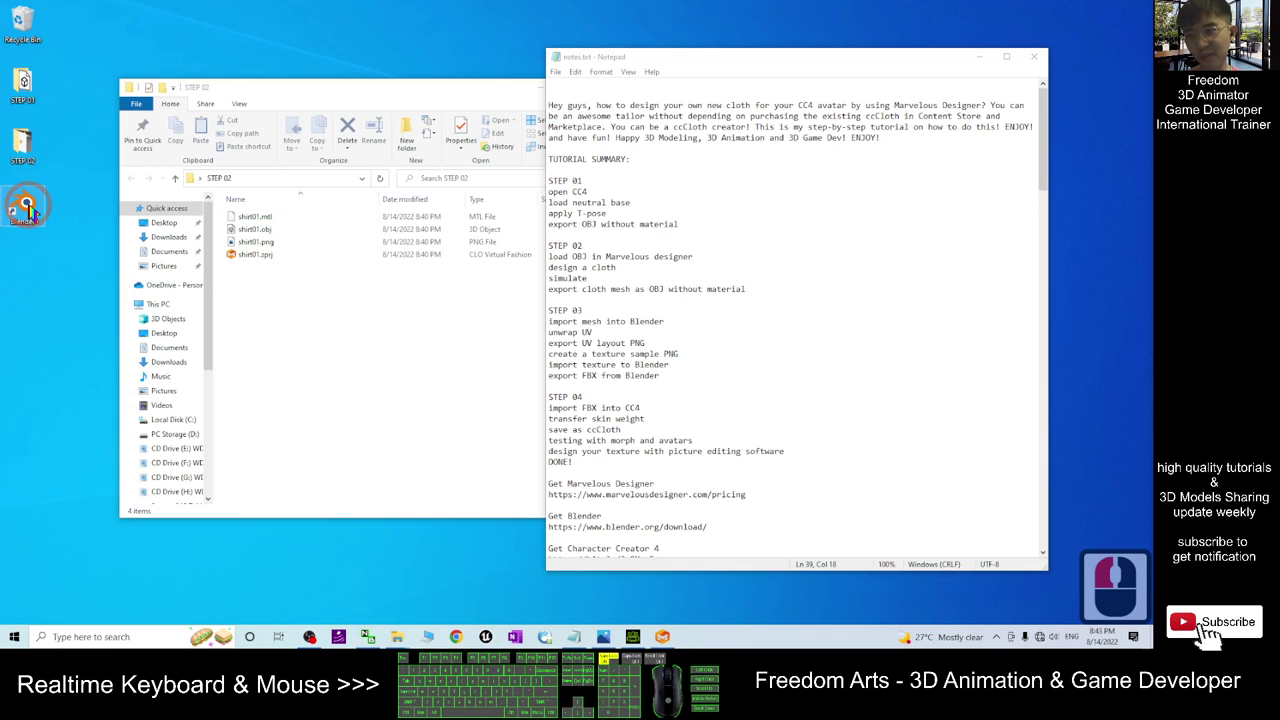
pyautogui.doubleClick(24, 210)
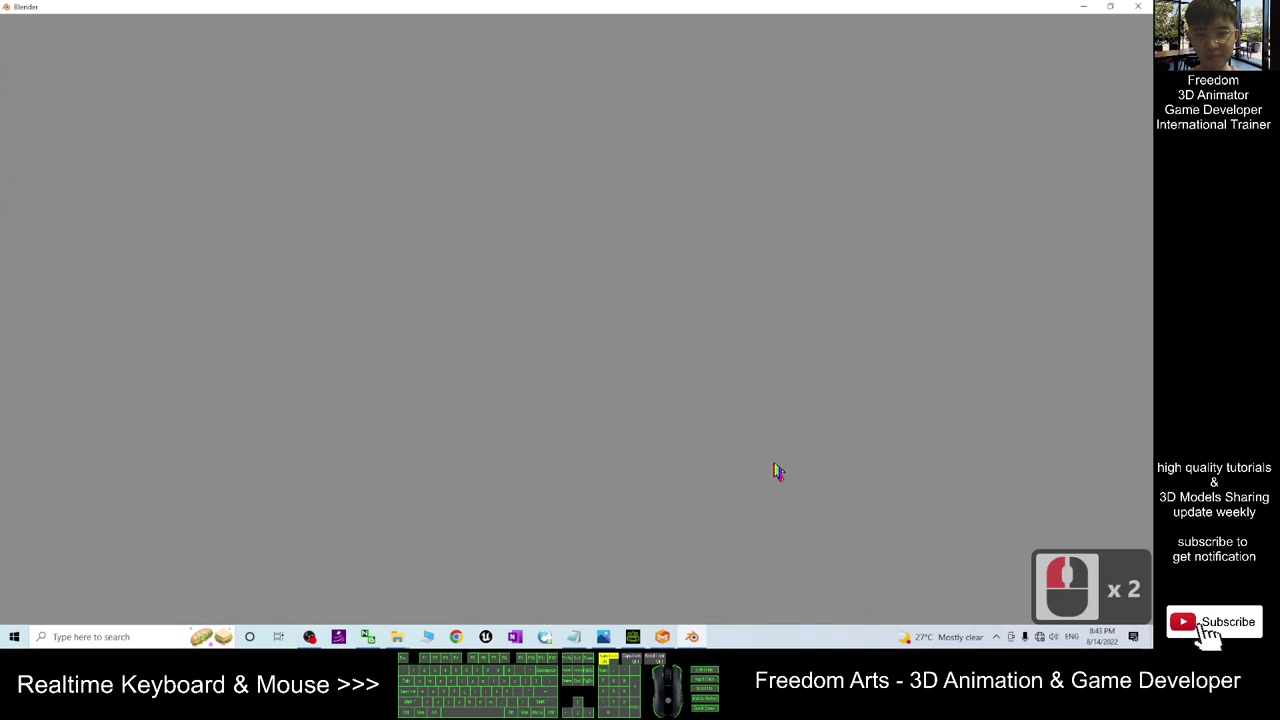
# Change the first item of STEP 03 in notes.txt to "import cloth mesh into Blender" and save the file.
pyautogui.click(578, 638)
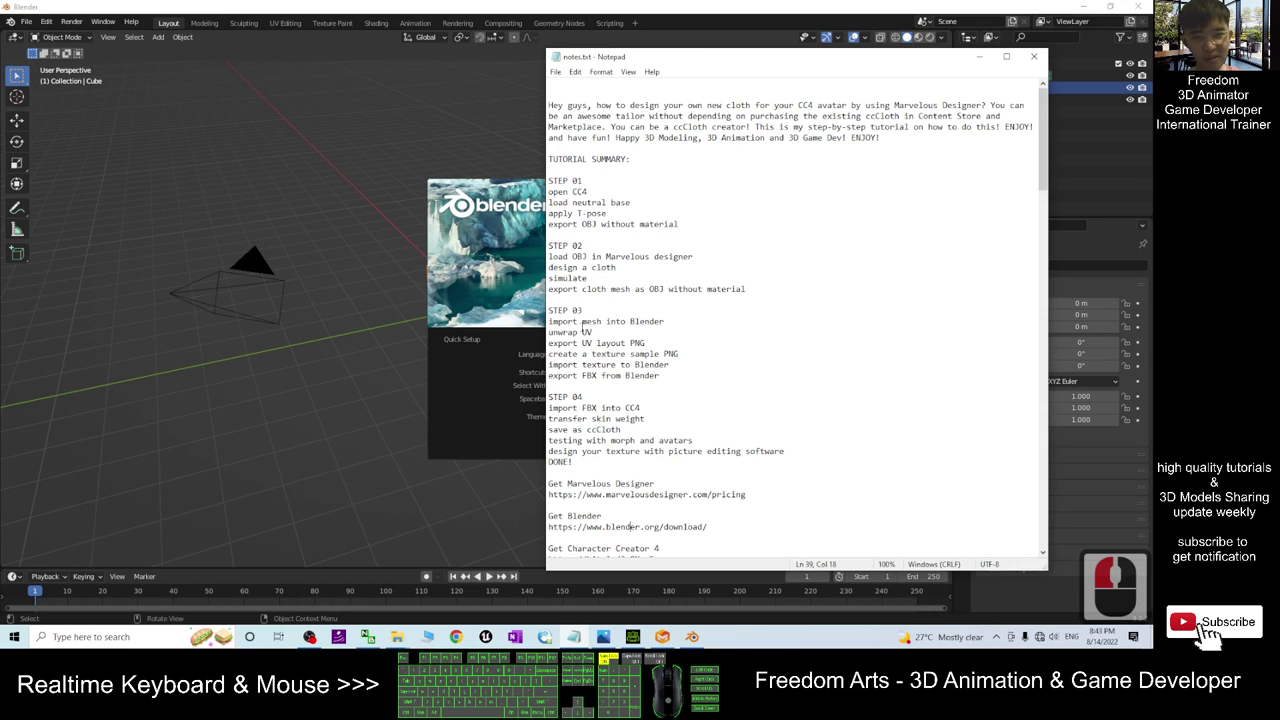
pyautogui.click(582, 322)
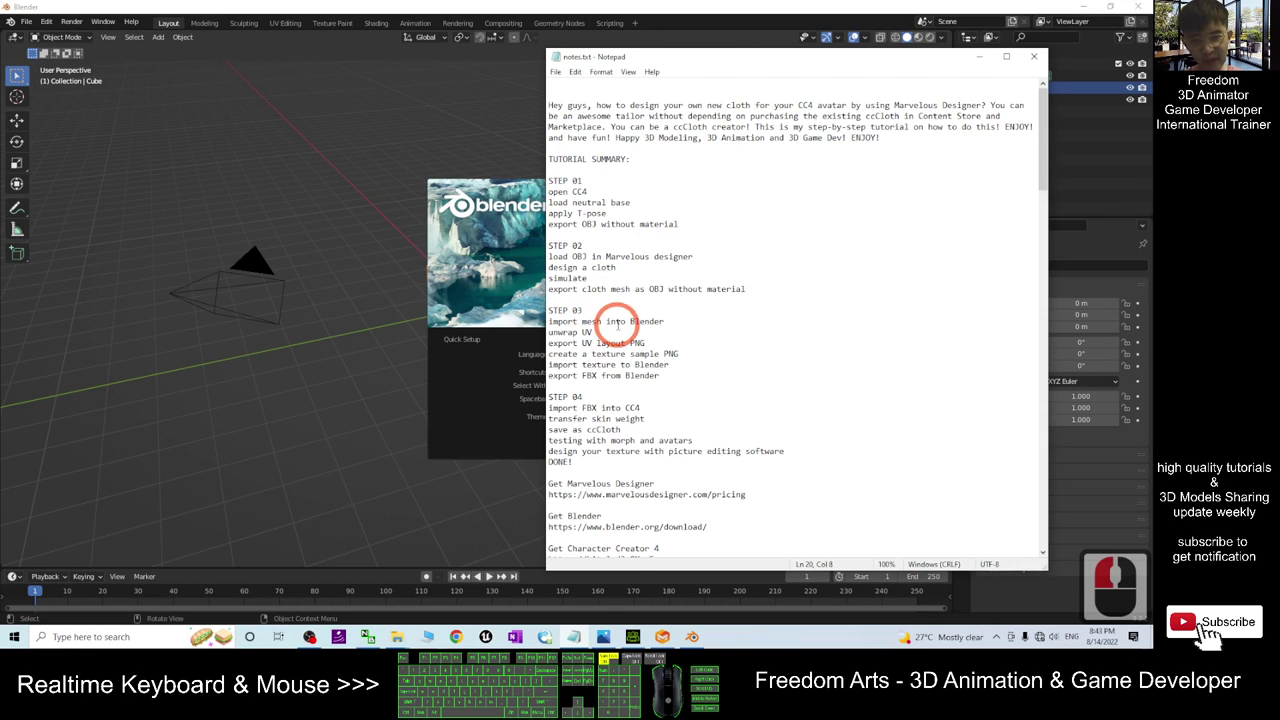
pyautogui.write('cloth')
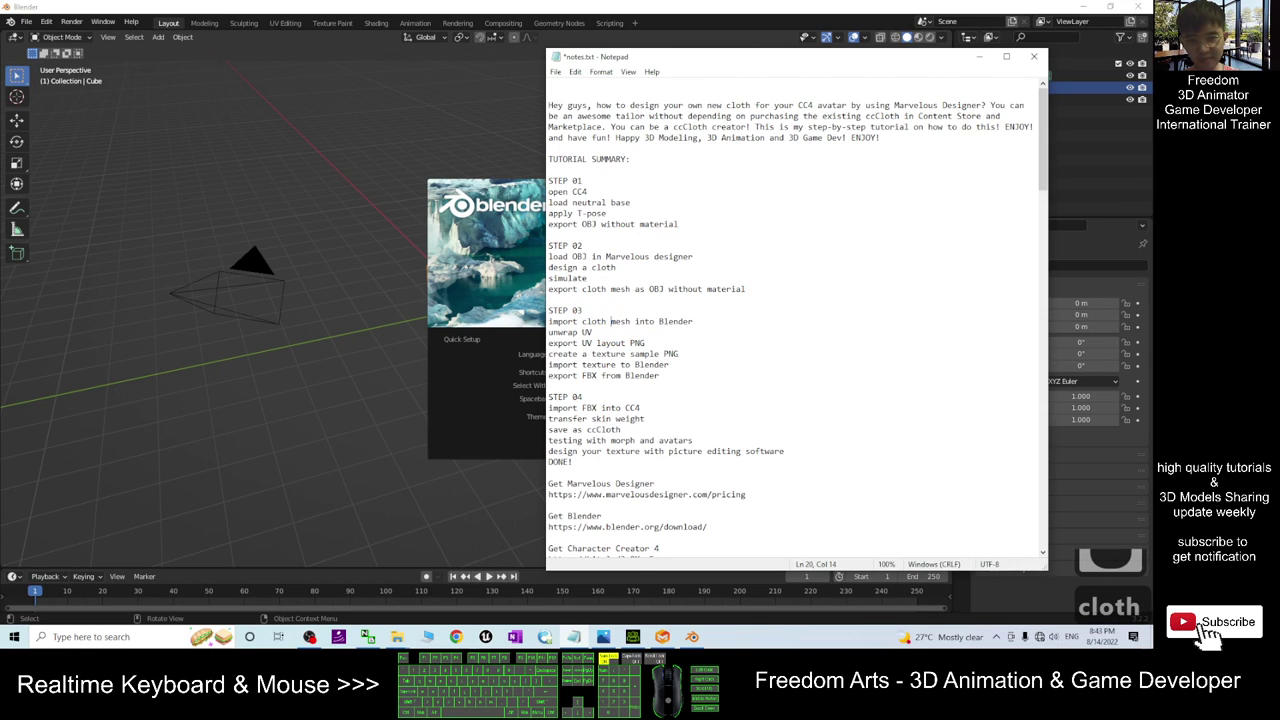
pyautogui.hotkey('ctrl', 's')
# Switch back to Blender, dismiss the splash screen and delete all the default scene objects.
pyautogui.click(423, 8)
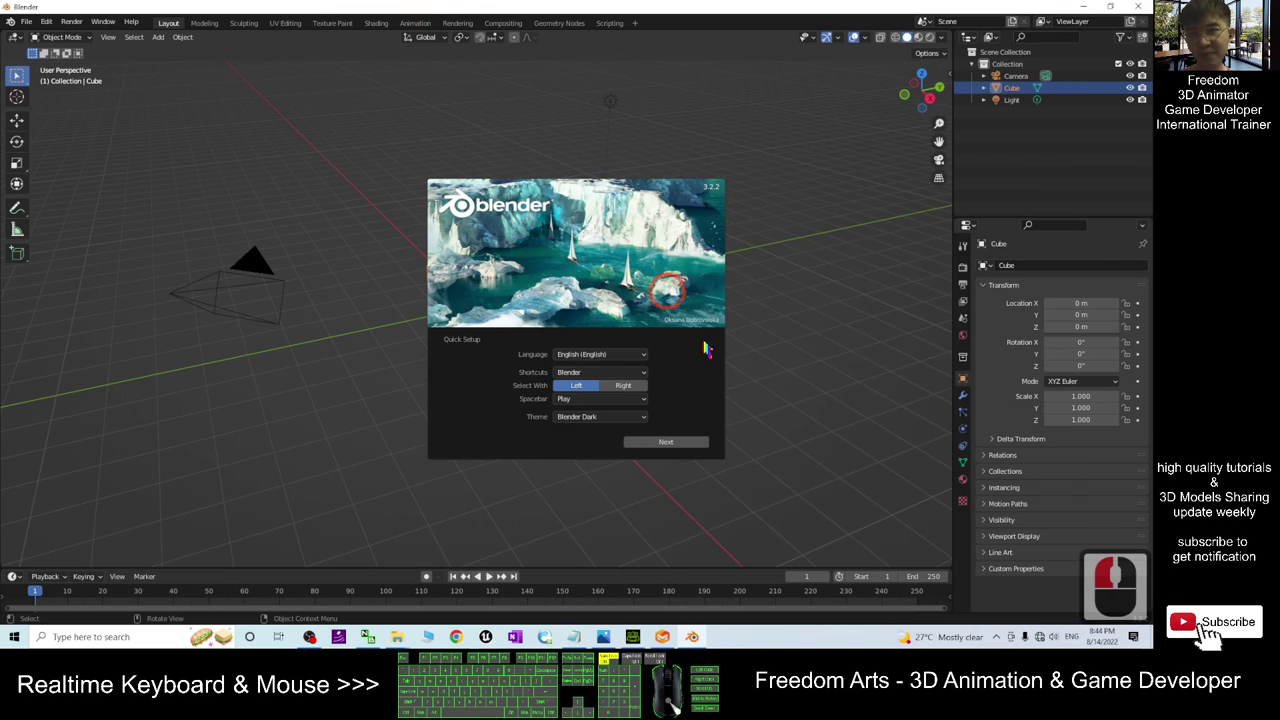
pyautogui.click(390, 160)
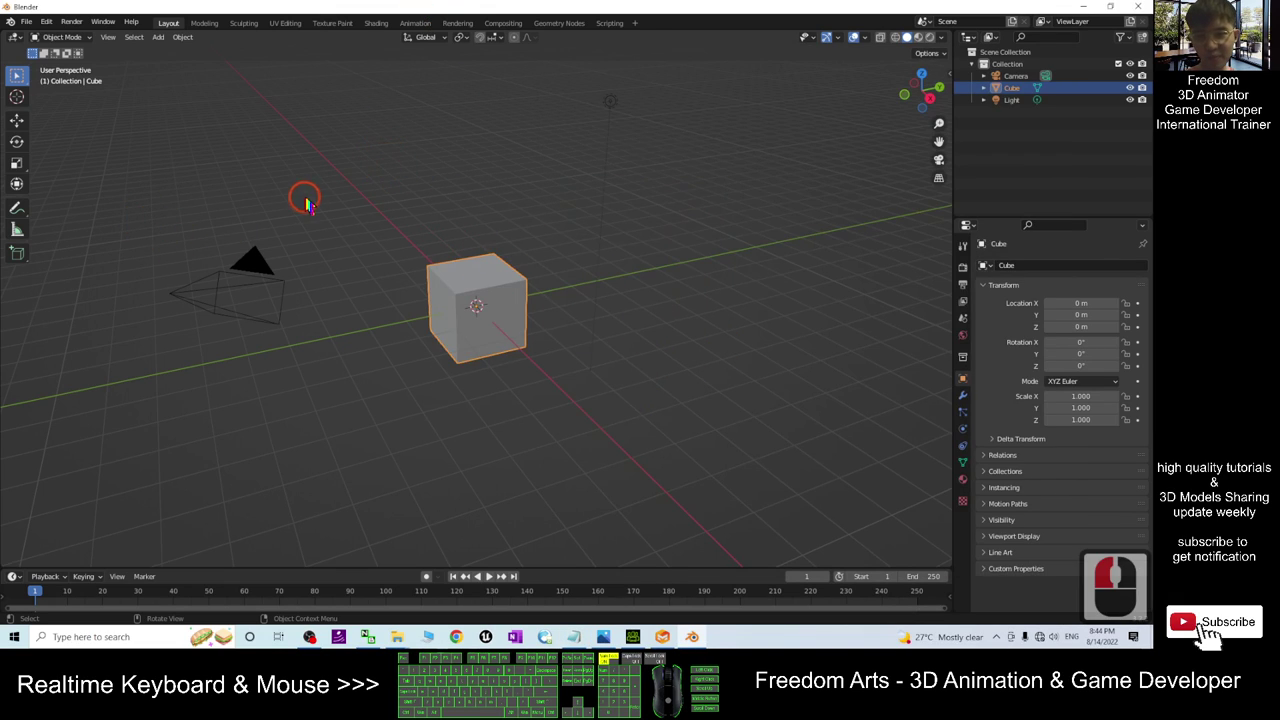
pyautogui.click(336, 200)
pyautogui.press('a')
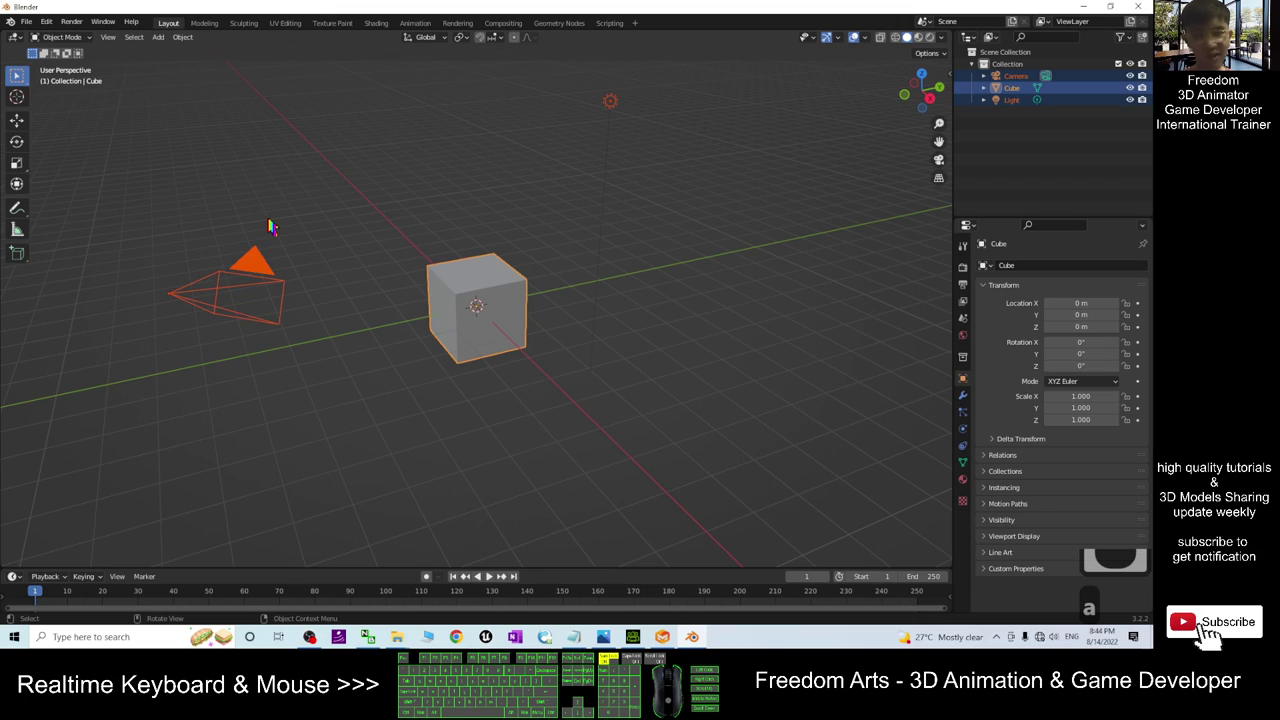
pyautogui.press('Delete')
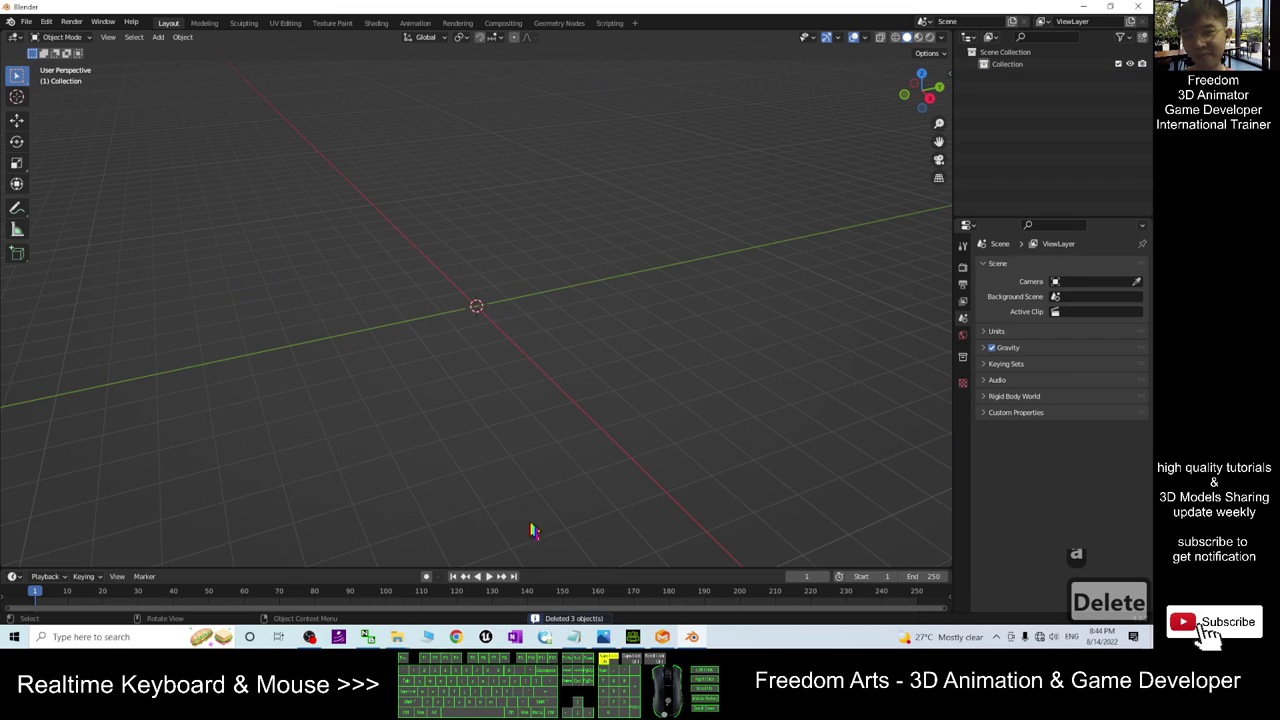
# Restore the Blender window down to reveal the STEP 02 folder and start a Wavefront (.obj) import.
pyautogui.moveTo(543, 7); pyautogui.dragTo(810, 30)
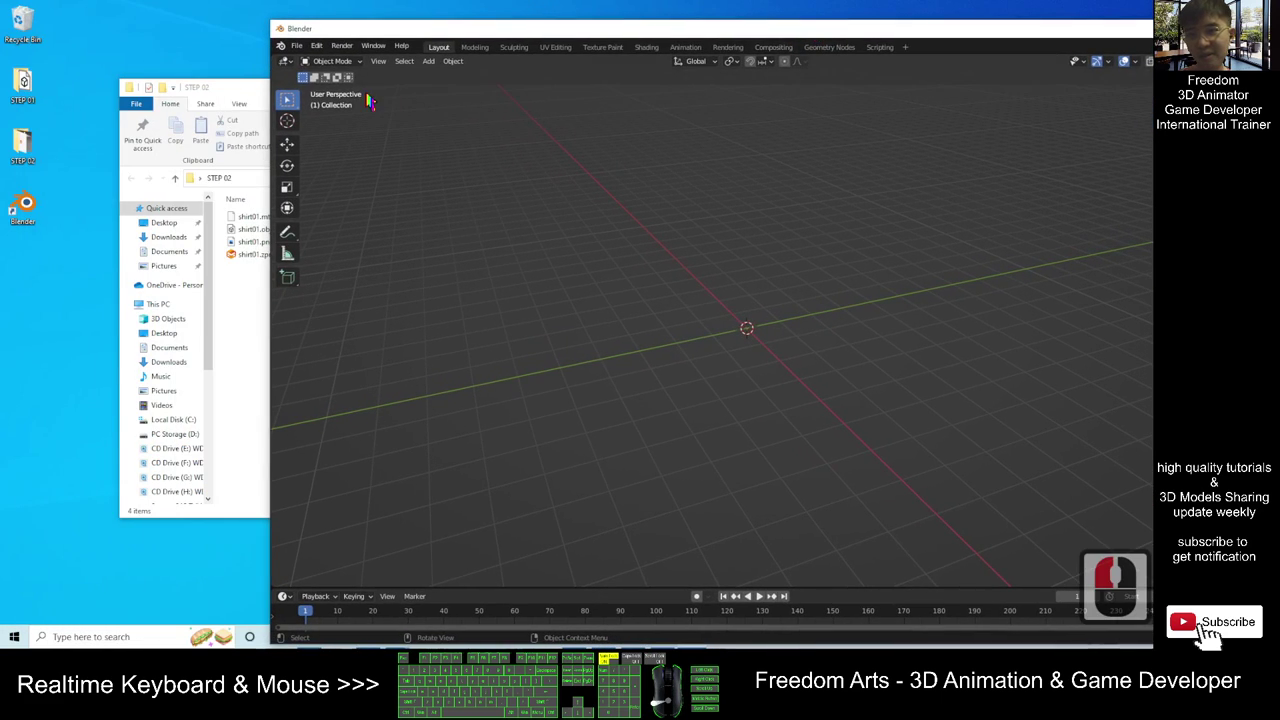
pyautogui.click(256, 99)
pyautogui.click(245, 229)
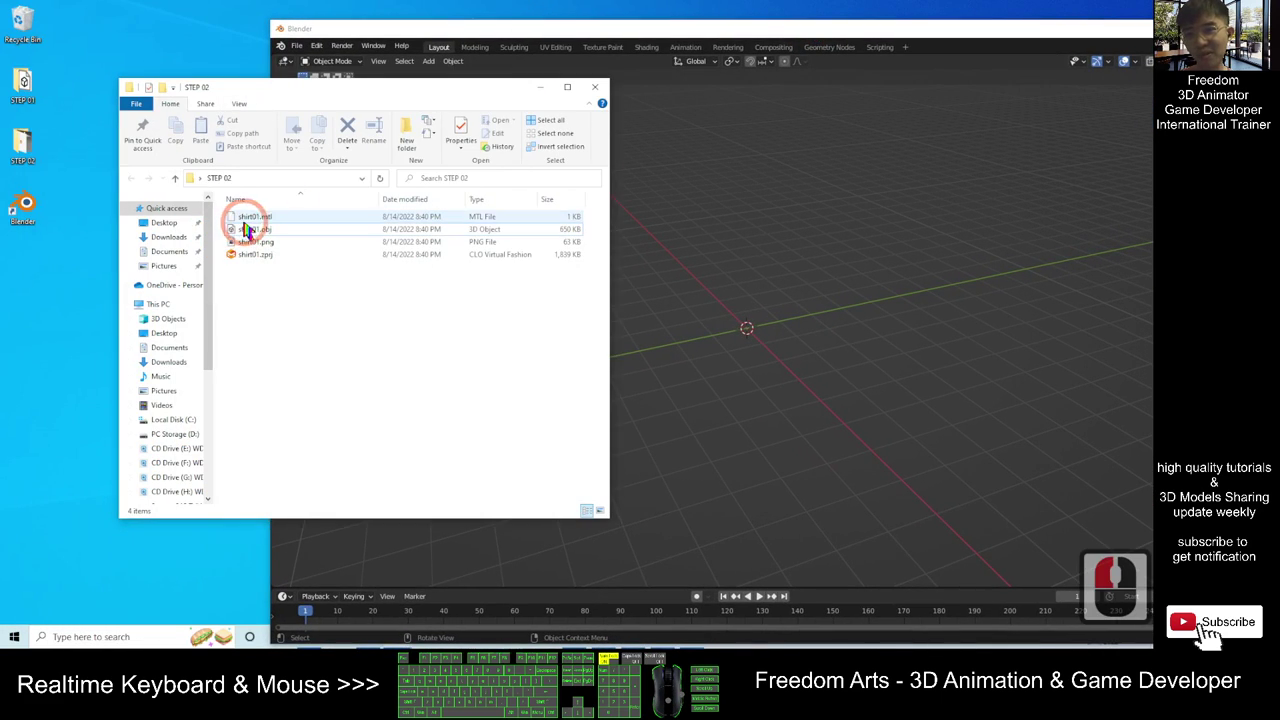
pyautogui.click(345, 27)
pyautogui.click(296, 46)
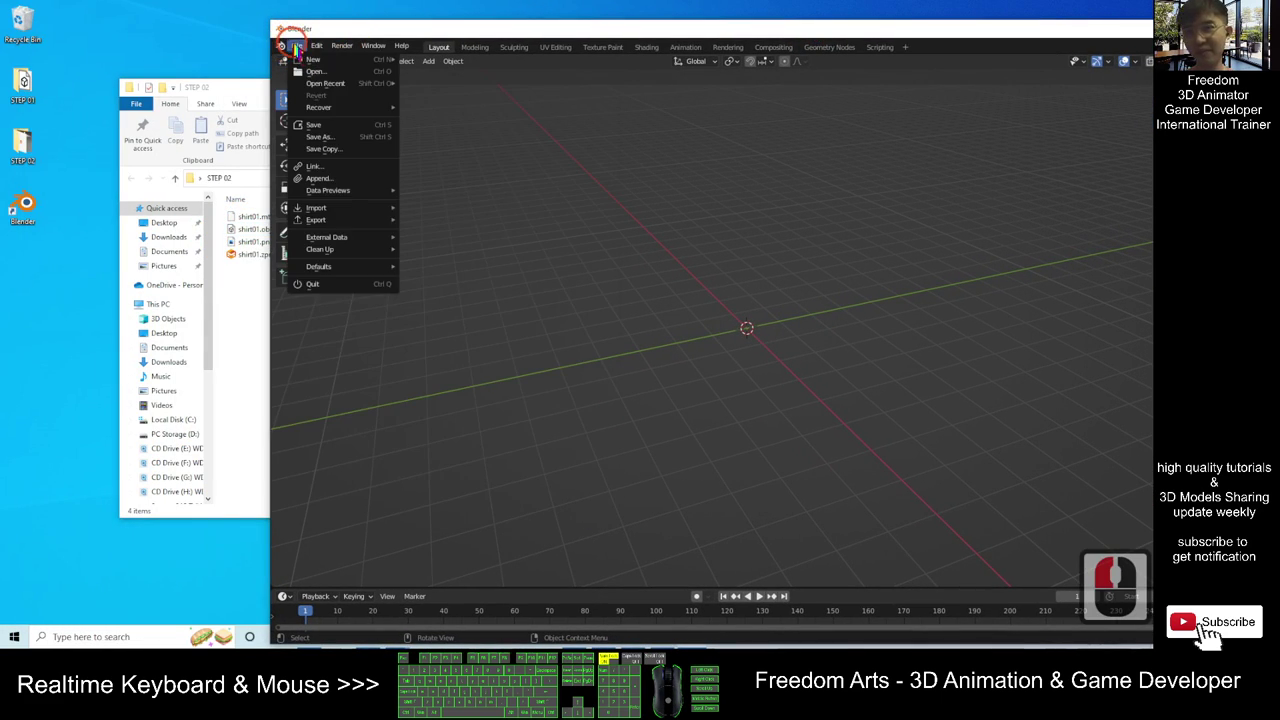
pyautogui.click(342, 210)
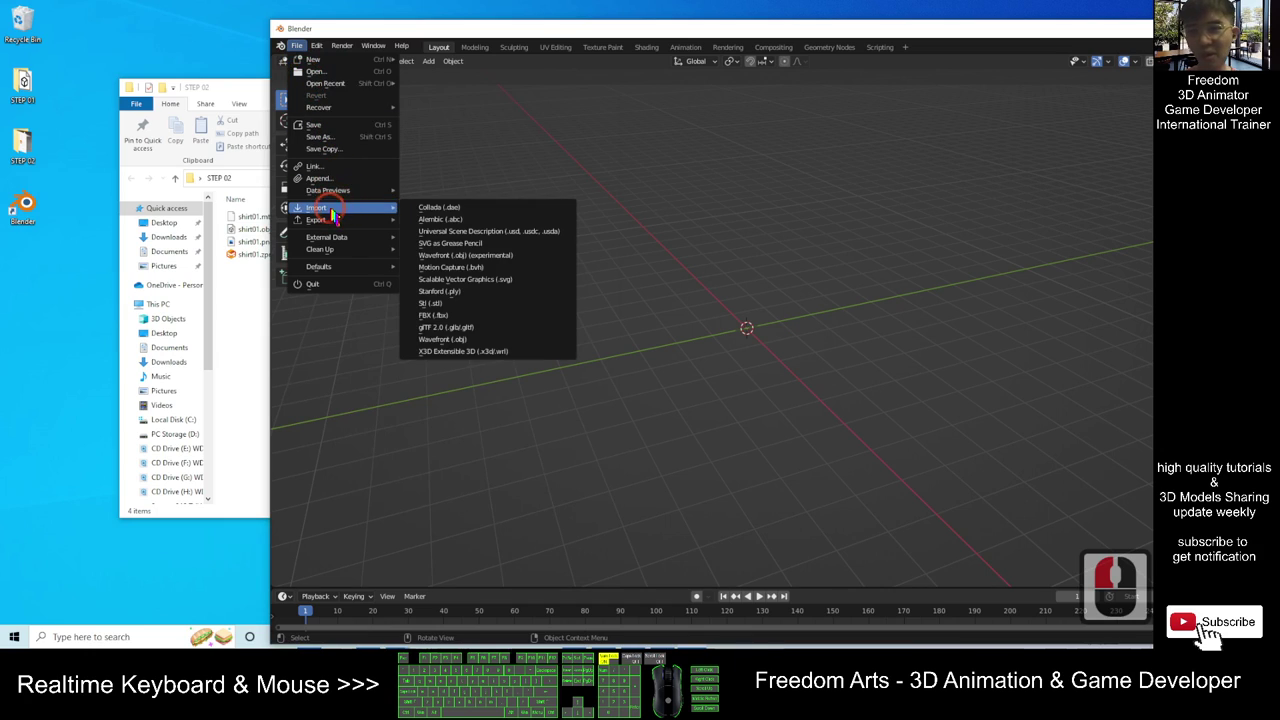
pyautogui.click(437, 340)
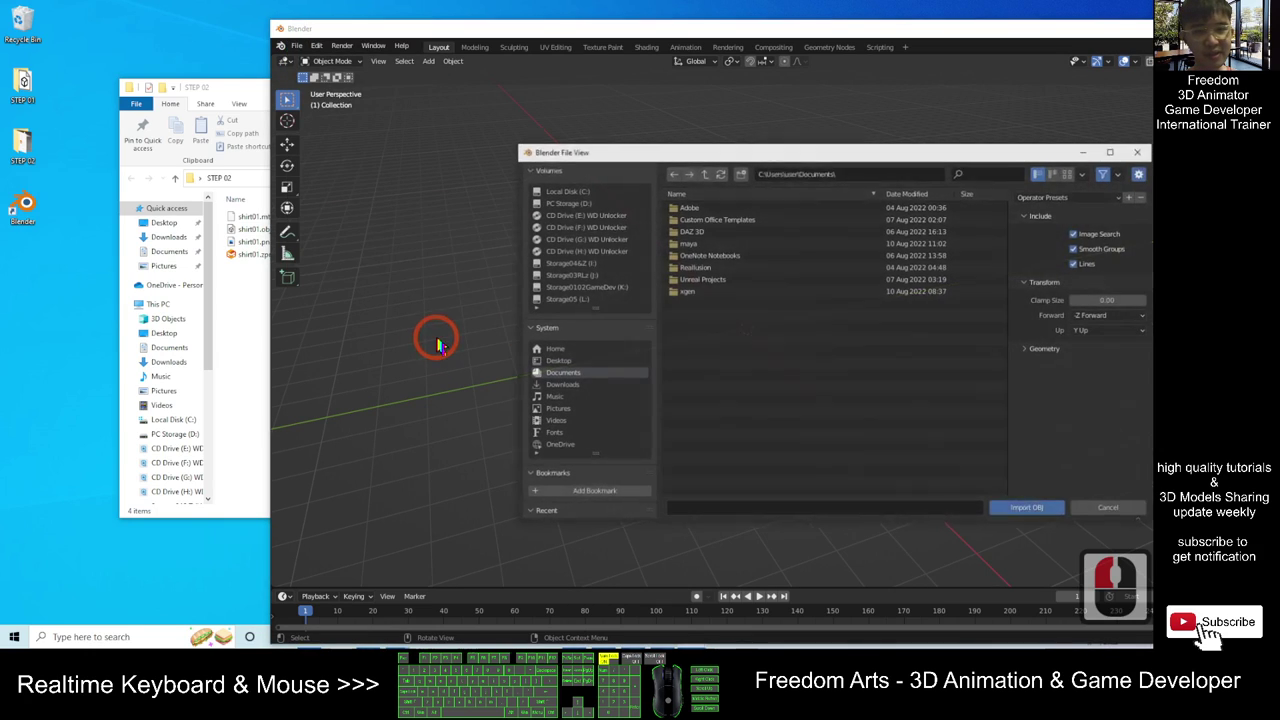
# Copy the STEP 02 folder's path from File Explorer, open it in the import browser and import shirt01.obj.
pyautogui.click(250, 100)
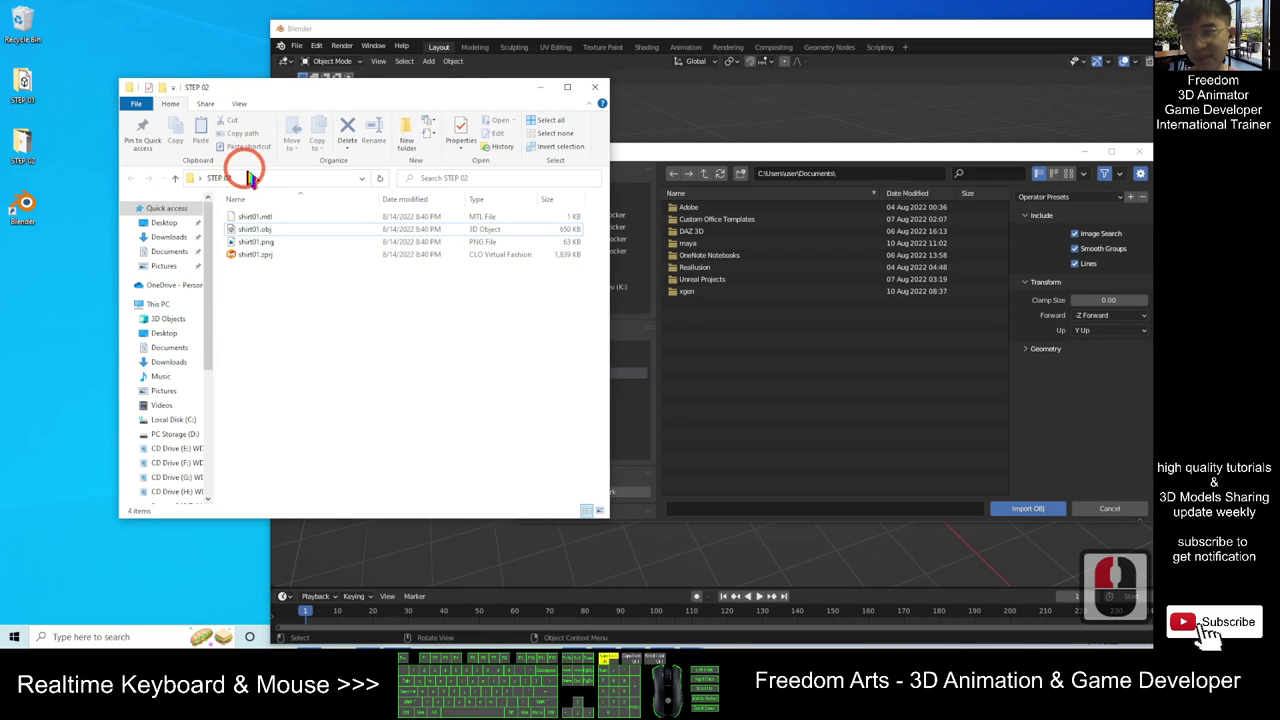
pyautogui.doubleClick(251, 178)
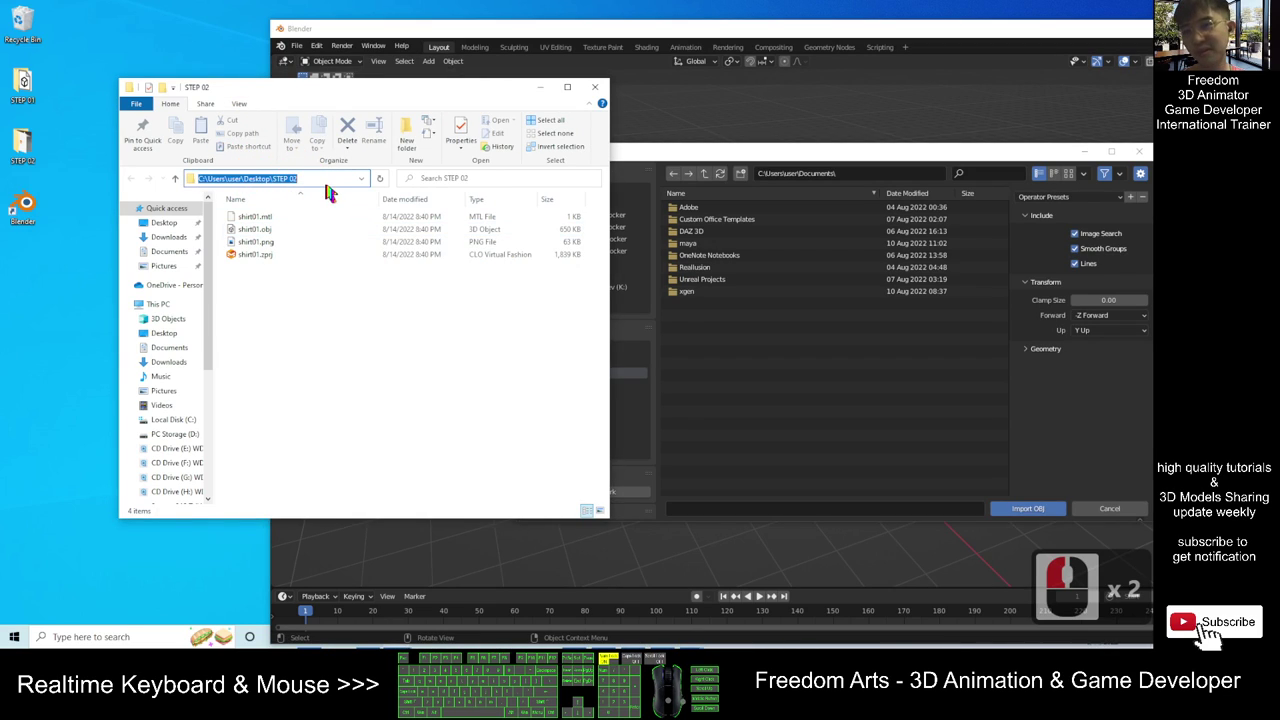
pyautogui.hotkey('ctrl', 'c')
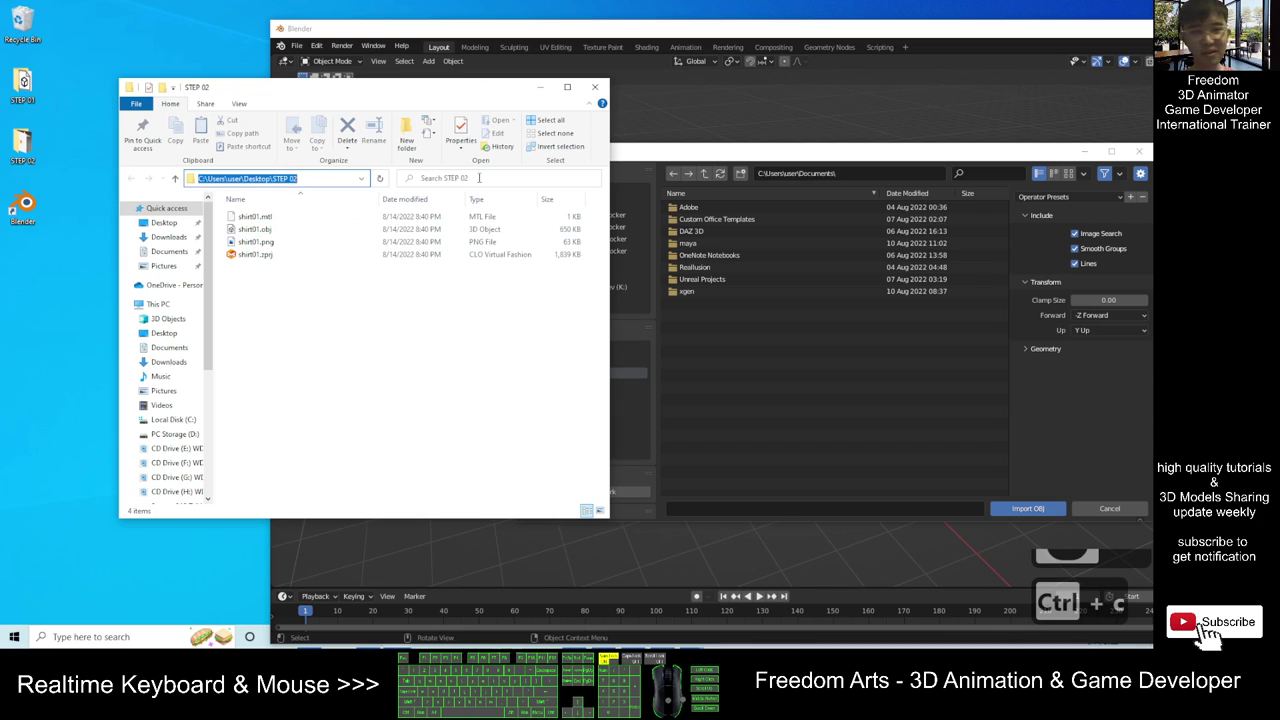
pyautogui.click(896, 174)
pyautogui.hotkey('ctrl', 'v')
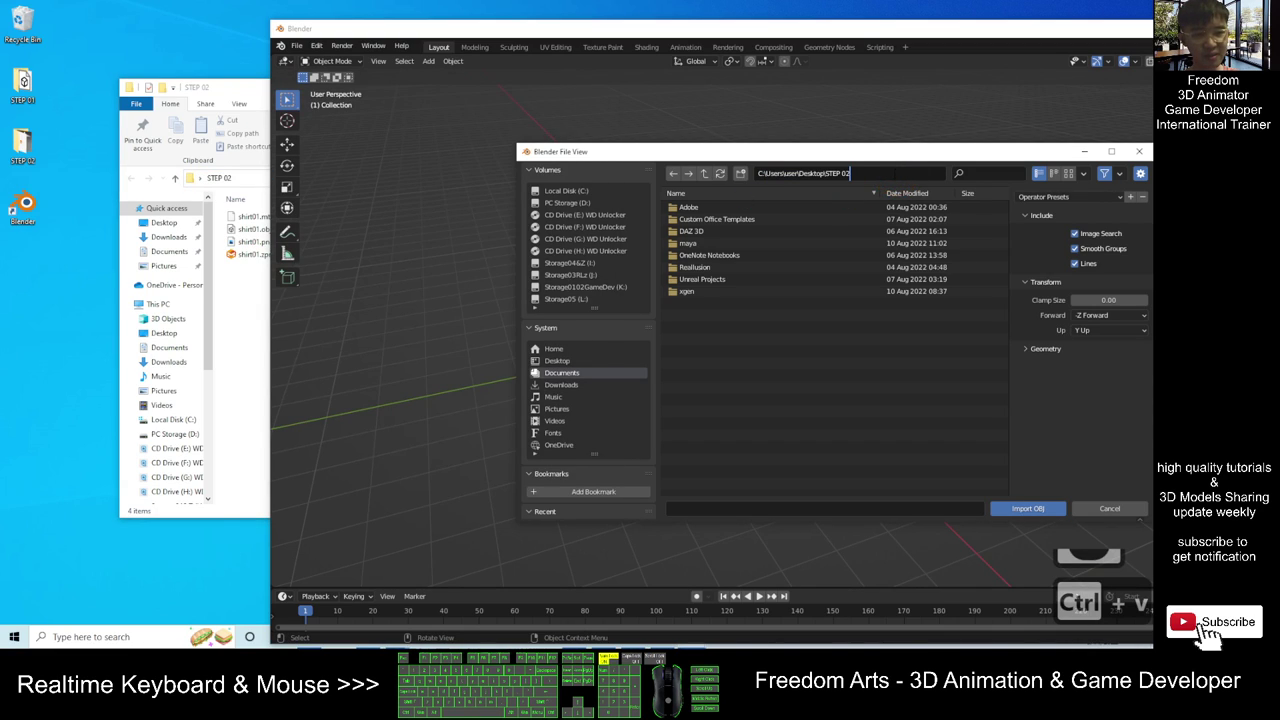
pyautogui.press('Return')
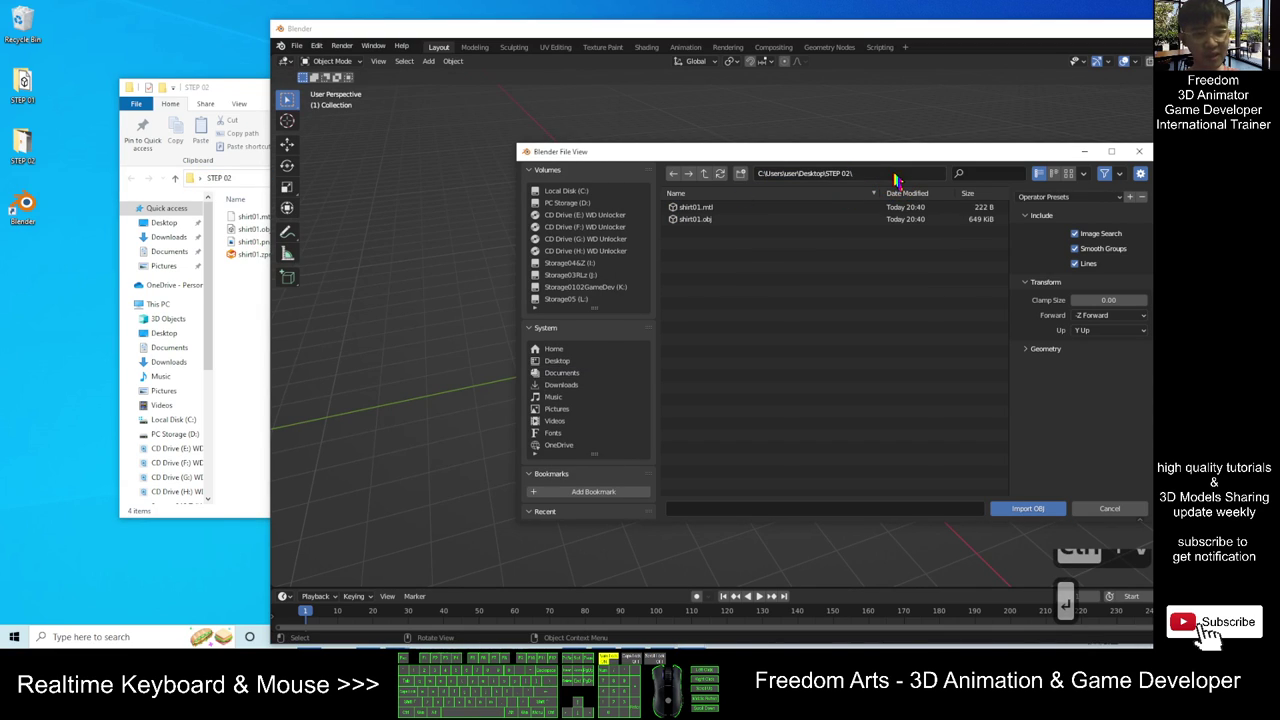
pyautogui.doubleClick(703, 220)
# Select the imported shirt in the viewport and maximize the Blender window.
pyautogui.scroll(-16, 782, 277)
pyautogui.scroll(5, 788, 232)
pyautogui.moveTo(866, 202); pyautogui.dragTo(785, 262, button='middle')
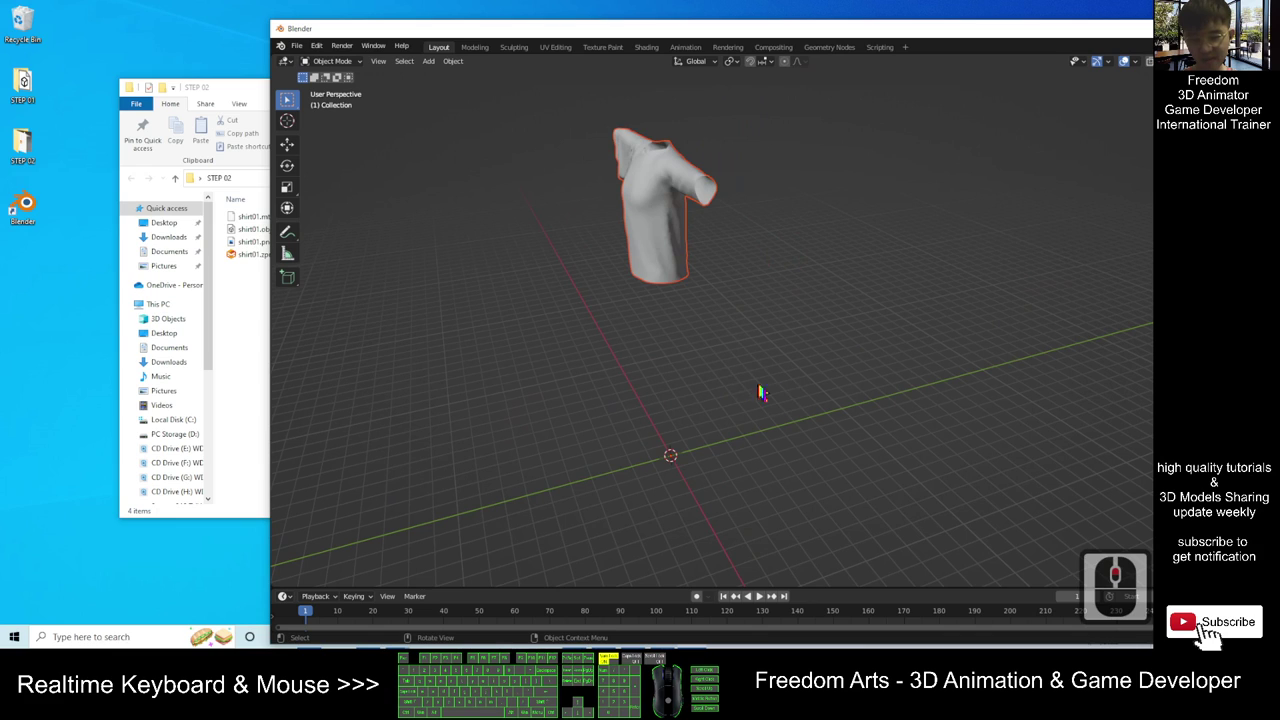
pyautogui.moveTo(764, 358); pyautogui.dragTo(800, 354, button='middle')
pyautogui.click(682, 204)
pyautogui.click(700, 210)
pyautogui.doubleClick(866, 28)
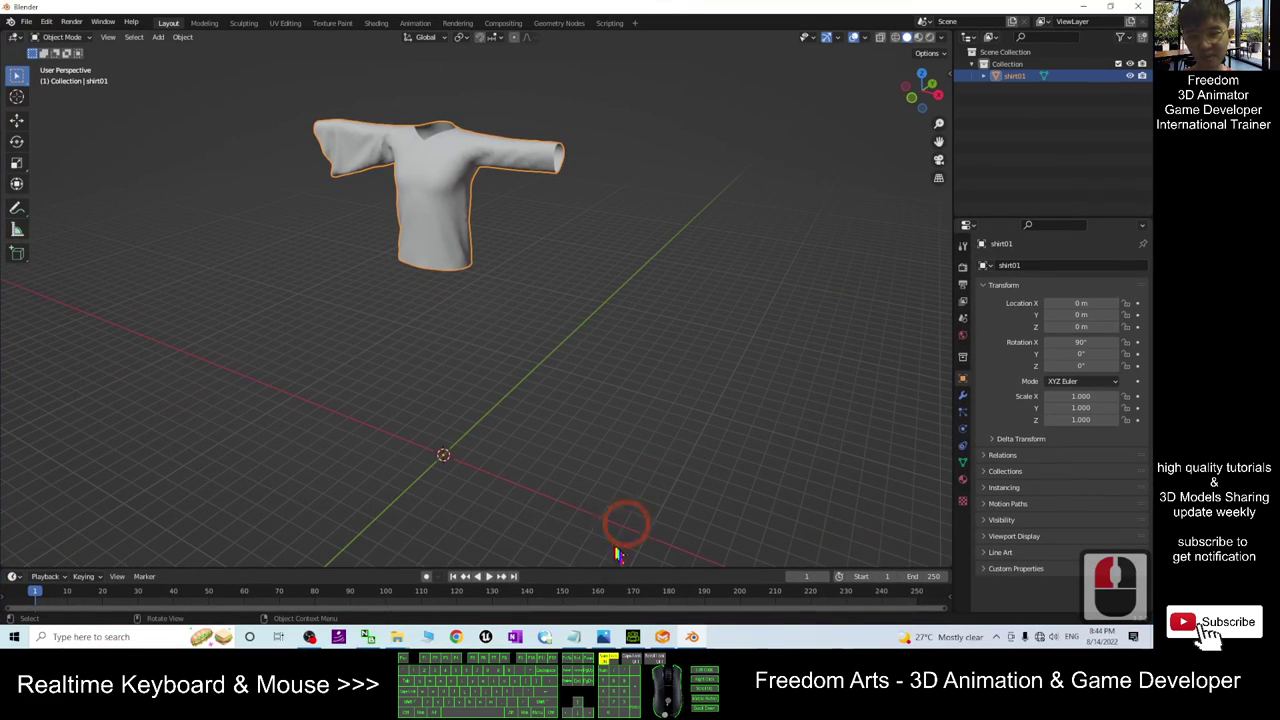
# Check the remaining STEP 03 items in notes.txt, from unwrapping the UVs to exporting the FBX.
pyautogui.click(580, 636)
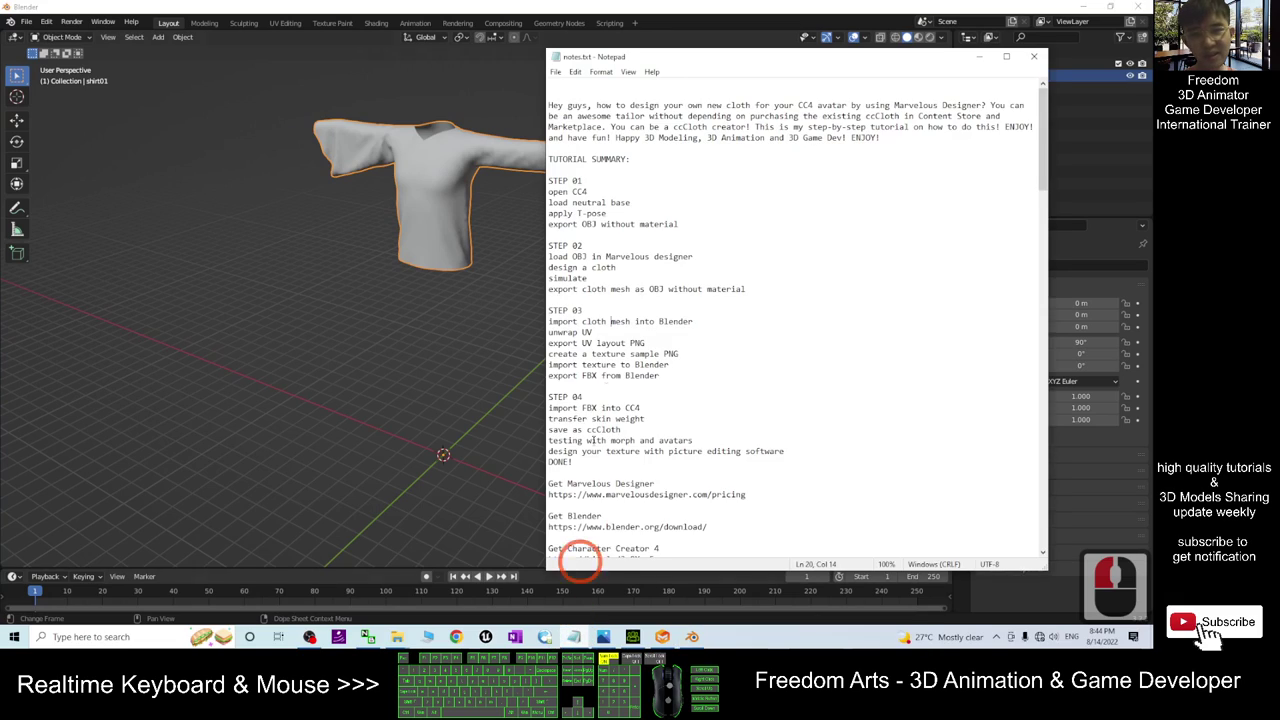
pyautogui.moveTo(548, 333); pyautogui.dragTo(628, 346)
pyautogui.click(692, 349)
pyautogui.click(764, 371)
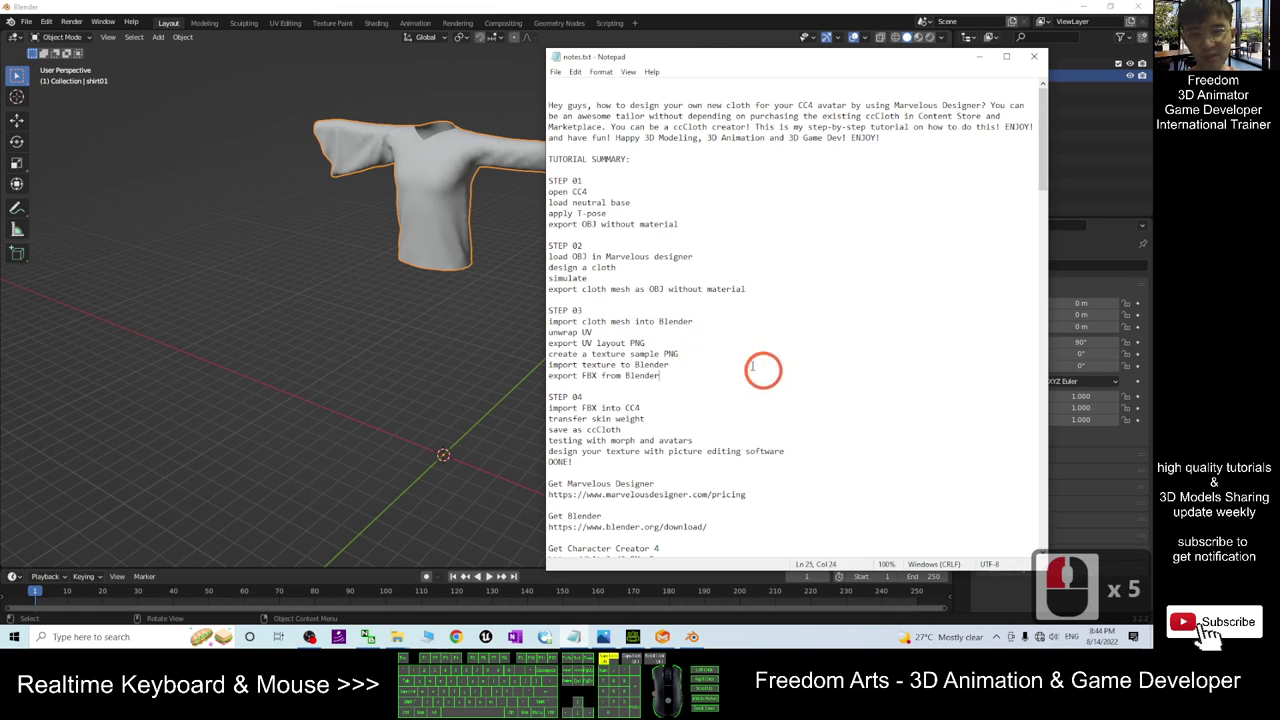
# Return to Blender and open the UV Editing workspace with the shirt mesh in clear view.
pyautogui.click(543, 8)
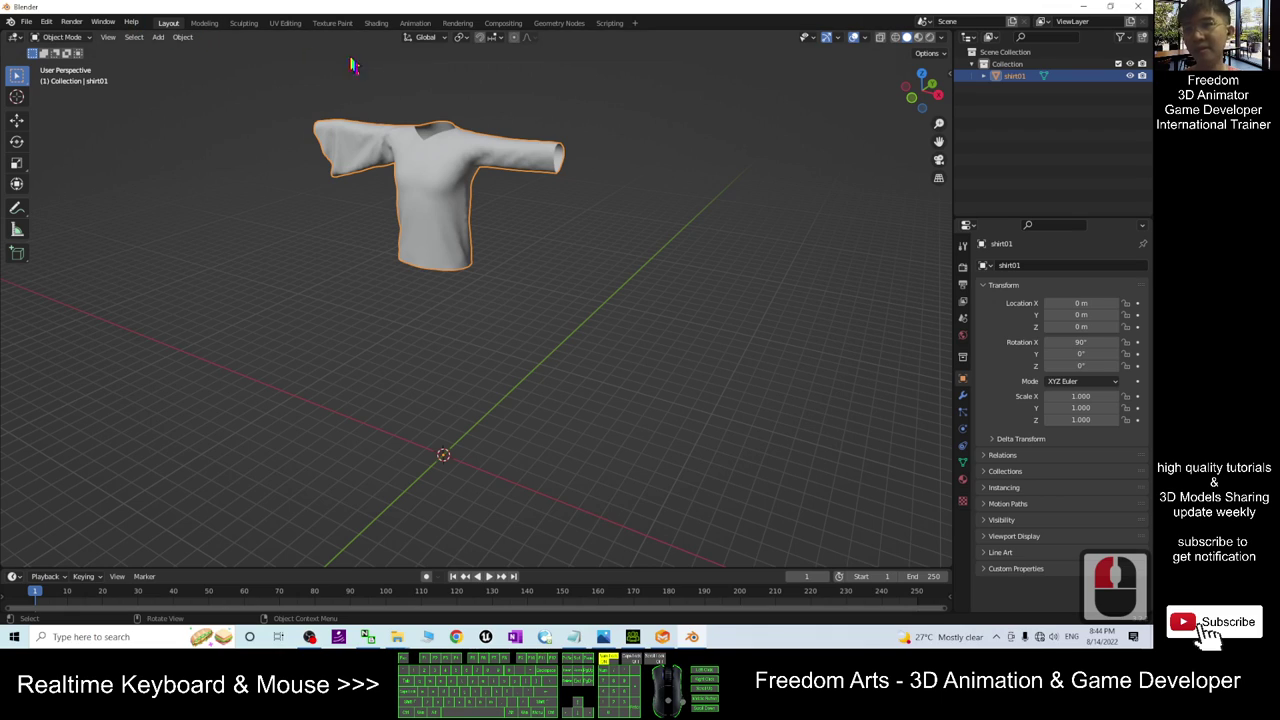
pyautogui.click(286, 23)
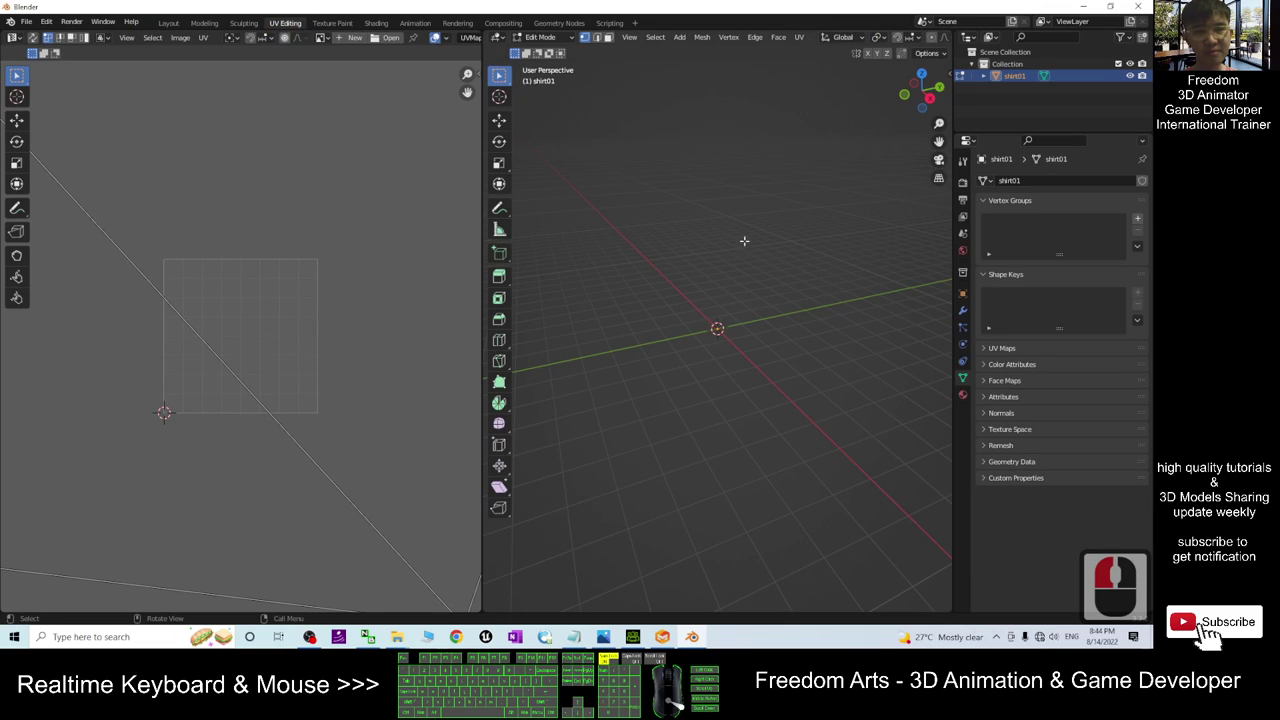
pyautogui.scroll(-20, 801, 226)
pyautogui.scroll(4, 812, 231)
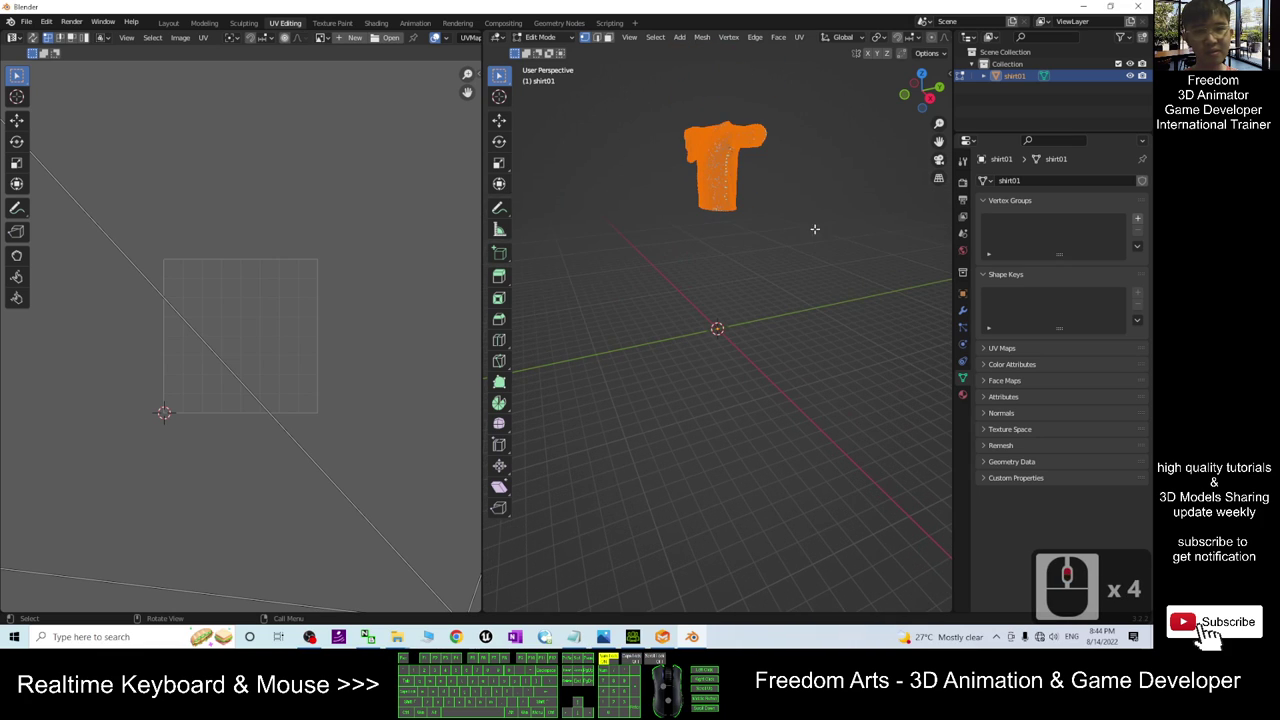
pyautogui.keyDown('shift'); pyautogui.moveTo(793, 263); pyautogui.dragTo(766, 337, button='middle'); pyautogui.keyUp('shift')
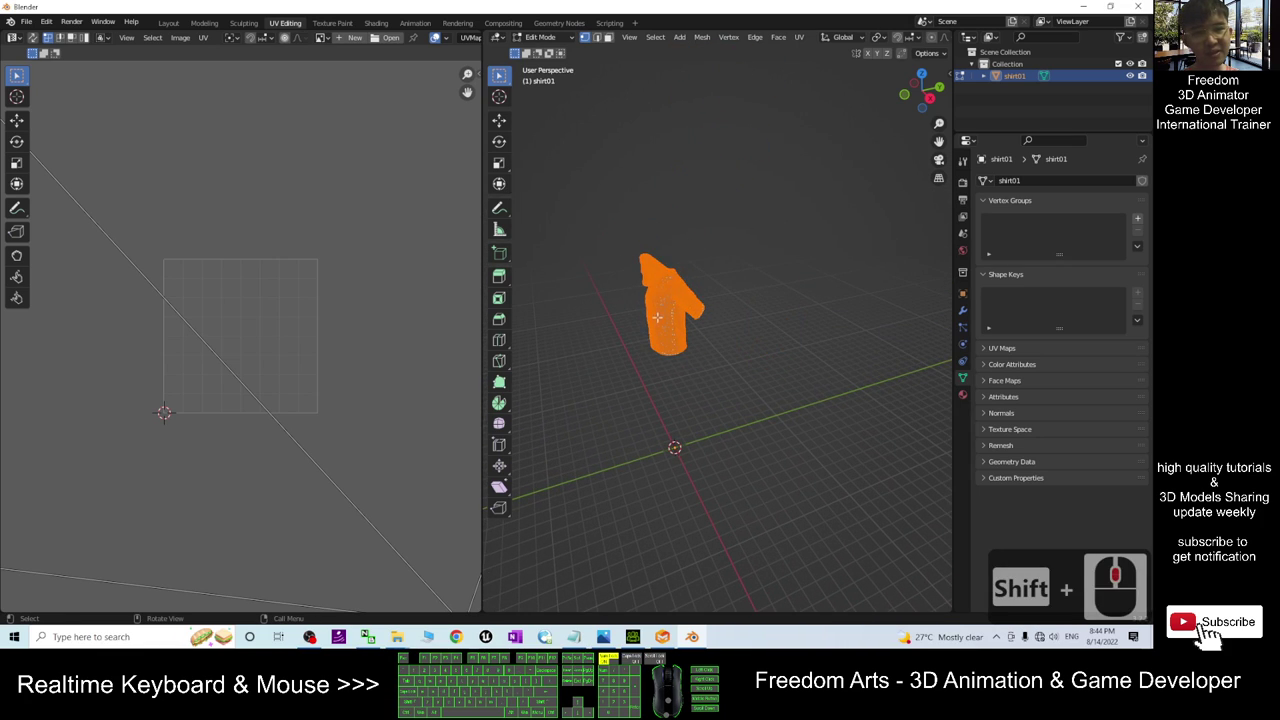
pyautogui.scroll(2, 651, 300)
pyautogui.moveTo(780, 438); pyautogui.dragTo(758, 294, button='middle')
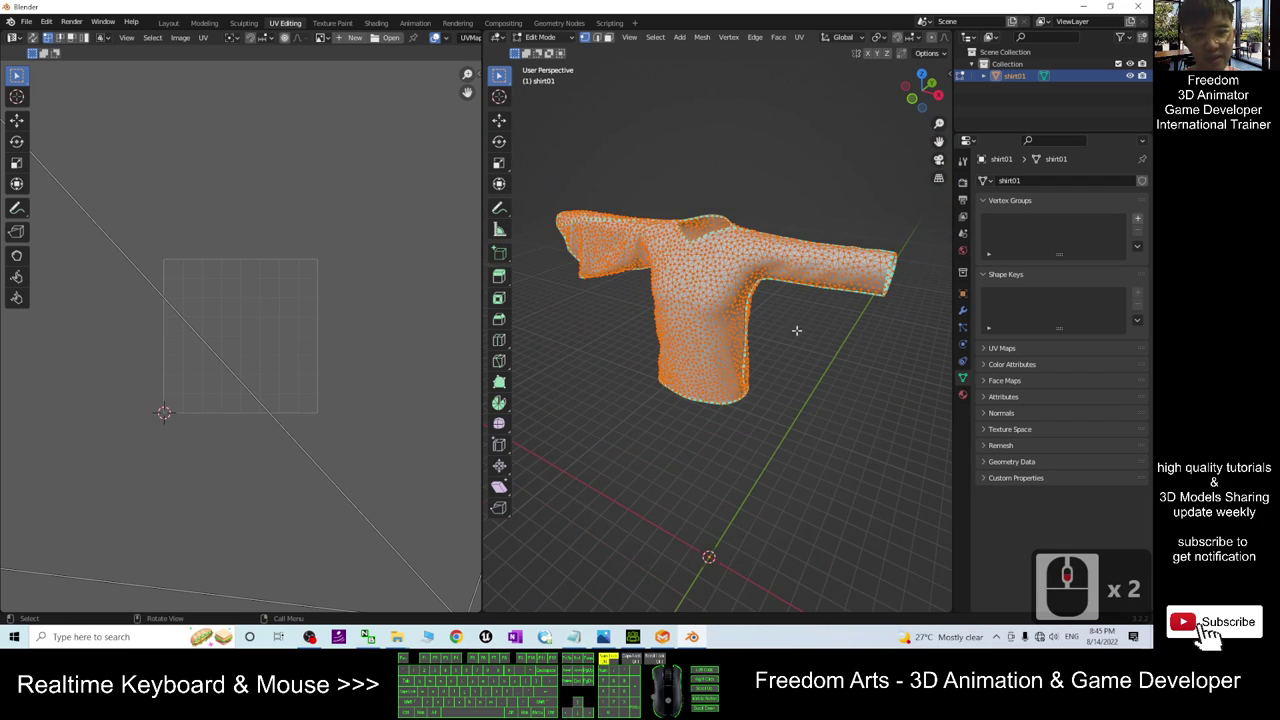
# Try to box-select the whole shirt mesh in solid shading.
pyautogui.click(828, 335)
pyautogui.moveTo(804, 180); pyautogui.dragTo(538, 407)
pyautogui.moveTo(814, 351); pyautogui.dragTo(657, 217, button='middle')
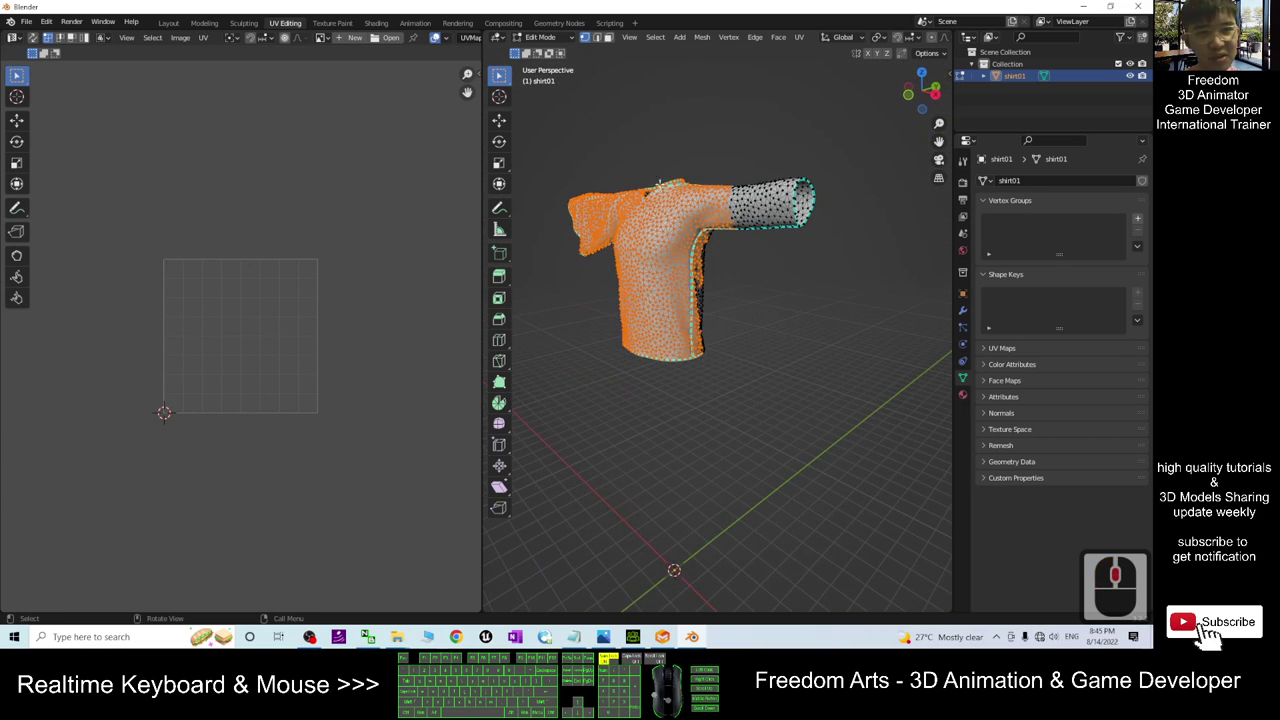
# Widen the 3D viewport and, in wireframe shading, box-select all of the shirt's vertices, front and back.
pyautogui.moveTo(478, 263); pyautogui.dragTo(322, 258)
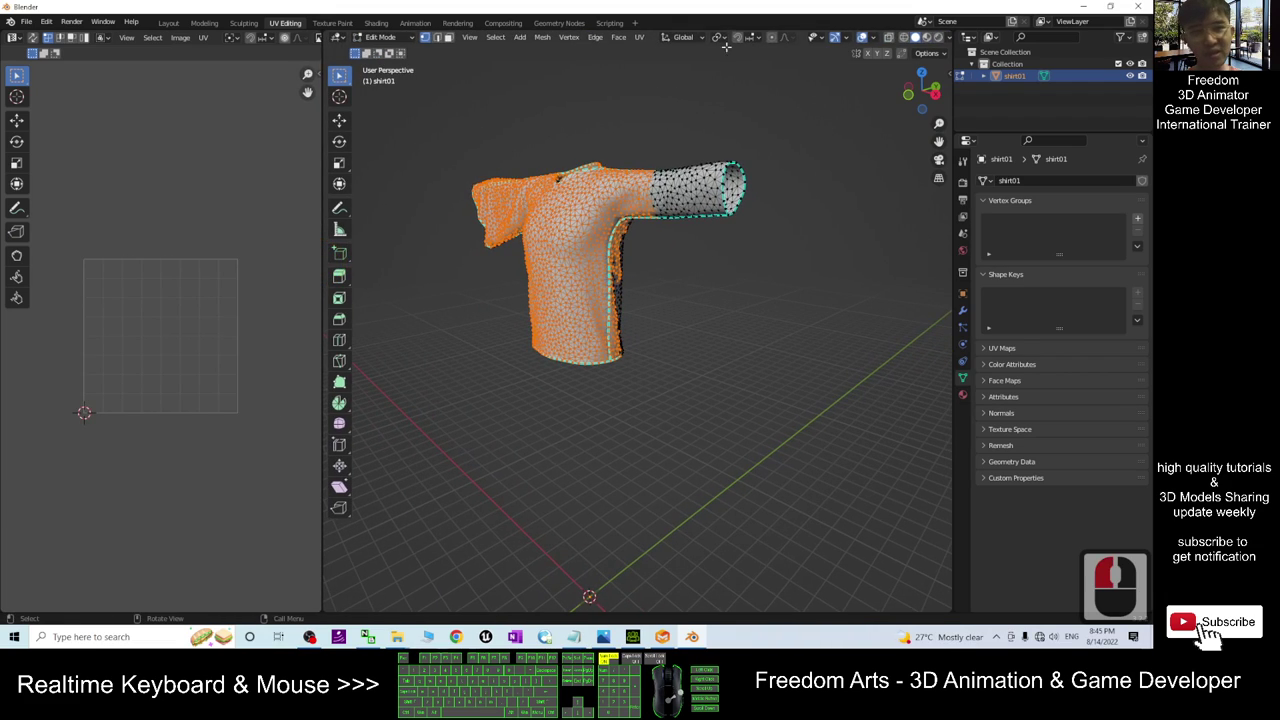
pyautogui.click(903, 38)
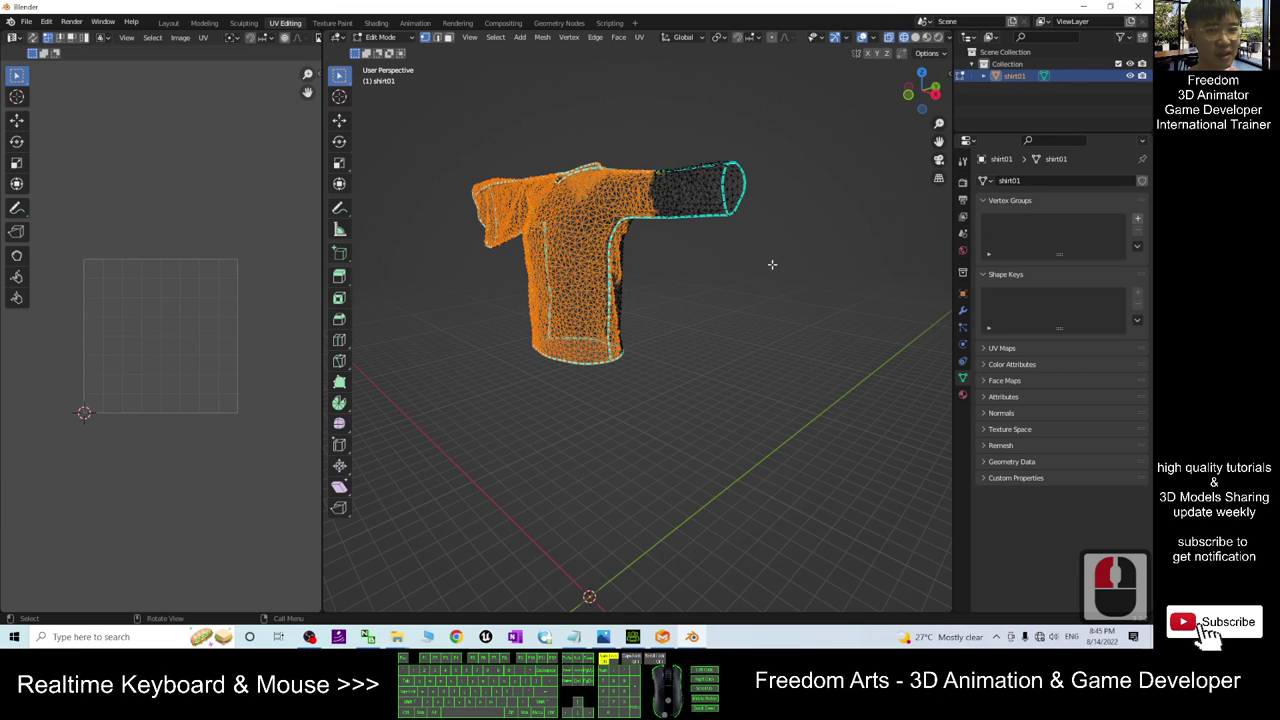
pyautogui.click(772, 264)
pyautogui.click(817, 303)
pyautogui.moveTo(416, 107); pyautogui.dragTo(609, 252)
pyautogui.moveTo(447, 135); pyautogui.dragTo(843, 429)
pyautogui.moveTo(769, 363); pyautogui.dragTo(590, 66, button='middle')
# Unwrap the selected shirt mesh and enlarge the resulting layout in the UV editor.
pyautogui.click(640, 38)
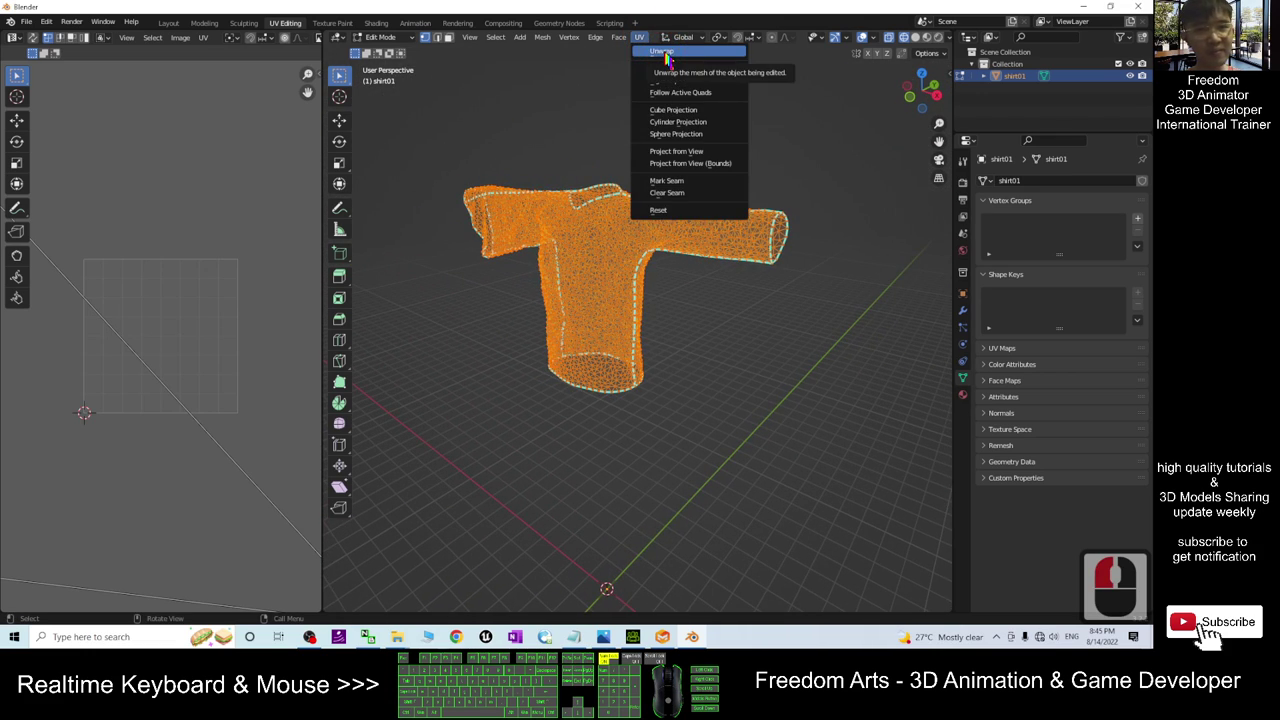
pyautogui.click(665, 55)
pyautogui.scroll(1, 205, 290)
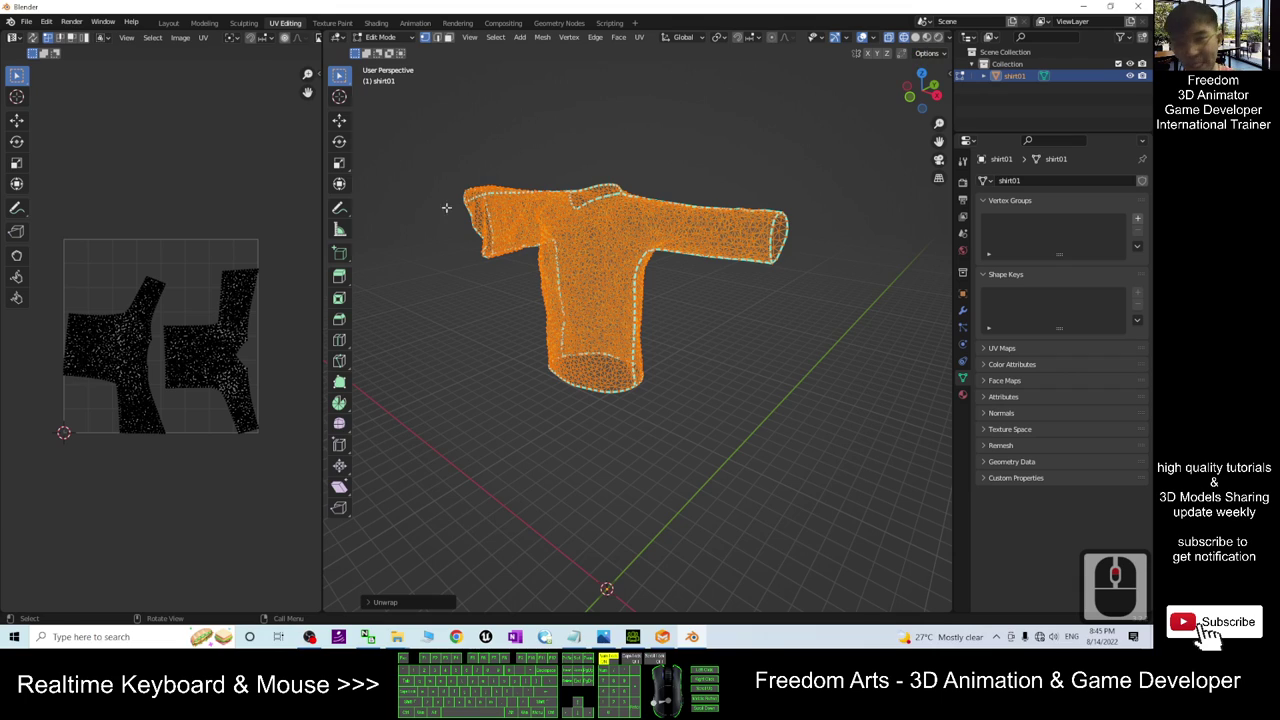
pyautogui.scroll(1, 257, 272)
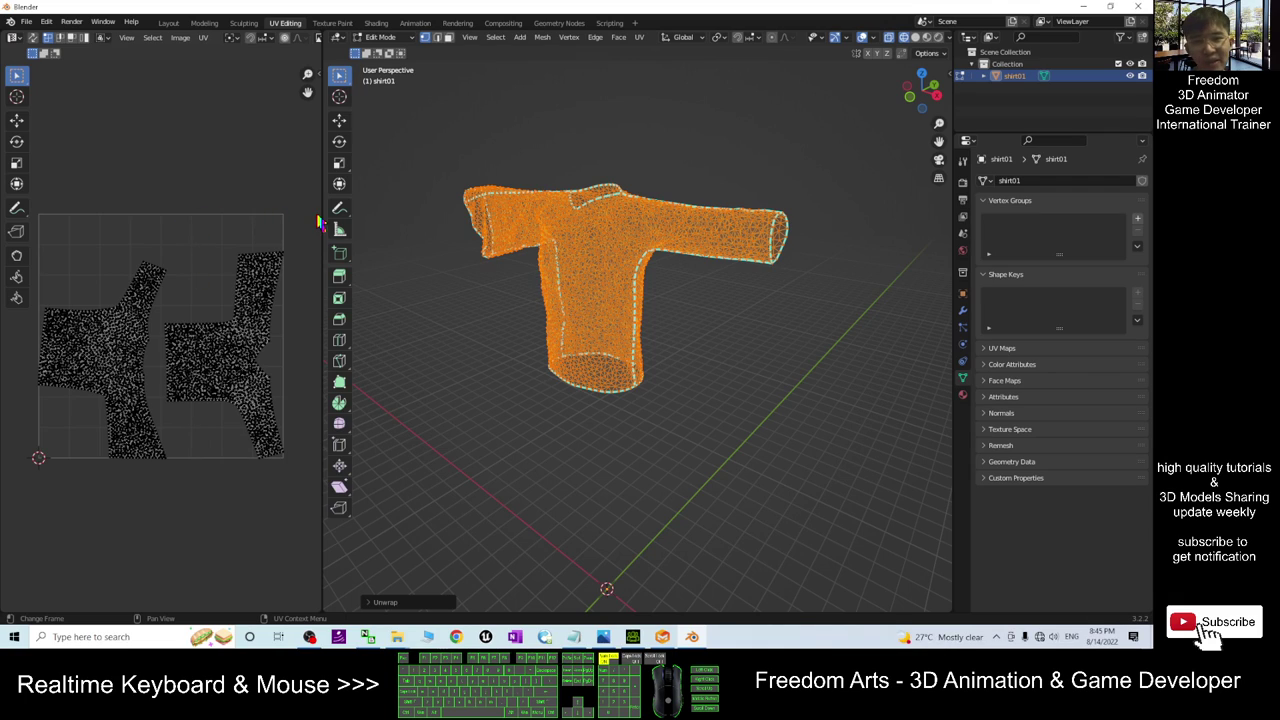
# Widen the UV editor and box-select both UV islands of the shirt.
pyautogui.click(297, 190)
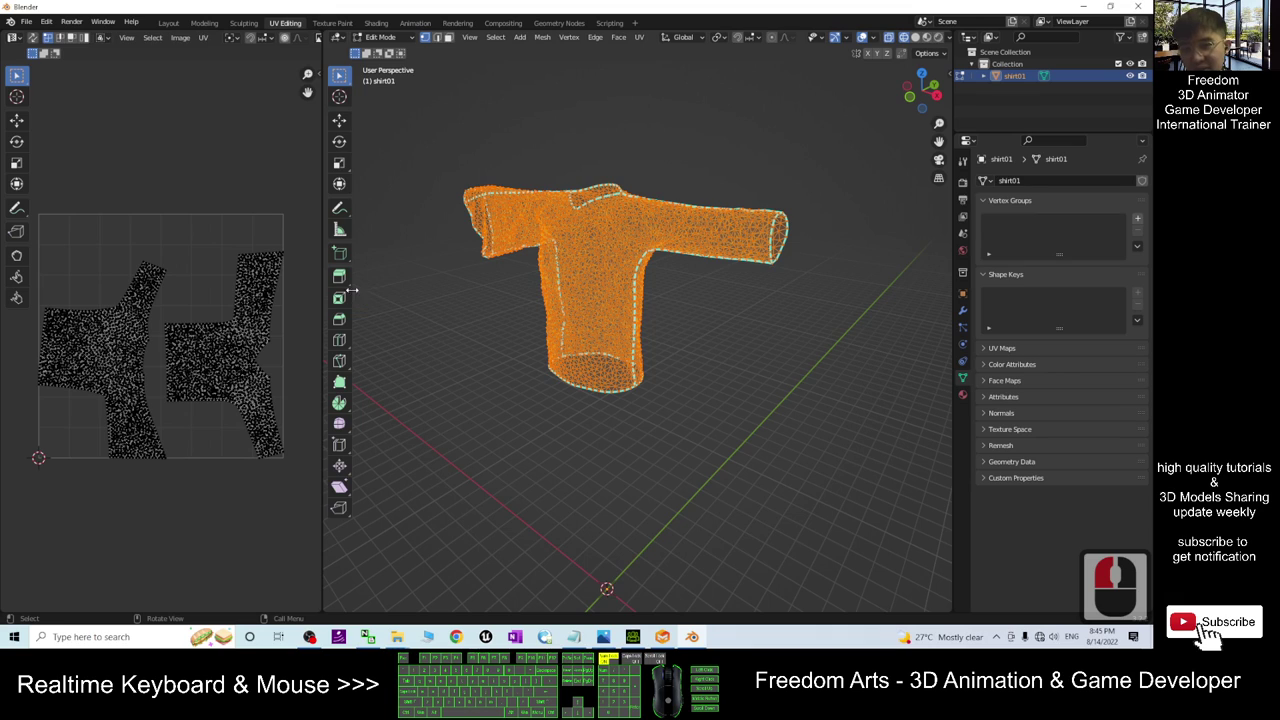
pyautogui.moveTo(328, 300); pyautogui.dragTo(423, 294)
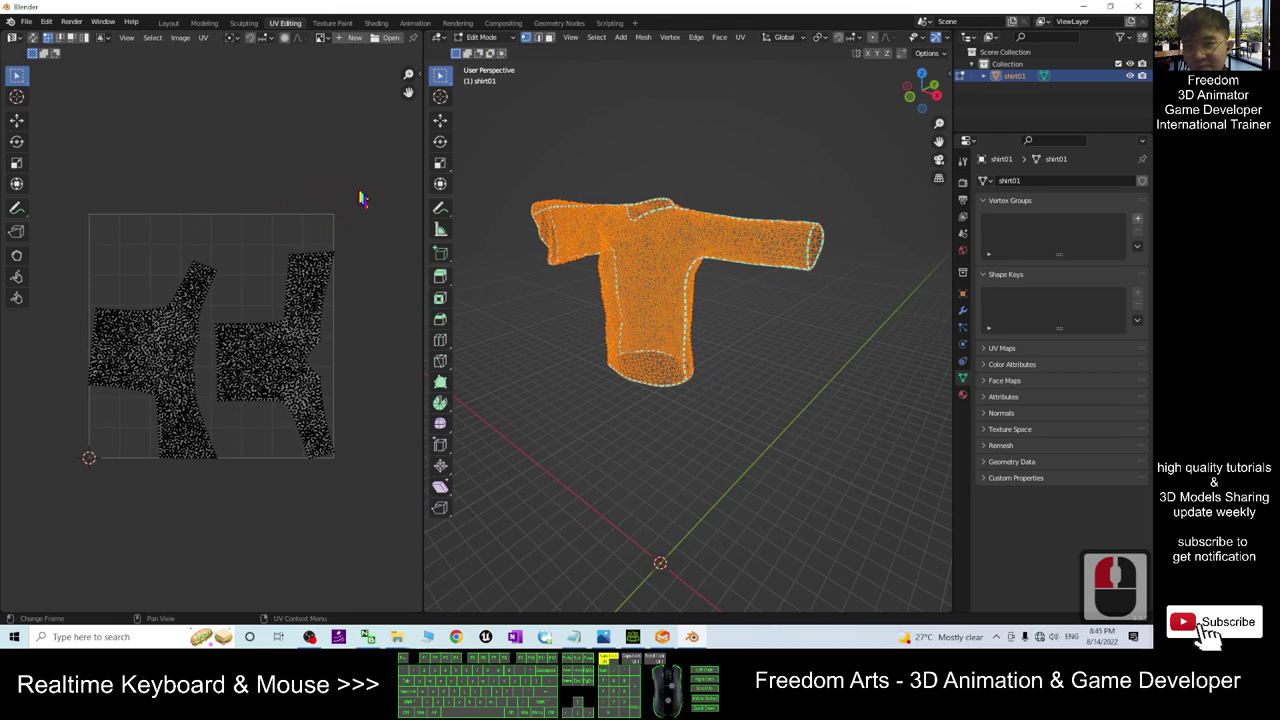
pyautogui.click(382, 183)
pyautogui.moveTo(383, 176); pyautogui.dragTo(60, 470)
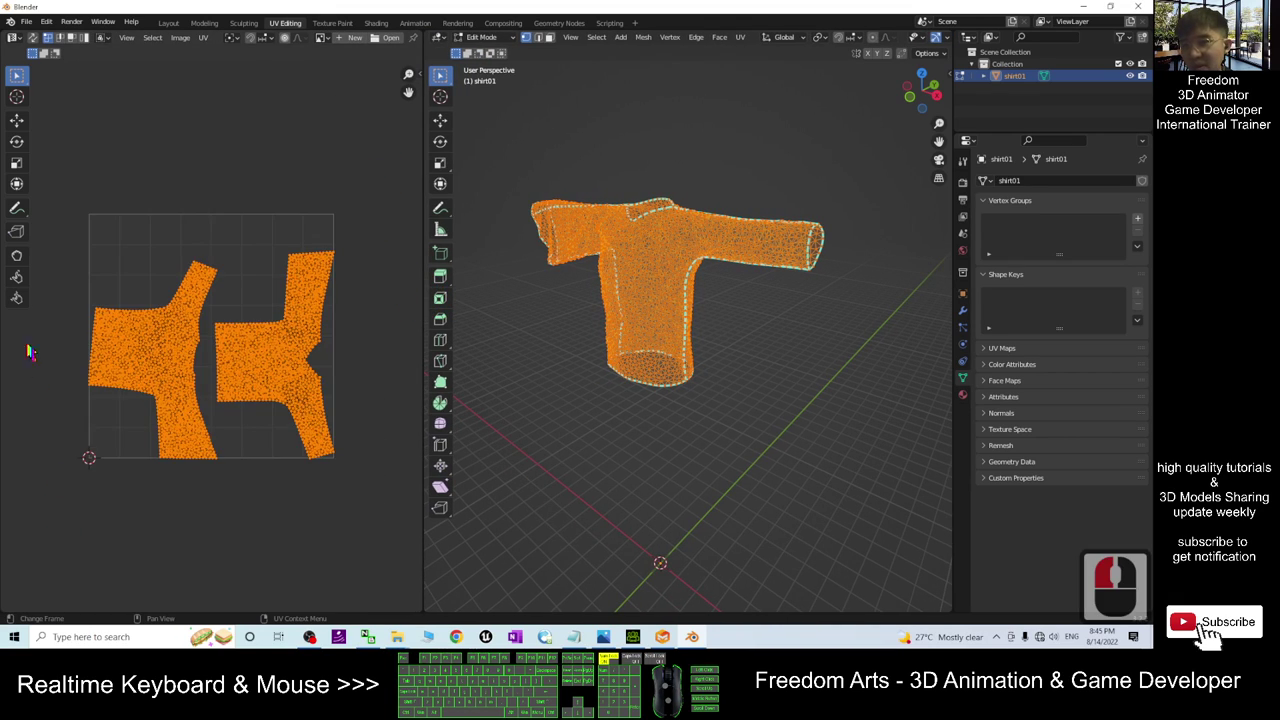
# Rotate both selected UV islands by about 93 degrees so the shirt pieces stand upright with necklines up.
pyautogui.click(16, 141)
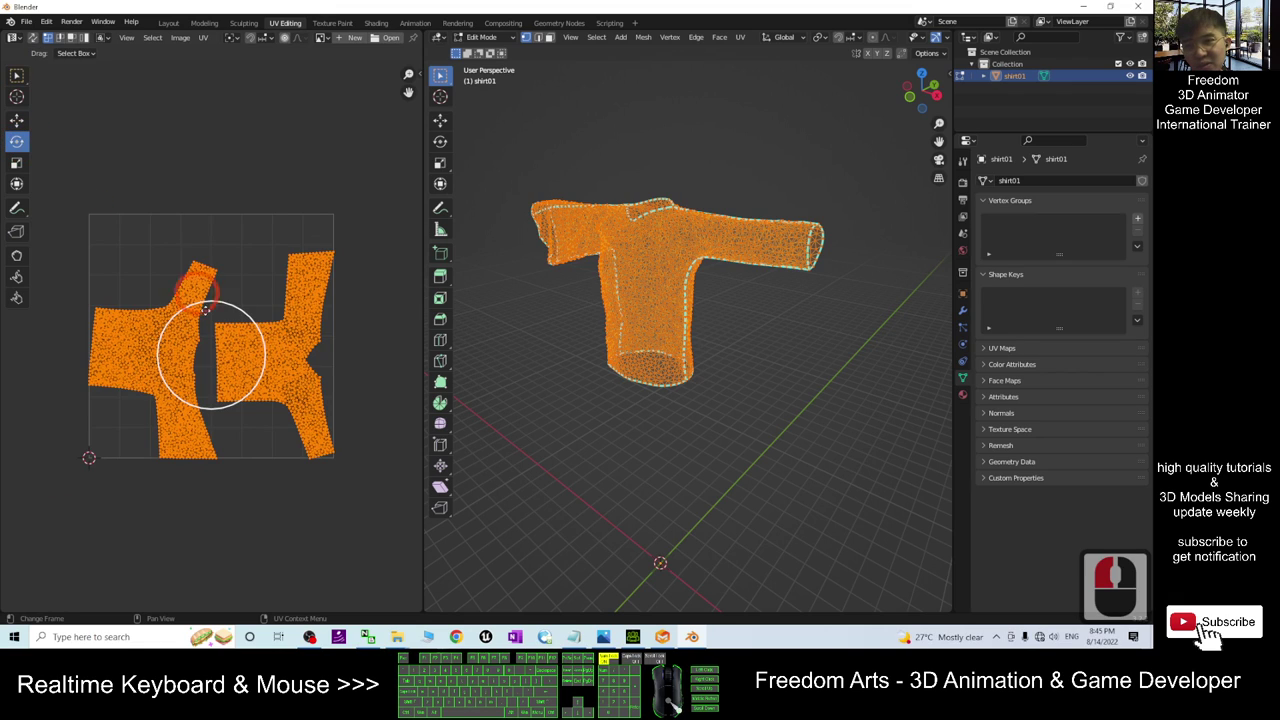
pyautogui.moveTo(200, 306); pyautogui.dragTo(87, 355)
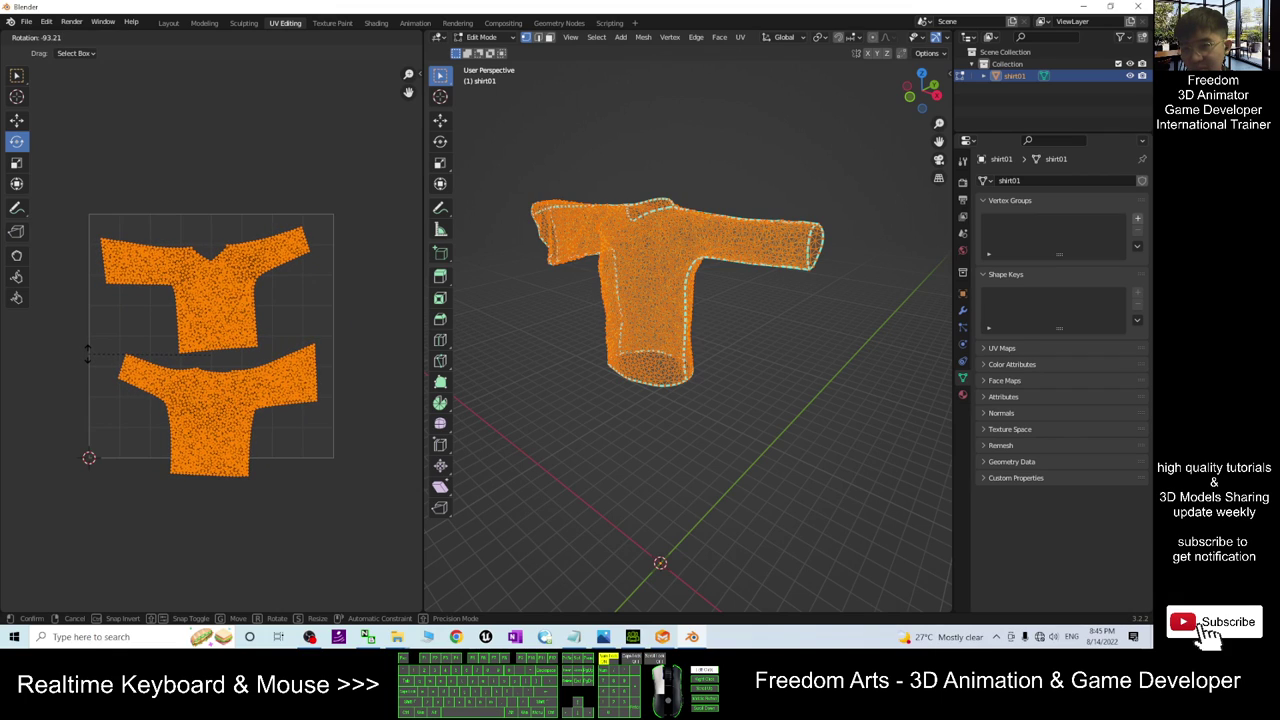
pyautogui.click(92, 363)
# Move the two UV islands up and scale them down slightly so both sit centred inside the UV square.
pyautogui.hotkey('shift', 'space')
pyautogui.press('g')
pyautogui.moveTo(206, 349); pyautogui.dragTo(207, 328)
pyautogui.press('s')
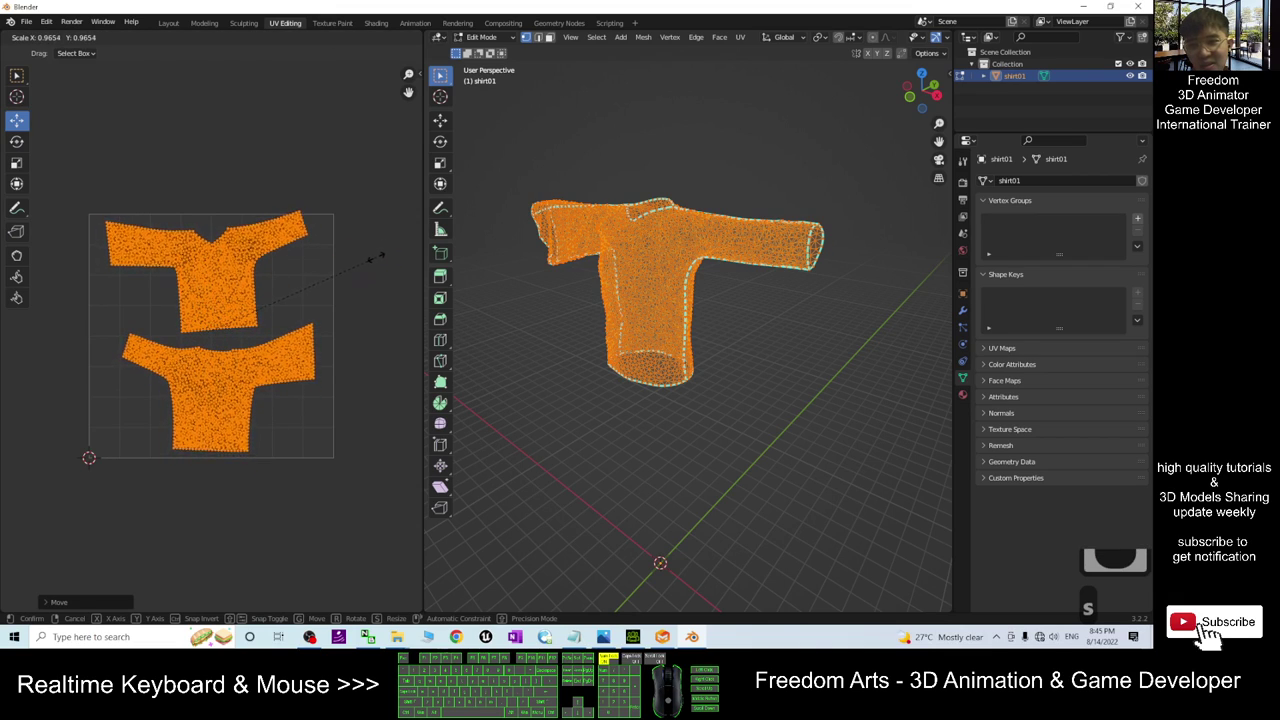
pyautogui.click(360, 255)
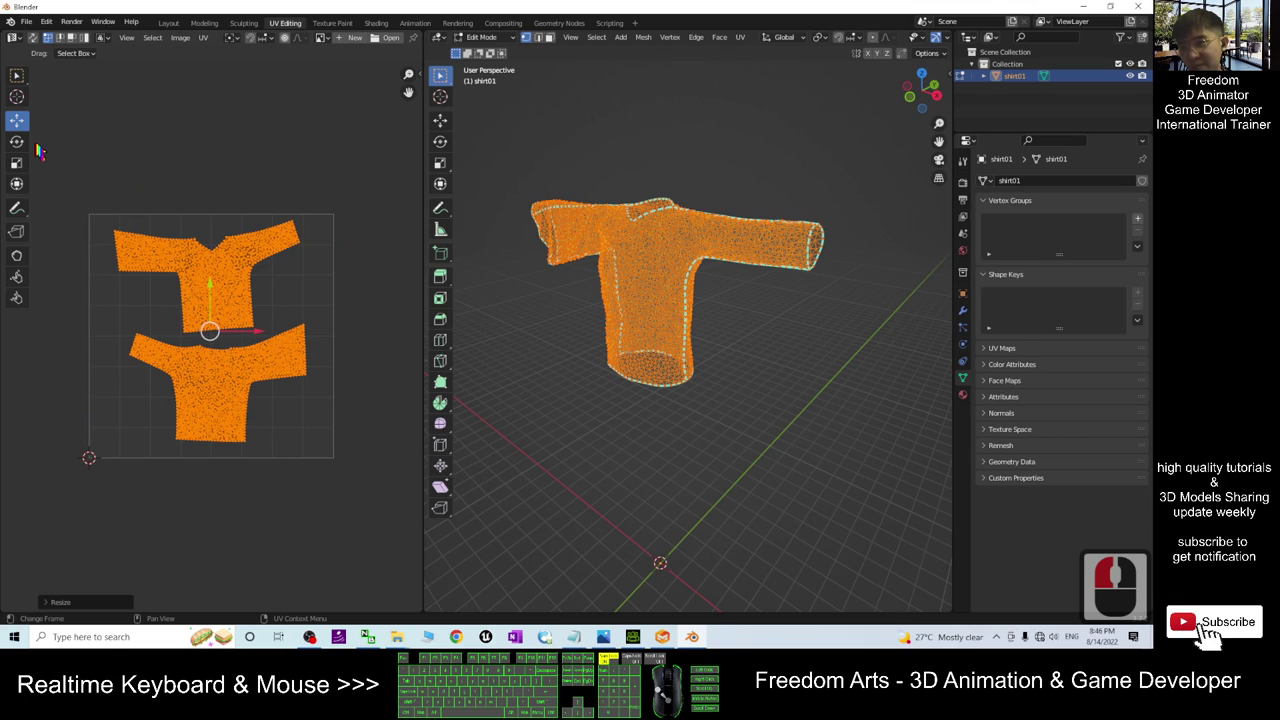
pyautogui.moveTo(207, 329); pyautogui.dragTo(208, 333)
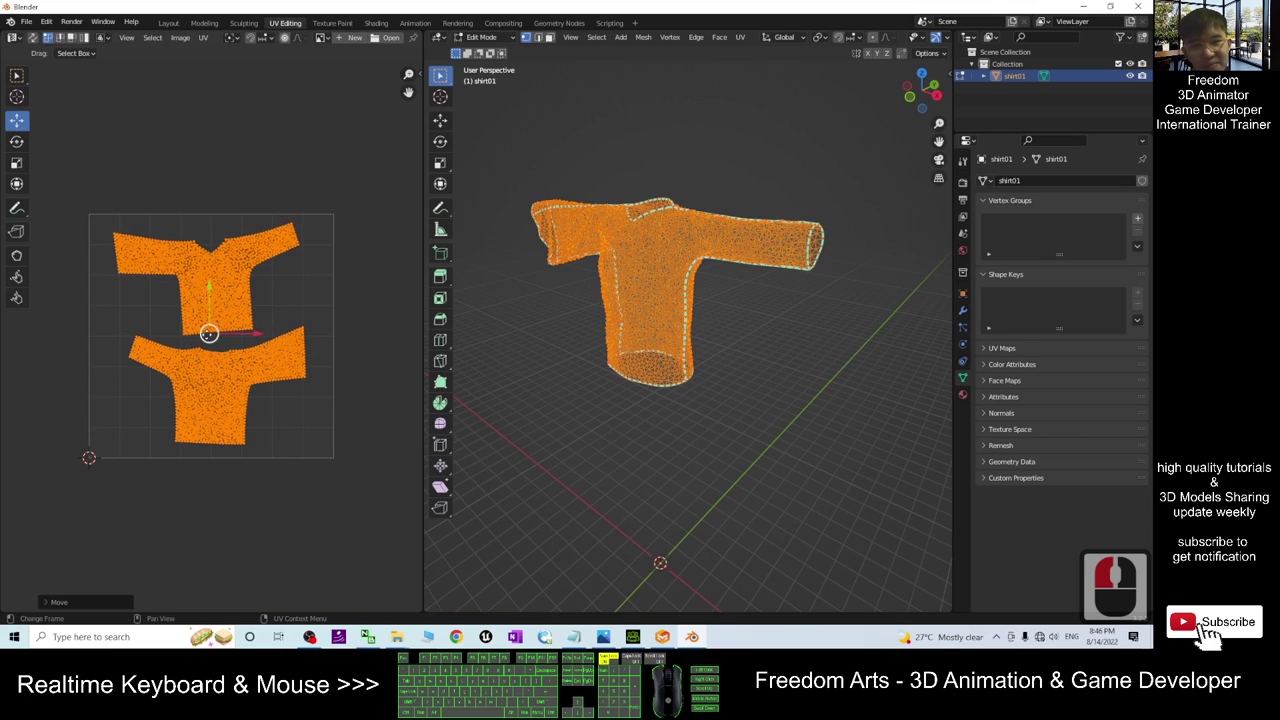
# Clear the mesh selection and box-select the whole shirt again in the 3D viewport.
pyautogui.click(760, 343)
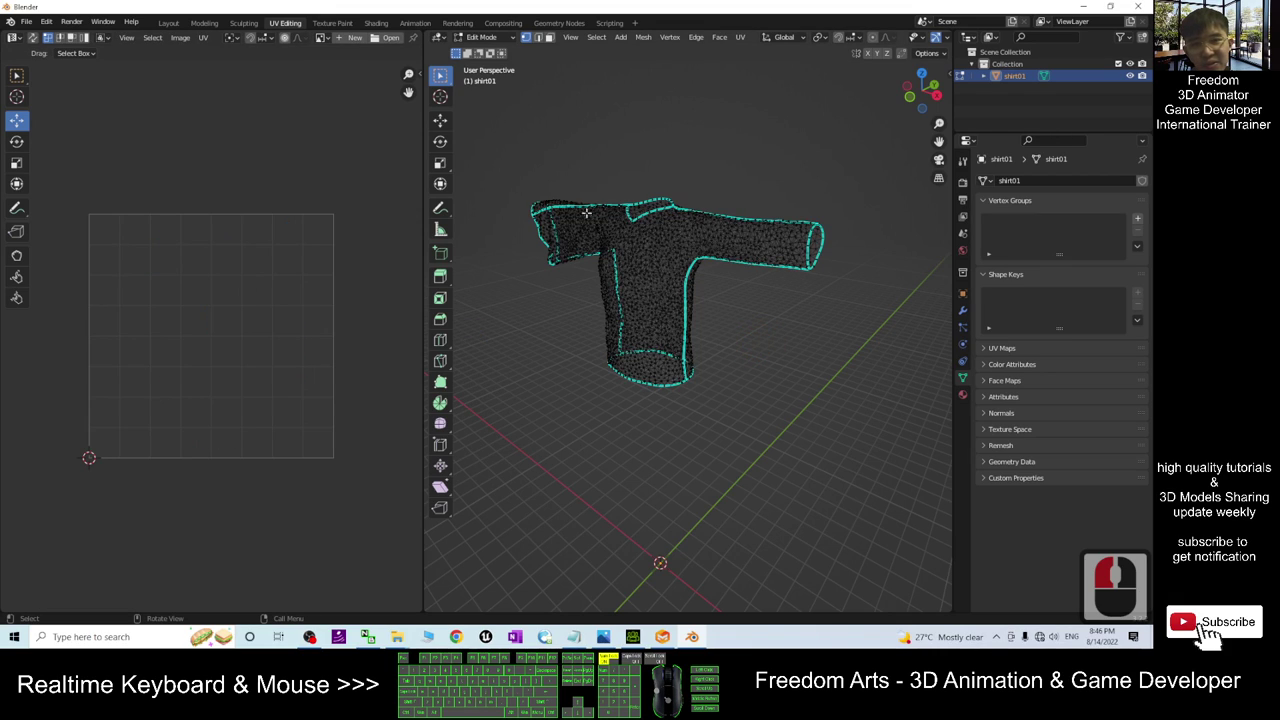
pyautogui.moveTo(492, 136); pyautogui.dragTo(886, 441)
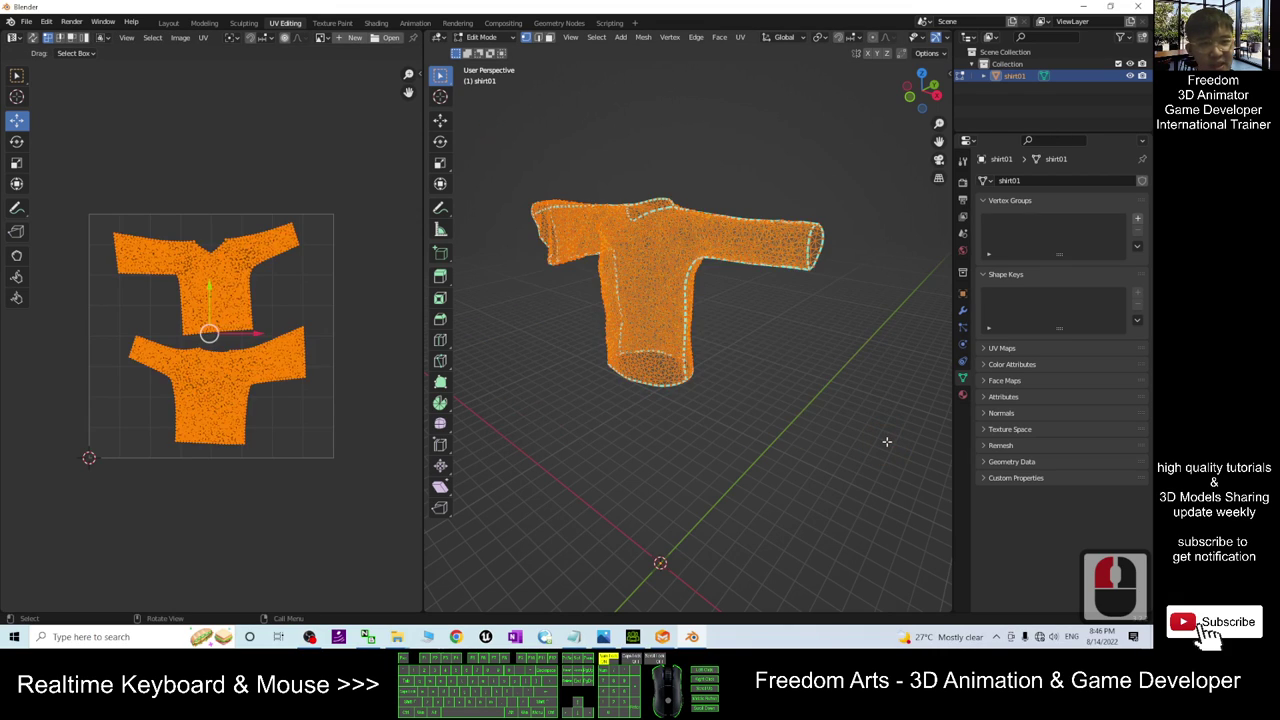
# Switch to the tutorial notes in Notepad, review the STEP 03 tasks and close the notes.
pyautogui.doubleClick(633, 8)
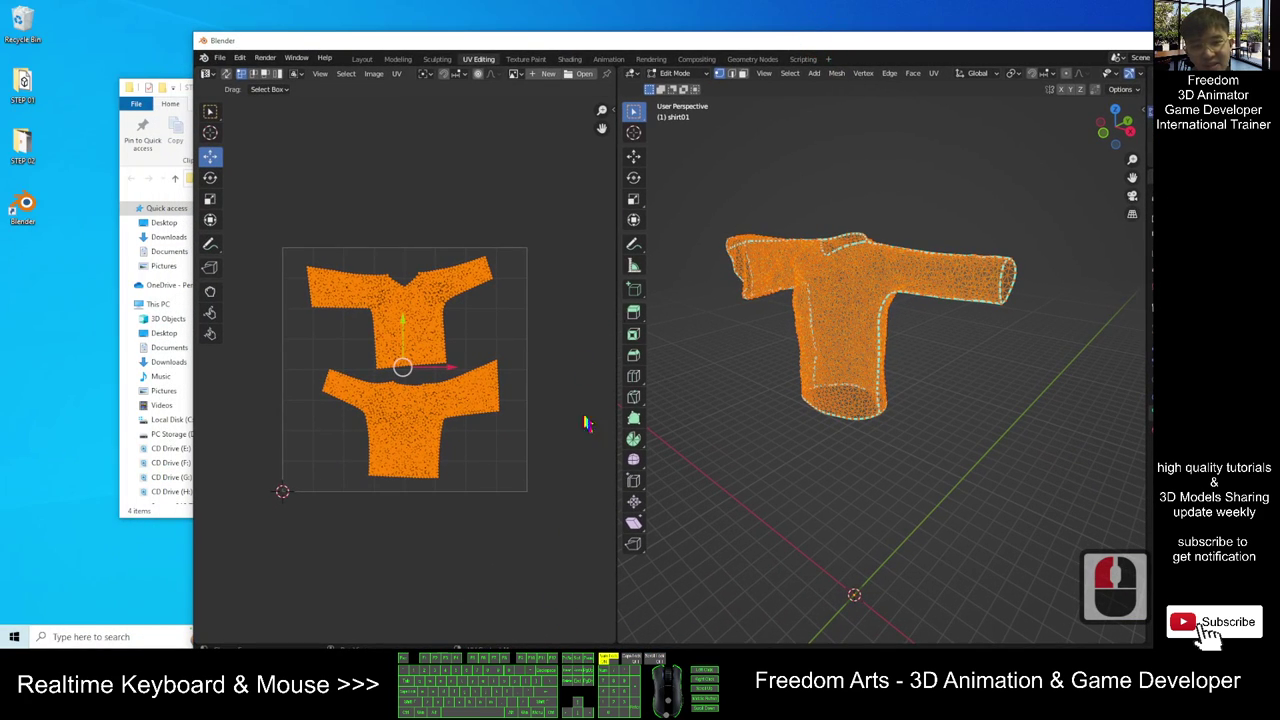
pyautogui.doubleClick(766, 42)
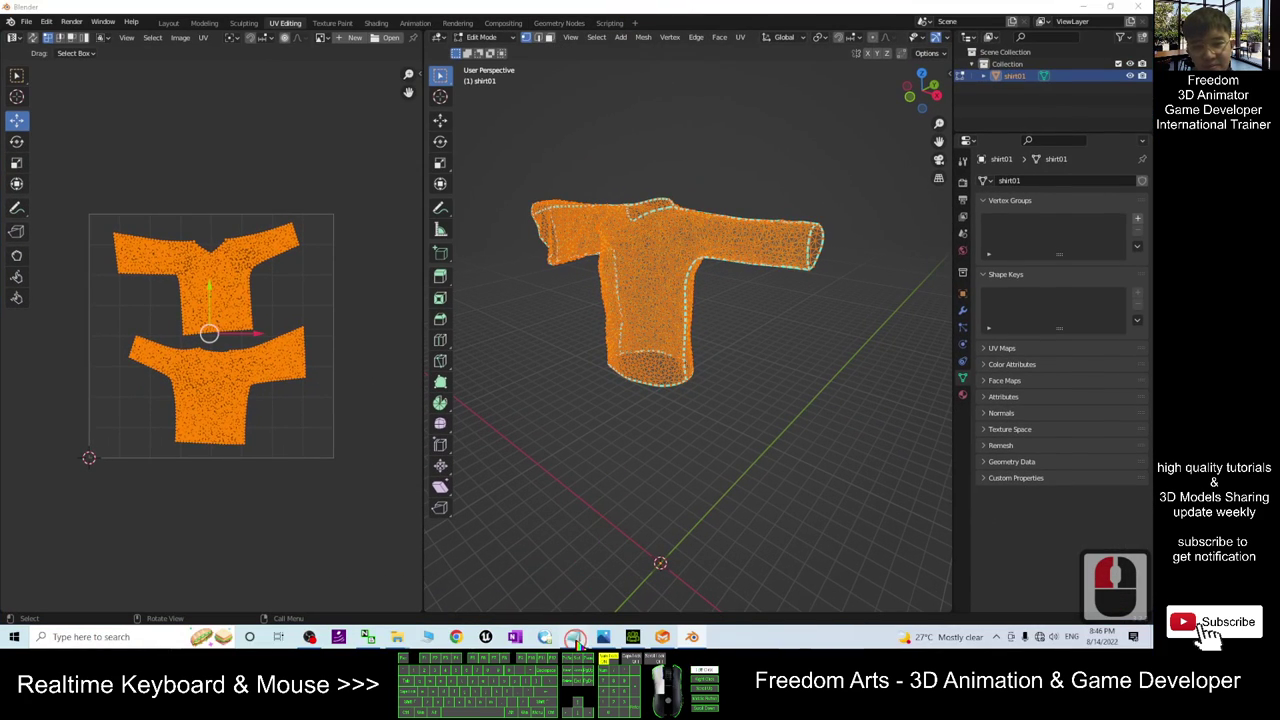
pyautogui.click(575, 636)
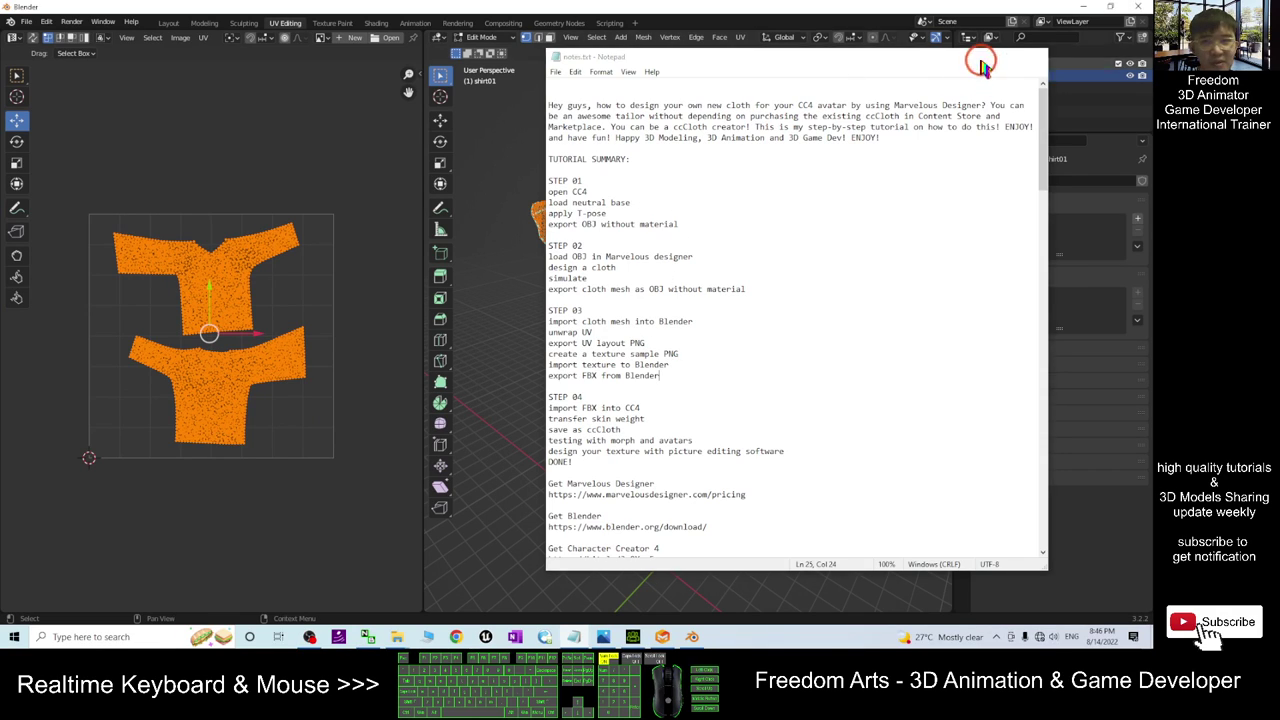
pyautogui.click(1033, 56)
# Shift the Blender window aside to uncover the desktop and close the STEP 02 folder window.
pyautogui.moveTo(631, 8); pyautogui.dragTo(470, 29)
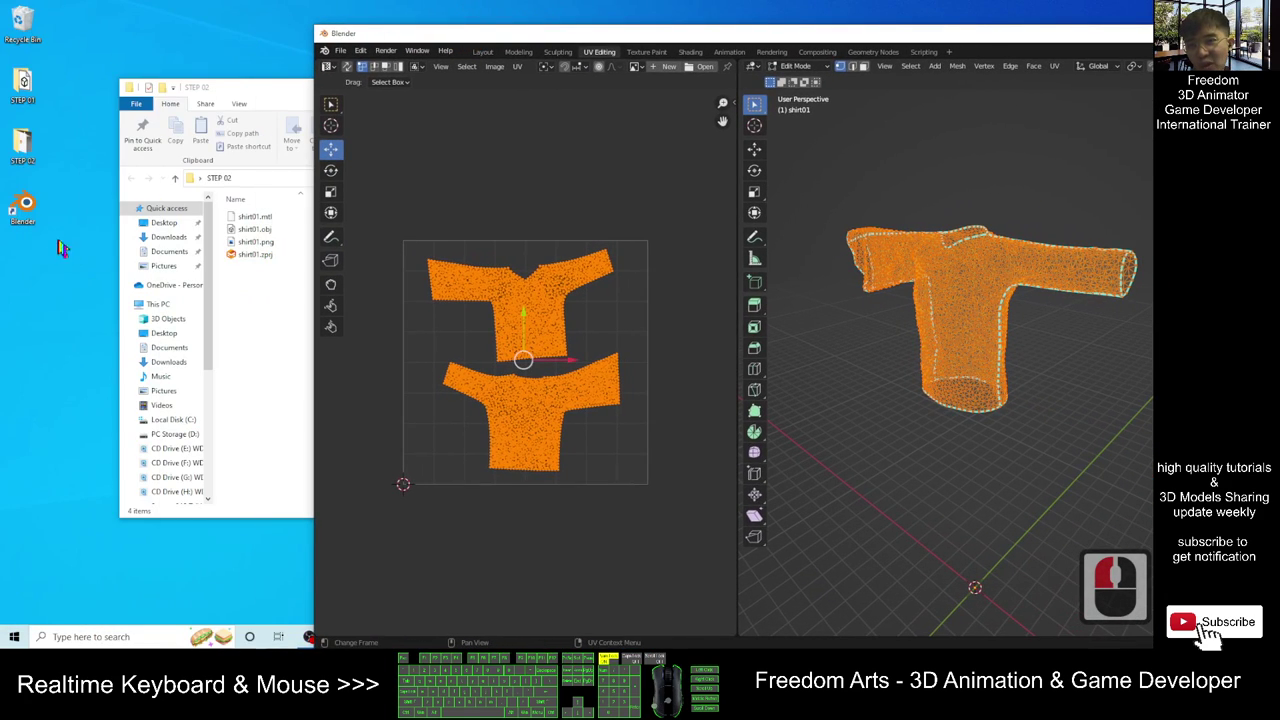
pyautogui.moveTo(265, 90); pyautogui.dragTo(207, 116)
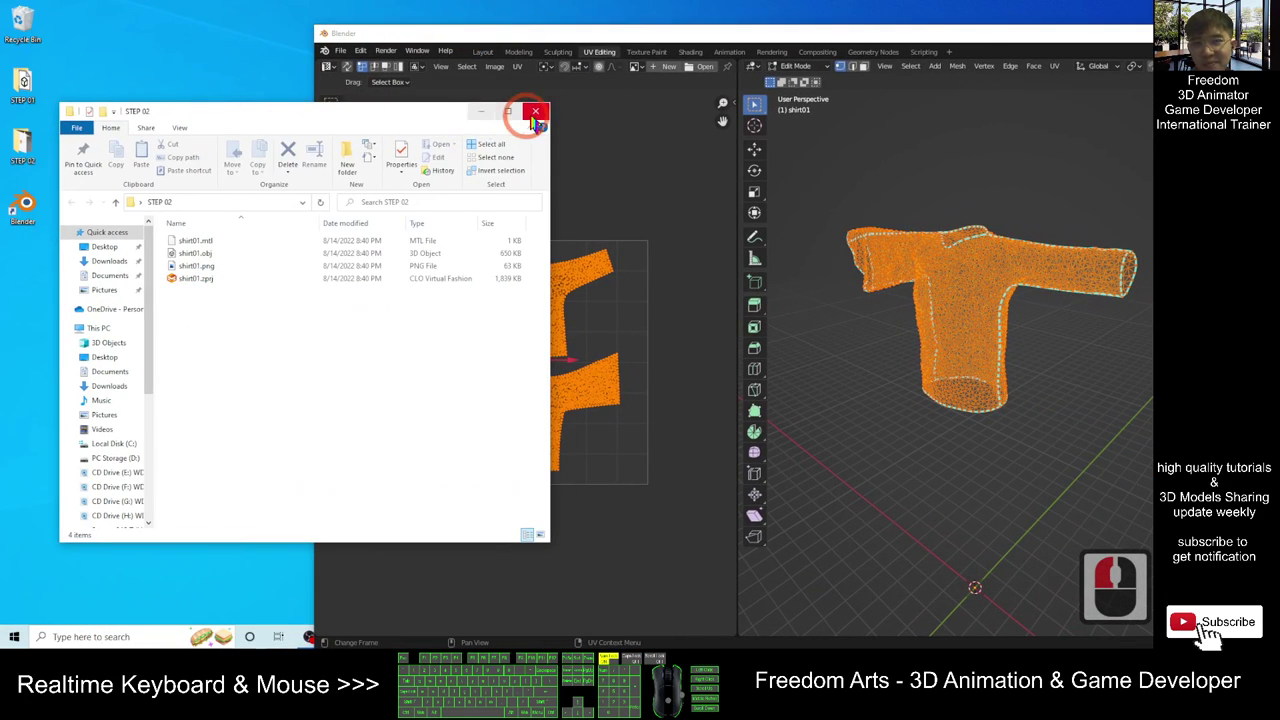
pyautogui.click(531, 114)
# Move the Blender shortcut from the desktop to the Recycle Bin.
pyautogui.rightClick(27, 330)
pyautogui.moveTo(26, 211); pyautogui.dragTo(22, 24)
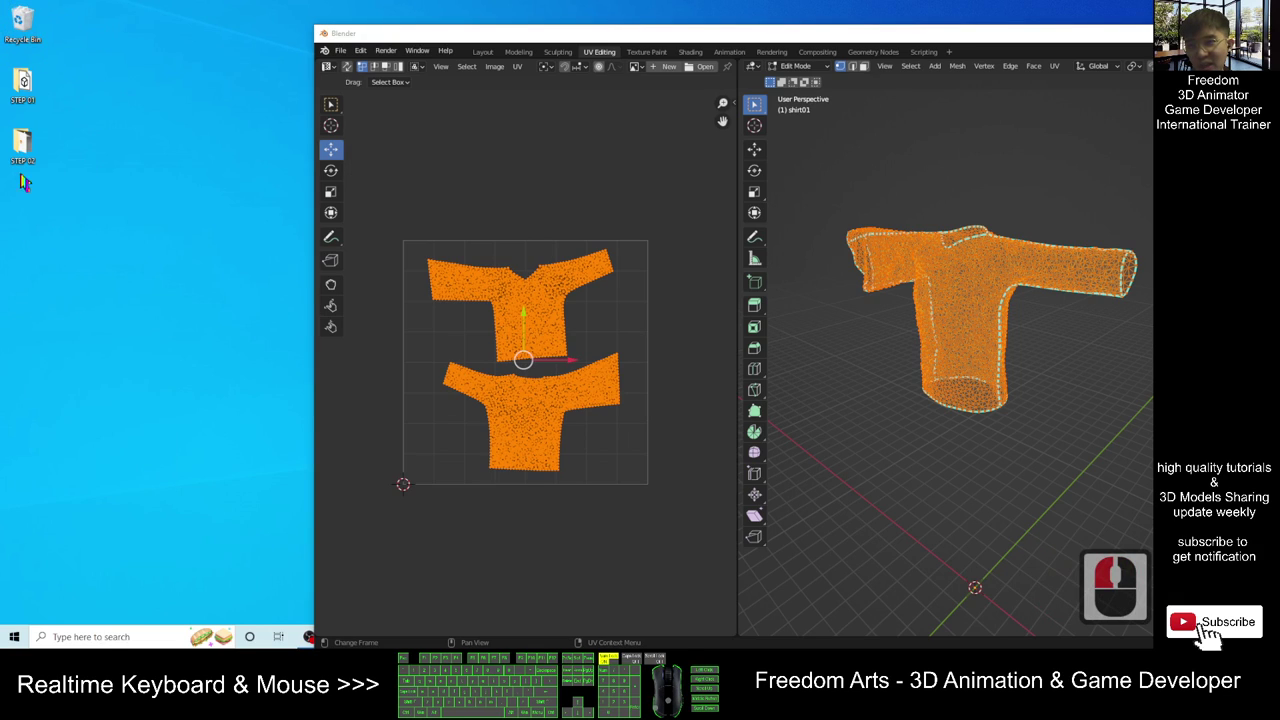
# Open the choices for creating a new item on the desktop.
pyautogui.rightClick(28, 227)
pyautogui.moveTo(108, 340)
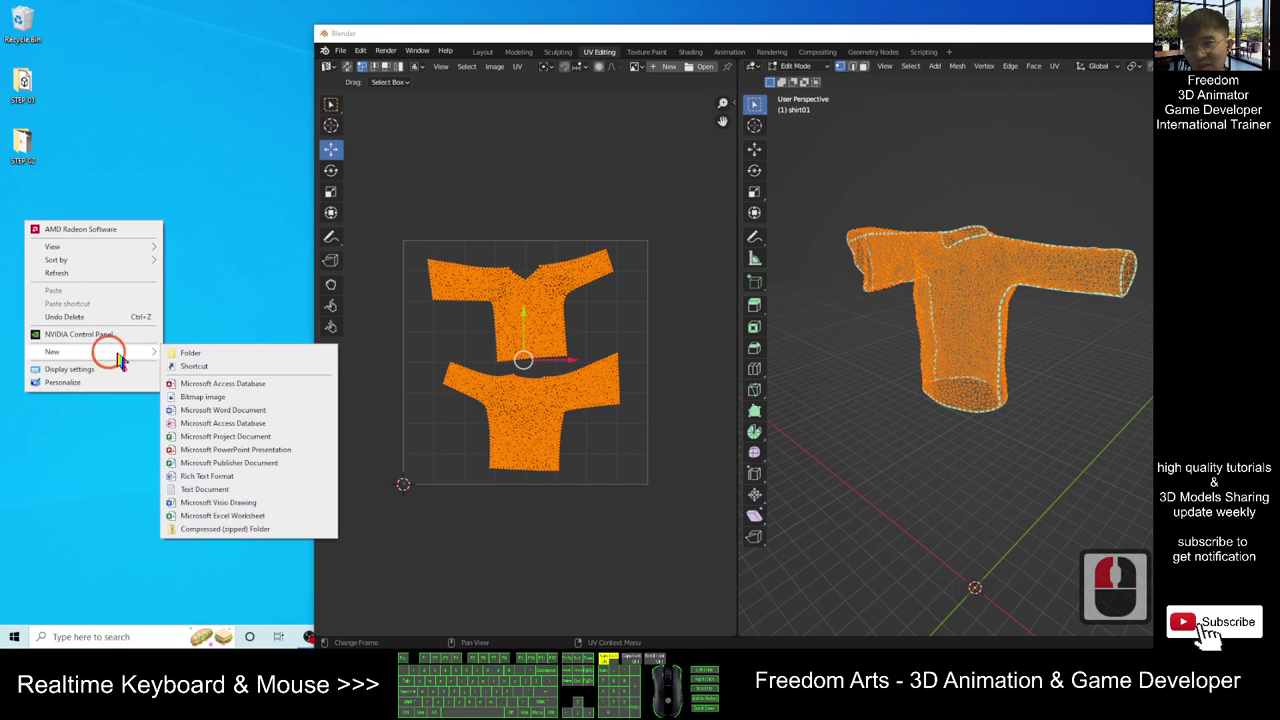
# Create a new desktop folder named STEP 03 and open it.
pyautogui.click(199, 355)
pyautogui.press('capslock')
pyautogui.write('STEP 03')
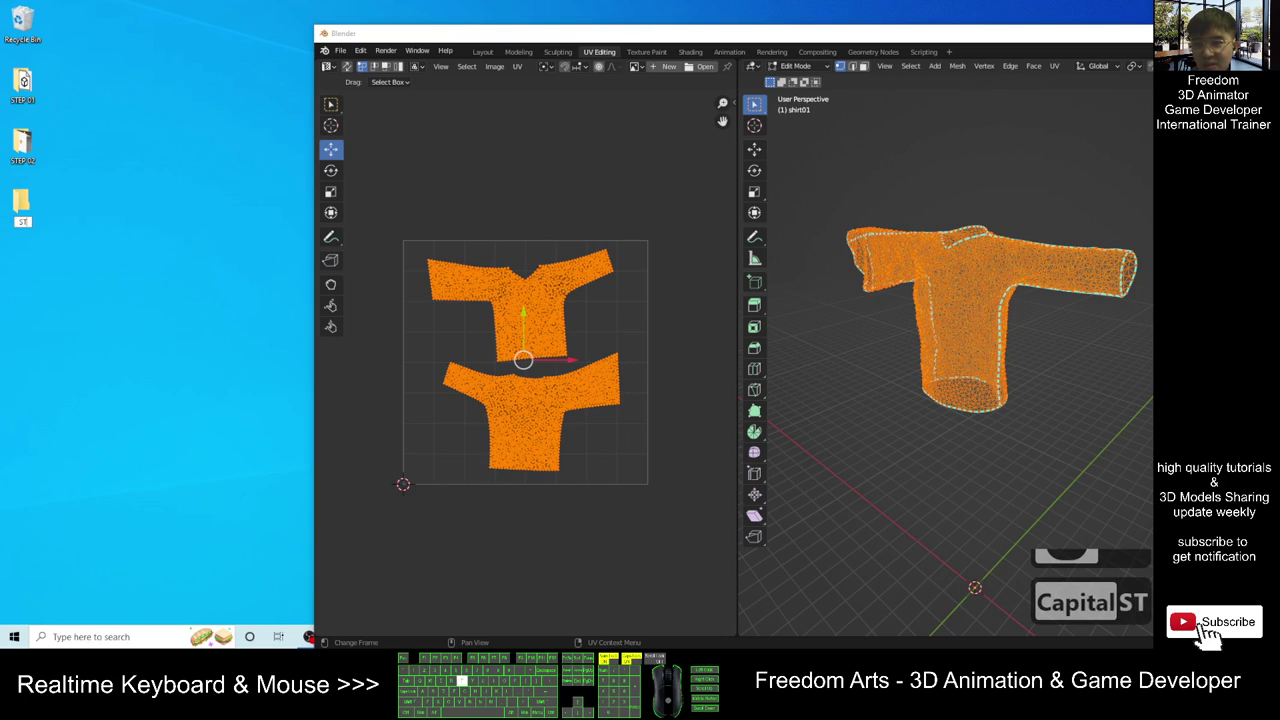
pyautogui.press('capslock')
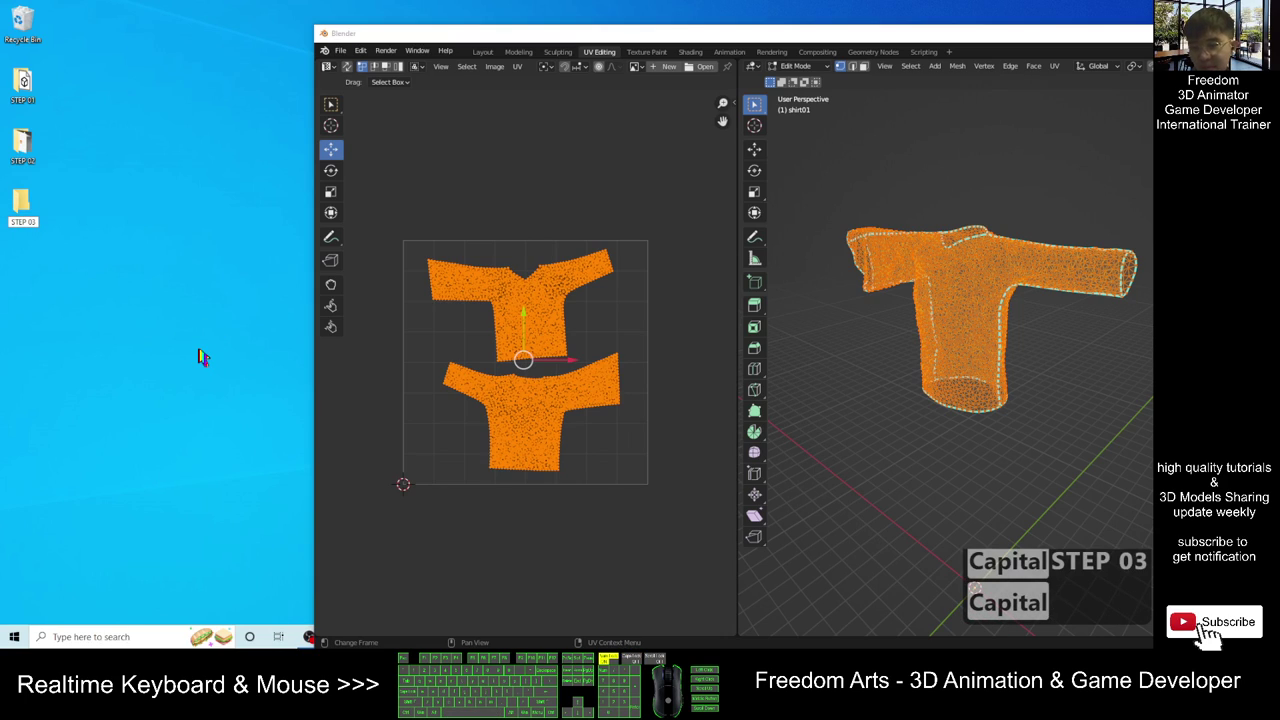
pyautogui.press('Return')
pyautogui.doubleClick(22, 205)
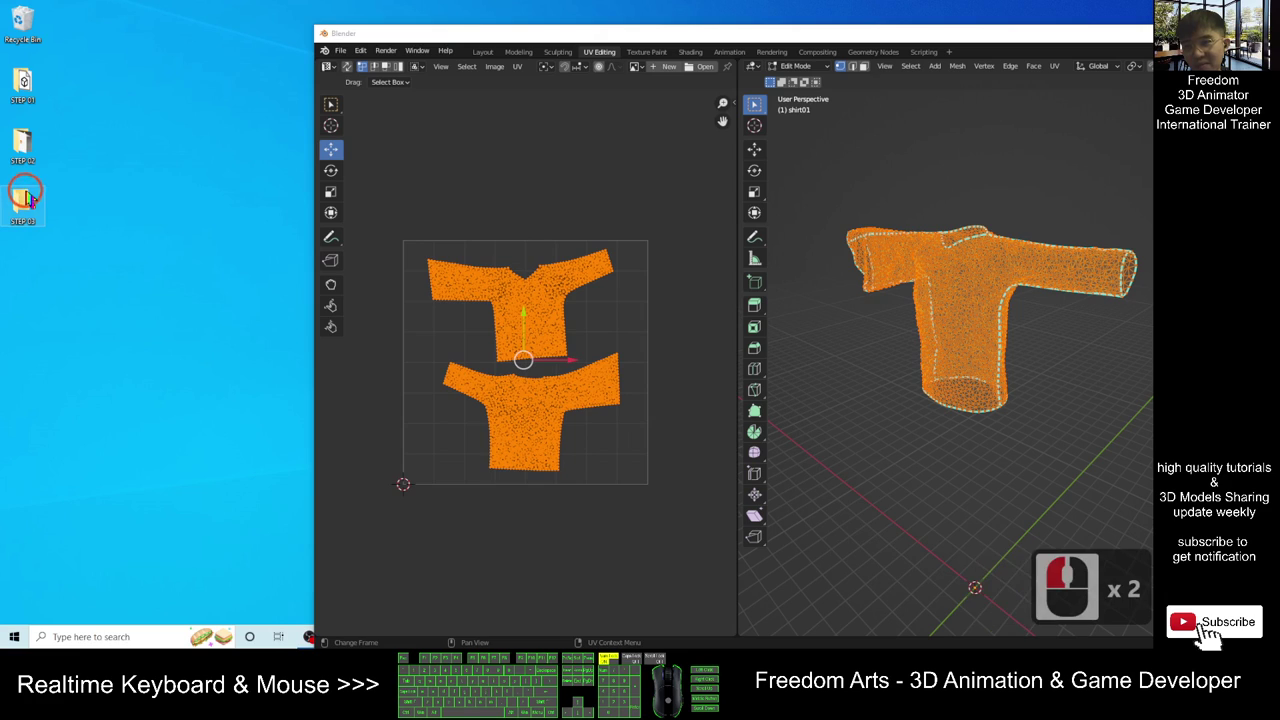
# Switch to Blender and start a UV layout export for the shirt01 mesh.
pyautogui.click(478, 28)
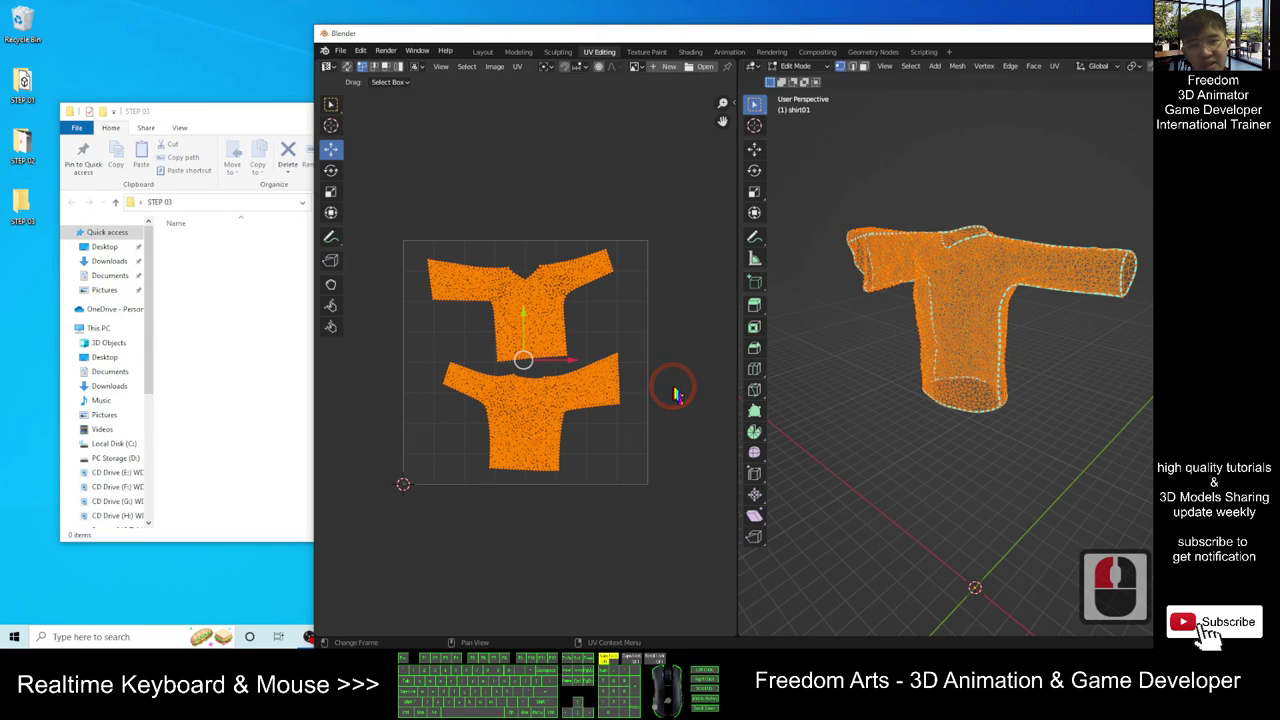
pyautogui.click(558, 225)
pyautogui.moveTo(377, 212); pyautogui.dragTo(698, 515)
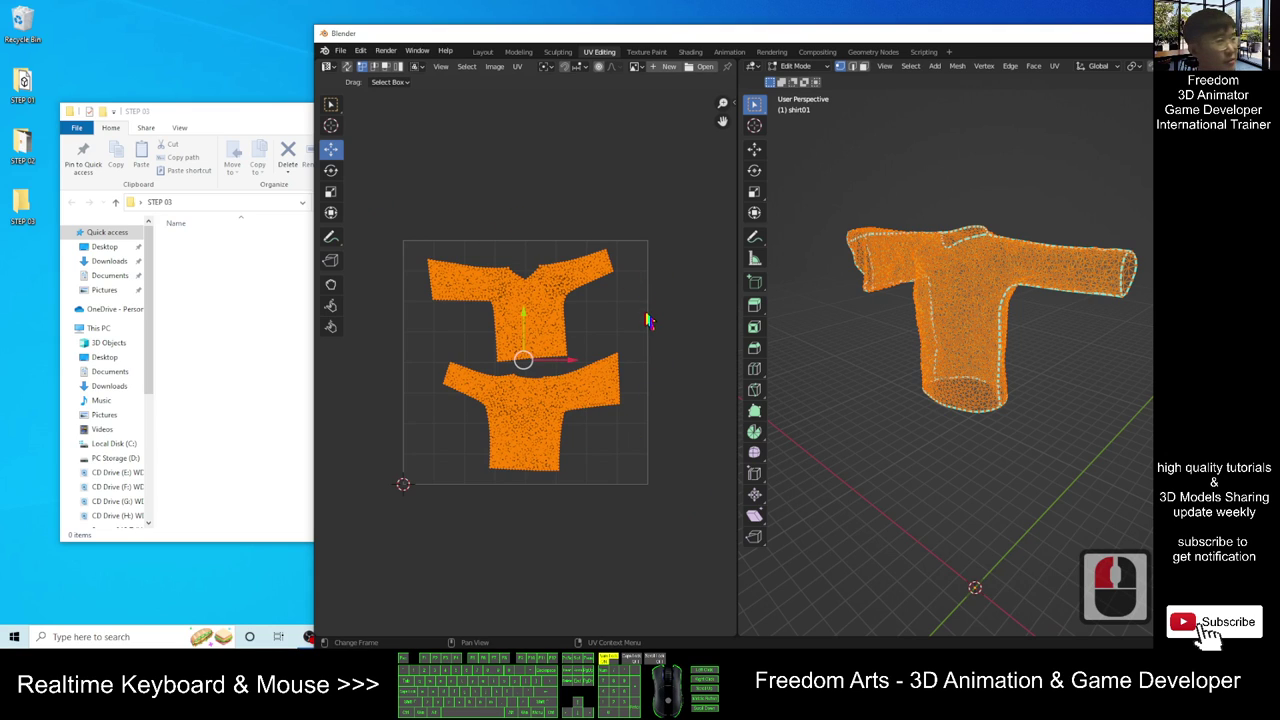
pyautogui.click(518, 67)
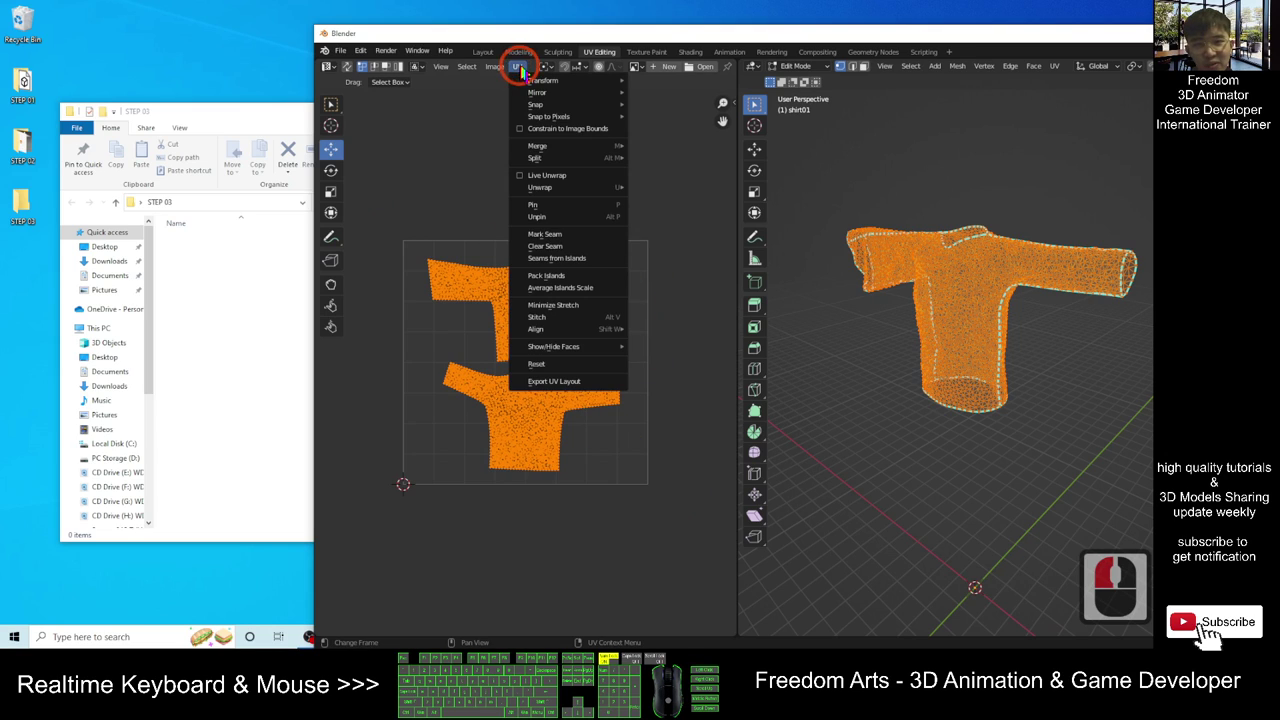
pyautogui.click(568, 382)
pyautogui.click(563, 375)
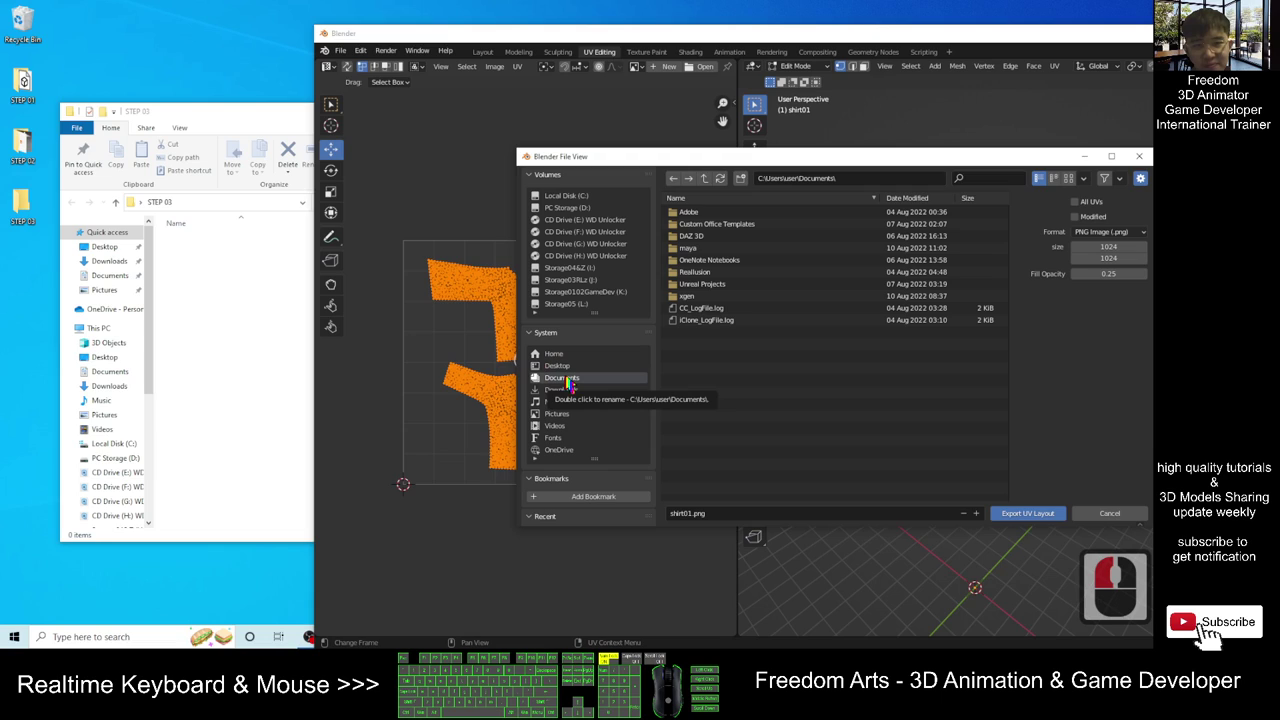
# Copy the STEP 03 folder's path and set it as the destination of the UV layout export.
pyautogui.click(211, 272)
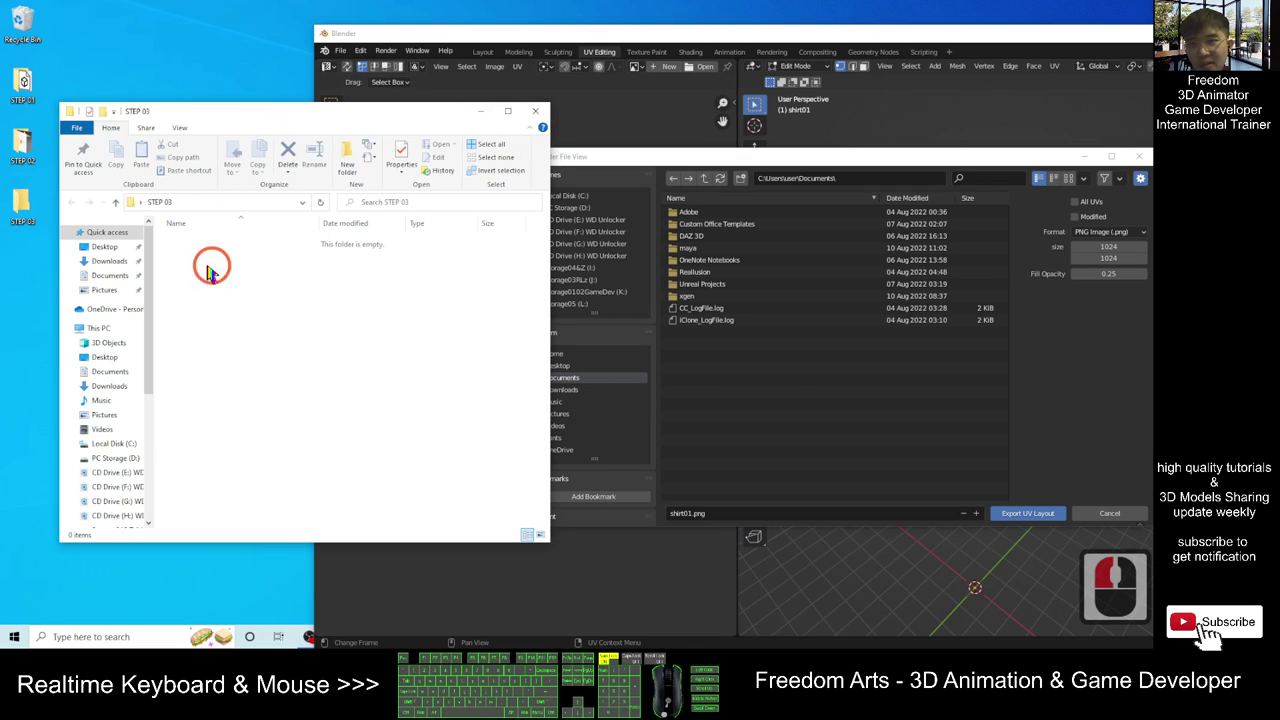
pyautogui.click(196, 201)
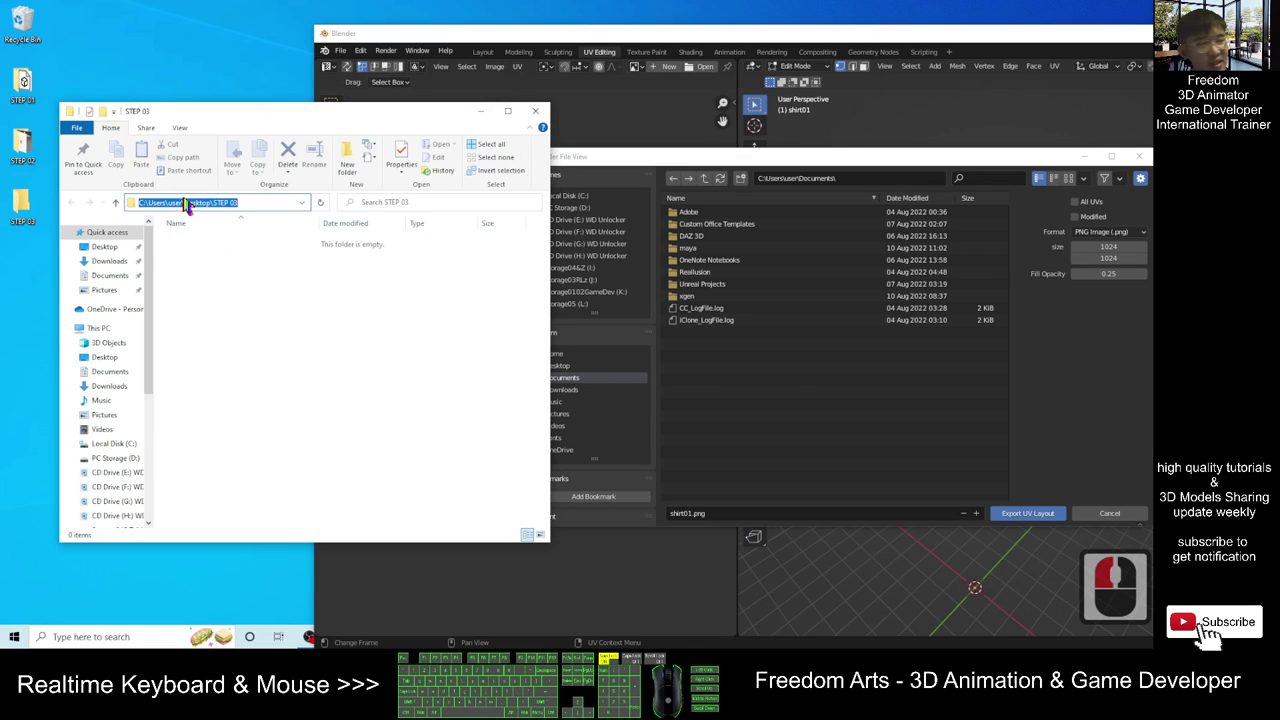
pyautogui.hotkey('ctrl', 'c')
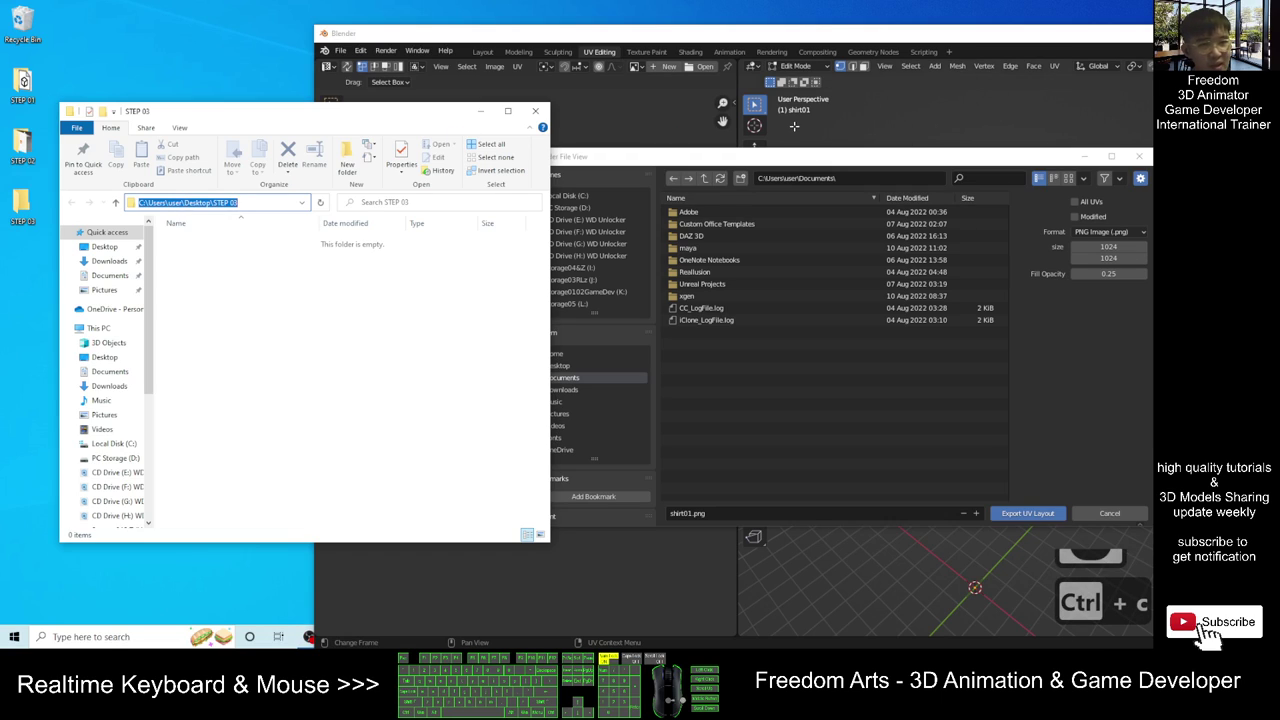
pyautogui.click(853, 177)
pyautogui.hotkey('ctrl', 'v')
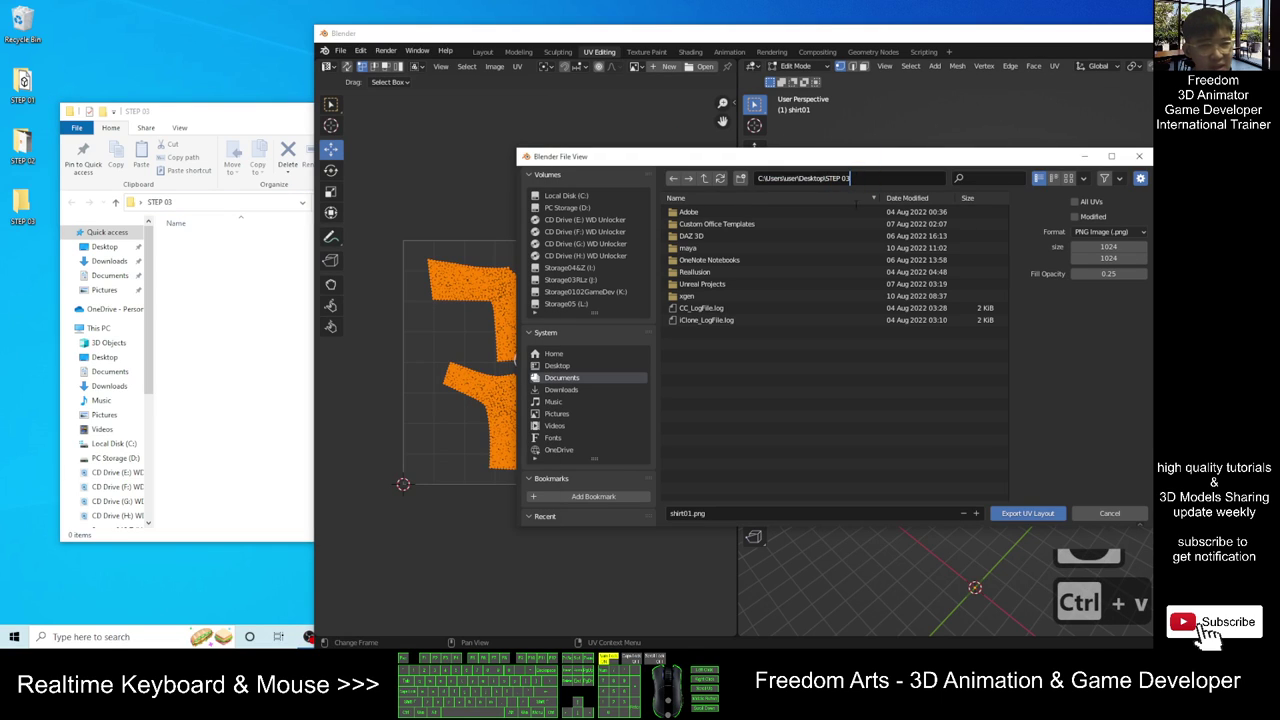
pyautogui.press('Return')
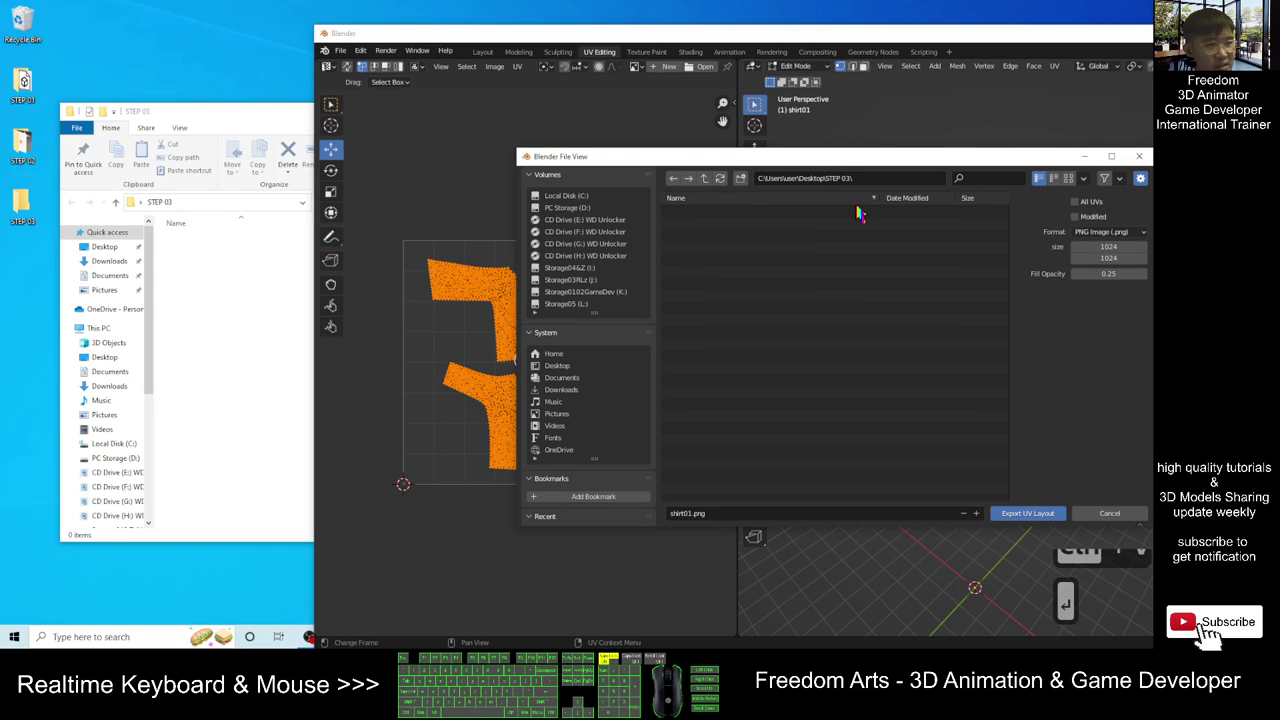
# Name the export file "shirt01 UV layout" and export the UV layout as a PNG image.
pyautogui.click(694, 515)
pyautogui.click(689, 514)
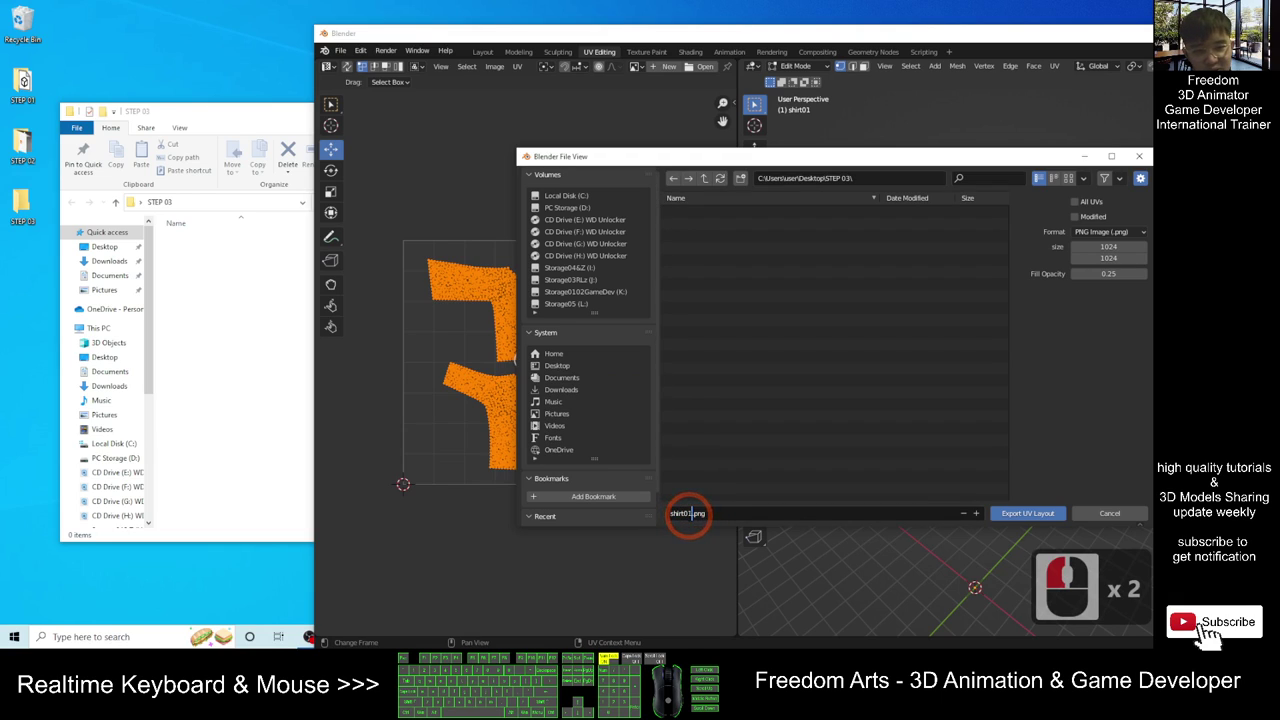
pyautogui.press('BackSpace')
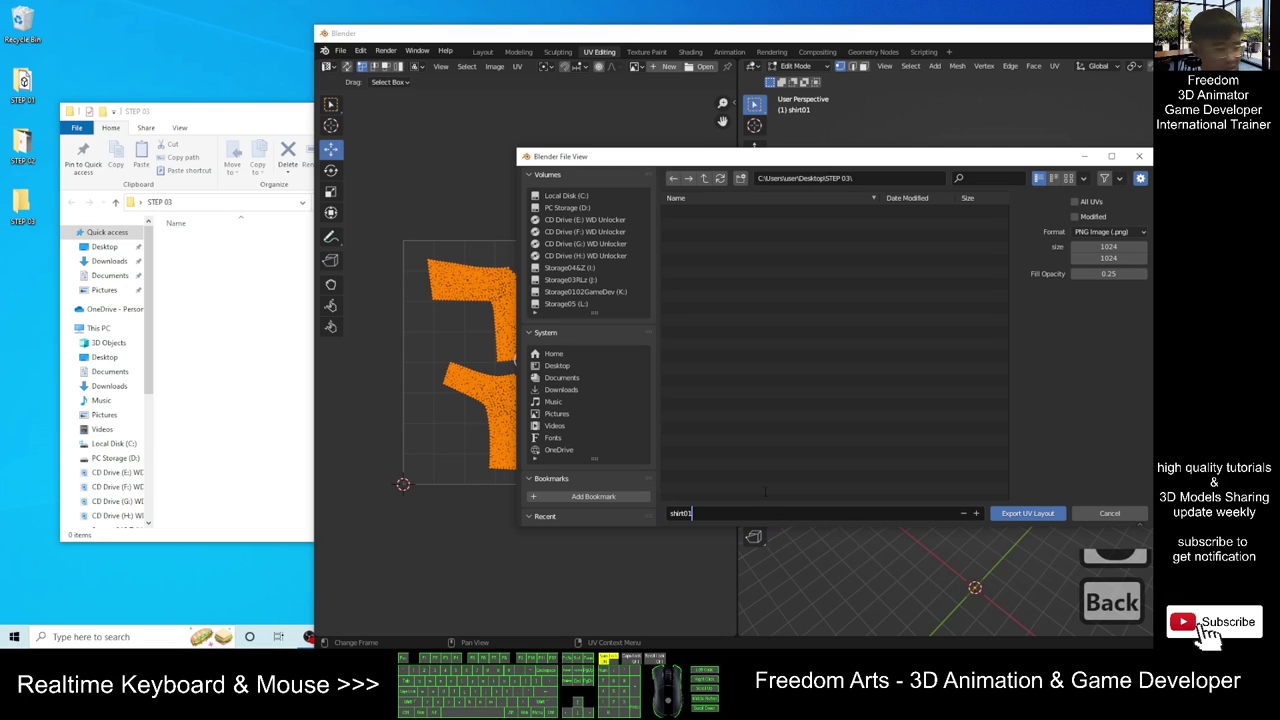
pyautogui.write('UV')
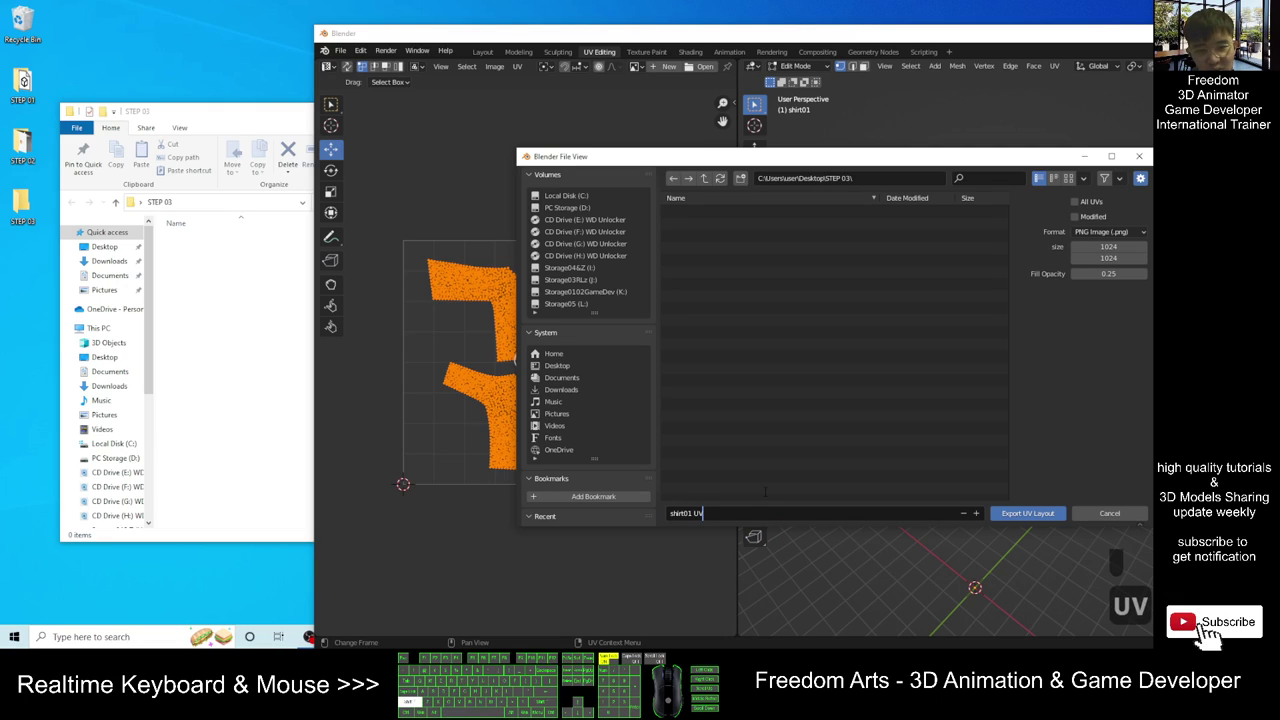
pyautogui.write(' layout')
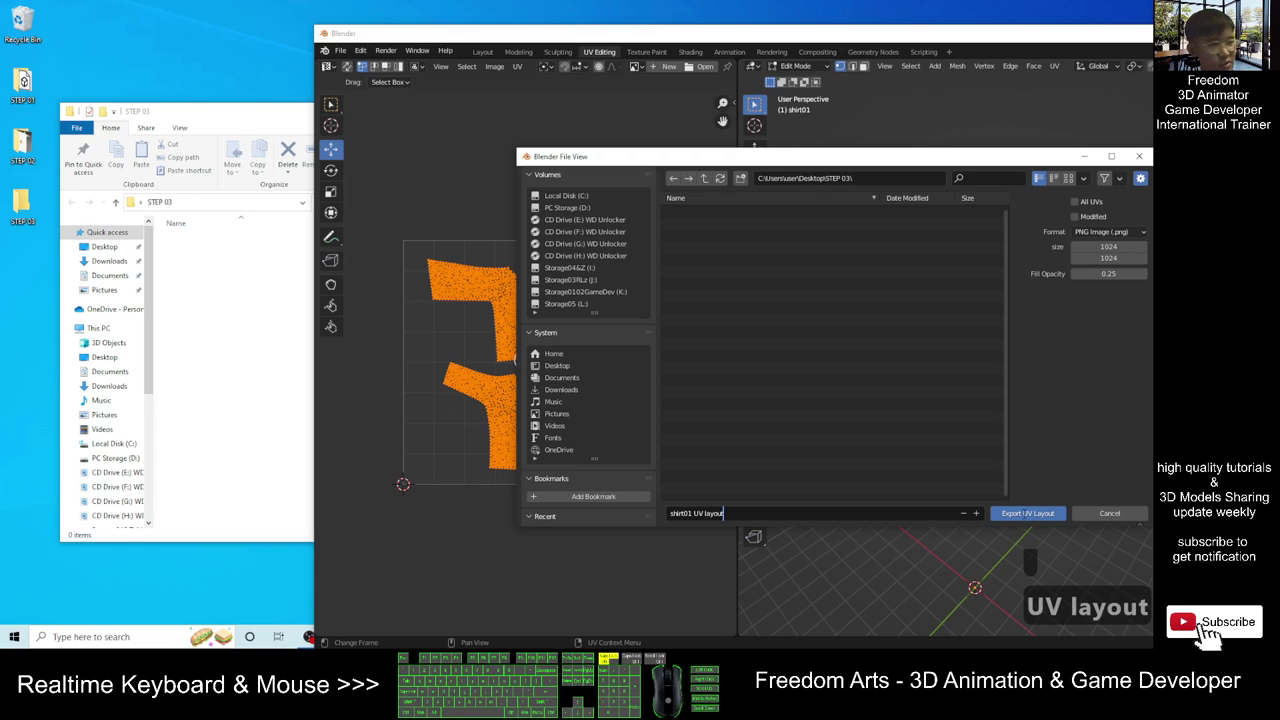
pyautogui.click(1022, 514)
pyautogui.click(1022, 514)
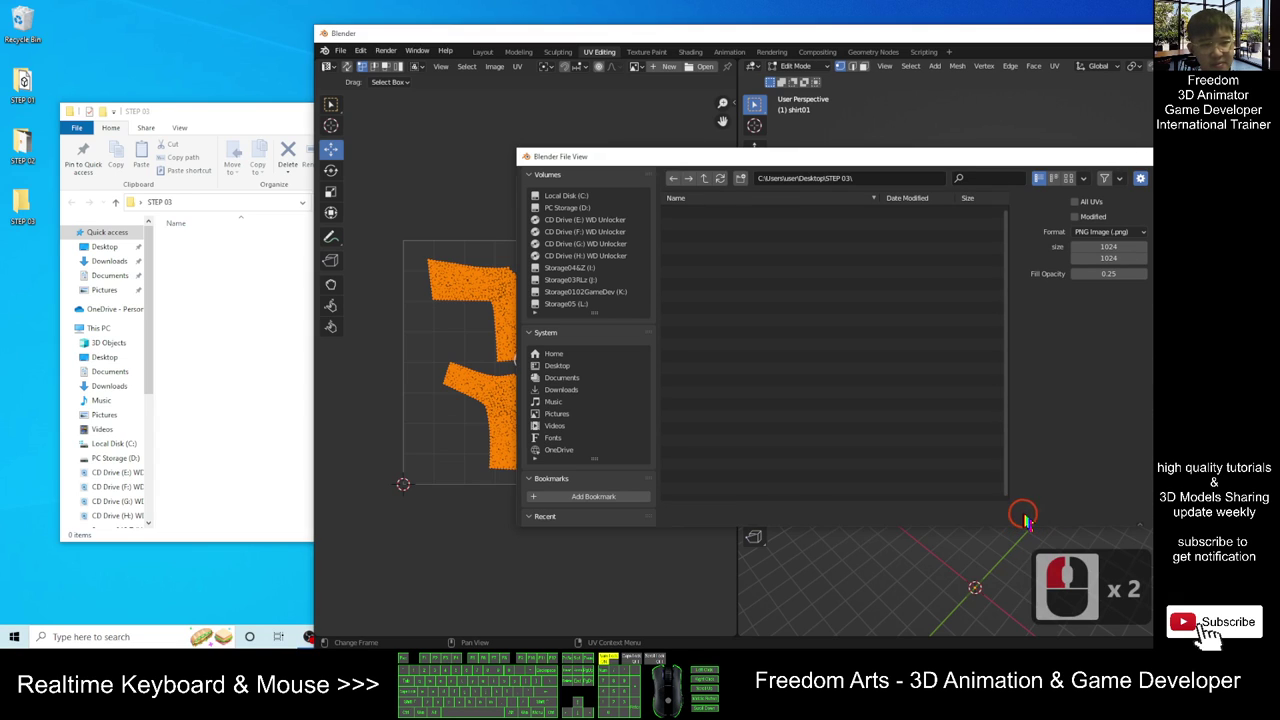
# Check the exported shirt01 UV layout.png in the STEP 03 folder.
pyautogui.click(229, 306)
pyautogui.click(193, 246)
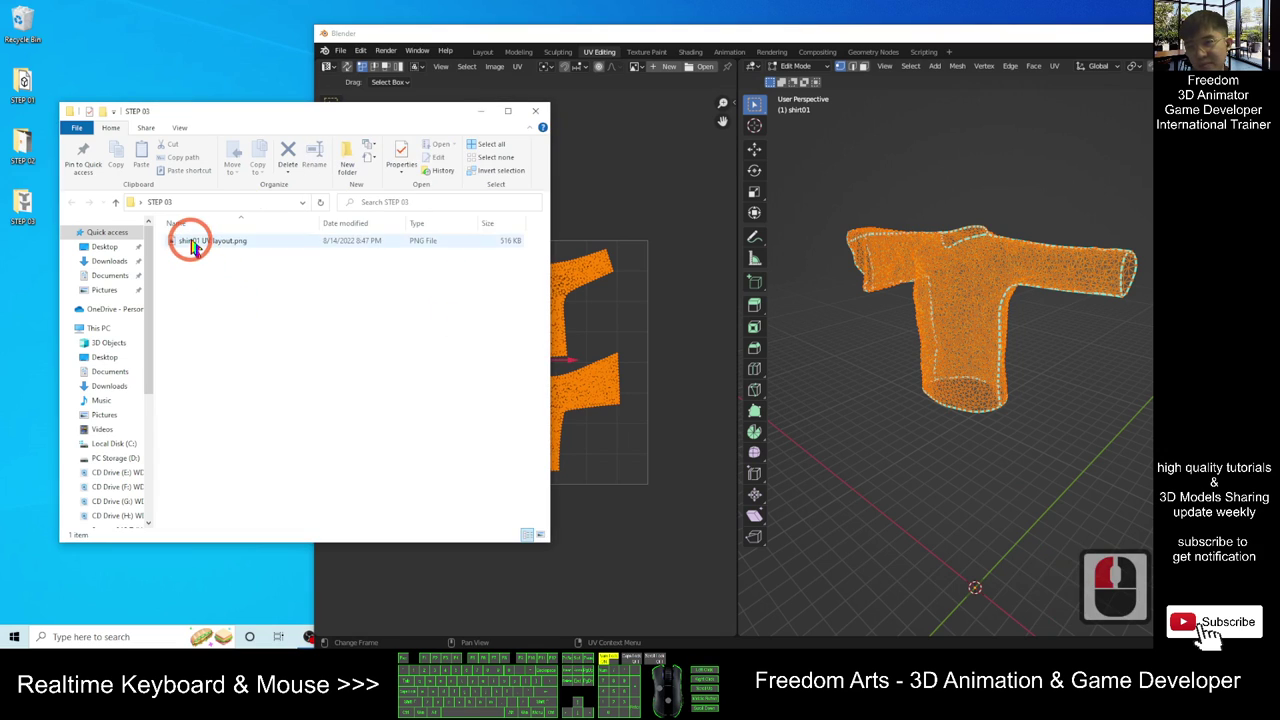
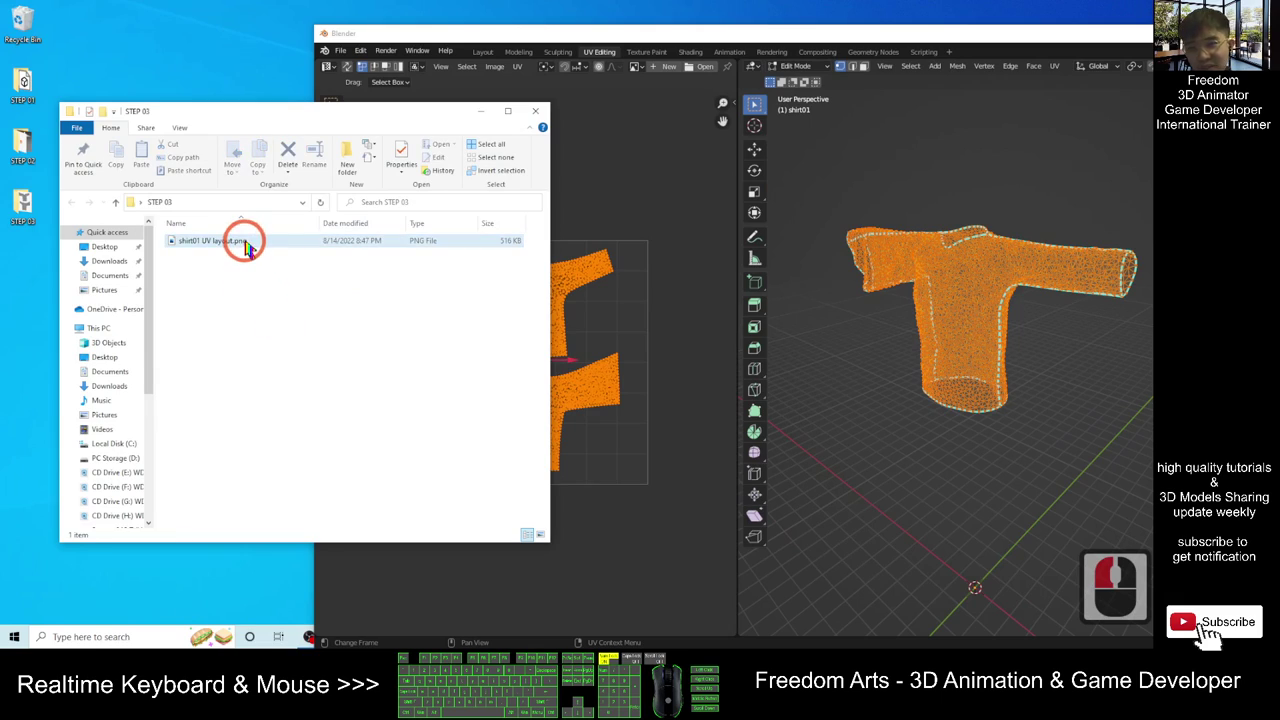
pyautogui.click(264, 339)
pyautogui.click(200, 250)
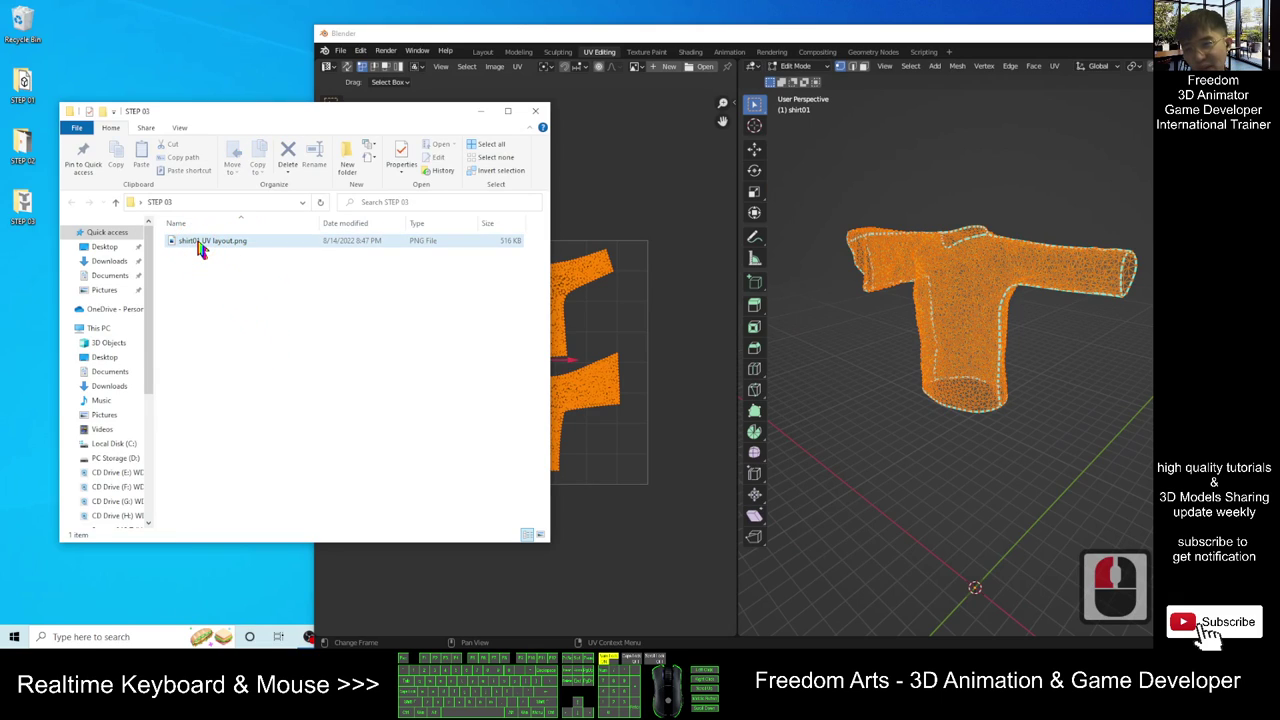
pyautogui.click(198, 243)
pyautogui.rightClick(198, 241)
pyautogui.click(509, 429)
# Maximize Blender and review notes.txt in Notepad, highlighting the STEP 03 lines about creating a texture sample and importing it.
pyautogui.click(781, 12)
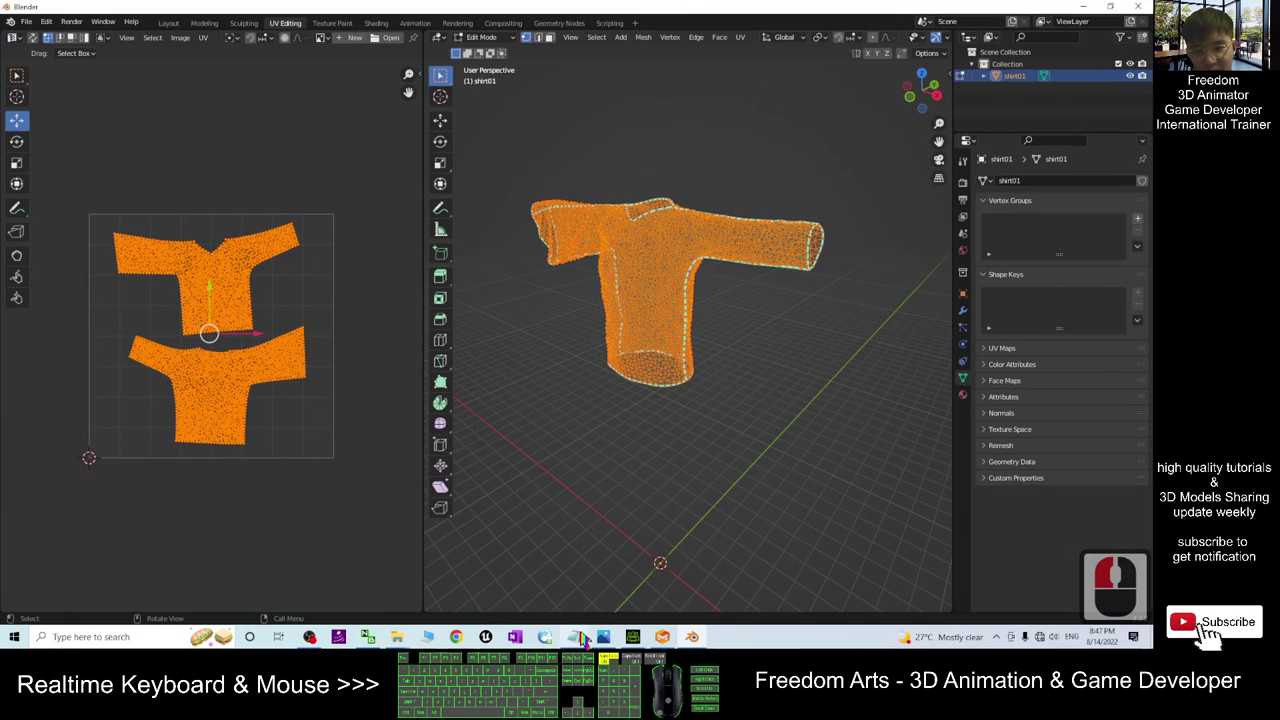
pyautogui.click(578, 636)
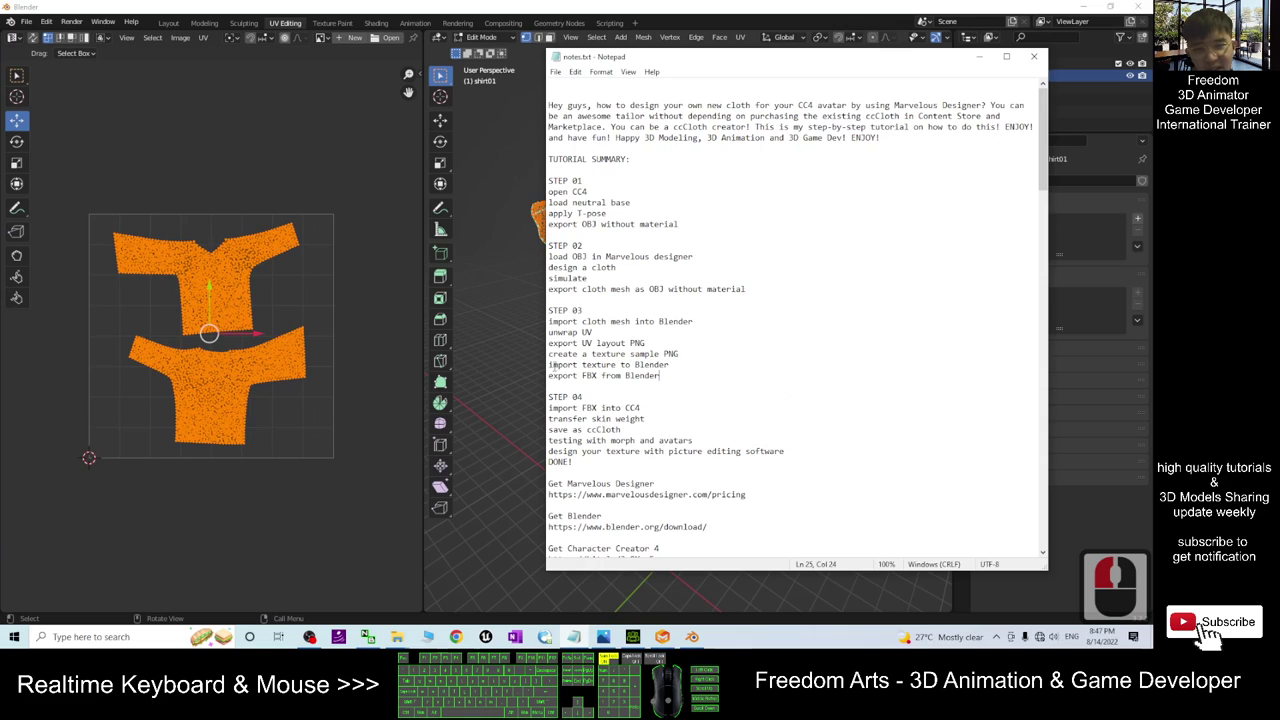
pyautogui.moveTo(550, 356); pyautogui.dragTo(669, 365)
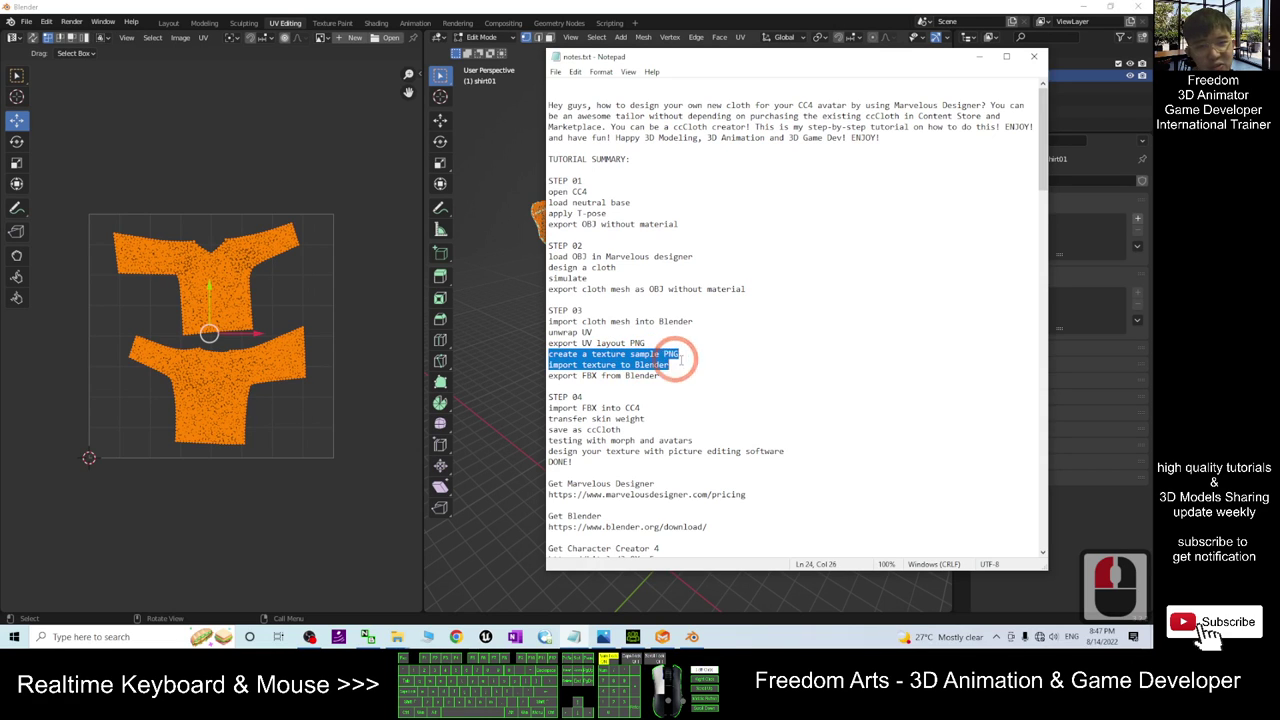
pyautogui.click(979, 56)
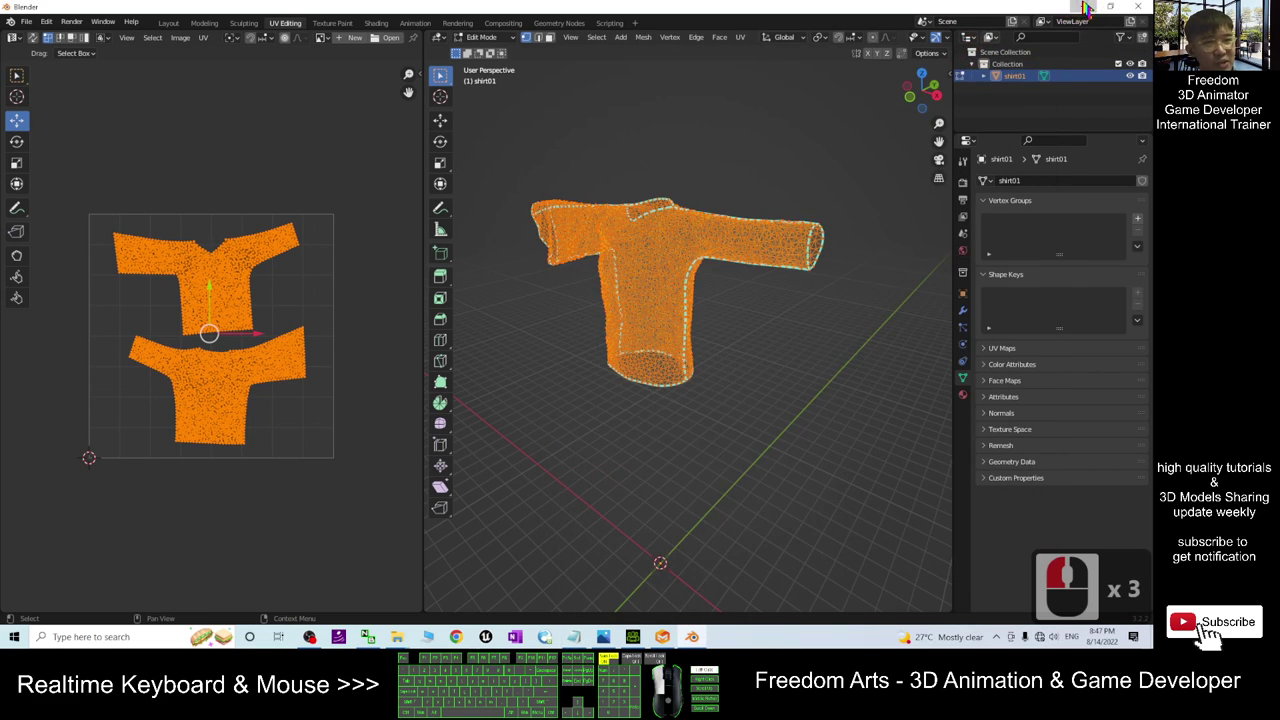
# Minimize Blender and open shirt01 UV layout.png from the STEP 03 folder in Paint.
pyautogui.click(1110, 6)
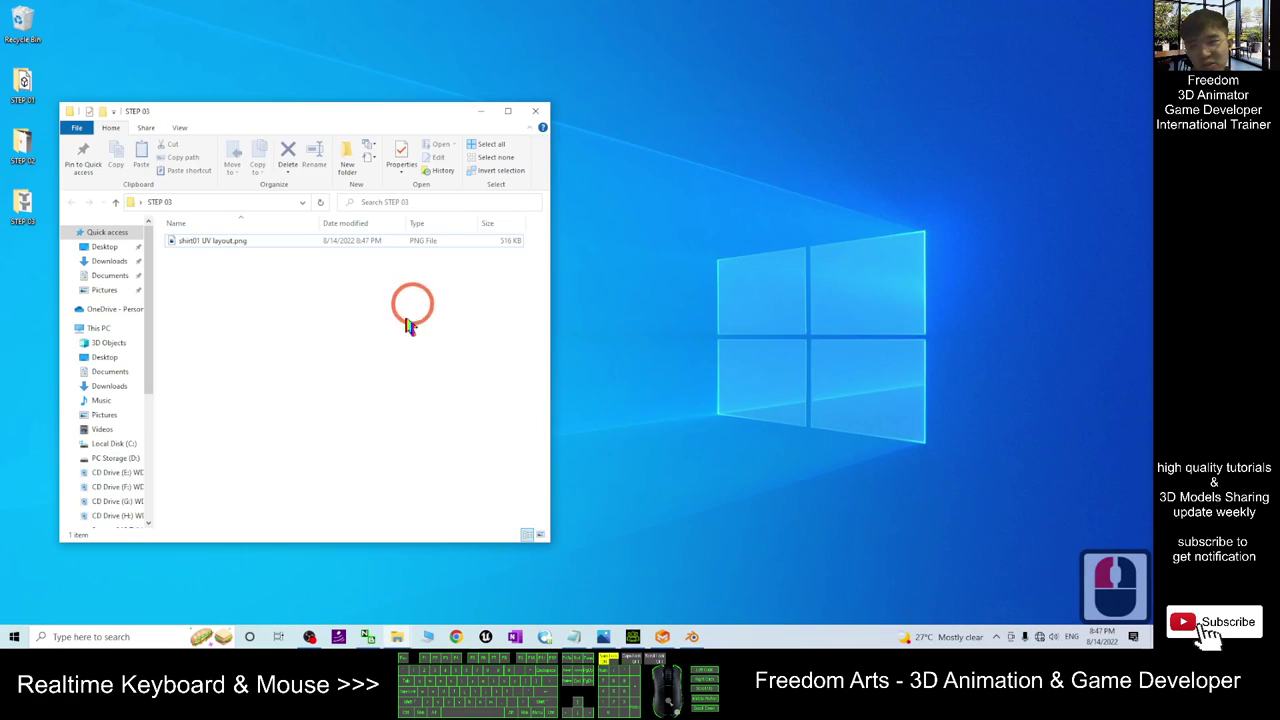
pyautogui.rightClick(218, 244)
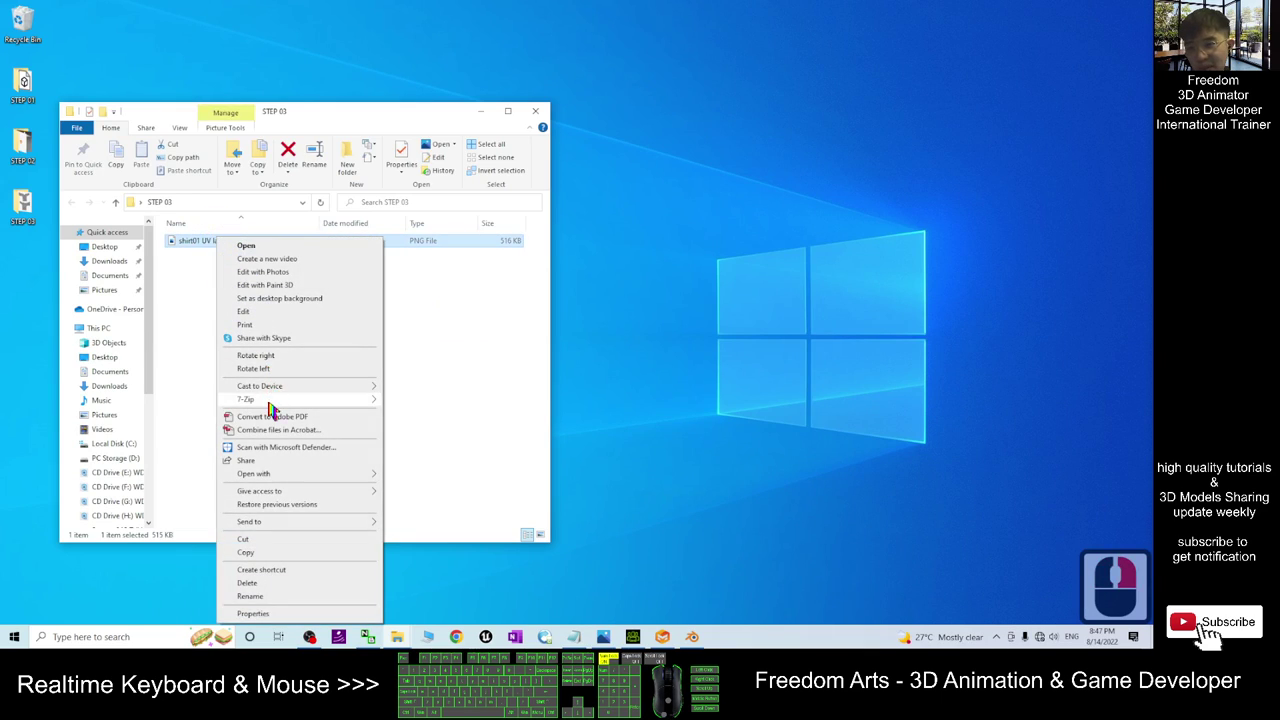
pyautogui.moveTo(281, 474)
pyautogui.click(436, 478)
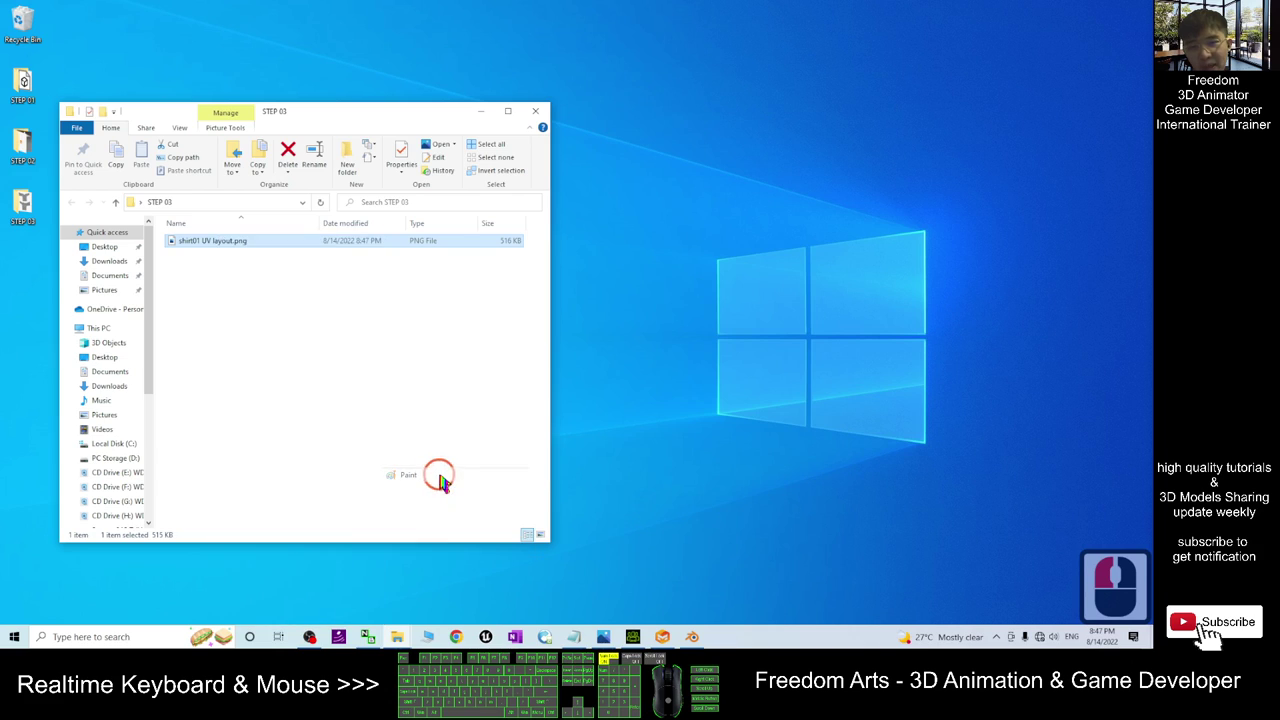
# Examine both shirt pieces of the UV layout image up close and as a whole.
pyautogui.scroll(-4, 439, 475)
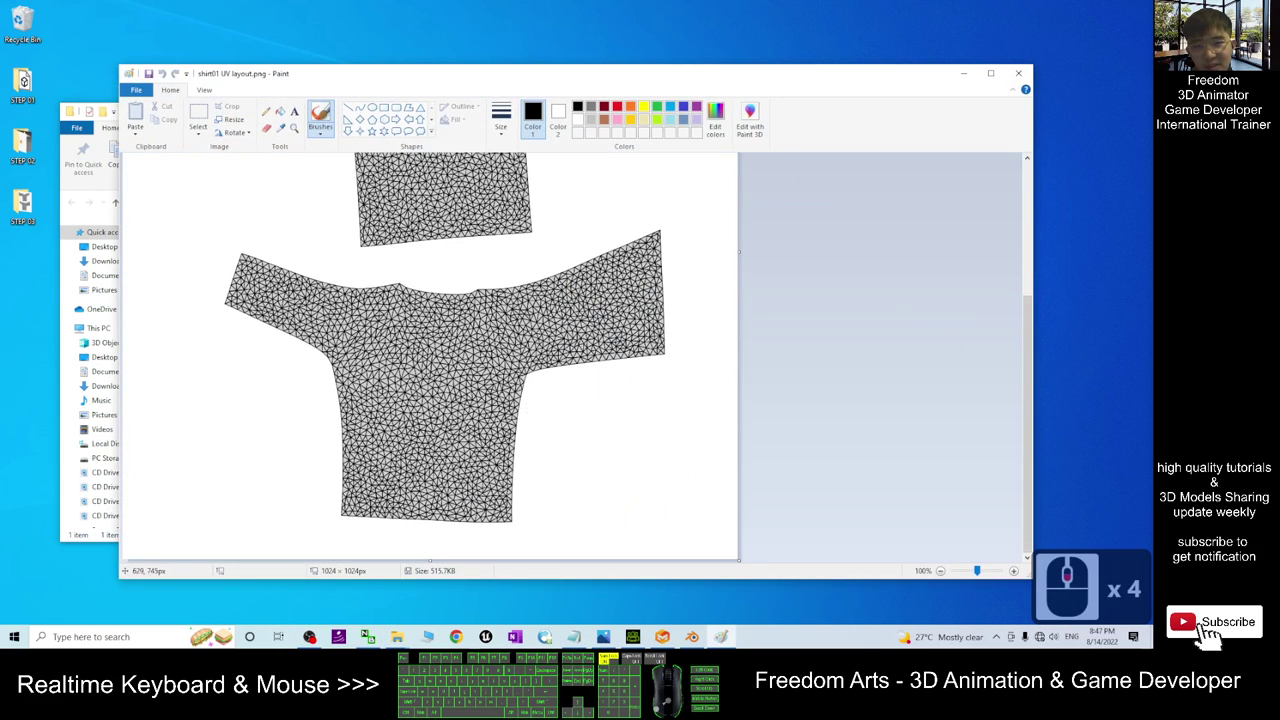
pyautogui.keyDown('ctrl'); pyautogui.scroll(2, 612, 337); pyautogui.keyUp('ctrl')
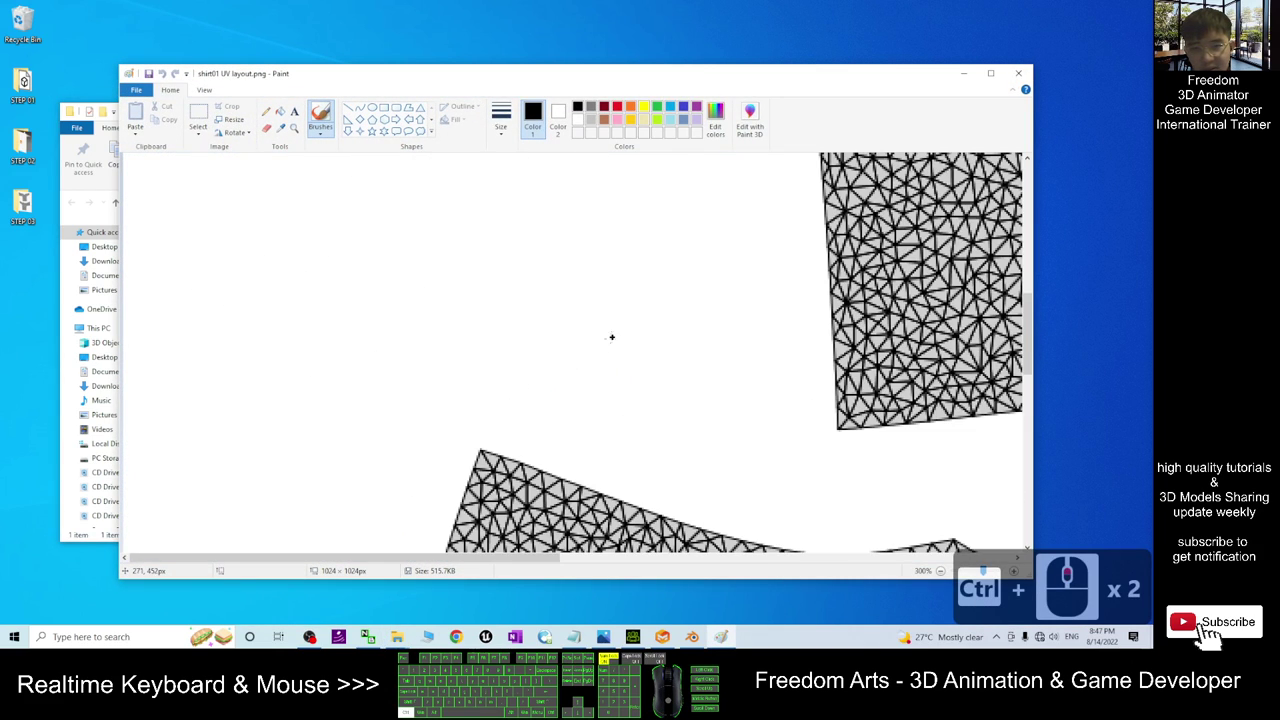
pyautogui.keyDown('ctrl'); pyautogui.scroll(-3, 558, 403); pyautogui.keyUp('ctrl')
pyautogui.keyDown('ctrl'); pyautogui.scroll(1, 549, 388); pyautogui.keyUp('ctrl')
pyautogui.scroll(-2, 536, 377)
pyautogui.scroll(1, 564, 371)
pyautogui.scroll(2, 563, 371)
pyautogui.keyDown('ctrl'); pyautogui.scroll(-1, 607, 220); pyautogui.keyUp('ctrl')
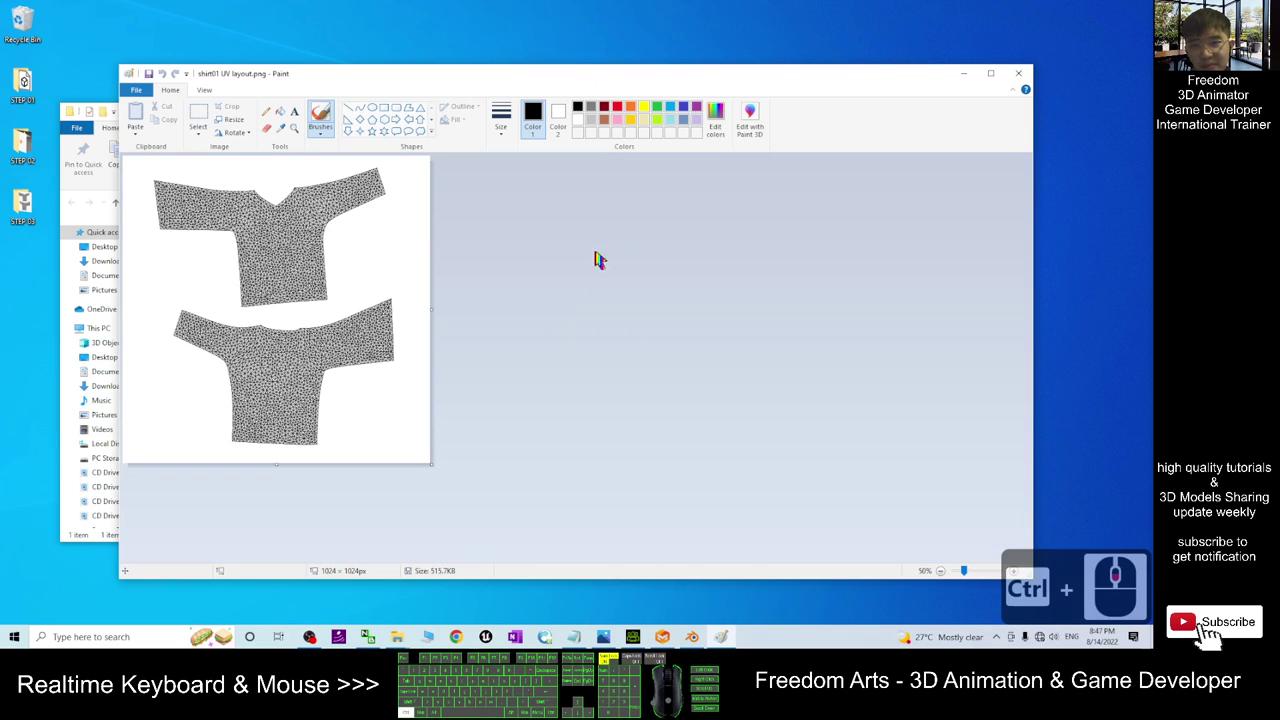
# Start saving a copy of the UV layout image, with the STEP 03 desktop folder as its destination.
pyautogui.moveTo(410, 74)
pyautogui.mouseDown()
pyautogui.moveTo(640, 77)
pyautogui.moveTo(661, 92)
pyautogui.mouseUp()
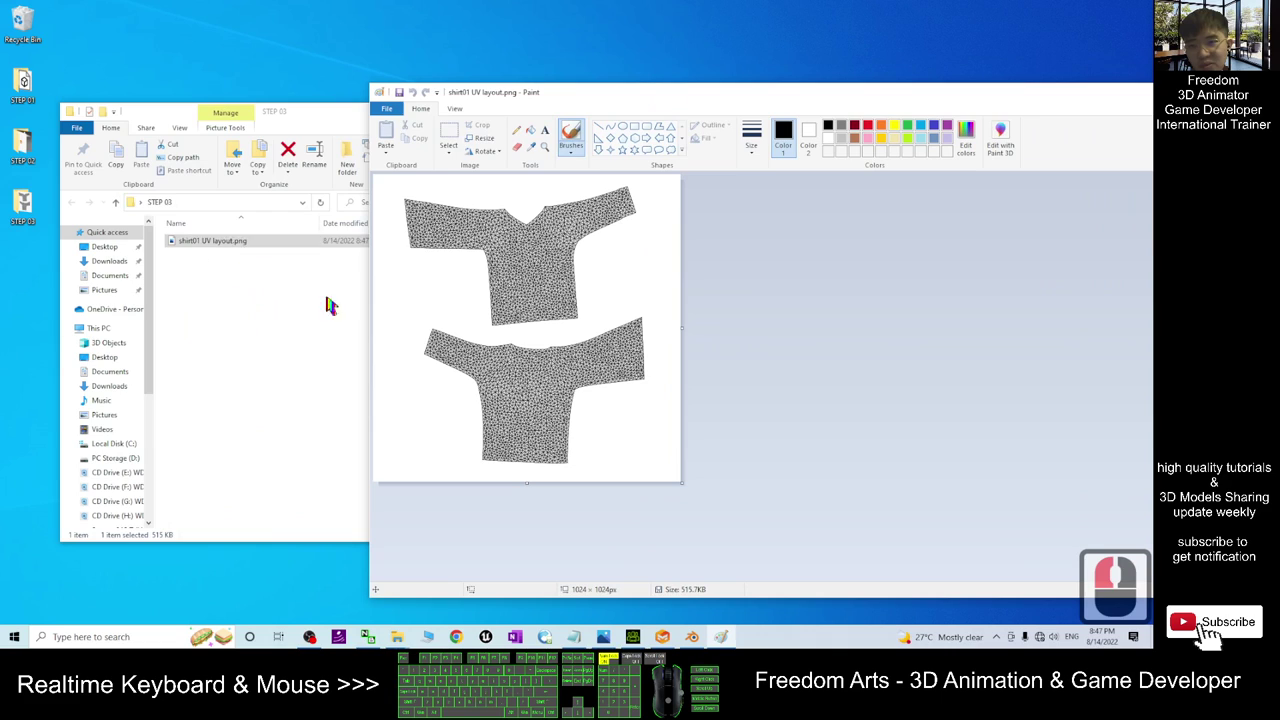
pyautogui.click(386, 108)
pyautogui.click(429, 206)
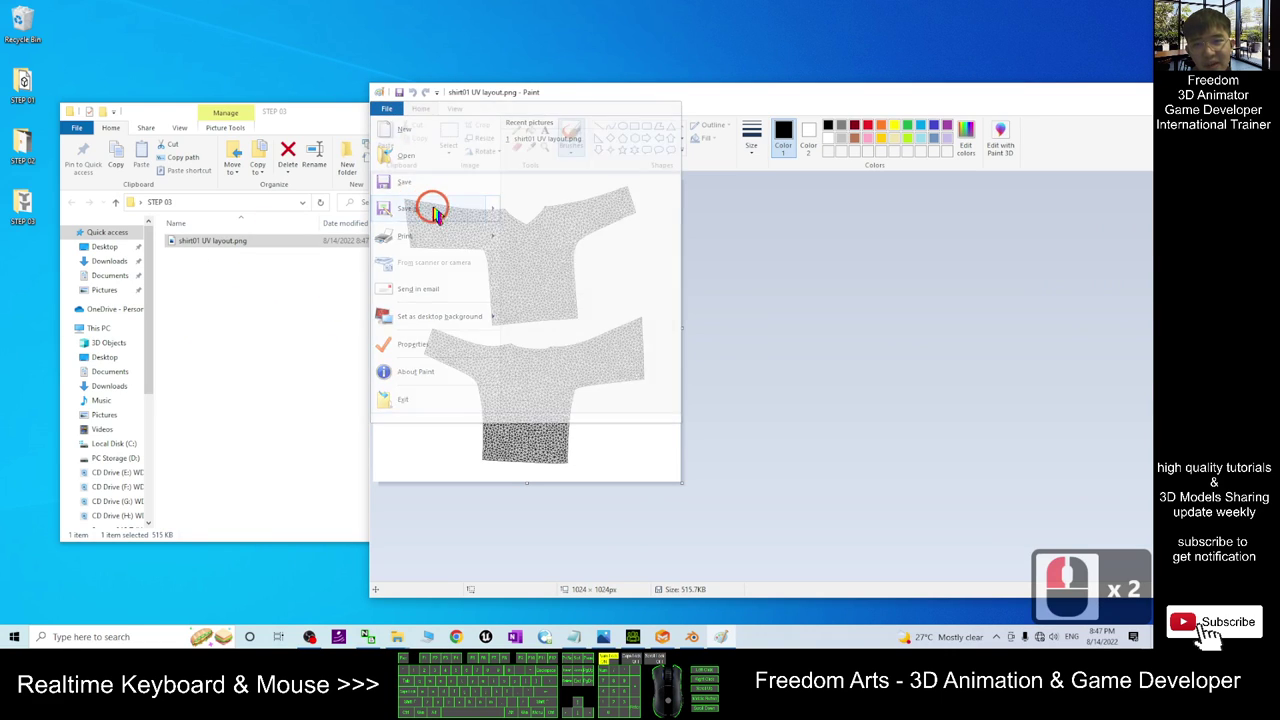
pyautogui.click(233, 205)
pyautogui.click(258, 200)
pyautogui.hotkey('ctrl', 'c')
pyautogui.click(594, 131)
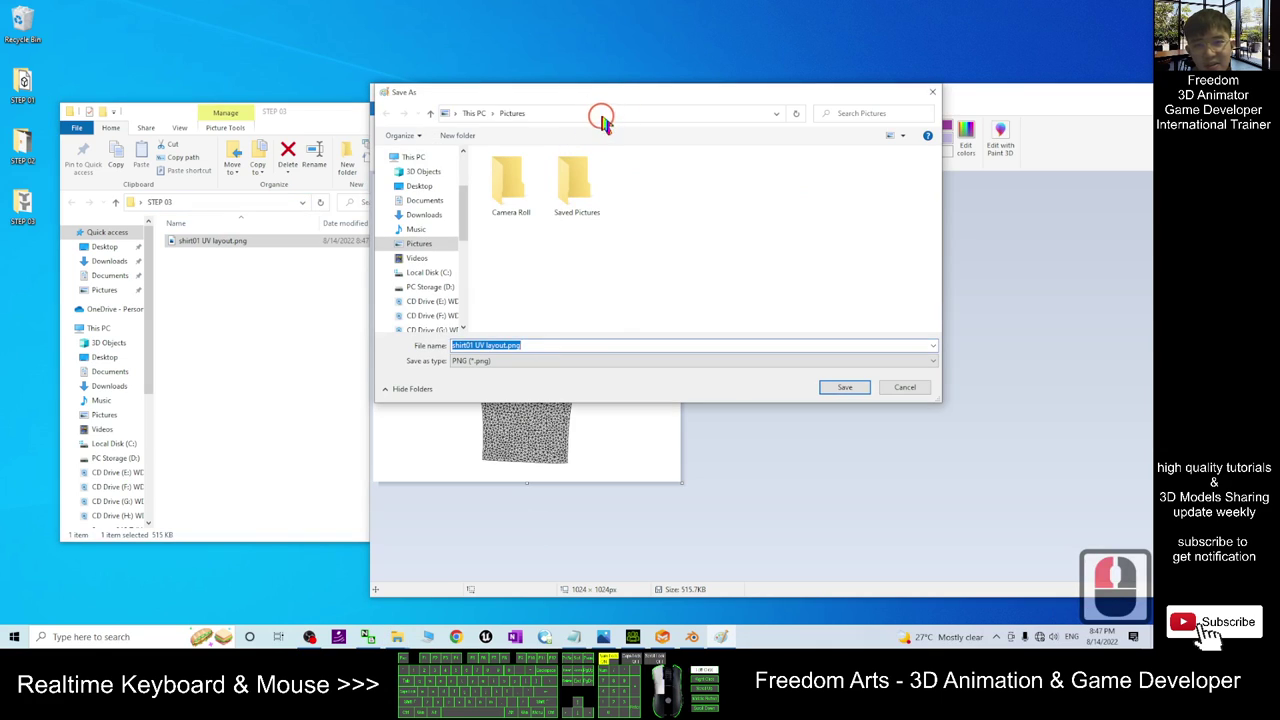
pyautogui.click(597, 114)
pyautogui.hotkey('ctrl', 'v')
pyautogui.press('Return')
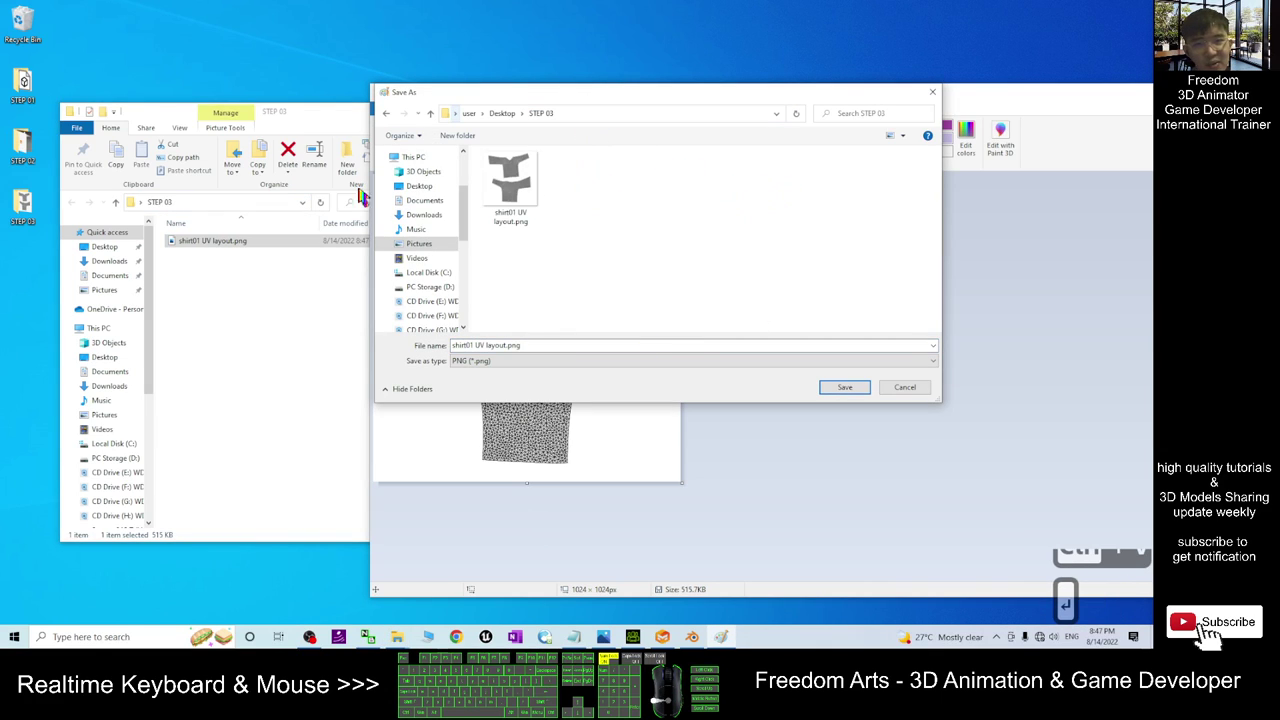
# Name the copy shirt01 sample texture and save it as a PNG, accepting the loss of transparency.
pyautogui.click(481, 344)
pyautogui.click(463, 345)
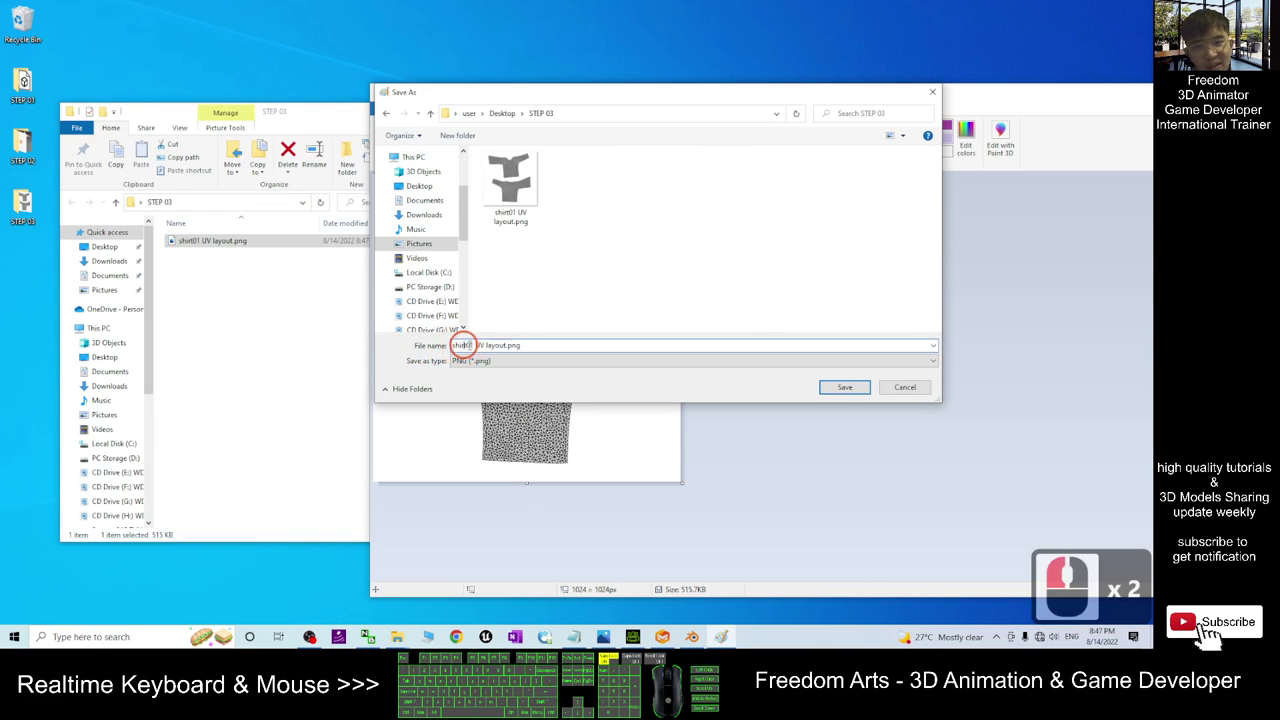
pyautogui.moveTo(478, 345); pyautogui.dragTo(629, 348)
pyautogui.press('BackSpace')
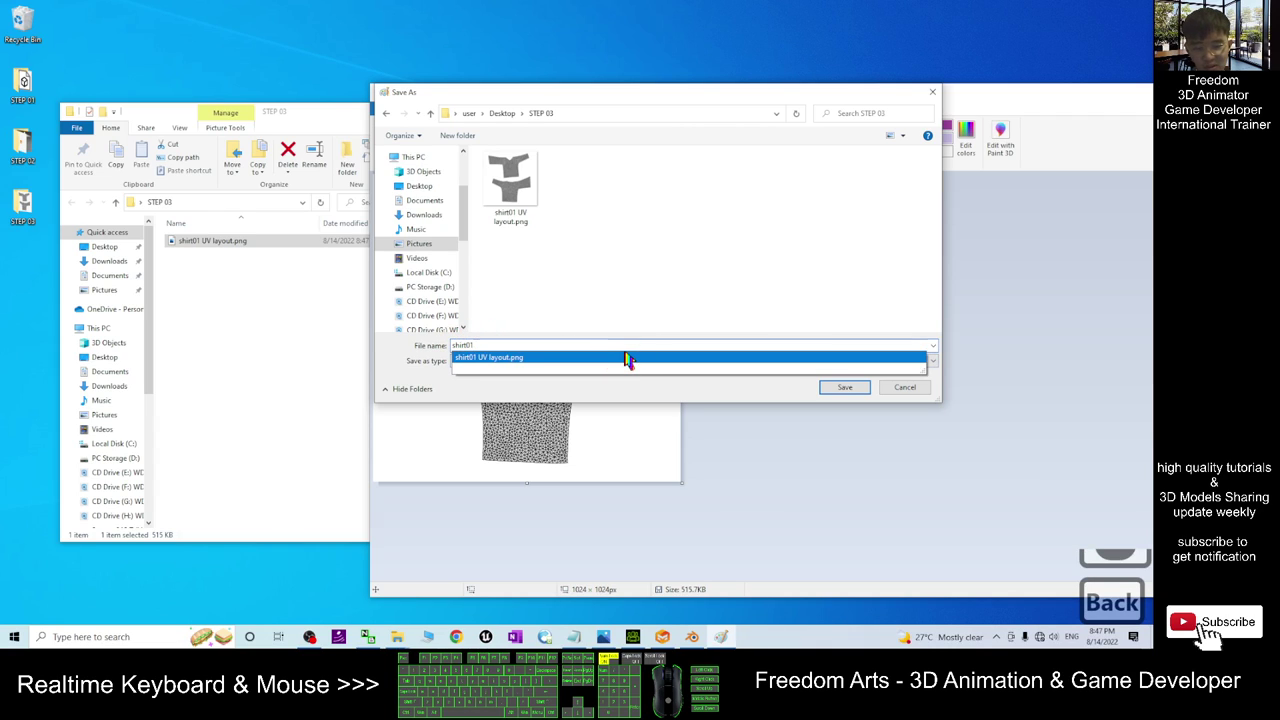
pyautogui.write('sample texture')
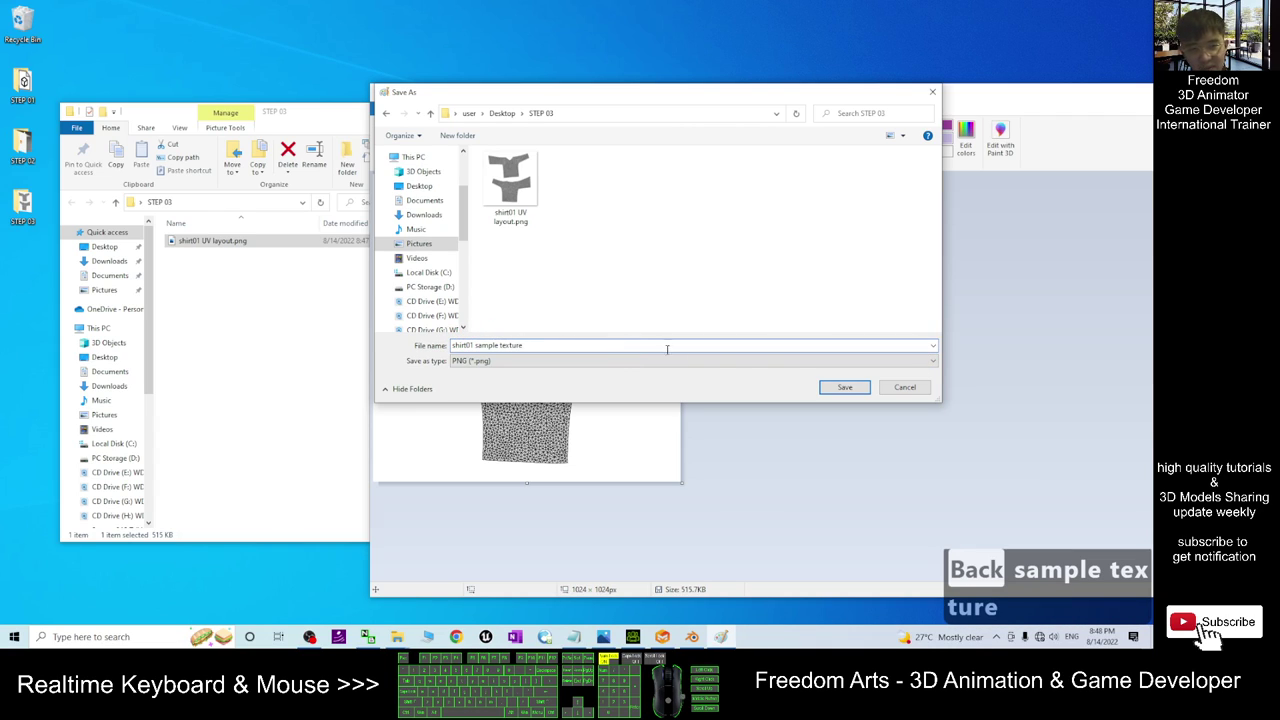
pyautogui.click(855, 387)
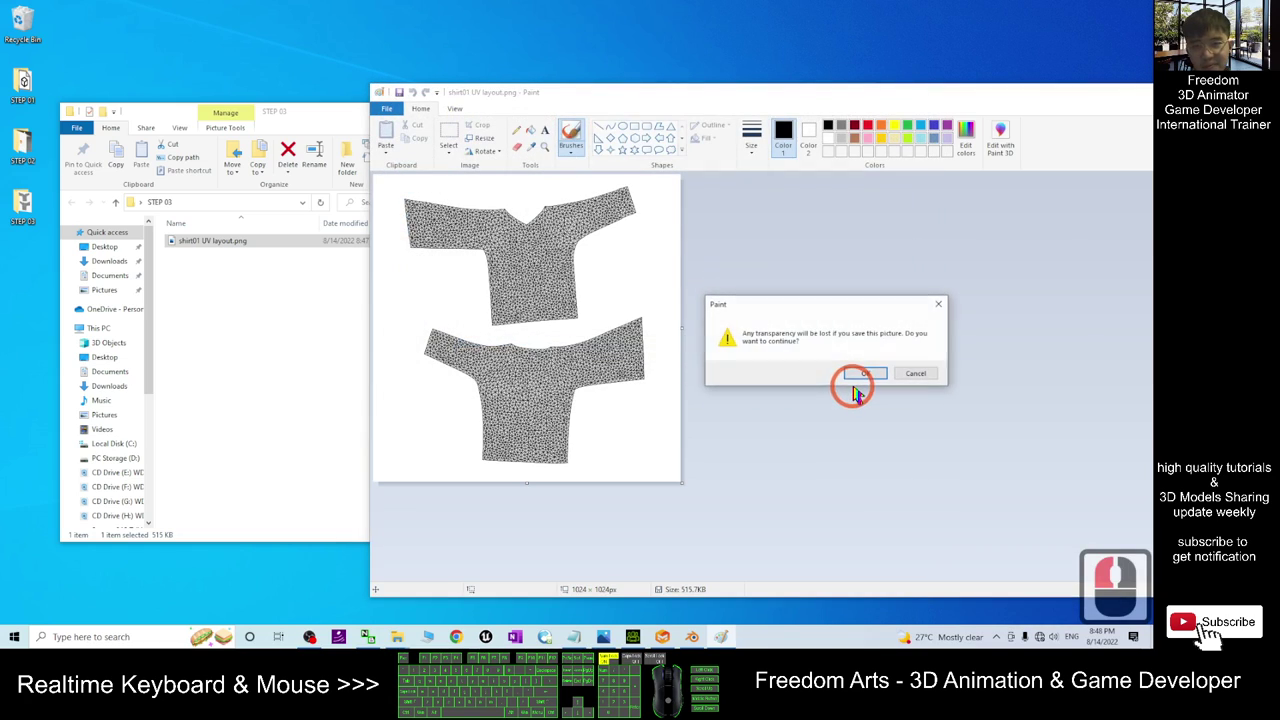
pyautogui.click(865, 373)
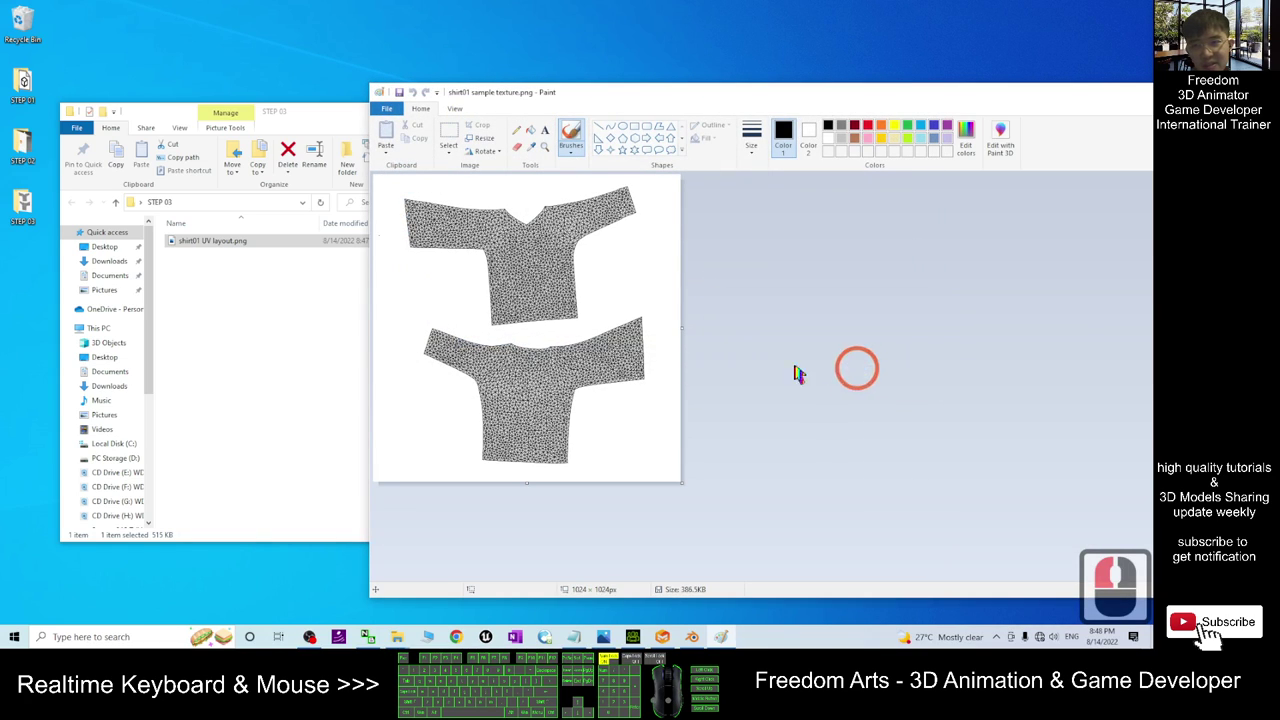
# Check shirt01 sample texture.png from the STEP 03 folder in the image viewer, close it and return to Paint.
pyautogui.click(234, 277)
pyautogui.click(216, 255)
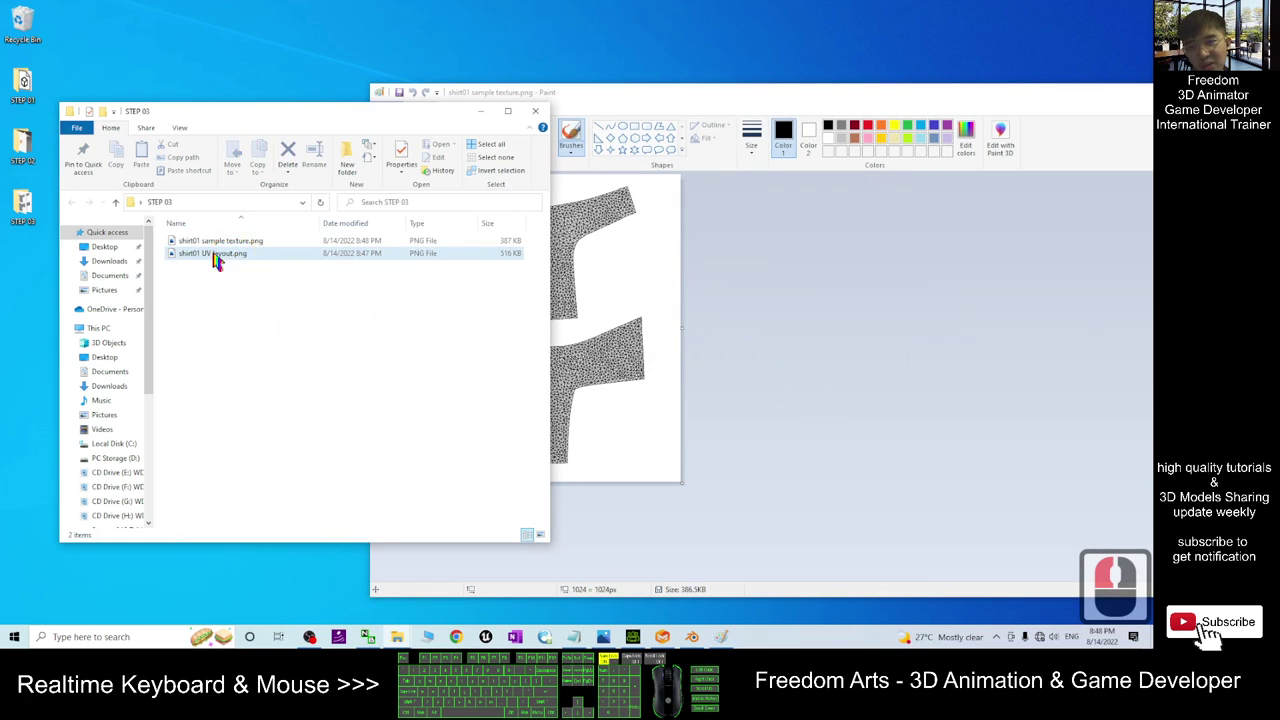
pyautogui.click(190, 241)
pyautogui.doubleClick(231, 245)
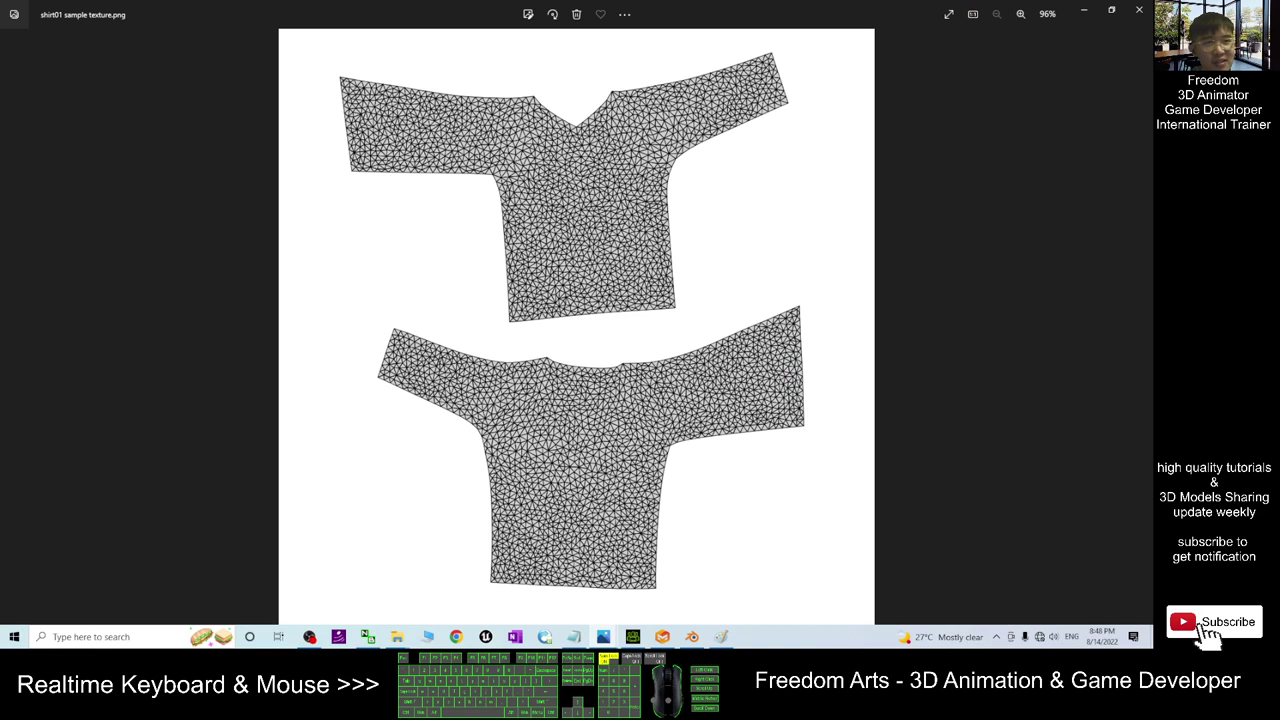
pyautogui.click(1140, 11)
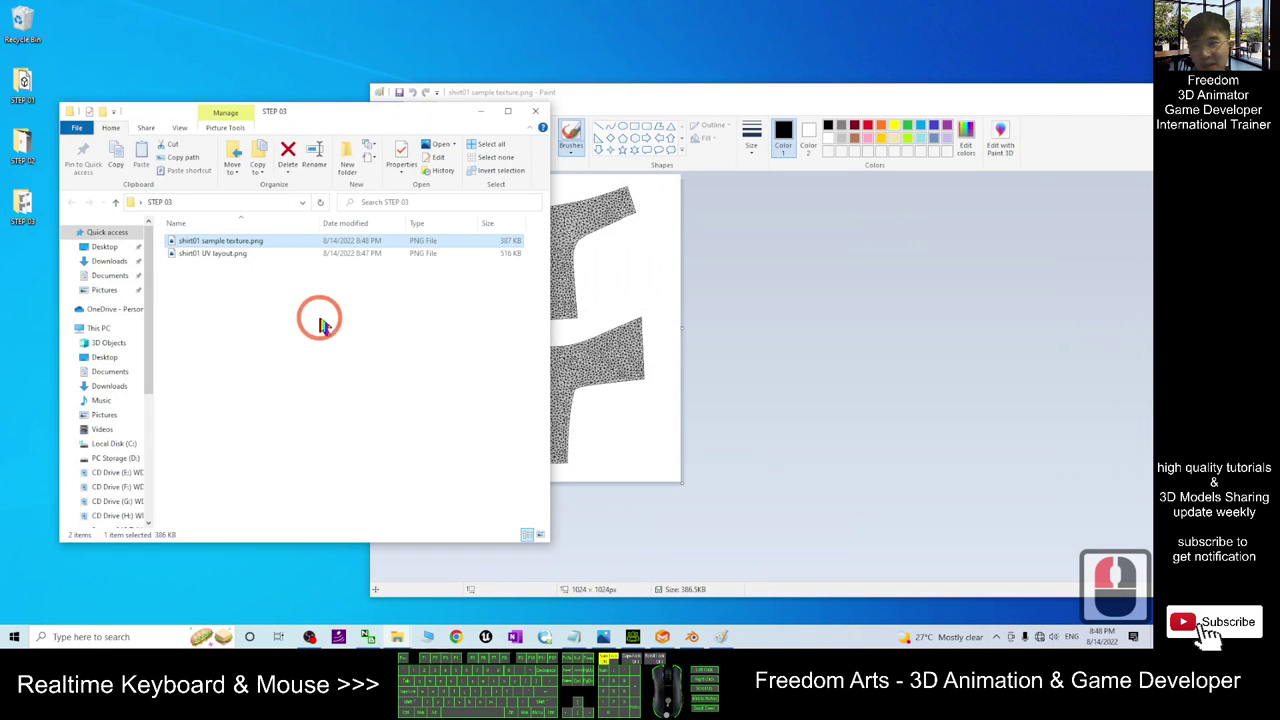
pyautogui.click(757, 104)
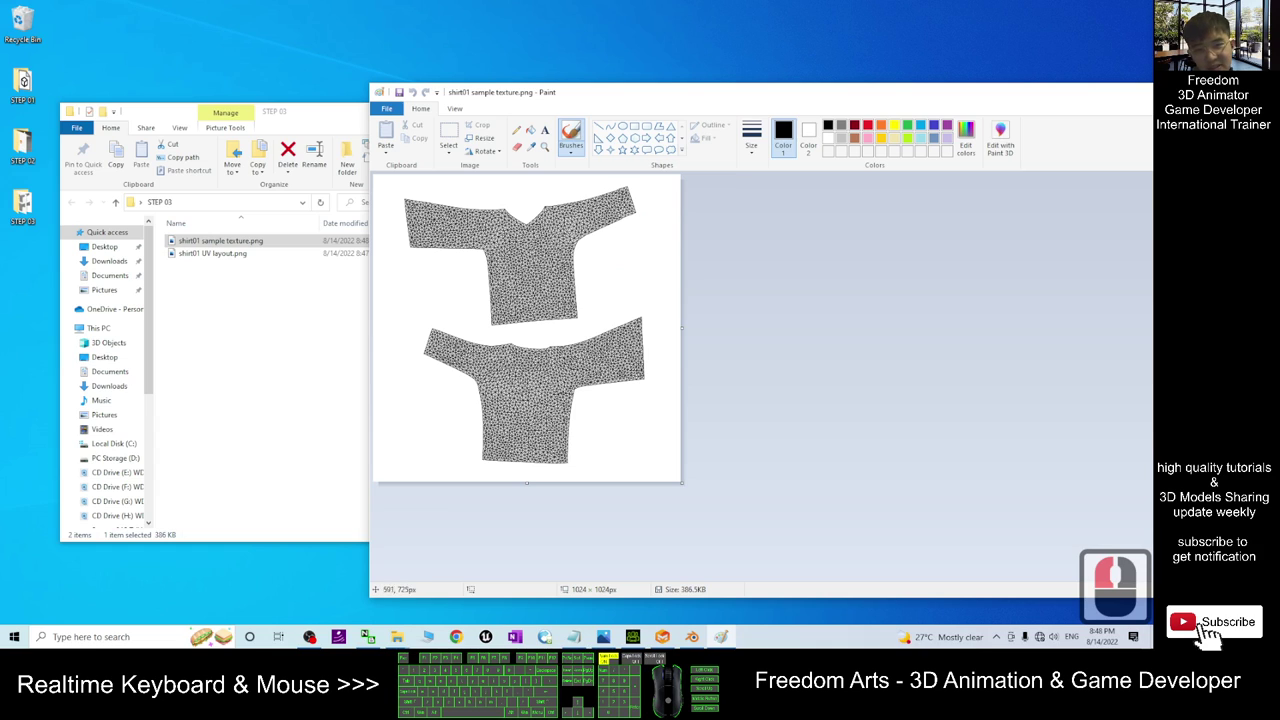
# In Blender, select a patch of the shirt's front to identify which UV piece it belongs to, and return to Paint.
pyautogui.click(691, 636)
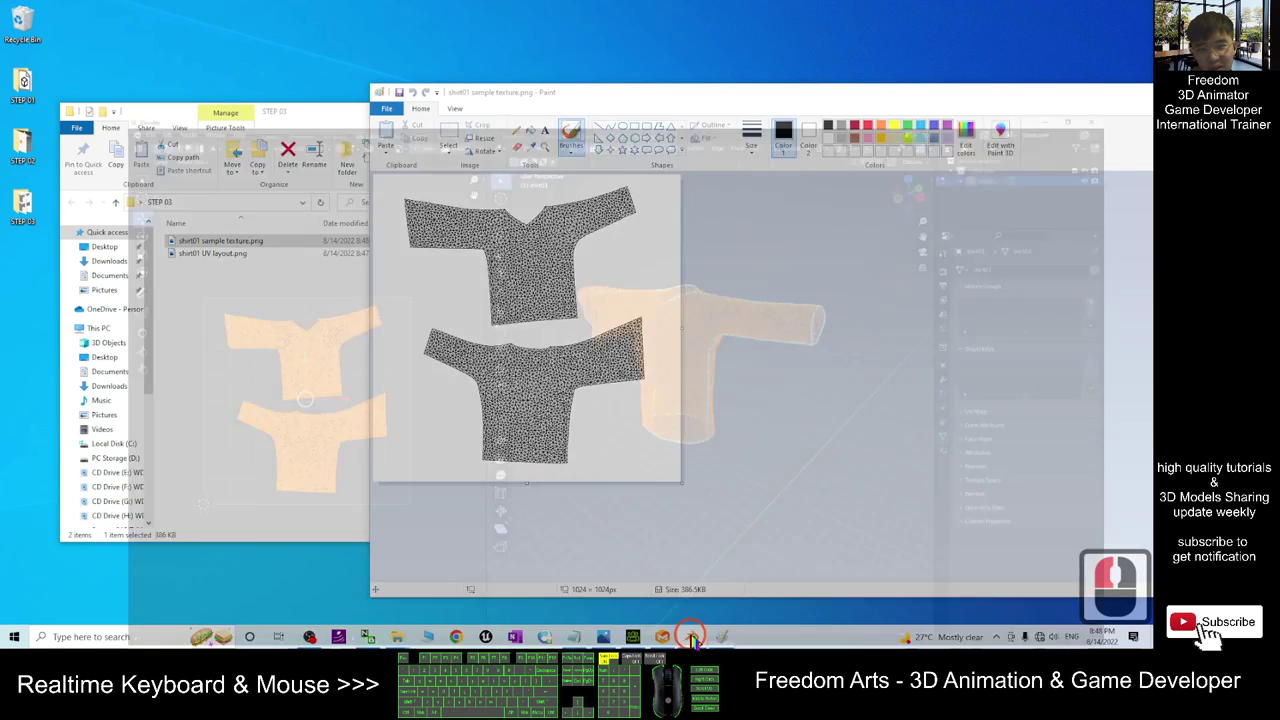
pyautogui.click(764, 373)
pyautogui.moveTo(610, 243); pyautogui.dragTo(658, 328)
pyautogui.click(776, 368)
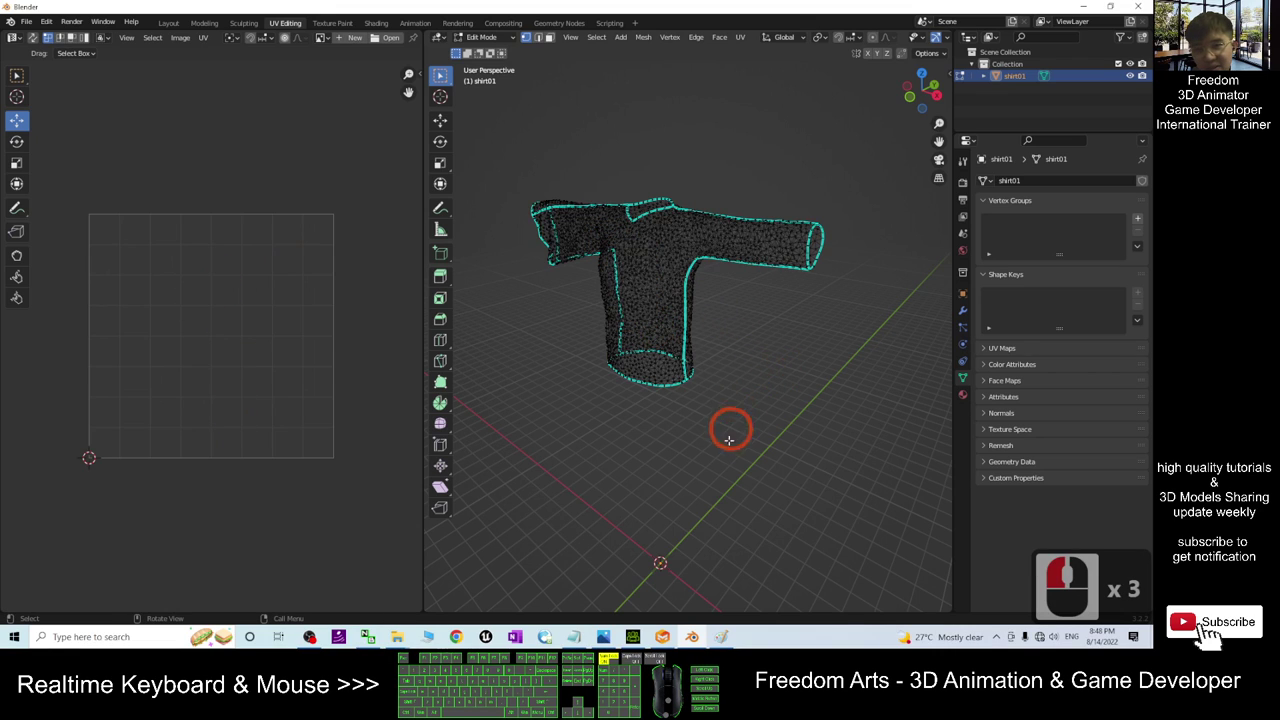
pyautogui.rightClick(756, 376)
pyautogui.moveTo(847, 344); pyautogui.dragTo(789, 517, button='middle')
pyautogui.moveTo(751, 505); pyautogui.dragTo(705, 457)
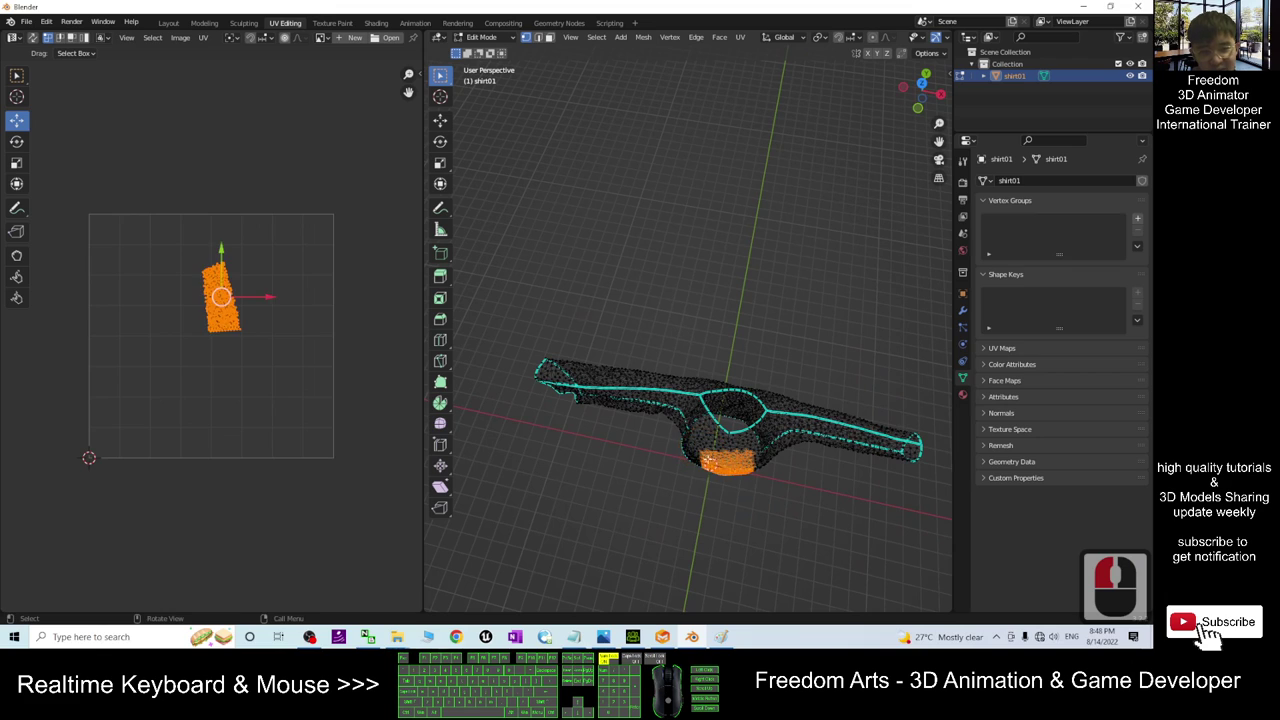
pyautogui.moveTo(717, 541); pyautogui.dragTo(625, 470, button='middle')
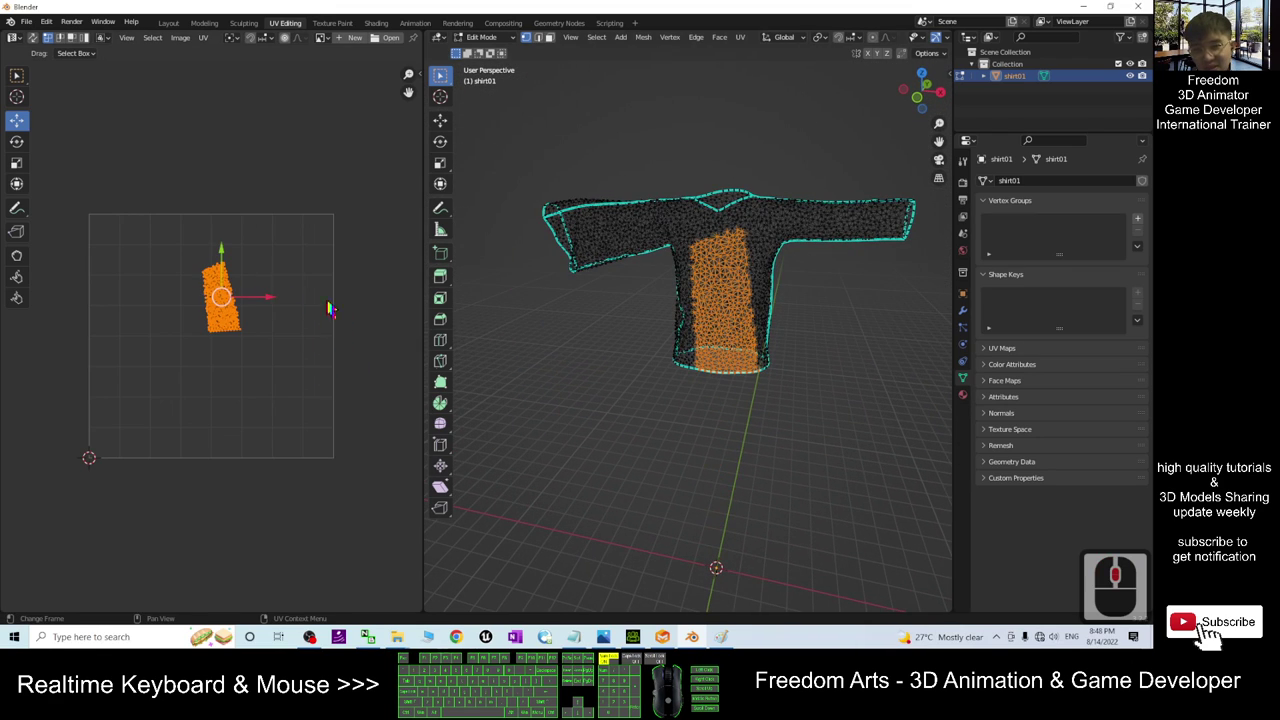
pyautogui.click(692, 637)
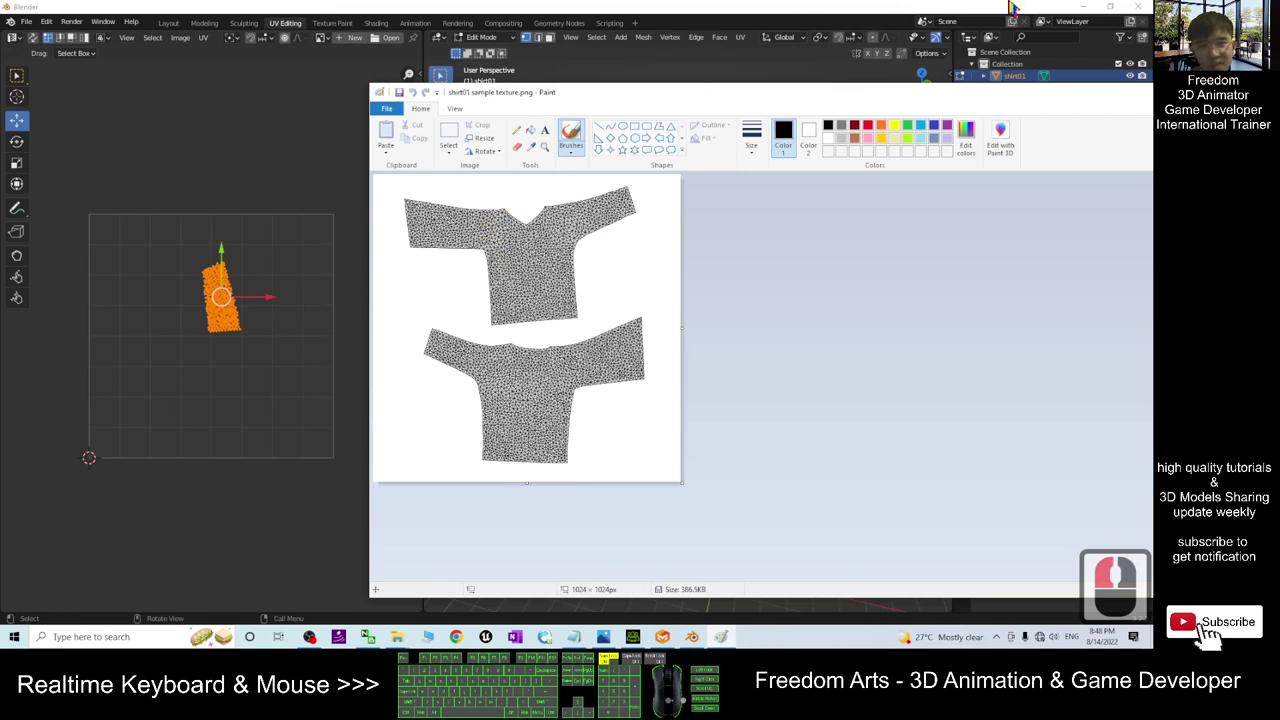
pyautogui.click(1083, 8)
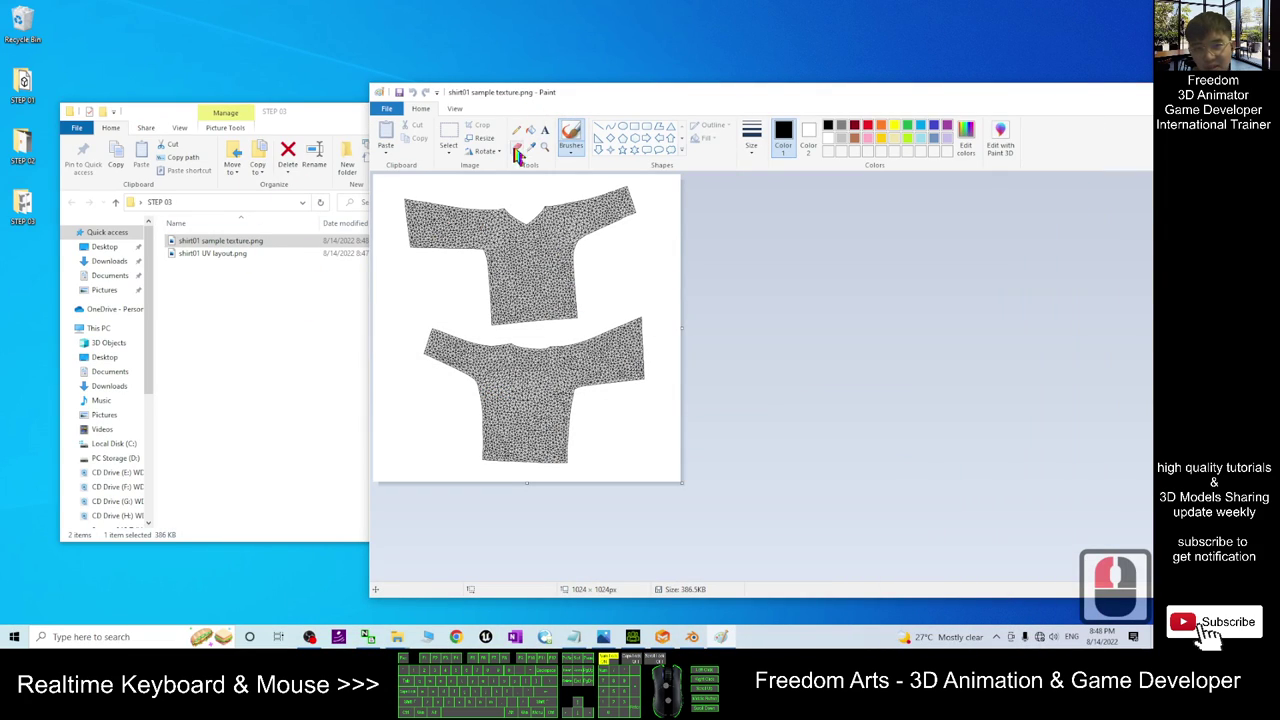
# Start a text box across the chest of the upper shirt piece, with light blue text at size 72.
pyautogui.click(545, 131)
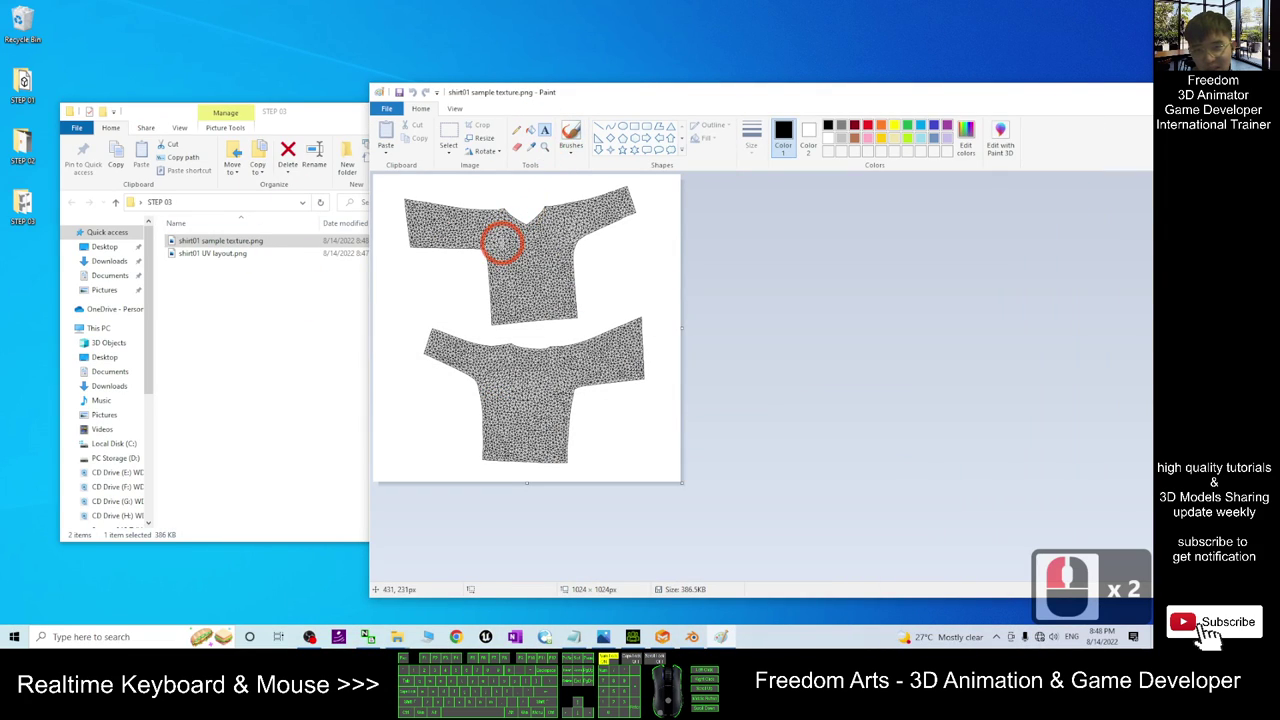
pyautogui.moveTo(500, 234); pyautogui.dragTo(587, 250)
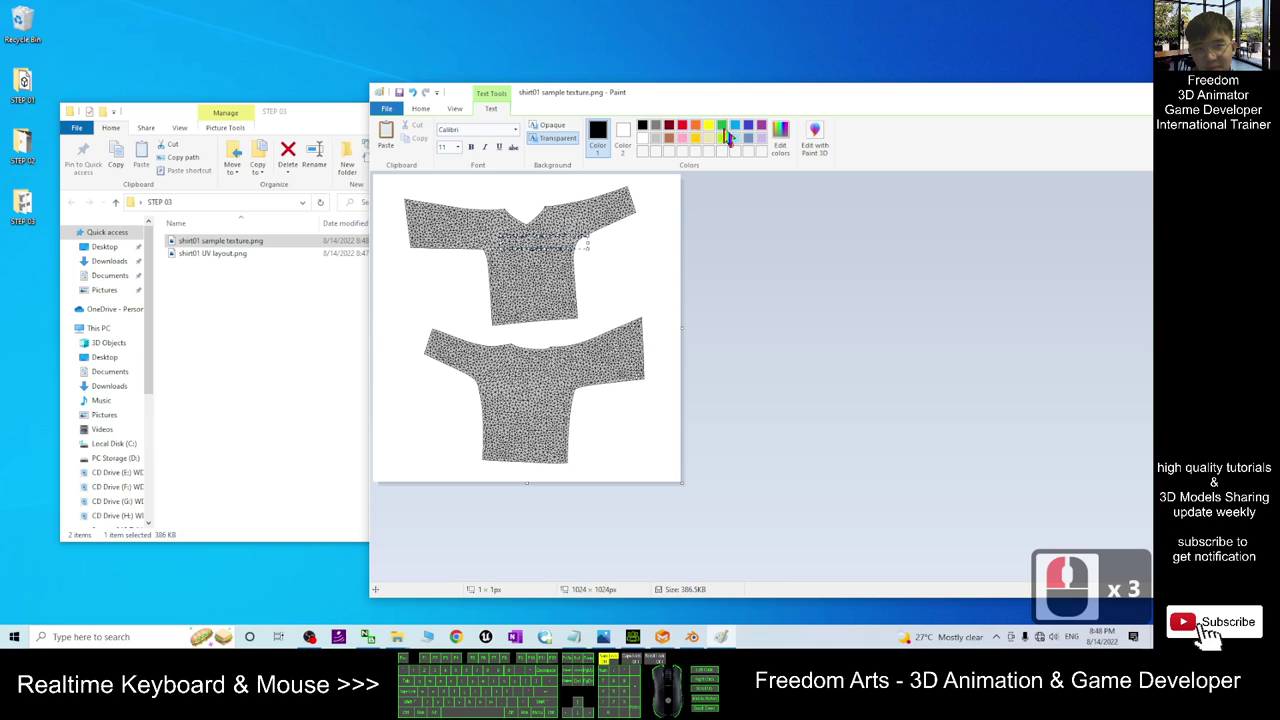
pyautogui.click(735, 128)
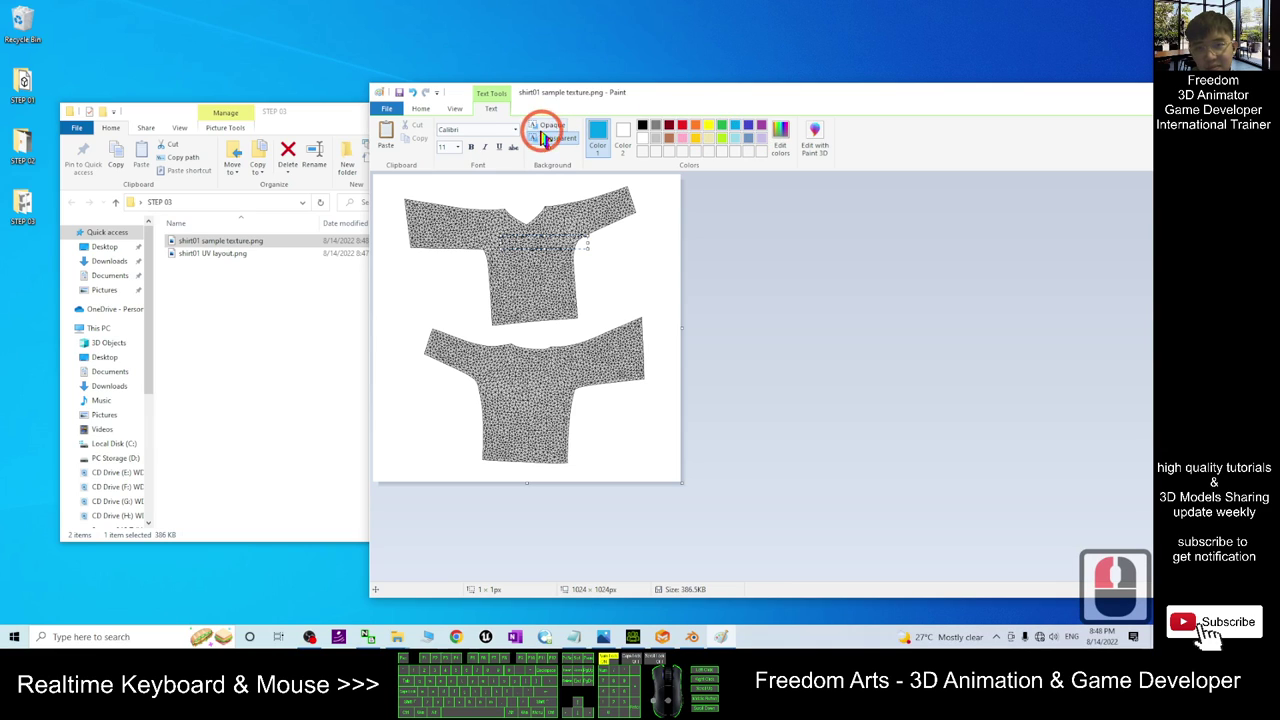
pyautogui.click(458, 147)
pyautogui.click(449, 254)
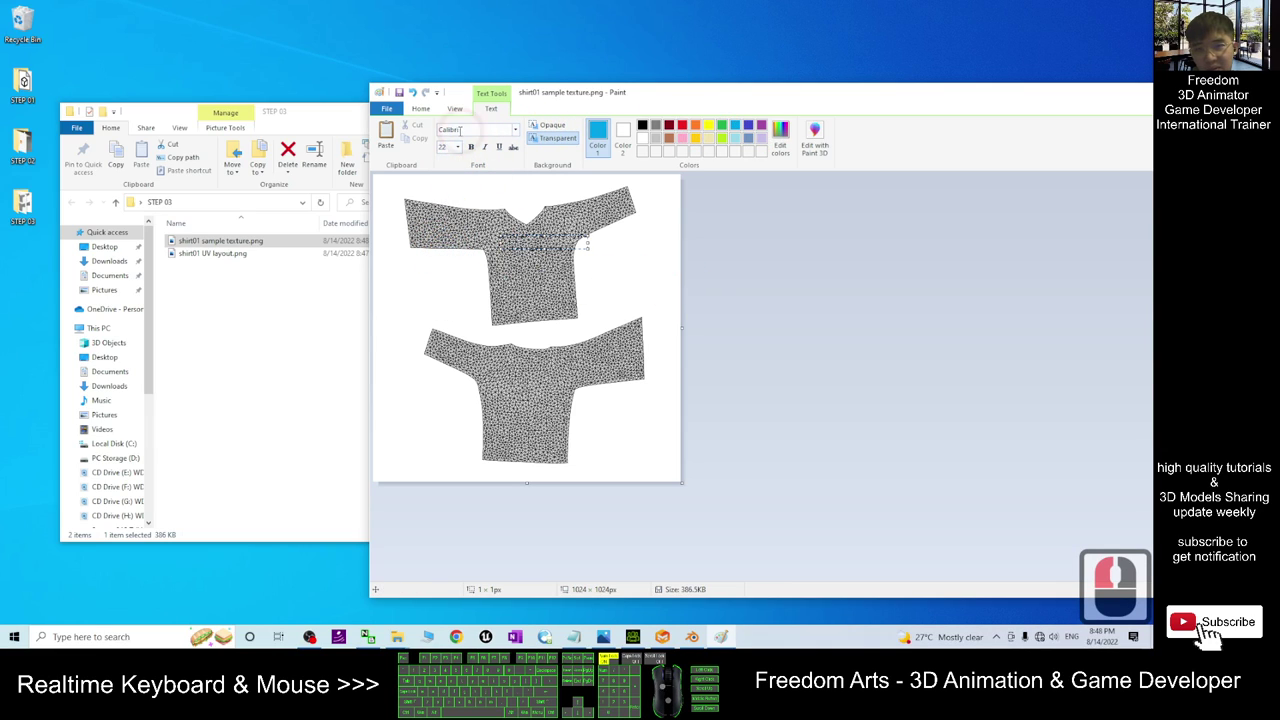
pyautogui.click(458, 147)
pyautogui.click(443, 277)
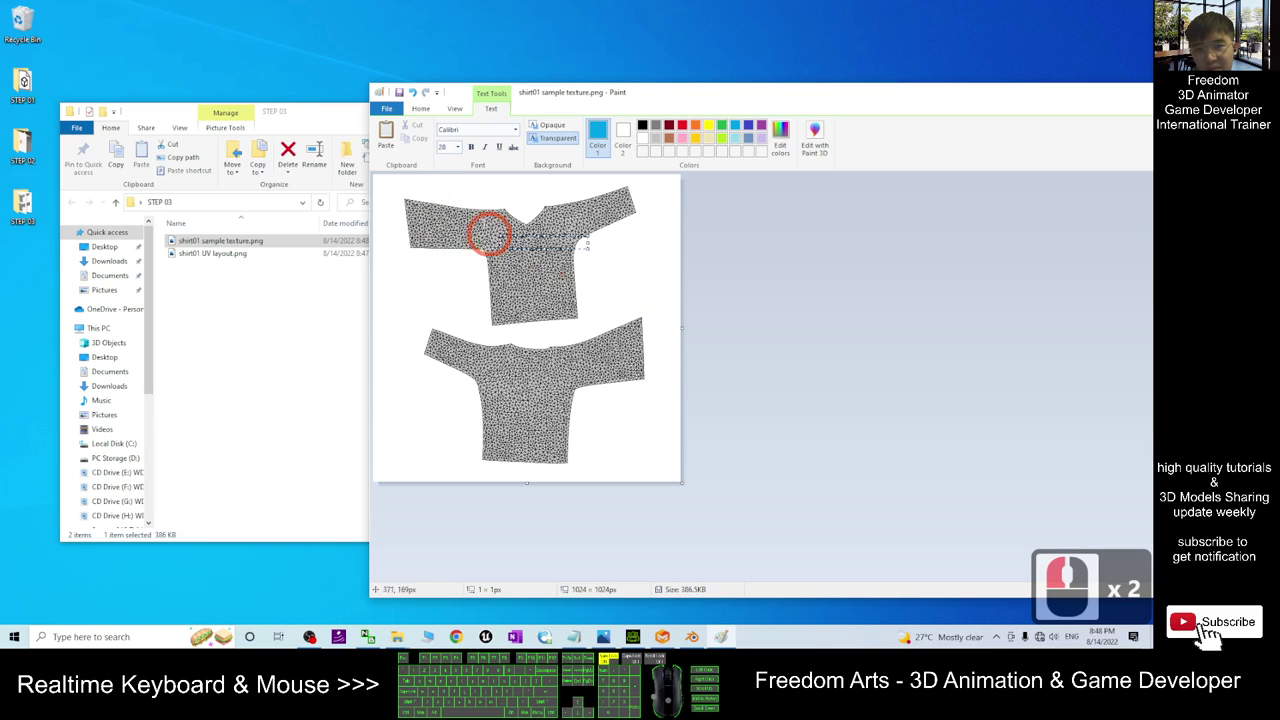
pyautogui.click(457, 147)
pyautogui.click(447, 309)
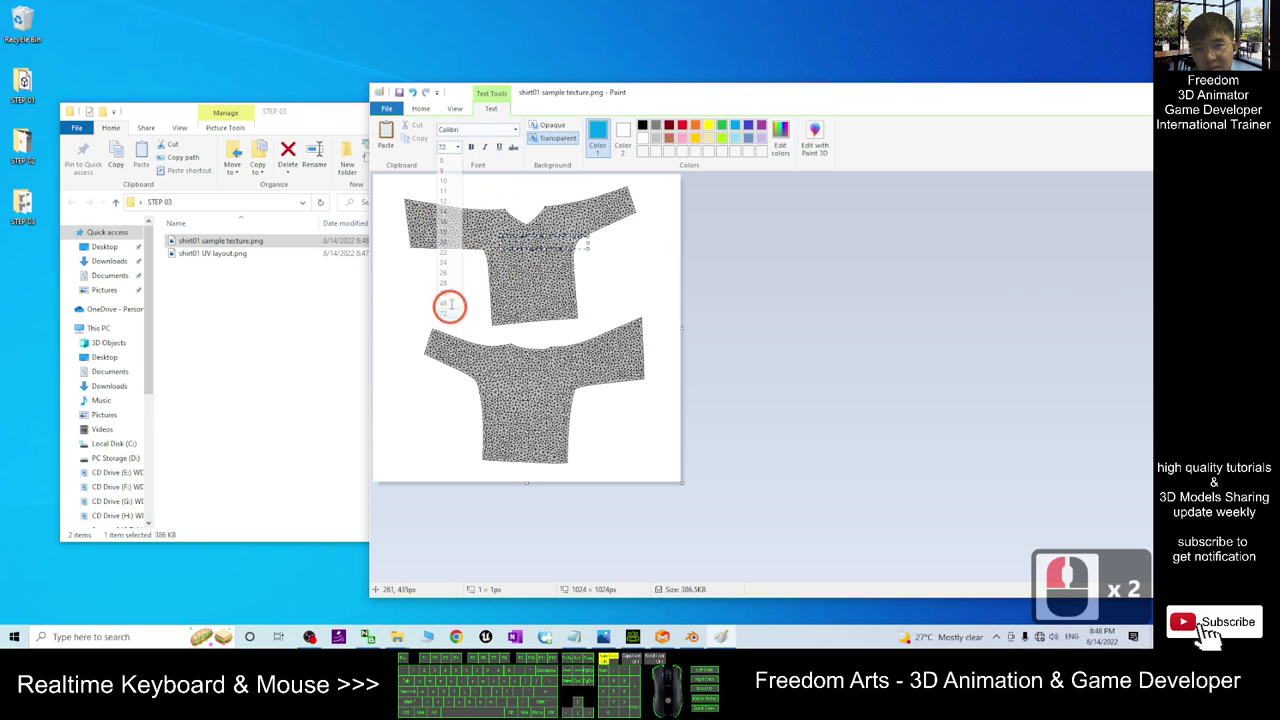
# Recheck the selected front patch in Blender and label the upper shirt piece "Front" in Paint.
pyautogui.click(692, 637)
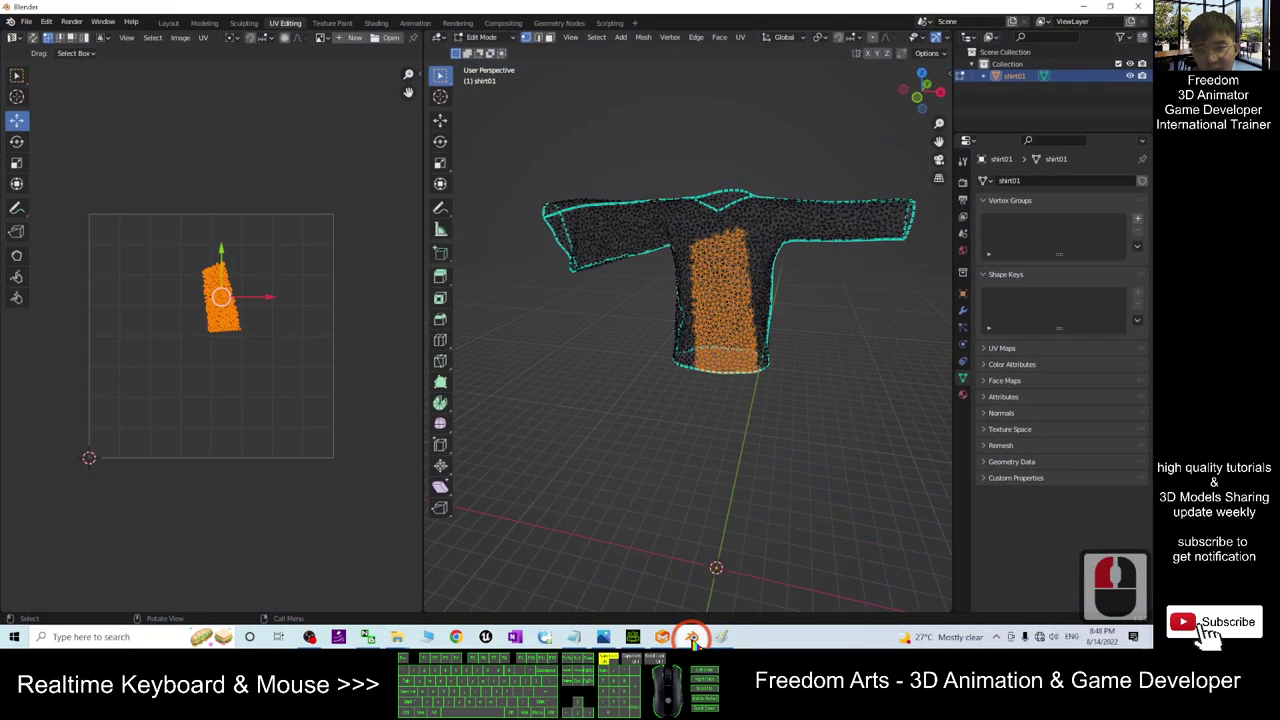
pyautogui.moveTo(875, 405); pyautogui.dragTo(877, 452, button='middle')
pyautogui.click(1083, 7)
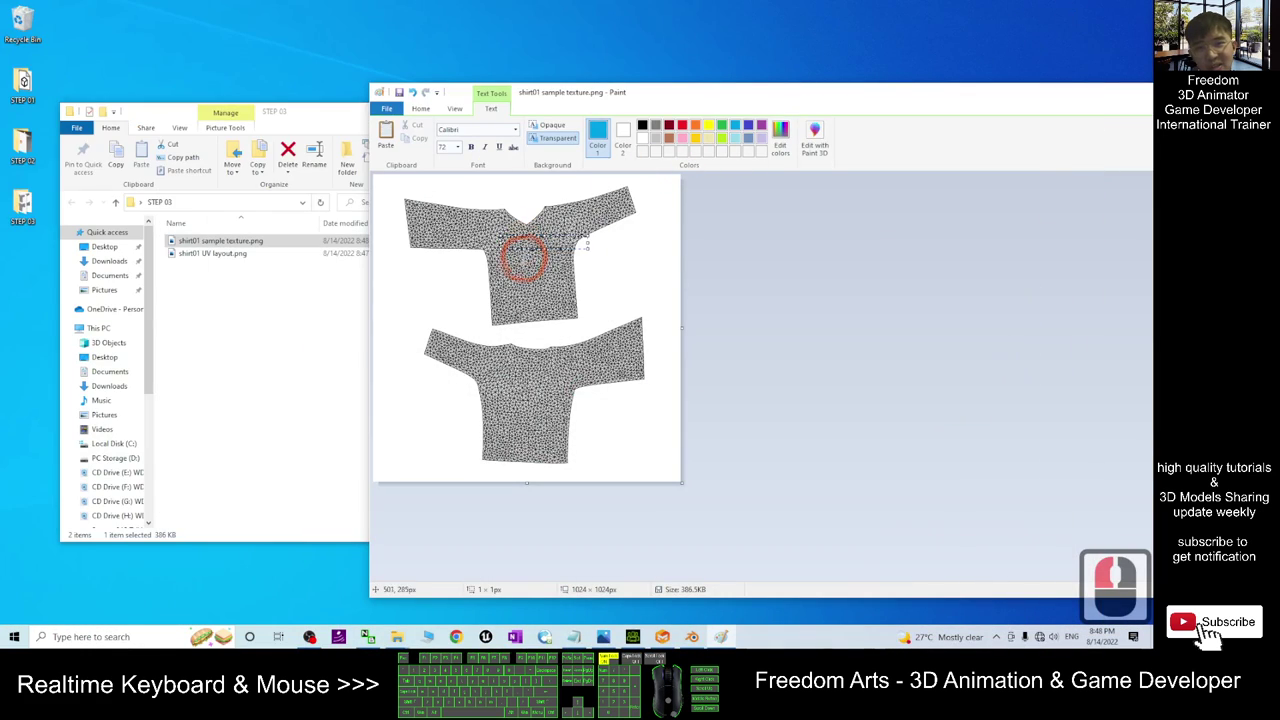
pyautogui.write('Front')
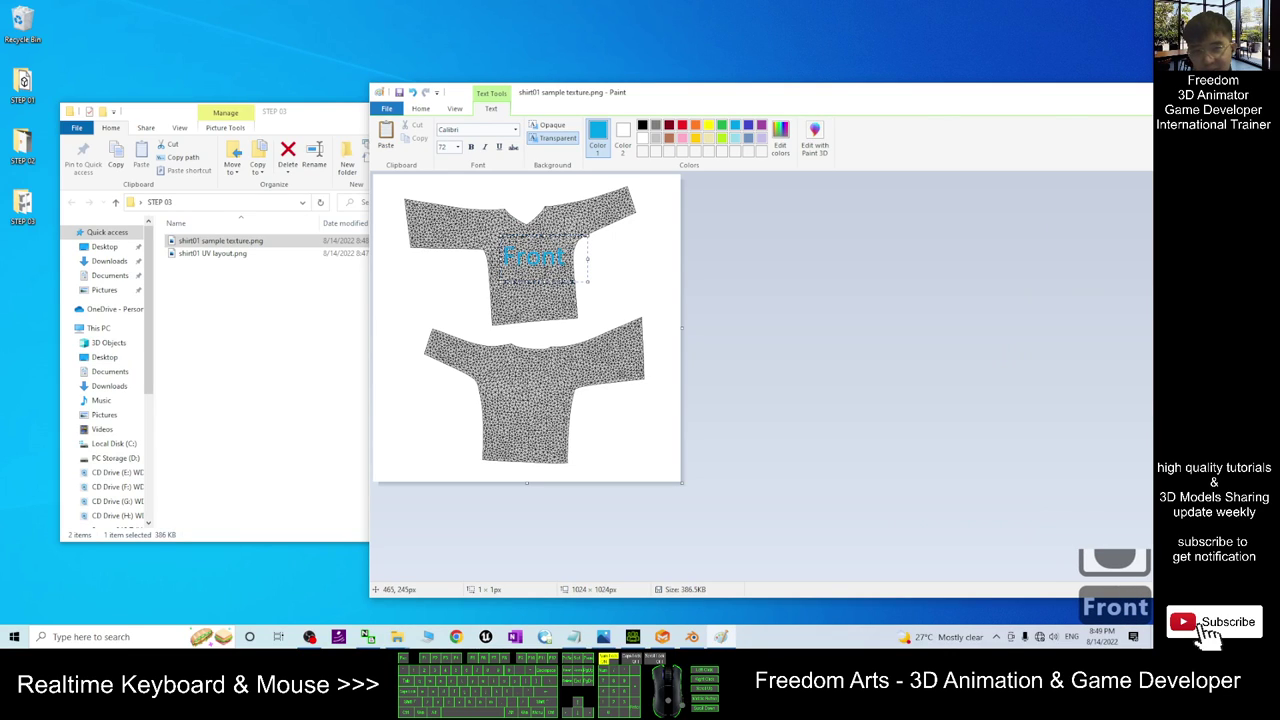
pyautogui.click(655, 287)
# Label the lower shirt piece "Back" and fit and reposition its text box over the upper torso.
pyautogui.click(489, 382)
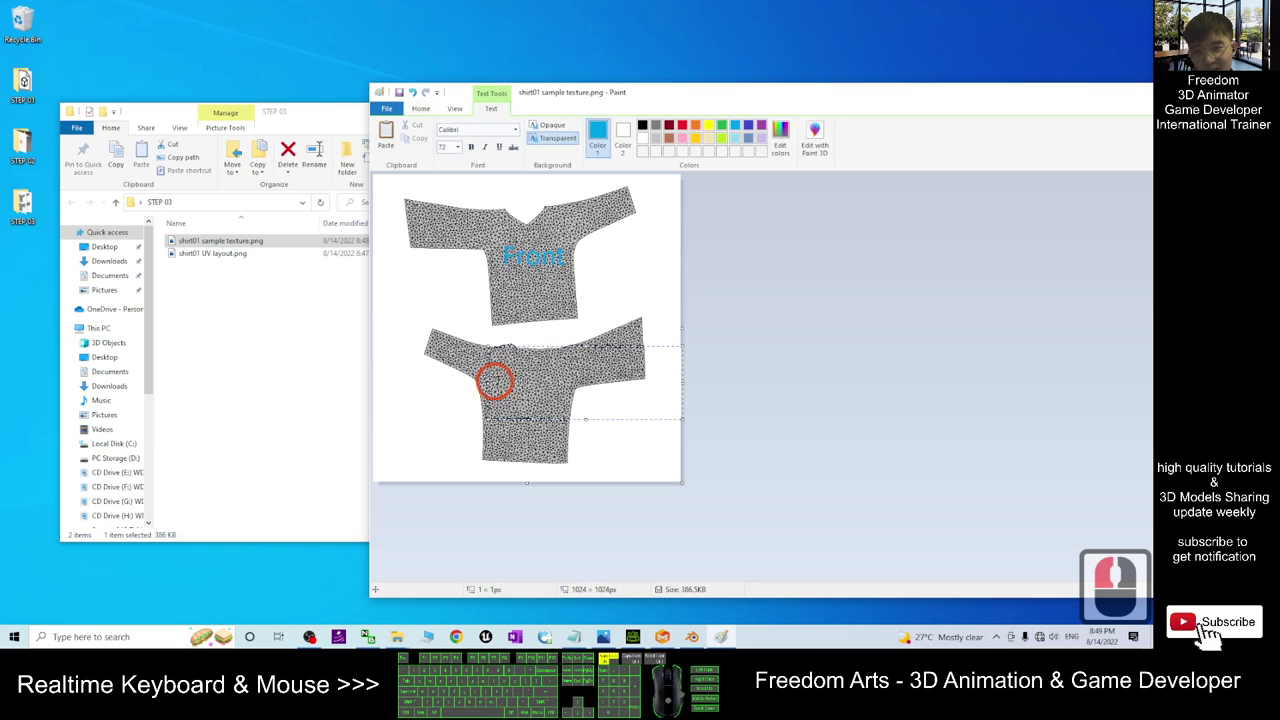
pyautogui.write('back')
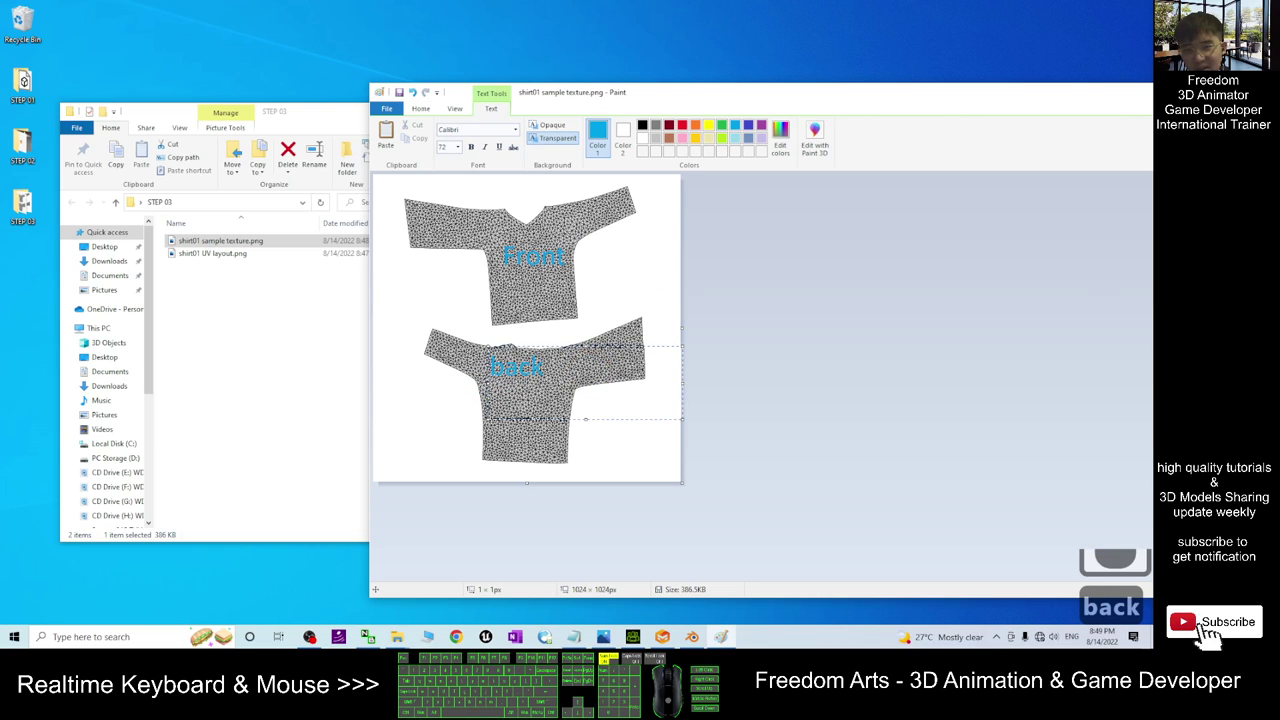
pyautogui.moveTo(661, 346); pyautogui.dragTo(673, 358)
pyautogui.moveTo(488, 378); pyautogui.dragTo(500, 378)
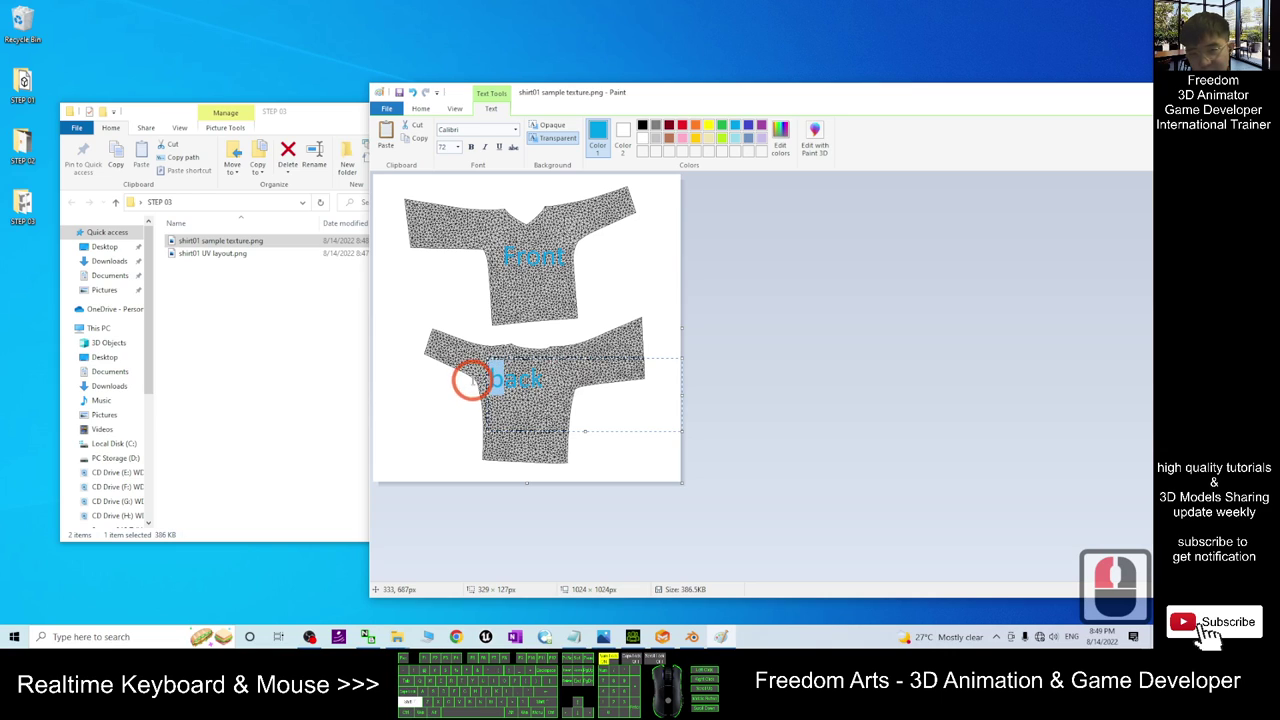
pyautogui.write('B')
pyautogui.moveTo(683, 398); pyautogui.dragTo(527, 349)
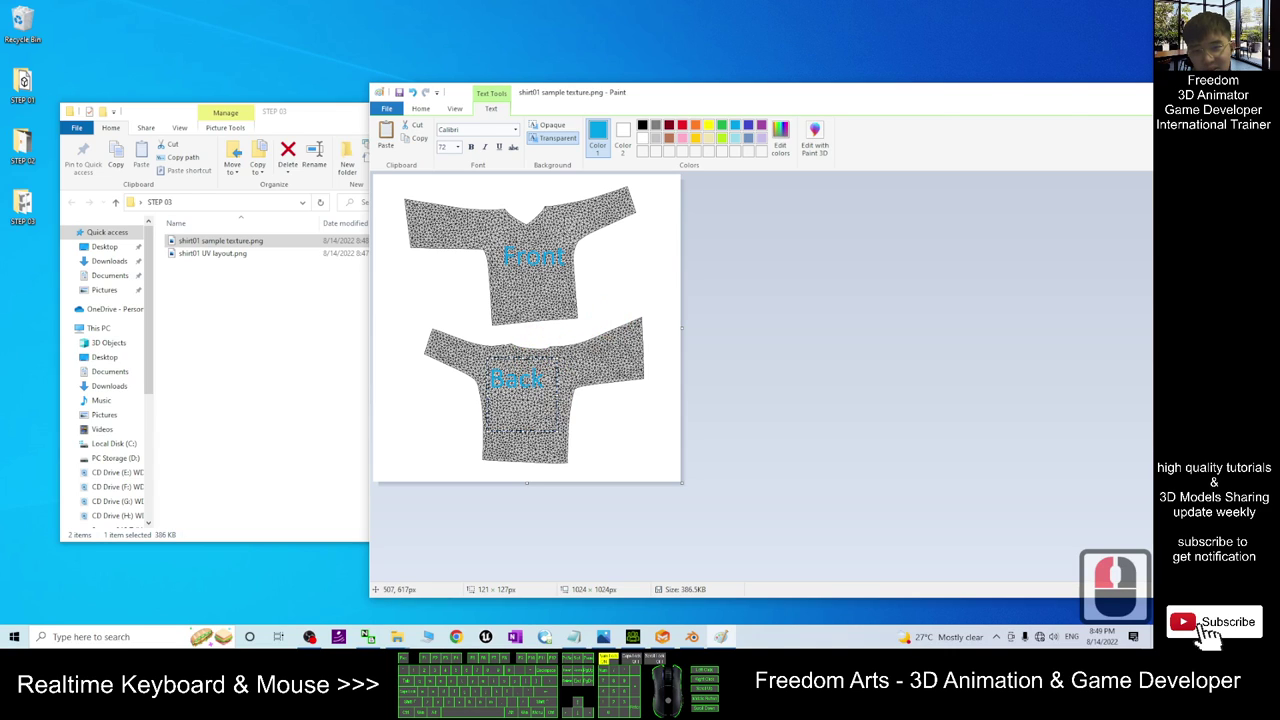
pyautogui.doubleClick(566, 290)
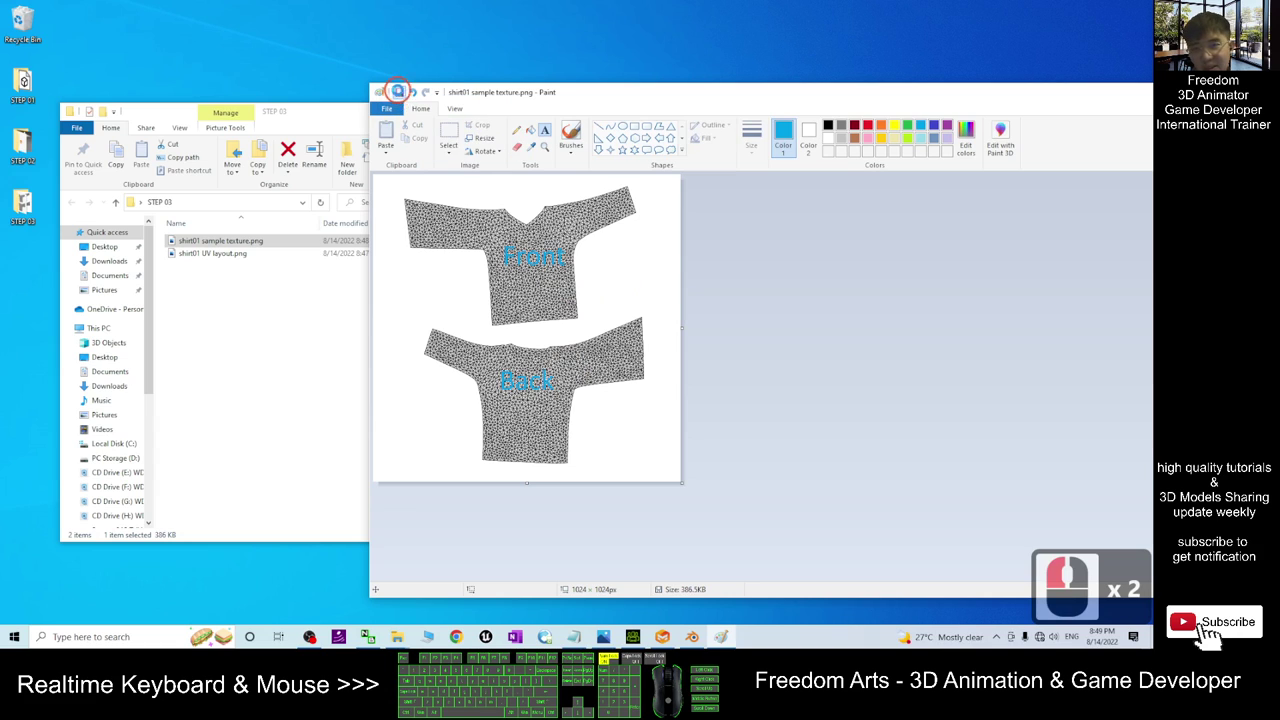
# Save the labelled sample texture image and close Paint.
pyautogui.click(398, 91)
pyautogui.moveTo(1026, 98); pyautogui.dragTo(812, 129)
pyautogui.click(1061, 129)
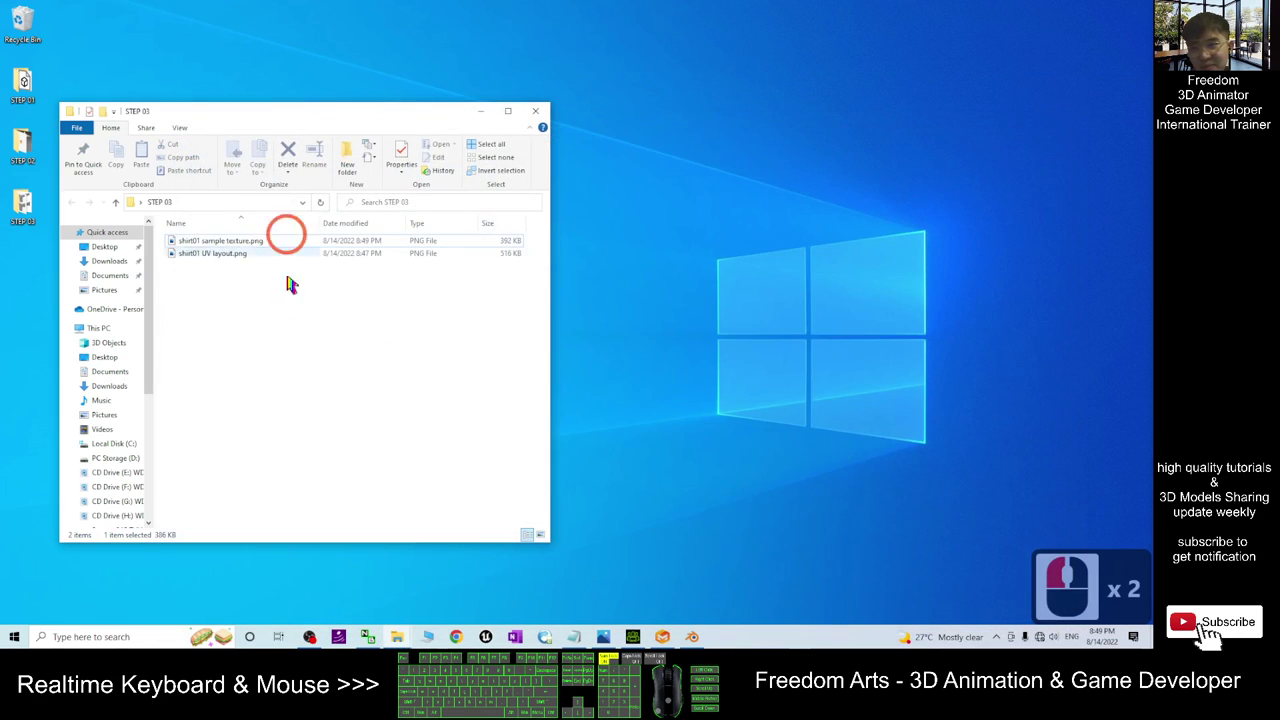
# Open shirt01 sample texture.png from the STEP 03 folder to check its Front and Back labels, and close the viewer.
pyautogui.doubleClick(232, 242)
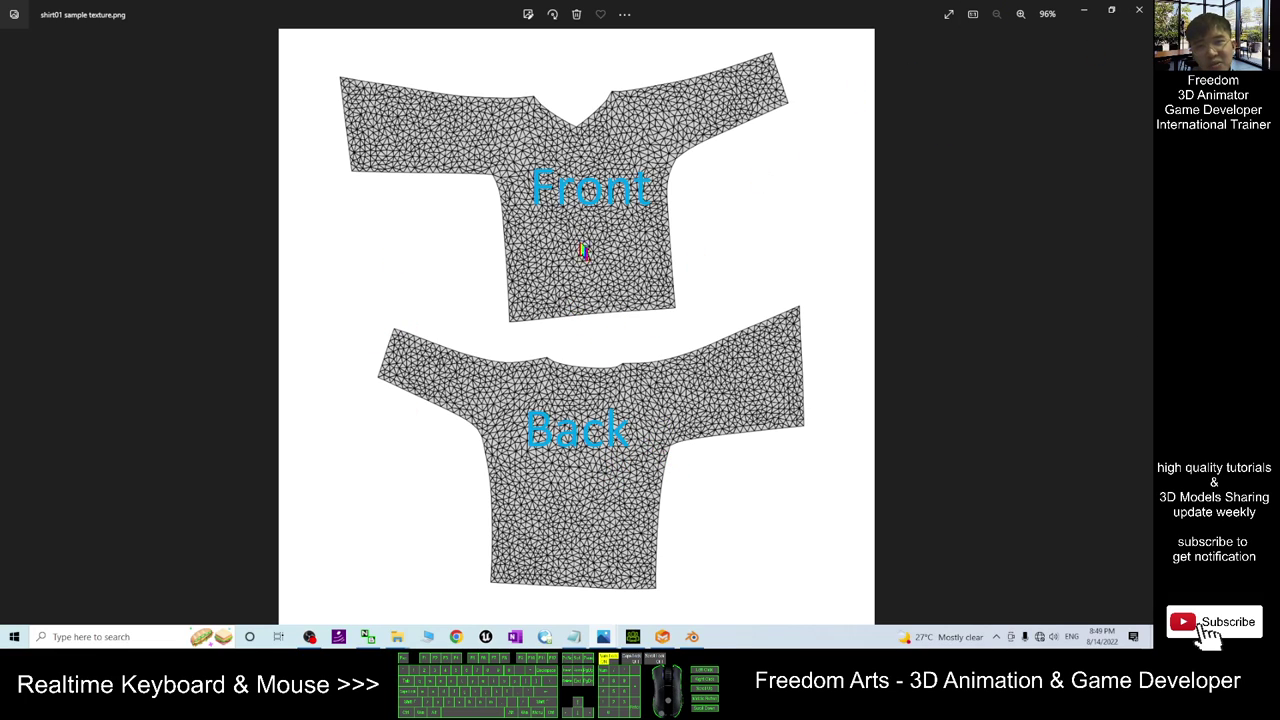
pyautogui.click(1141, 9)
pyautogui.click(297, 324)
pyautogui.click(206, 240)
pyautogui.click(364, 342)
pyautogui.click(570, 527)
# Switch to Blender and review the STEP 03 lines of notes.txt in Notepad, highlighting the texture sample line.
pyautogui.click(697, 636)
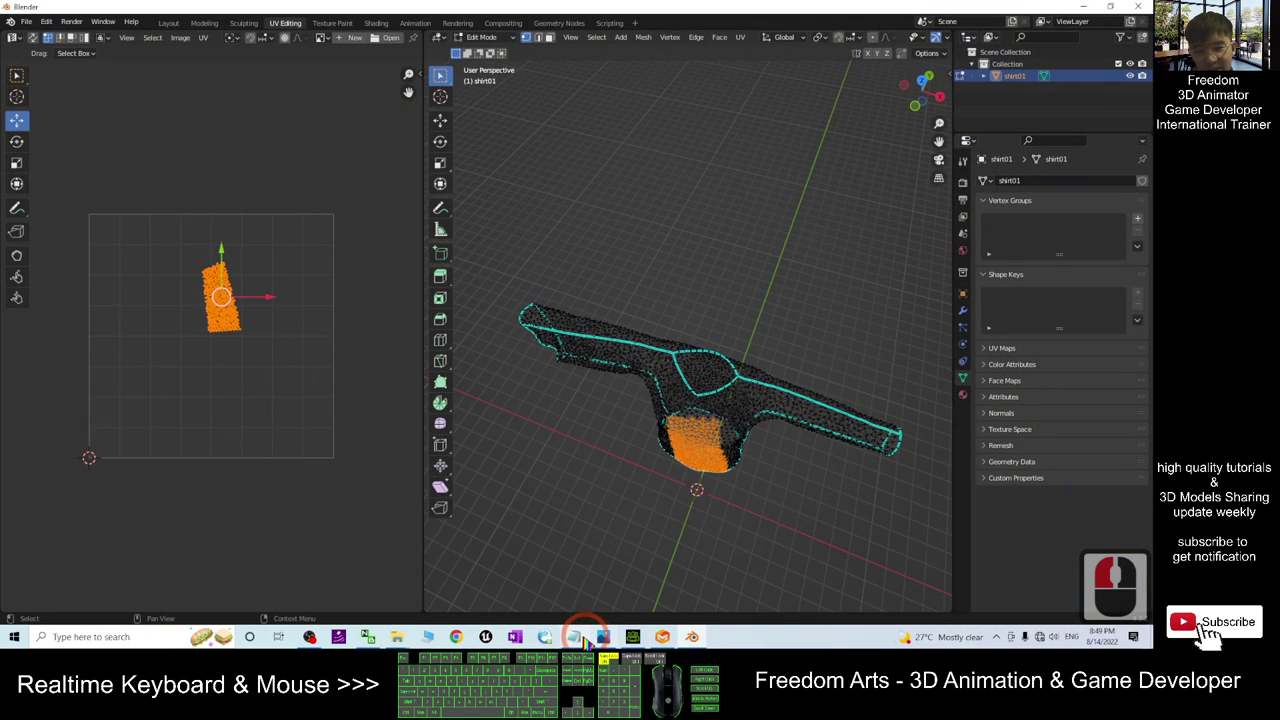
pyautogui.click(573, 636)
pyautogui.click(743, 262)
pyautogui.click(734, 352)
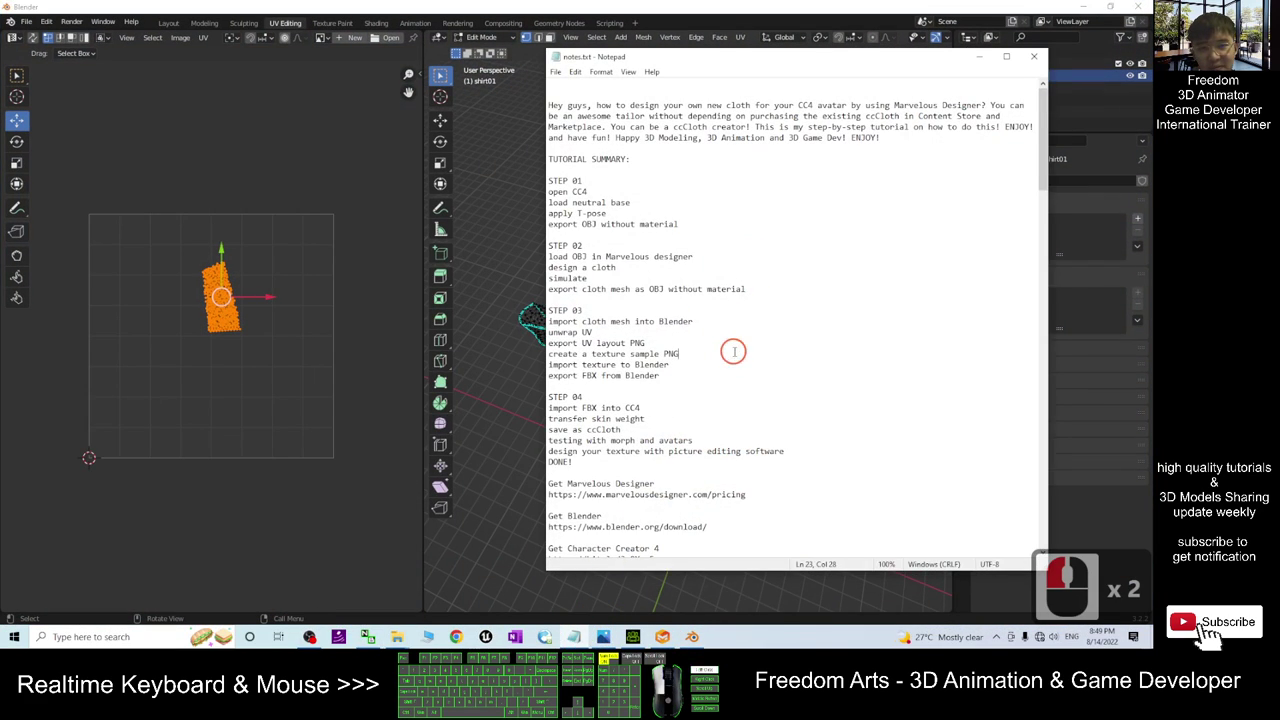
pyautogui.moveTo(551, 356); pyautogui.dragTo(658, 358)
pyautogui.click(718, 373)
pyautogui.click(748, 6)
# Clear the shirt mesh selection in Blender and widen the 3D viewport by narrowing the UV editor.
pyautogui.click(876, 279)
pyautogui.moveTo(422, 290); pyautogui.dragTo(274, 286)
pyautogui.doubleClick(794, 106)
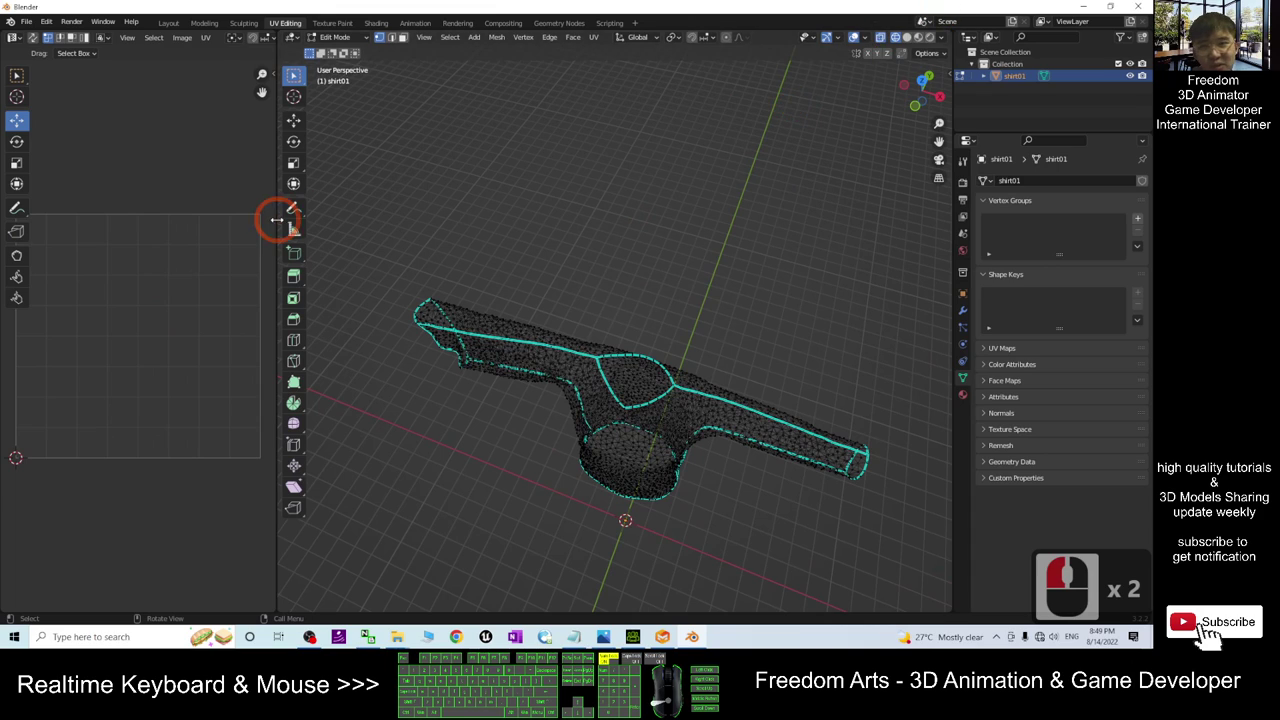
pyautogui.moveTo(277, 220); pyautogui.dragTo(265, 226)
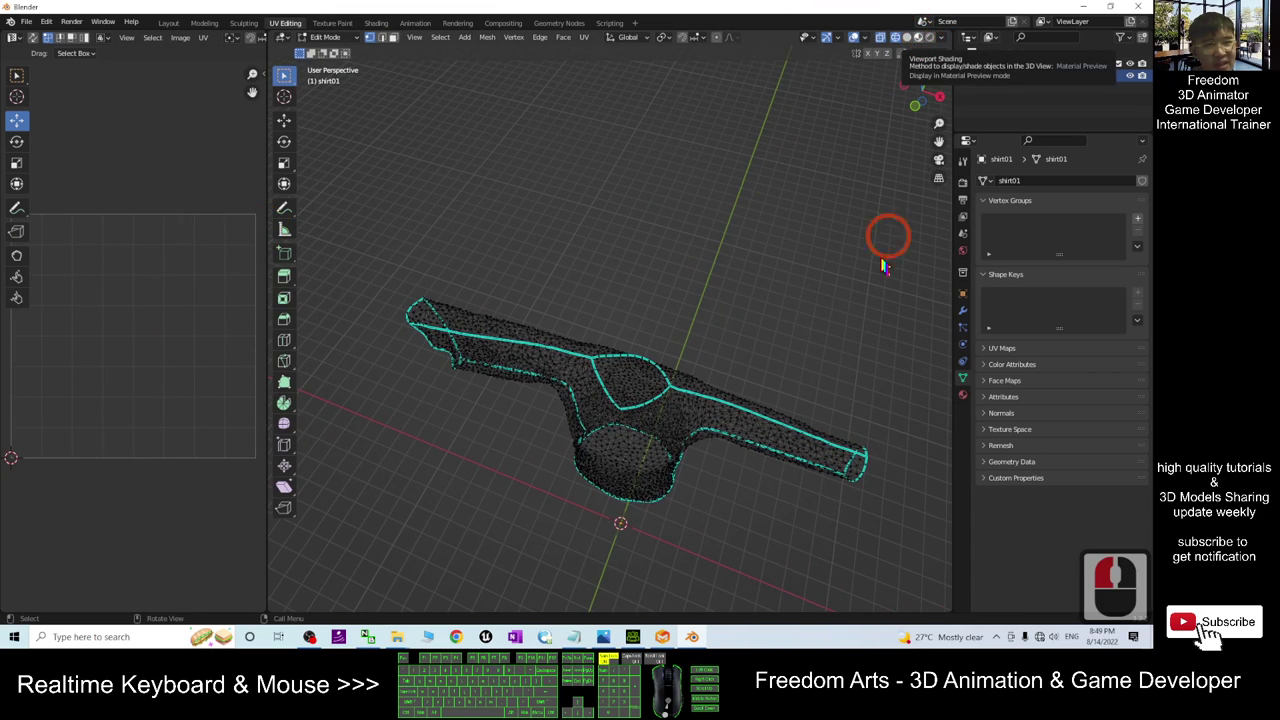
# Display the shirt in Material Preview shading and view its front in the 3D viewport.
pyautogui.press('l')
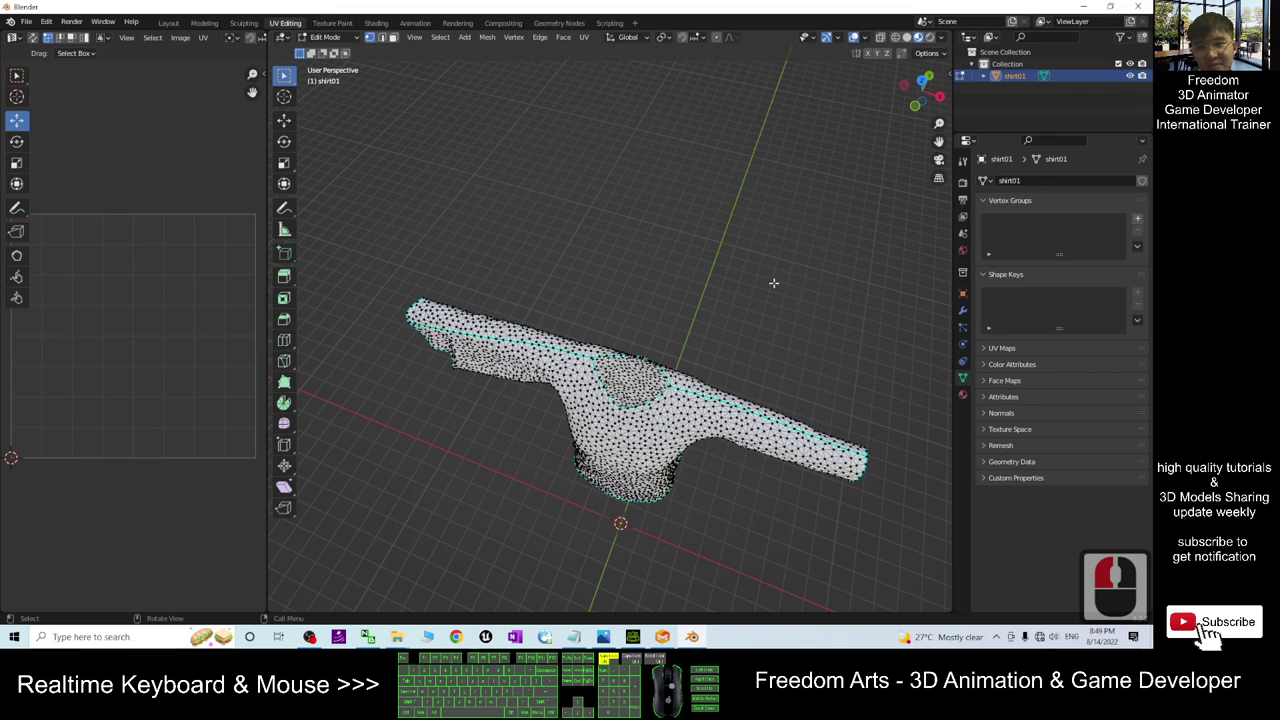
pyautogui.moveTo(726, 511); pyautogui.dragTo(713, 347, button='middle')
pyautogui.scroll(2, 713, 347)
pyautogui.scroll(-2, 713, 347)
pyautogui.click(803, 391)
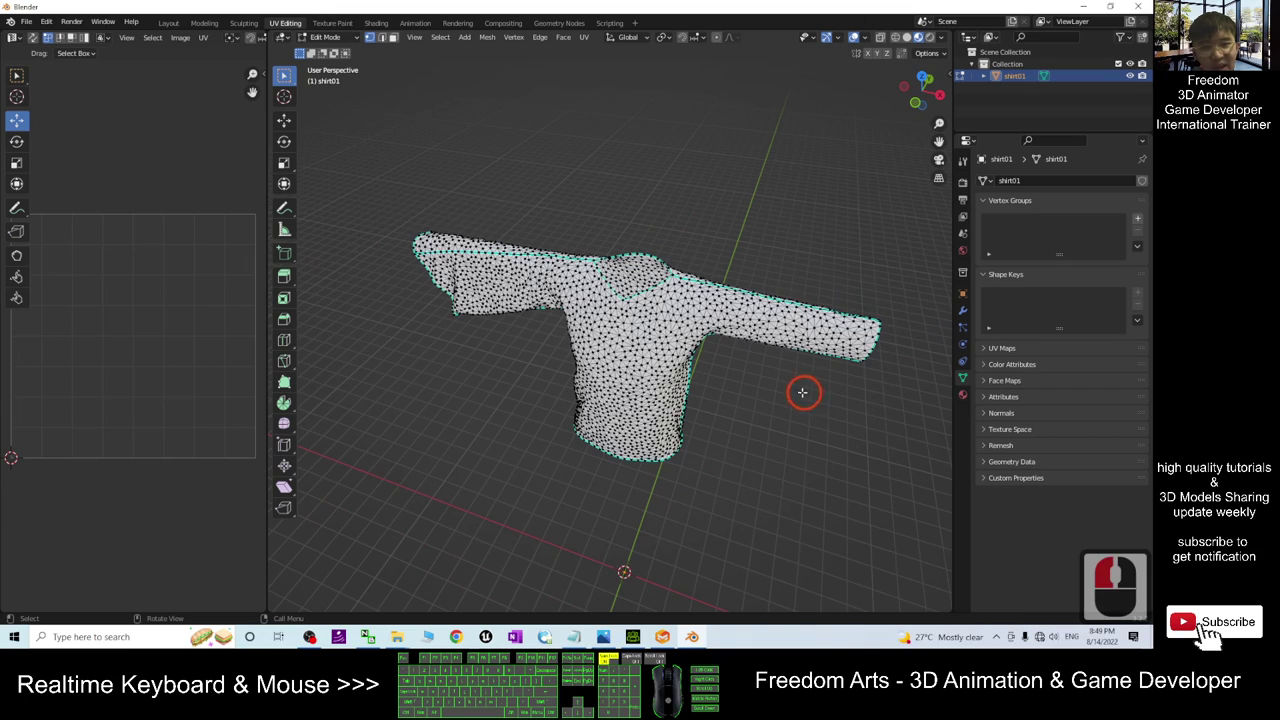
pyautogui.click(811, 203)
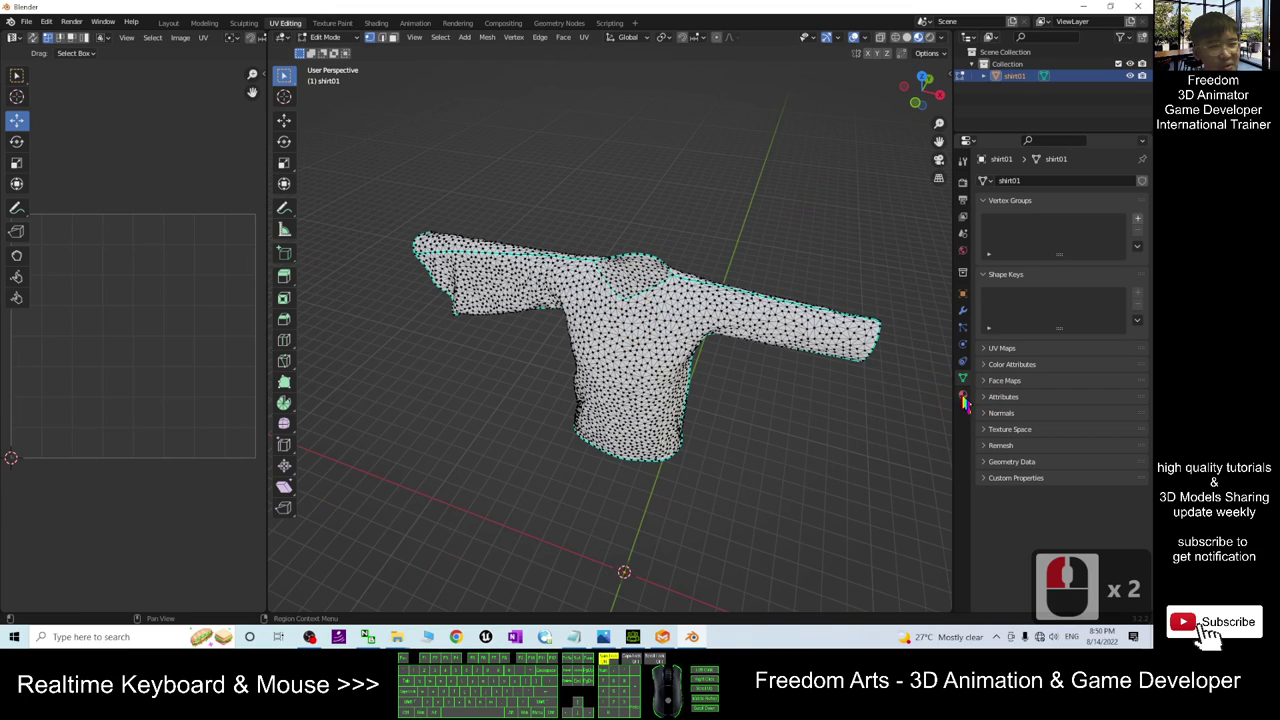
# Review the STEP 03 lines of notes.txt in Notepad, highlighting the line about importing the texture, and return to Blender.
pyautogui.click(578, 637)
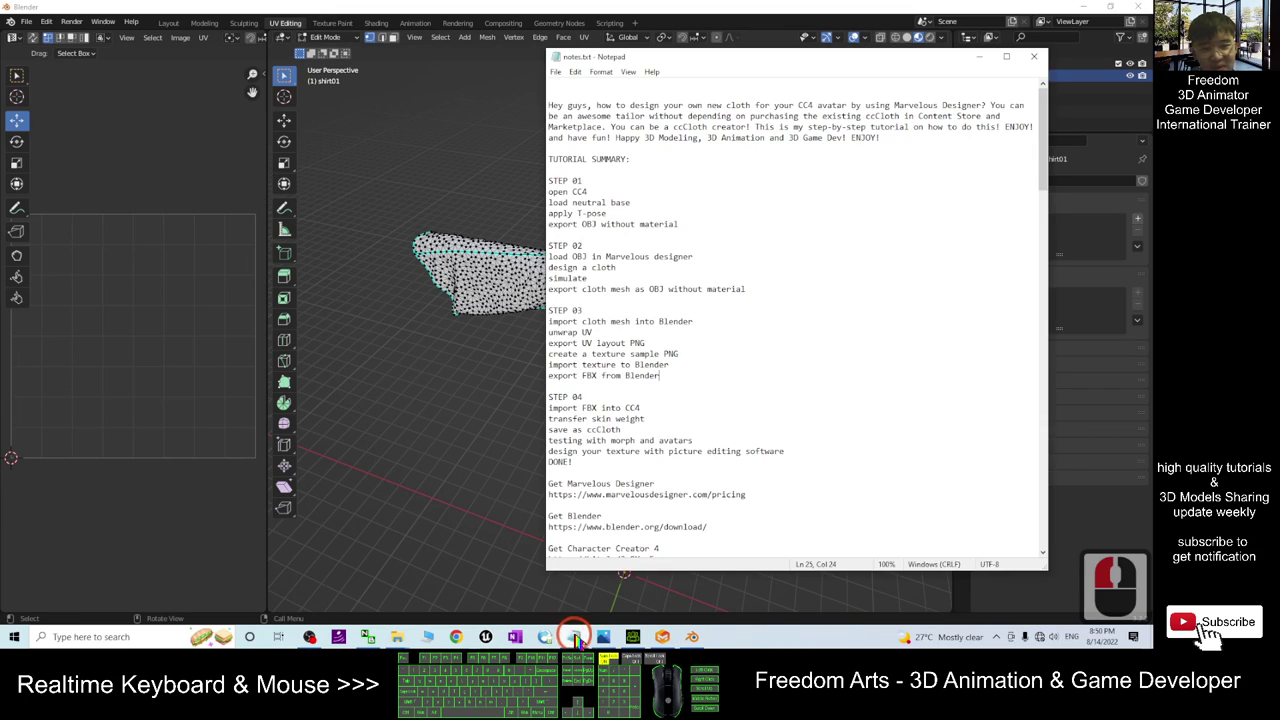
pyautogui.moveTo(584, 367); pyautogui.dragTo(650, 363)
pyautogui.click(802, 5)
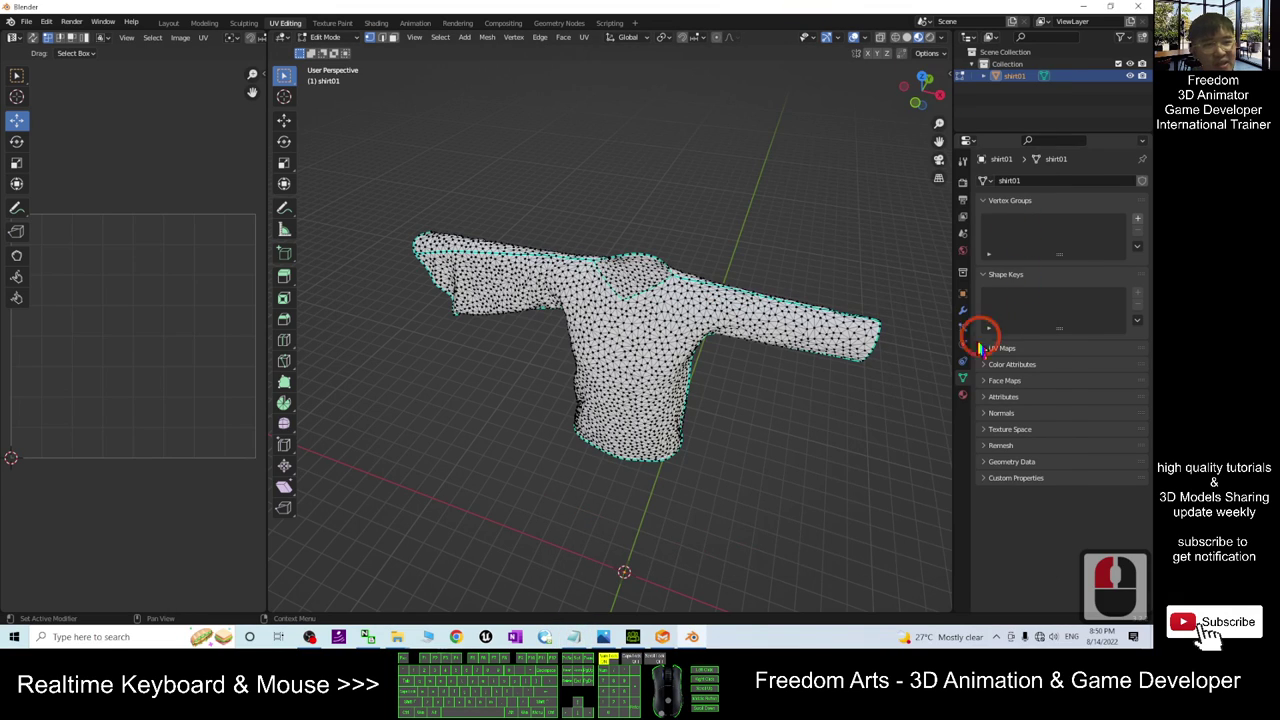
# Add an Image Texture to the shirt material's Base Color and load shirt01 sample texture.png from the desktop's STEP 03 folder.
pyautogui.click(963, 398)
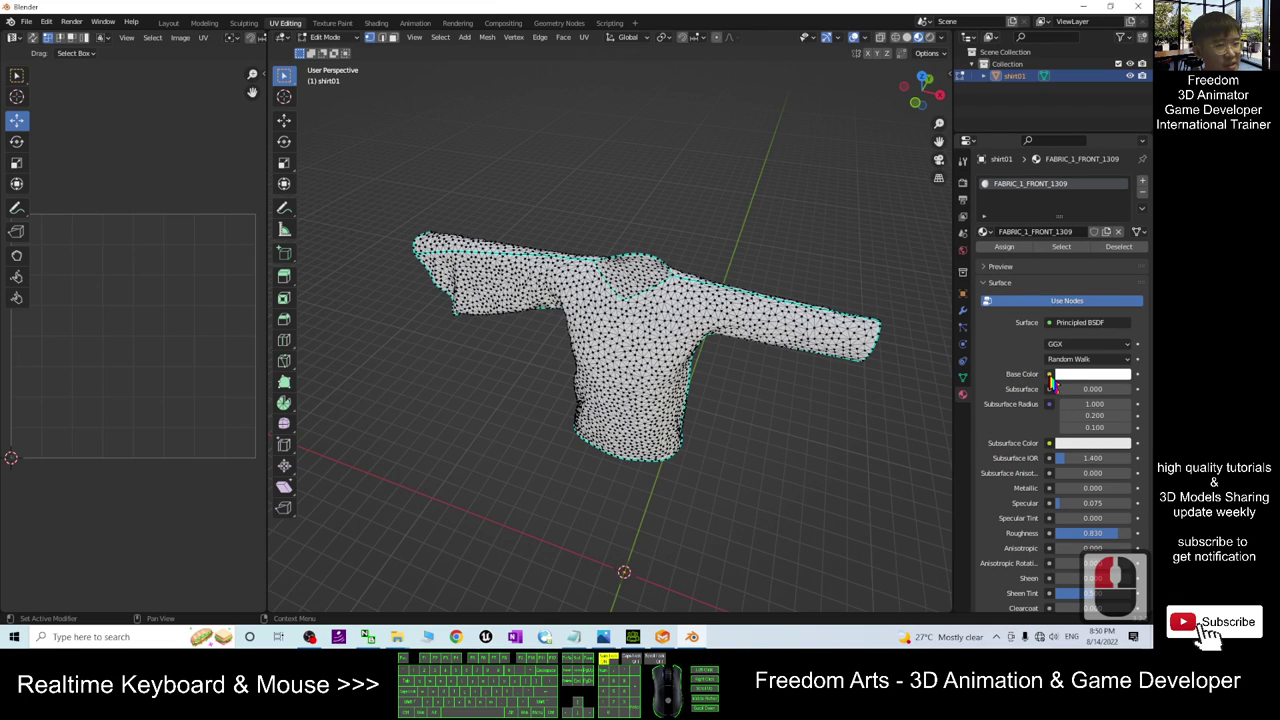
pyautogui.click(1049, 376)
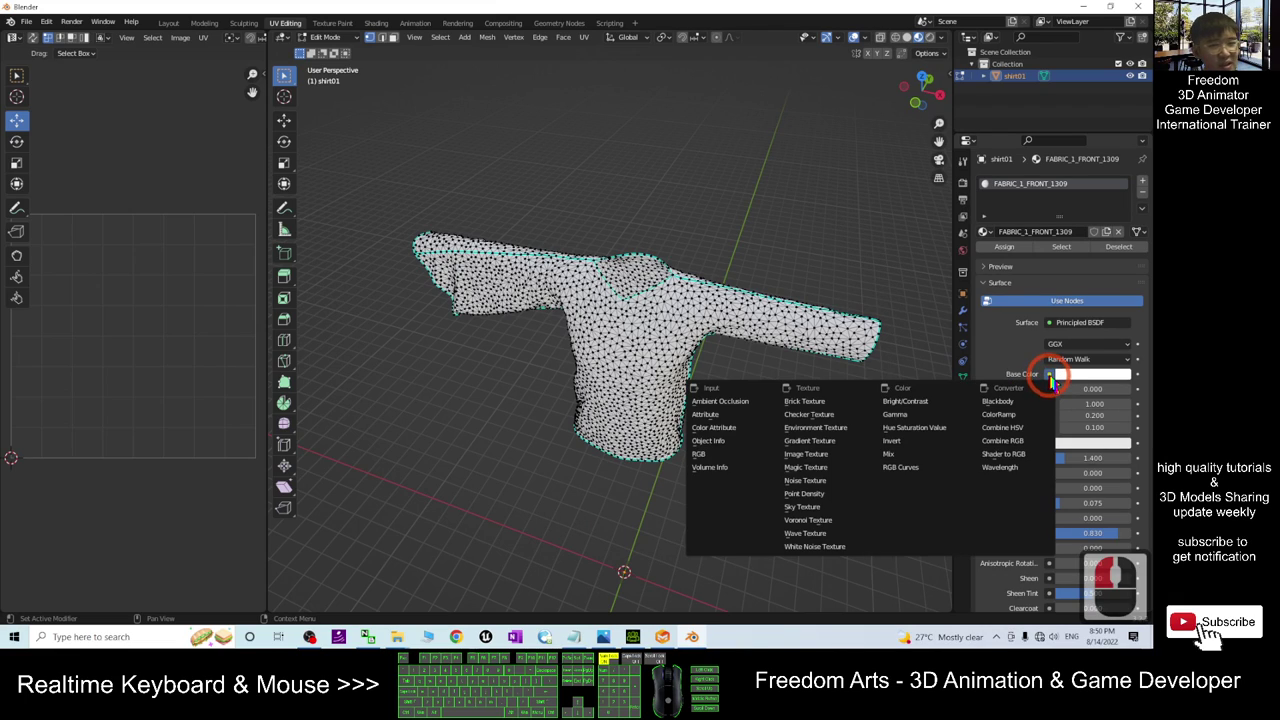
pyautogui.click(808, 456)
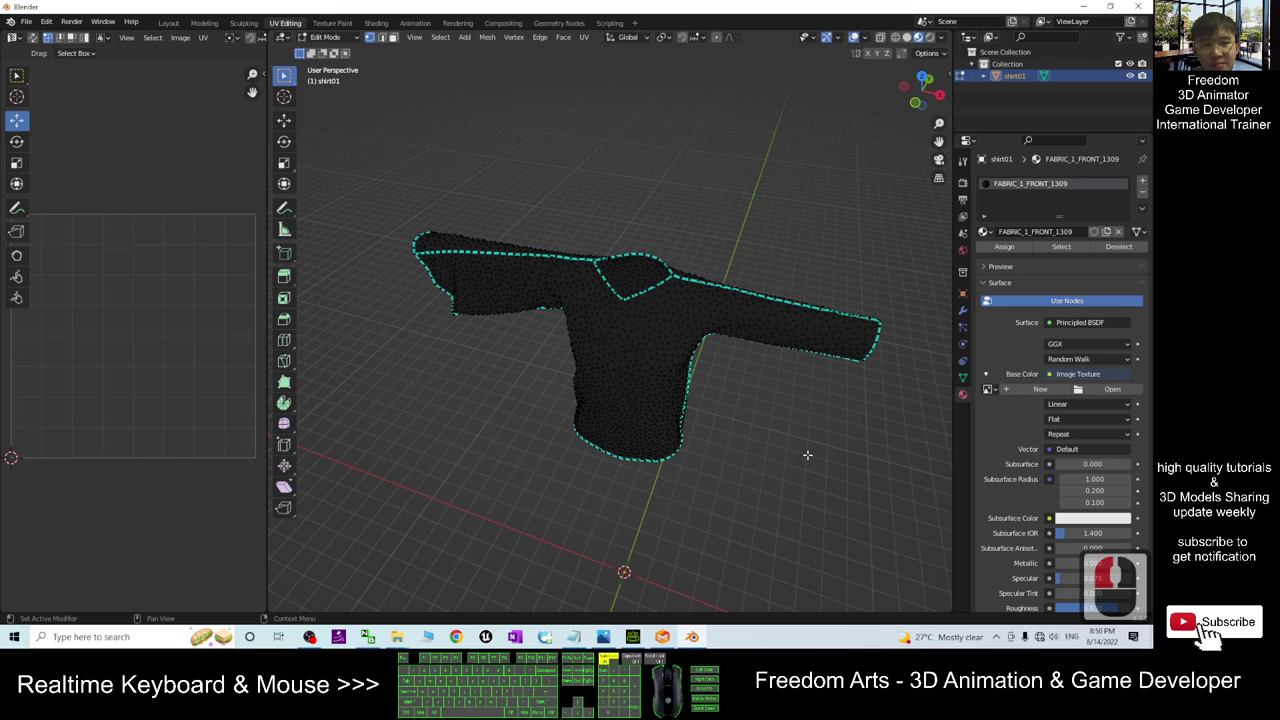
pyautogui.click(1112, 389)
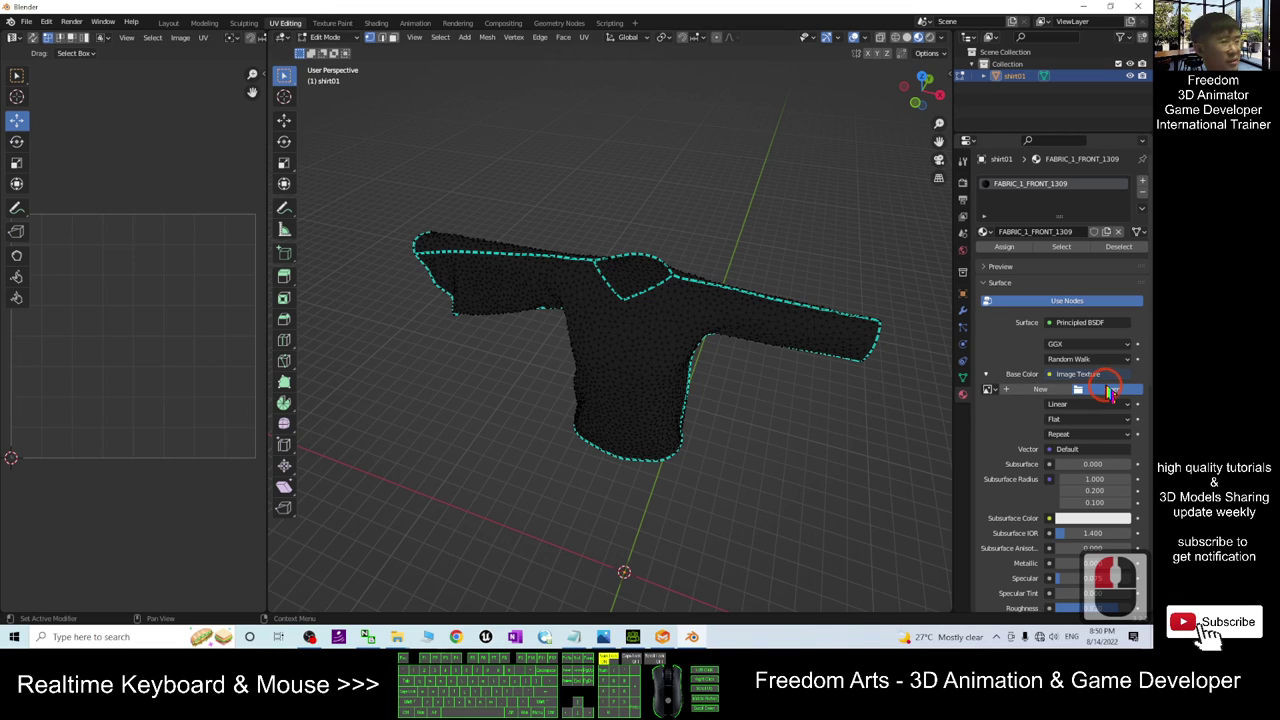
pyautogui.click(318, 340)
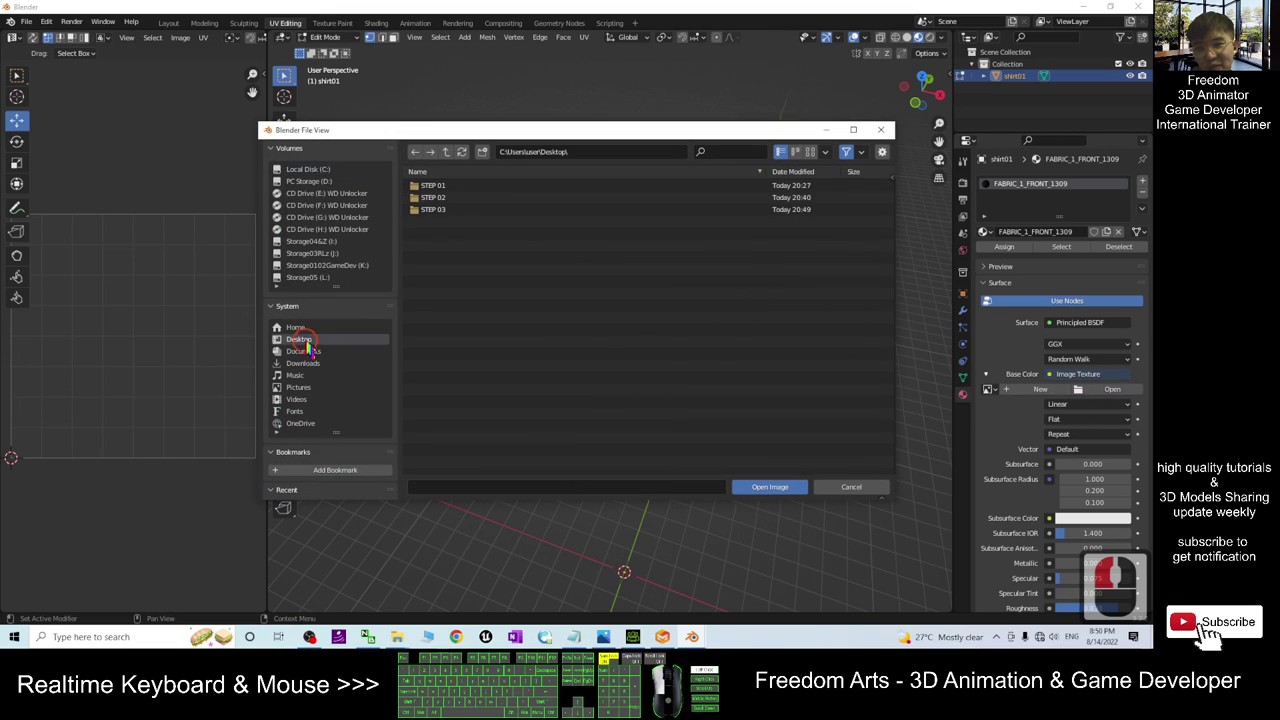
pyautogui.doubleClick(437, 208)
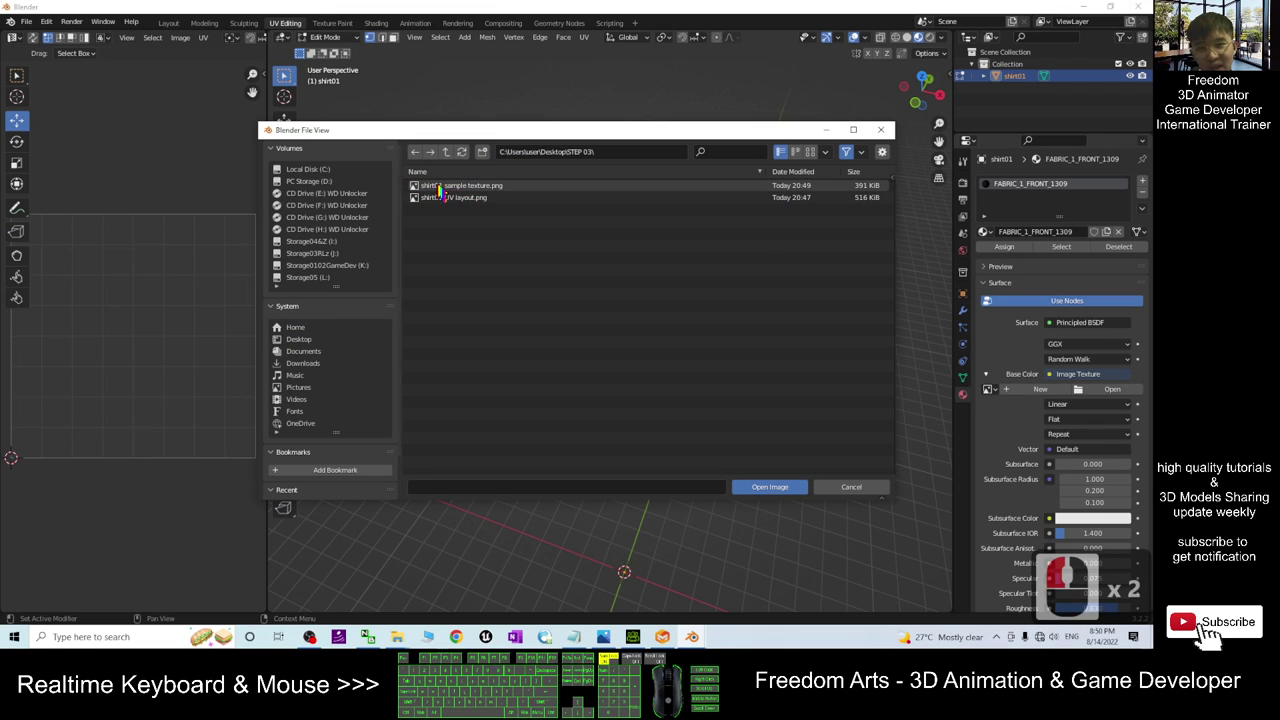
pyautogui.doubleClick(471, 190)
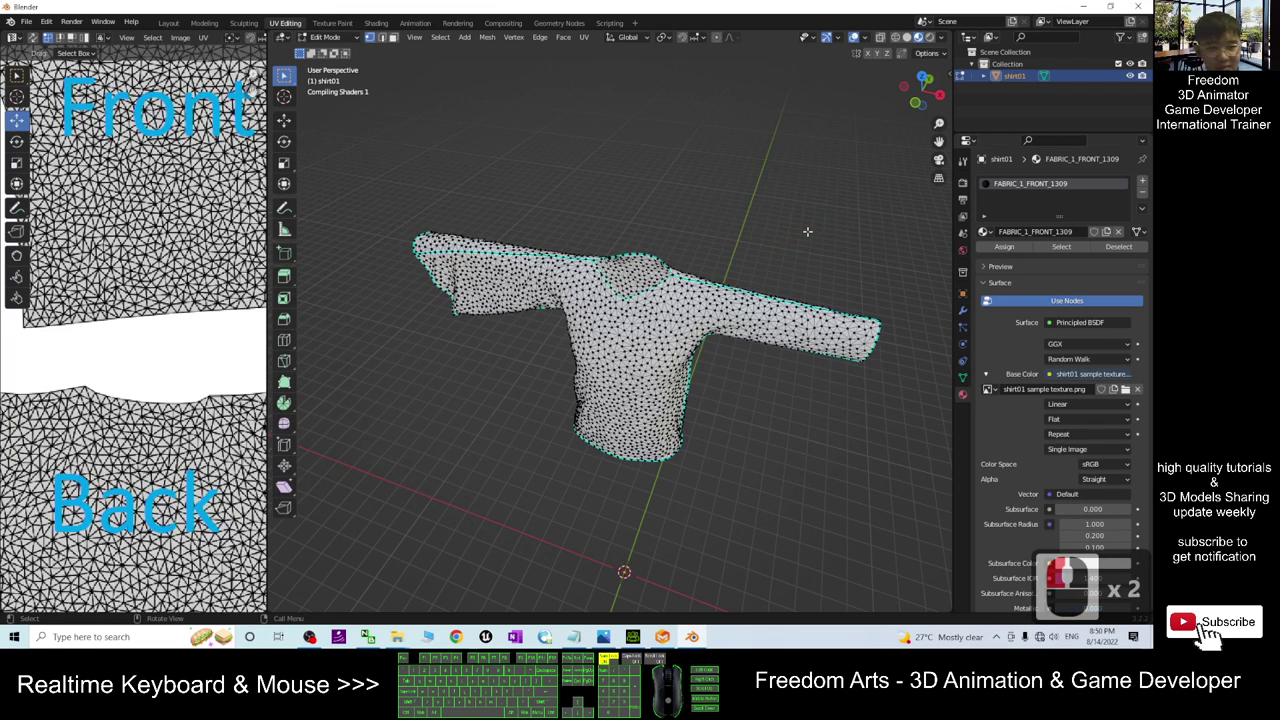
# Examine how the sample texture with its Front label sits on the shirt mesh.
pyautogui.scroll(2, 729, 384)
pyautogui.scroll(-2, 729, 384)
pyautogui.click(781, 439)
pyautogui.moveTo(755, 476); pyautogui.dragTo(720, 457, button='middle')
pyautogui.scroll(-2, 752, 325)
pyautogui.scroll(3, 711, 373)
pyautogui.moveTo(756, 389); pyautogui.dragTo(726, 401, button='middle')
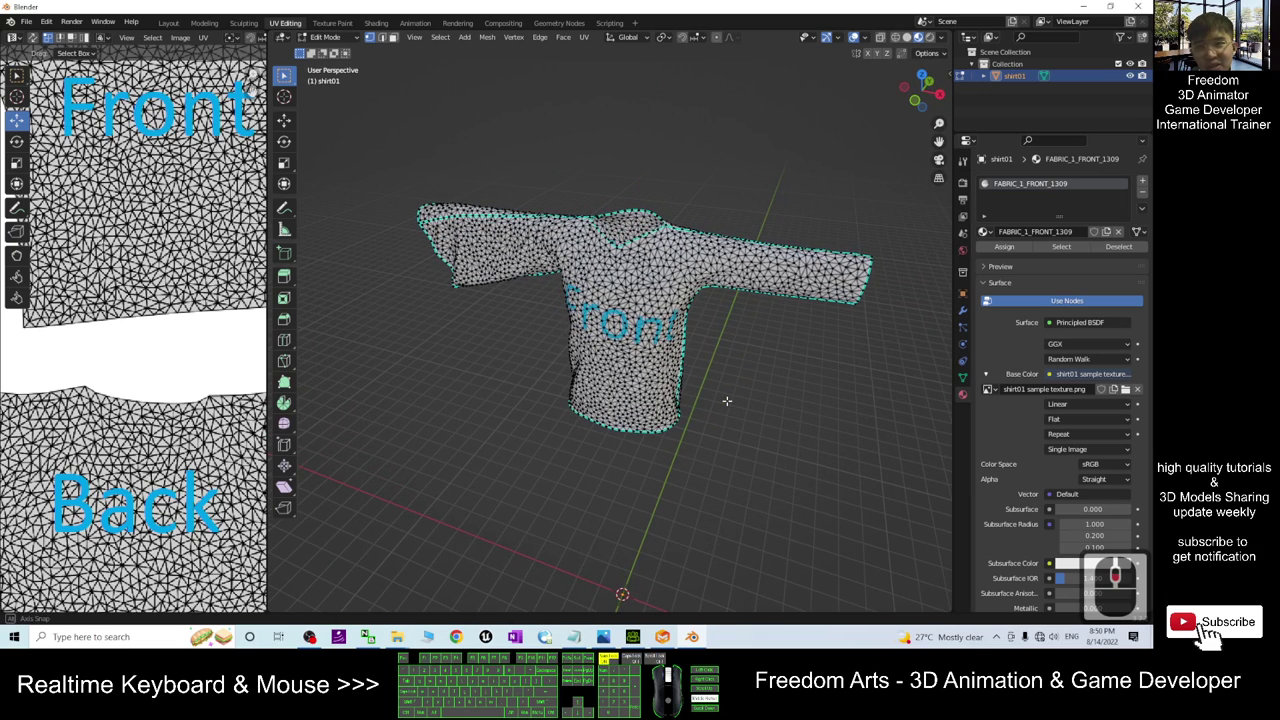
# Switch to the Texture Paint workspace and bring the whole textured shirt into view.
pyautogui.click(335, 22)
pyautogui.scroll(-14, 809, 320)
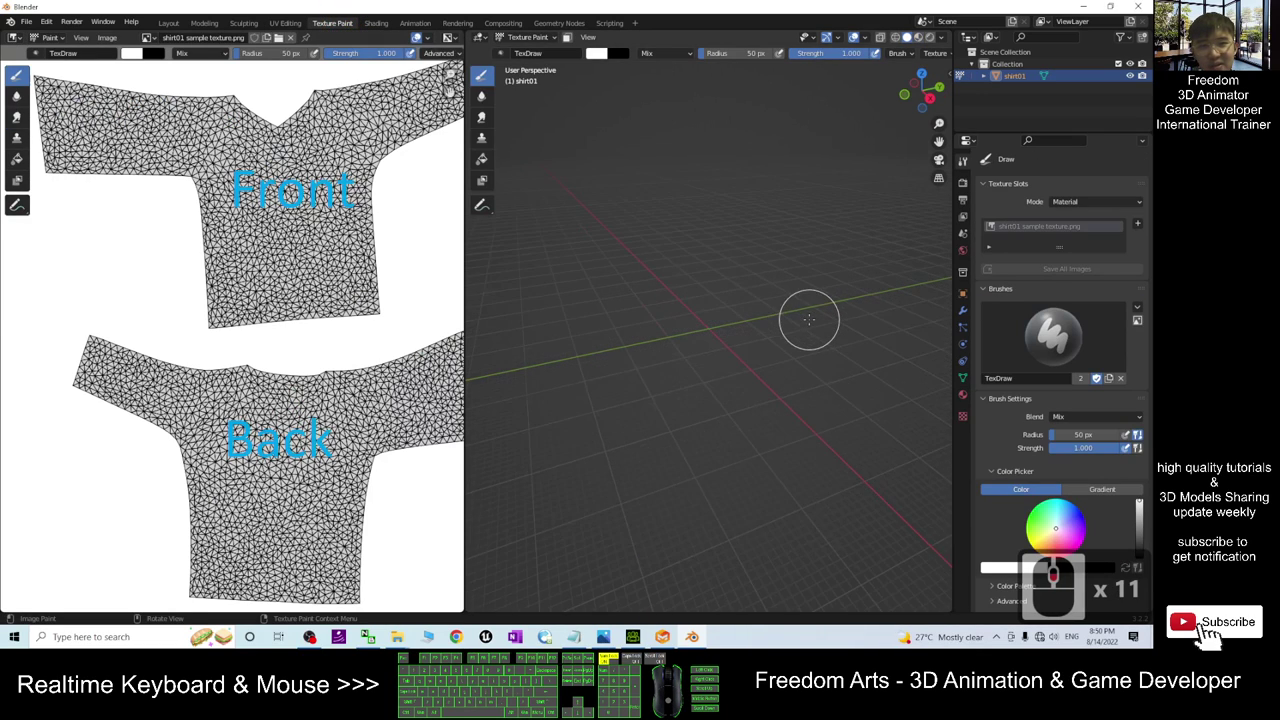
pyautogui.scroll(3, 790, 294)
pyautogui.moveTo(773, 191); pyautogui.dragTo(763, 359, button='middle')
pyautogui.scroll(-3, 817, 220)
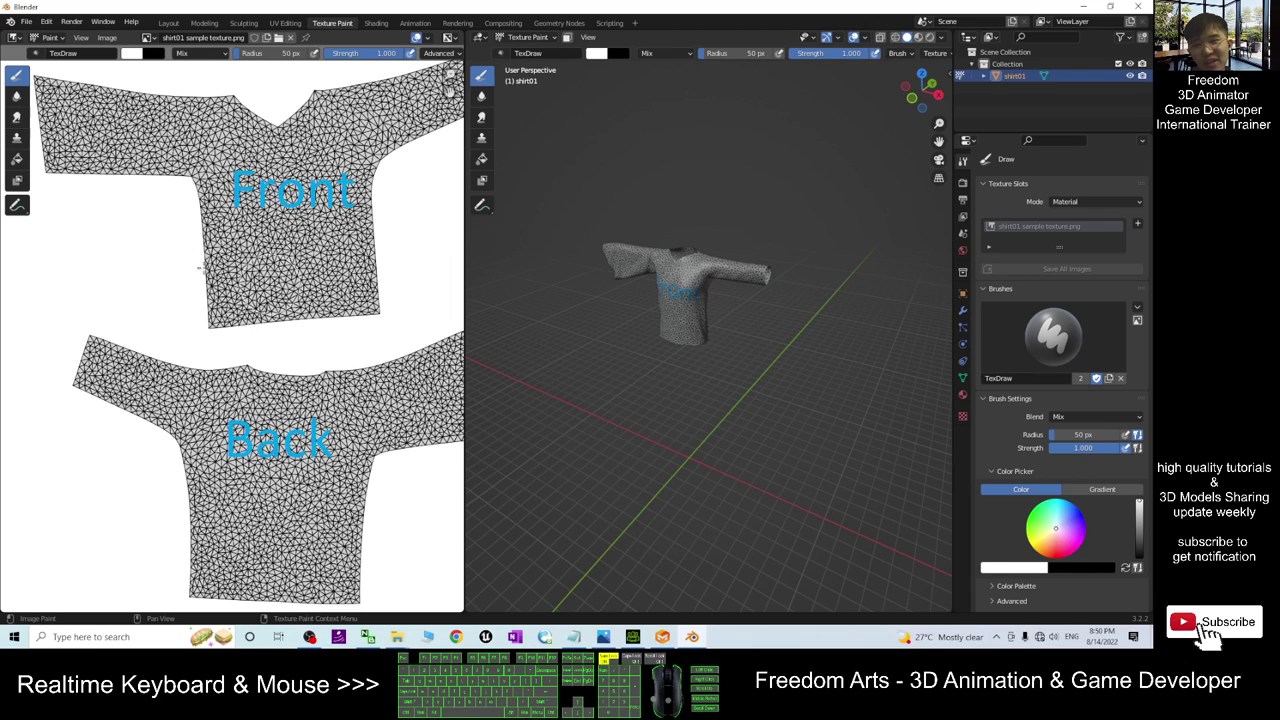
# Set the brush radius to 8 px and paint a white tick below the Front label on the shirt.
pyautogui.scroll(3, 680, 209)
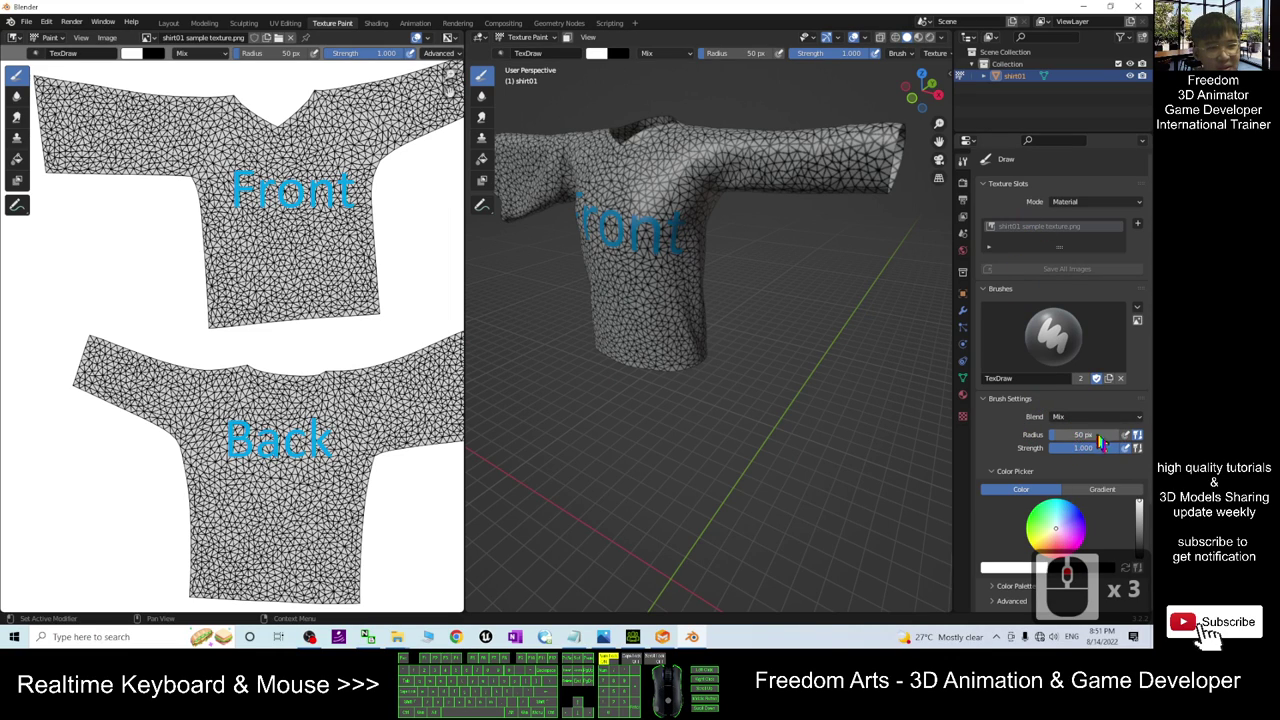
pyautogui.moveTo(1065, 437); pyautogui.dragTo(1040, 435)
pyautogui.moveTo(637, 322); pyautogui.dragTo(669, 311)
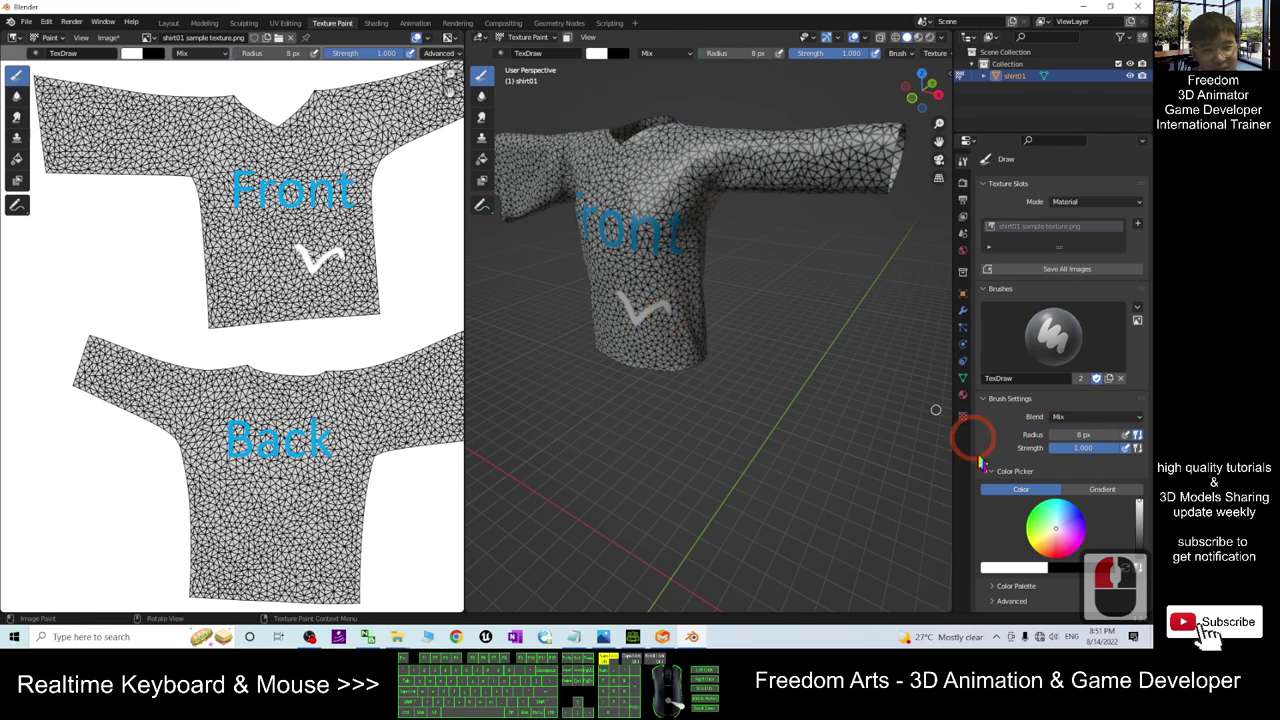
# Change the brush color to bright green, try a tick above the white one on the shirt front, and undo that stroke.
pyautogui.moveTo(1057, 526); pyautogui.dragTo(1032, 522)
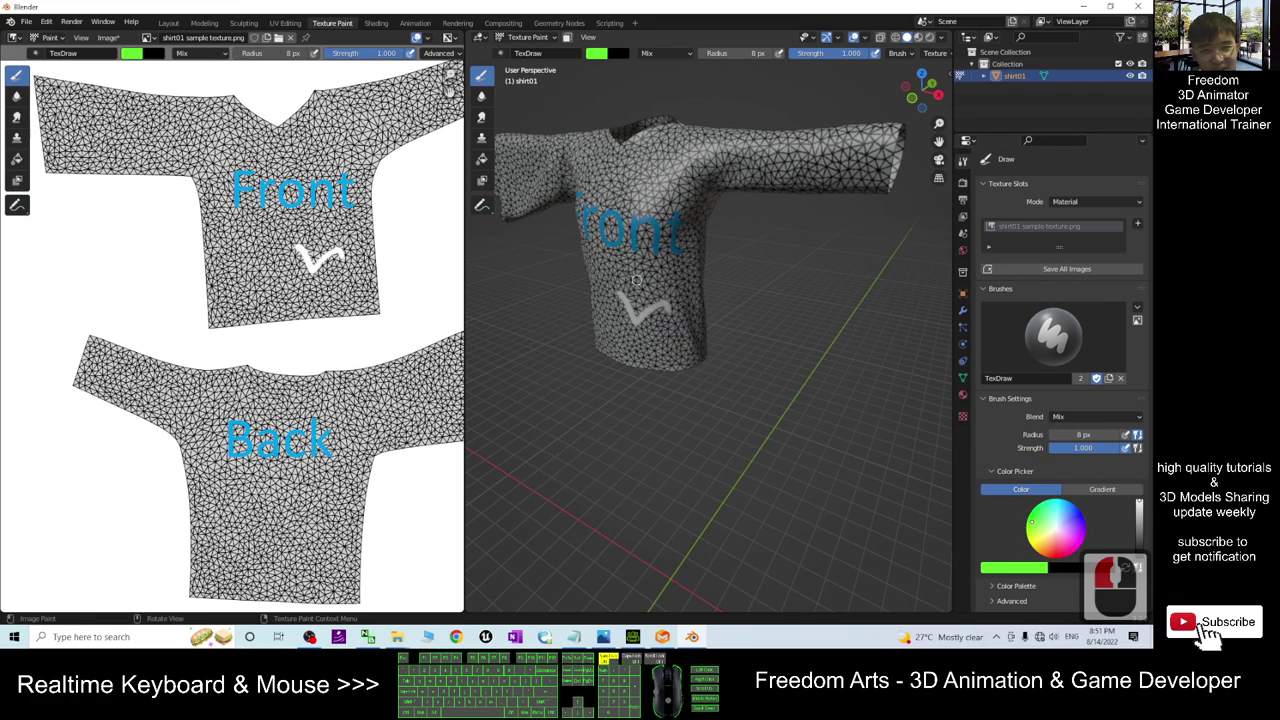
pyautogui.moveTo(643, 280); pyautogui.dragTo(657, 268)
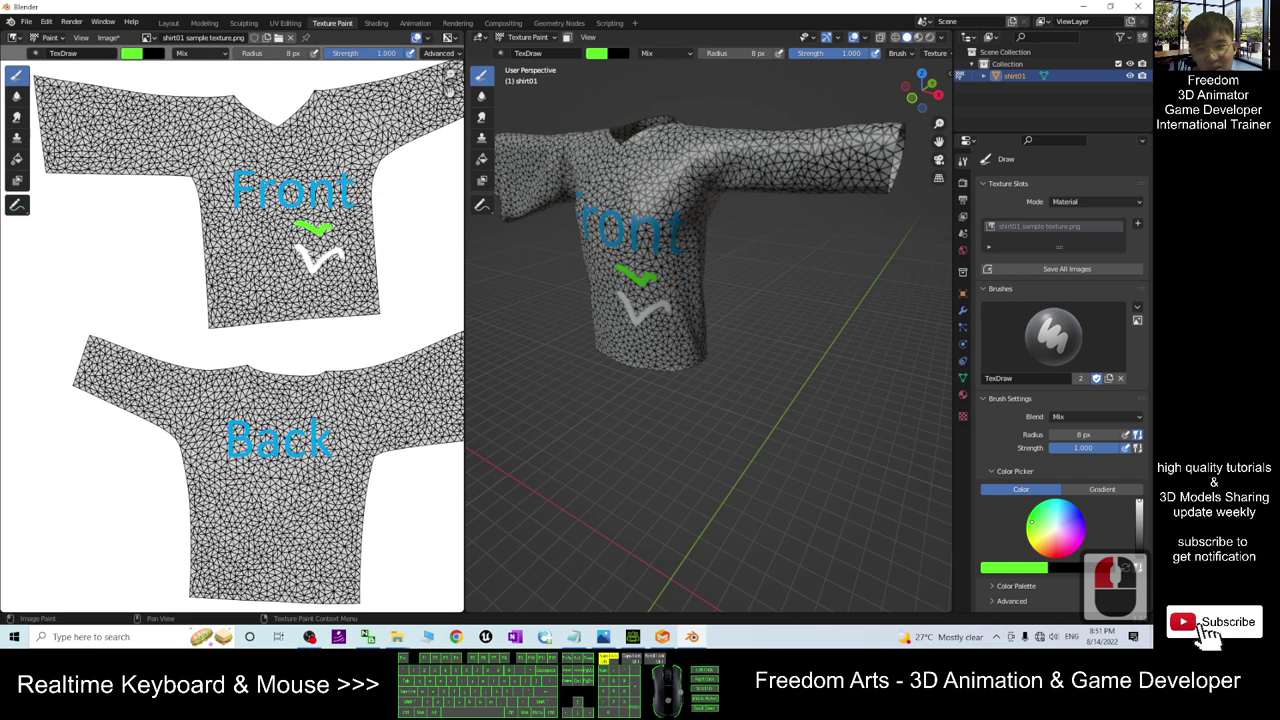
pyautogui.moveTo(817, 337)
pyautogui.mouseDown(button='middle')
pyautogui.moveTo(774, 346)
pyautogui.moveTo(646, 331)
pyautogui.mouseUp(button='middle')
pyautogui.hotkey('ctrl', 'z')
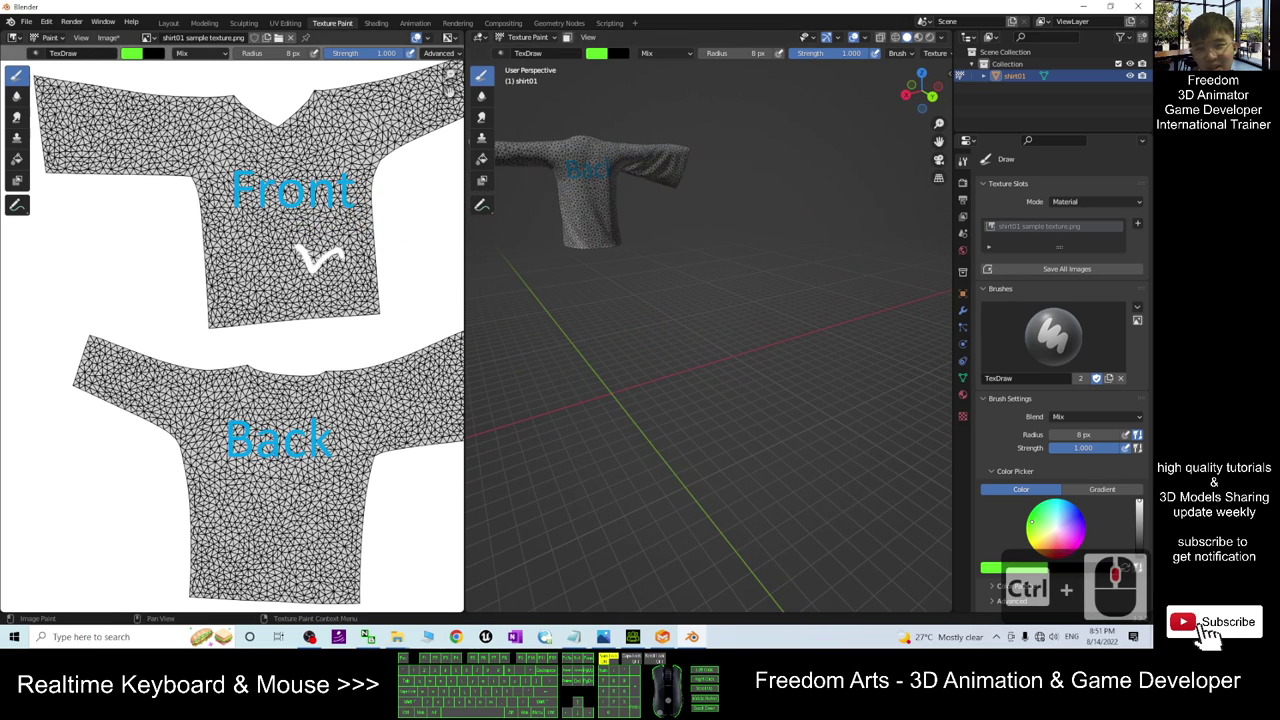
# Paint a green zigzag below the Back label in the texture image.
pyautogui.moveTo(250, 508)
pyautogui.mouseDown()
pyautogui.moveTo(277, 529)
pyautogui.moveTo(322, 502)
pyautogui.mouseUp()
pyautogui.moveTo(594, 334)
pyautogui.mouseDown(button='middle')
pyautogui.moveTo(700, 350)
pyautogui.moveTo(763, 343)
pyautogui.moveTo(777, 297)
pyautogui.moveTo(807, 343)
pyautogui.mouseUp(button='middle')
pyautogui.scroll(-2, 807, 343)
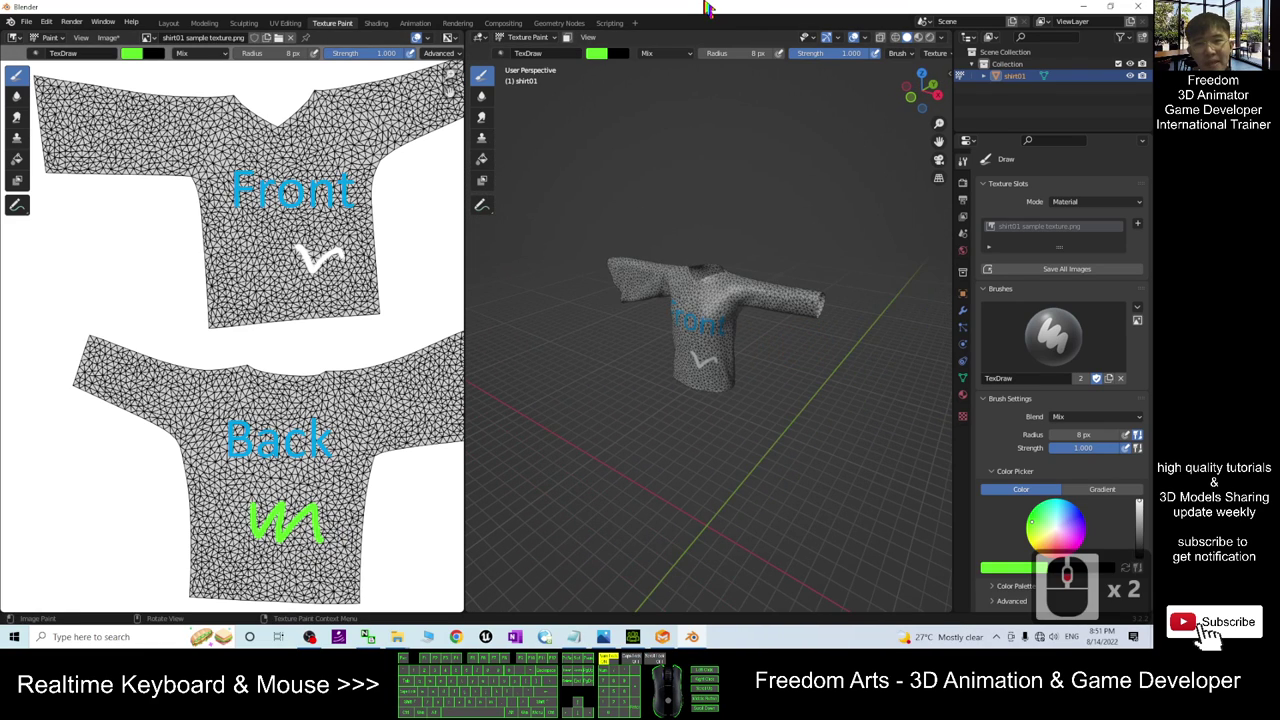
# Restore Blender from its maximized size and arrange its window so the notes and the STEP 03 folder stay reachable.
pyautogui.moveTo(706, 8); pyautogui.dragTo(772, 218)
pyautogui.click(705, 127)
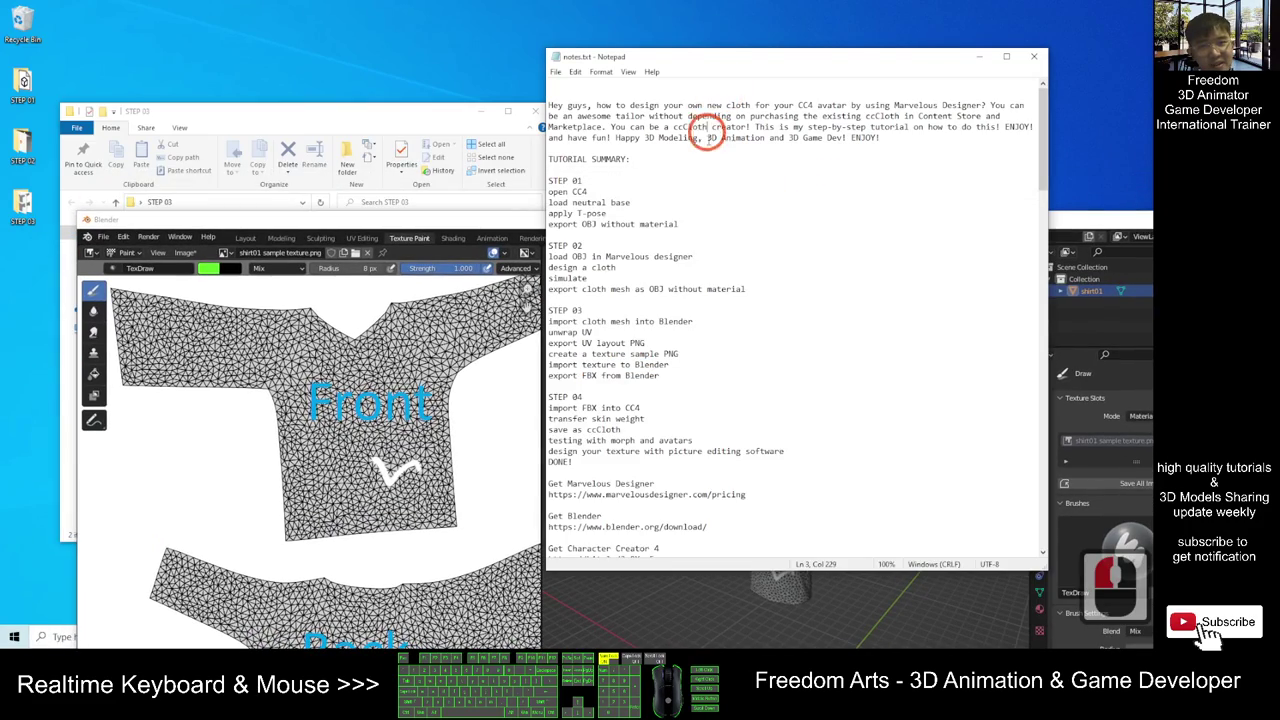
pyautogui.moveTo(1084, 222); pyautogui.dragTo(1279, 133)
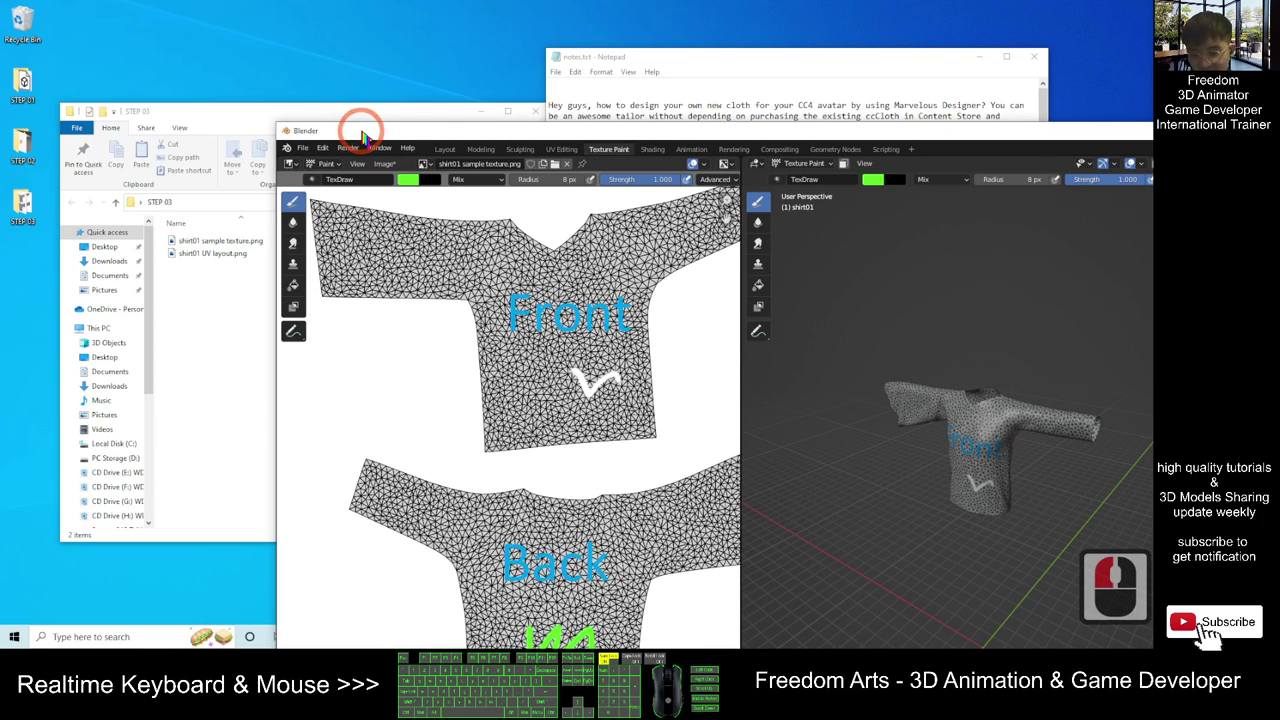
# Start saving the Blender project under a new name, using the STEP 03 folder path copied from File Explorer as the destination.
pyautogui.hotkey('ctrl', 'shift', 's')
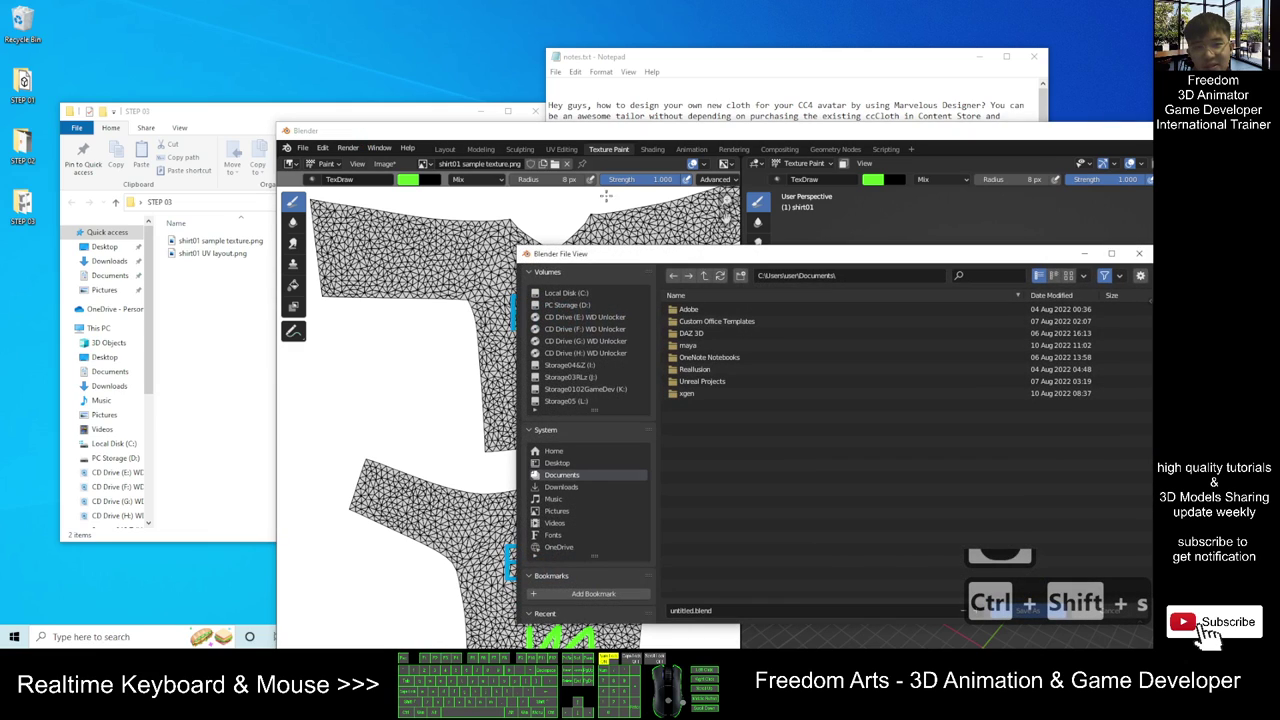
pyautogui.click(211, 201)
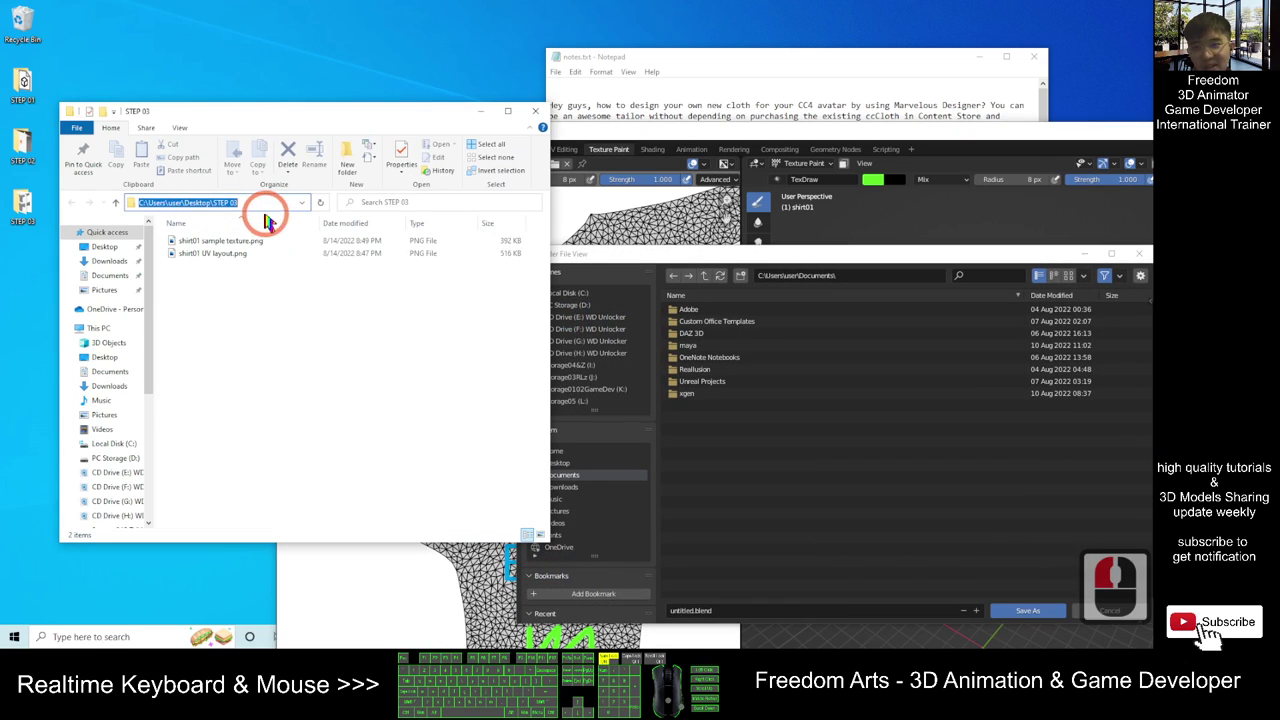
pyautogui.hotkey('ctrl', 'c')
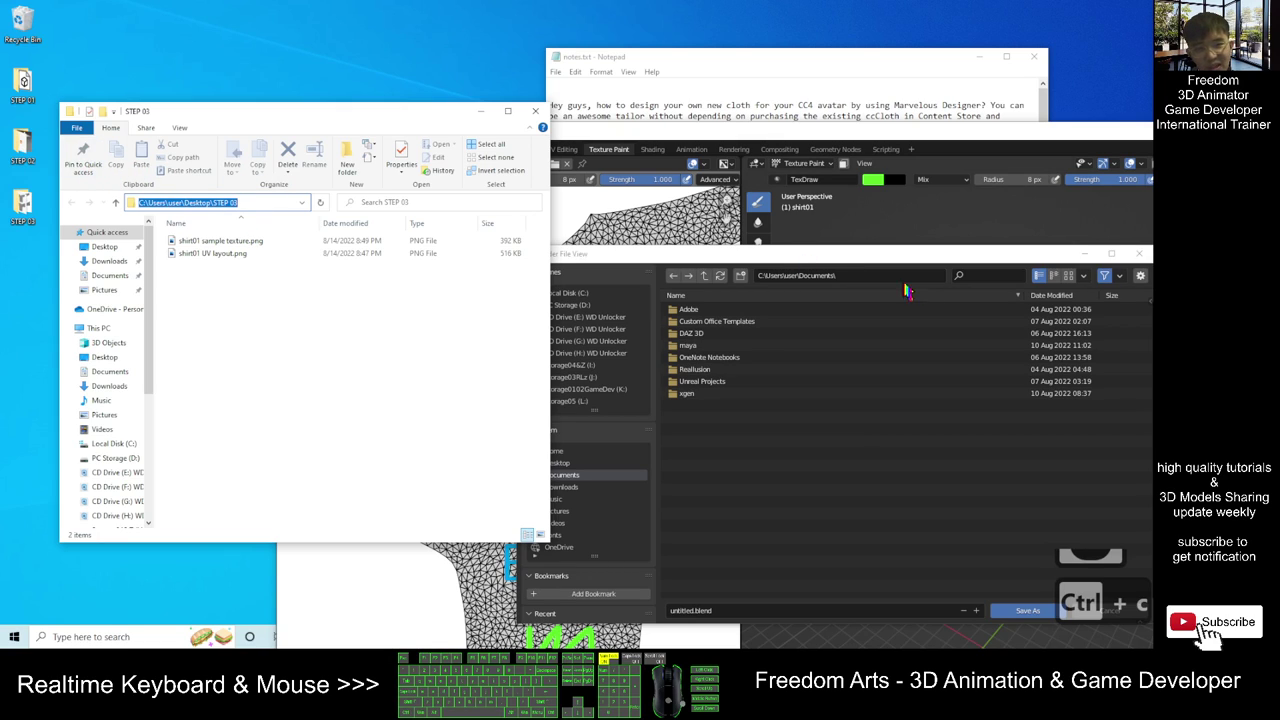
pyautogui.click(860, 278)
pyautogui.hotkey('ctrl', 'v')
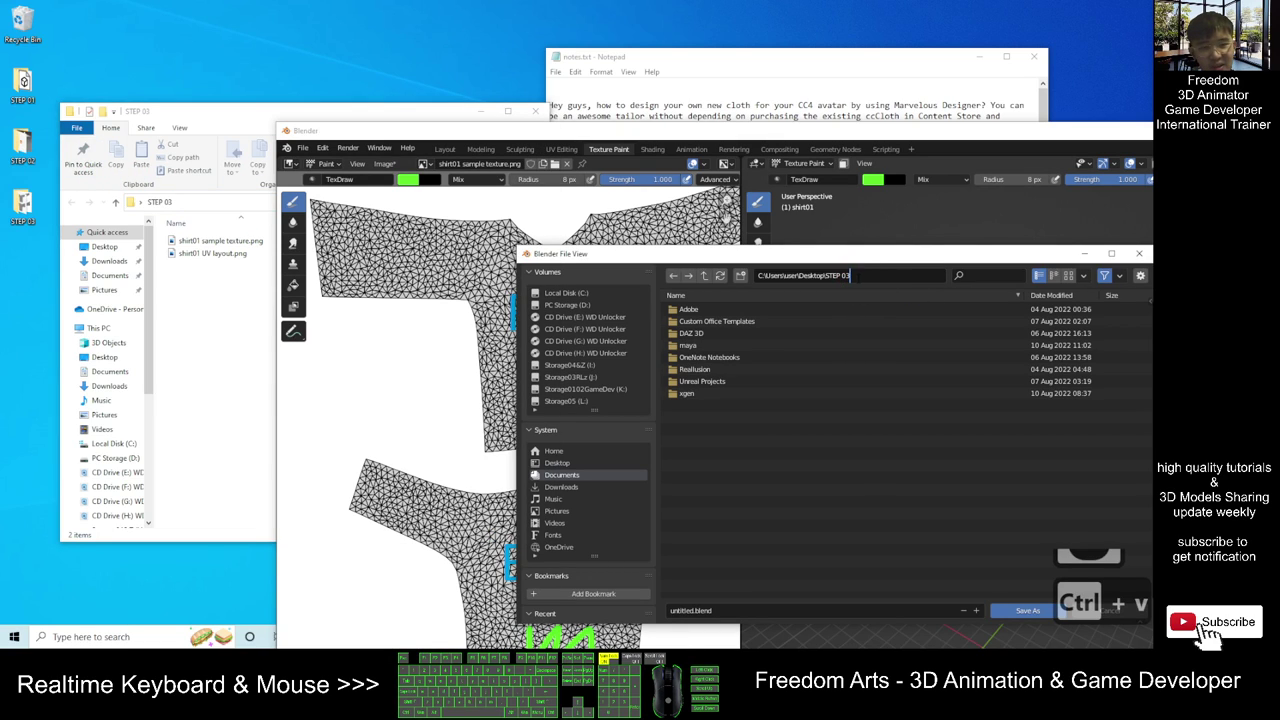
pyautogui.press('Return')
# Name the Blender project shirt01 and save it in the STEP 03 folder.
pyautogui.moveTo(866, 258); pyautogui.dragTo(797, 202)
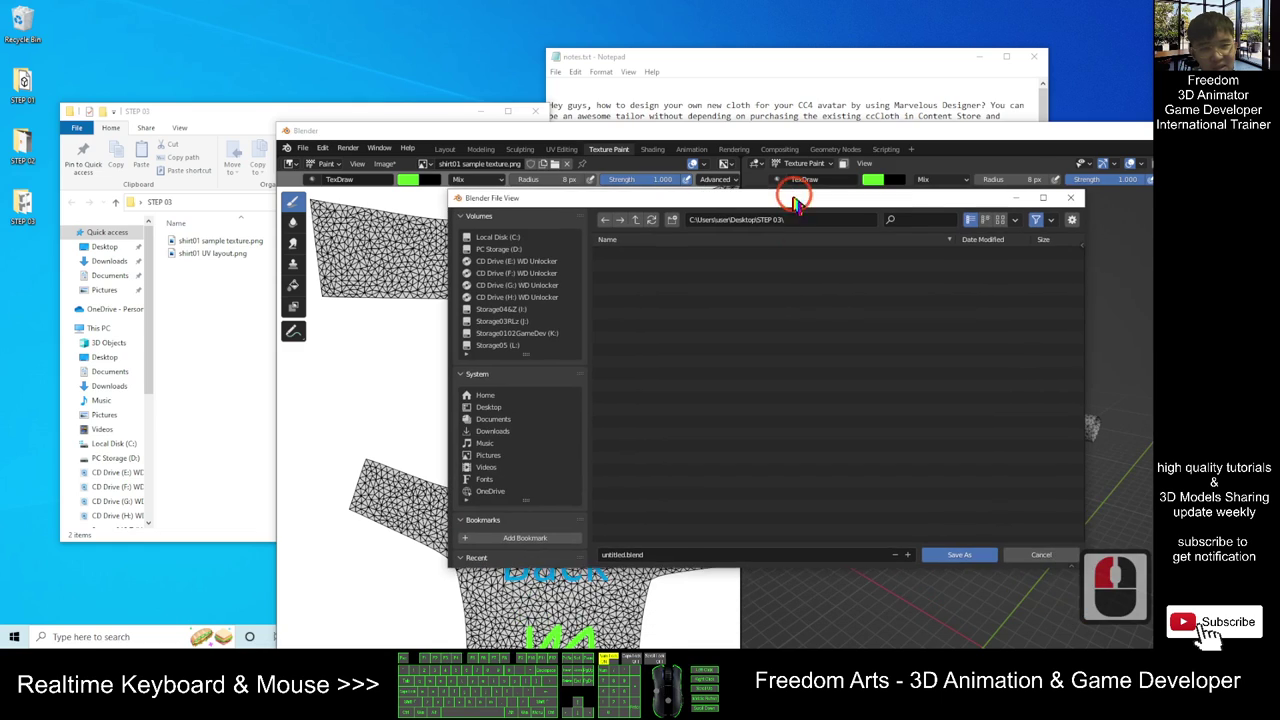
pyautogui.doubleClick(650, 554)
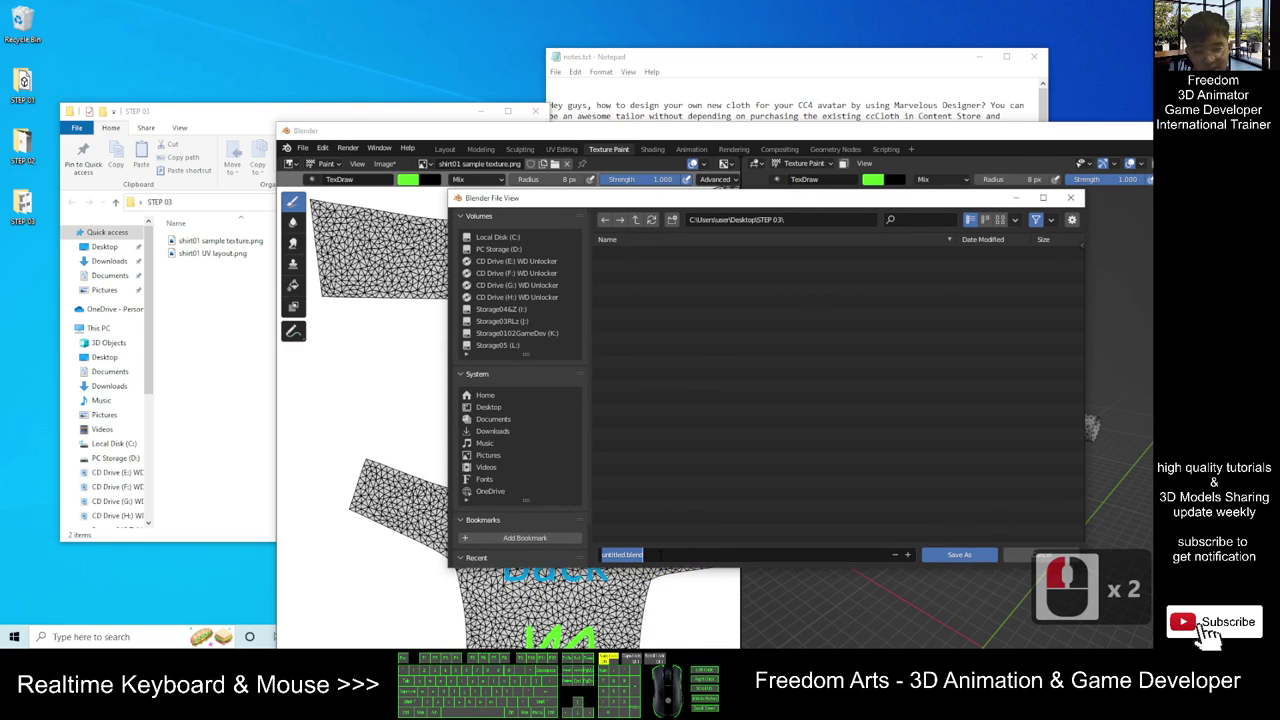
pyautogui.write('shirt')
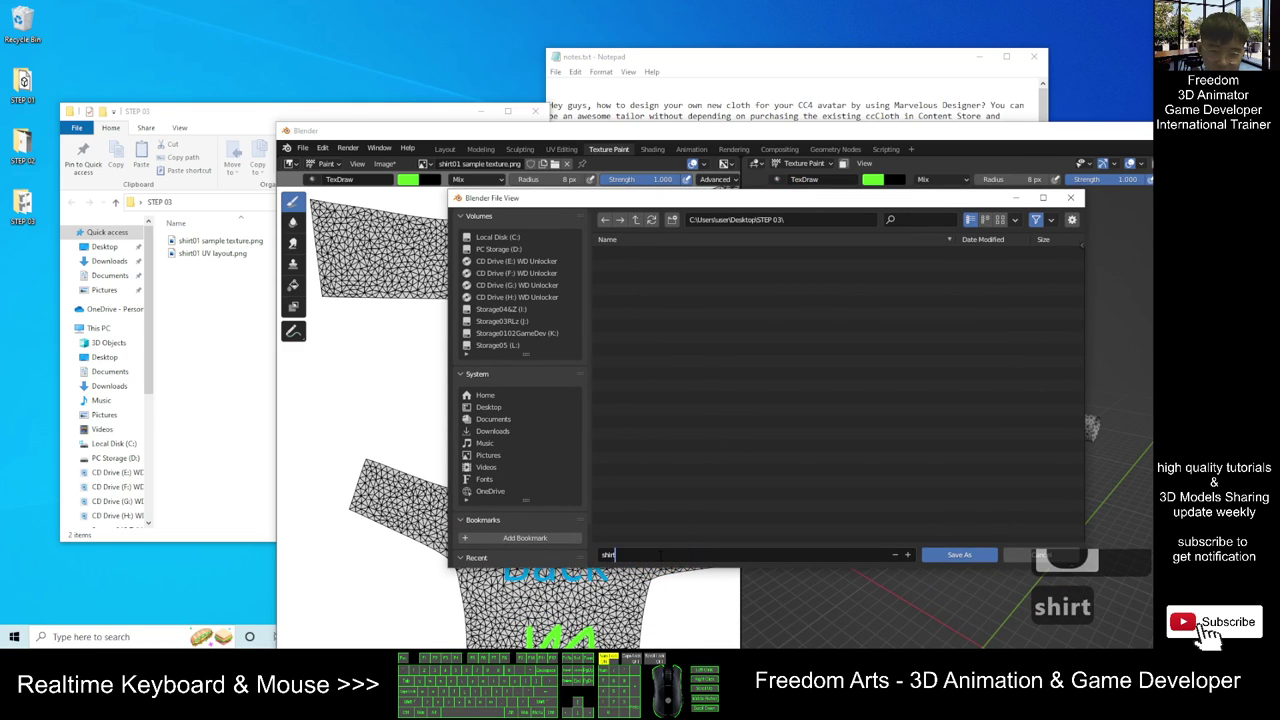
pyautogui.write('01')
pyautogui.doubleClick(958, 554)
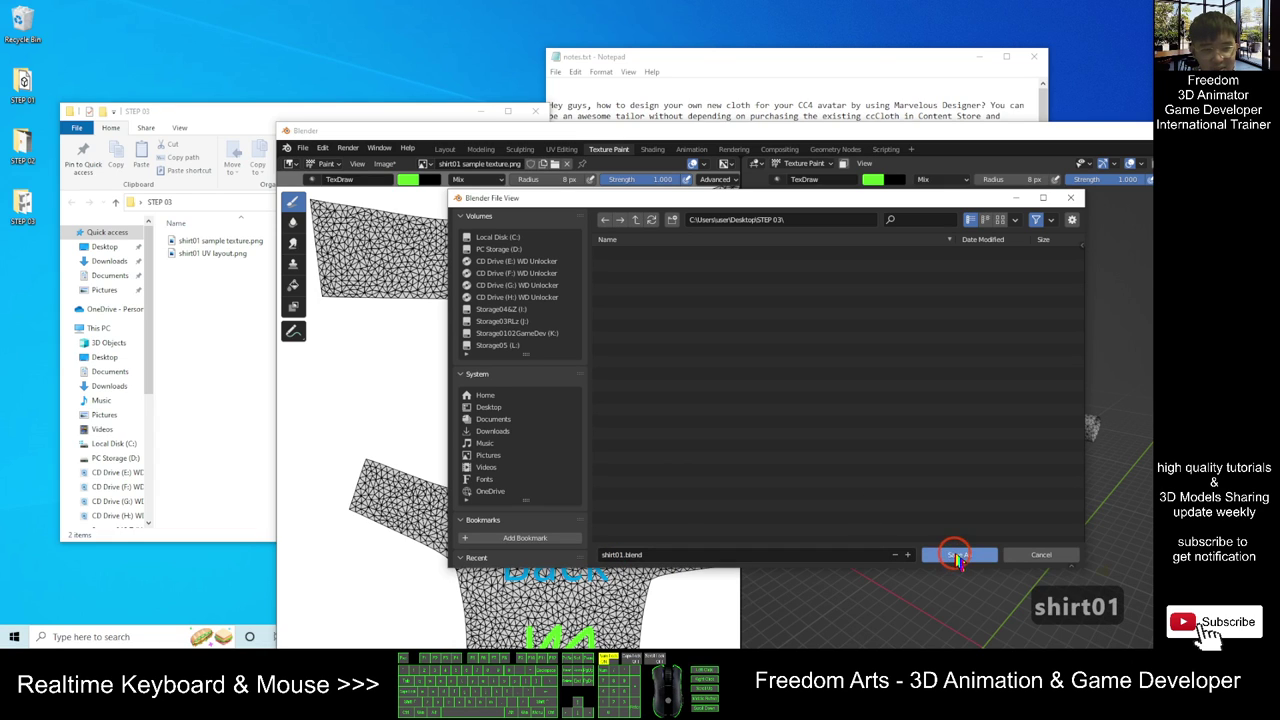
# Check the STEP 03 folder for shirt01.blend, highlight the FBX export line in notes.txt, and return to Blender.
pyautogui.click(206, 267)
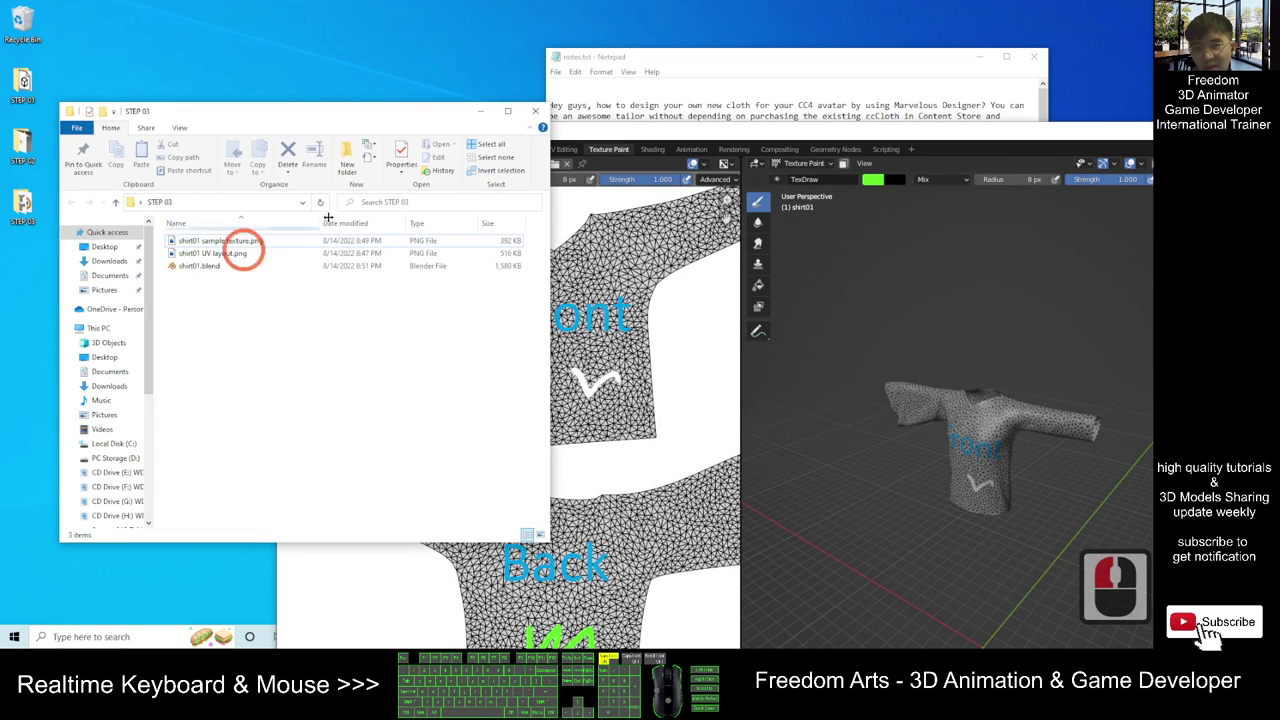
pyautogui.click(826, 82)
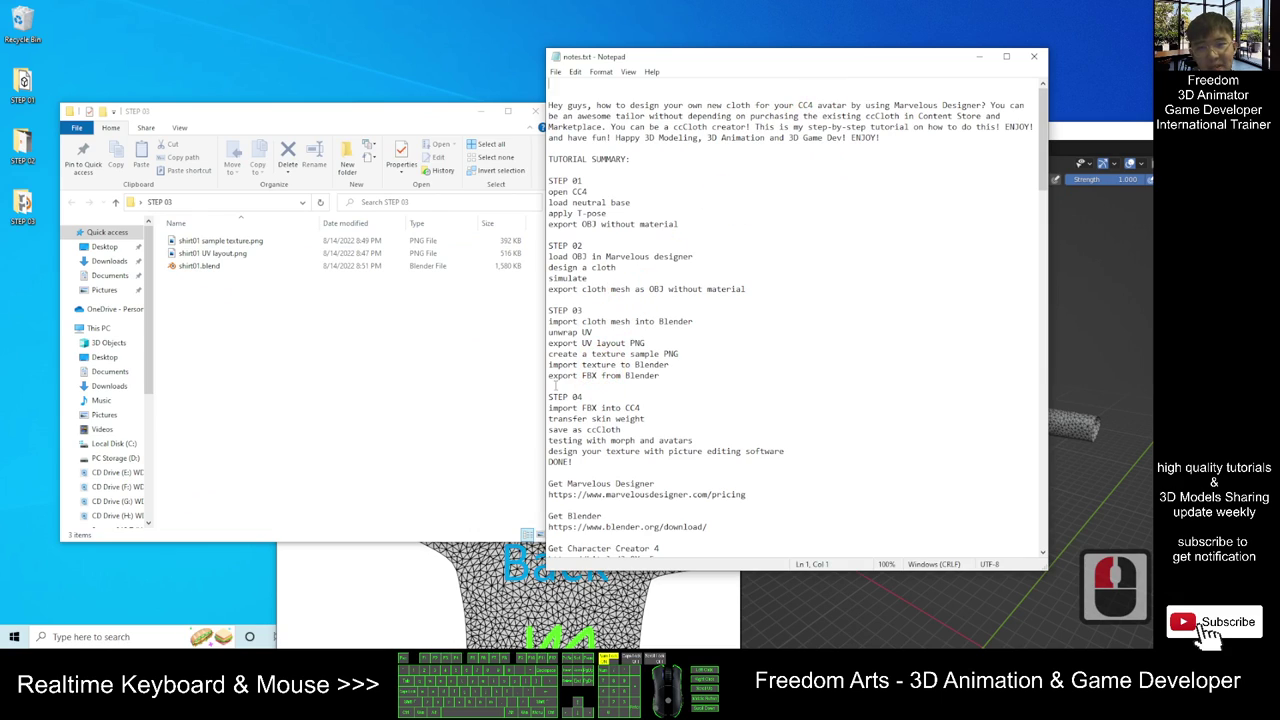
pyautogui.moveTo(551, 375); pyautogui.dragTo(622, 375)
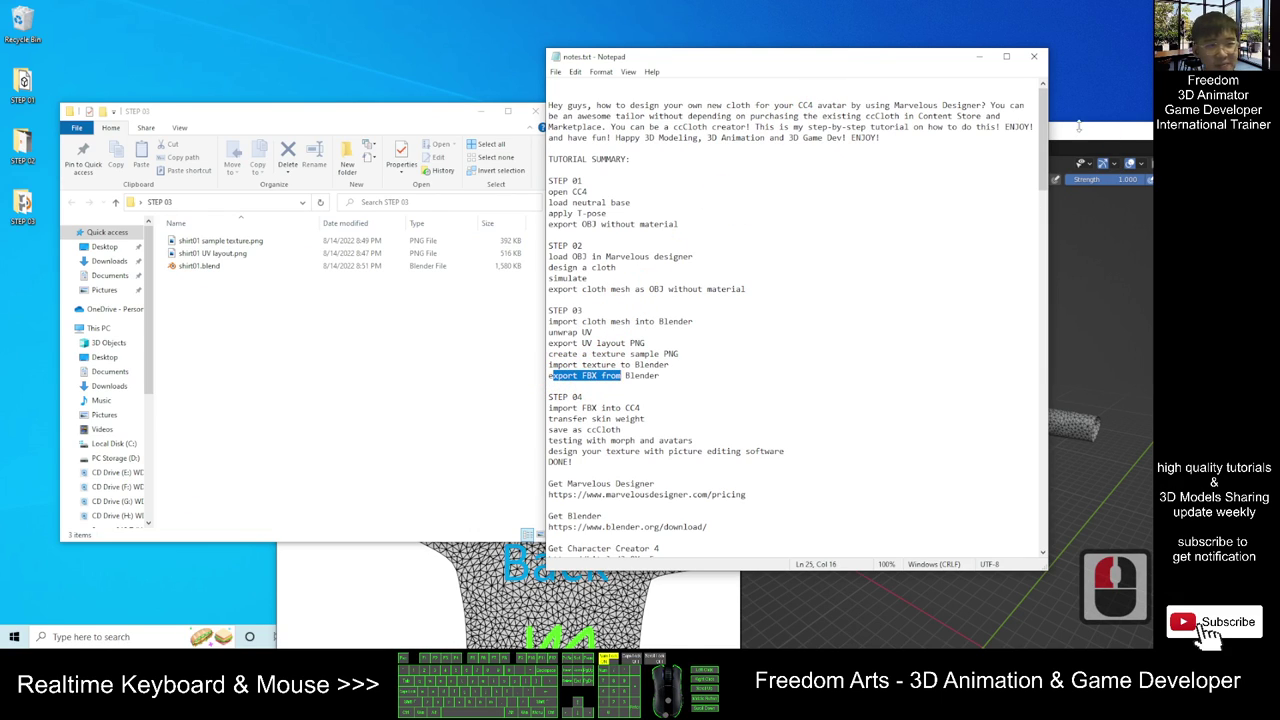
pyautogui.click(1079, 127)
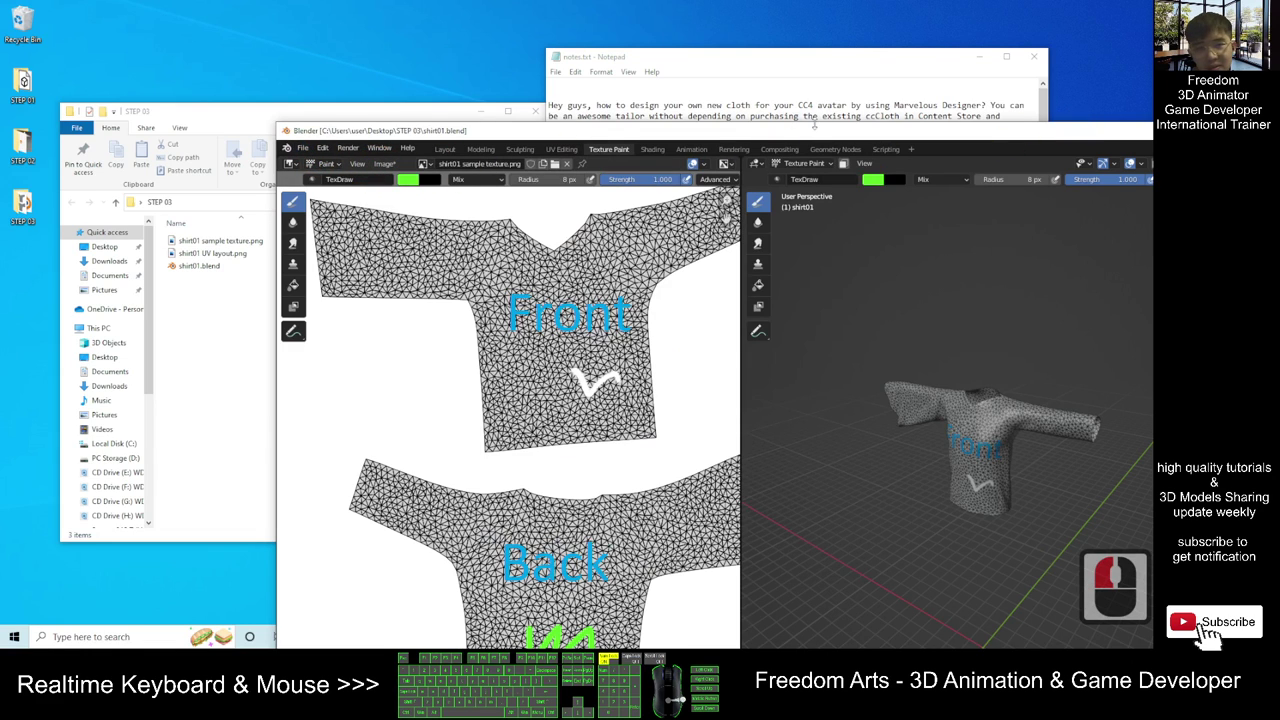
# Restore the Blender window, start an FBX export of the project, and move the export dialog clear of its edges.
pyautogui.doubleClick(818, 134)
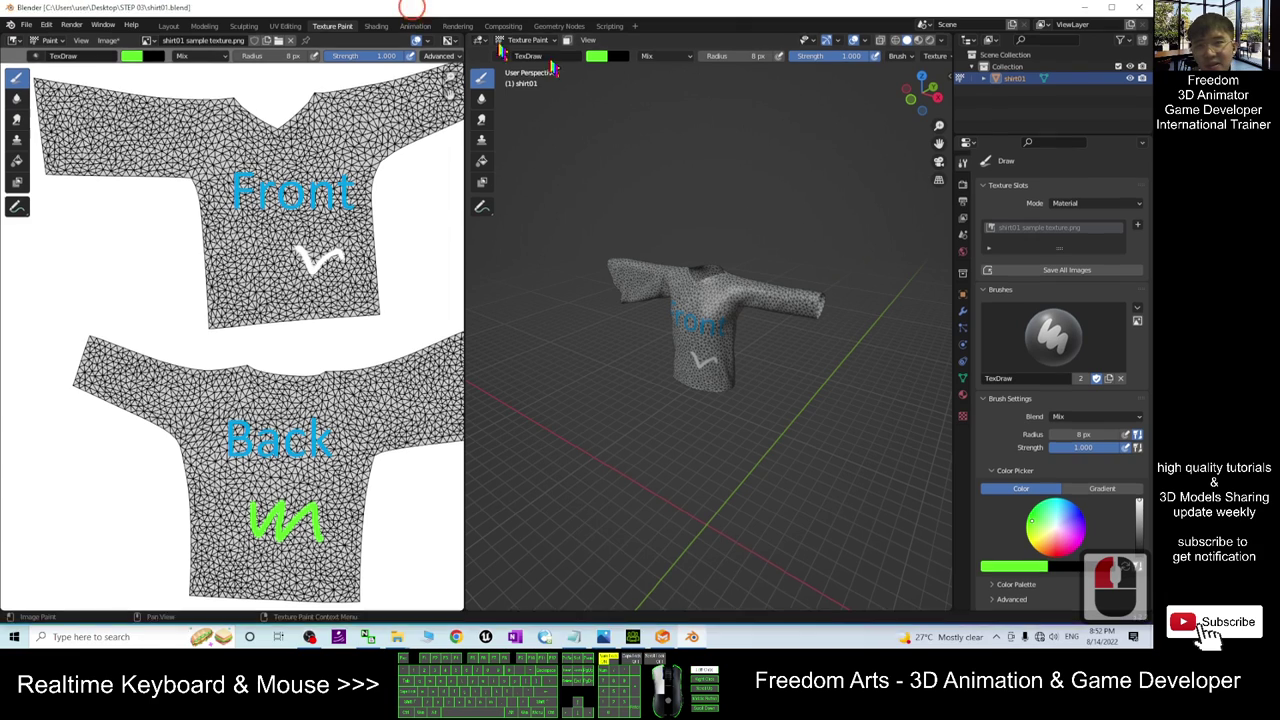
pyautogui.moveTo(414, 9); pyautogui.dragTo(846, 77)
pyautogui.click(464, 100)
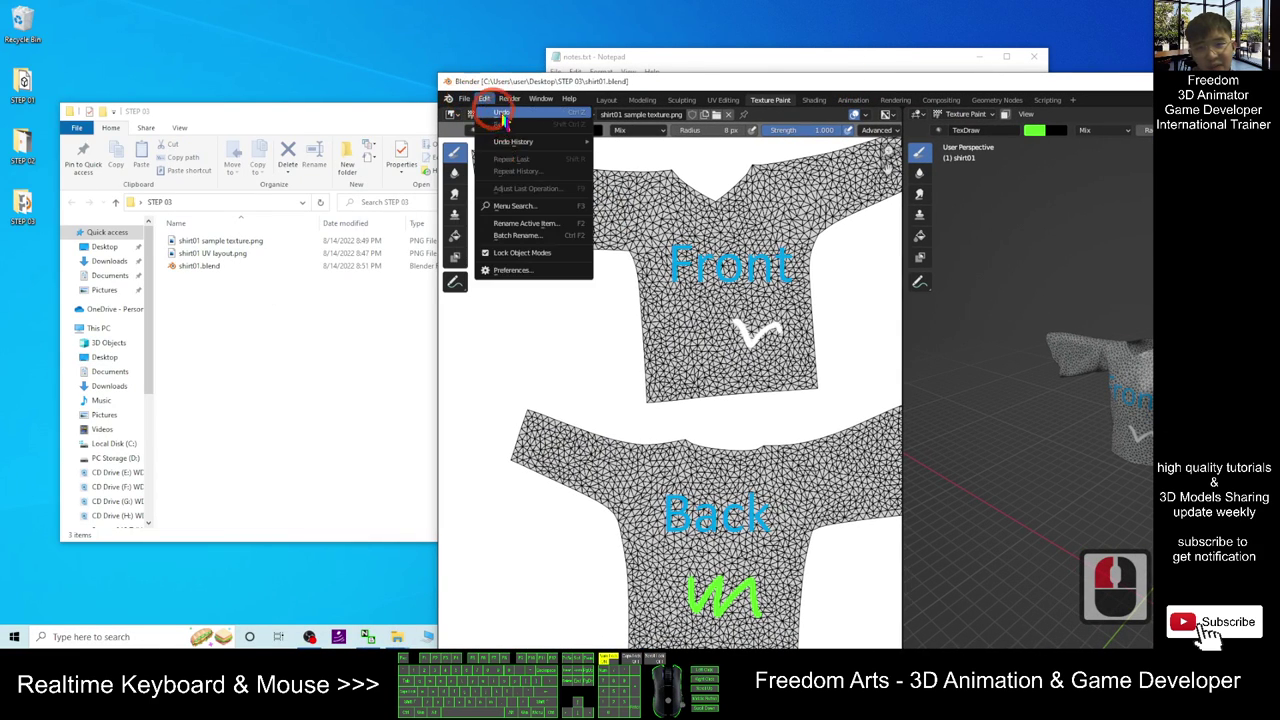
pyautogui.click(464, 100)
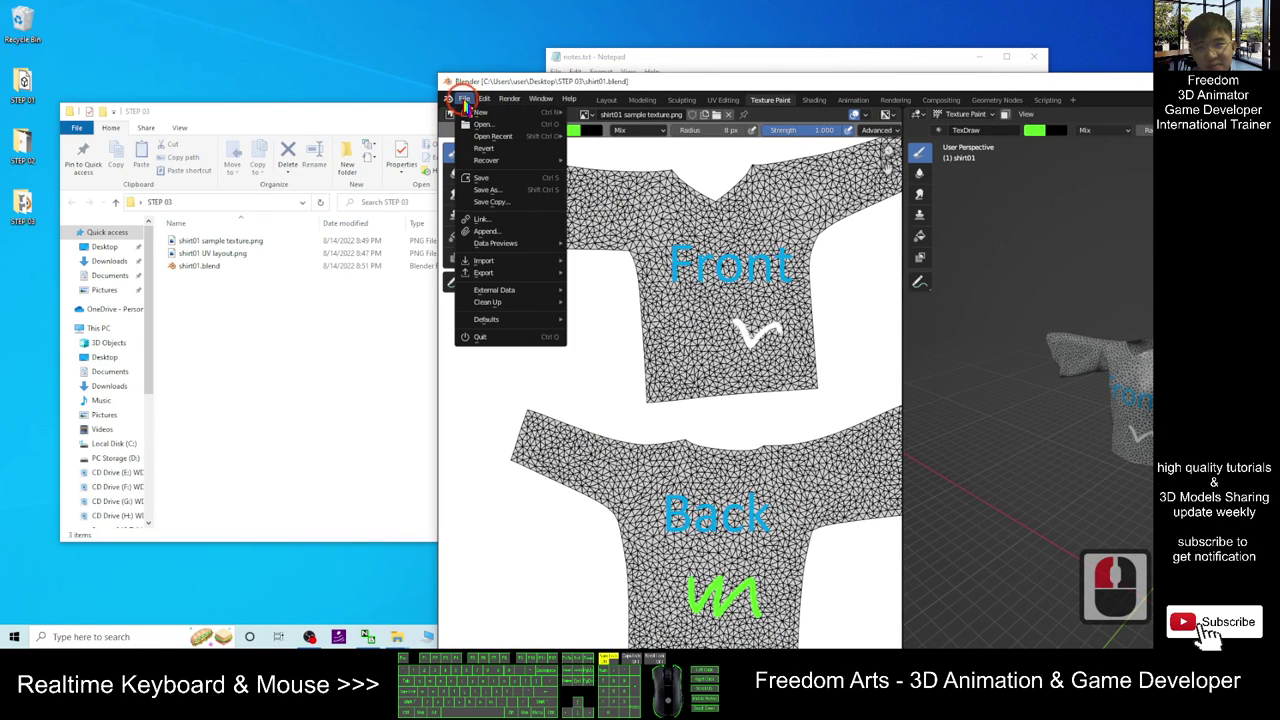
pyautogui.click(500, 272)
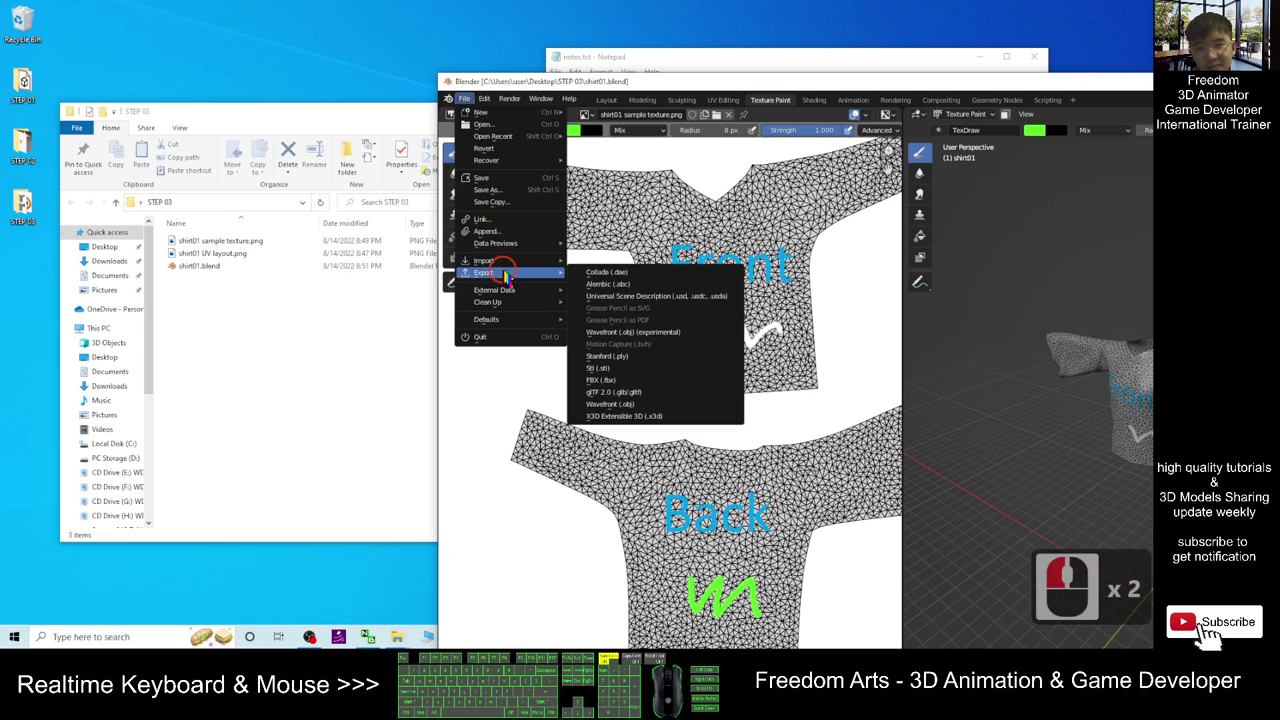
pyautogui.click(617, 381)
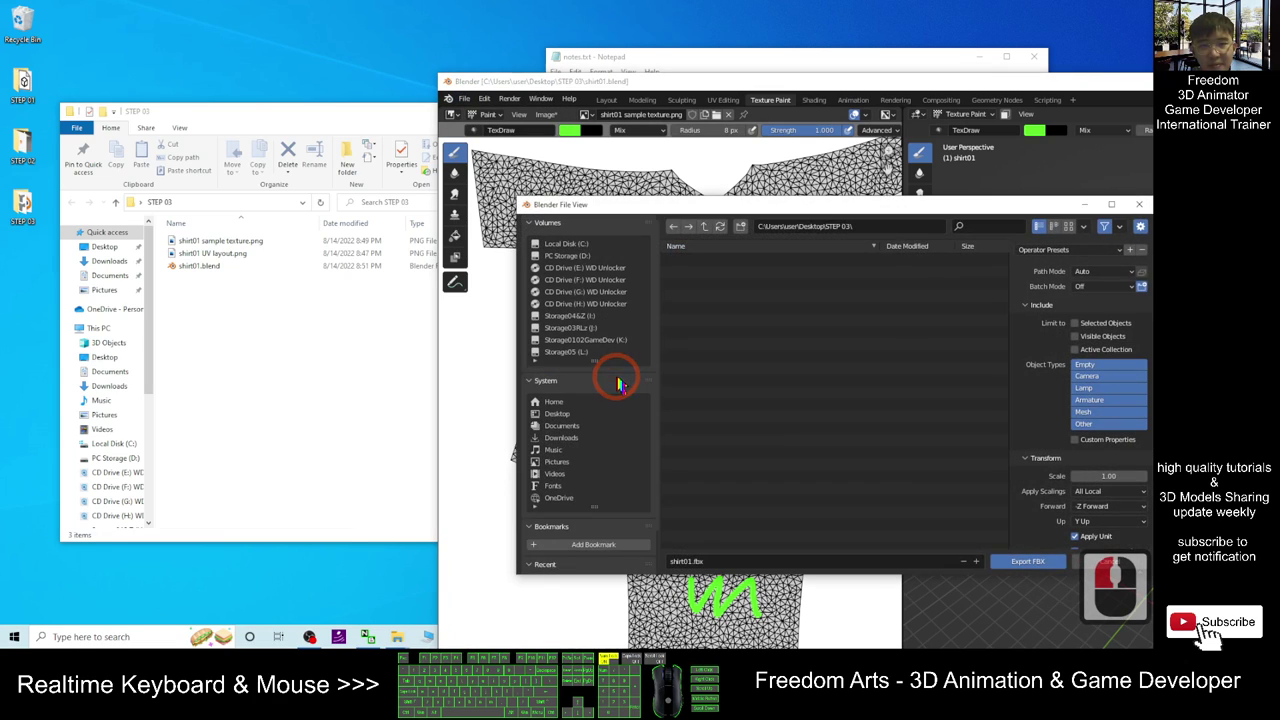
pyautogui.moveTo(754, 206); pyautogui.dragTo(483, 185)
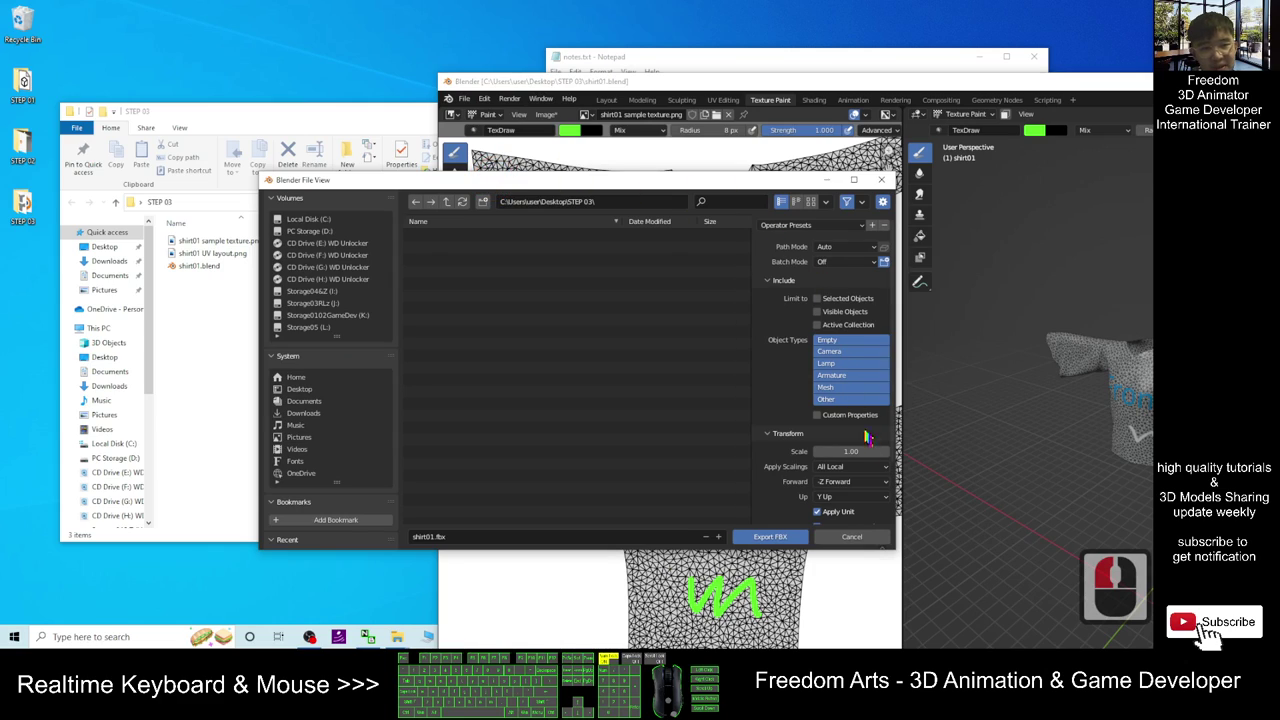
# Export shirt01.fbx to the STEP 03 folder with path mode Copy, embedded textures and a scale of 0.01.
pyautogui.click(838, 256)
pyautogui.click(841, 270)
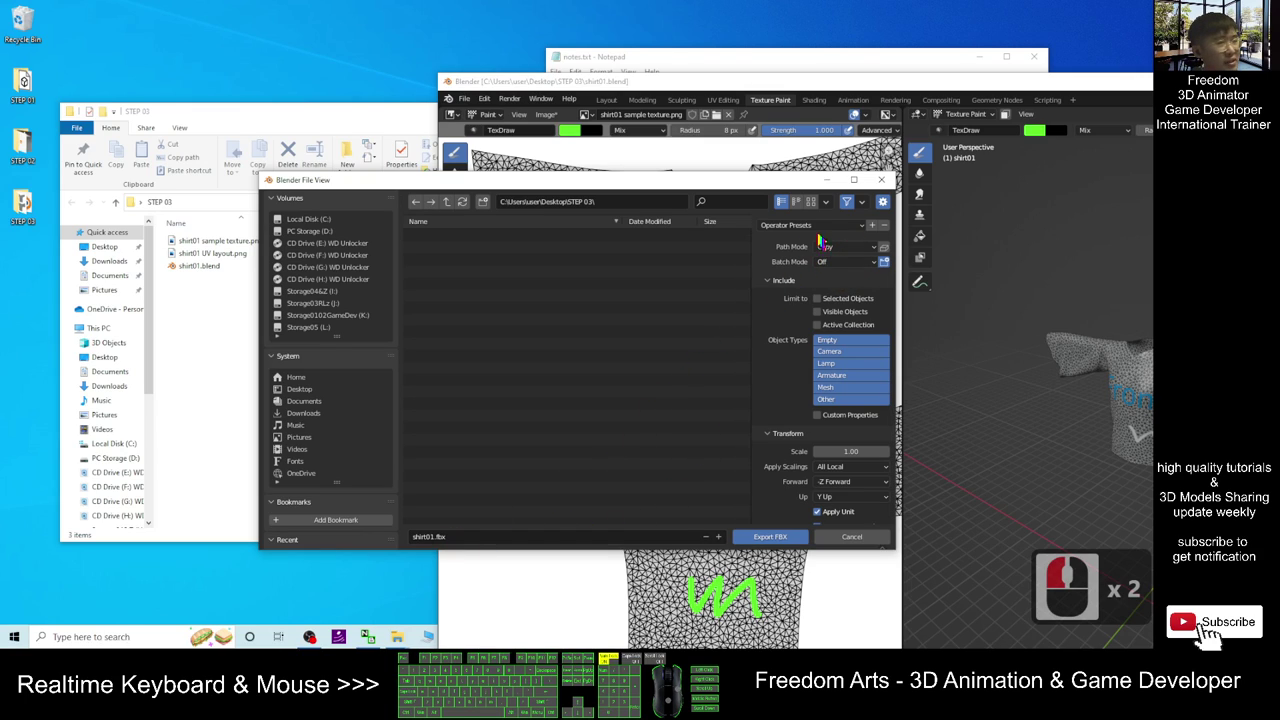
pyautogui.click(884, 246)
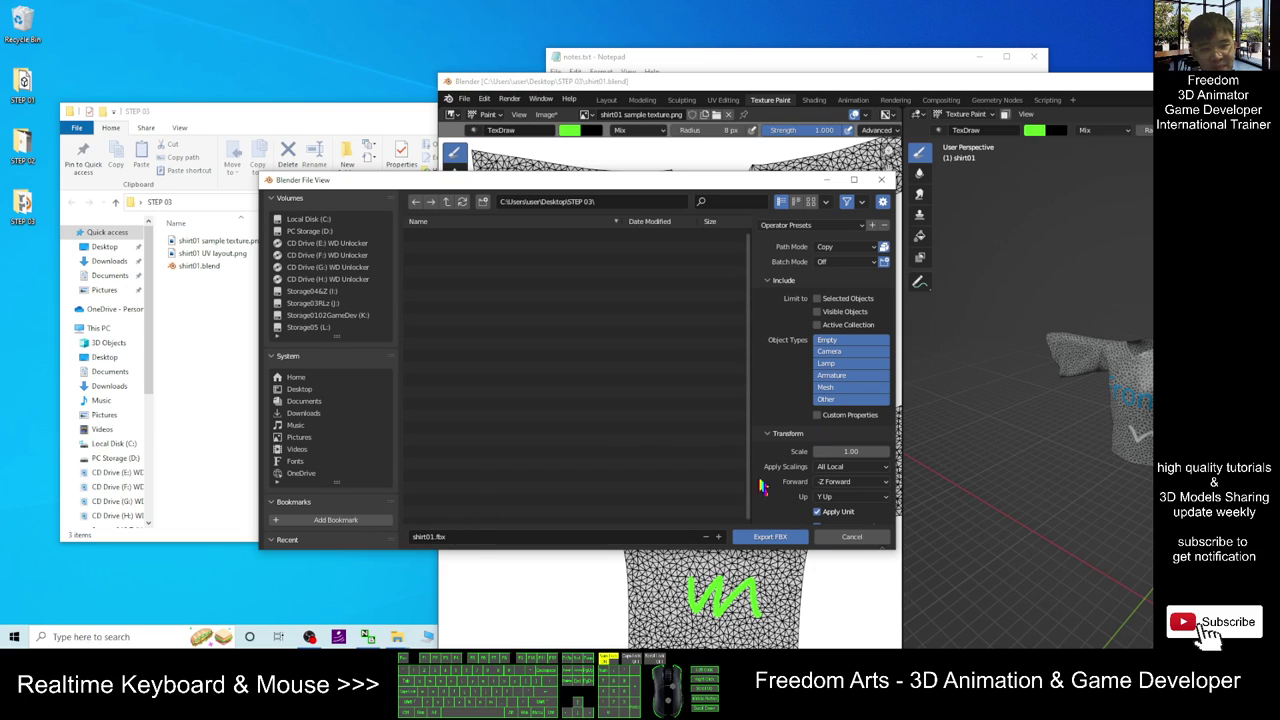
pyautogui.click(838, 452)
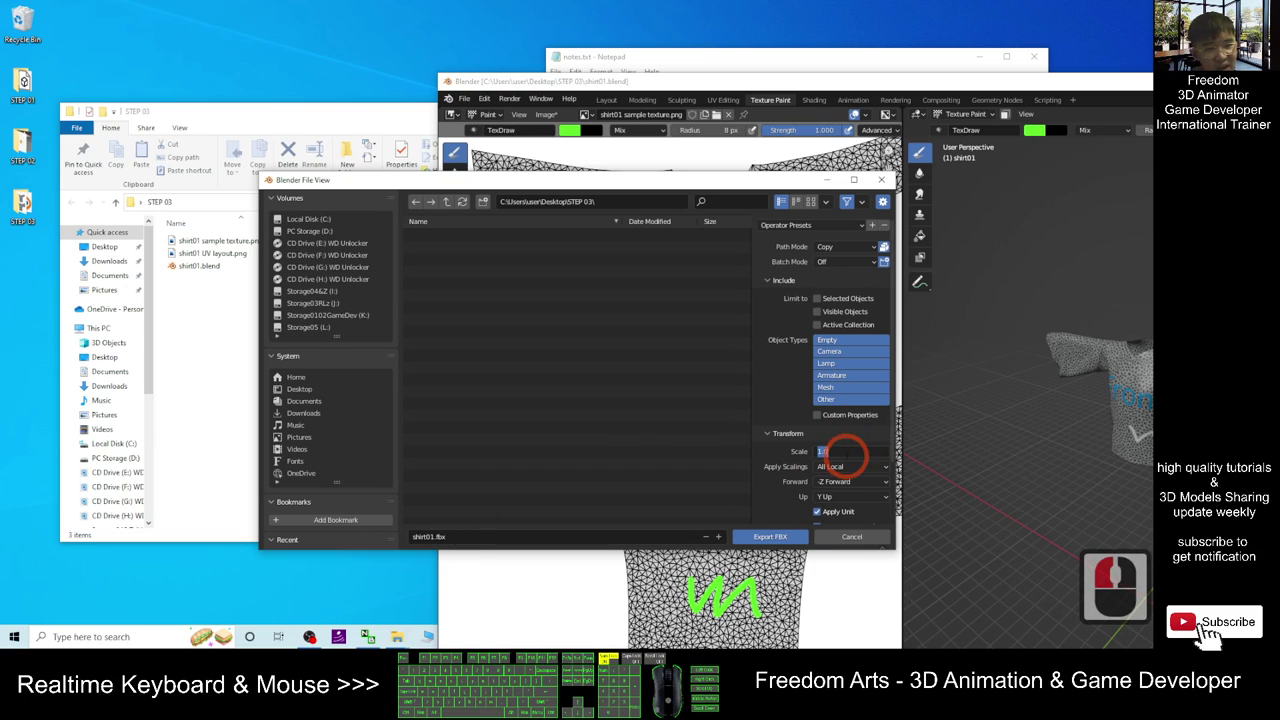
pyautogui.write('0.01')
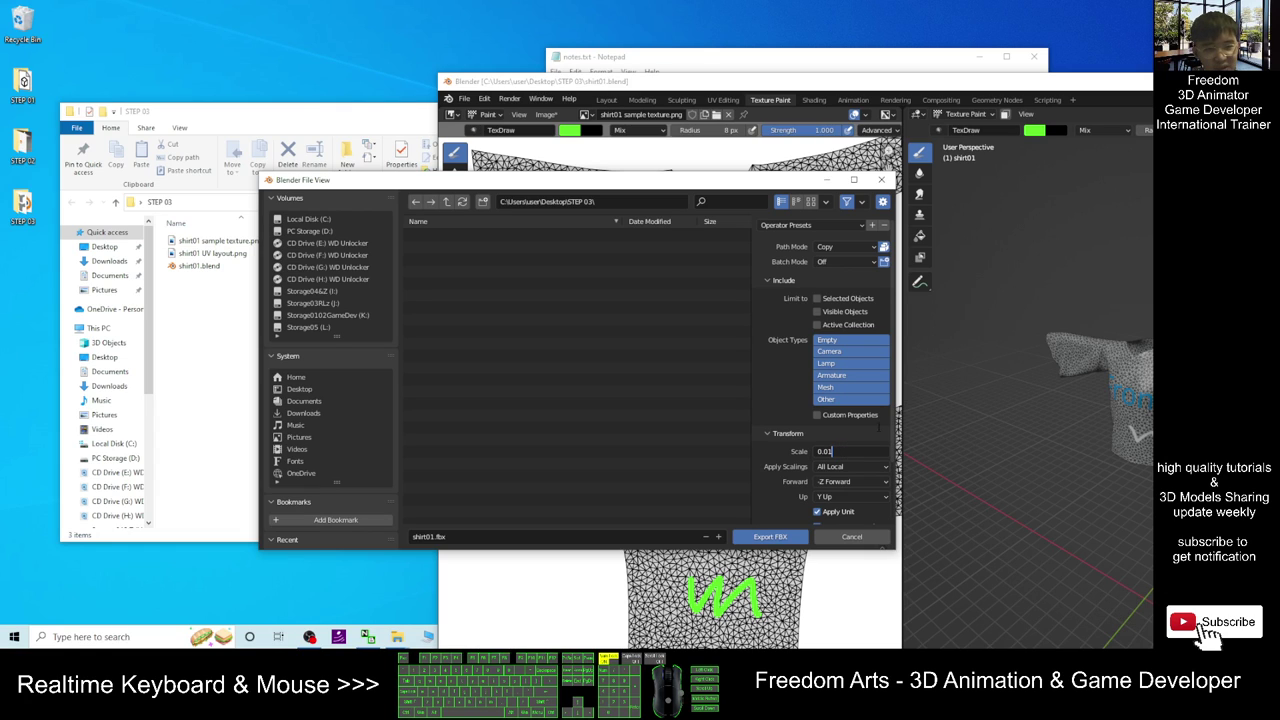
pyautogui.click(766, 541)
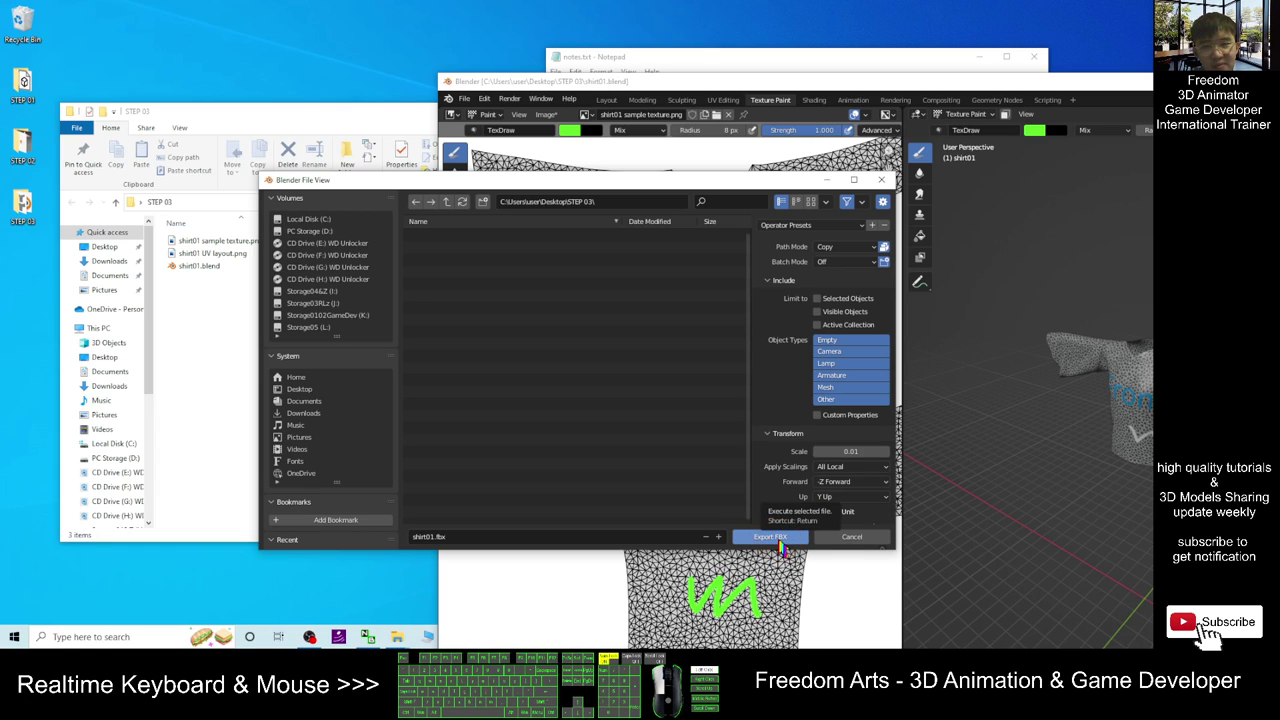
pyautogui.click(778, 537)
# Open shirt01.fbx from the STEP 03 folder in 3D Viewer, inspect the textured shirt from the front, and close the viewer.
pyautogui.click(336, 400)
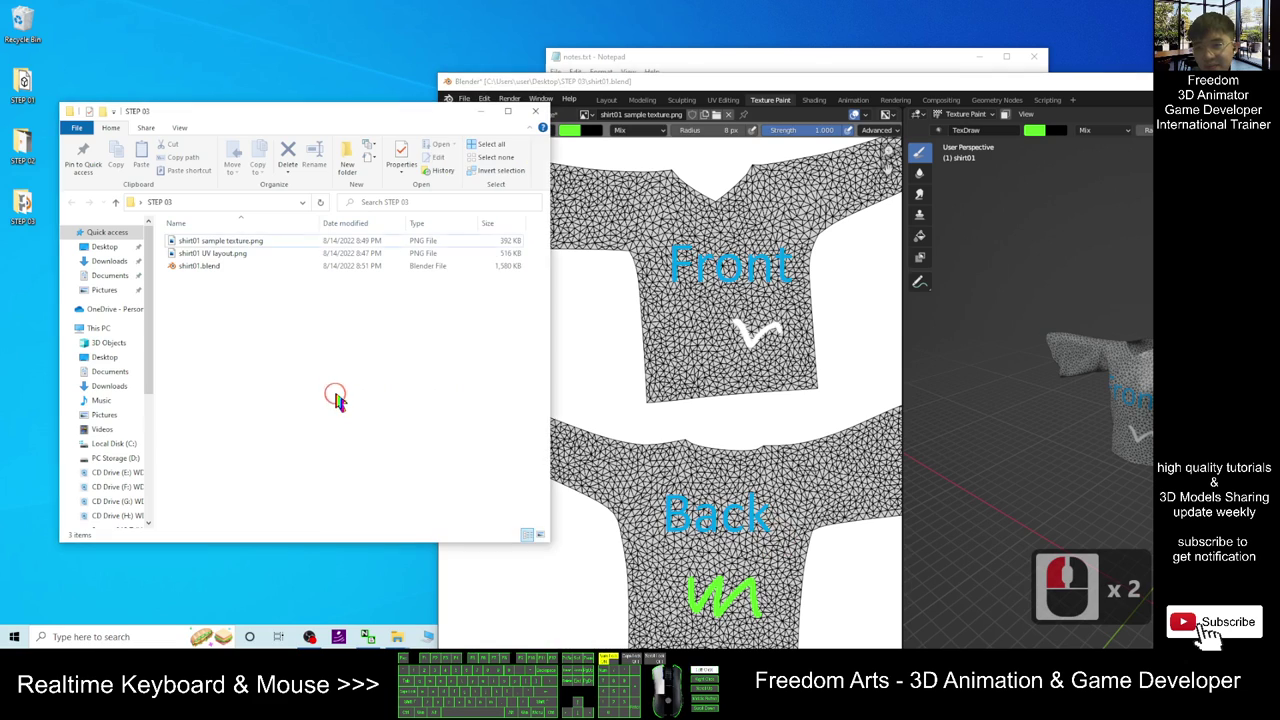
pyautogui.doubleClick(190, 282)
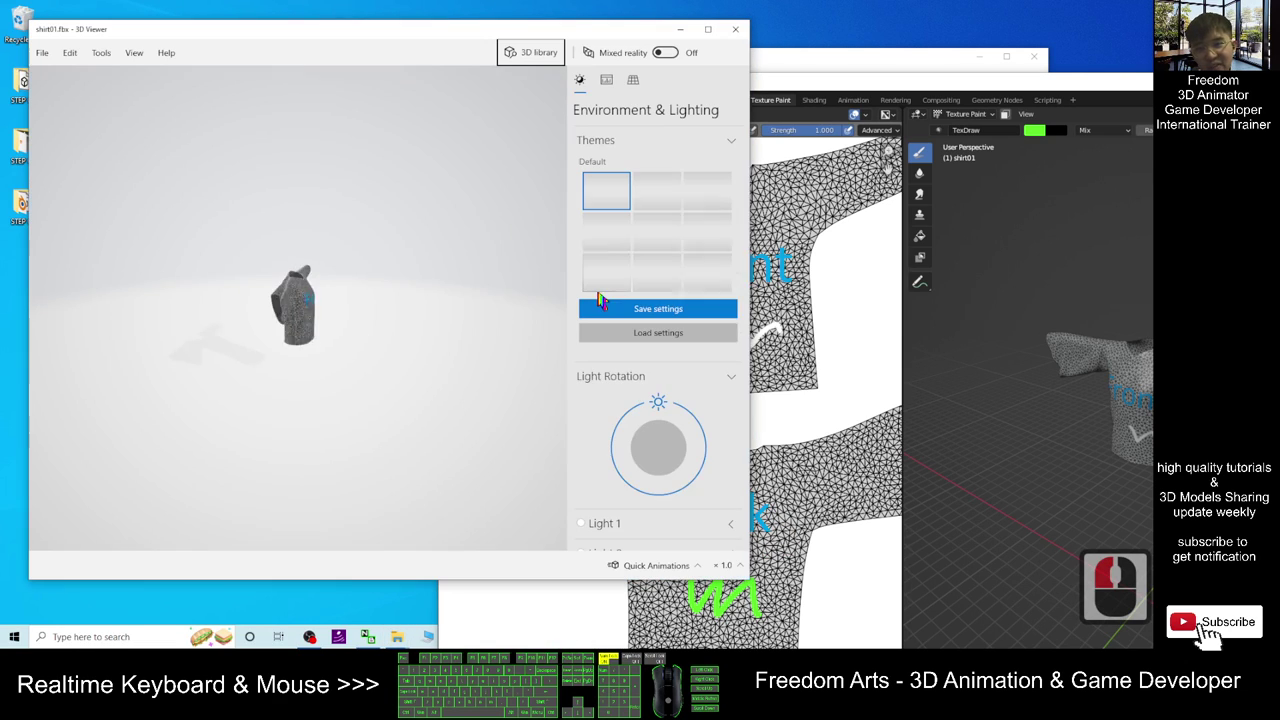
pyautogui.moveTo(372, 322); pyautogui.dragTo(382, 253)
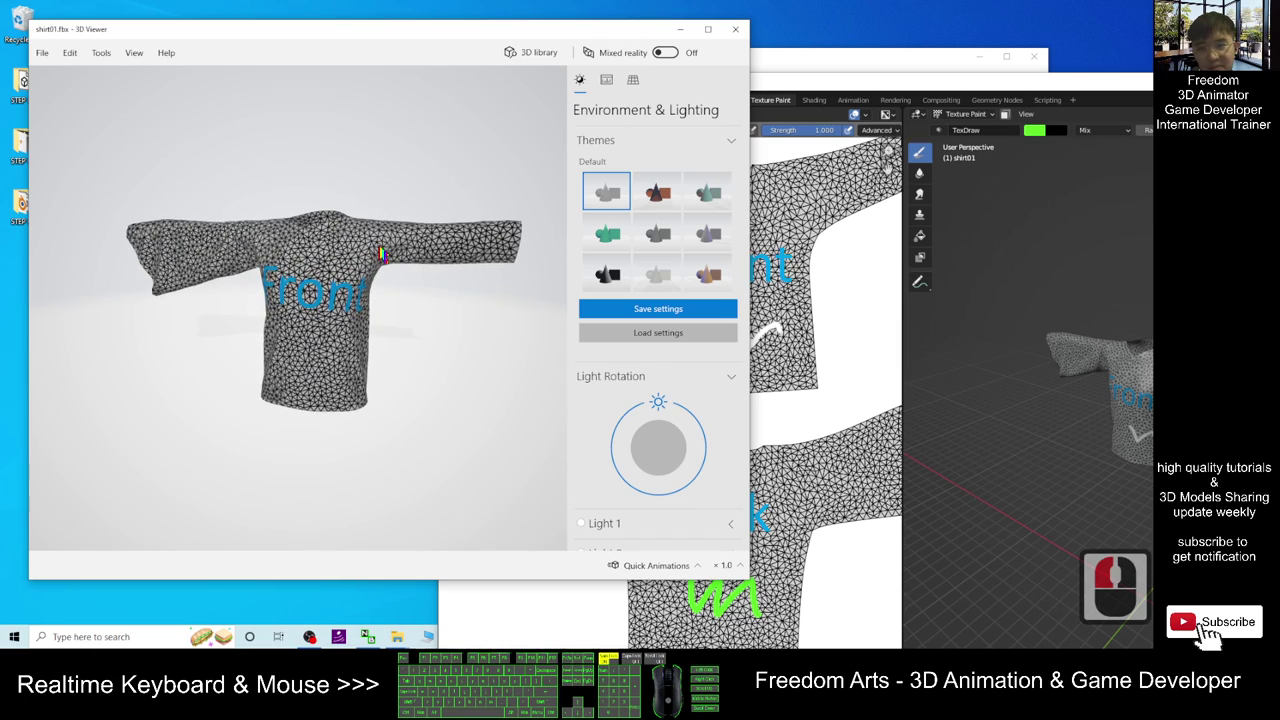
pyautogui.click(736, 26)
# Return to Blender in a maximized window and save the painted changes to shirt01 sample texture.png.
pyautogui.moveTo(866, 72); pyautogui.dragTo(727, 78)
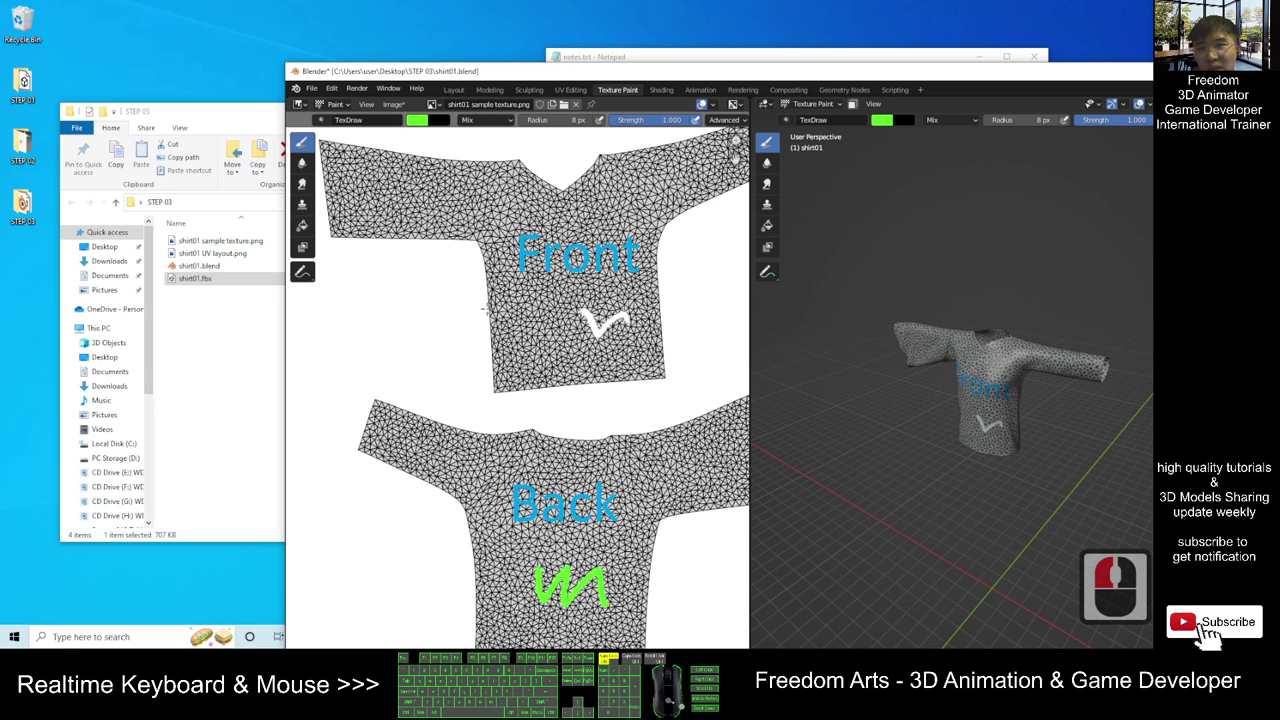
pyautogui.doubleClick(767, 77)
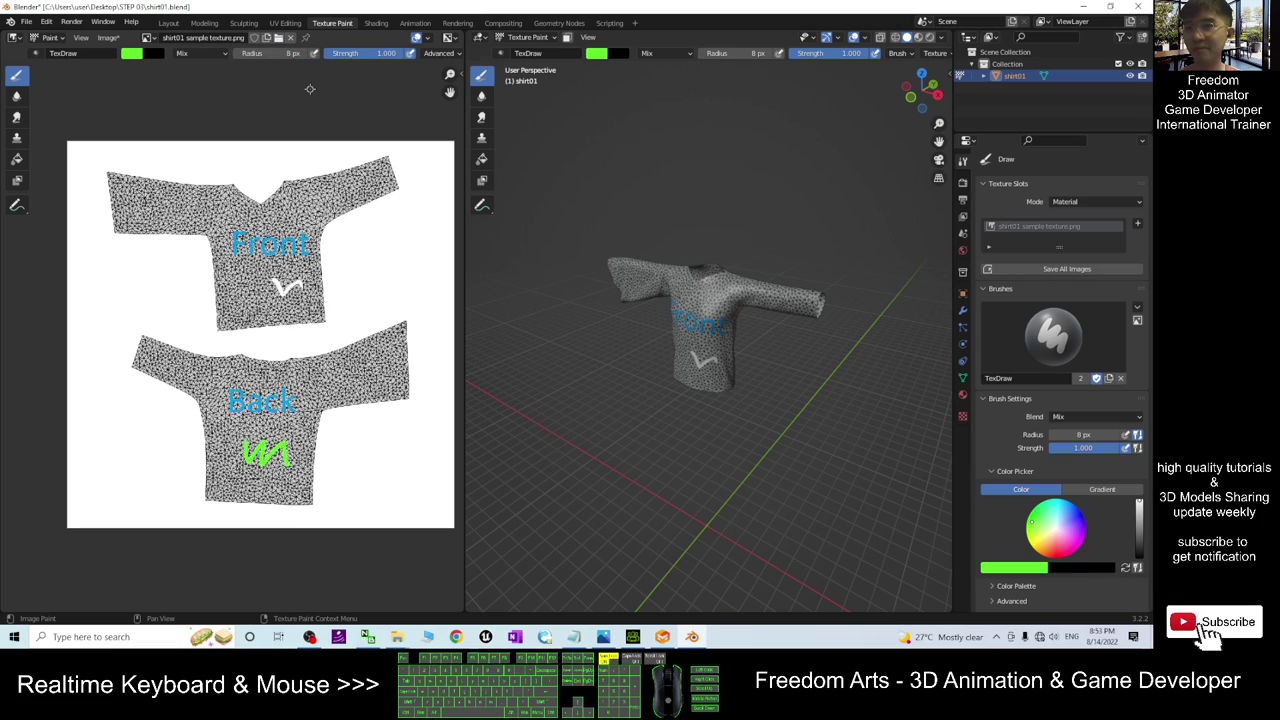
pyautogui.click(110, 38)
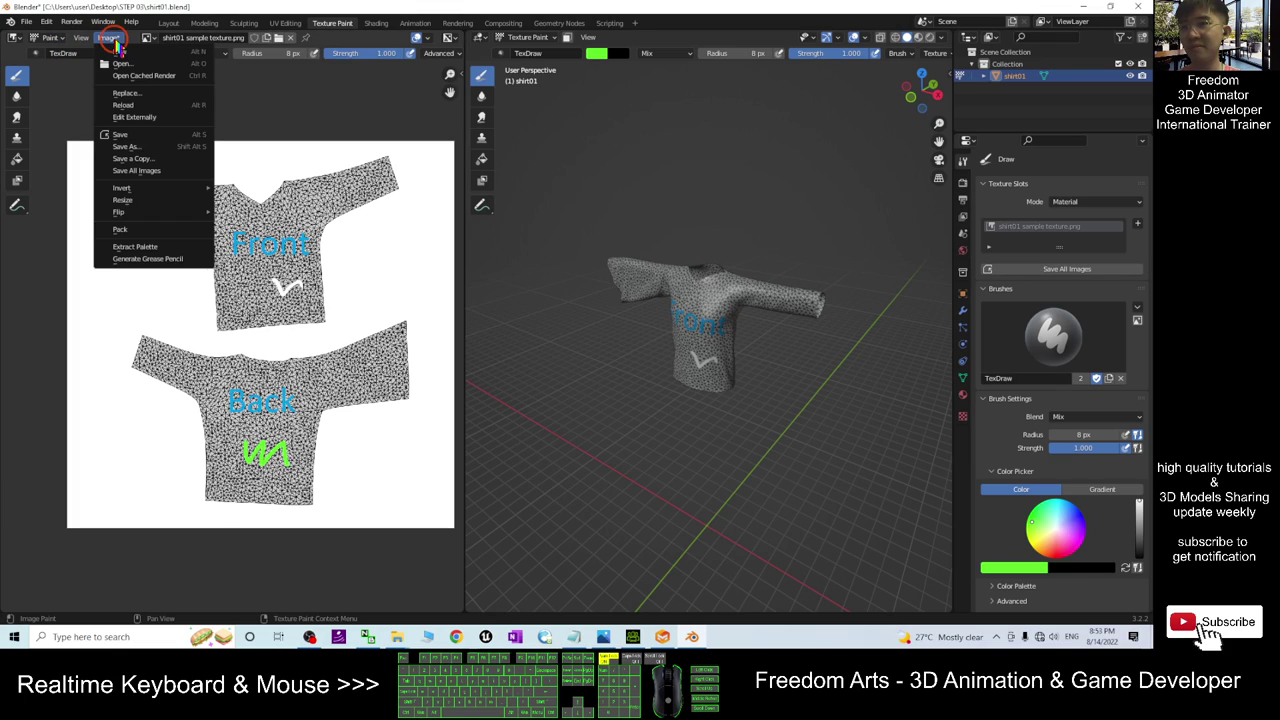
pyautogui.click(132, 134)
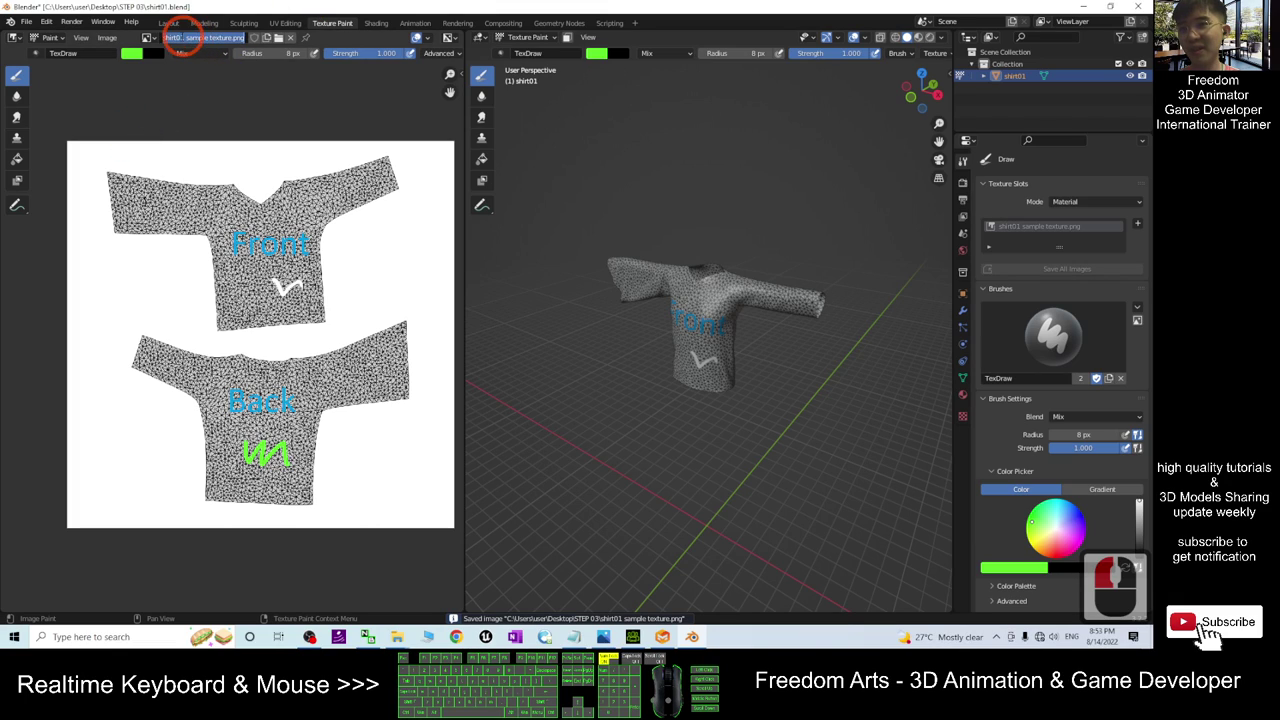
pyautogui.click(147, 37)
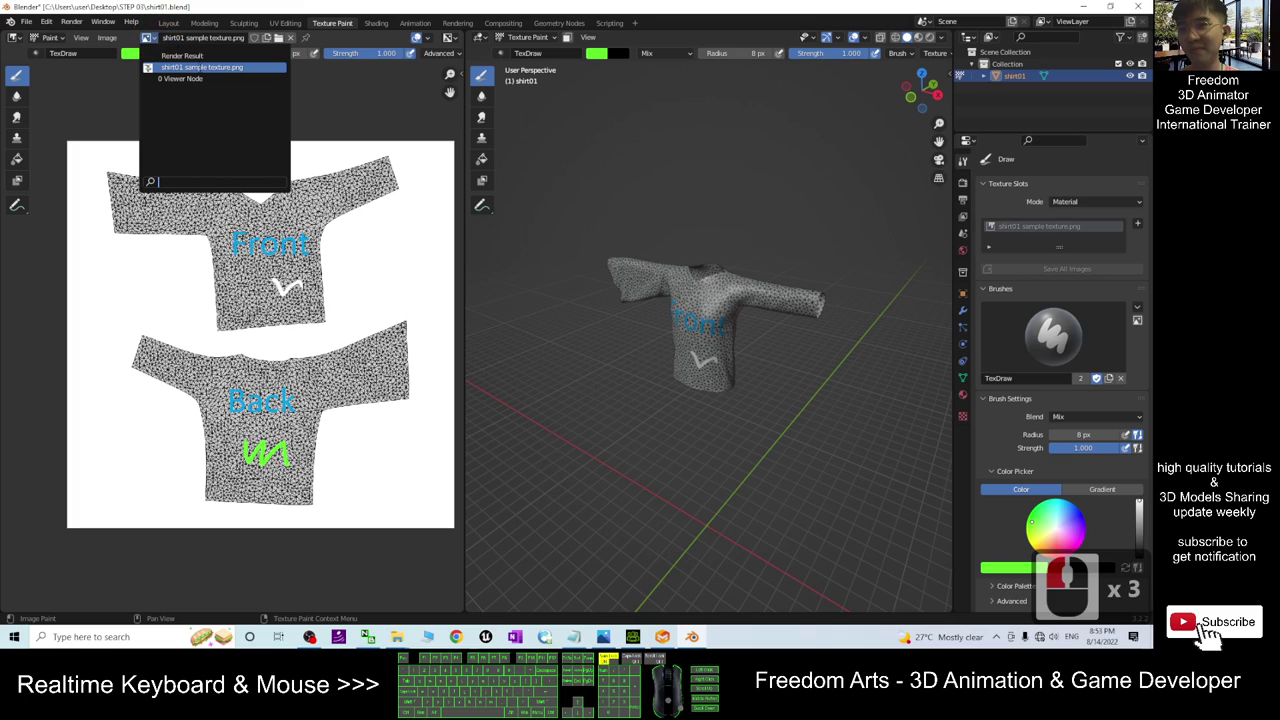
pyautogui.click(250, 8)
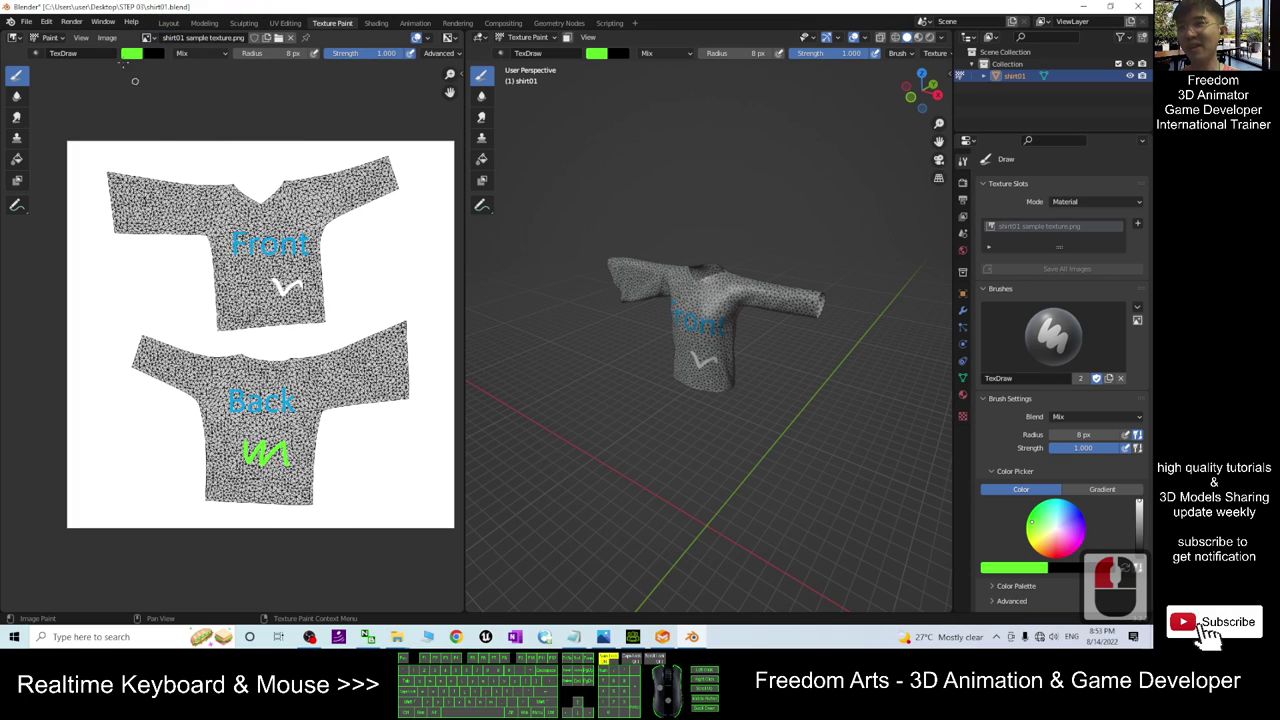
# Save the painted texture under the new name shirt01 sample texture 02.png in the STEP 03 folder.
pyautogui.click(107, 37)
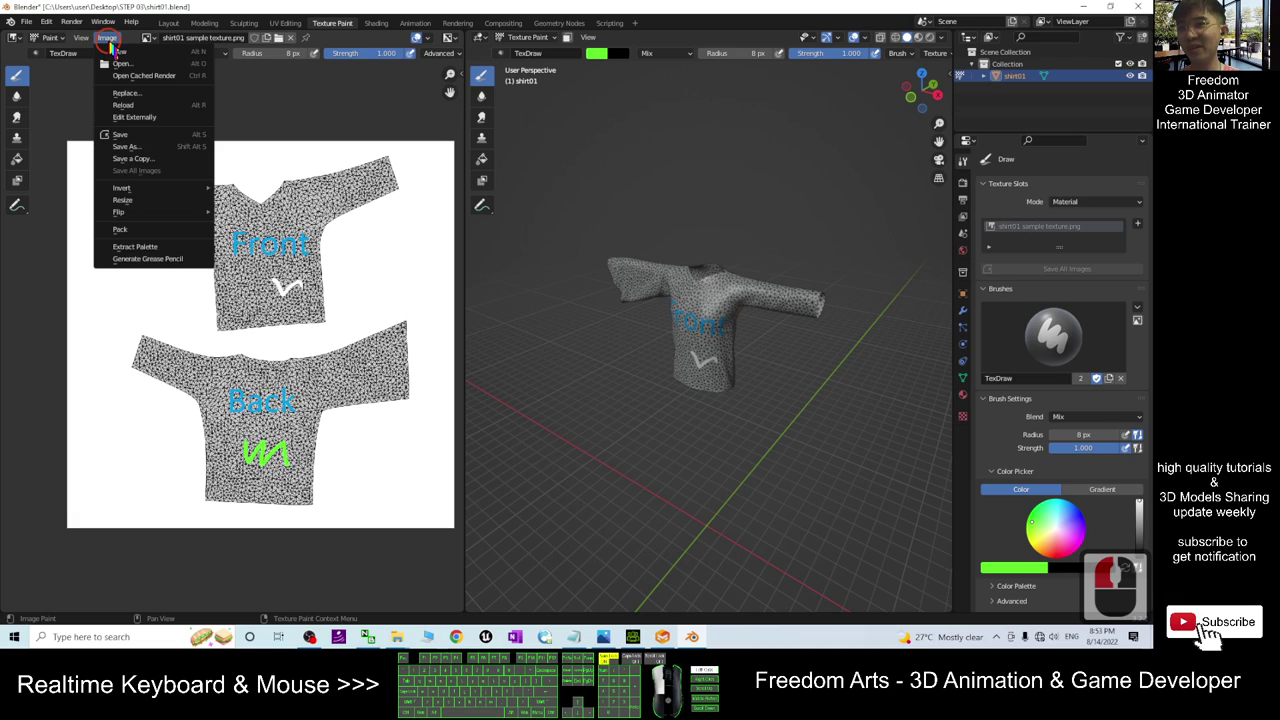
pyautogui.click(168, 148)
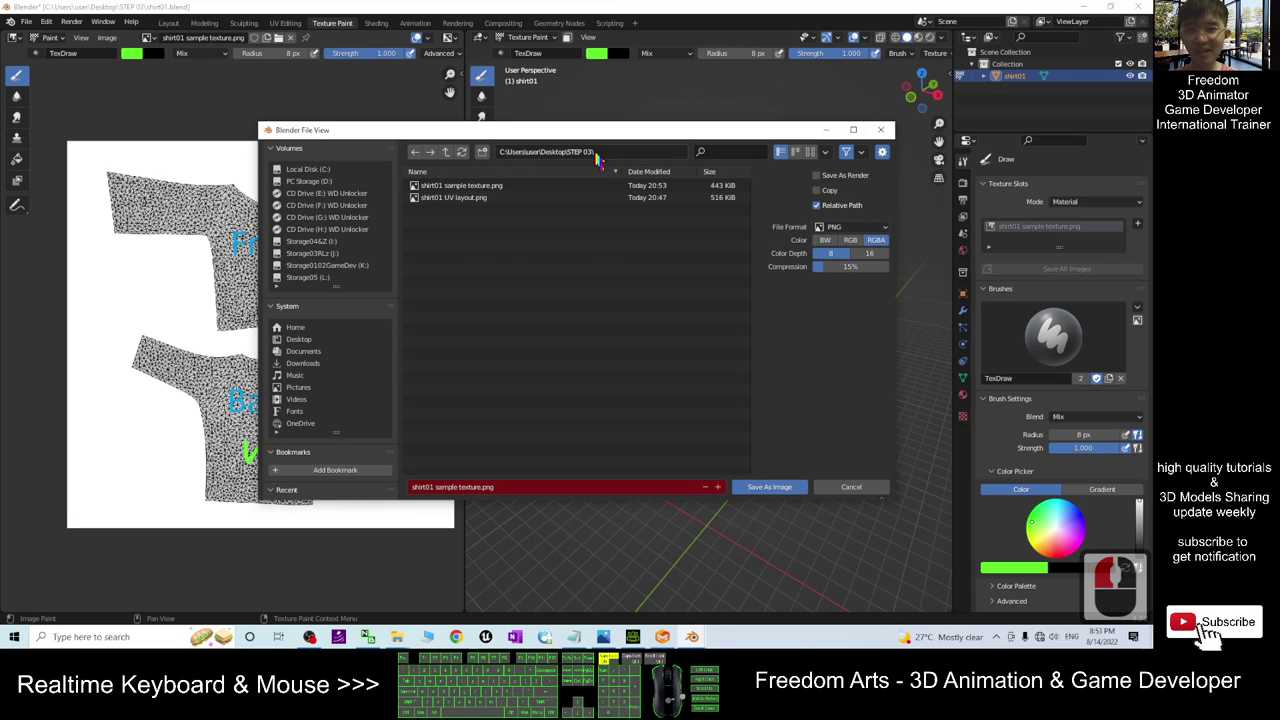
pyautogui.click(462, 488)
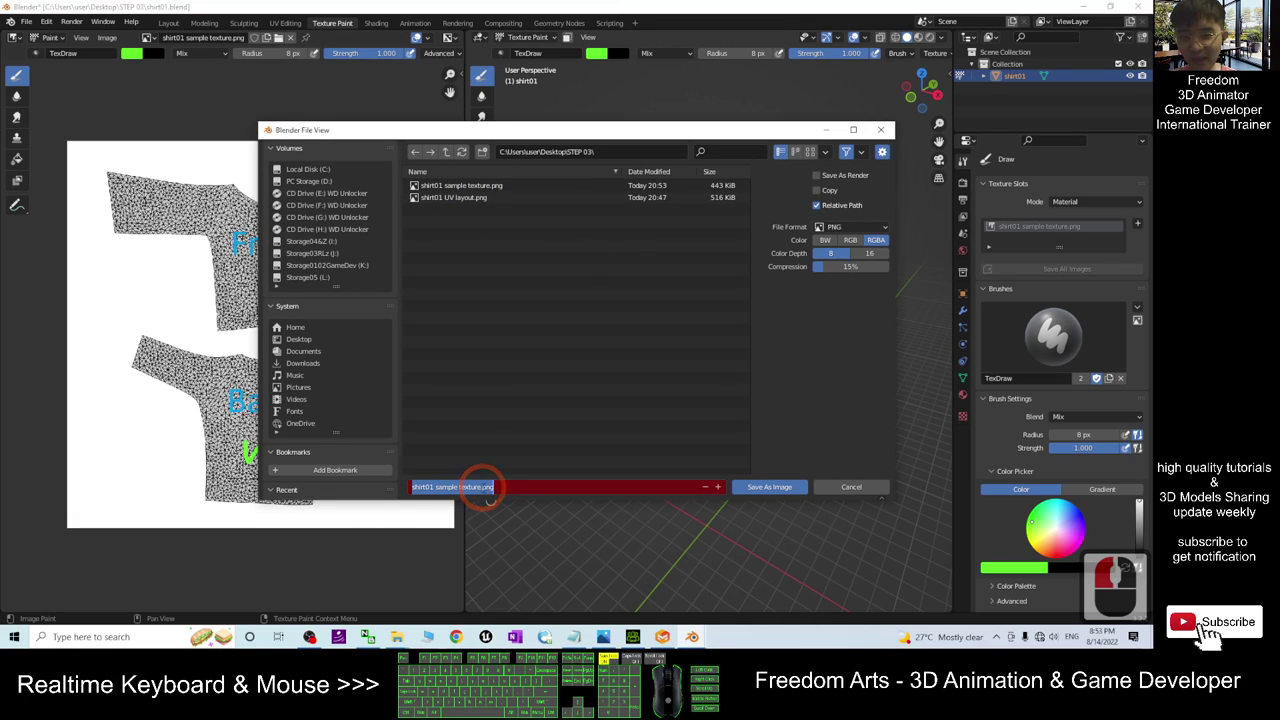
pyautogui.click(482, 487)
pyautogui.write('02')
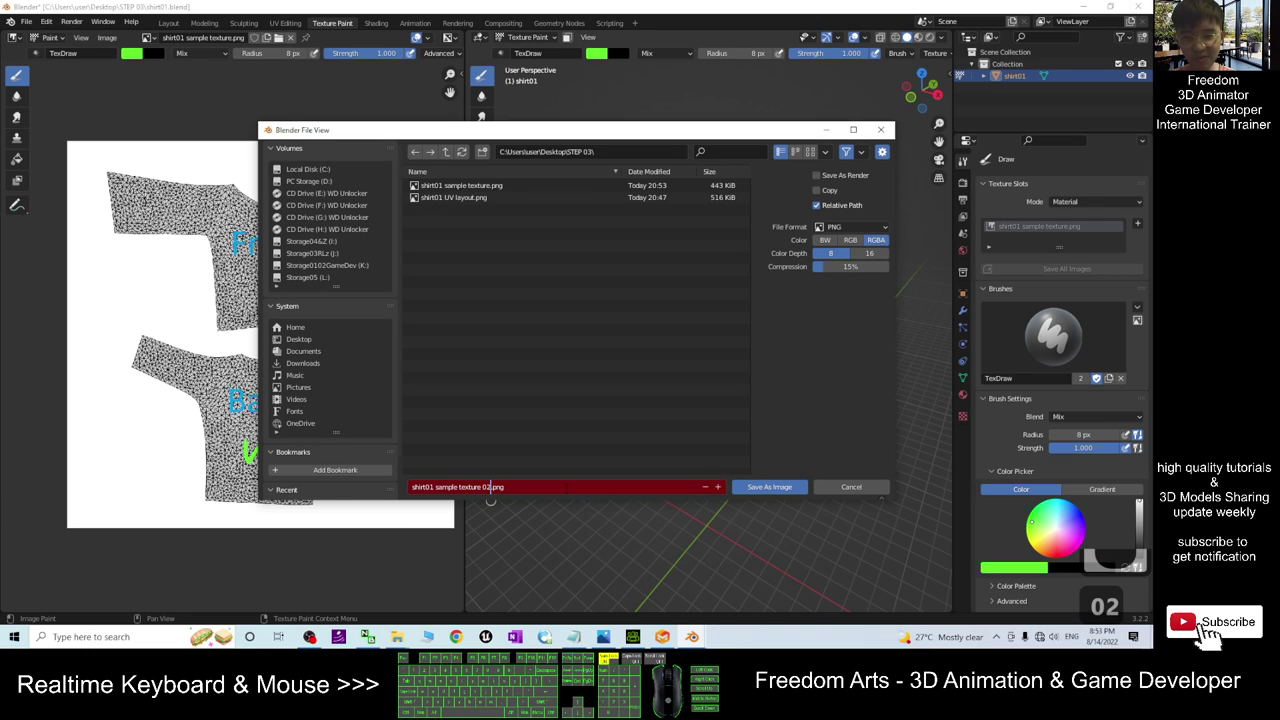
pyautogui.doubleClick(769, 487)
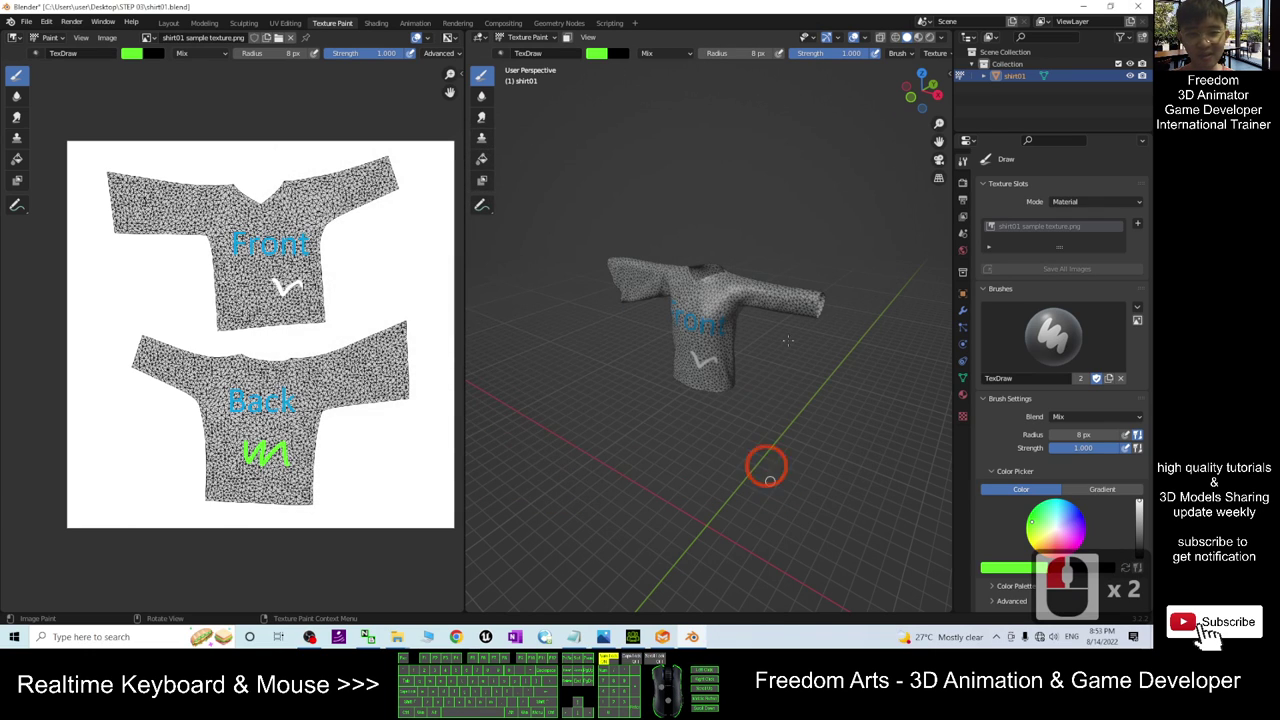
# Minimize Blender and compare shirt01 sample texture 02.png with shirt01 sample texture.png from the STEP 03 folder in the image viewer.
pyautogui.click(1083, 7)
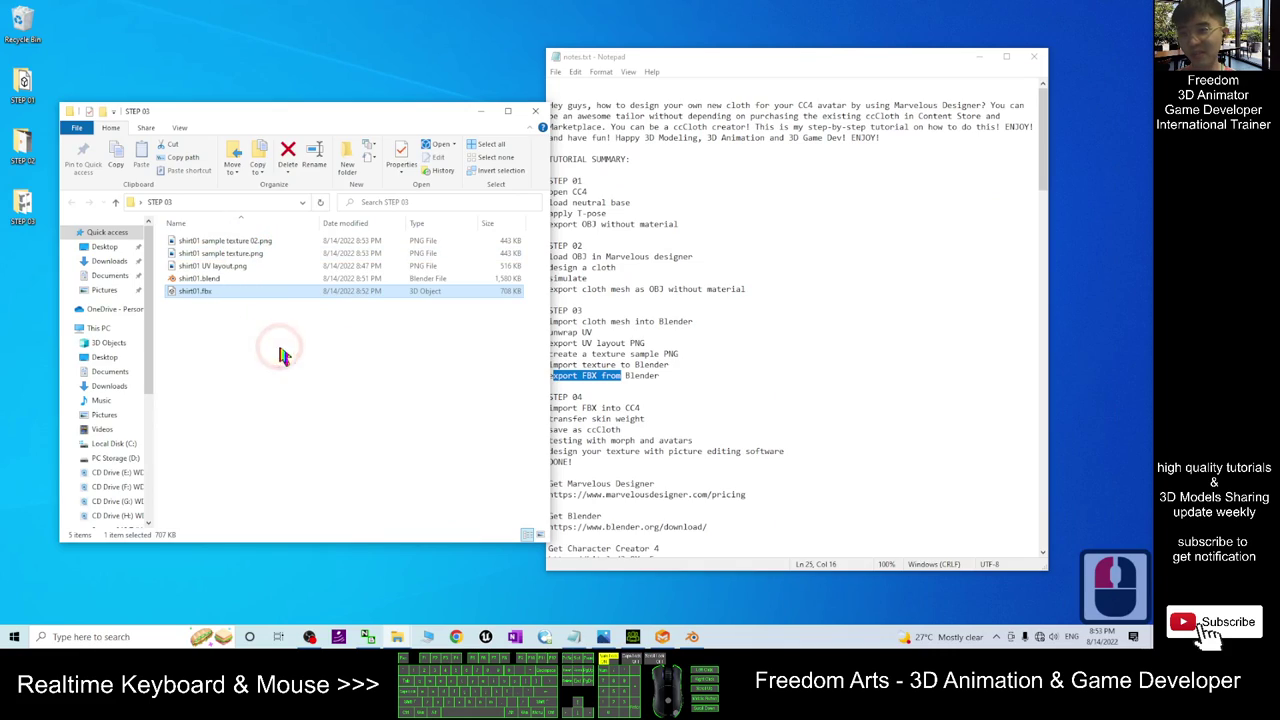
pyautogui.doubleClick(257, 244)
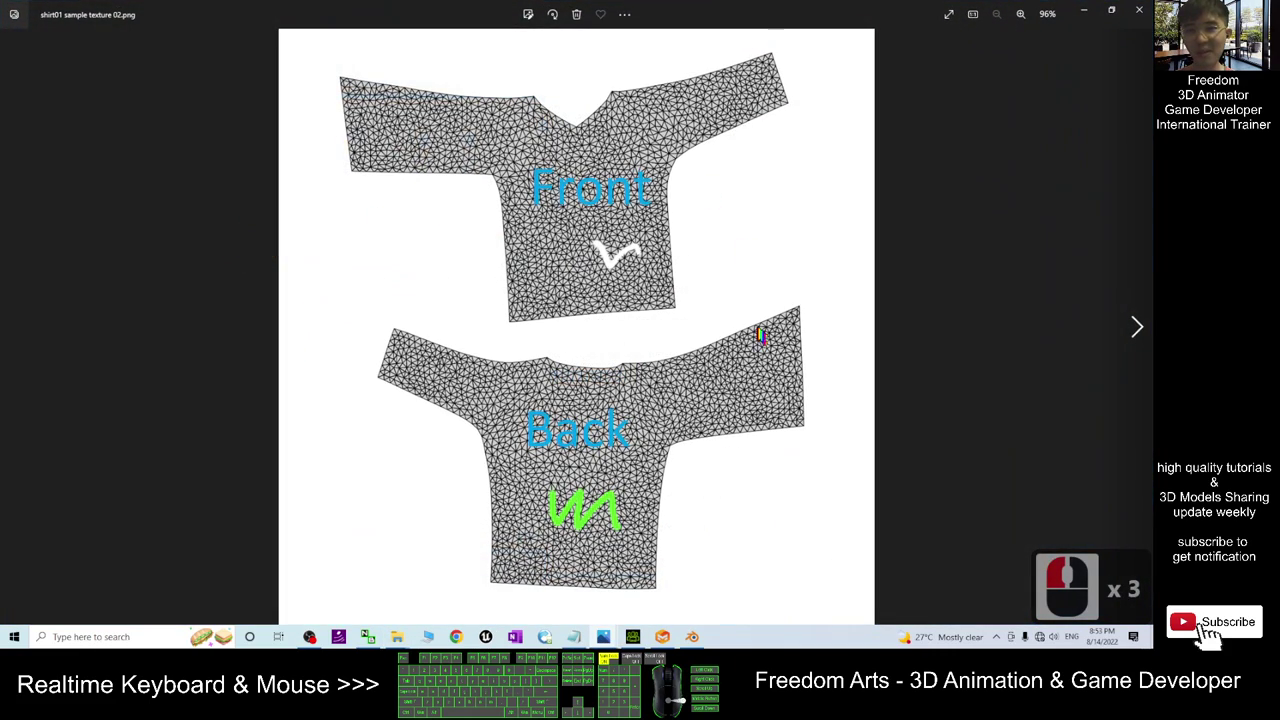
pyautogui.click(1139, 9)
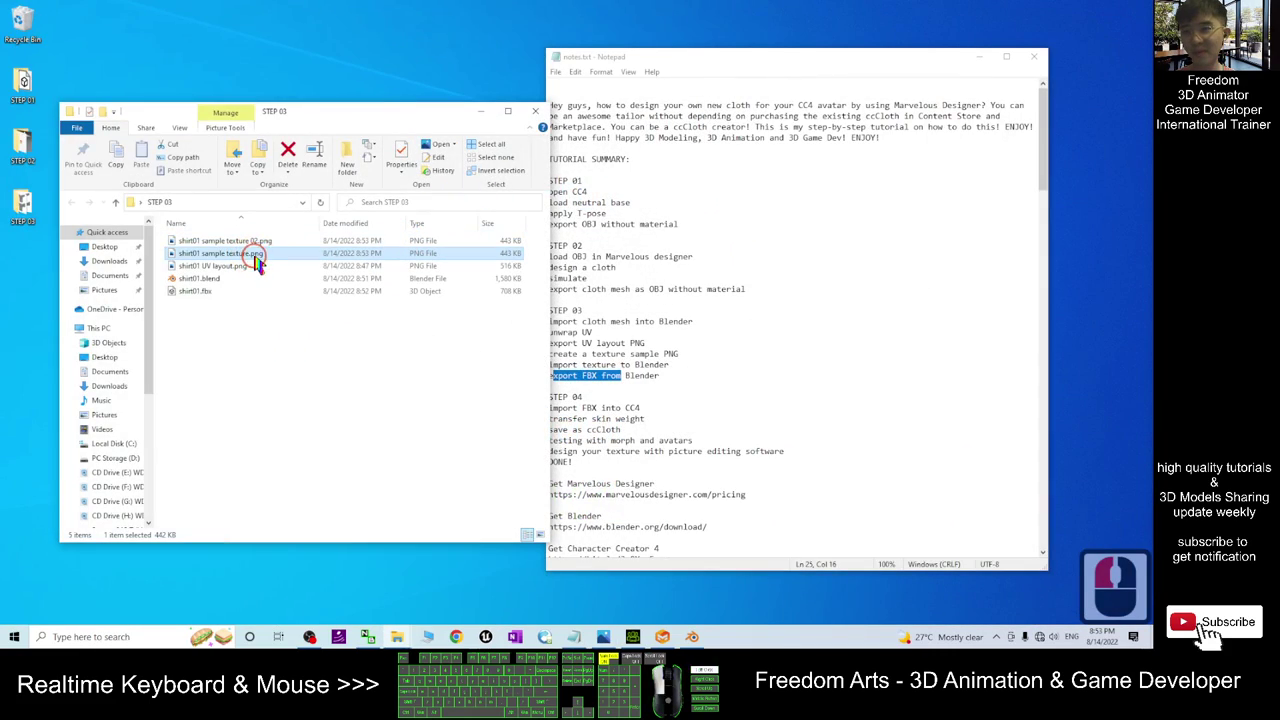
pyautogui.doubleClick(250, 253)
pyautogui.click(1139, 9)
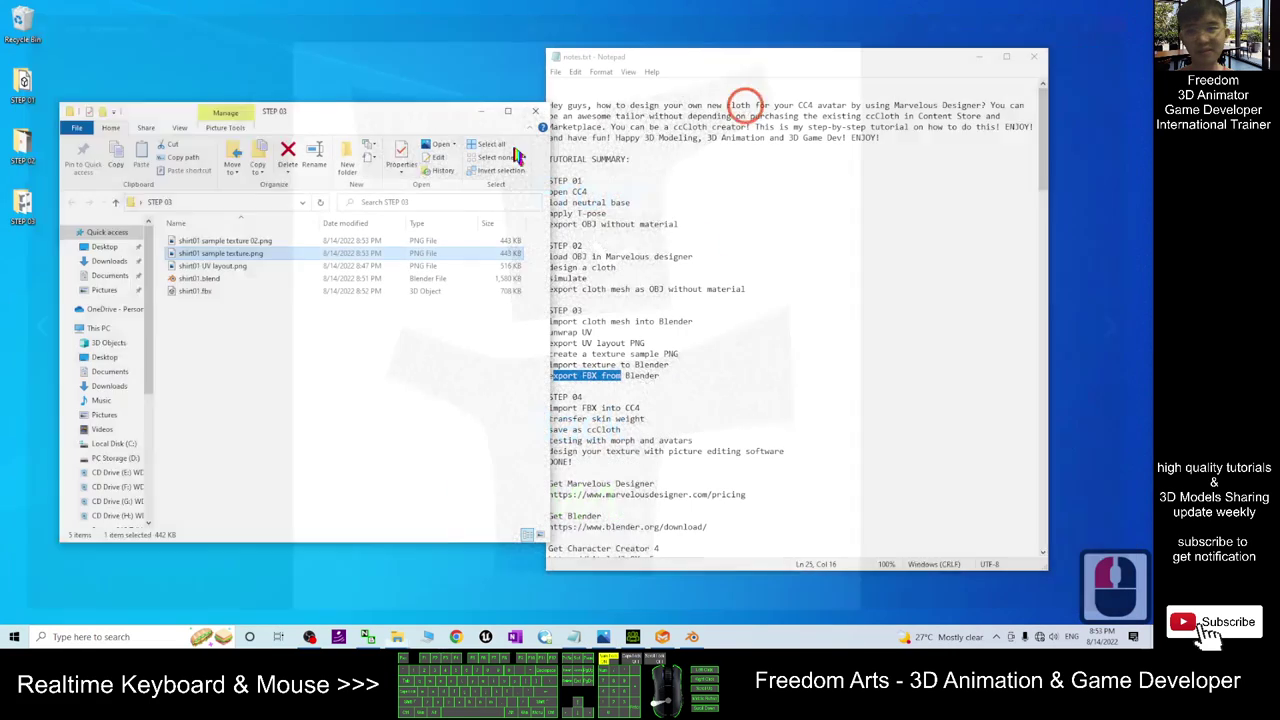
pyautogui.click(251, 244)
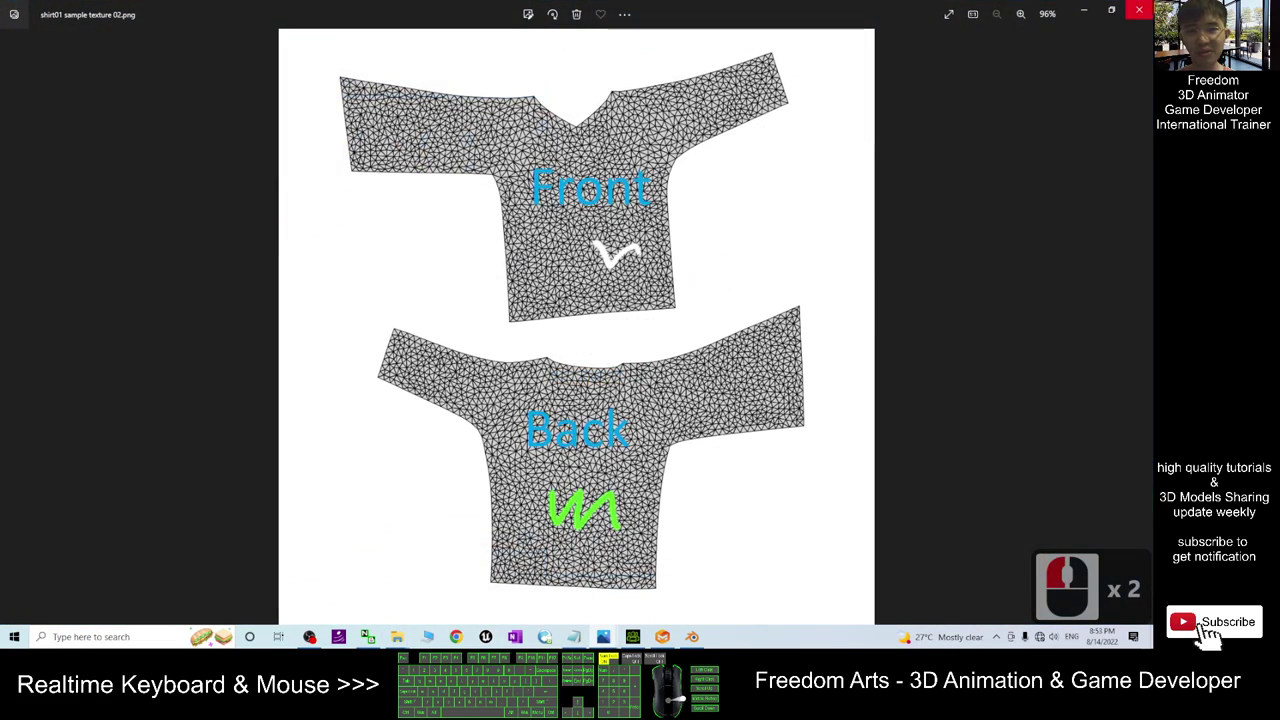
pyautogui.click(1139, 9)
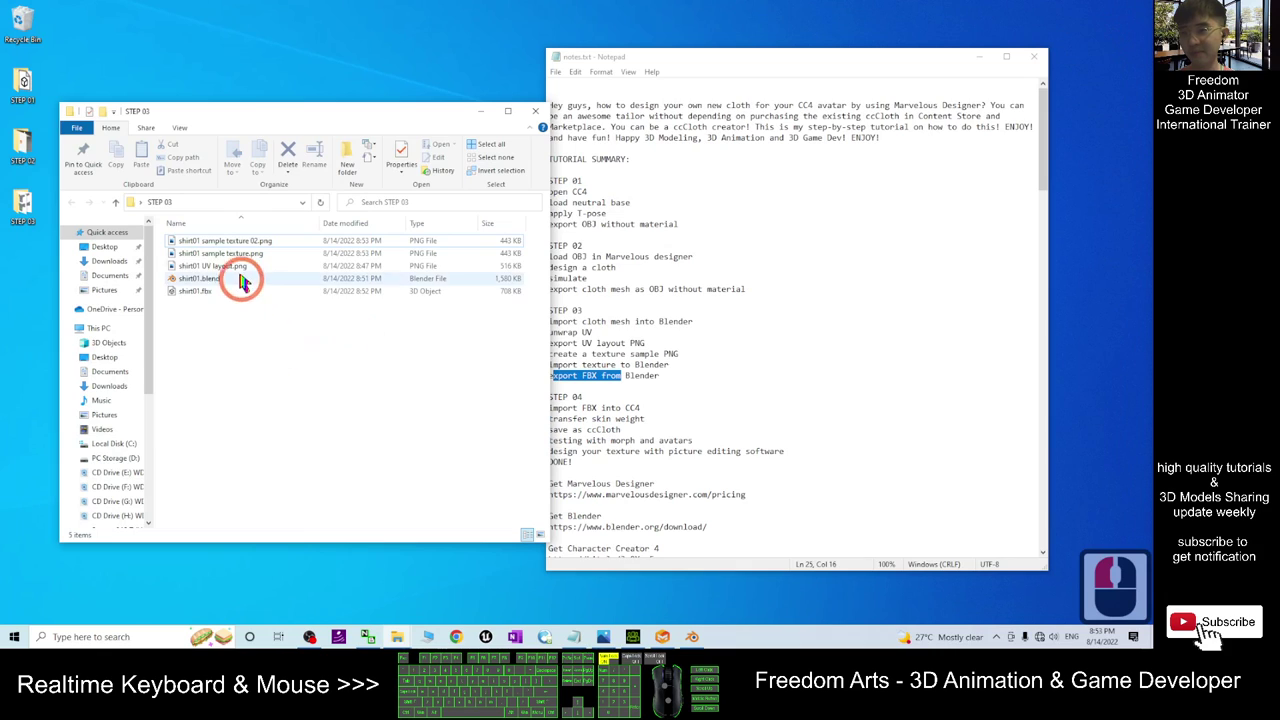
pyautogui.doubleClick(250, 256)
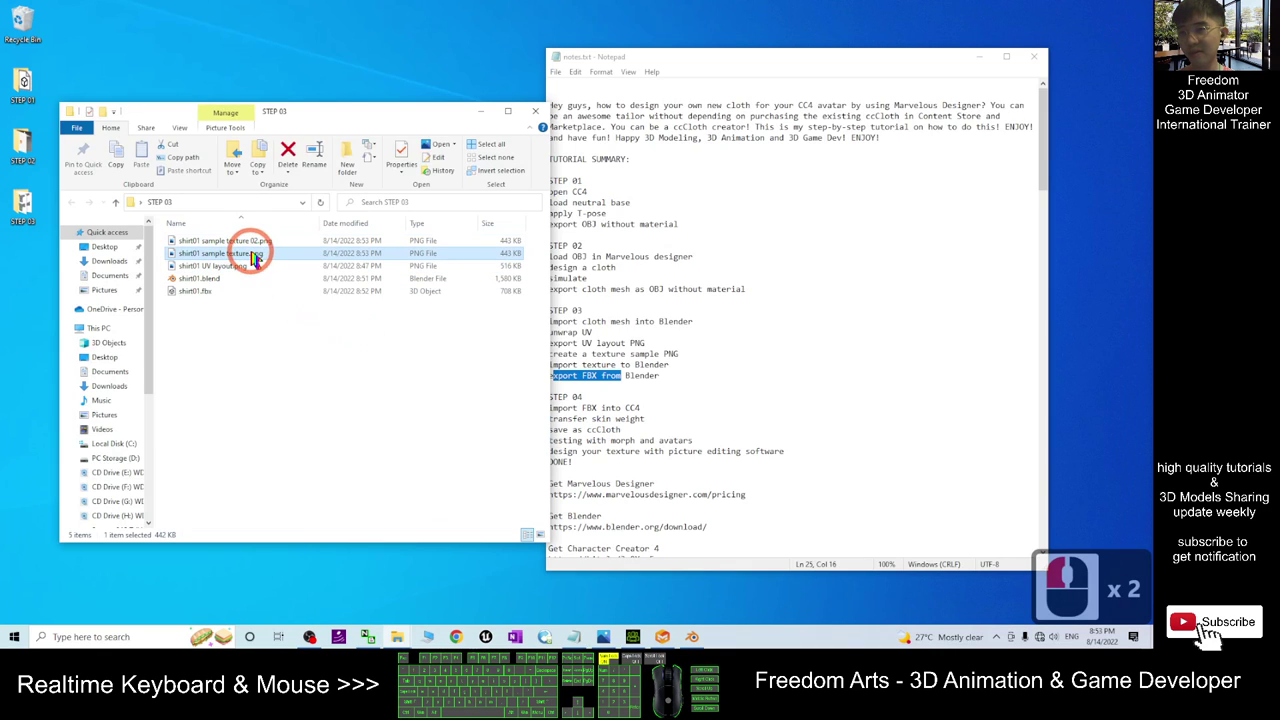
pyautogui.click(315, 358)
# Bring Blender back as a restored window, place the STEP 03 folder in front of it, and select shirt01.fbx.
pyautogui.click(200, 291)
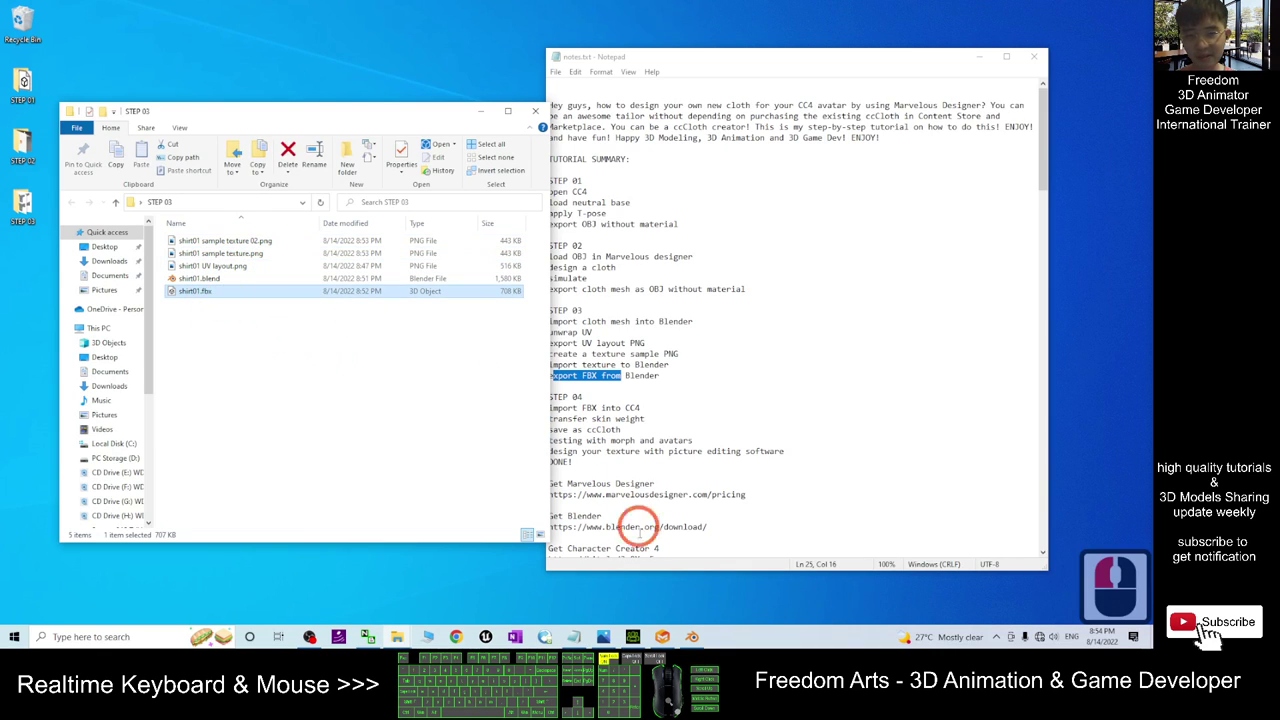
pyautogui.click(692, 637)
pyautogui.moveTo(760, 8); pyautogui.dragTo(915, 47)
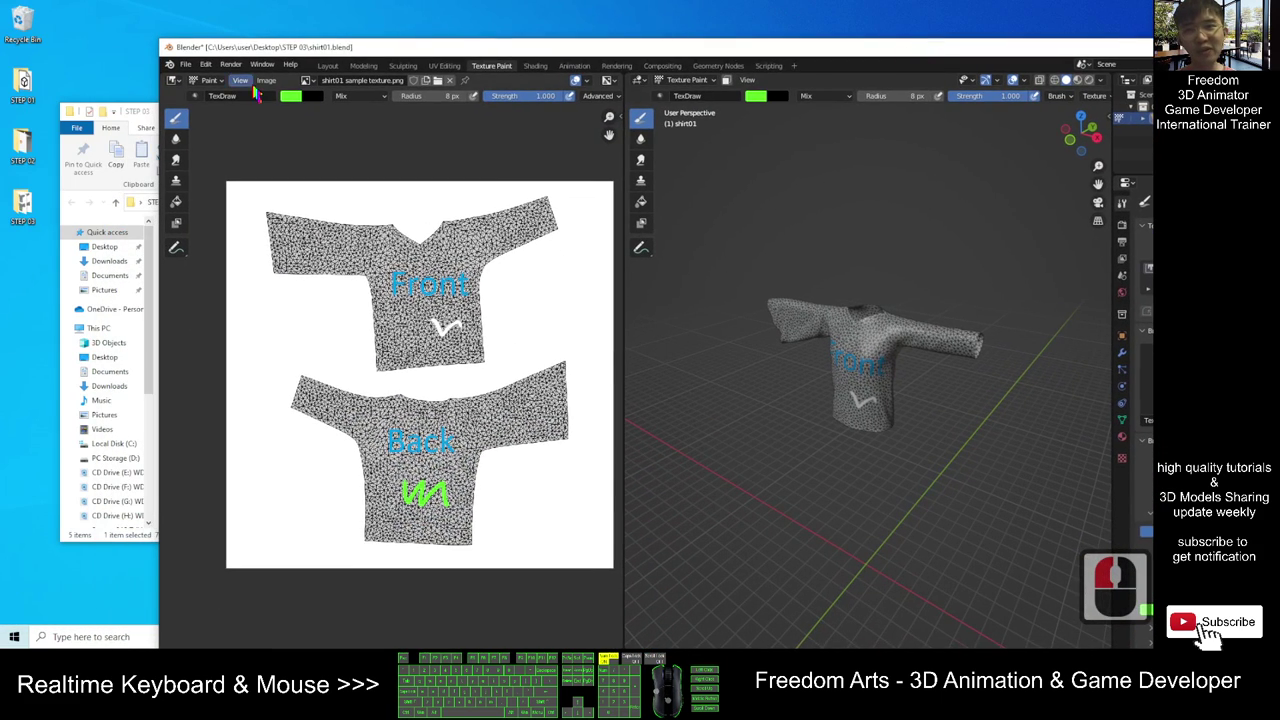
pyautogui.click(133, 106)
pyautogui.click(300, 329)
pyautogui.click(195, 292)
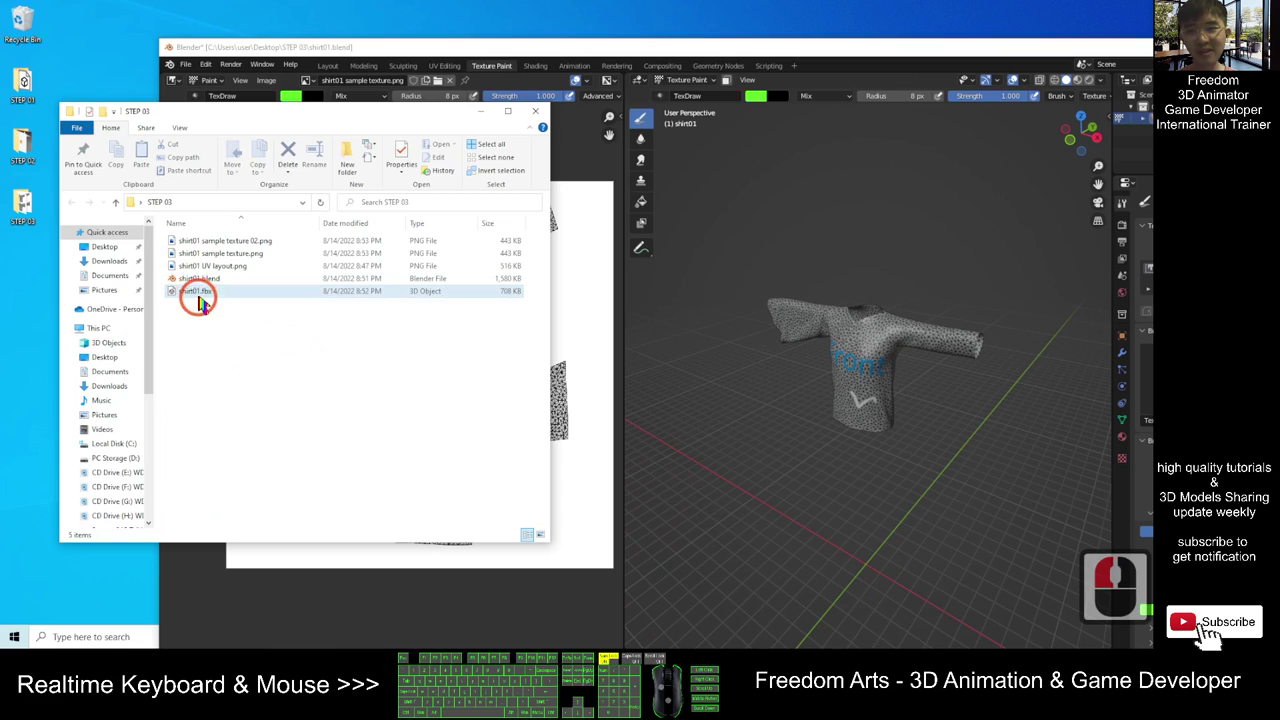
# Inspect shirt01.fbx in 3D Viewer, checking the texture on the front of the shirt, and close the viewer.
pyautogui.doubleClick(197, 294)
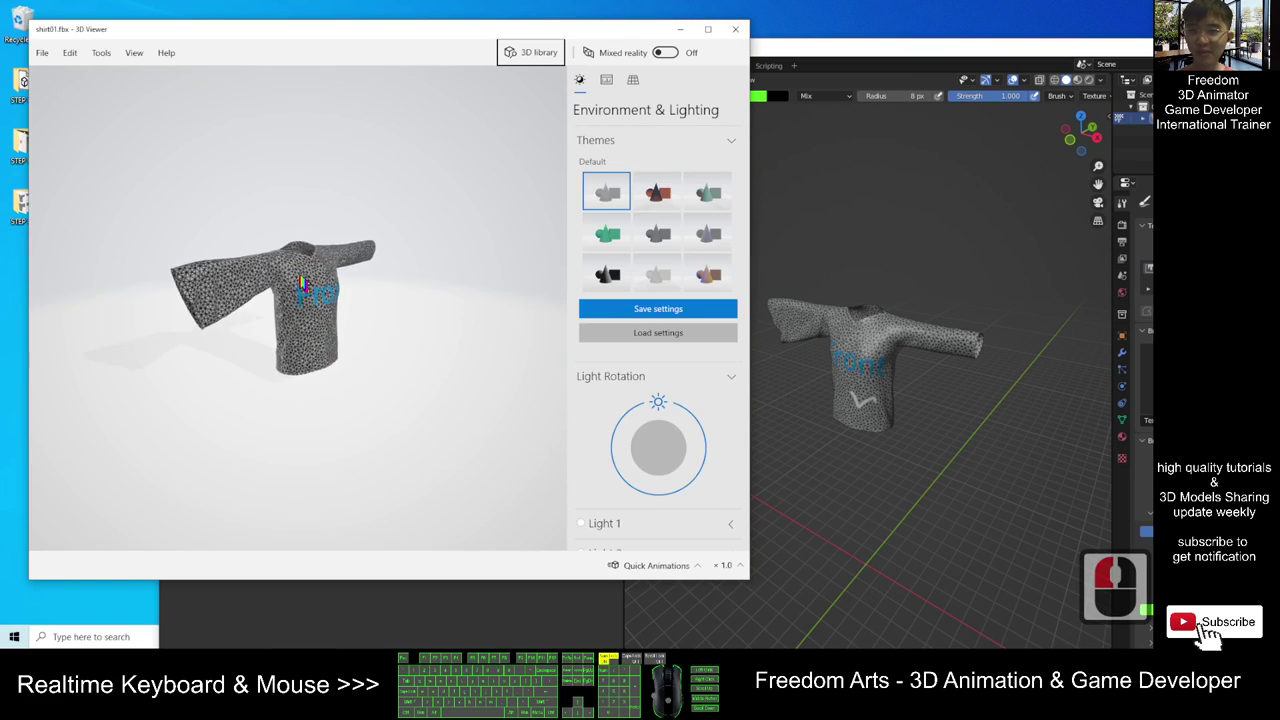
pyautogui.click(283, 300)
pyautogui.click(625, 68)
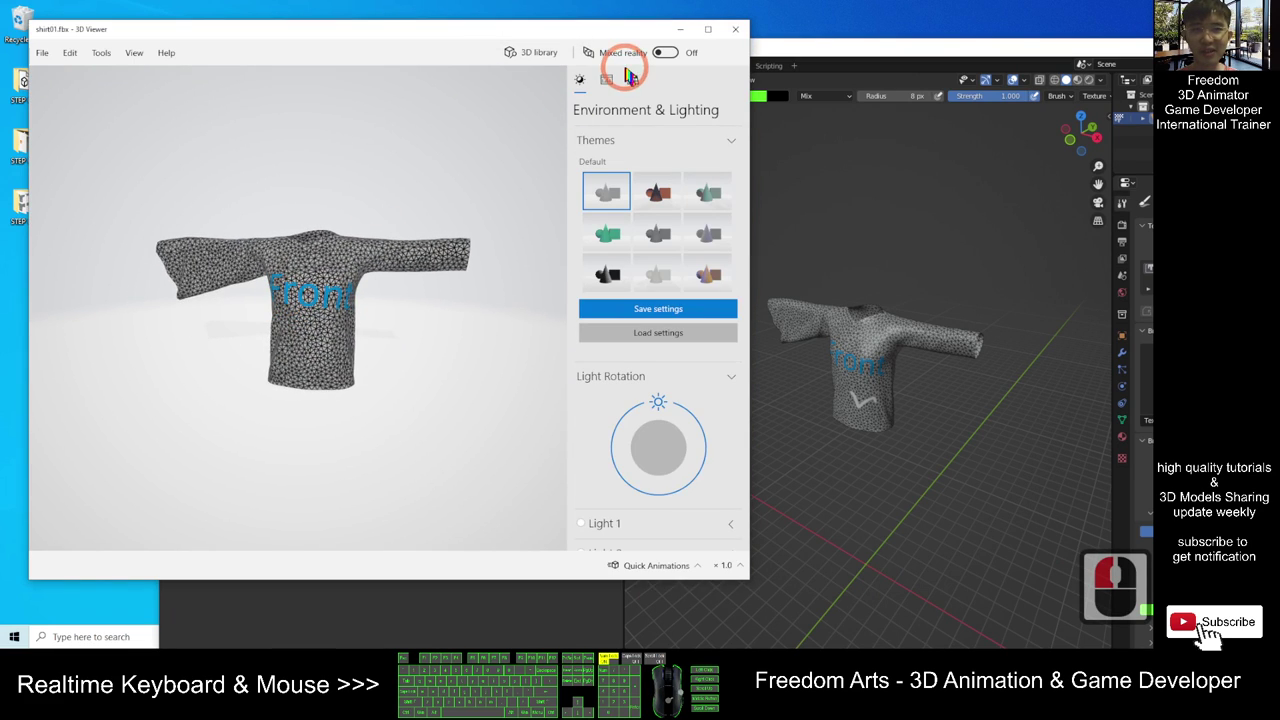
pyautogui.click(735, 29)
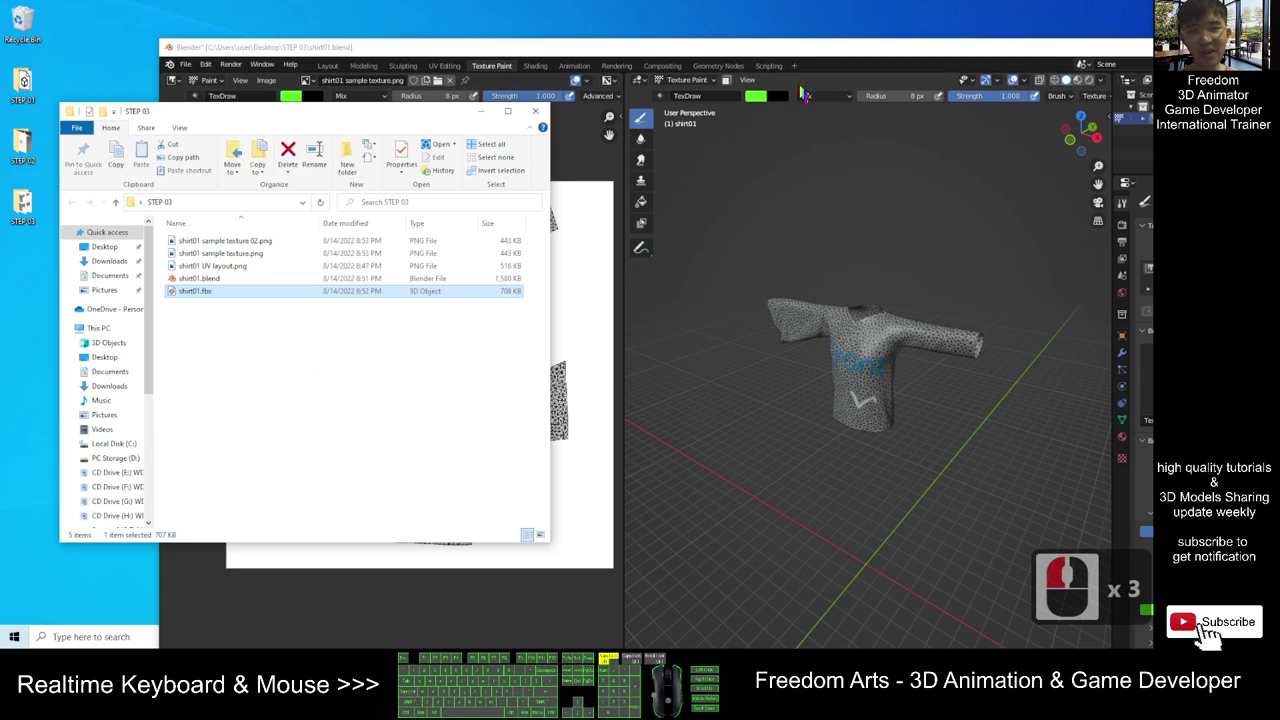
# Return to Blender and export the shirt as shirt02.fbx to the STEP 03 folder with Path Mode Copy and embedded textures.
pyautogui.click(790, 47)
pyautogui.click(437, 70)
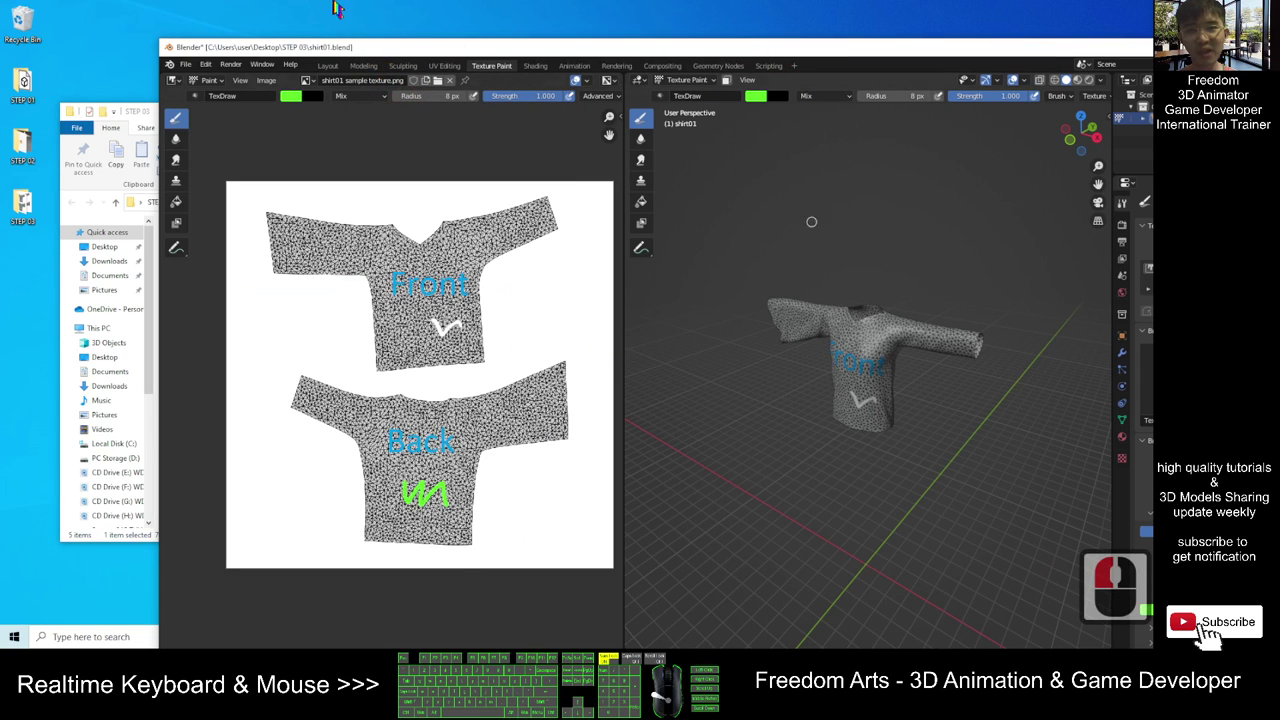
pyautogui.click(184, 64)
pyautogui.click(236, 240)
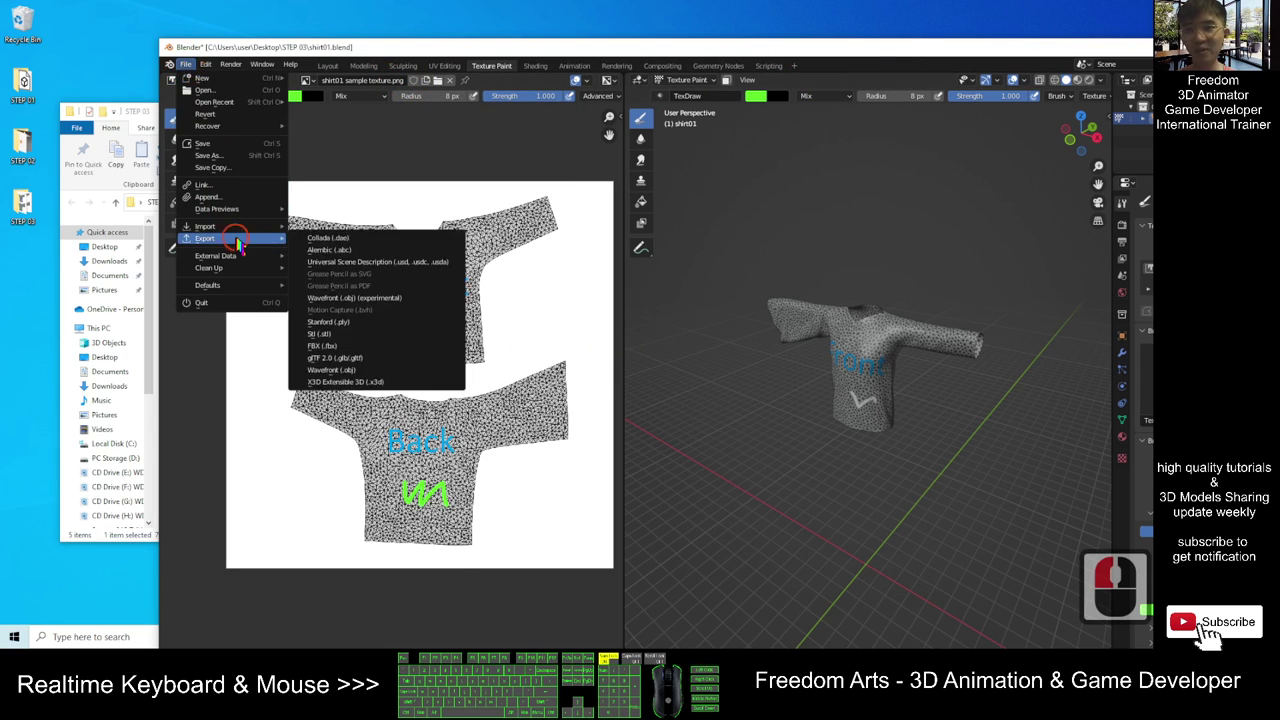
pyautogui.click(321, 346)
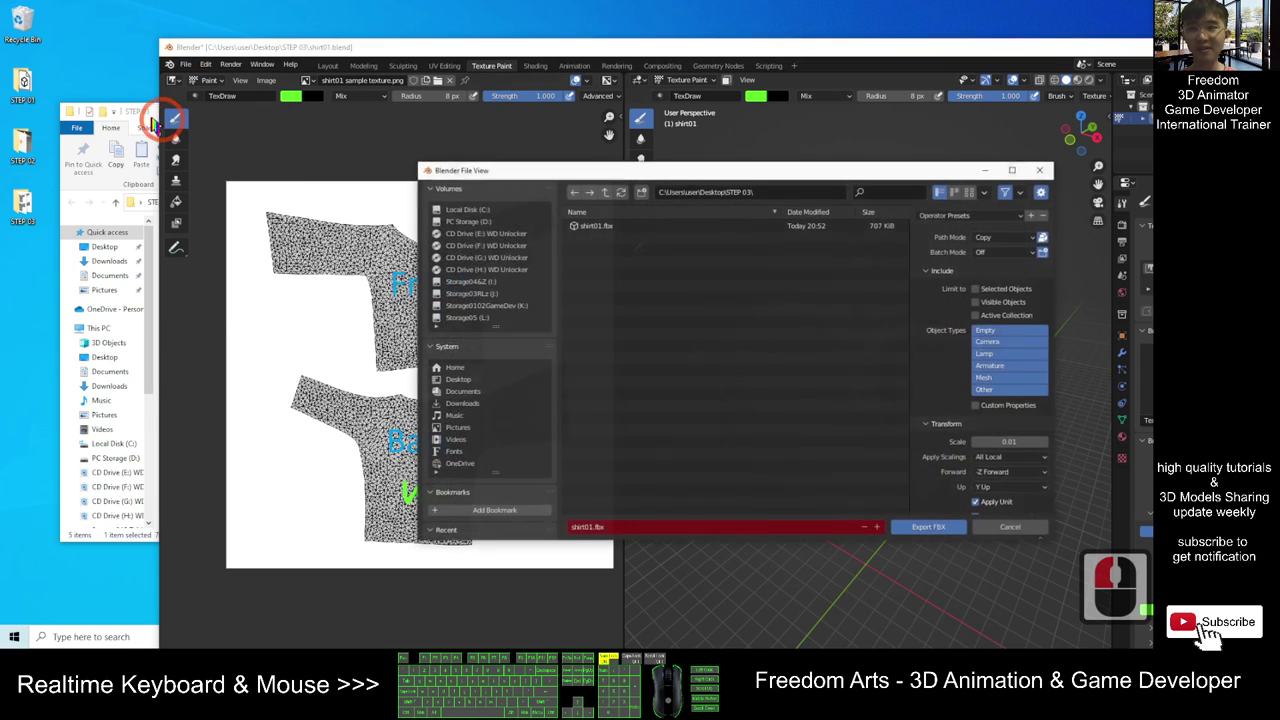
pyautogui.click(589, 527)
pyautogui.write('shirt02')
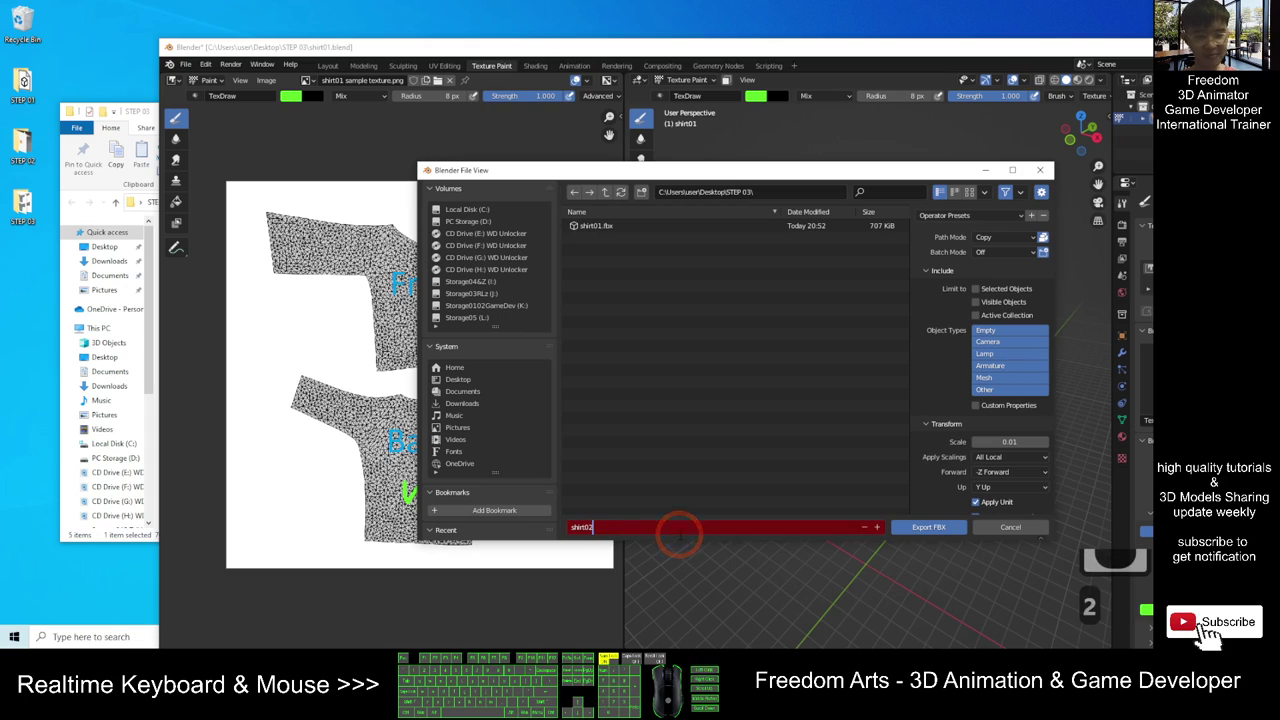
pyautogui.click(922, 533)
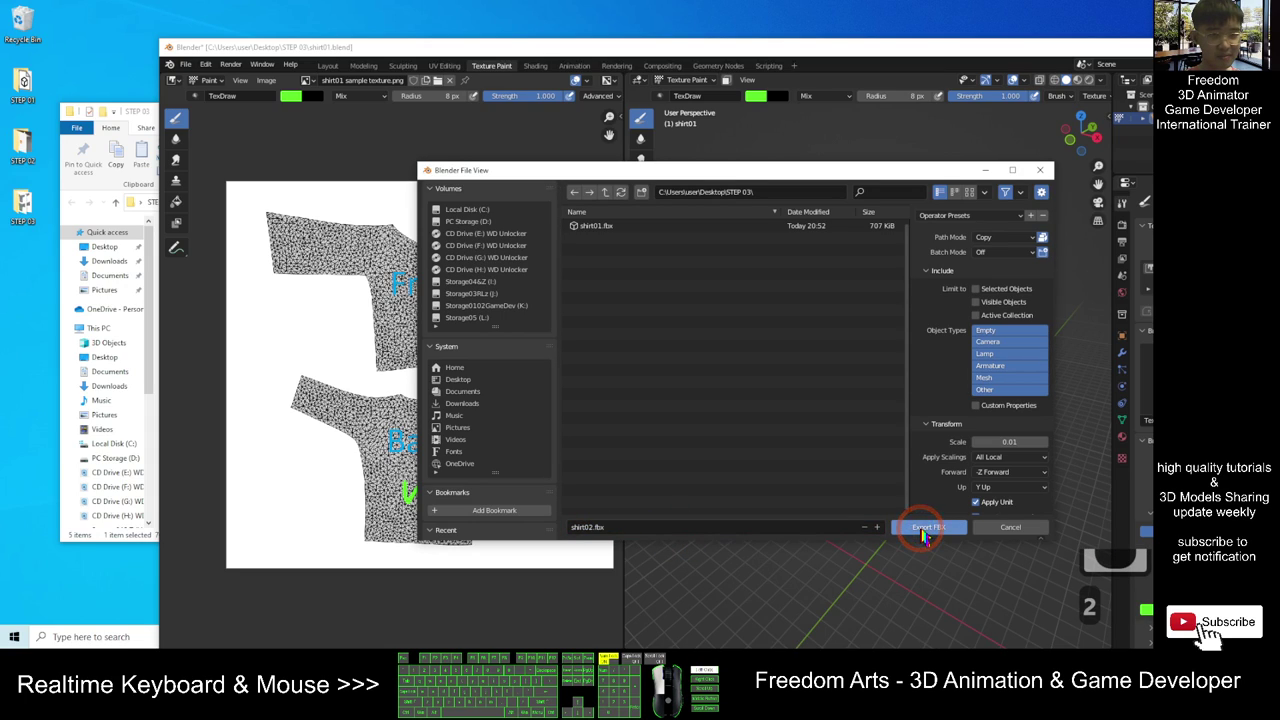
pyautogui.click(1043, 237)
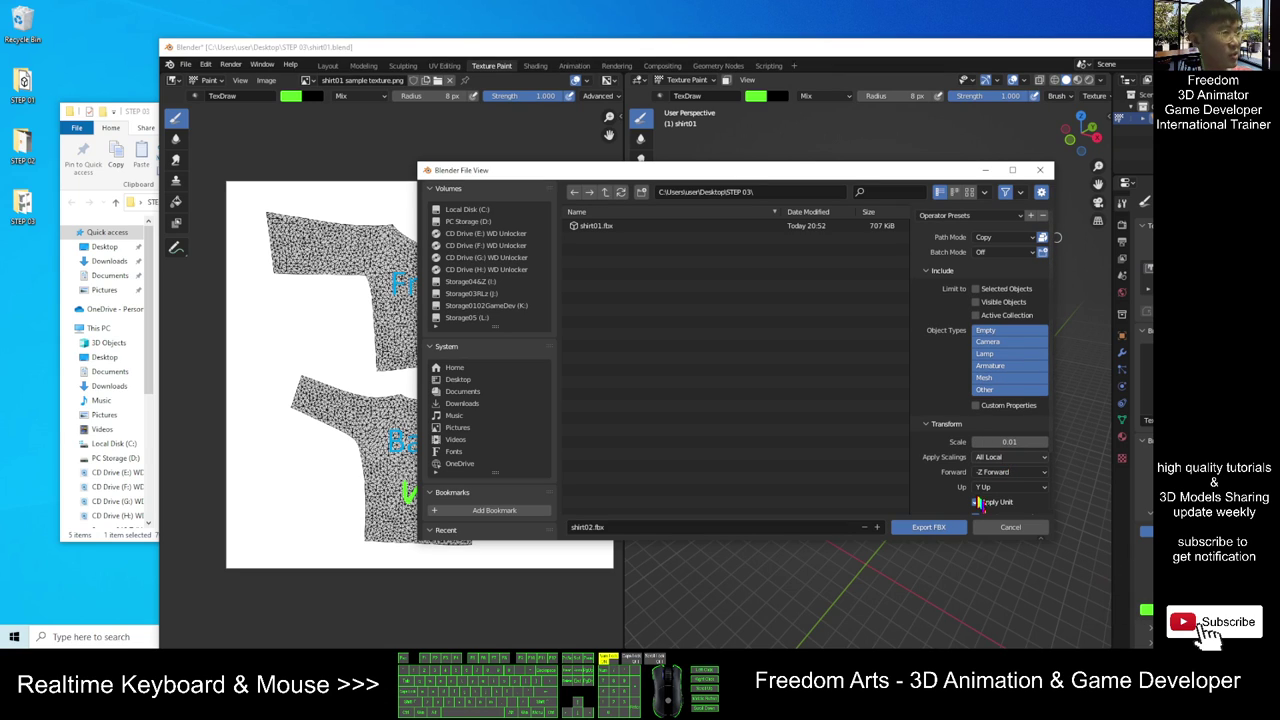
pyautogui.click(927, 528)
pyautogui.click(757, 423)
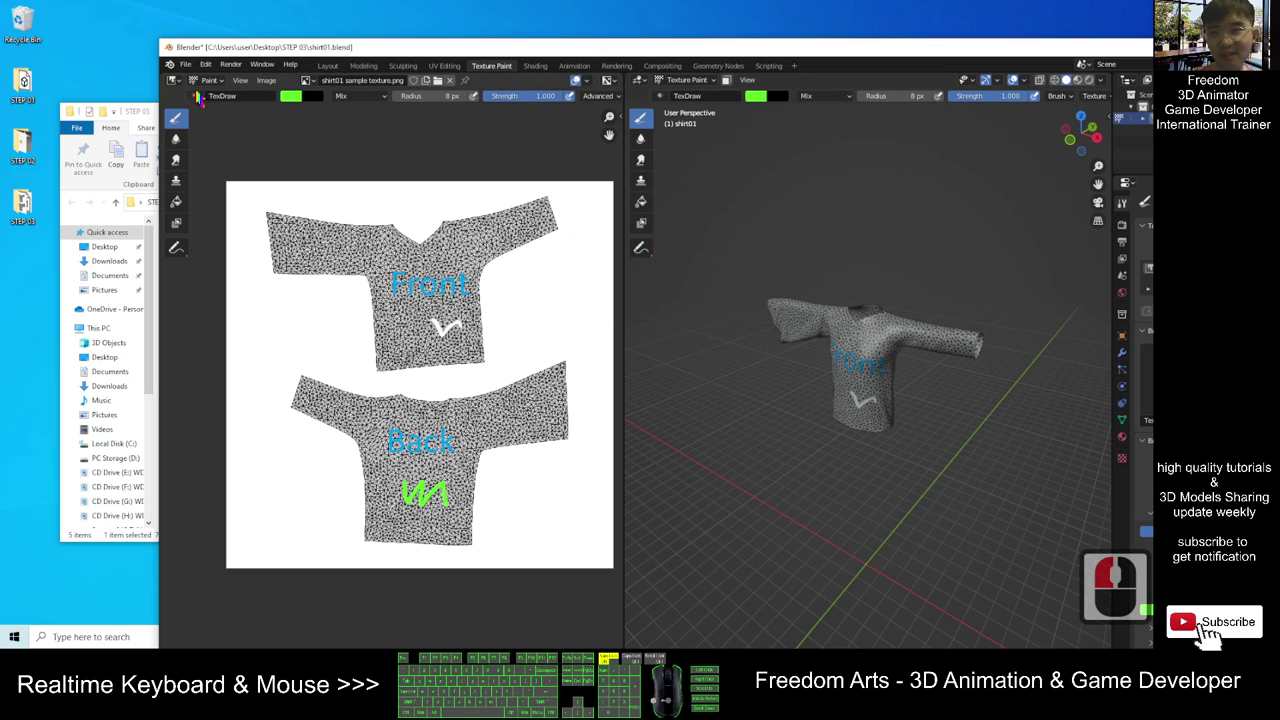
# Open shirt02.fbx from the STEP 03 folder in 3D Viewer, inspect the painted strokes from several angles, and close the viewer.
pyautogui.click(142, 106)
pyautogui.doubleClick(255, 405)
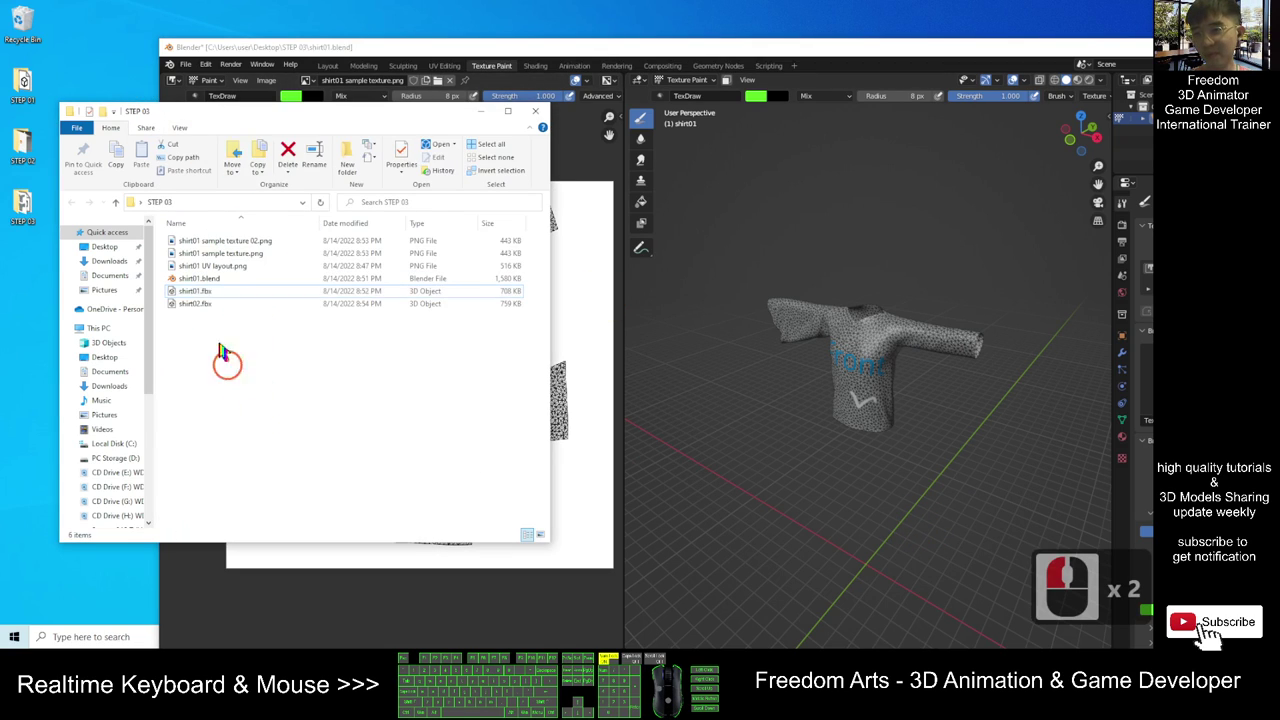
pyautogui.doubleClick(196, 306)
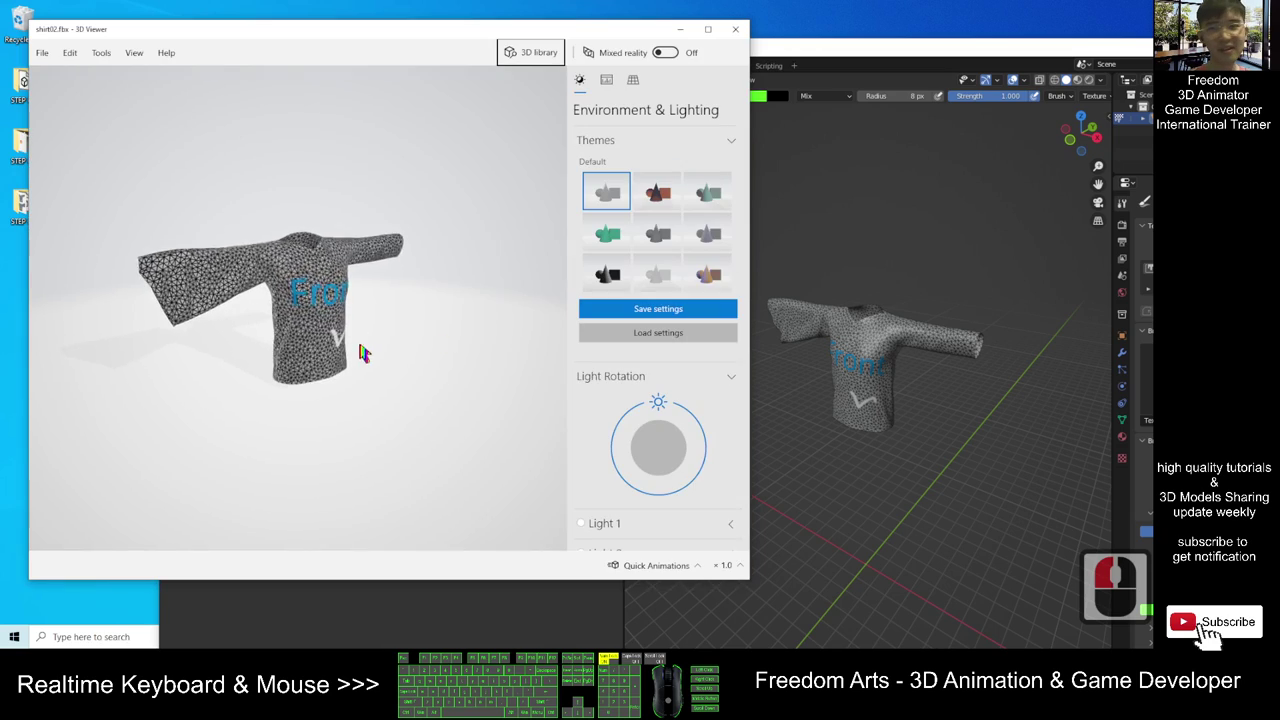
pyautogui.scroll(4, 364, 353)
pyautogui.moveTo(371, 334); pyautogui.dragTo(305, 243)
pyautogui.moveTo(224, 250); pyautogui.dragTo(367, 281)
pyautogui.click(735, 29)
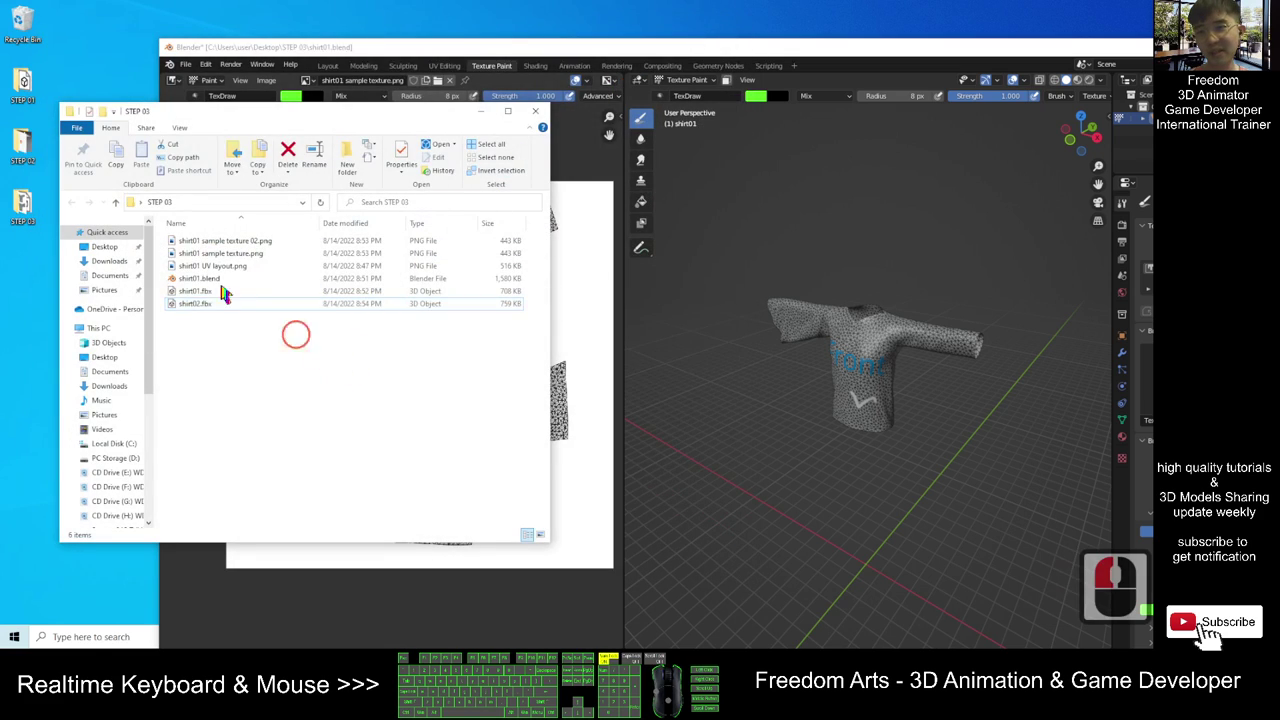
# Reopen shirt01.fbx in 3D Viewer to compare its texture with shirt02.fbx, and close the viewer.
pyautogui.doubleClick(188, 302)
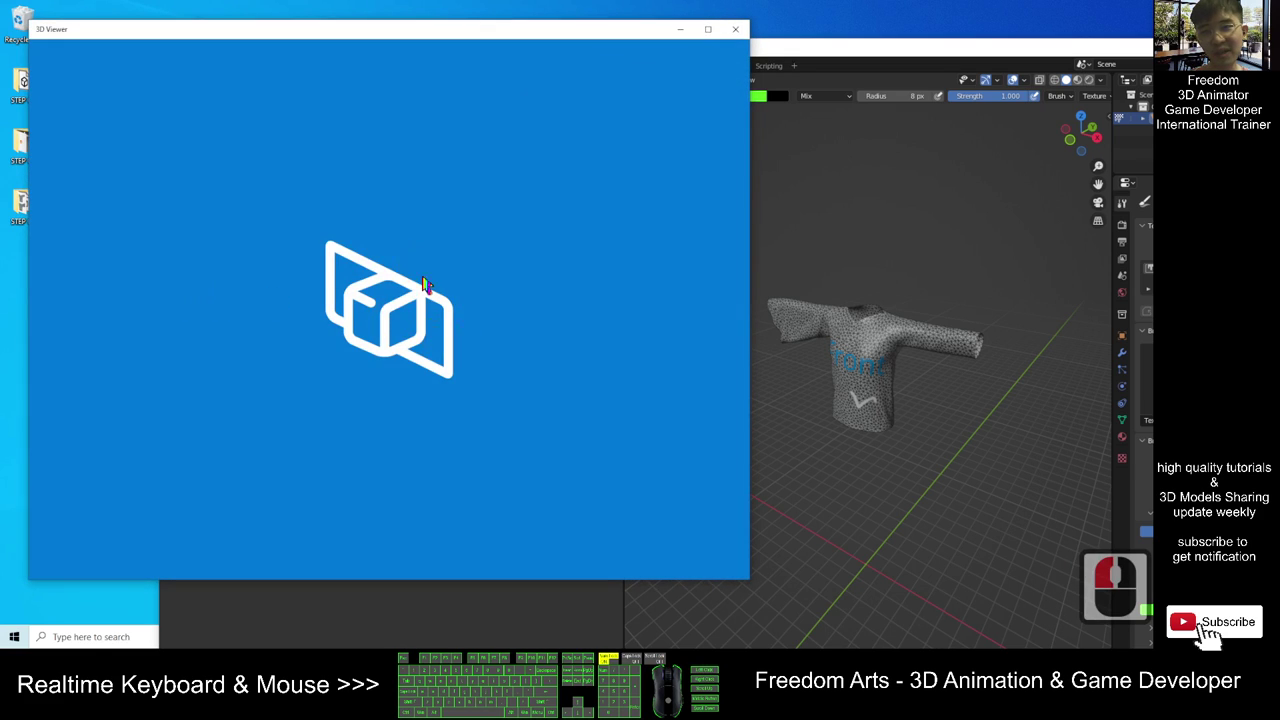
pyautogui.scroll(5, 400, 290)
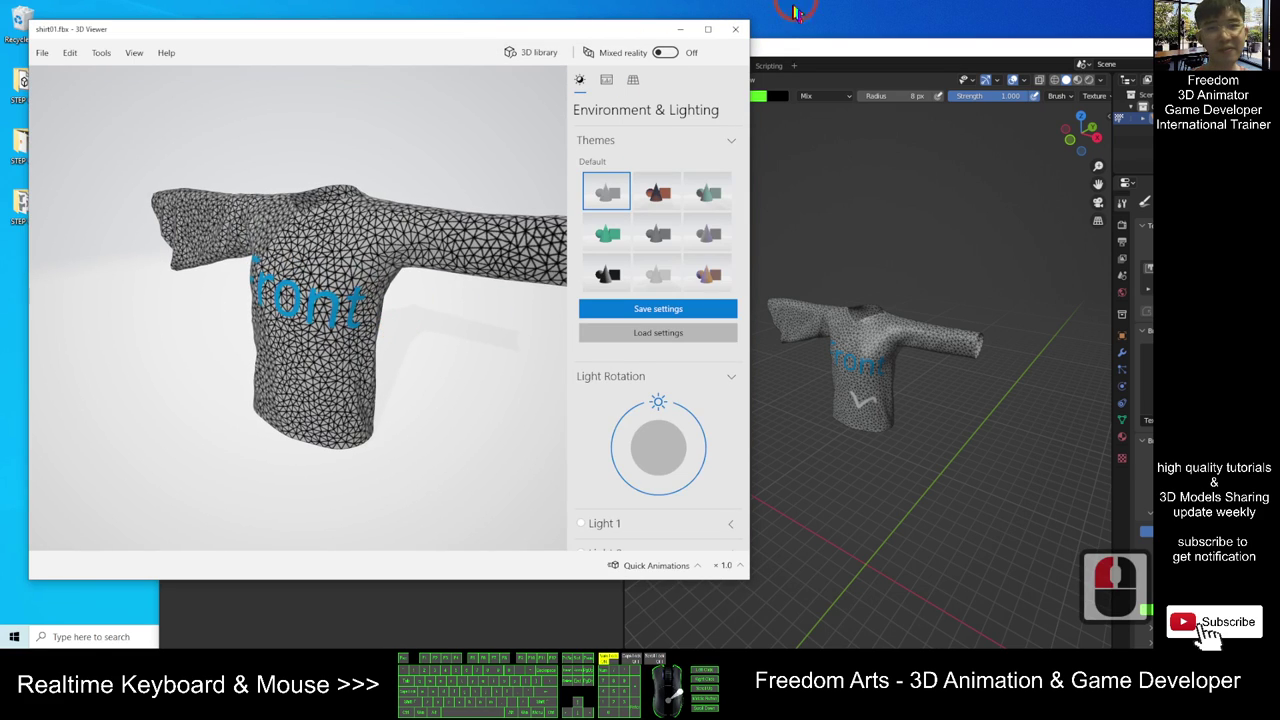
pyautogui.click(735, 29)
# Maximize Blender, save the shirt01.blend project, and close the program.
pyautogui.doubleClick(886, 45)
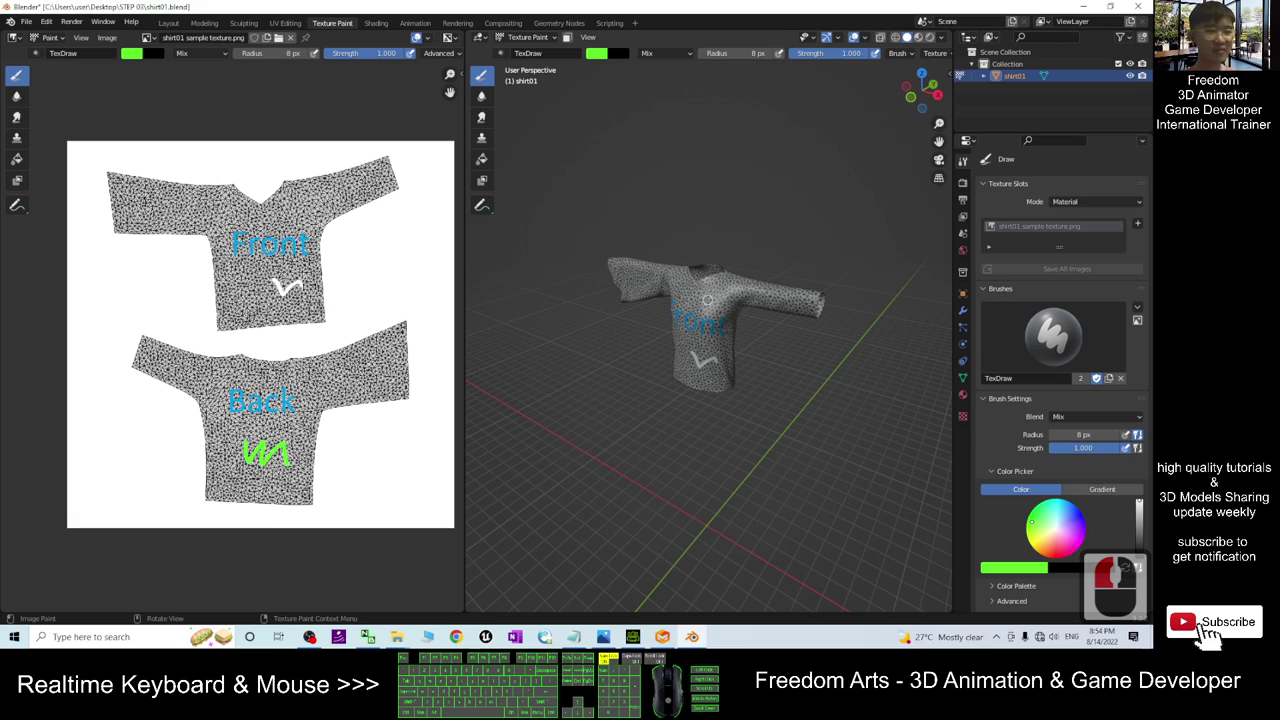
pyautogui.click(26, 22)
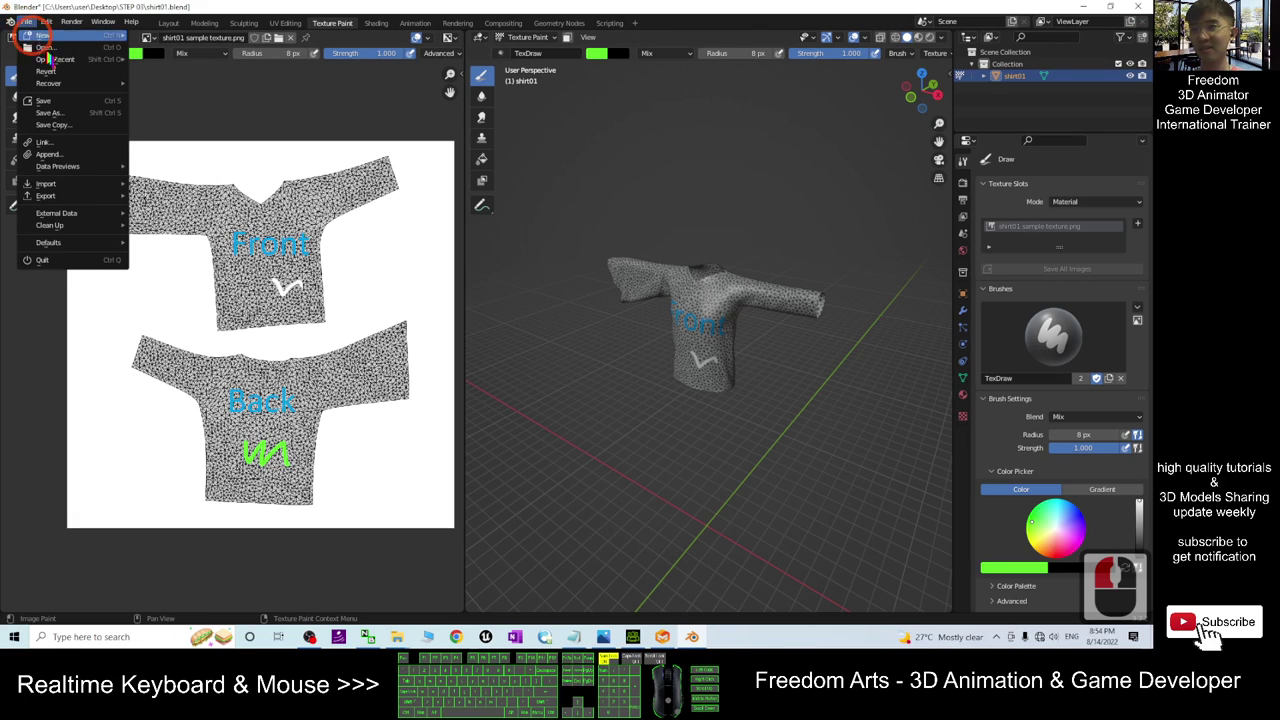
pyautogui.click(52, 102)
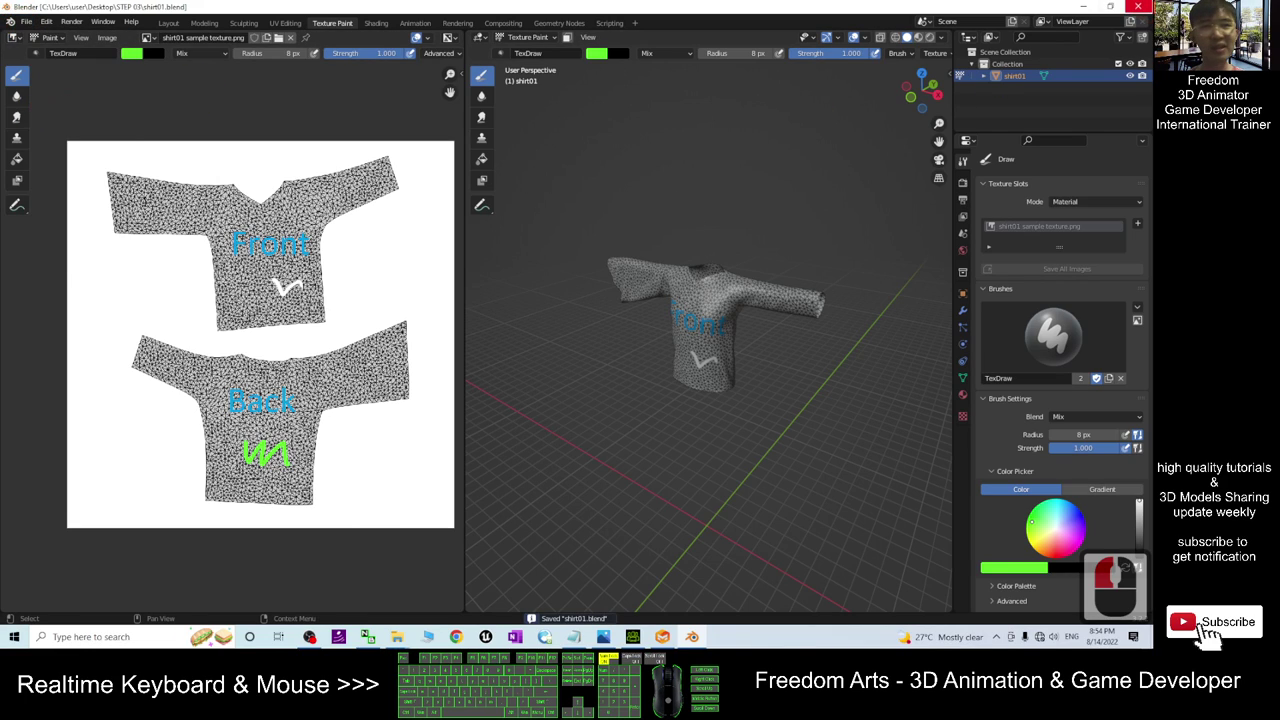
pyautogui.click(1141, 8)
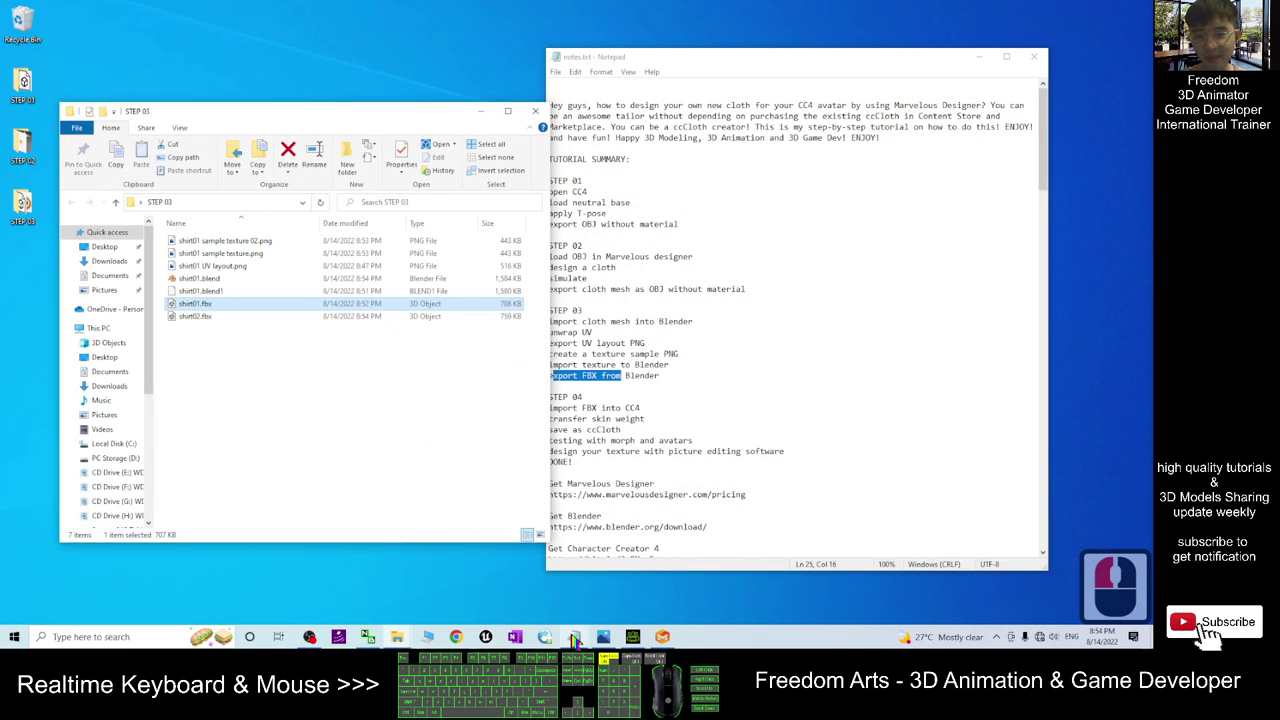
# Bring up notes.txt and review the STEP 04 tasks for importing the FBX into CC4.
pyautogui.click(575, 637)
pyautogui.click(733, 333)
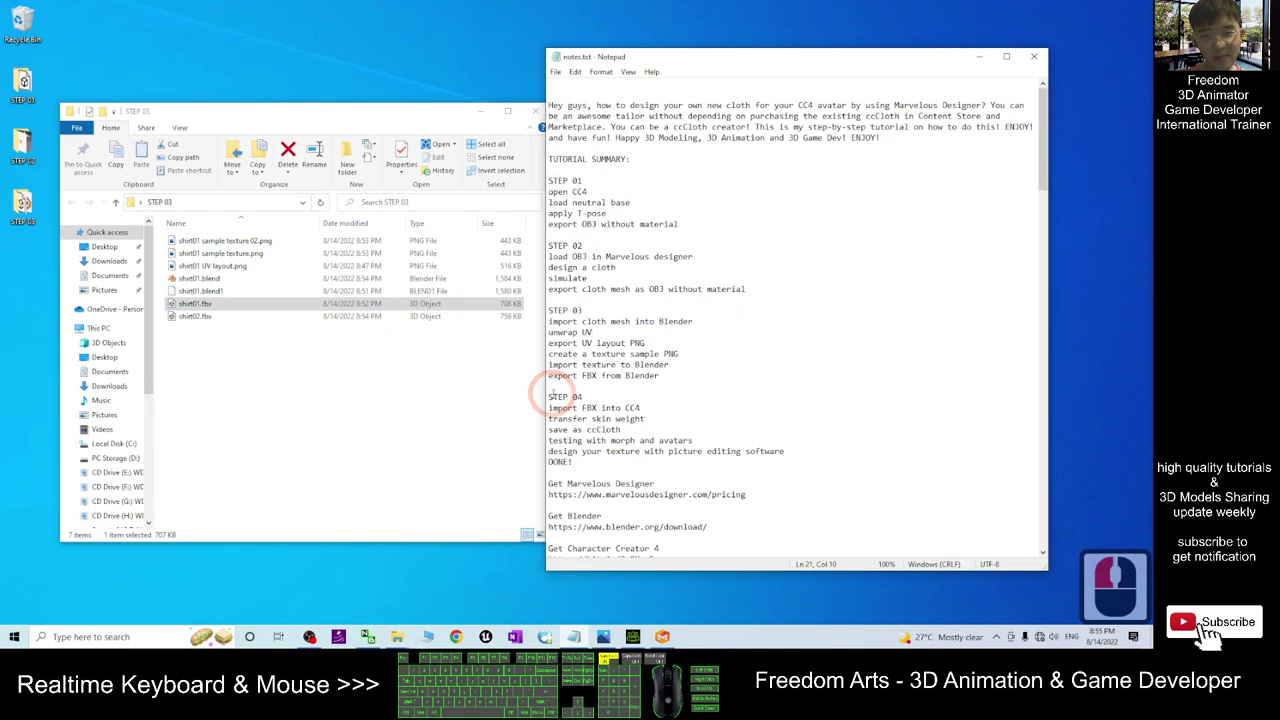
pyautogui.doubleClick(604, 428)
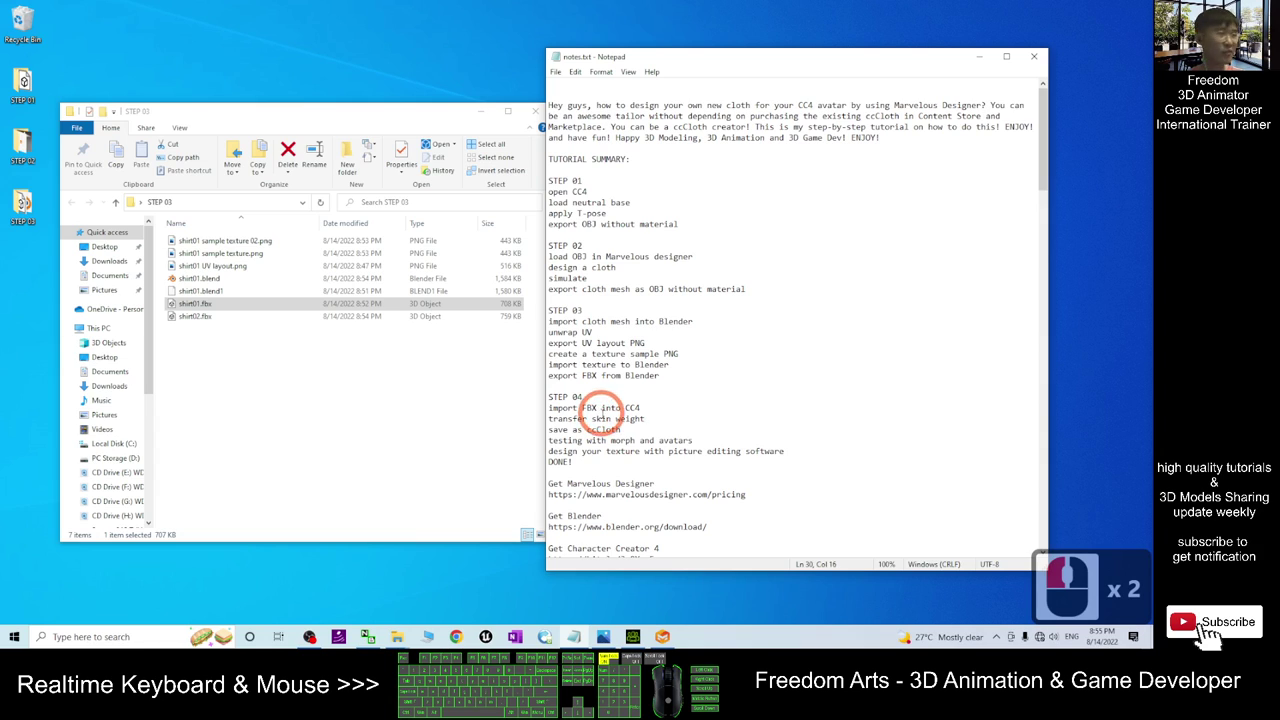
# Switch to Character Creator 4, reposition its window to view the T-pose base character, and minimize it.
pyautogui.click(632, 636)
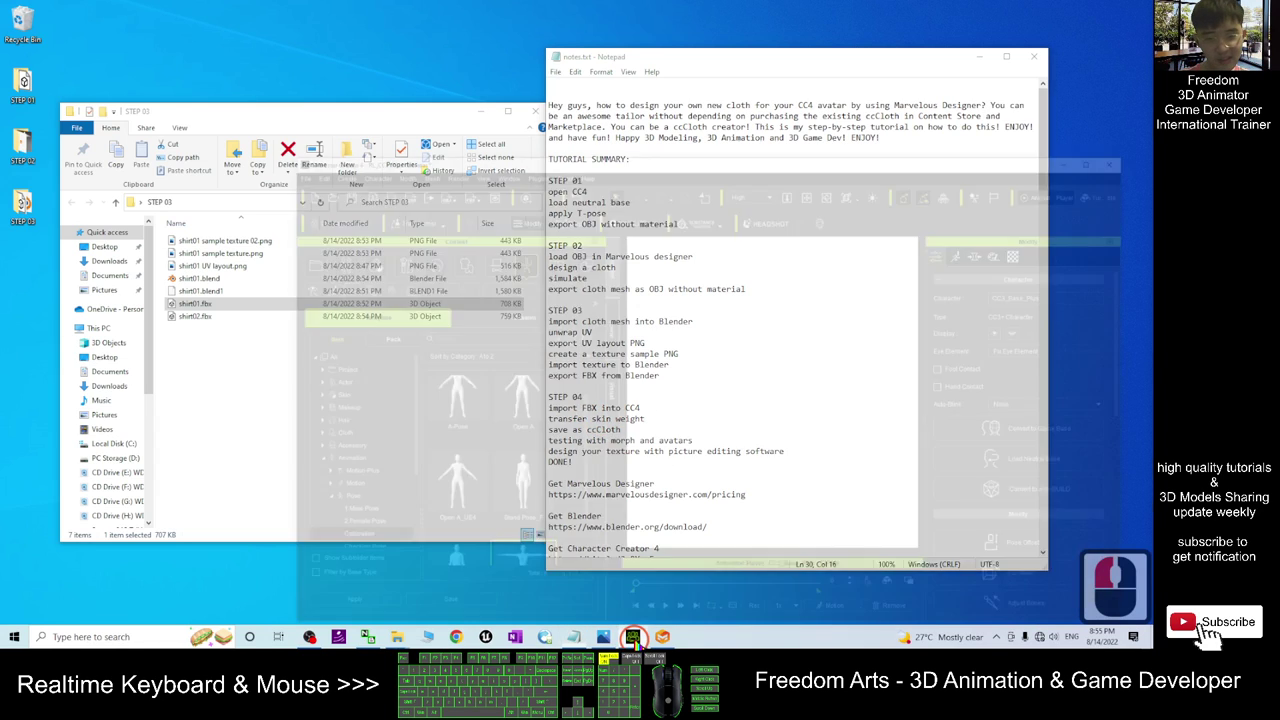
pyautogui.moveTo(790, 54); pyautogui.dragTo(633, 94)
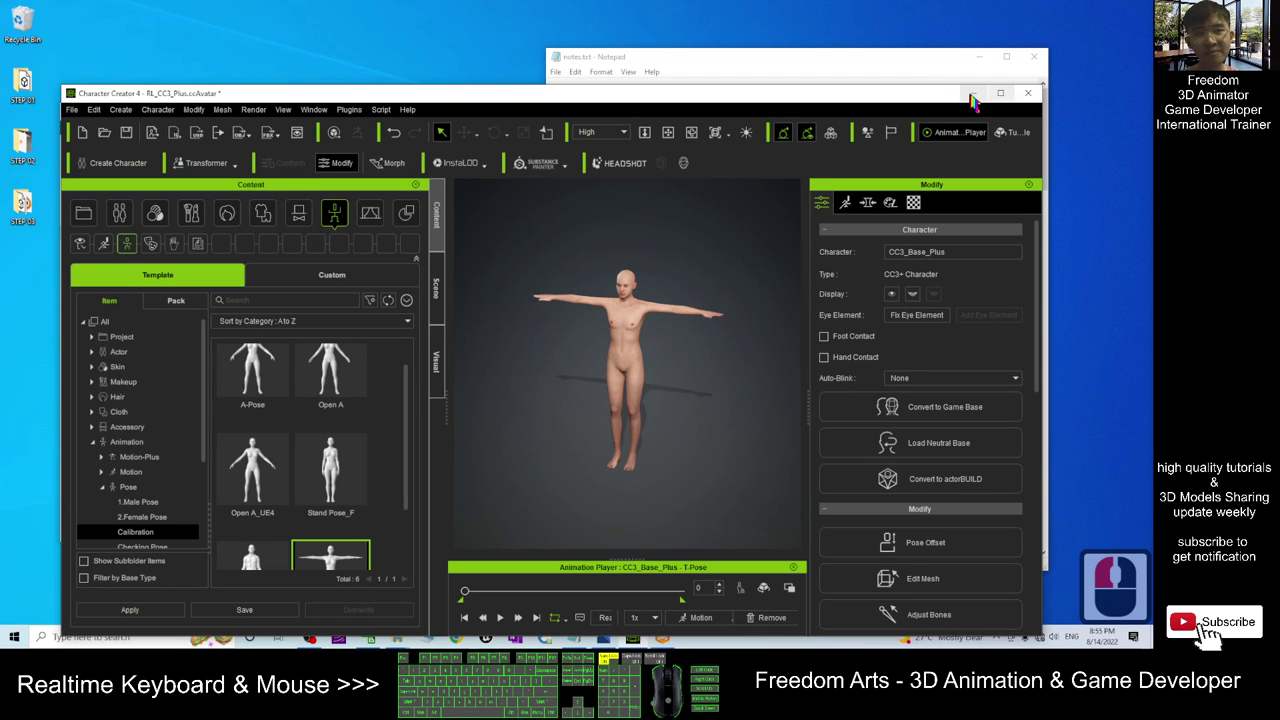
pyautogui.click(972, 93)
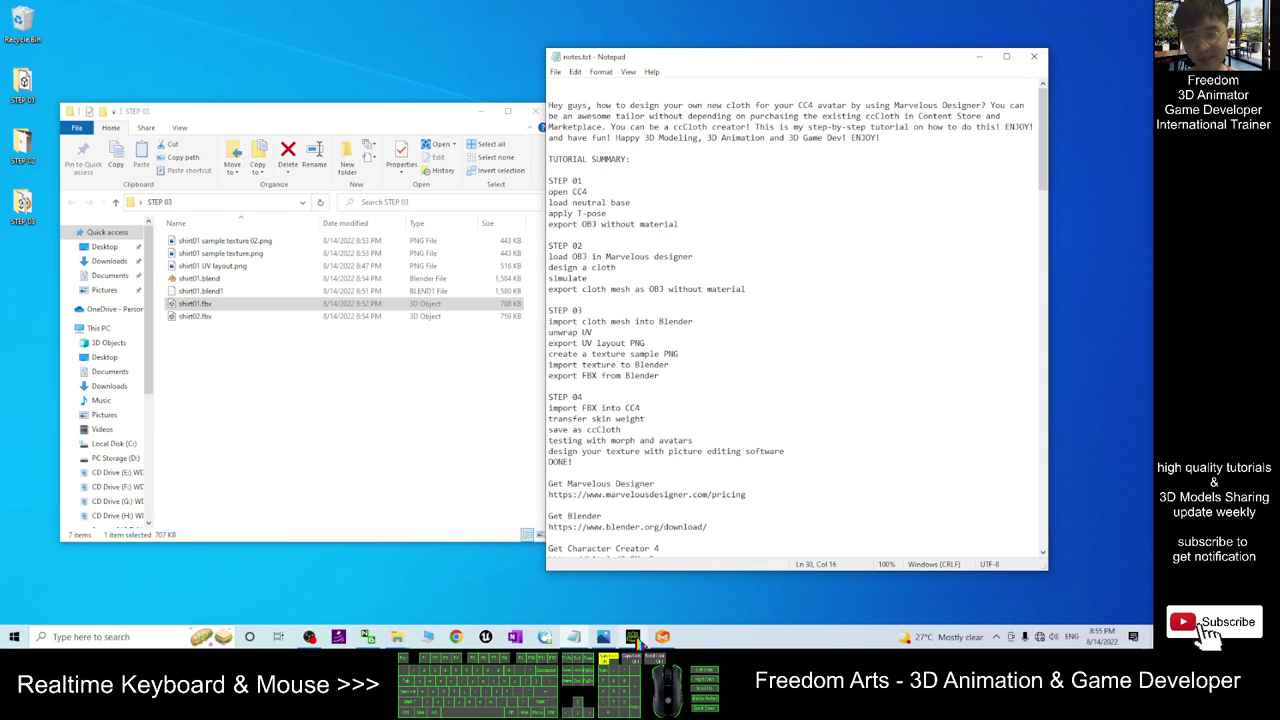
# Bring the STEP 03 folder window forward and select shirt02.fbx as the file to import.
pyautogui.click(265, 392)
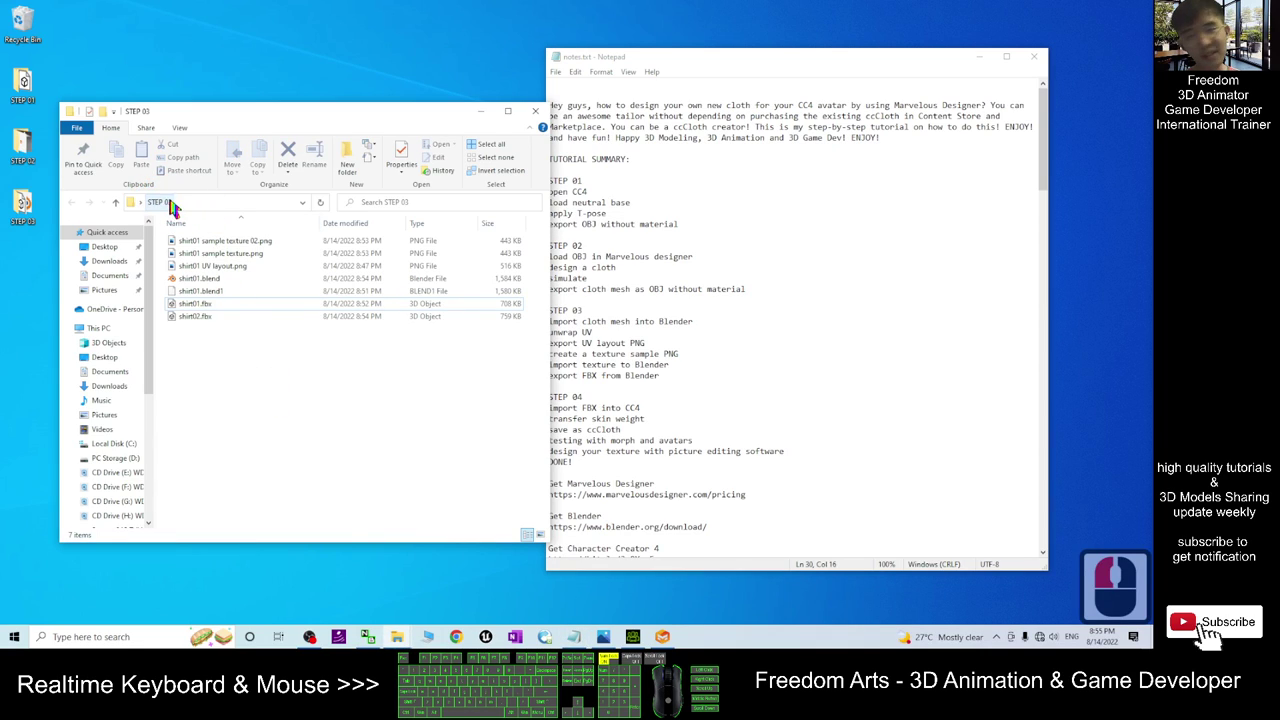
pyautogui.doubleClick(193, 303)
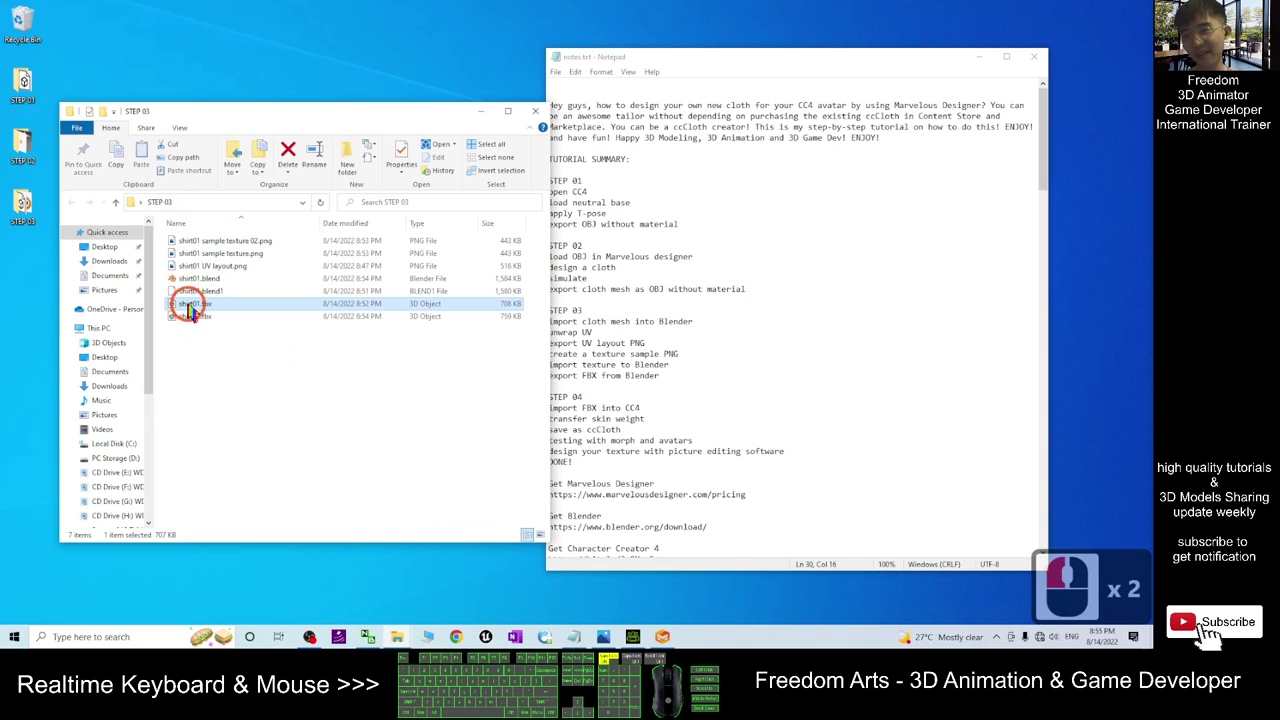
pyautogui.click(196, 316)
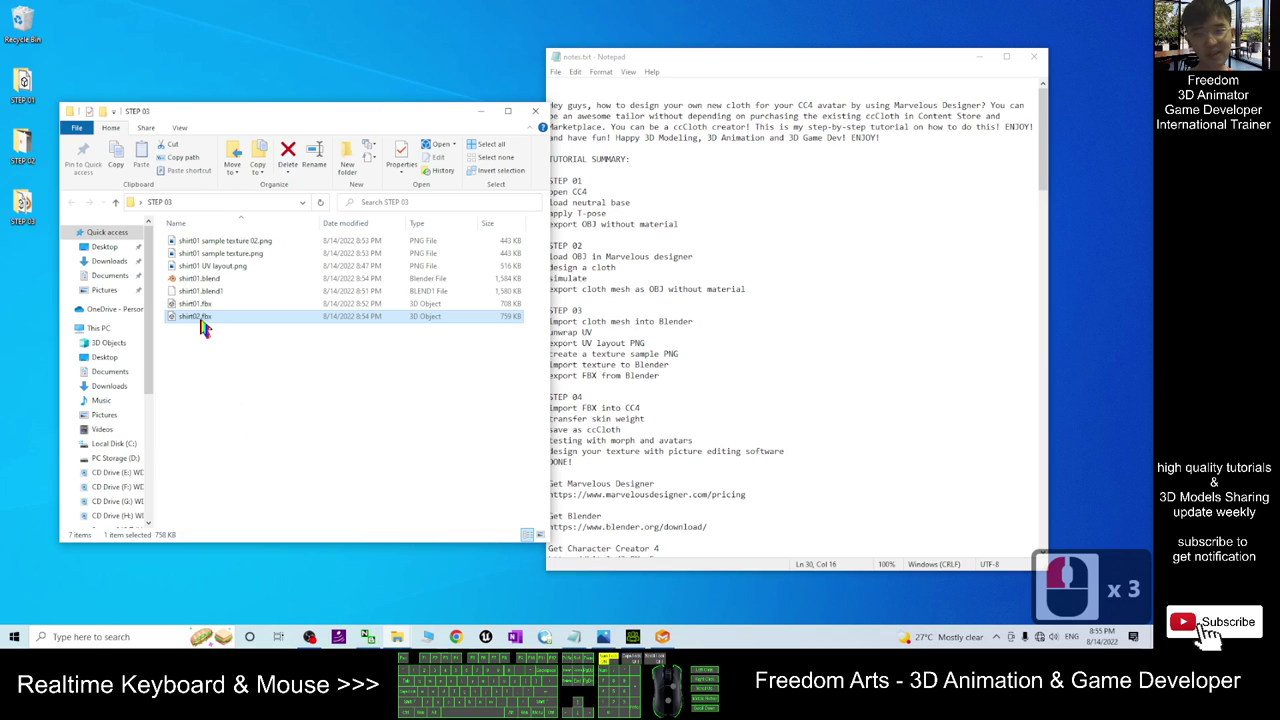
# Return to Character Creator 4, place its window beside the STEP 03 folder, and start creating an accessory from a file.
pyautogui.scroll(15, 700, 320)
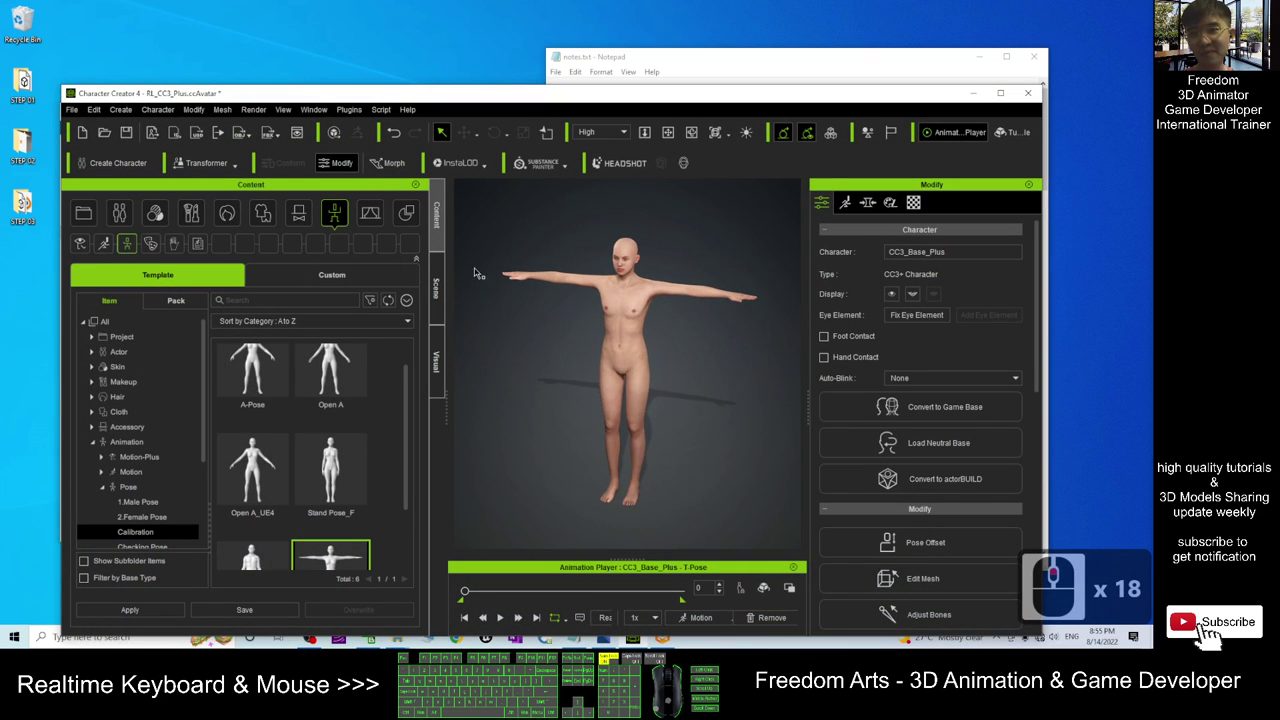
pyautogui.moveTo(284, 100)
pyautogui.mouseDown()
pyautogui.moveTo(457, 86)
pyautogui.moveTo(290, 90)
pyautogui.mouseUp()
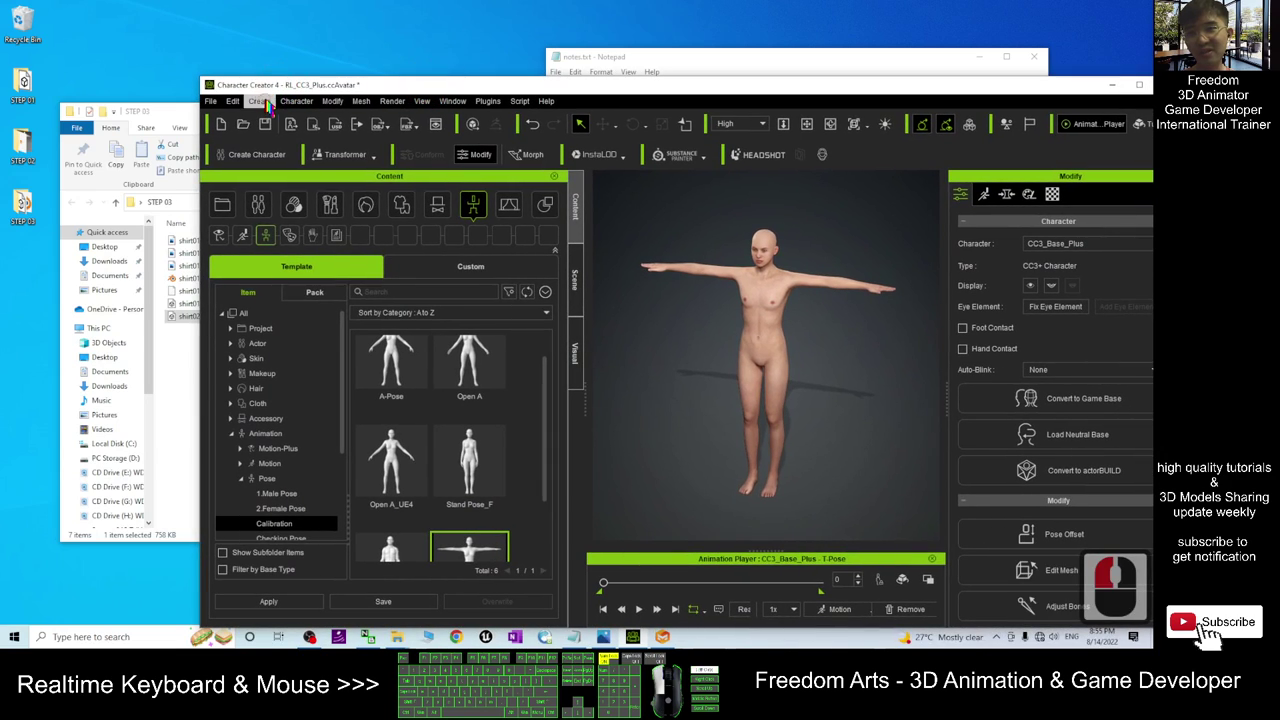
pyautogui.click(265, 102)
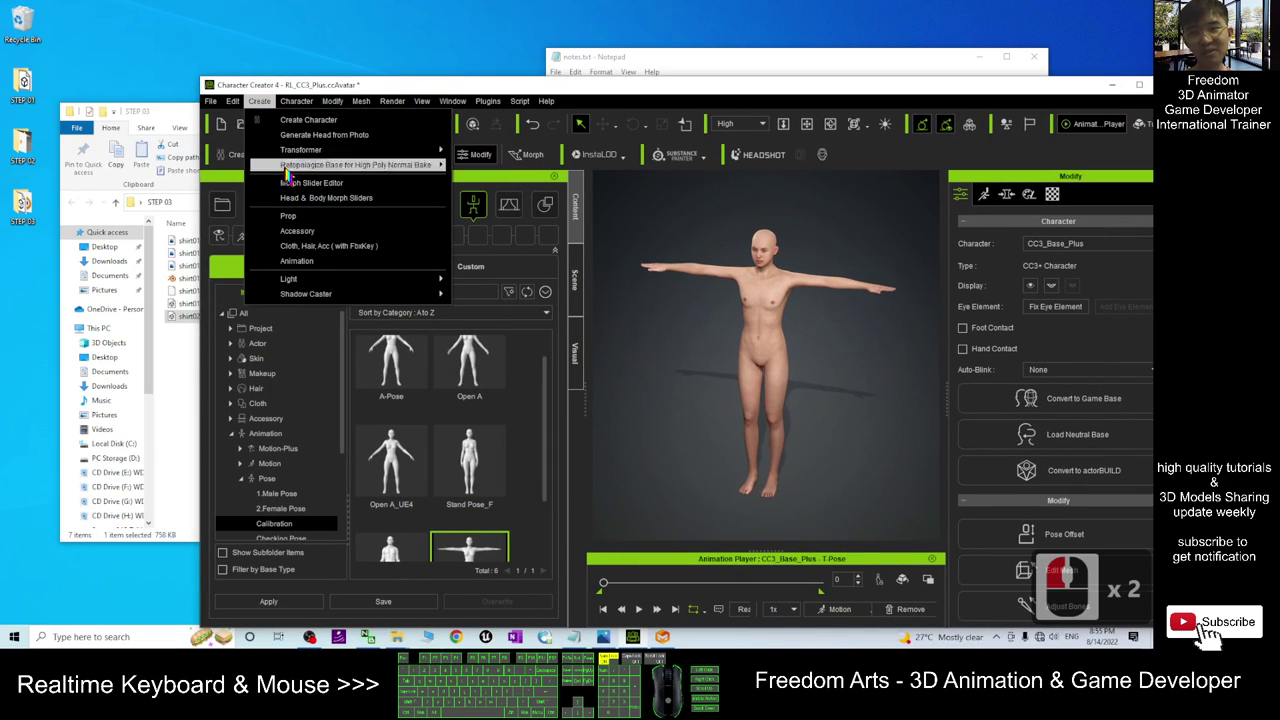
pyautogui.click(297, 231)
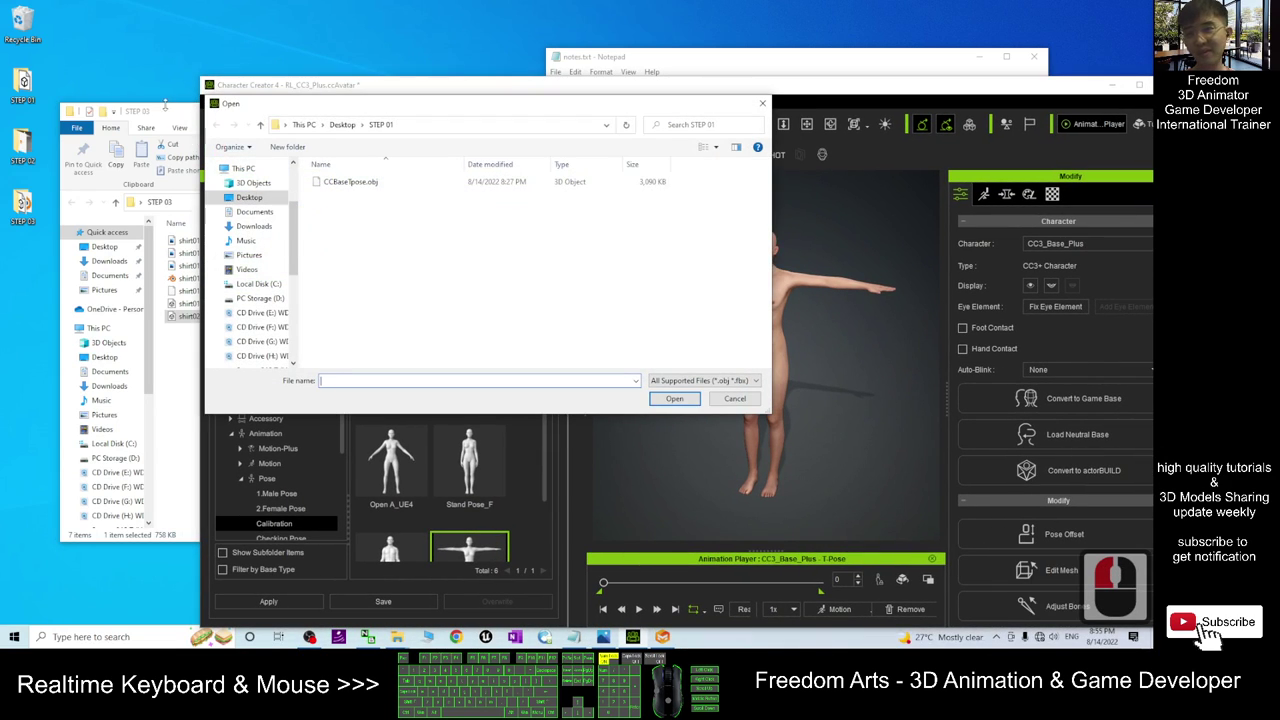
# Copy the STEP 03 folder path and use it to navigate the accessory's Open dialog to that folder.
pyautogui.click(190, 203)
pyautogui.click(200, 204)
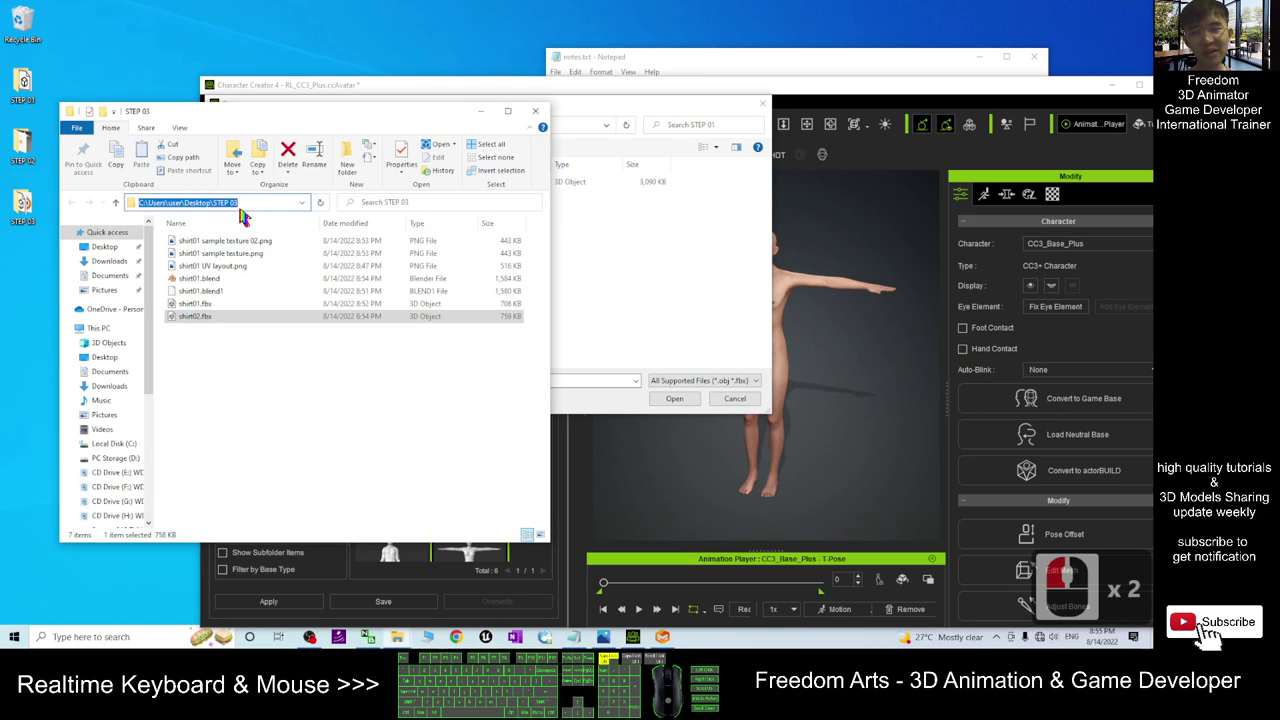
pyautogui.hotkey('ctrl', 'c')
pyautogui.click(605, 116)
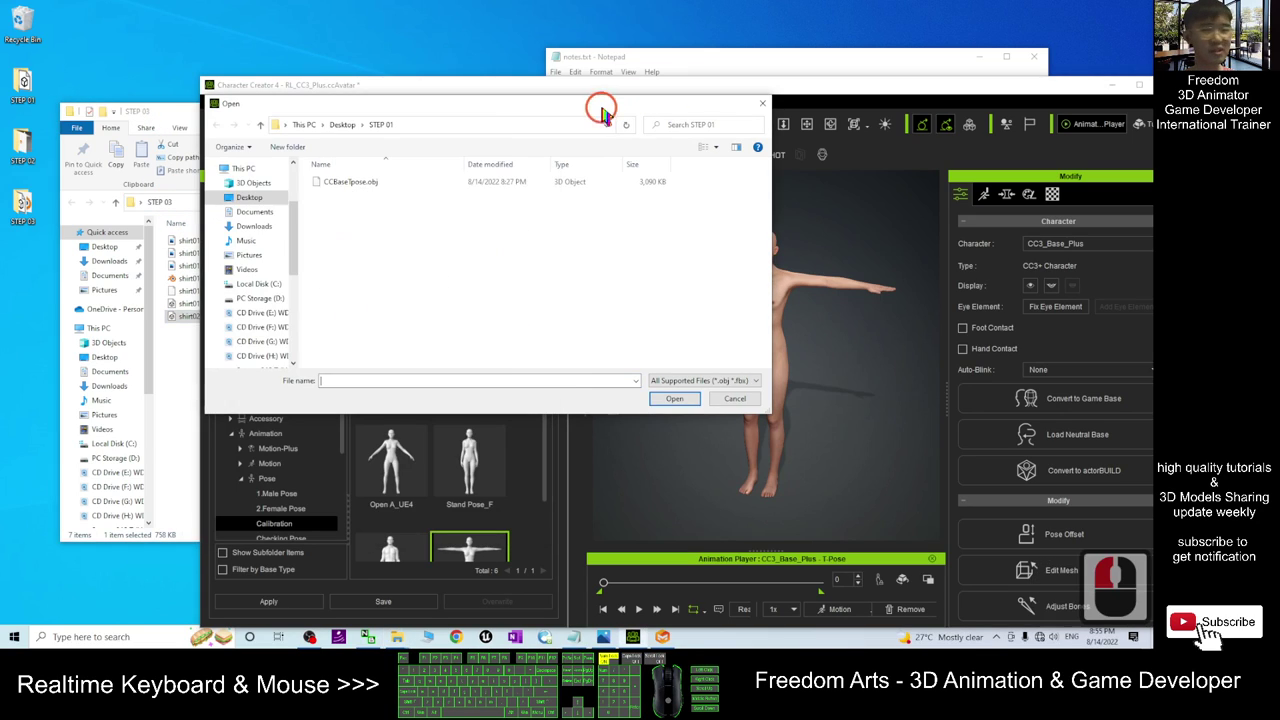
pyautogui.click(490, 126)
pyautogui.hotkey('ctrl', 'v')
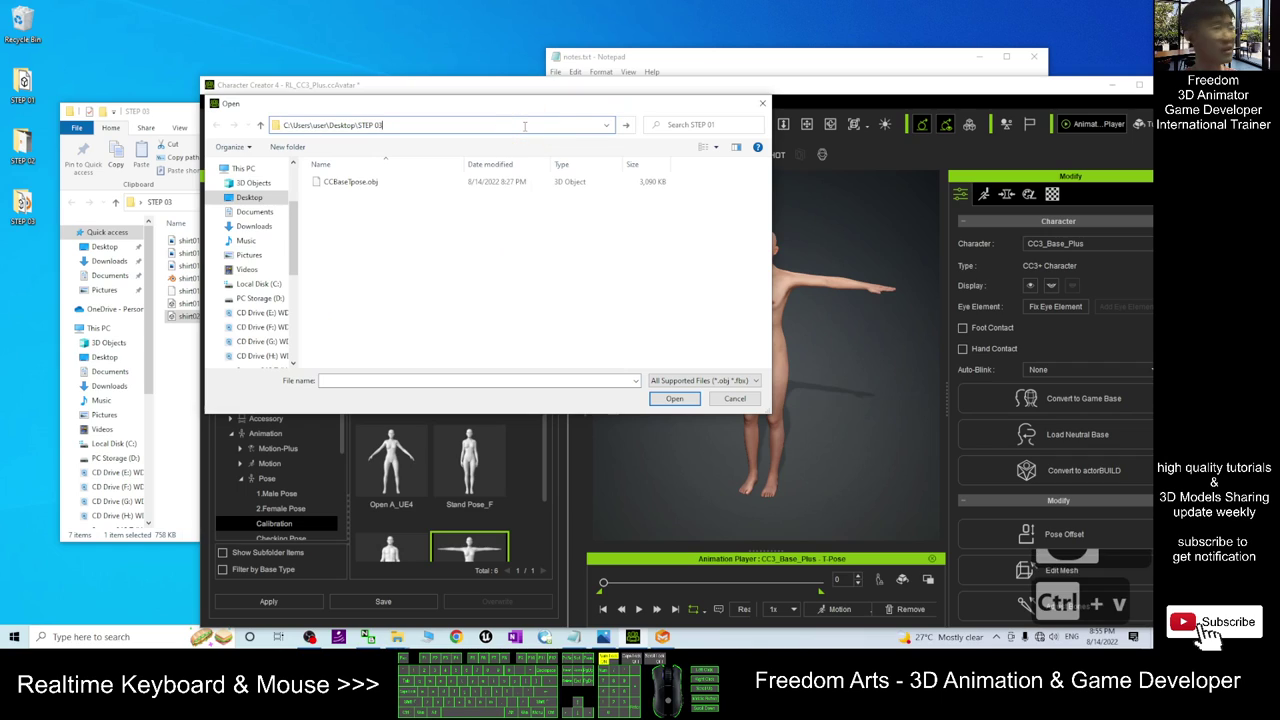
pyautogui.press('Return')
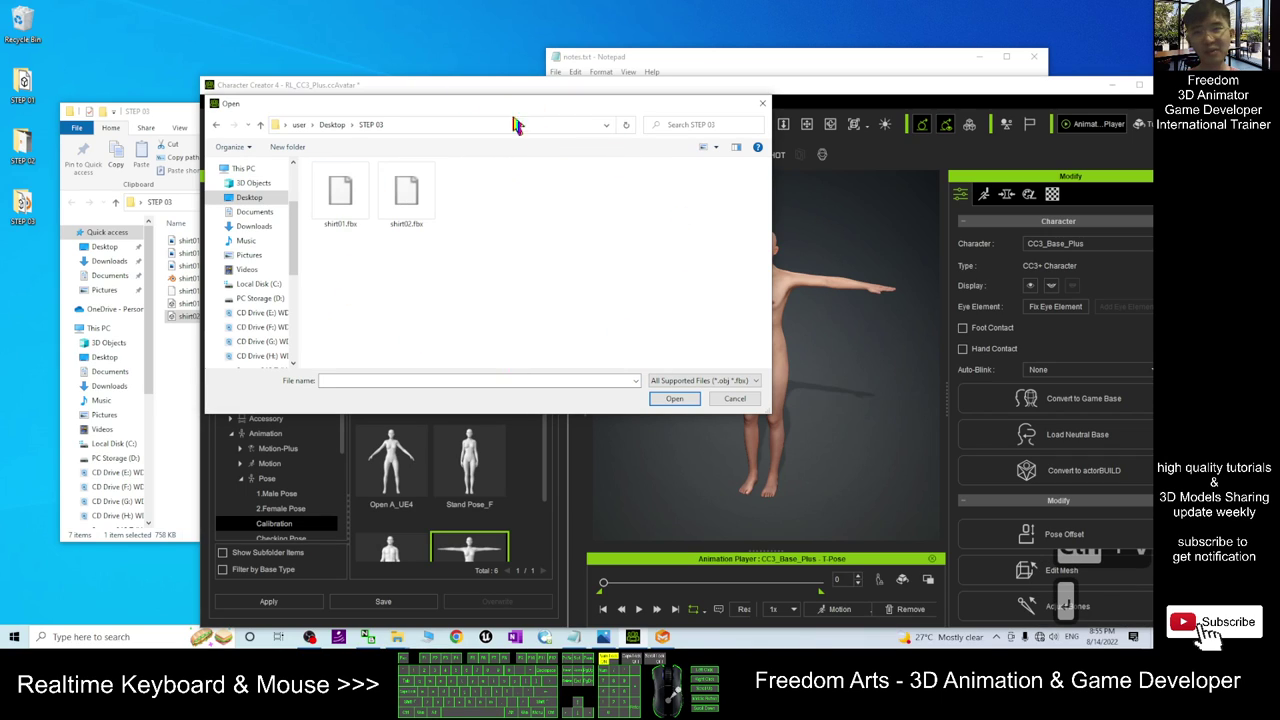
# Import shirt02.fbx as an accessory on the character and maximize the Character Creator window.
pyautogui.click(420, 200)
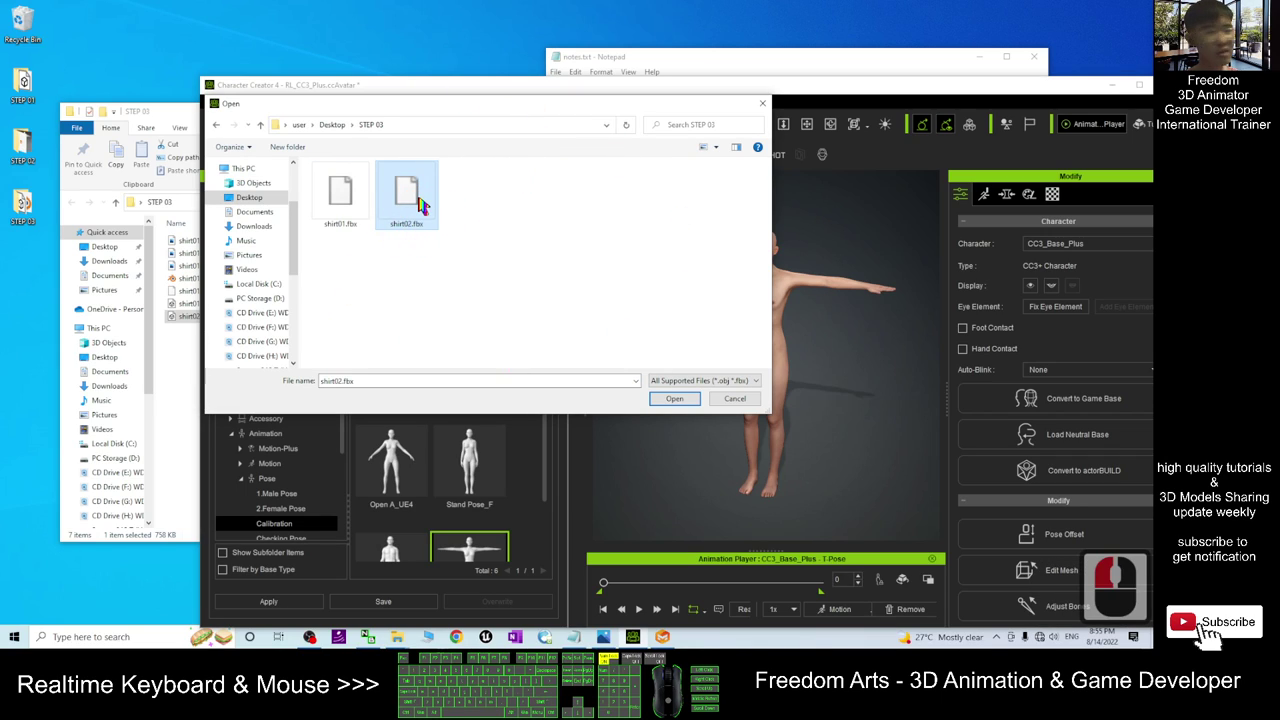
pyautogui.doubleClick(414, 196)
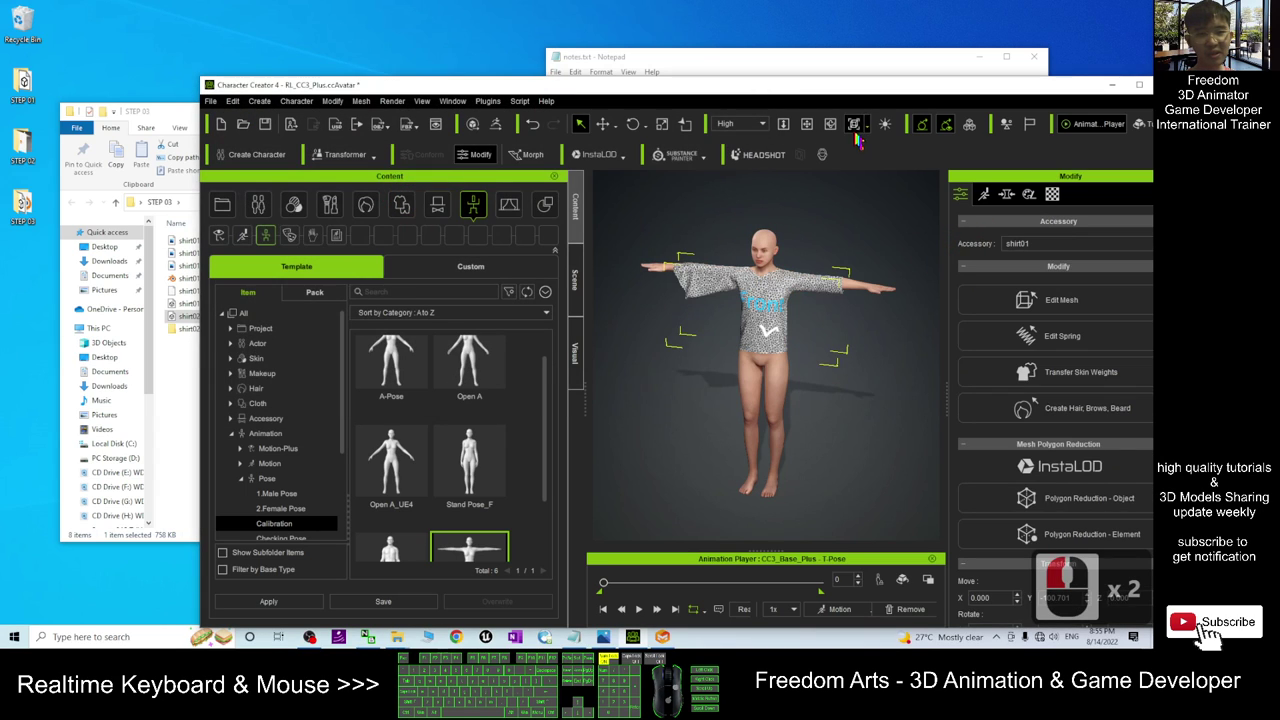
pyautogui.doubleClick(885, 97)
pyautogui.scroll(16, 760, 265)
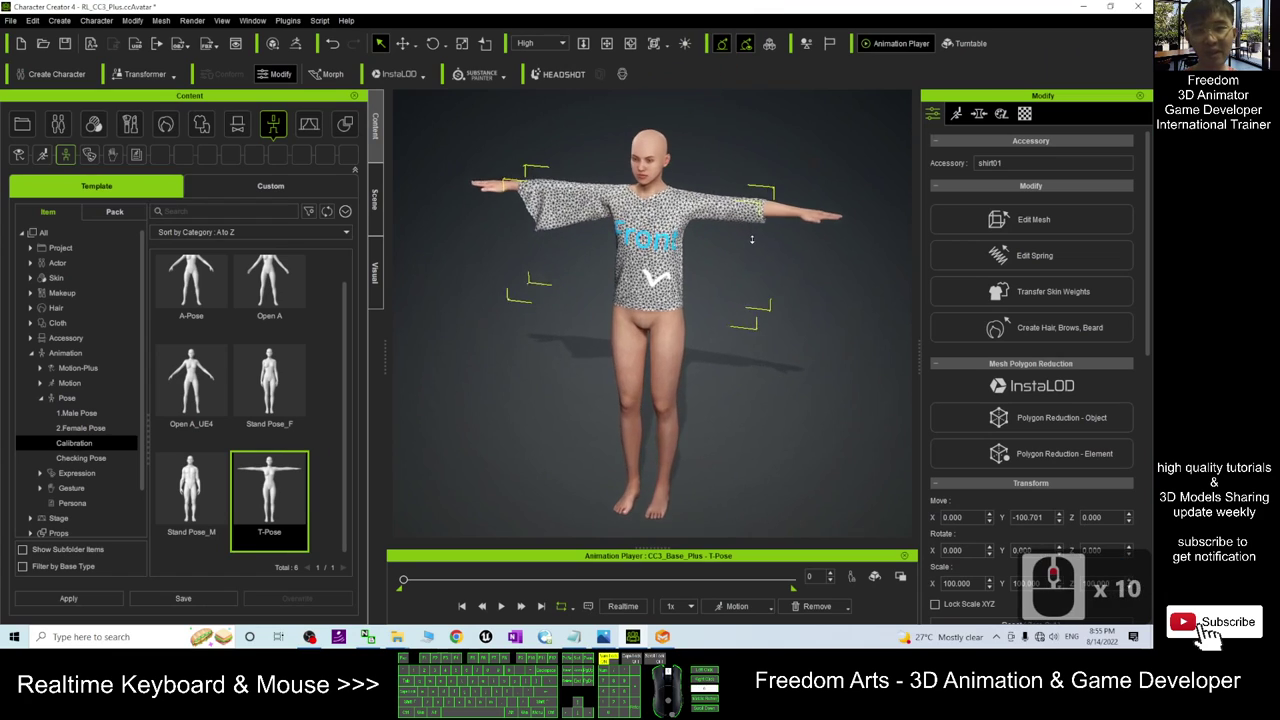
# Convert the shirt accessory to cloth by transferring skin weights with the Default template, and close the transfer settings.
pyautogui.moveTo(799, 250); pyautogui.dragTo(829, 229)
pyautogui.scroll(5, 650, 205)
pyautogui.press('x')
pyautogui.moveTo(638, 160); pyautogui.dragTo(629, 280)
pyautogui.scroll(5, 631, 262)
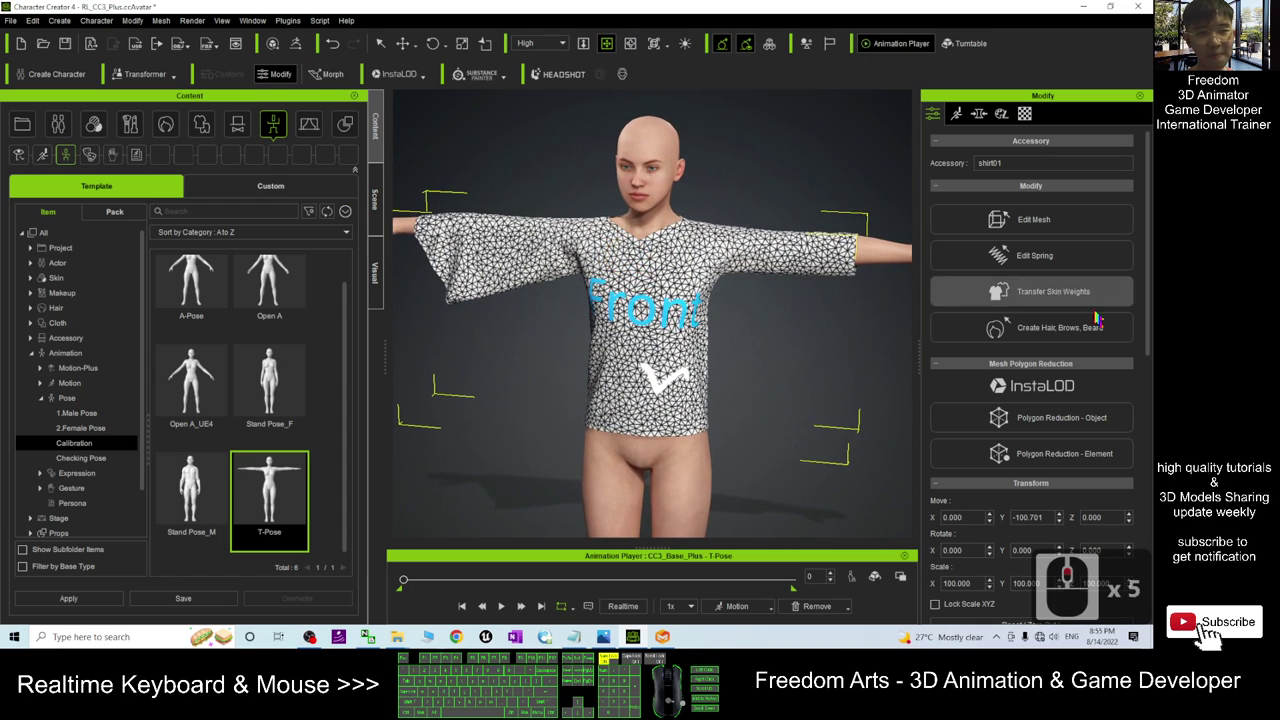
pyautogui.click(1050, 291)
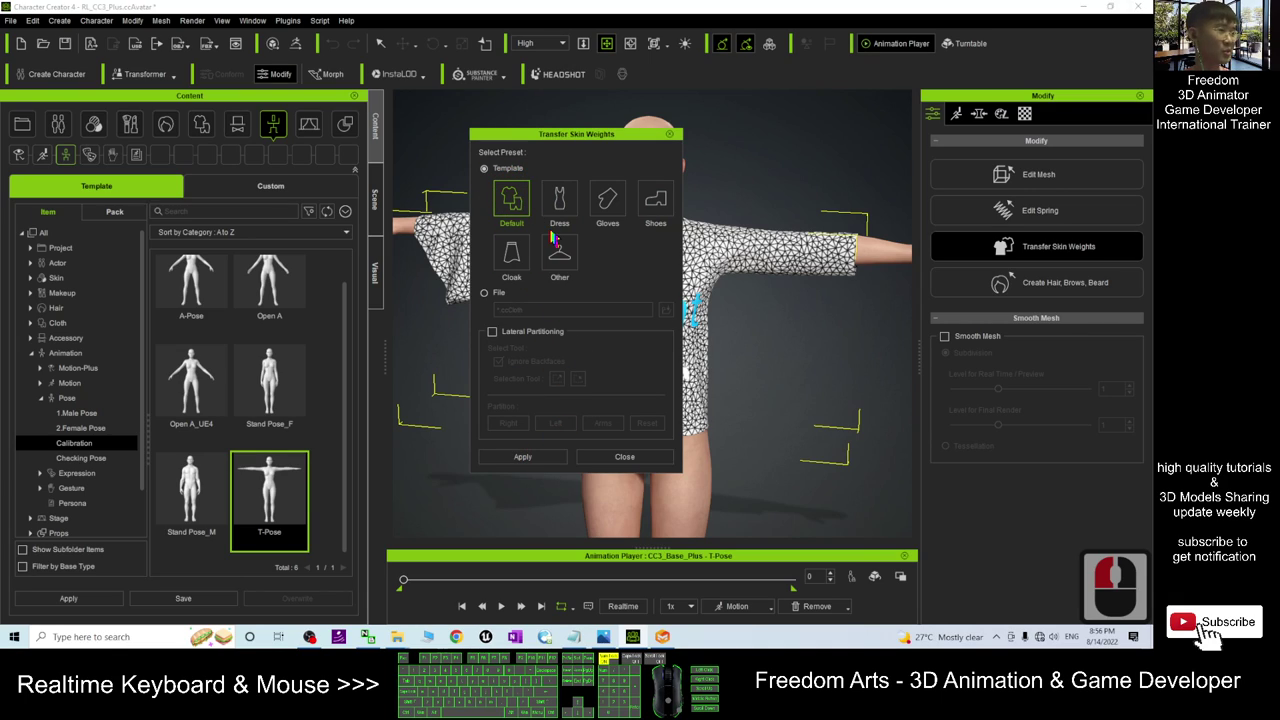
pyautogui.click(521, 458)
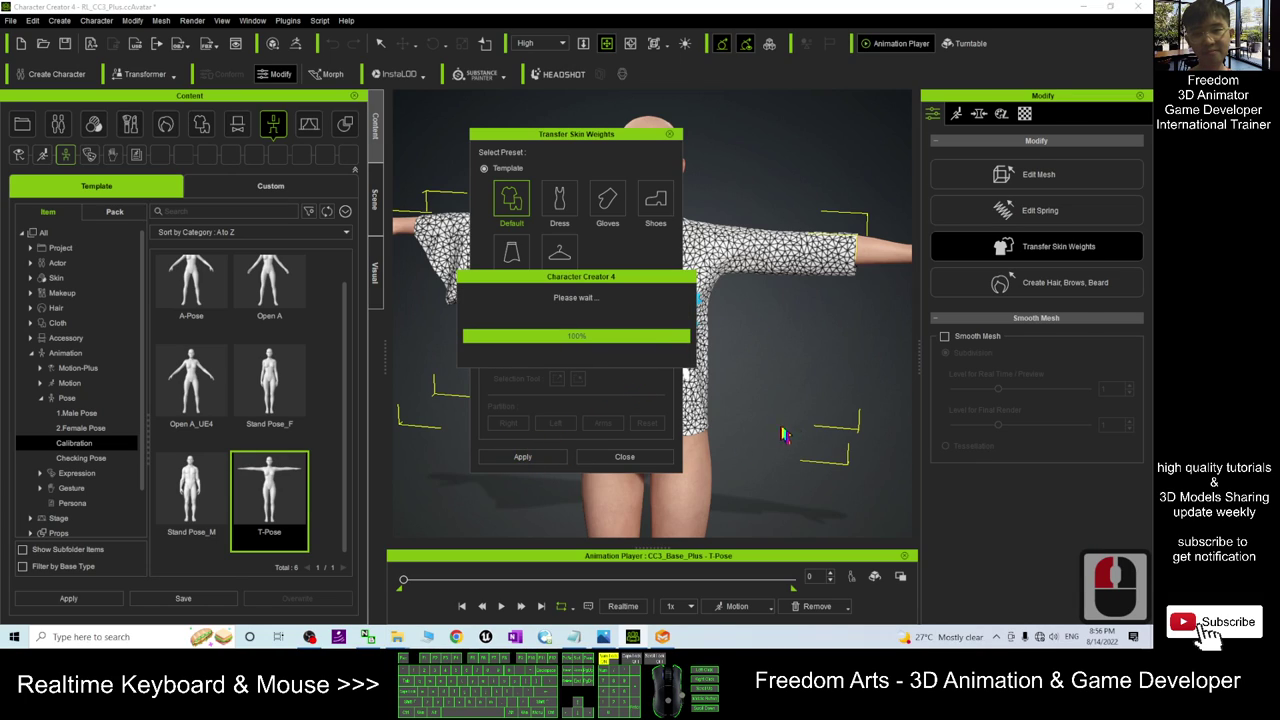
pyautogui.click(624, 456)
pyautogui.click(740, 340)
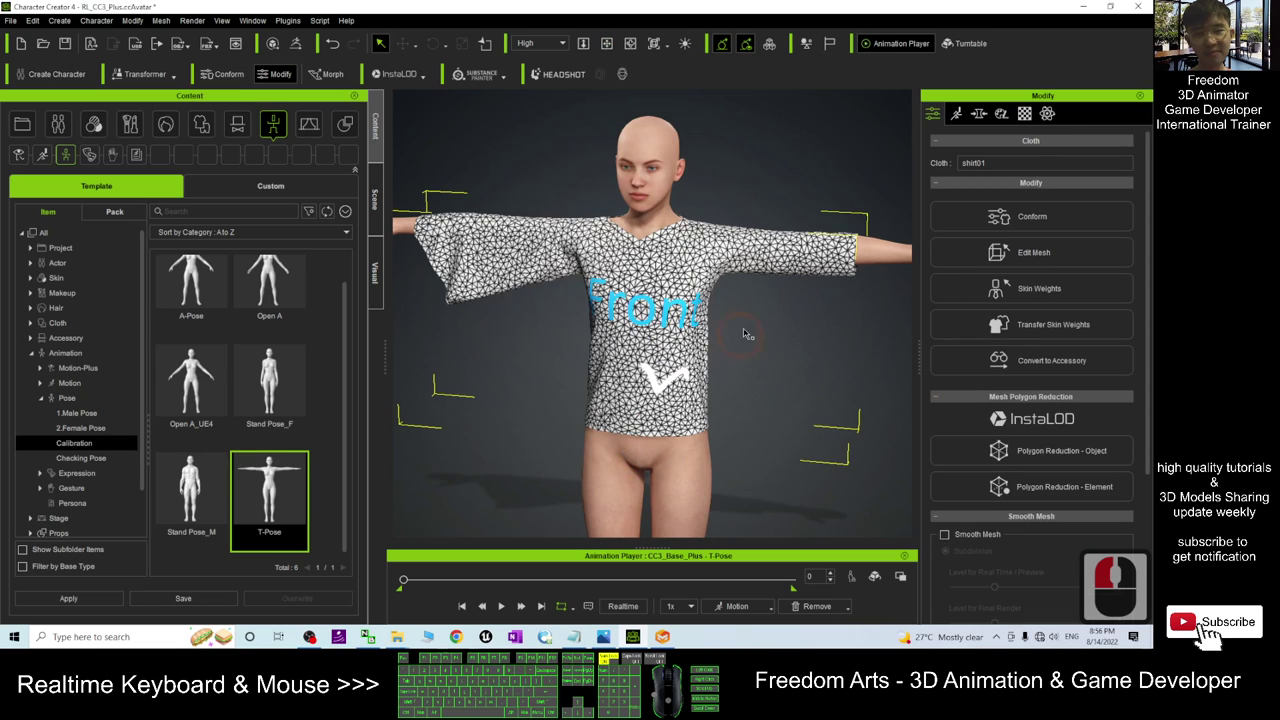
# Frame the shirt at a slight angle and open the custom content library's Cloth category for Shirts.
pyautogui.press('x')
pyautogui.press('c')
pyautogui.moveTo(809, 320); pyautogui.dragTo(632, 296)
pyautogui.press('x')
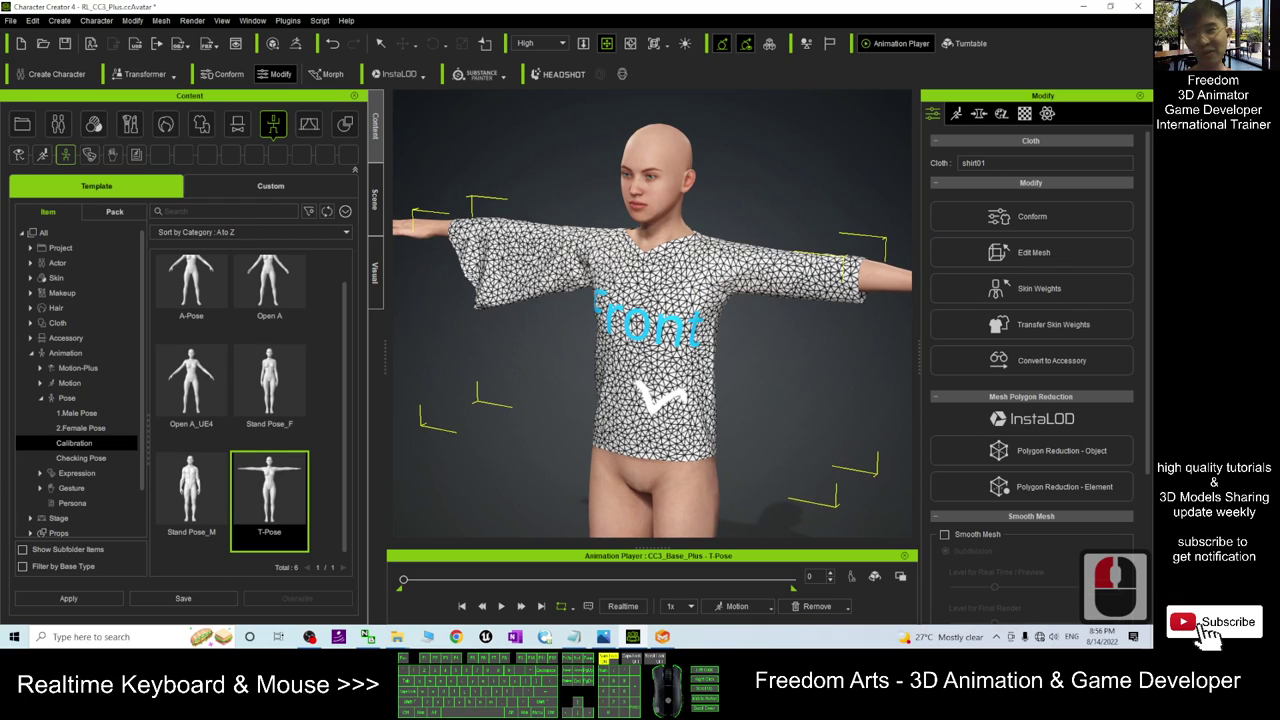
pyautogui.click(203, 128)
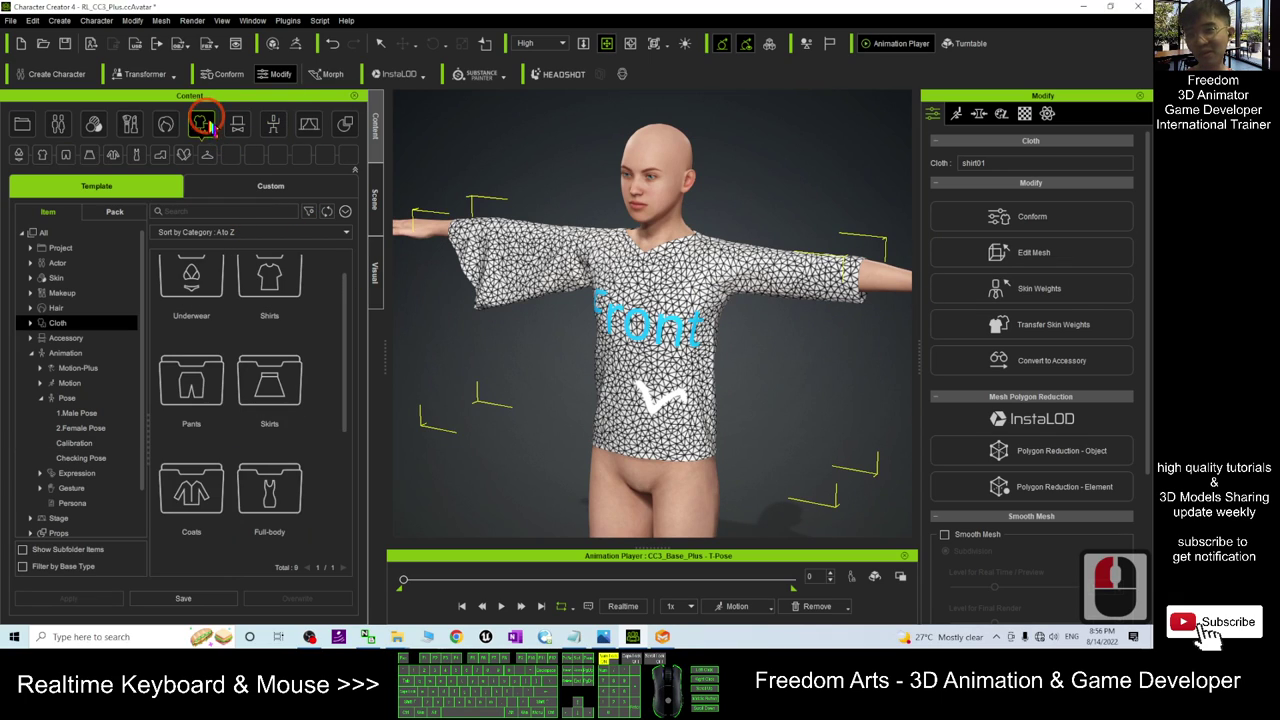
pyautogui.click(266, 186)
pyautogui.moveTo(527, 326); pyautogui.dragTo(509, 322, button='middle')
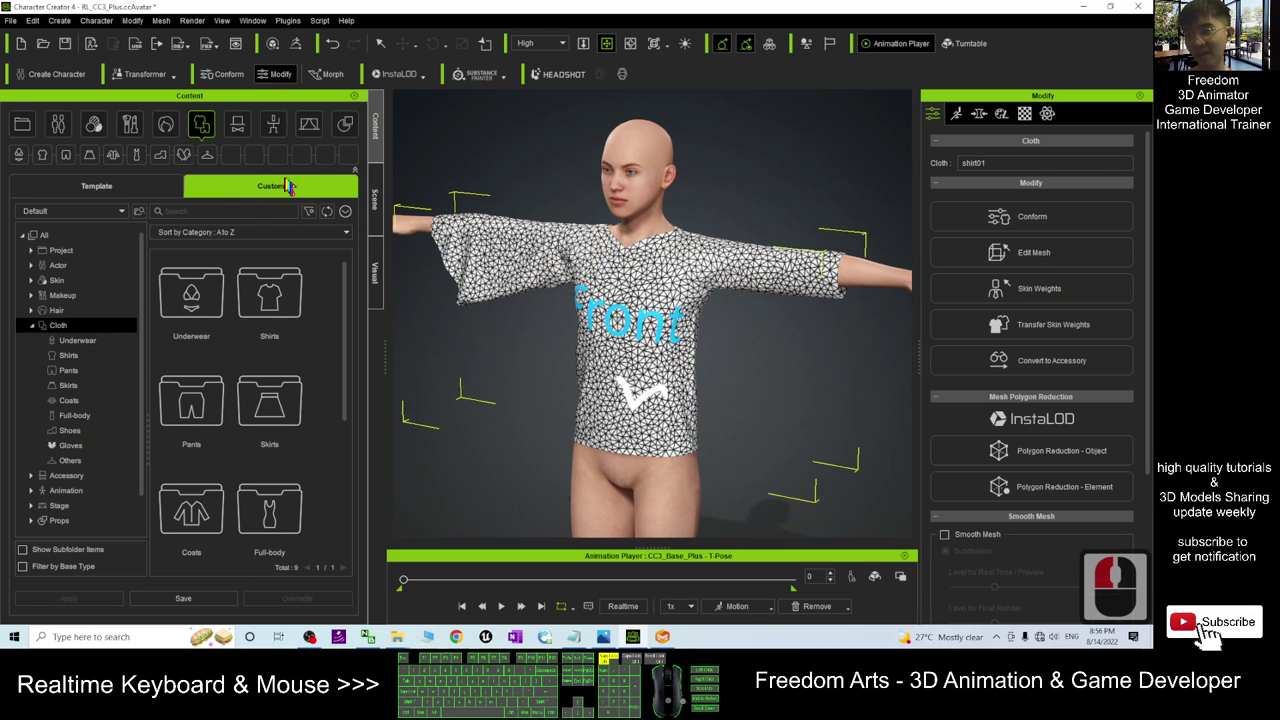
pyautogui.doubleClick(68, 356)
# Save the shirt to the custom library as shirt02 with the asset type Cloth/Shirts.
pyautogui.click(183, 598)
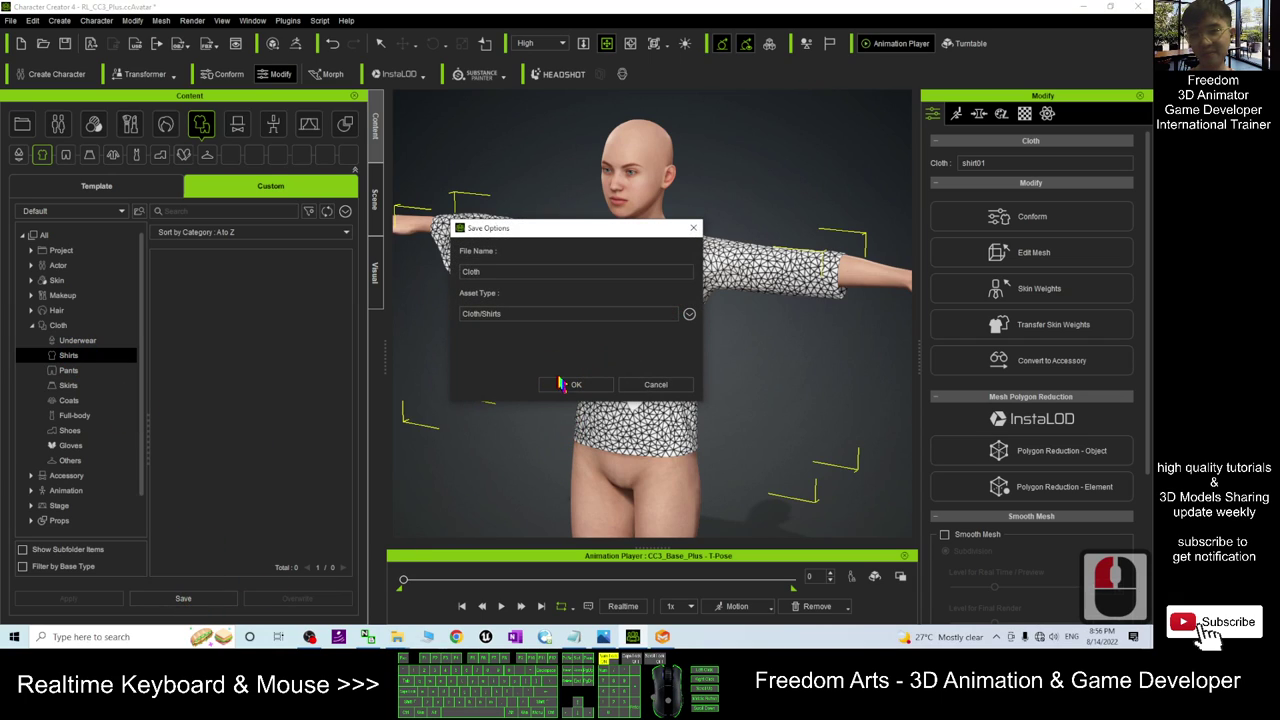
pyautogui.doubleClick(490, 271)
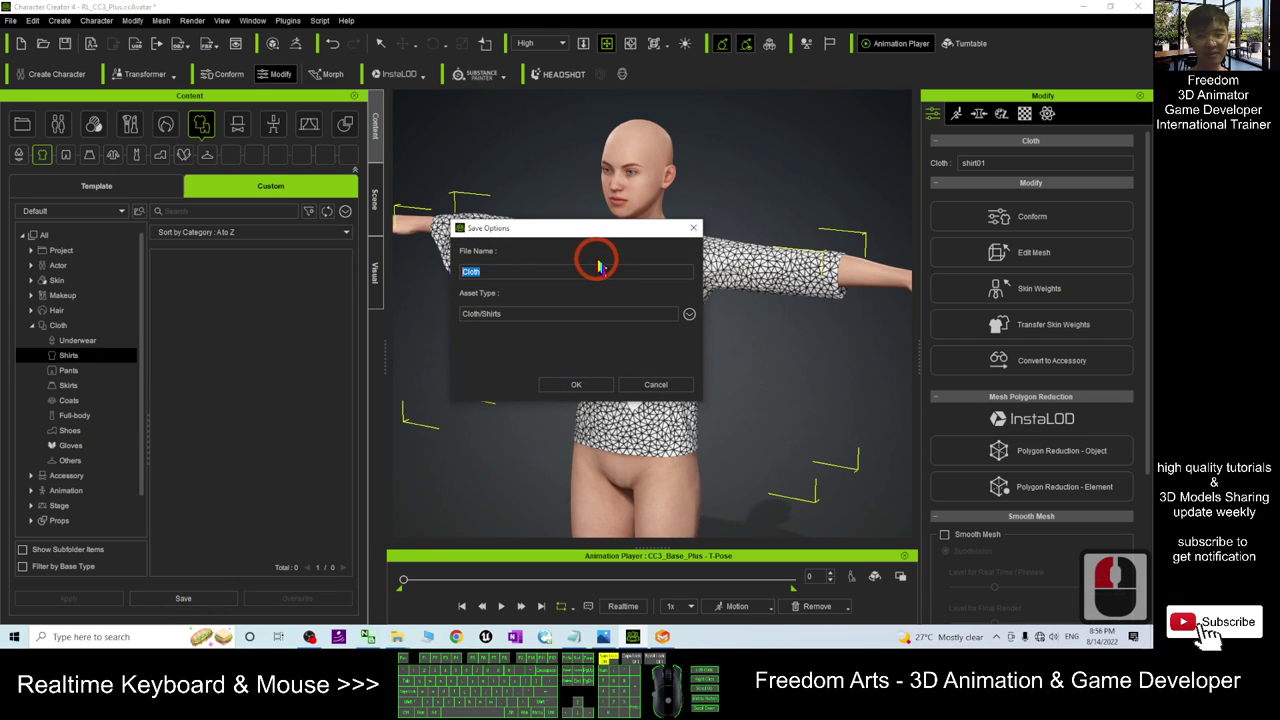
pyautogui.write('Shirt')
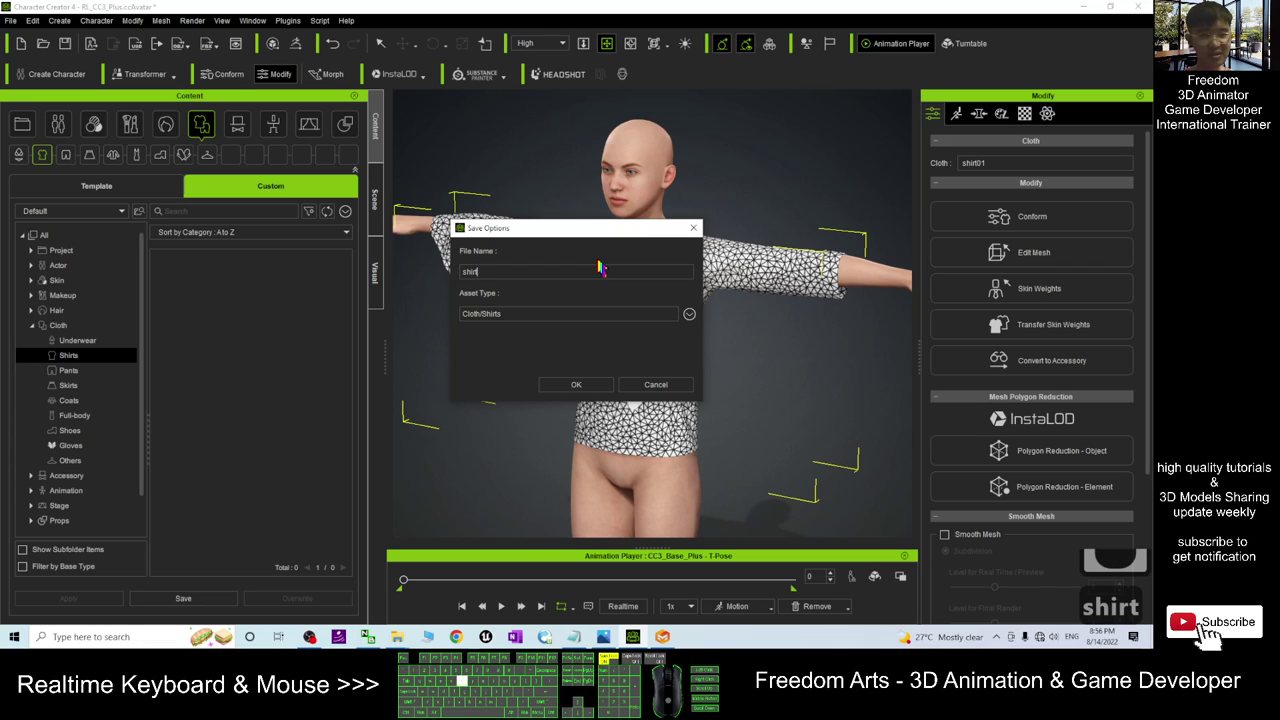
pyautogui.write('02')
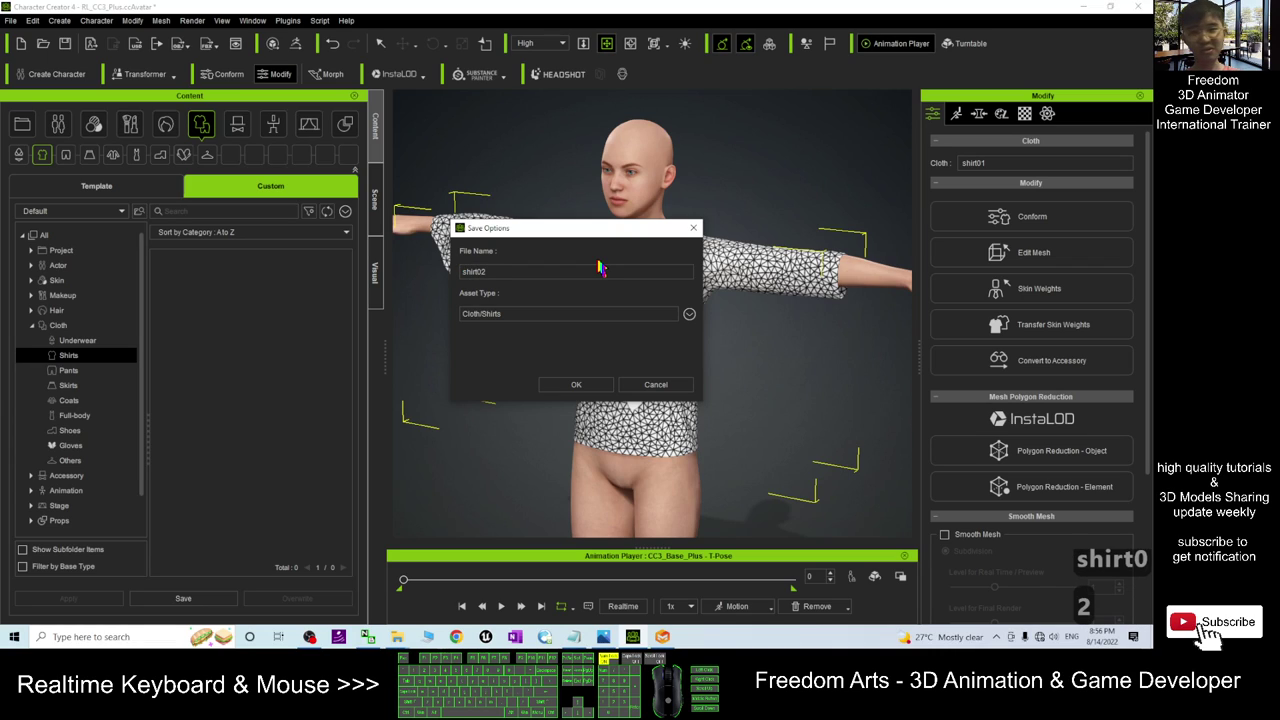
pyautogui.click(576, 384)
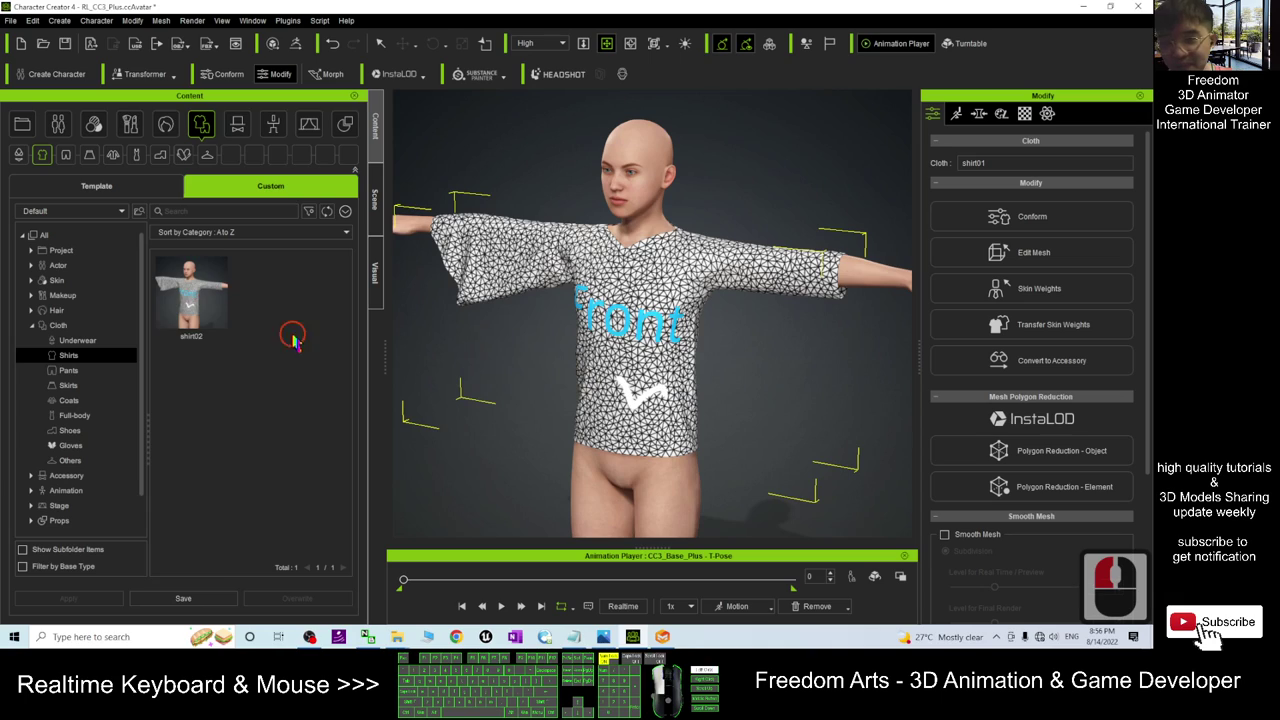
# Locate the saved shirt02 item's file on disk and move its folder window over the viewport.
pyautogui.rightClick(193, 307)
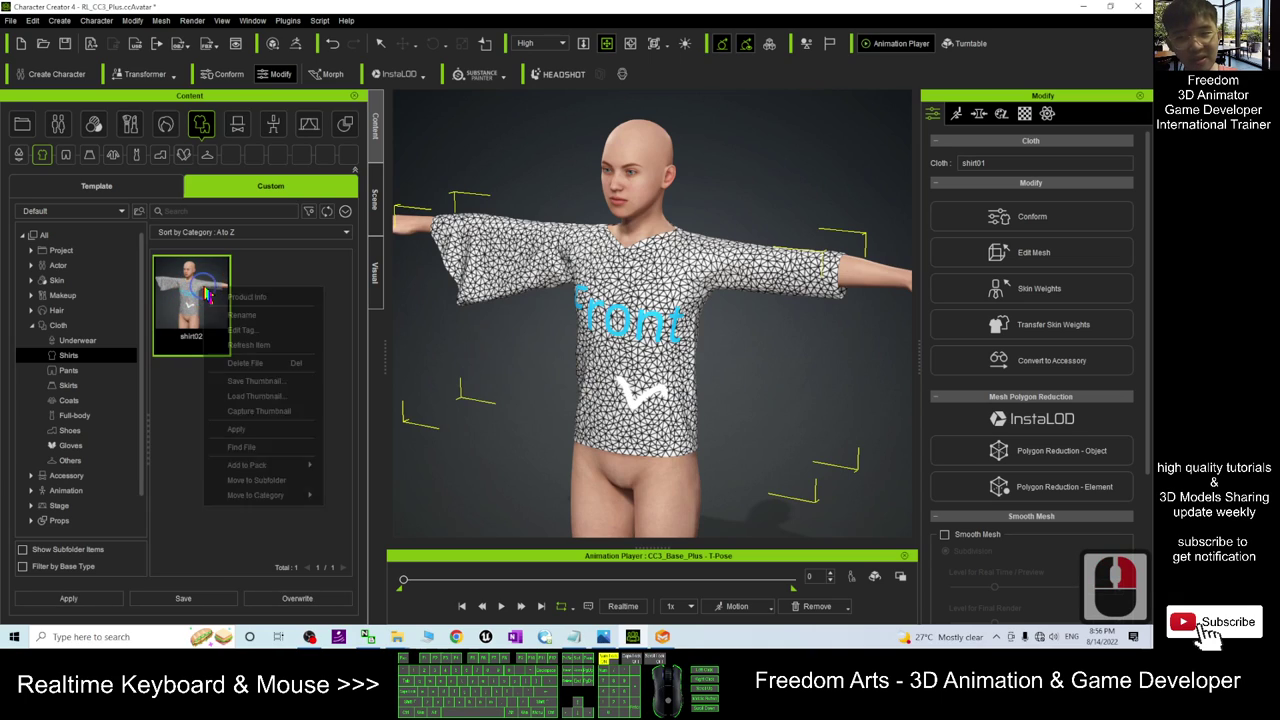
pyautogui.click(281, 447)
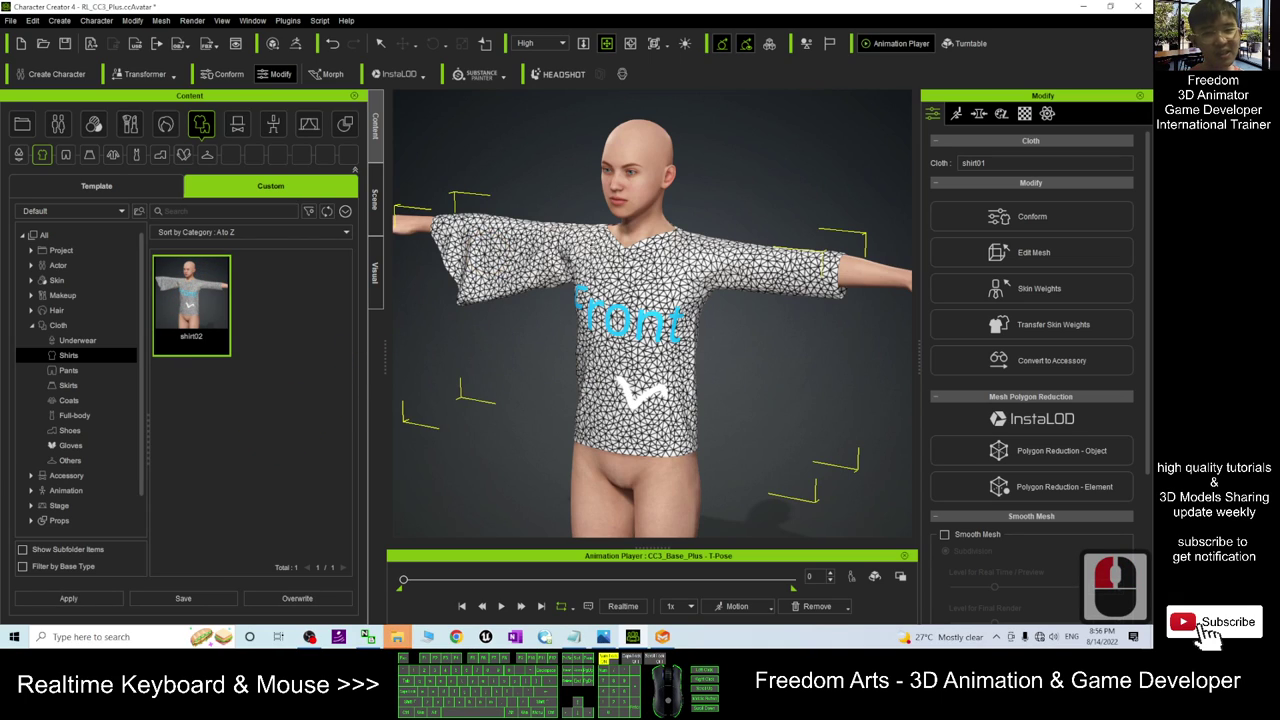
pyautogui.moveTo(373, 641)
pyautogui.click(472, 570)
pyautogui.click(499, 237)
pyautogui.click(390, 135)
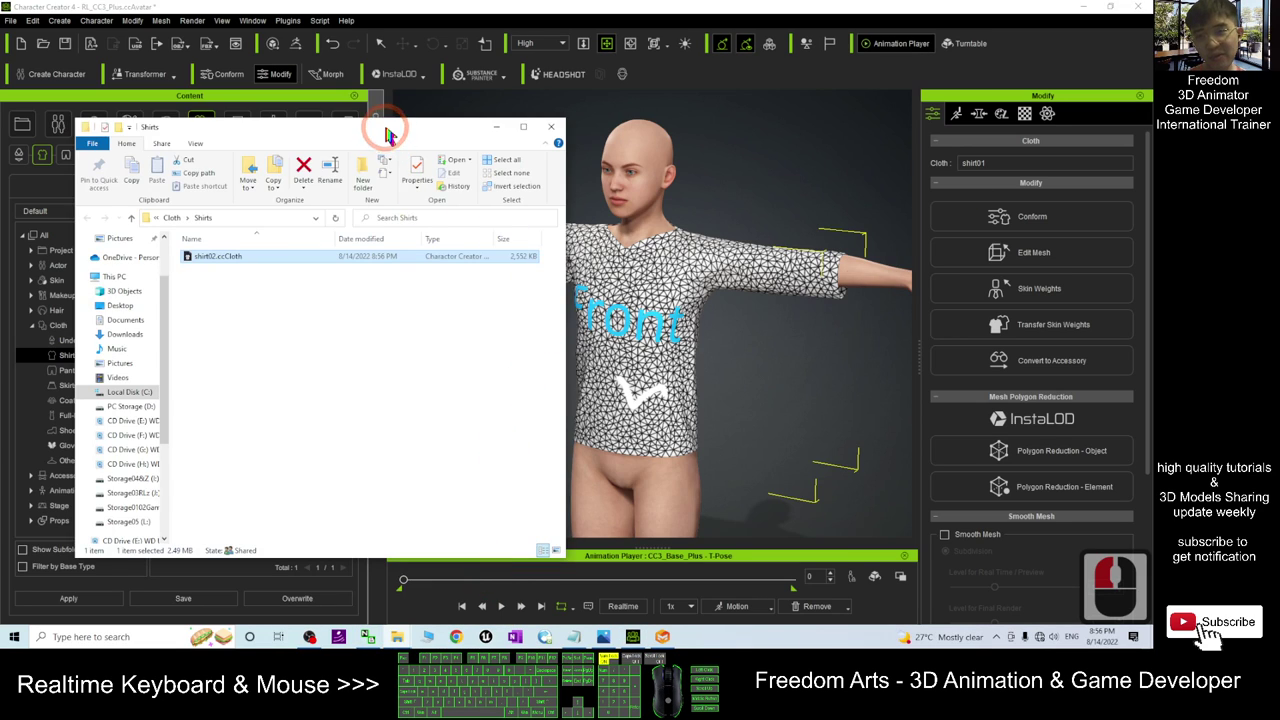
pyautogui.moveTo(386, 129); pyautogui.dragTo(623, 4)
pyautogui.moveTo(420, 8); pyautogui.dragTo(630, 68)
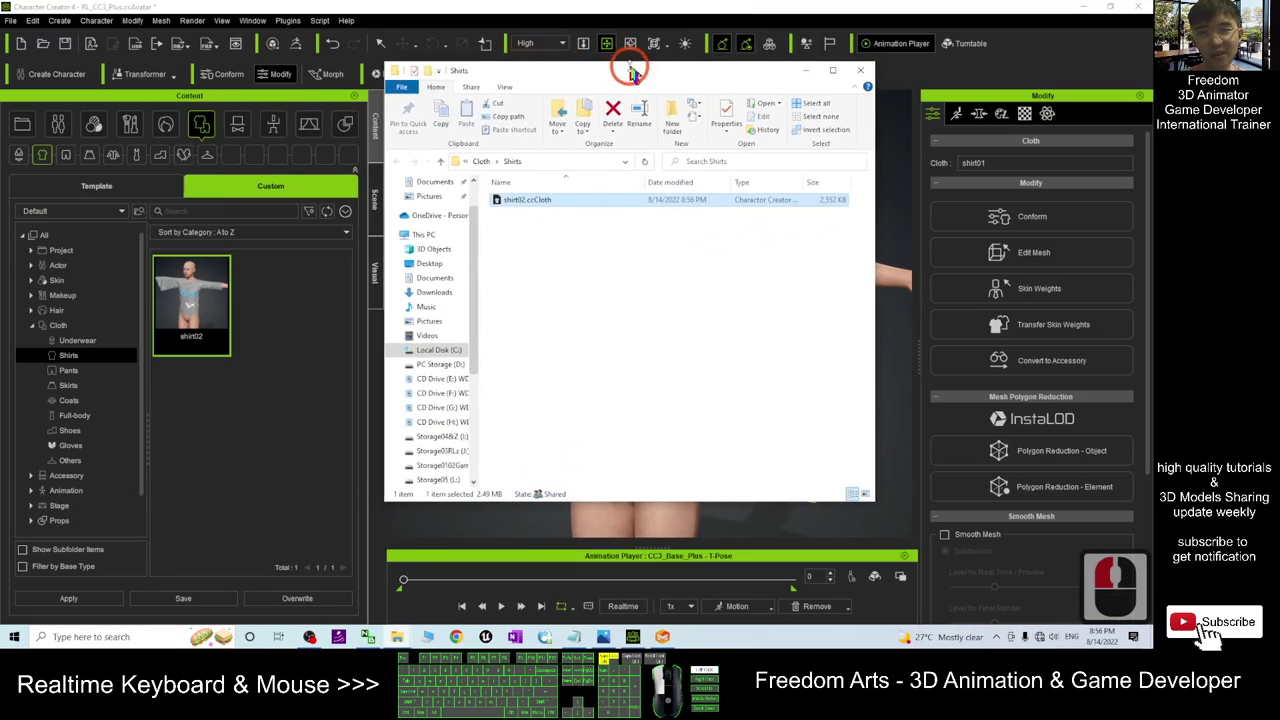
# Show the Shirts folder contents as extra large icons to check the shirt02.ccCloth thumbnail, and close the folder window.
pyautogui.rightClick(574, 262)
pyautogui.moveTo(601, 285)
pyautogui.click(722, 297)
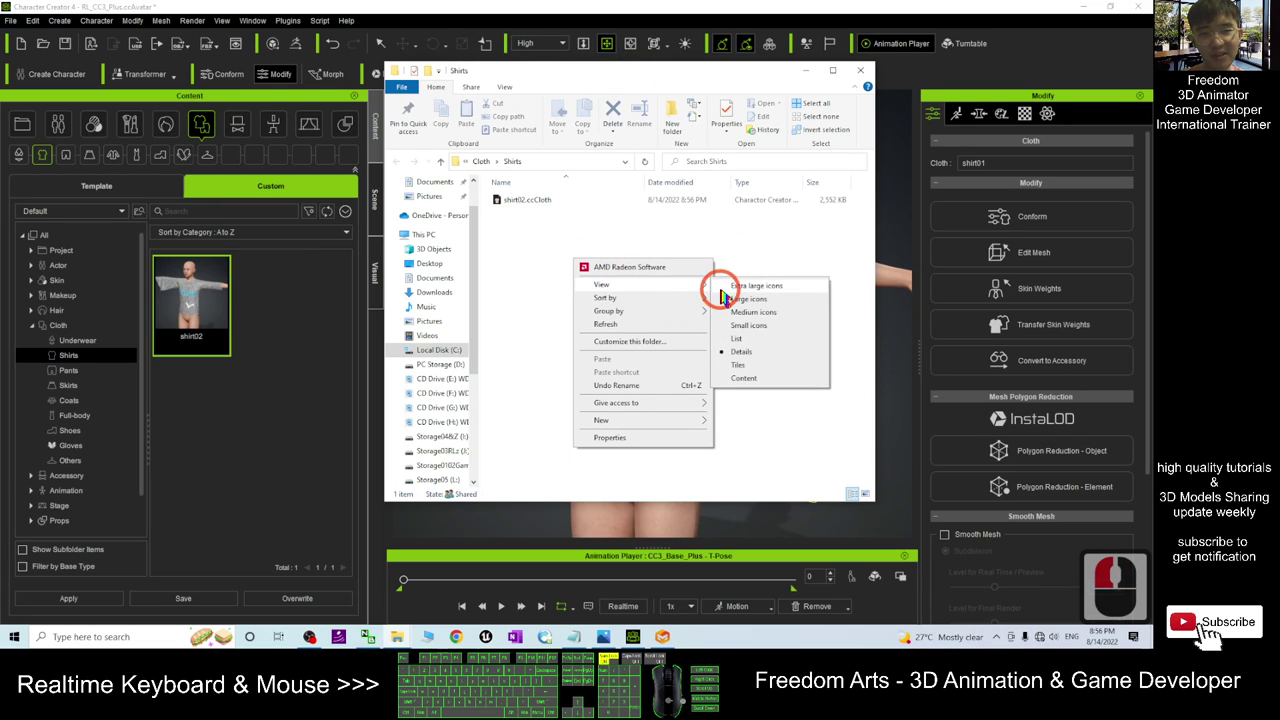
pyautogui.rightClick(643, 226)
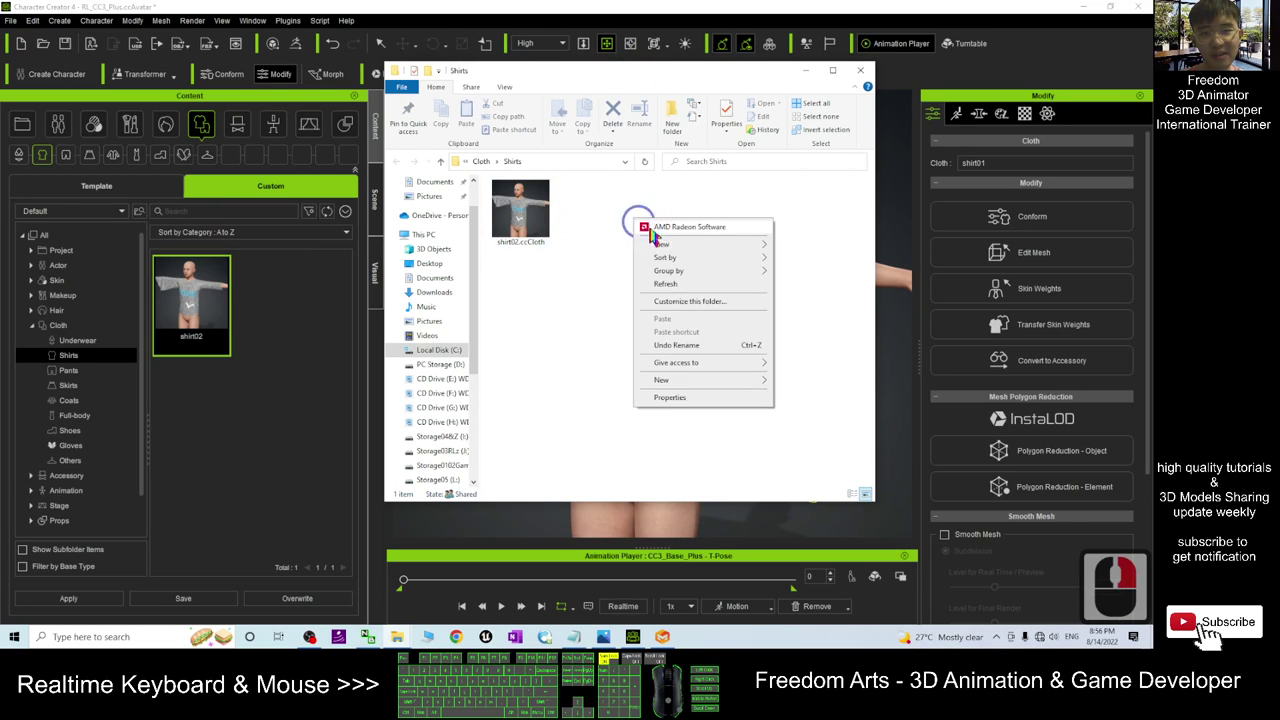
pyautogui.moveTo(662, 244)
pyautogui.click(808, 246)
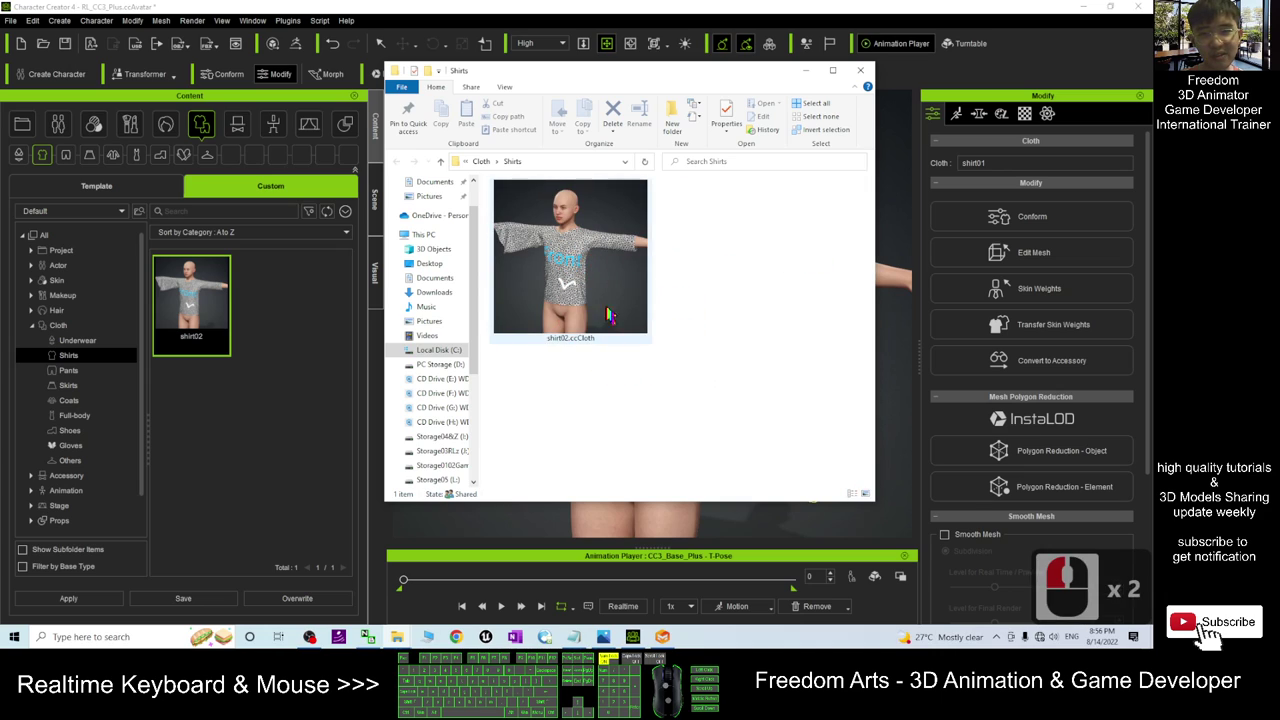
pyautogui.click(859, 72)
# Show the Full Body morph sliders for the actor and widen the Modify area so they are fully readable.
pyautogui.scroll(2, 717, 280)
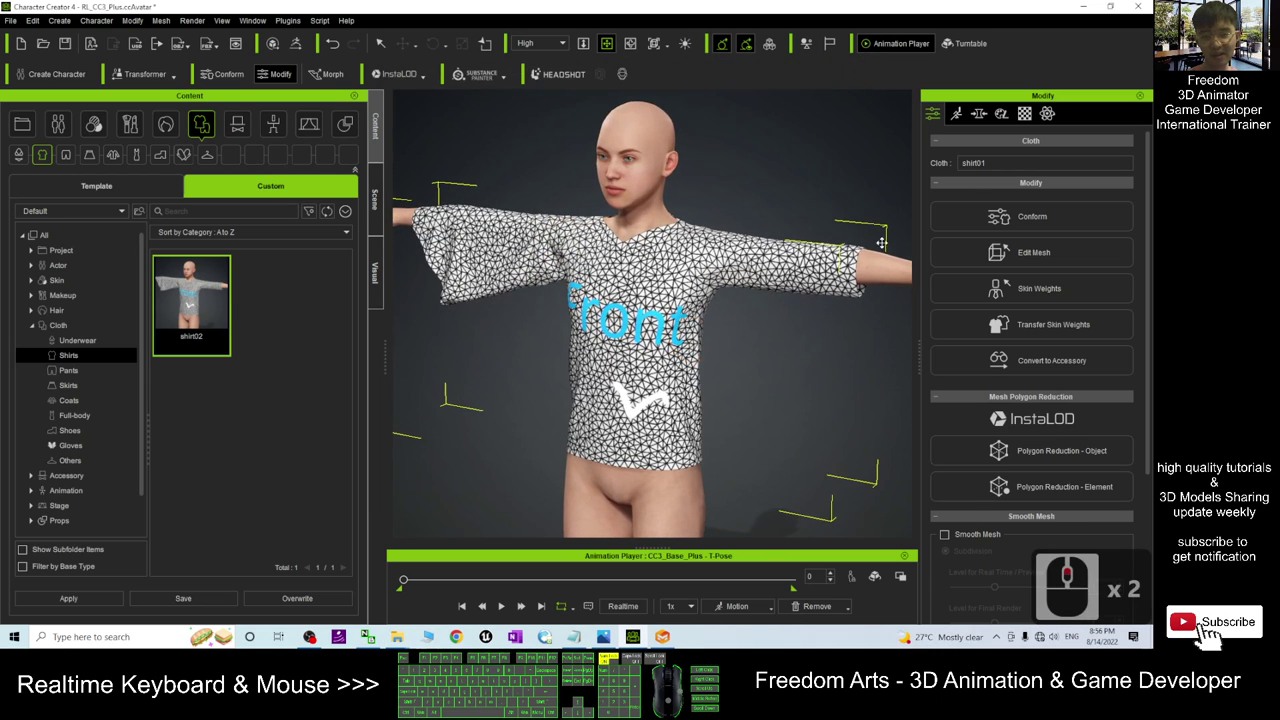
pyautogui.click(980, 115)
pyautogui.click(1024, 375)
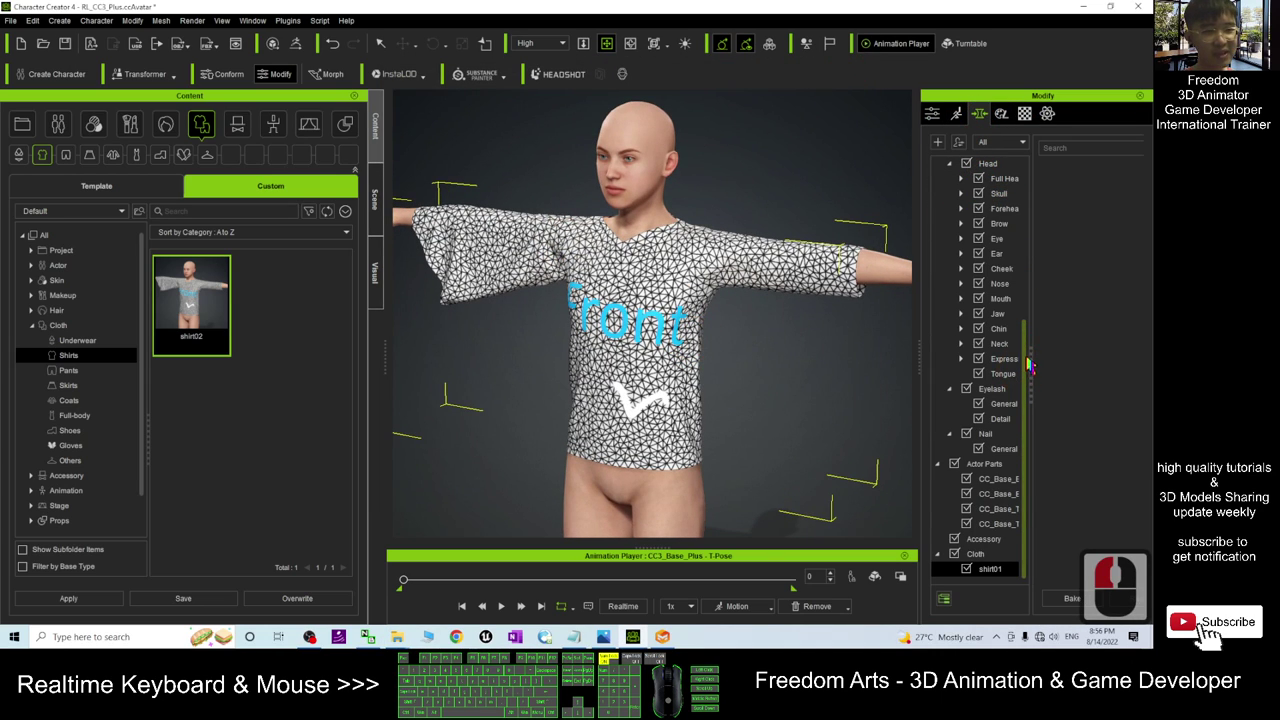
pyautogui.moveTo(1030, 368); pyautogui.dragTo(1023, 189)
pyautogui.scroll(5, 632, 348)
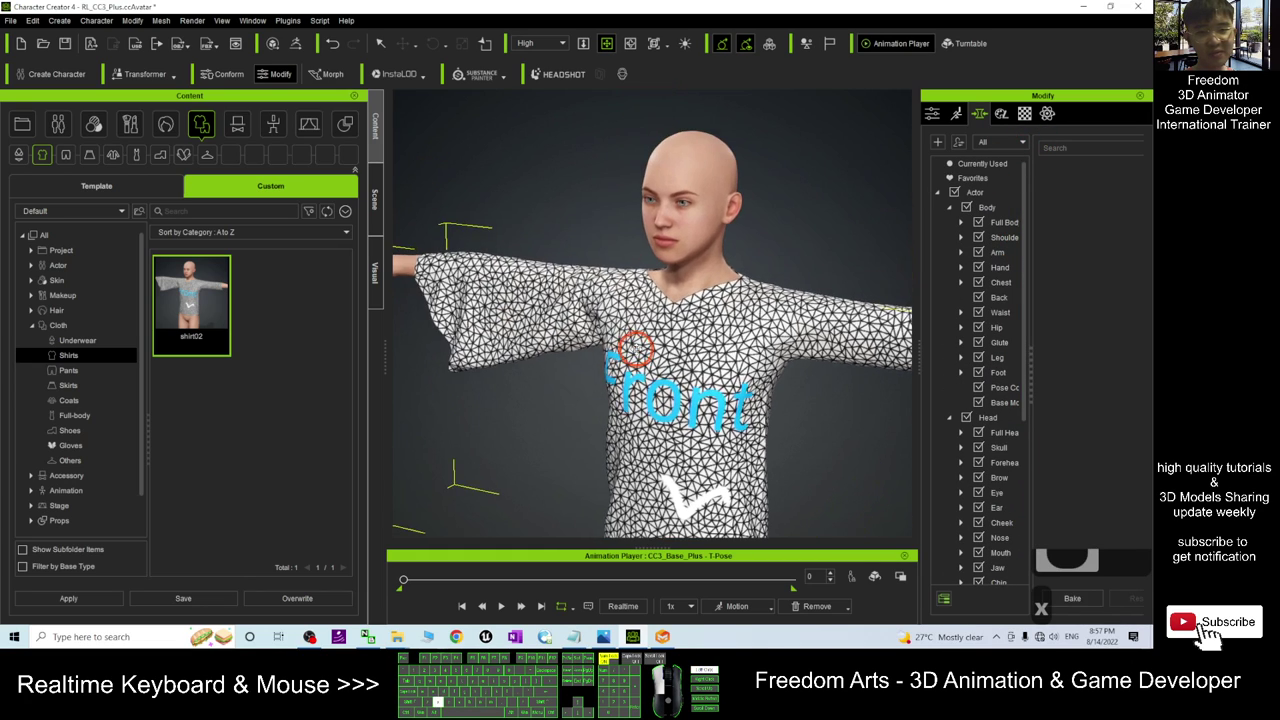
pyautogui.moveTo(632, 348); pyautogui.dragTo(571, 386, button='right')
pyautogui.click(1000, 224)
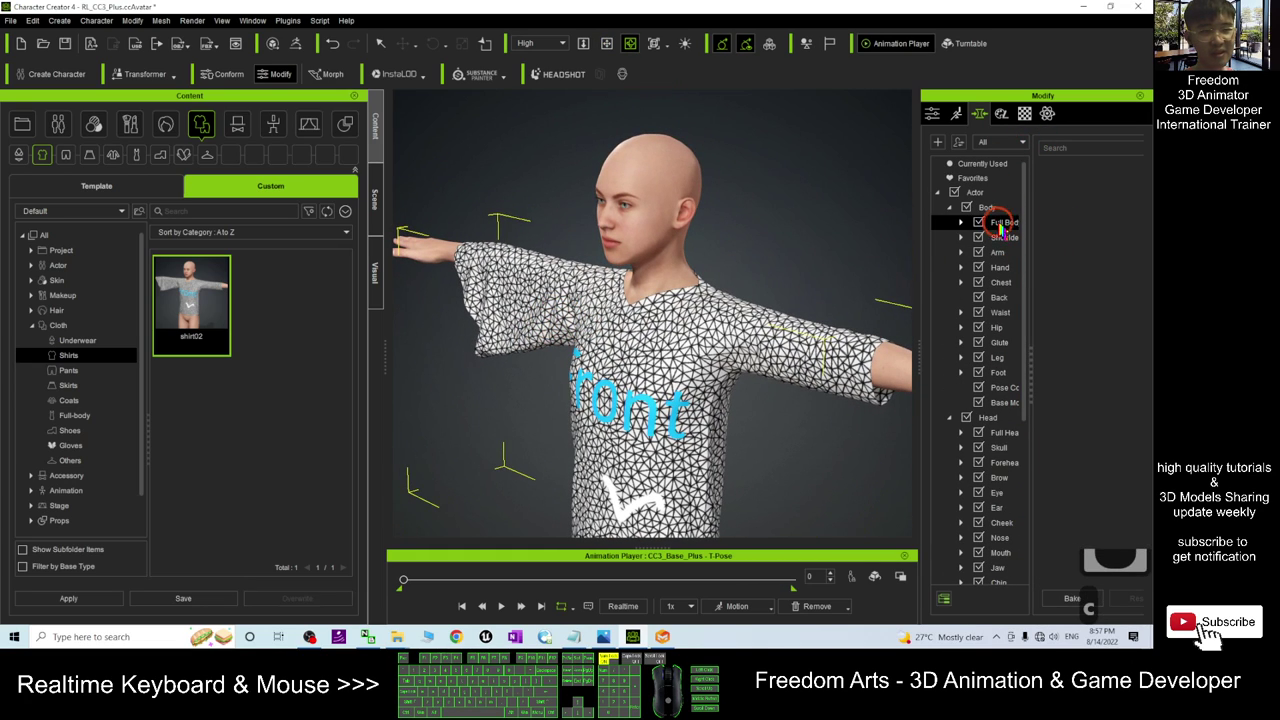
pyautogui.moveTo(918, 364); pyautogui.dragTo(845, 366)
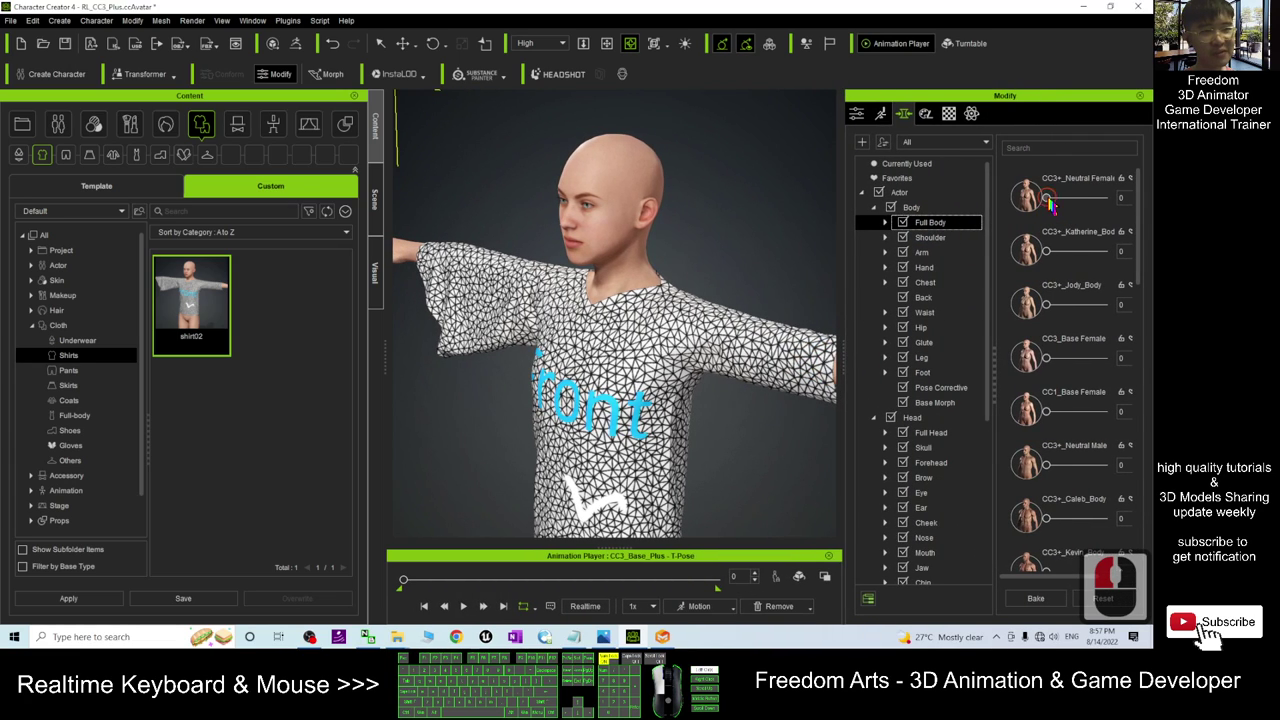
# Test how the shirt follows the body with the CC3+_Neutral Female morph at 100, and return it to 0.
pyautogui.moveTo(1048, 199); pyautogui.dragTo(1150, 200)
pyautogui.moveTo(617, 372); pyautogui.dragTo(860, 234)
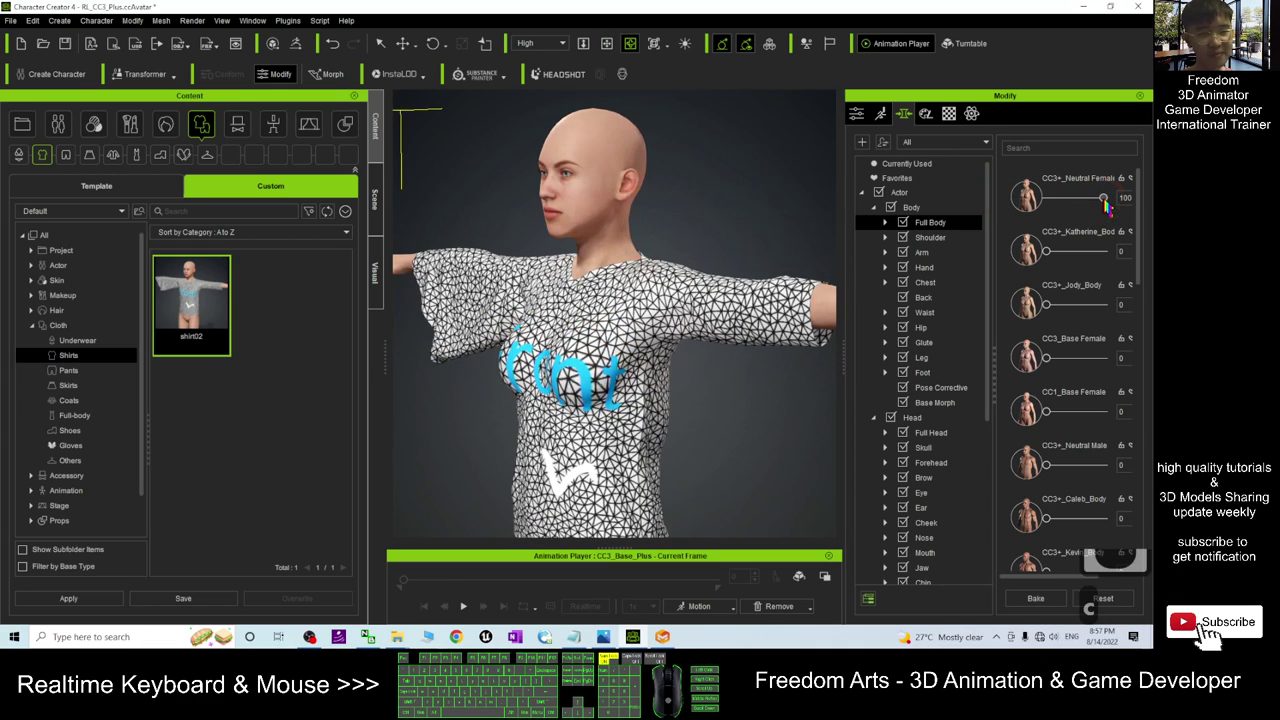
pyautogui.moveTo(1105, 199); pyautogui.dragTo(1040, 199)
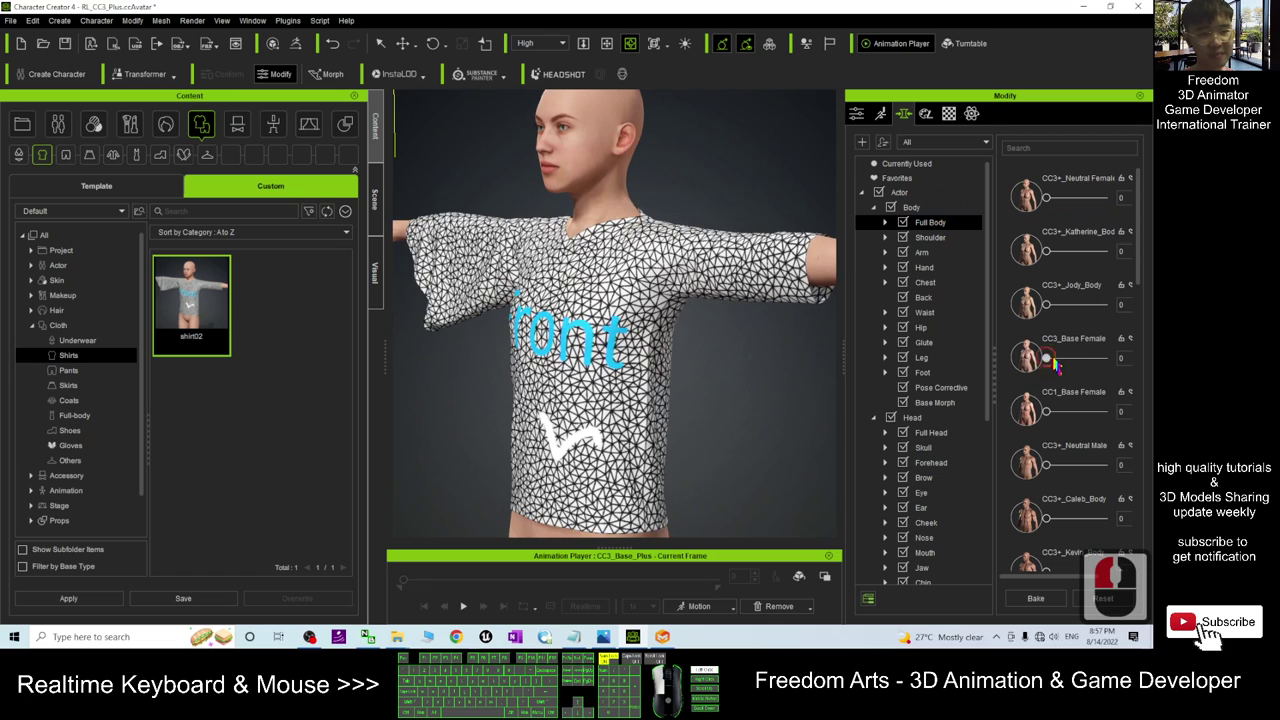
# Test the CC3_Base Female and CC3+_Caleb_Body morphs on the clothed character, leaving both at 0.
pyautogui.moveTo(1047, 360); pyautogui.dragTo(1103, 358)
pyautogui.press('c')
pyautogui.press('c')
pyautogui.press('c')
pyautogui.press('c')
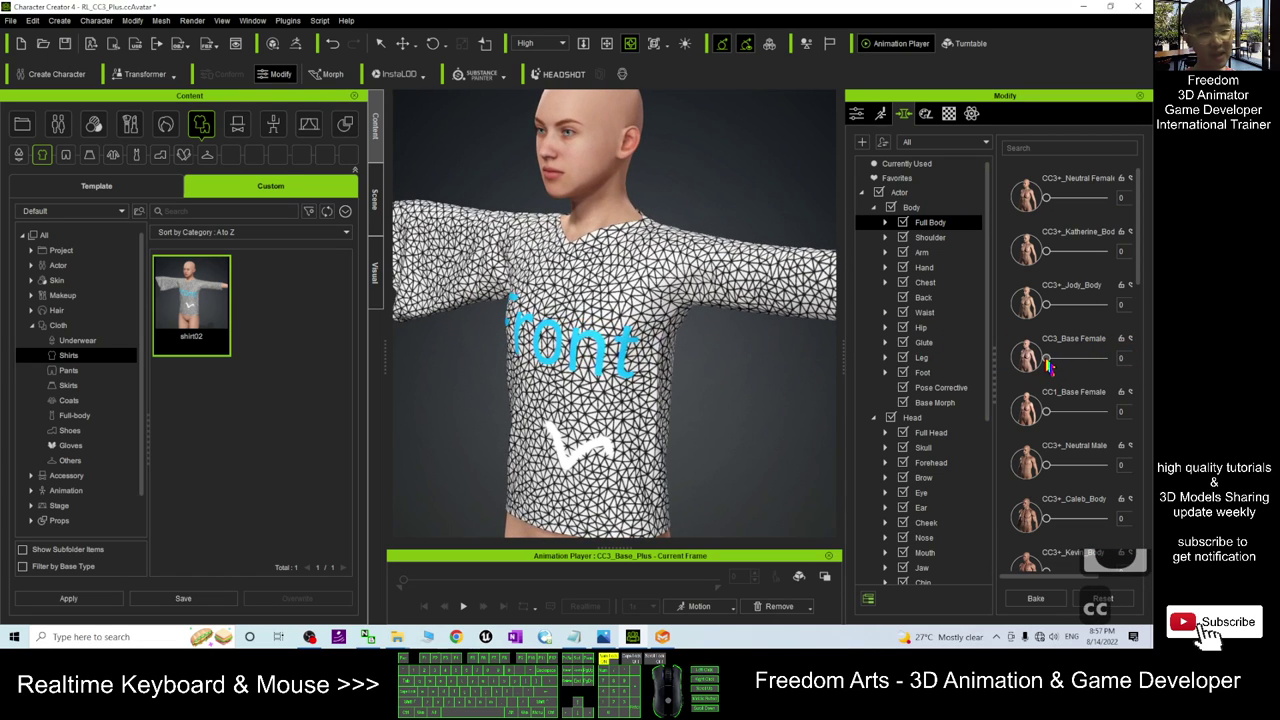
pyautogui.scroll(-1, 1070, 470)
pyautogui.moveTo(1047, 489); pyautogui.dragTo(997, 495)
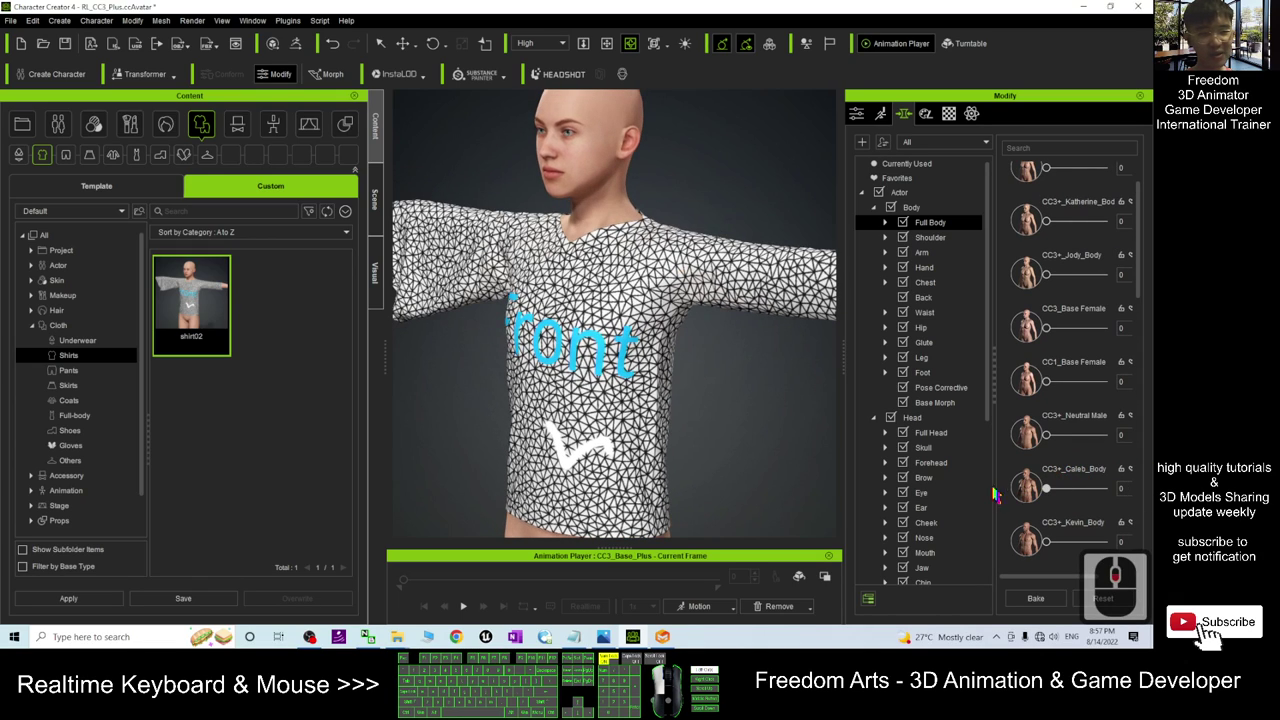
# Test the shirt with the CC3+_Neutral Male morph at 100, and return it and CC1_Base Female to 0.
pyautogui.moveTo(1076, 440); pyautogui.dragTo(1157, 439)
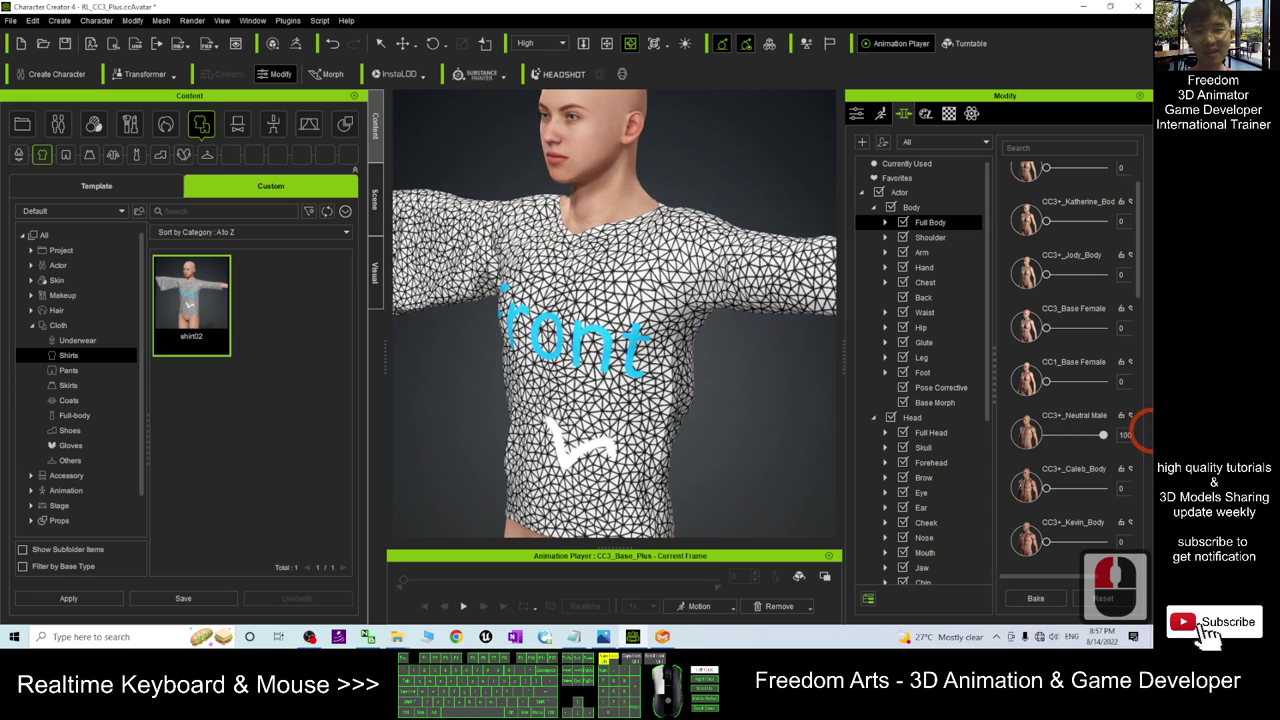
pyautogui.scroll(-12, 800, 360)
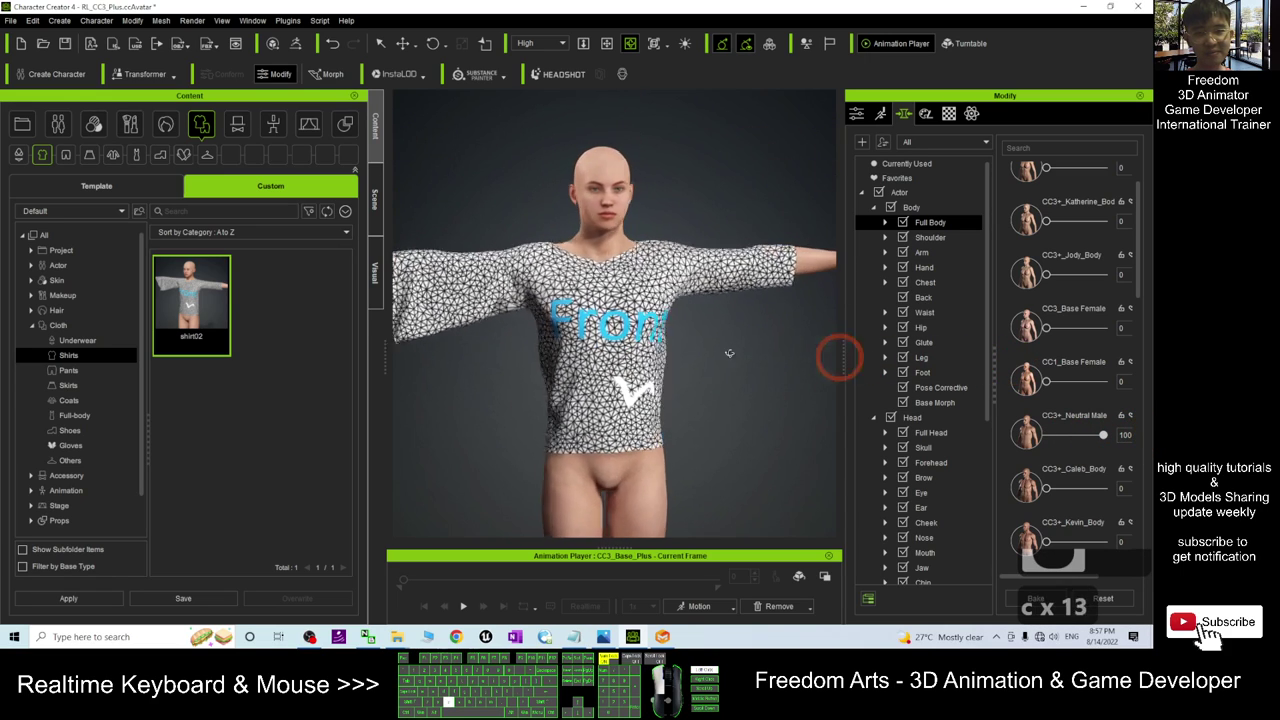
pyautogui.moveTo(1101, 438); pyautogui.dragTo(967, 440)
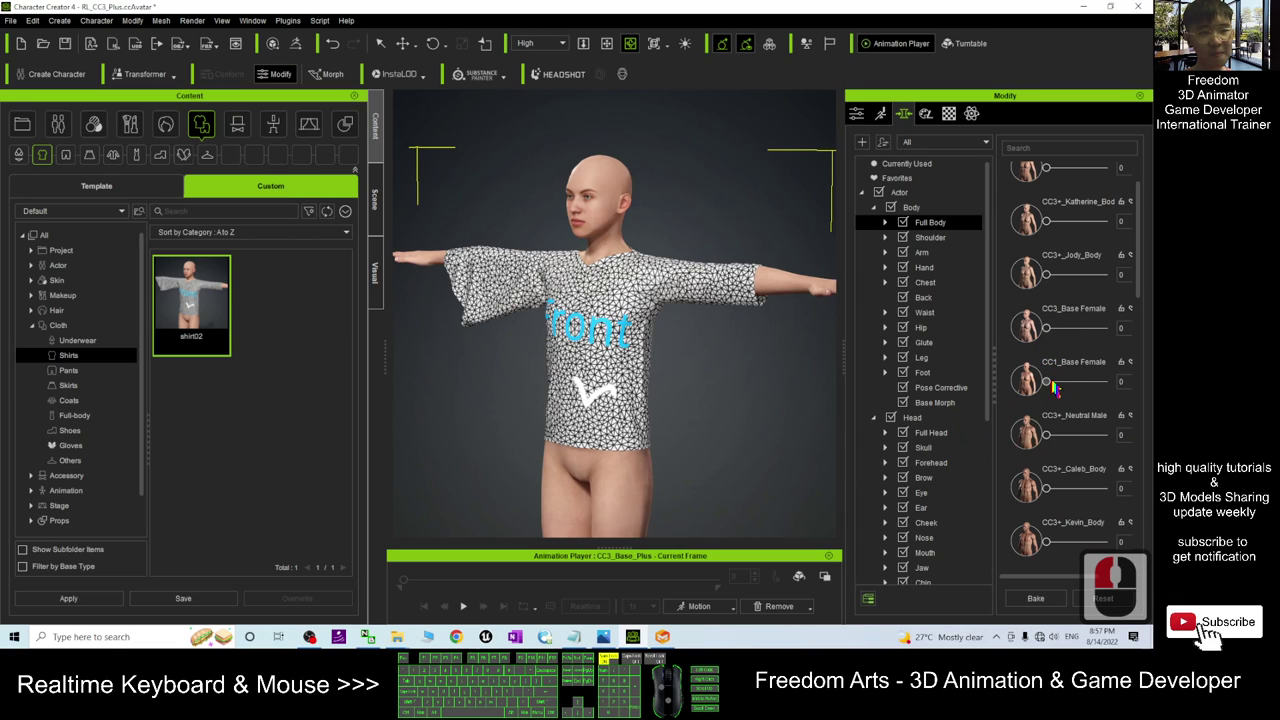
pyautogui.moveTo(1047, 383); pyautogui.dragTo(912, 385)
pyautogui.moveTo(697, 365); pyautogui.dragTo(722, 379)
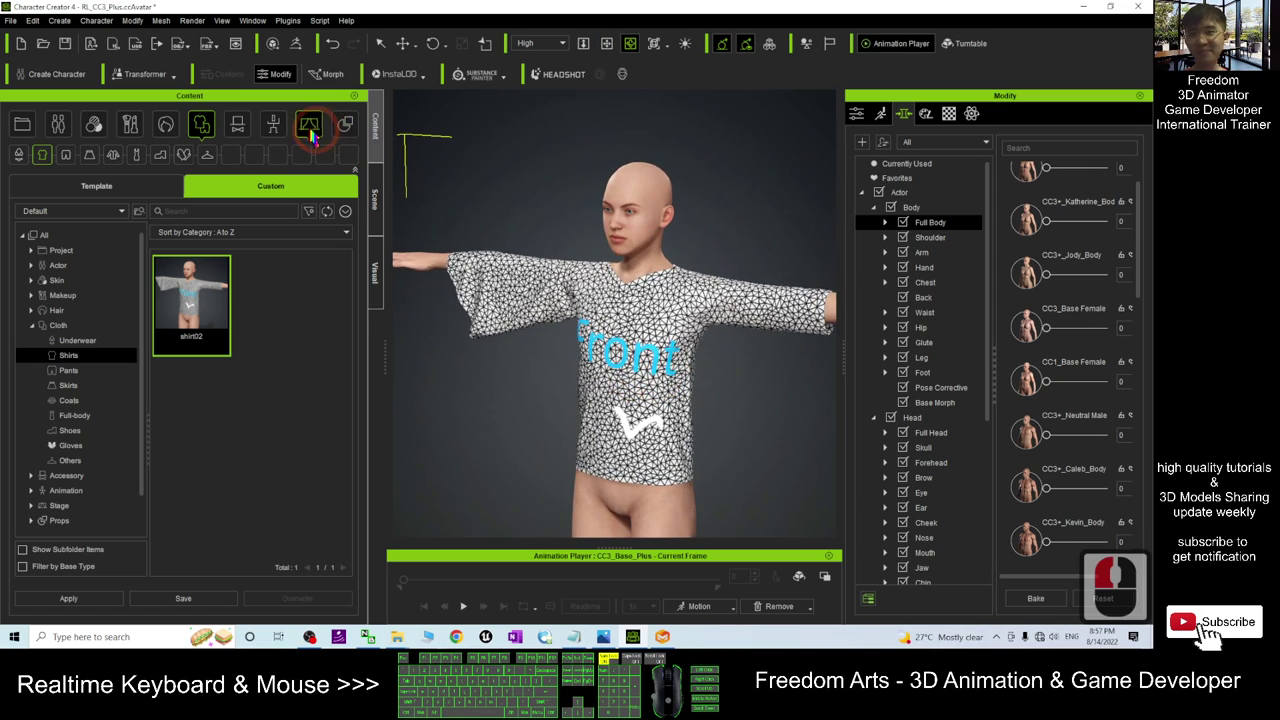
# Apply the Moving_Walk_02 male template pose to the character and inspect how the shirt deforms at the shoulder.
pyautogui.doubleClick(273, 123)
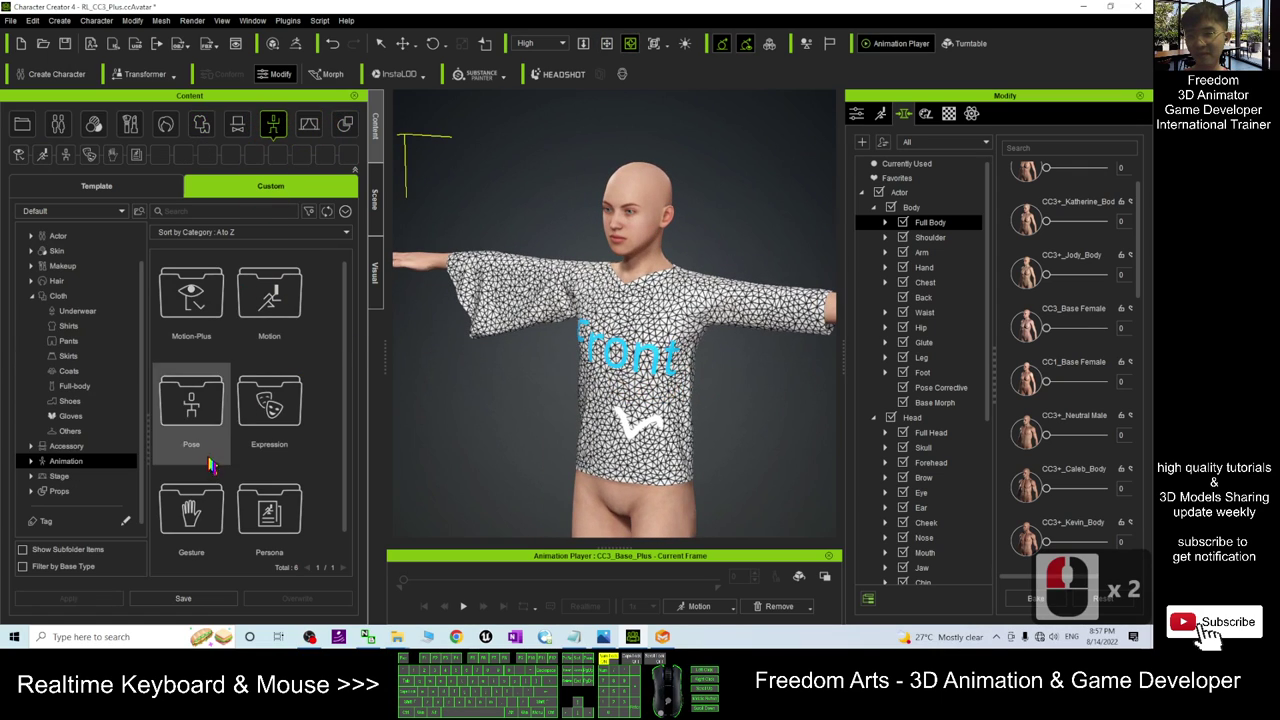
pyautogui.doubleClick(207, 392)
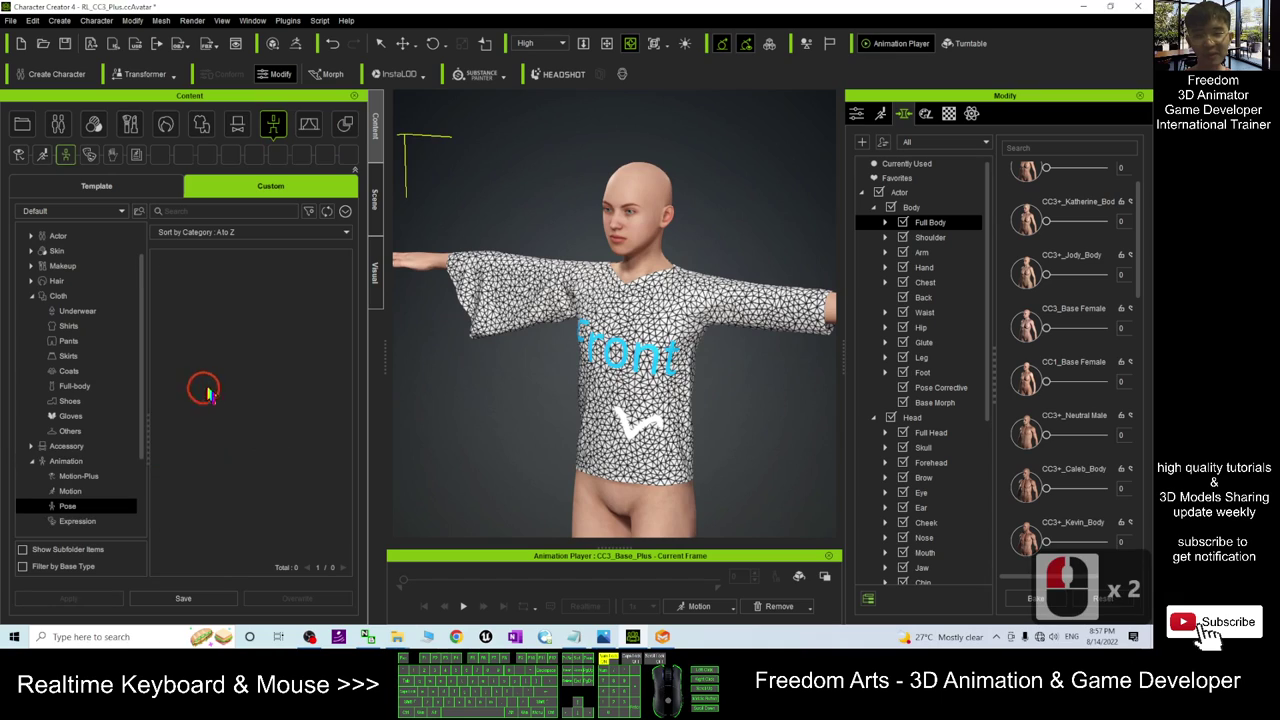
pyautogui.click(113, 189)
pyautogui.doubleClick(75, 391)
pyautogui.moveTo(284, 410); pyautogui.dragTo(620, 312)
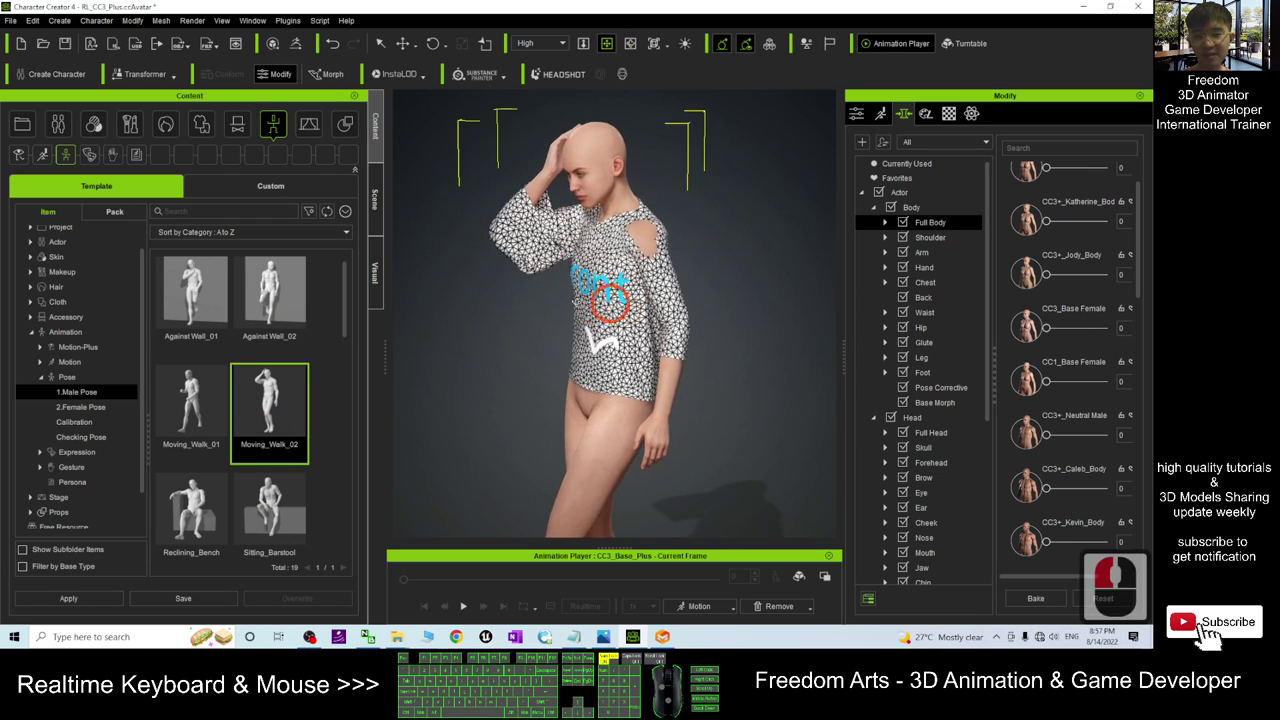
pyautogui.moveTo(620, 312); pyautogui.dragTo(675, 247, button='right')
pyautogui.scroll(7, 655, 226)
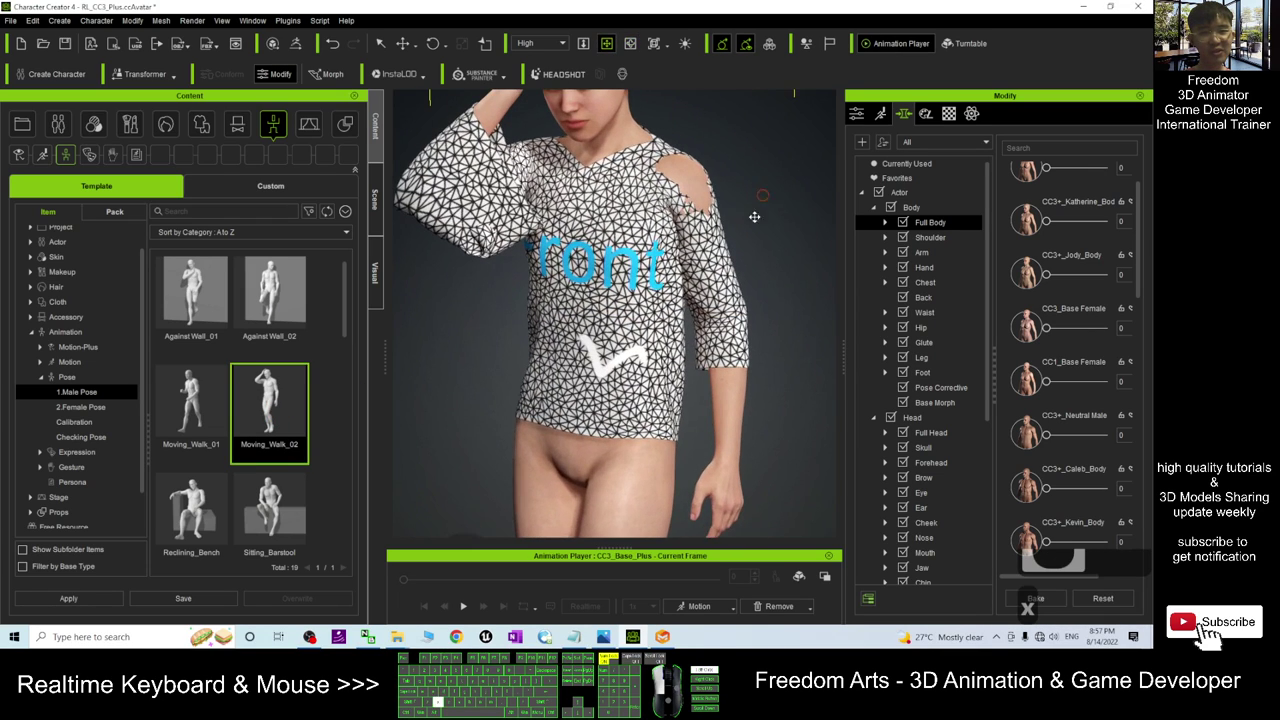
pyautogui.moveTo(757, 203); pyautogui.dragTo(717, 310, button='middle')
# Select the shirt on the character and start editing its mesh in Sculpt mode.
pyautogui.click(674, 294)
pyautogui.doubleClick(857, 114)
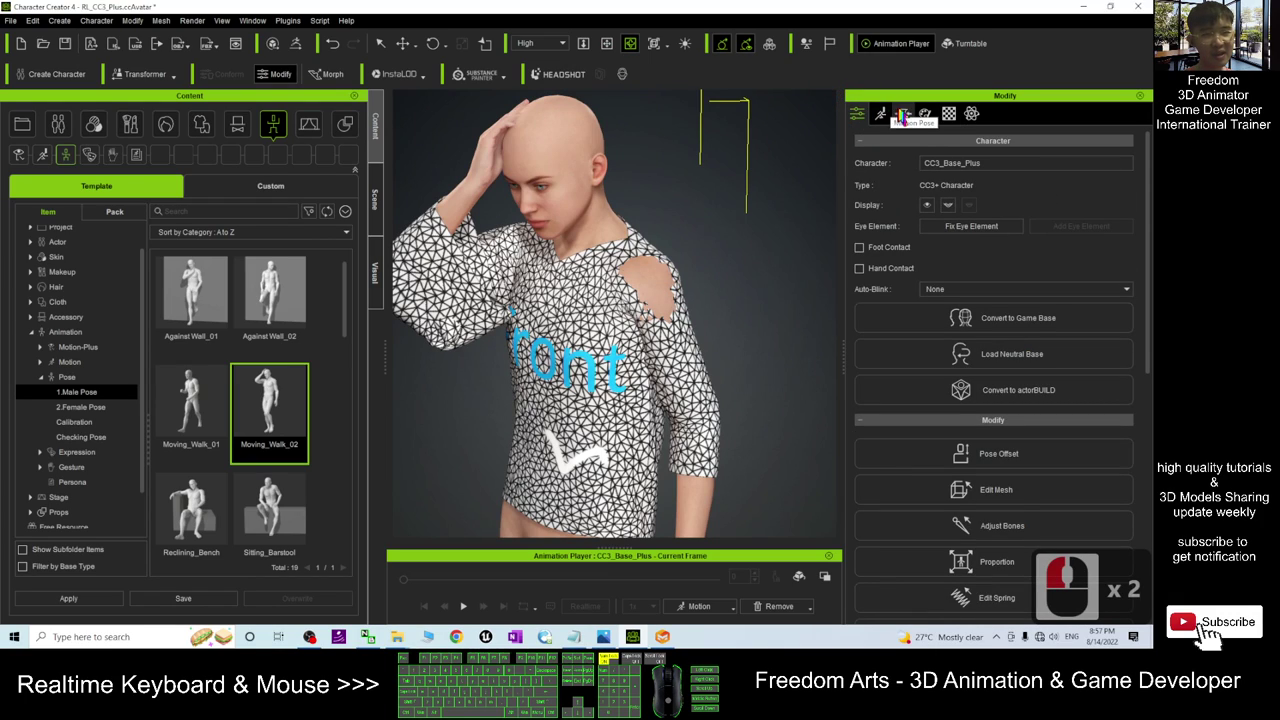
pyautogui.doubleClick(594, 349)
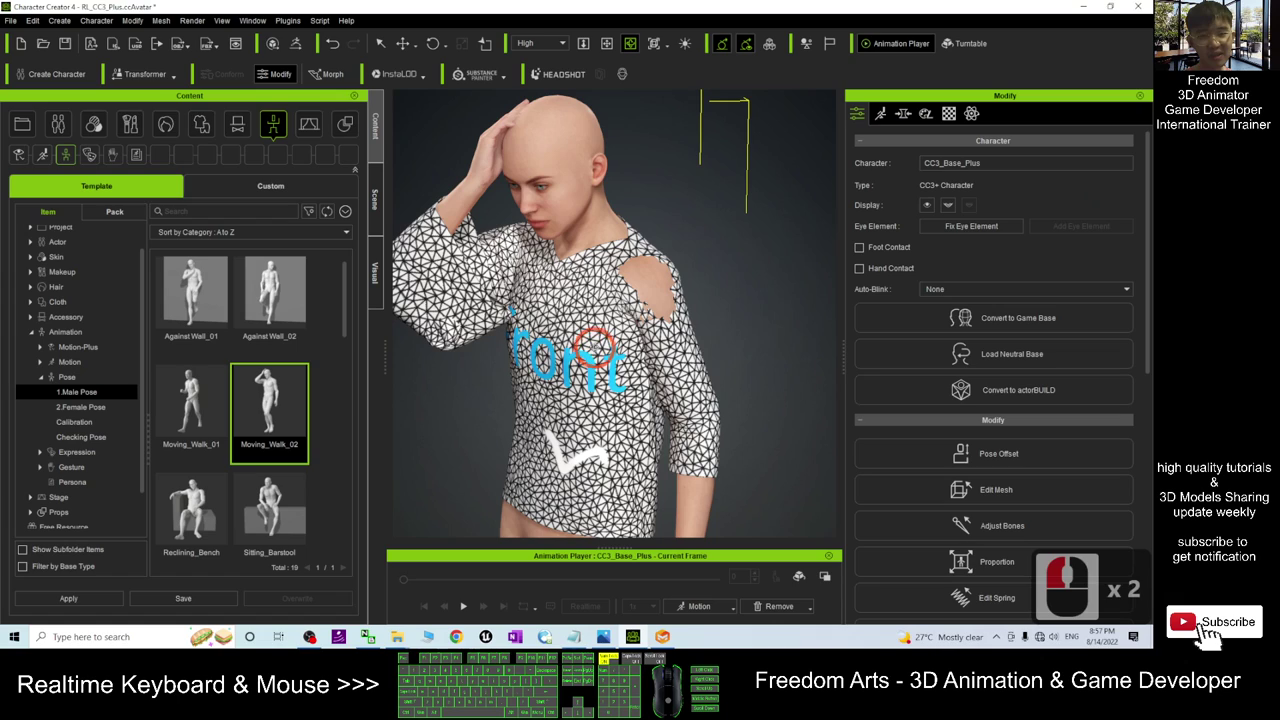
pyautogui.press('q')
pyautogui.doubleClick(588, 338)
pyautogui.scroll(-4, 599, 335)
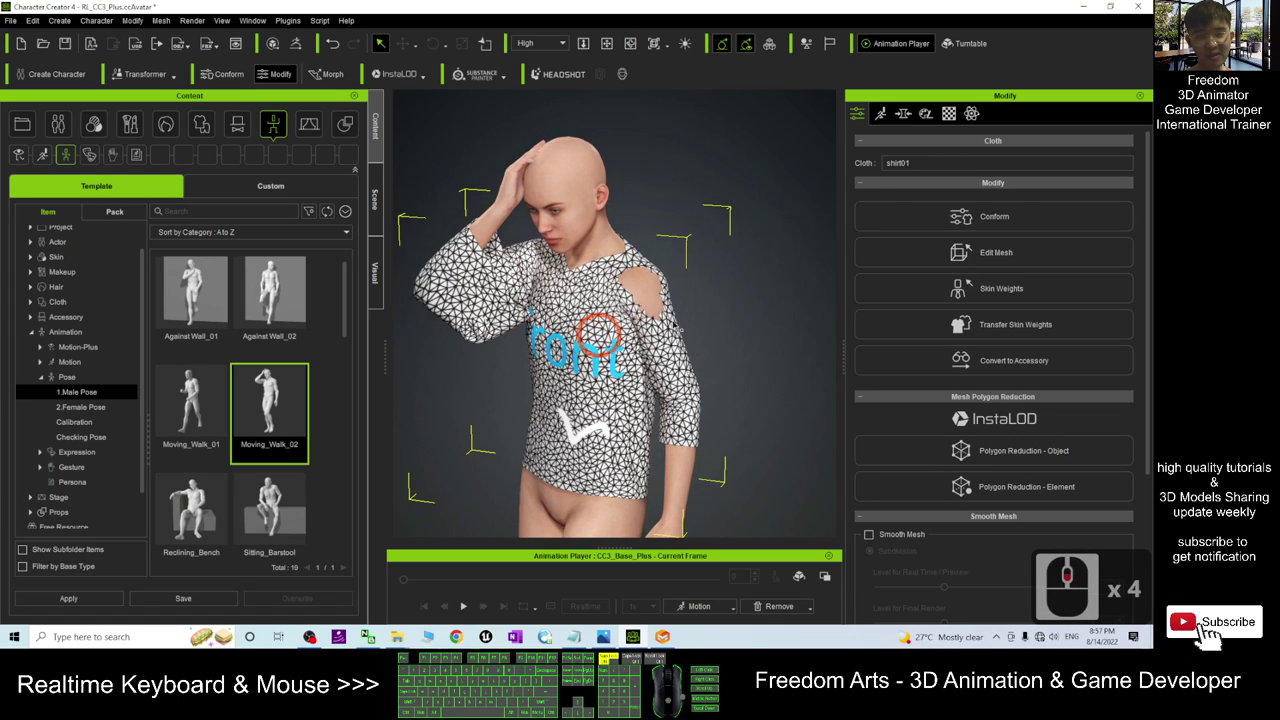
pyautogui.click(1000, 252)
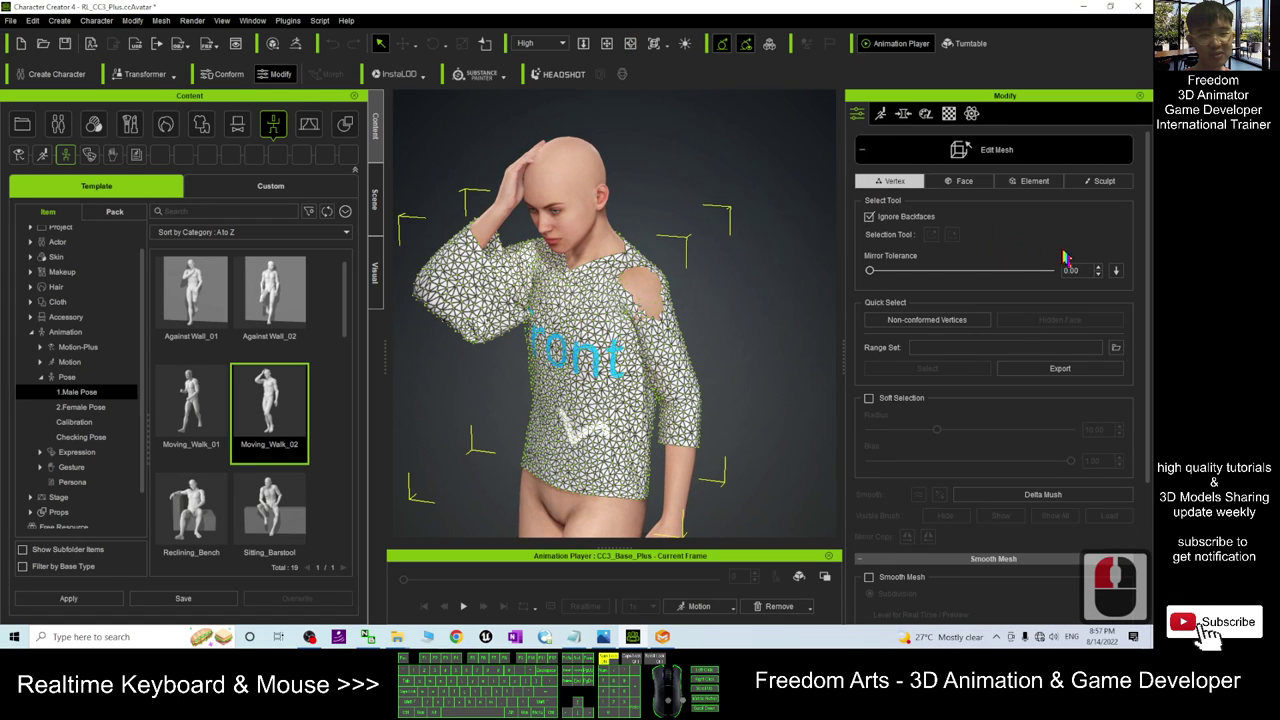
pyautogui.click(1103, 181)
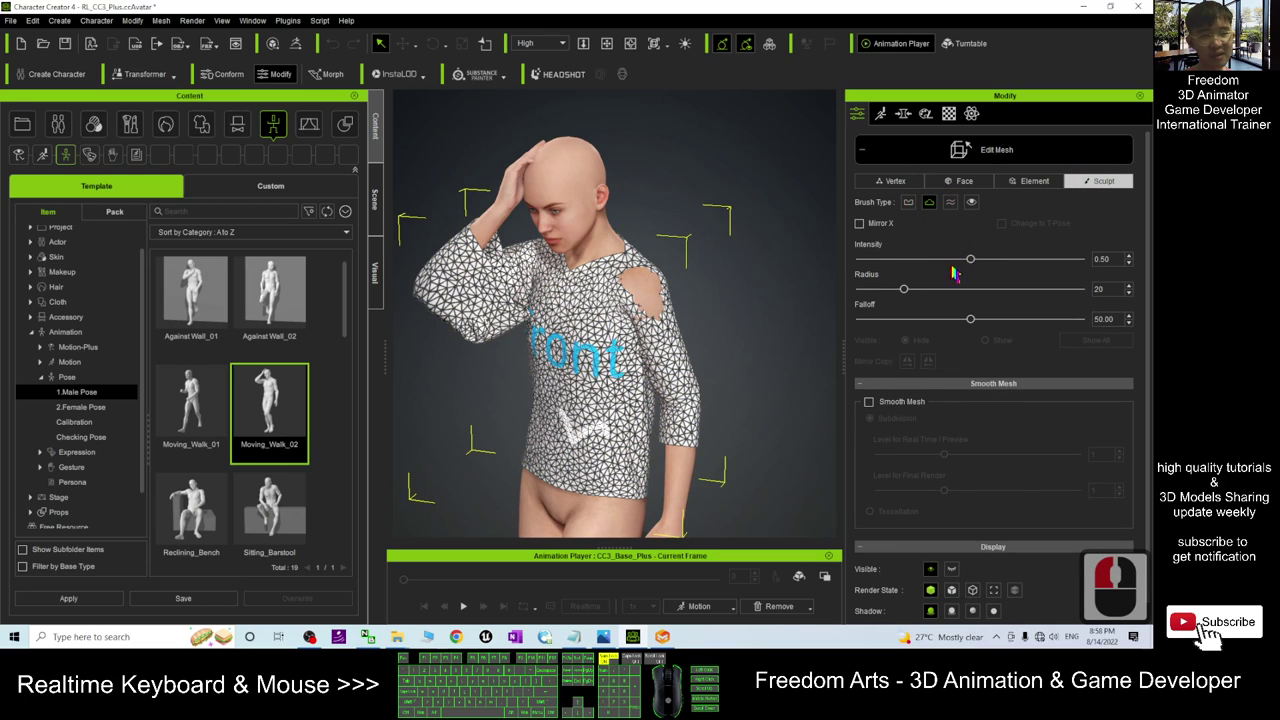
# Sculpt the shirt mesh outward with brush radius 32 and intensity 0.50 until it covers the exposed skin at the shoulder and upper arm.
pyautogui.doubleClick(648, 304)
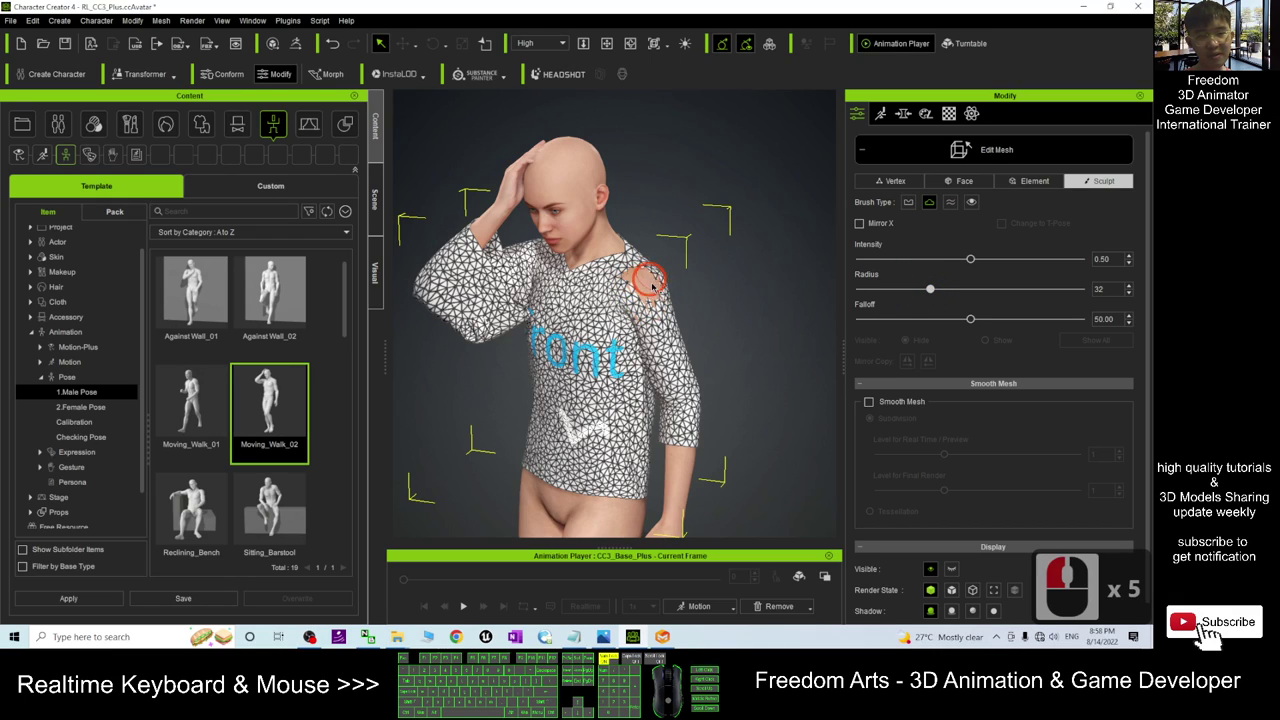
pyautogui.scroll(10, 651, 288)
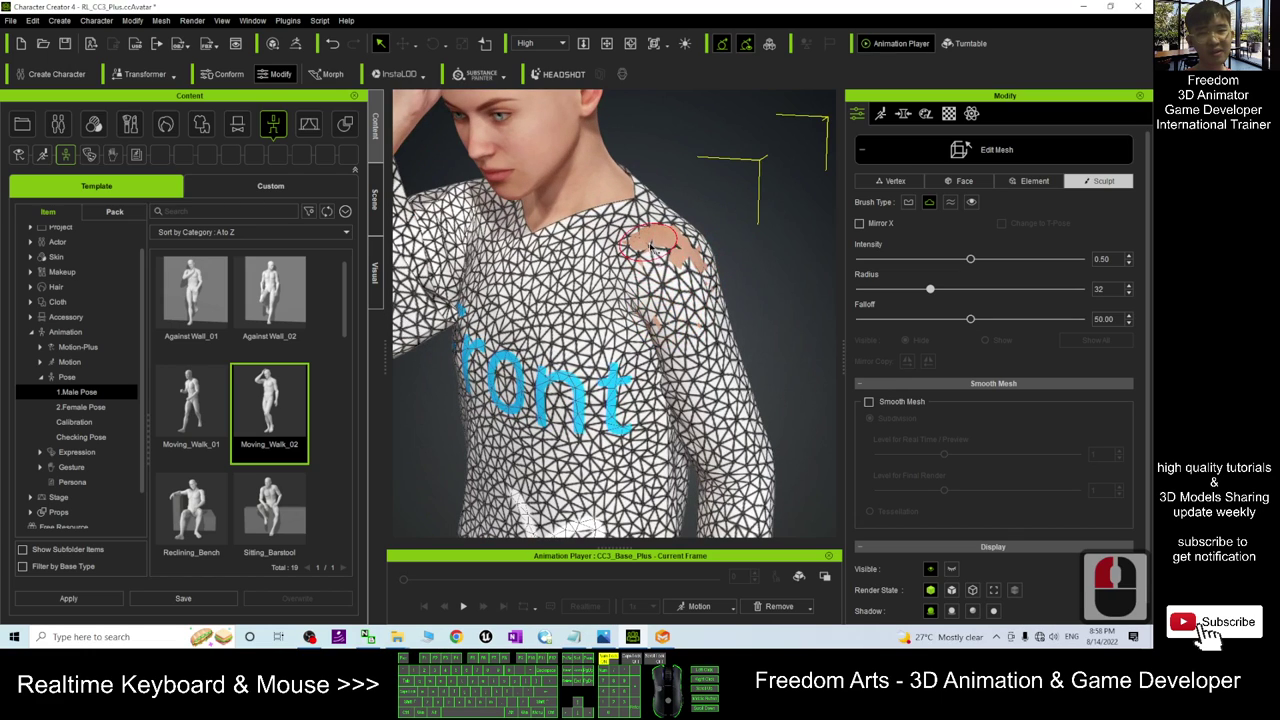
pyautogui.click(686, 254)
pyautogui.click(671, 238)
pyautogui.click(692, 250)
pyautogui.click(686, 258)
pyautogui.click(665, 245)
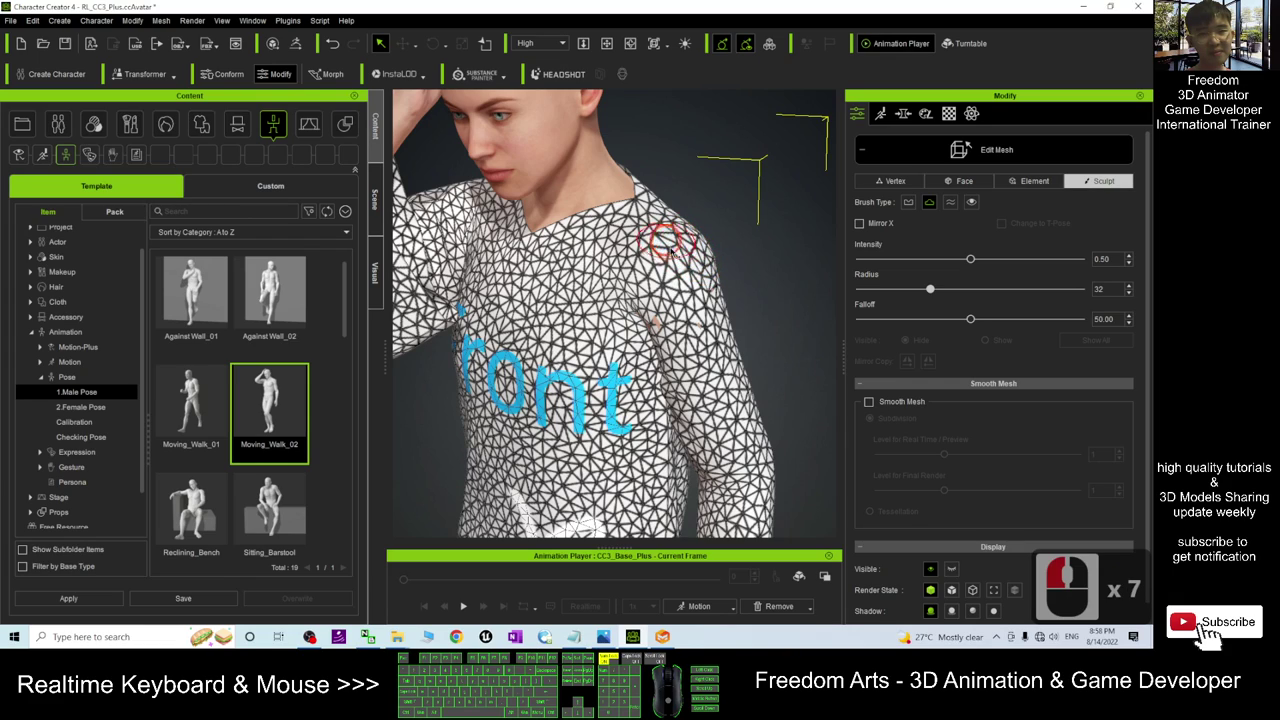
pyautogui.click(690, 326)
pyautogui.click(685, 315)
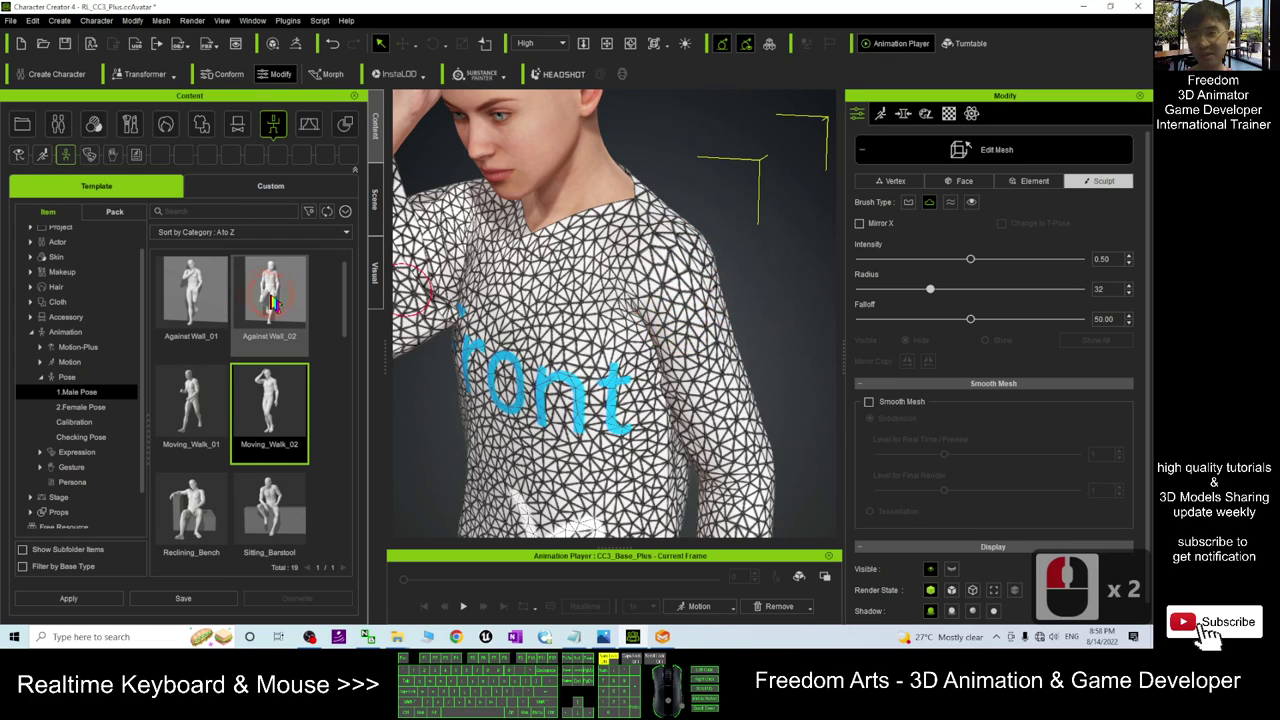
# Test the sculpted shirt with the Boxer checking pose and inspect it from several sides.
pyautogui.click(80, 422)
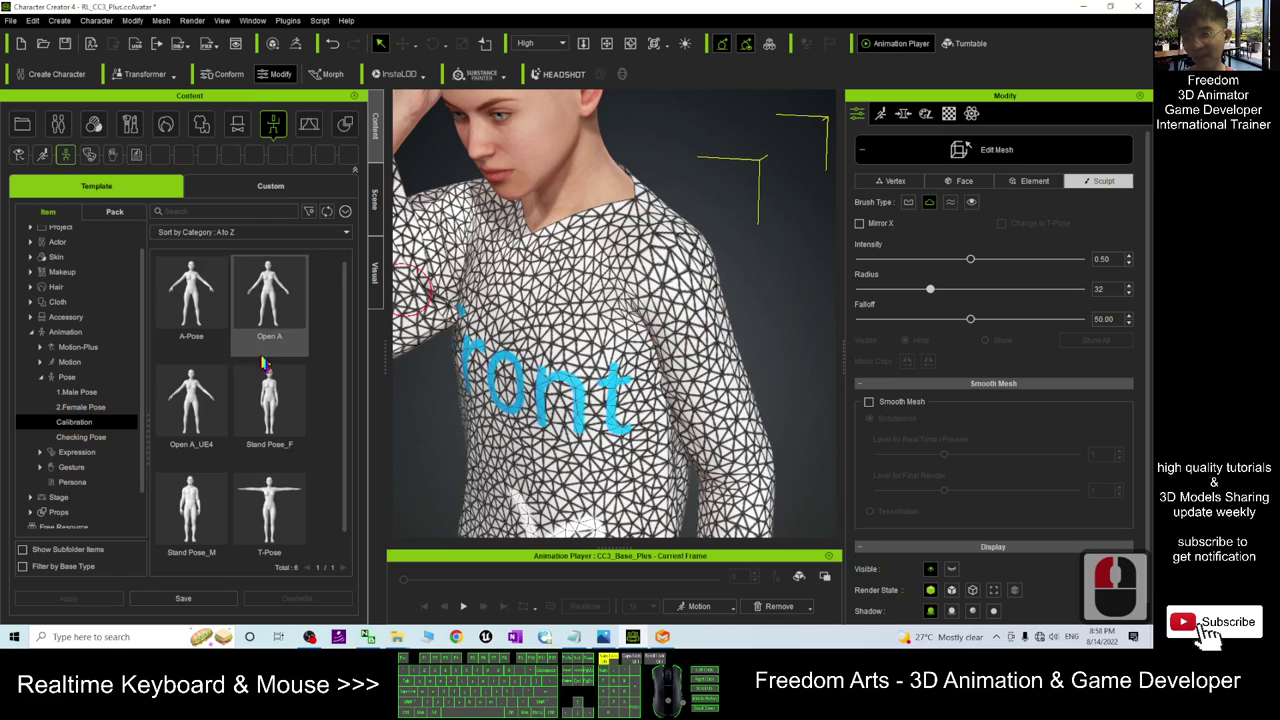
pyautogui.click(86, 437)
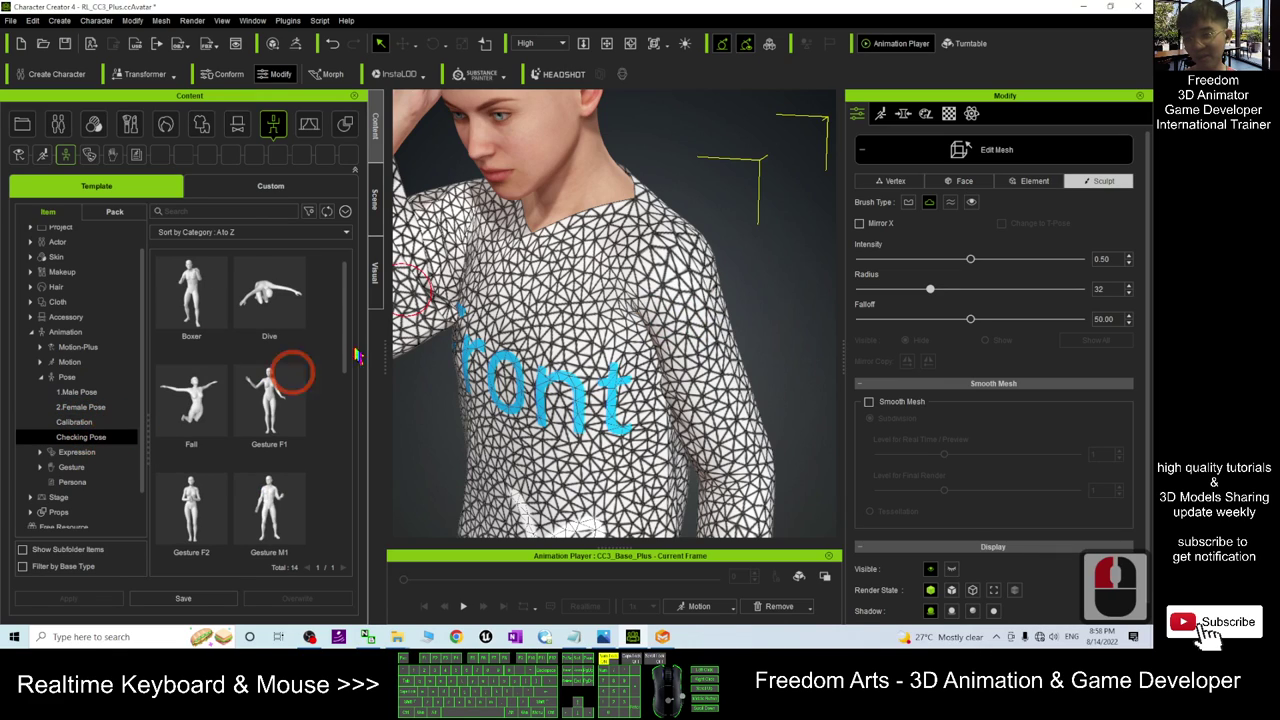
pyautogui.moveTo(195, 298); pyautogui.dragTo(585, 295)
pyautogui.scroll(-7, 582, 465)
pyautogui.moveTo(613, 431)
pyautogui.keyDown('alt'); pyautogui.mouseDown()
pyautogui.moveTo(674, 400)
pyautogui.moveTo(1111, 383)
pyautogui.moveTo(1095, 367)
pyautogui.mouseUp(); pyautogui.keyUp('alt')
pyautogui.press('c')
pyautogui.moveTo(650, 360); pyautogui.dragTo(429, 334)
pyautogui.moveTo(680, 300); pyautogui.dragTo(542, 296)
pyautogui.moveTo(540, 295); pyautogui.dragTo(547, 323, button='right')
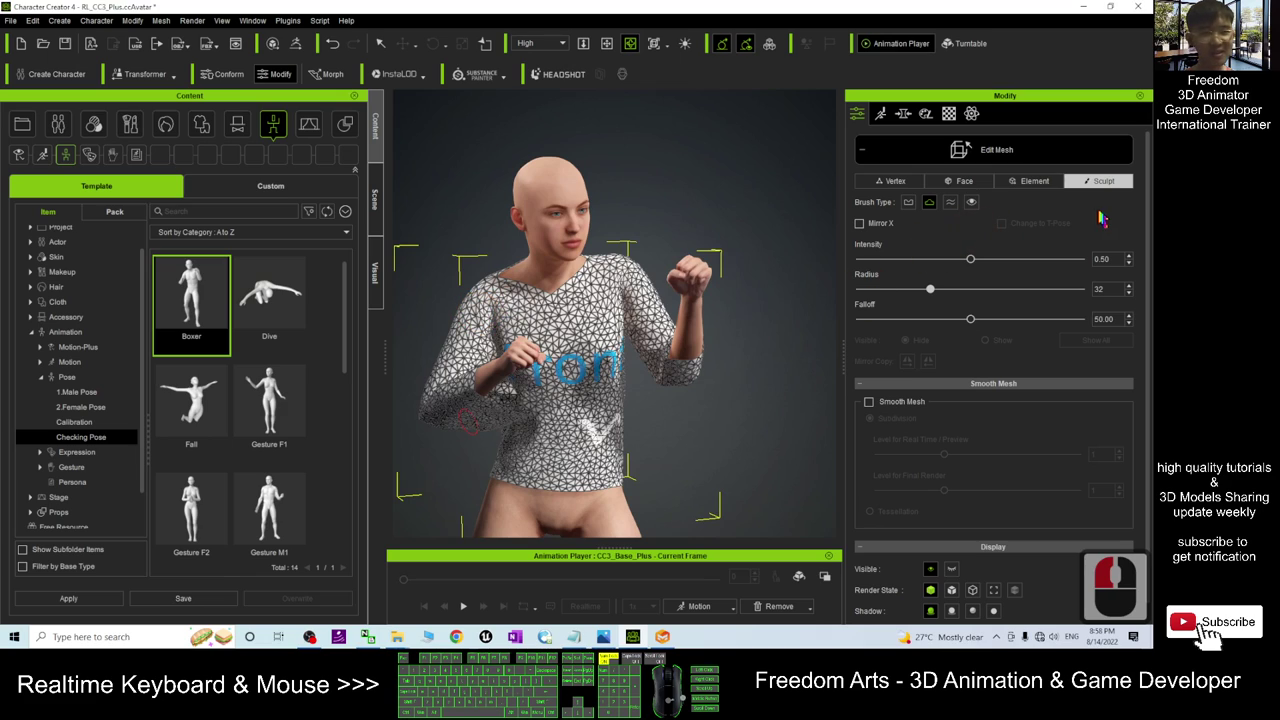
# Apply the Gesture F1 checking pose and examine the shirt's sleeves and back for skin poking through.
pyautogui.moveTo(287, 428); pyautogui.dragTo(447, 372)
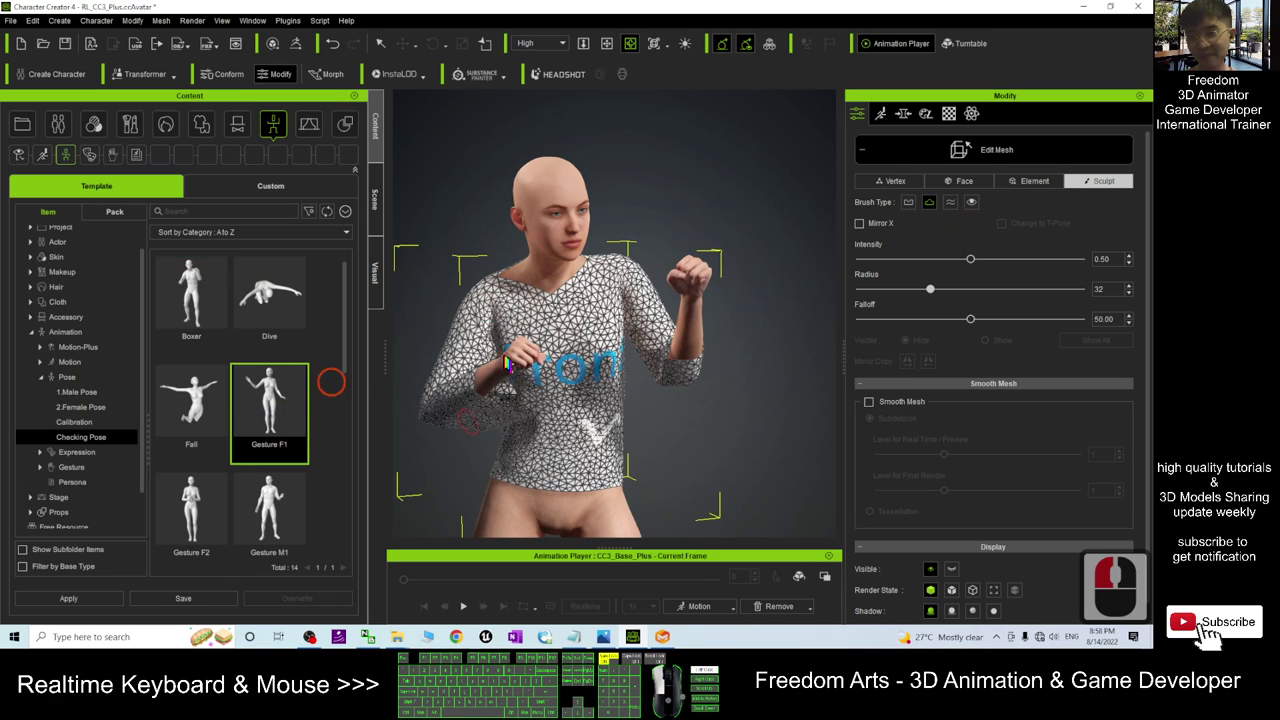
pyautogui.moveTo(567, 355); pyautogui.dragTo(647, 323)
pyautogui.moveTo(468, 421); pyautogui.dragTo(518, 427)
pyautogui.moveTo(516, 428)
pyautogui.mouseDown(button='right')
pyautogui.moveTo(671, 400)
pyautogui.moveTo(614, 357)
pyautogui.mouseUp(button='right')
pyautogui.moveTo(614, 357); pyautogui.dragTo(686, 300)
pyautogui.press('q')
pyautogui.press('c')
pyautogui.scroll(5, 632, 371)
pyautogui.scroll(6, 634, 370)
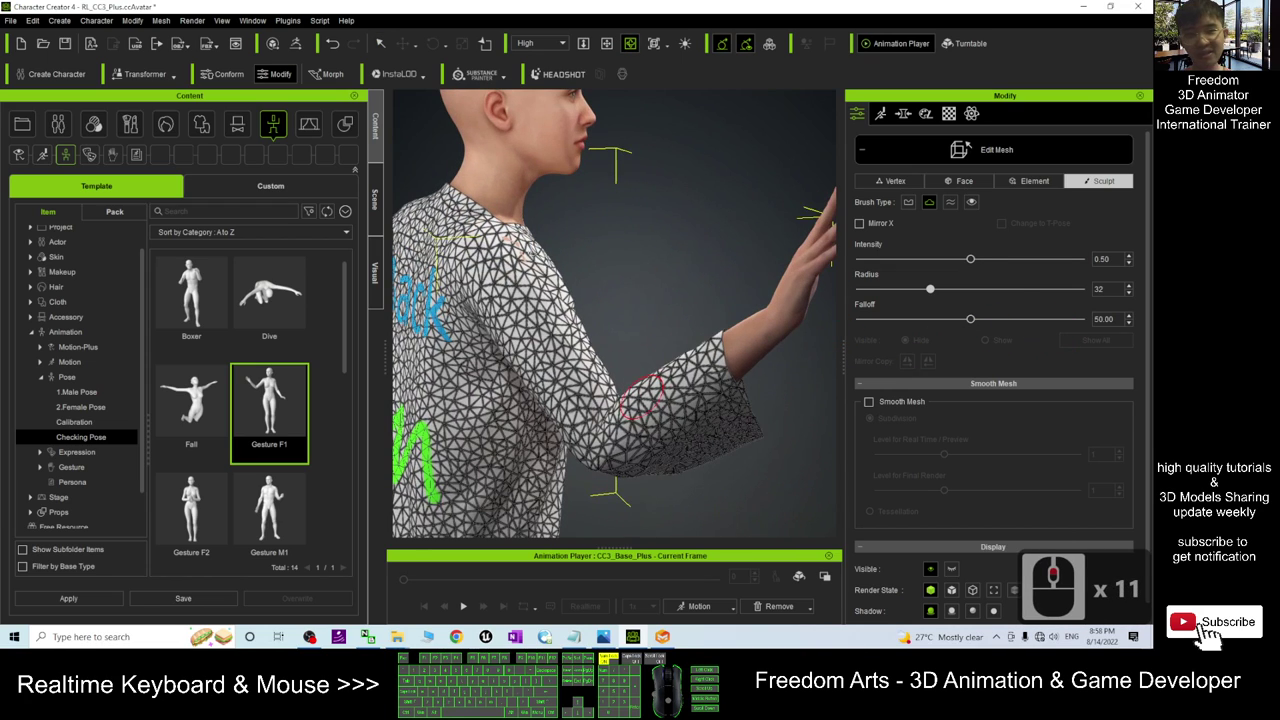
# Touch up the shirt mesh over the skin at the back of the shoulder and check it from the front.
pyautogui.click(1065, 180)
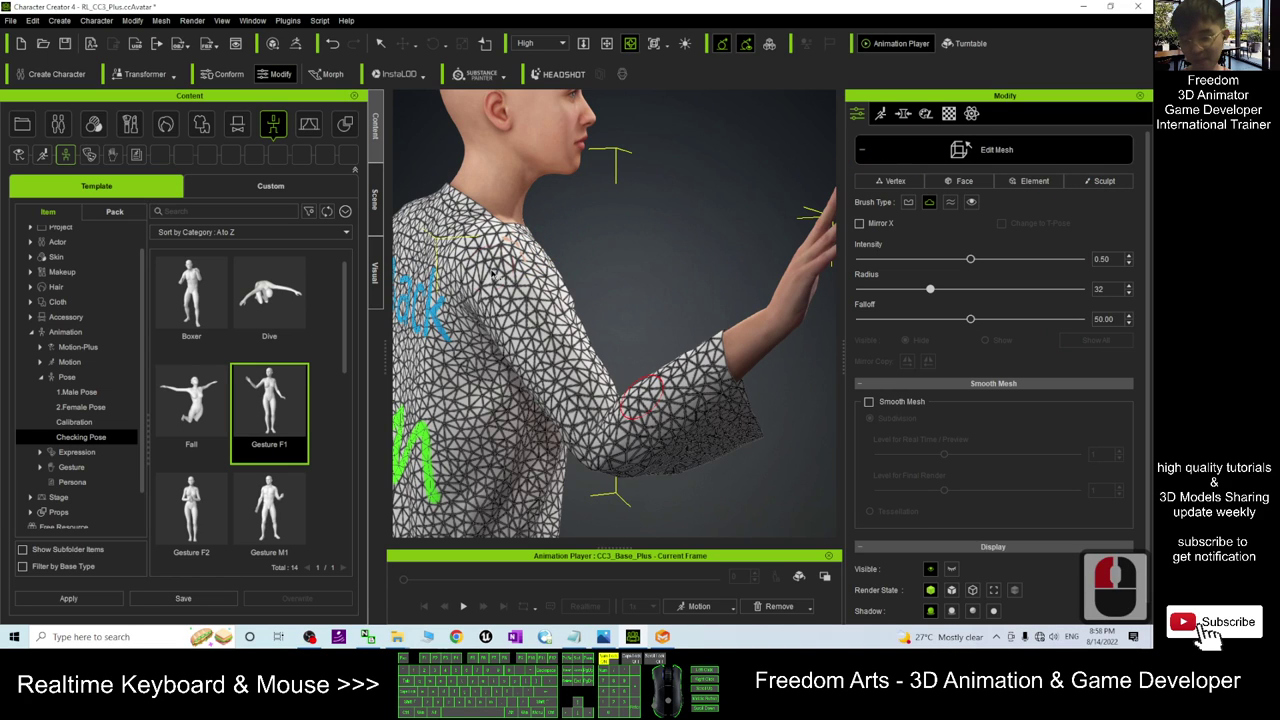
pyautogui.press('q')
pyautogui.click(512, 250)
pyautogui.click(524, 254)
pyautogui.moveTo(768, 232); pyautogui.dragTo(719, 348)
pyautogui.moveTo(656, 357)
pyautogui.mouseDown(button='right')
pyautogui.moveTo(669, 369)
pyautogui.moveTo(591, 371)
pyautogui.moveTo(432, 310)
pyautogui.mouseUp(button='right')
pyautogui.moveTo(433, 310); pyautogui.dragTo(508, 268)
pyautogui.scroll(-8, 566, 305)
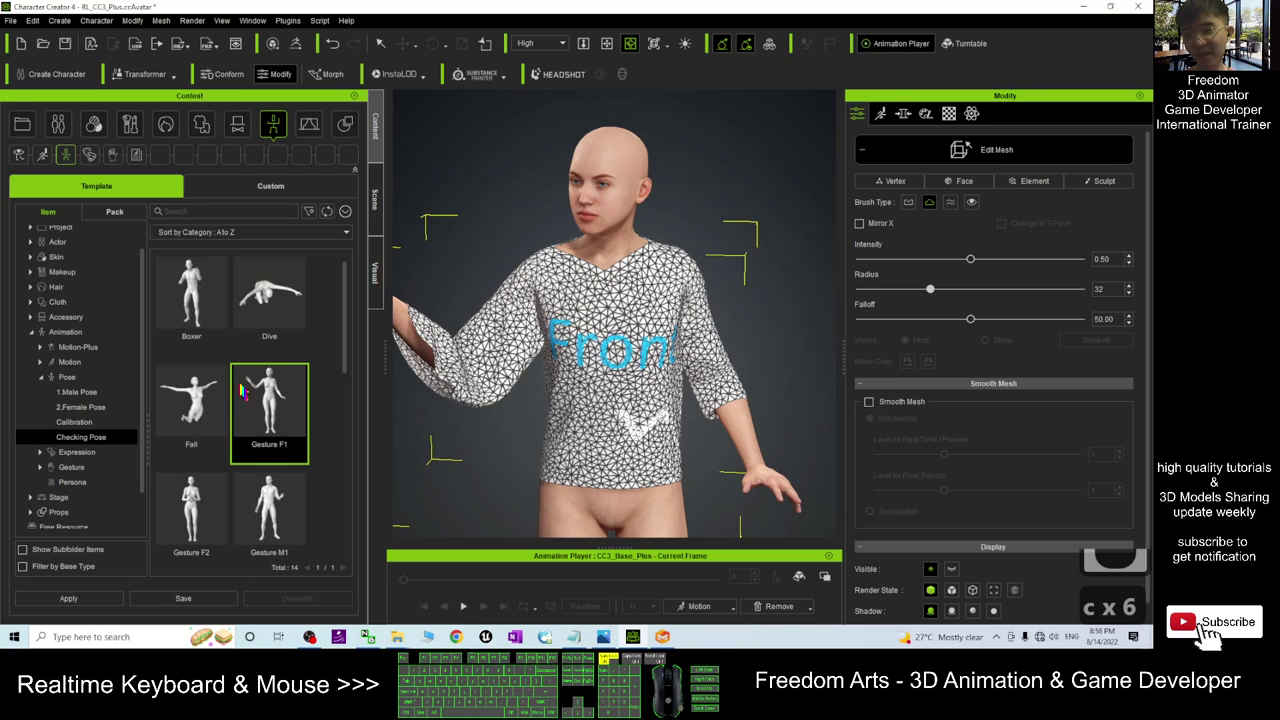
# Return the character to the T-Pose from the calibration poses.
pyautogui.scroll(-20, 296, 430)
pyautogui.scroll(-13, 296, 430)
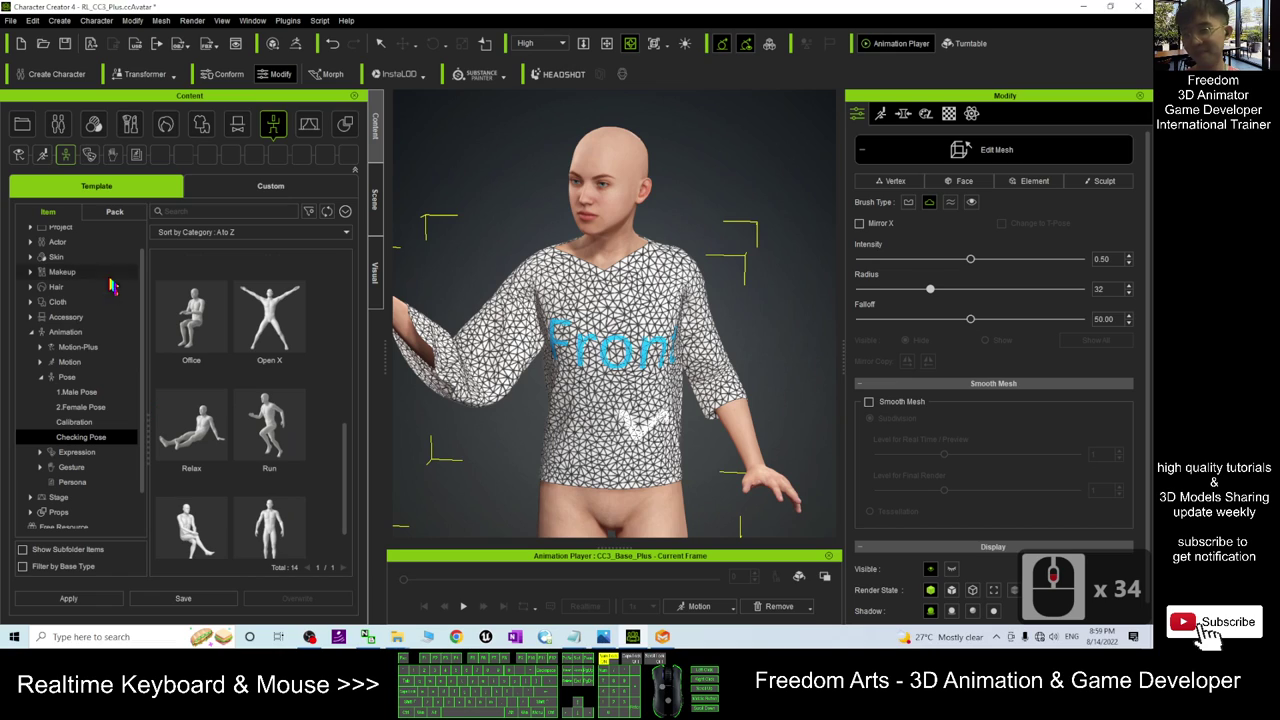
pyautogui.click(74, 422)
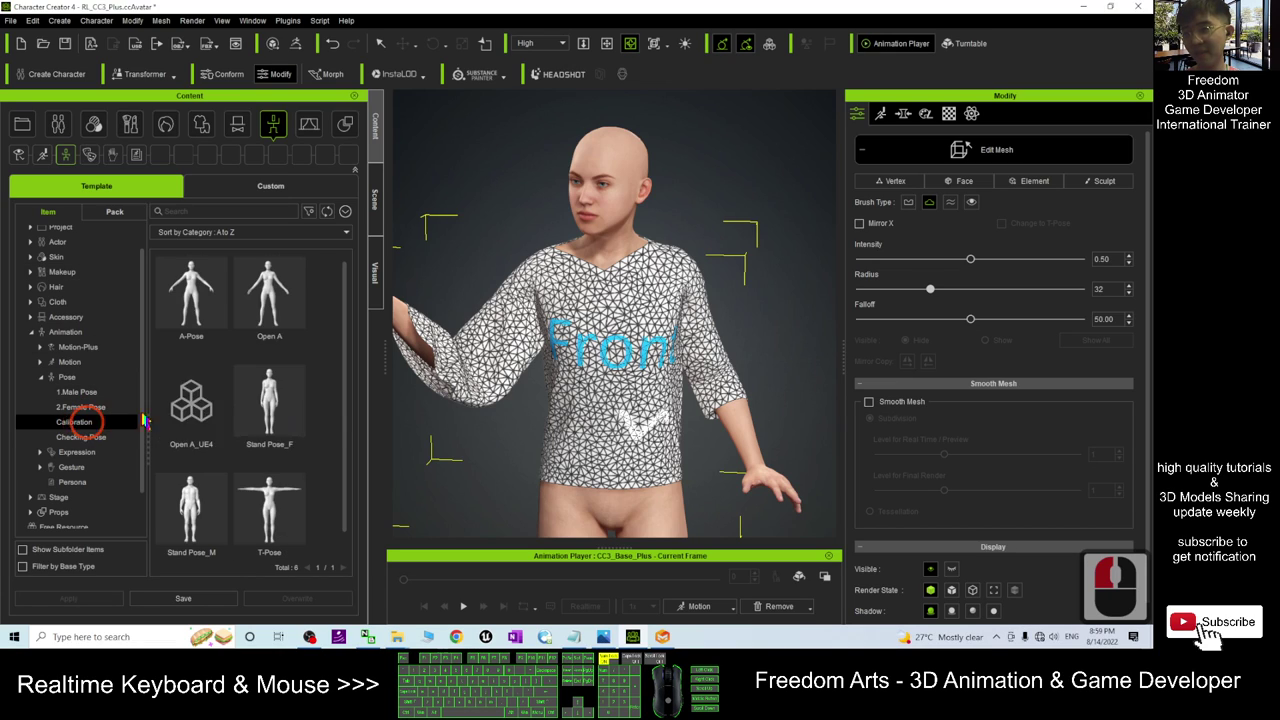
pyautogui.scroll(-1, 327, 462)
pyautogui.moveTo(269, 500); pyautogui.dragTo(463, 320)
pyautogui.scroll(-6, 591, 294)
pyautogui.moveTo(591, 294); pyautogui.dragTo(349, 224)
# Overwrite the custom shirt asset shirt02 with the sculpted shirt.
pyautogui.click(250, 186)
pyautogui.click(201, 123)
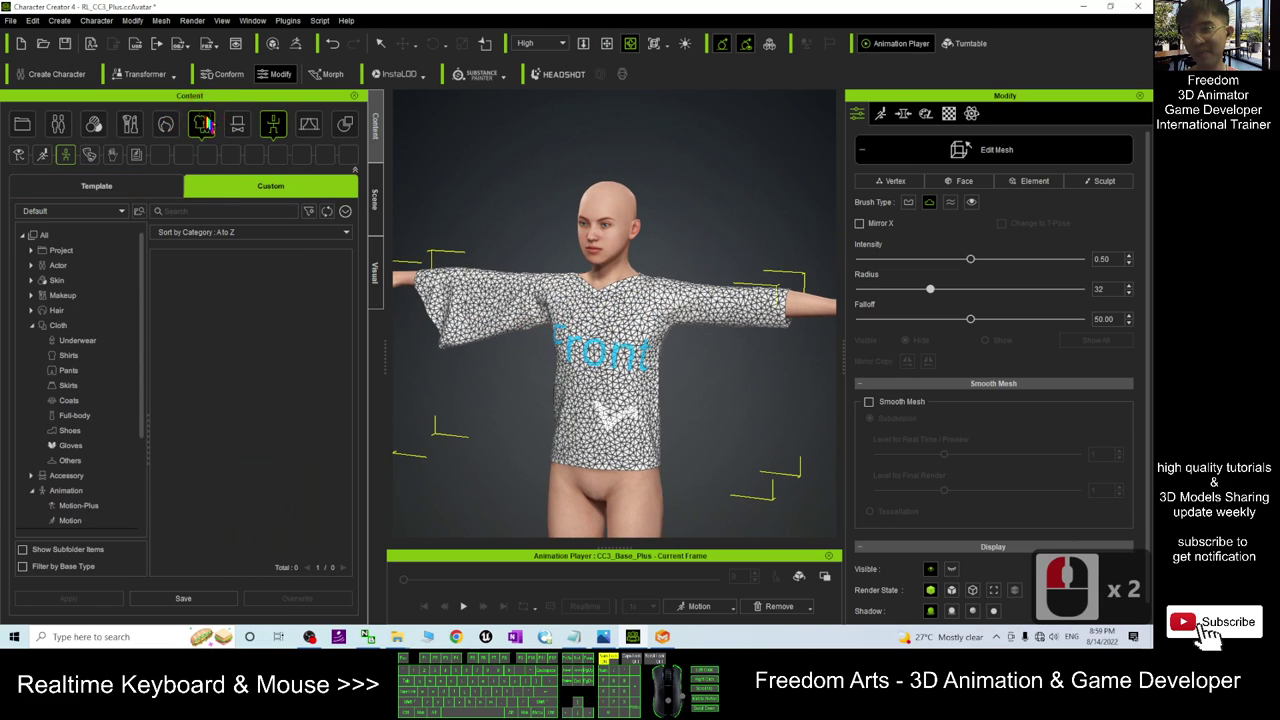
pyautogui.click(68, 355)
pyautogui.click(203, 300)
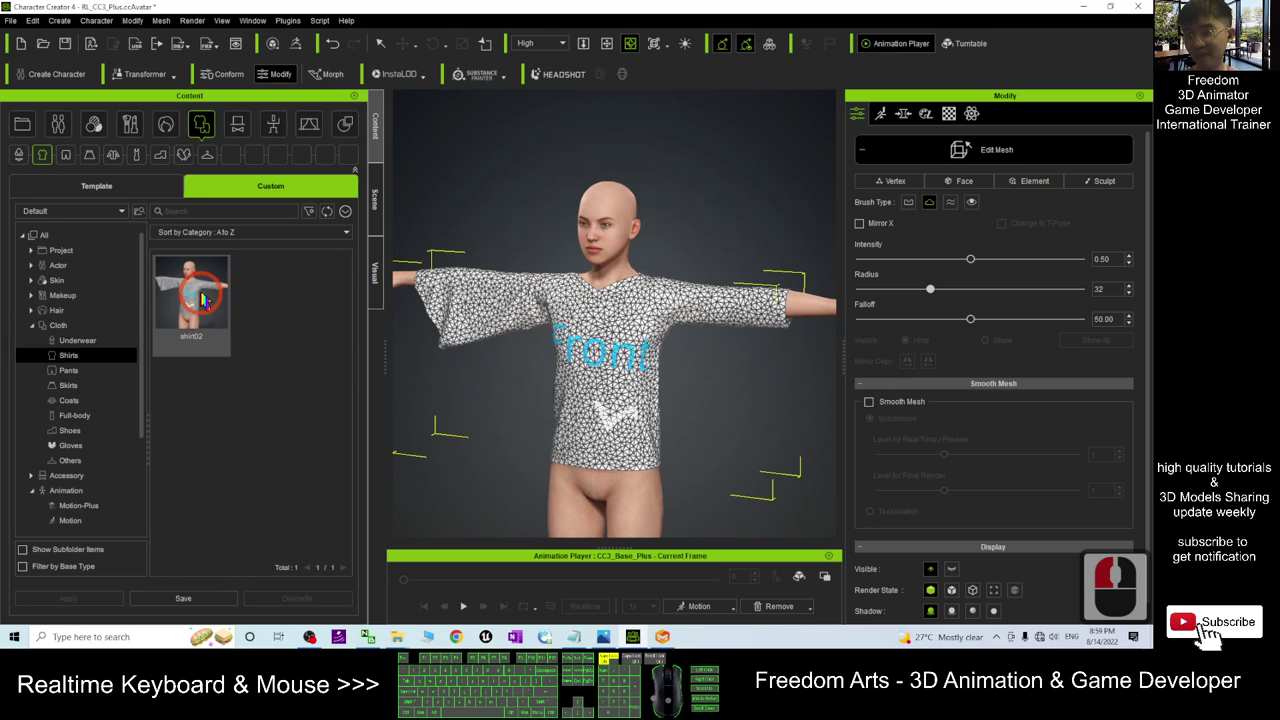
pyautogui.click(170, 290)
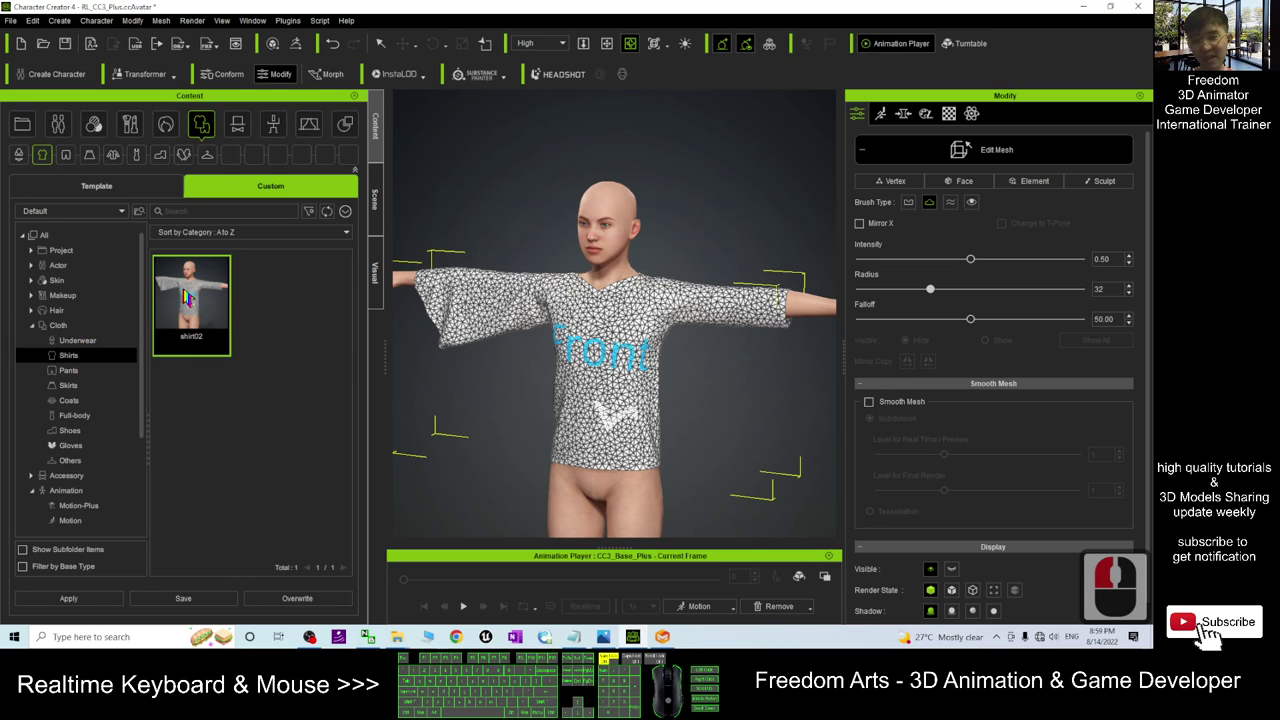
pyautogui.click(297, 597)
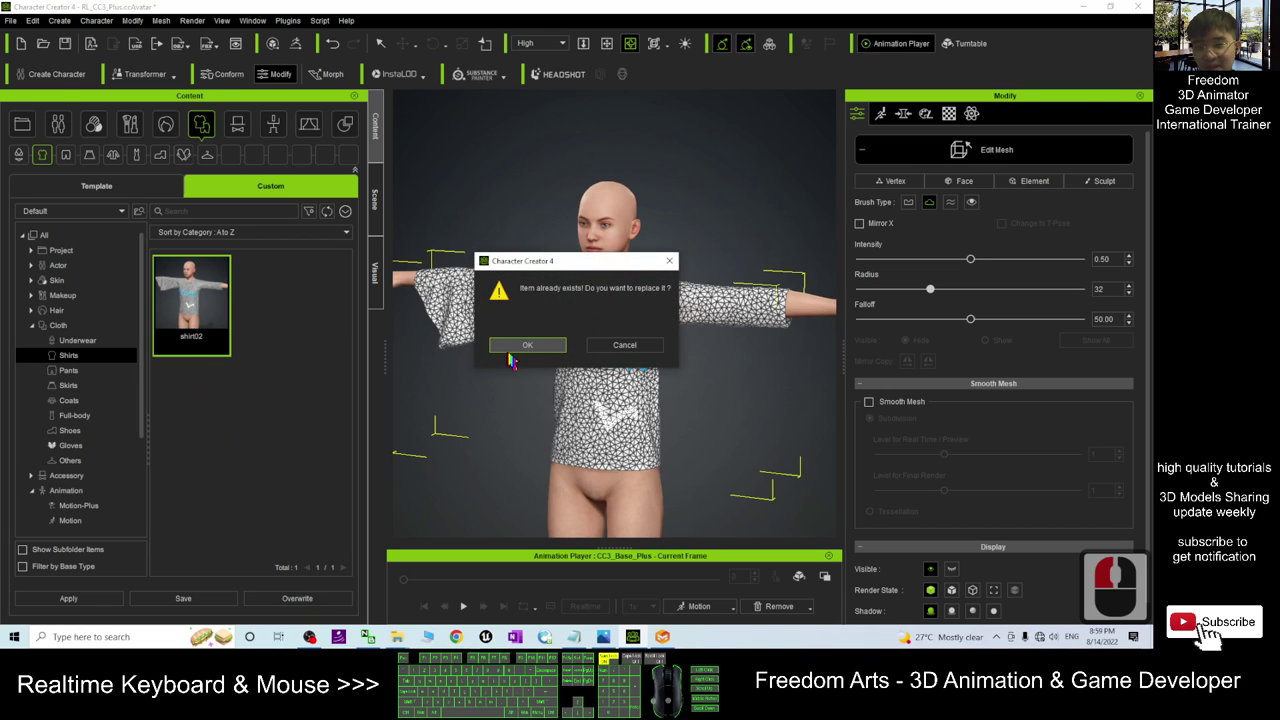
pyautogui.click(527, 346)
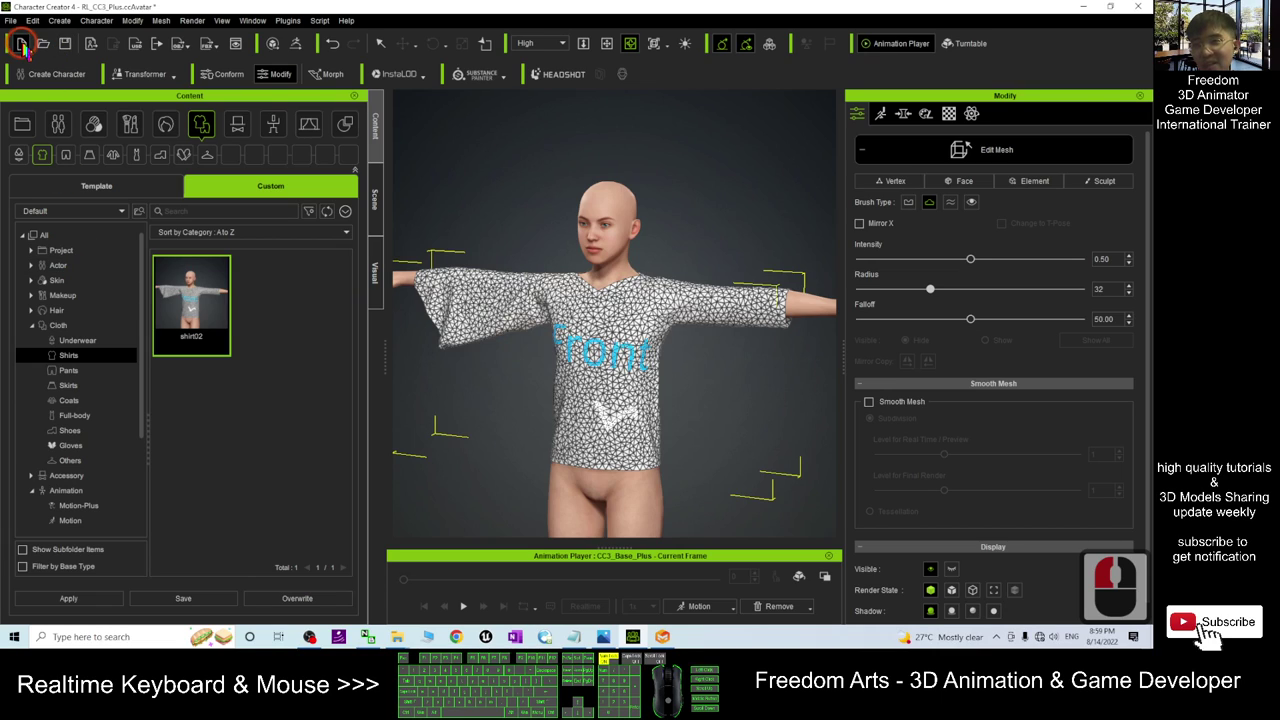
# Start a new project without saving the current one and browse the template actor characters.
pyautogui.hotkey('ctrl', 'n')
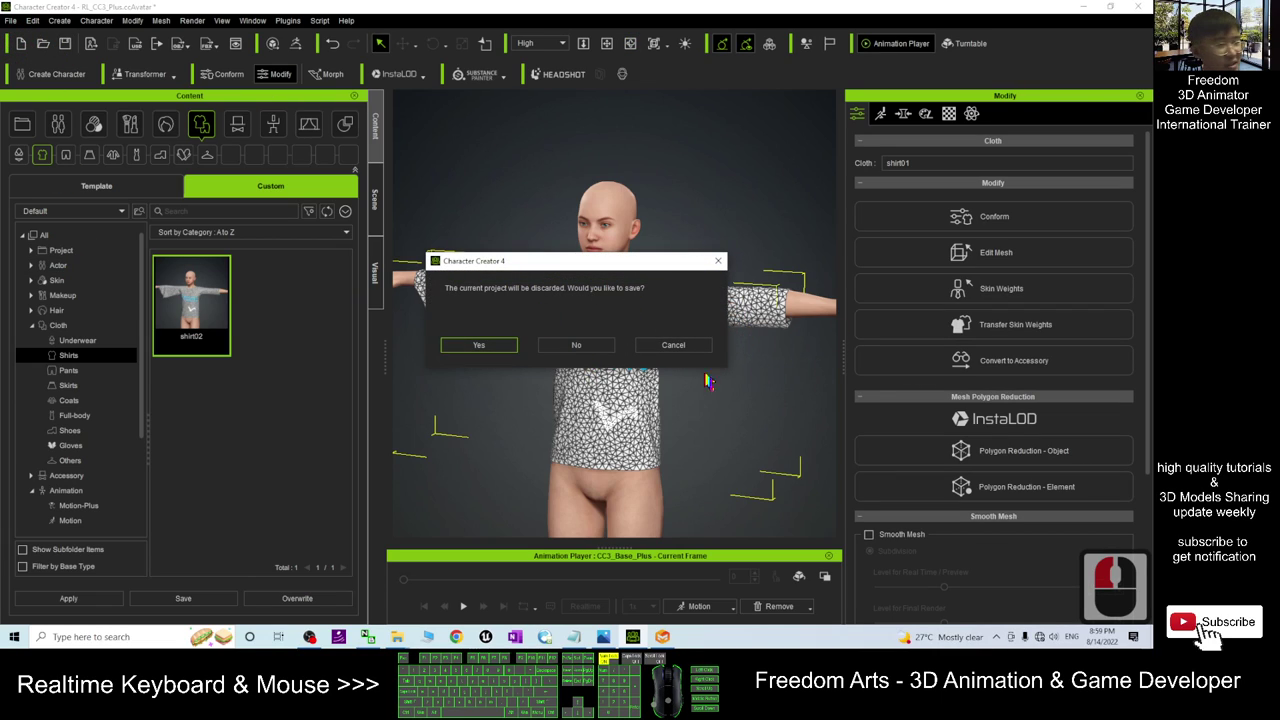
pyautogui.click(576, 344)
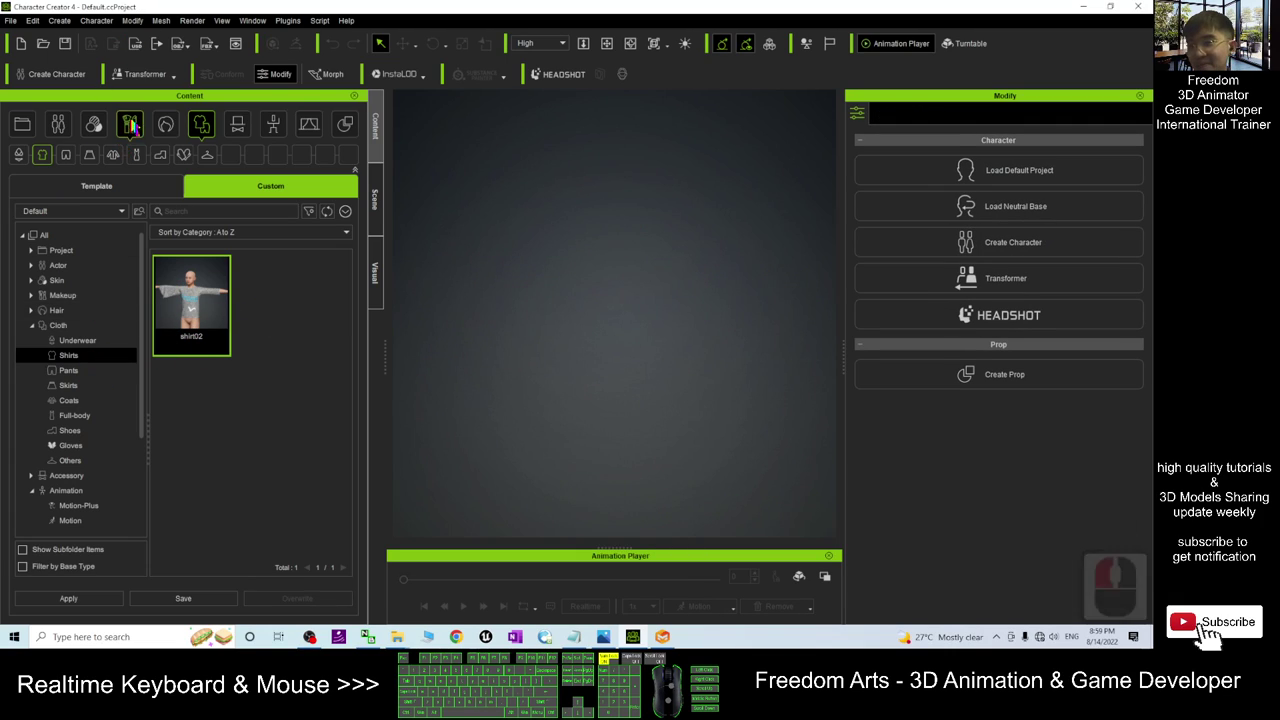
pyautogui.click(58, 124)
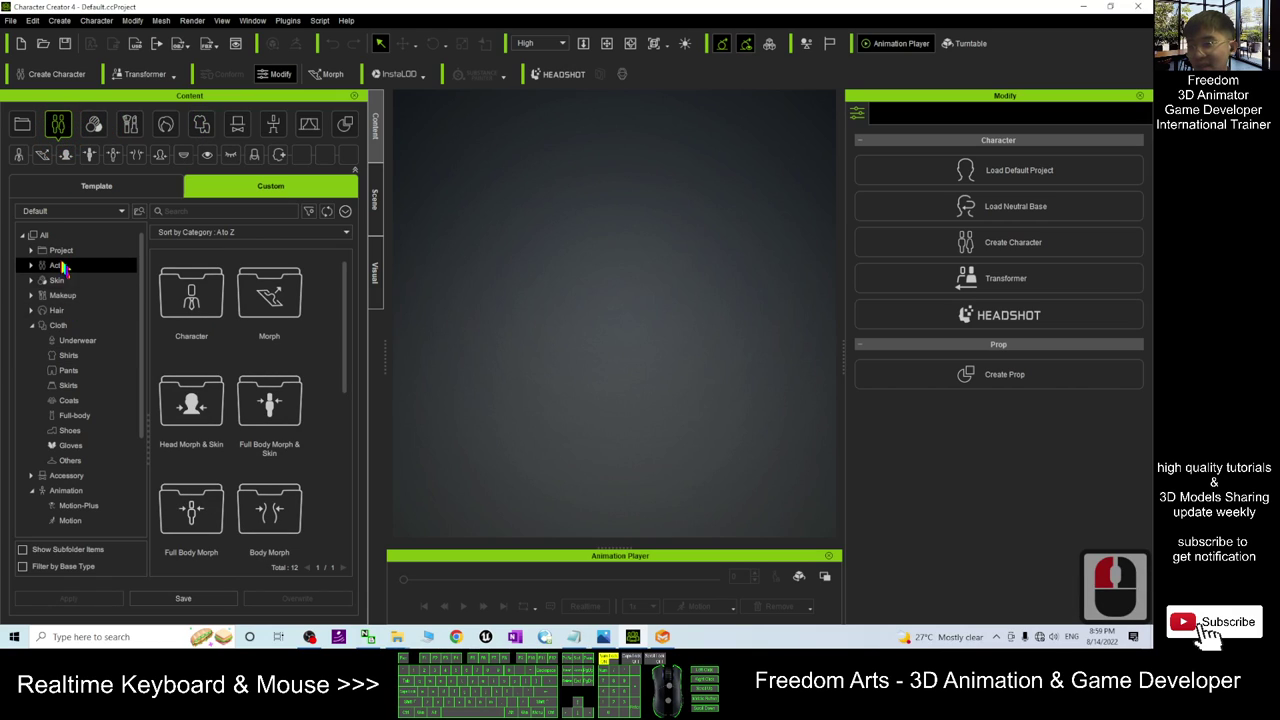
pyautogui.click(32, 265)
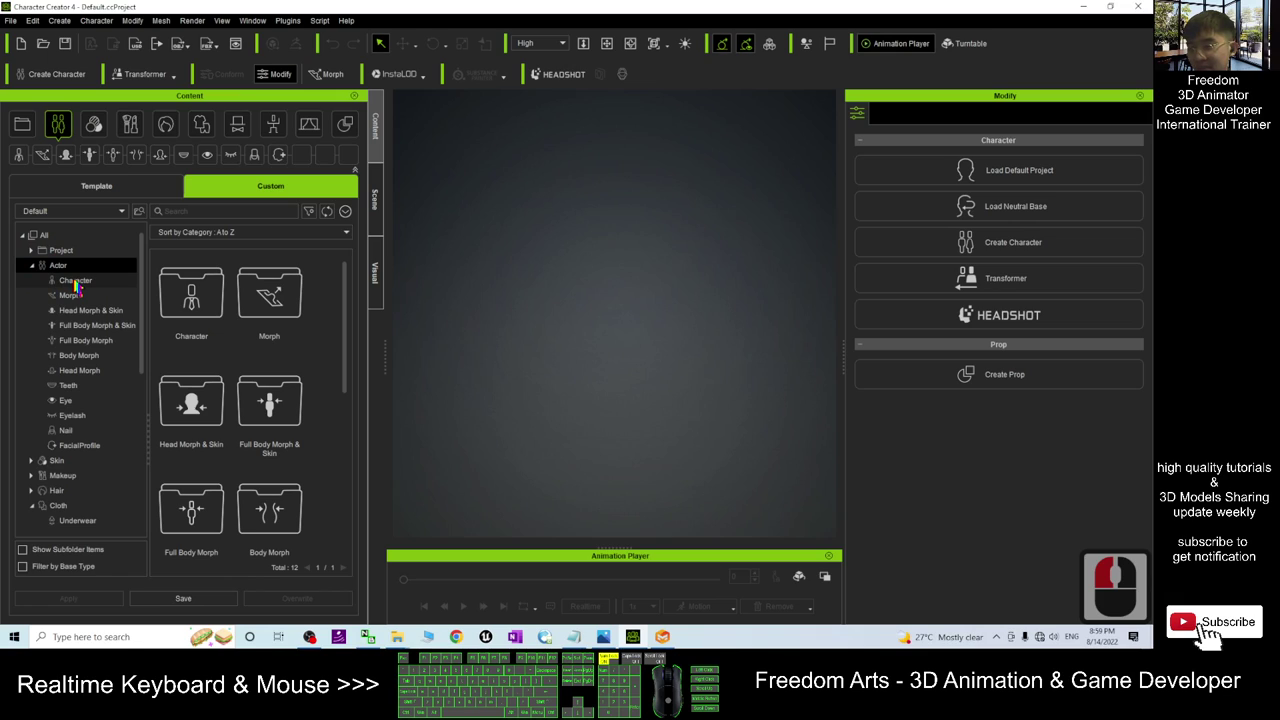
pyautogui.click(100, 186)
pyautogui.doubleClick(76, 279)
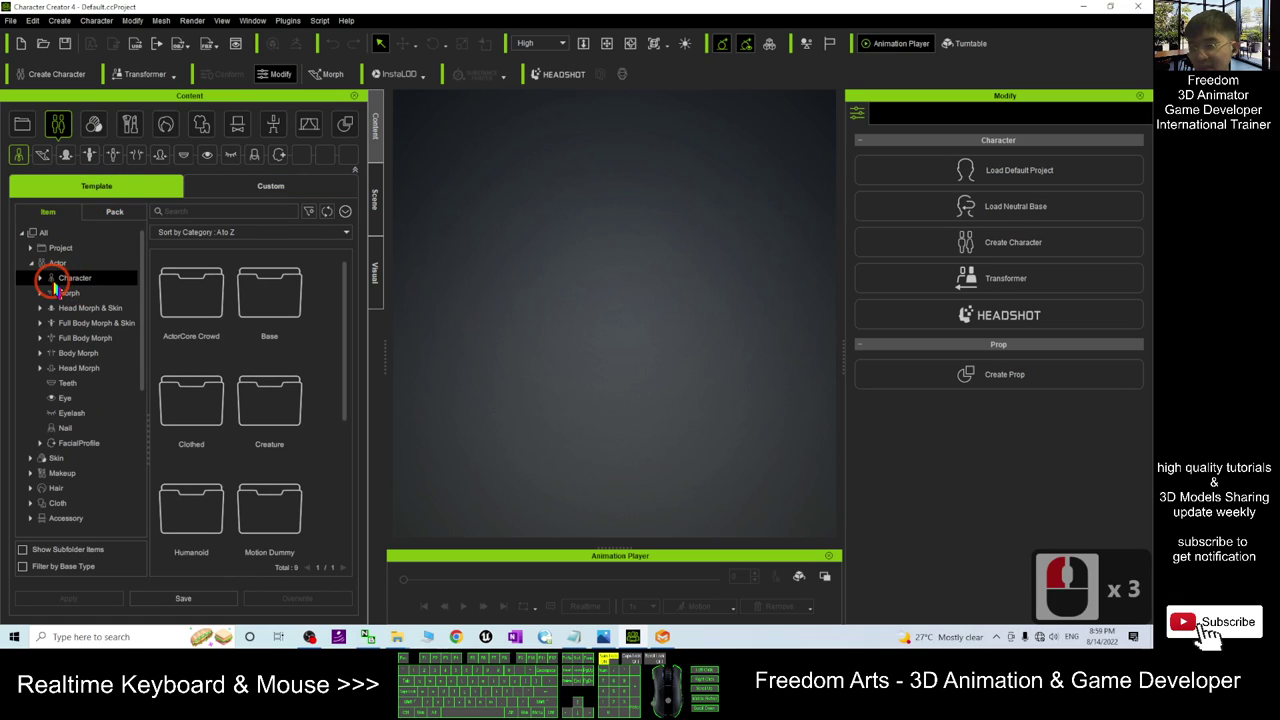
pyautogui.click(40, 278)
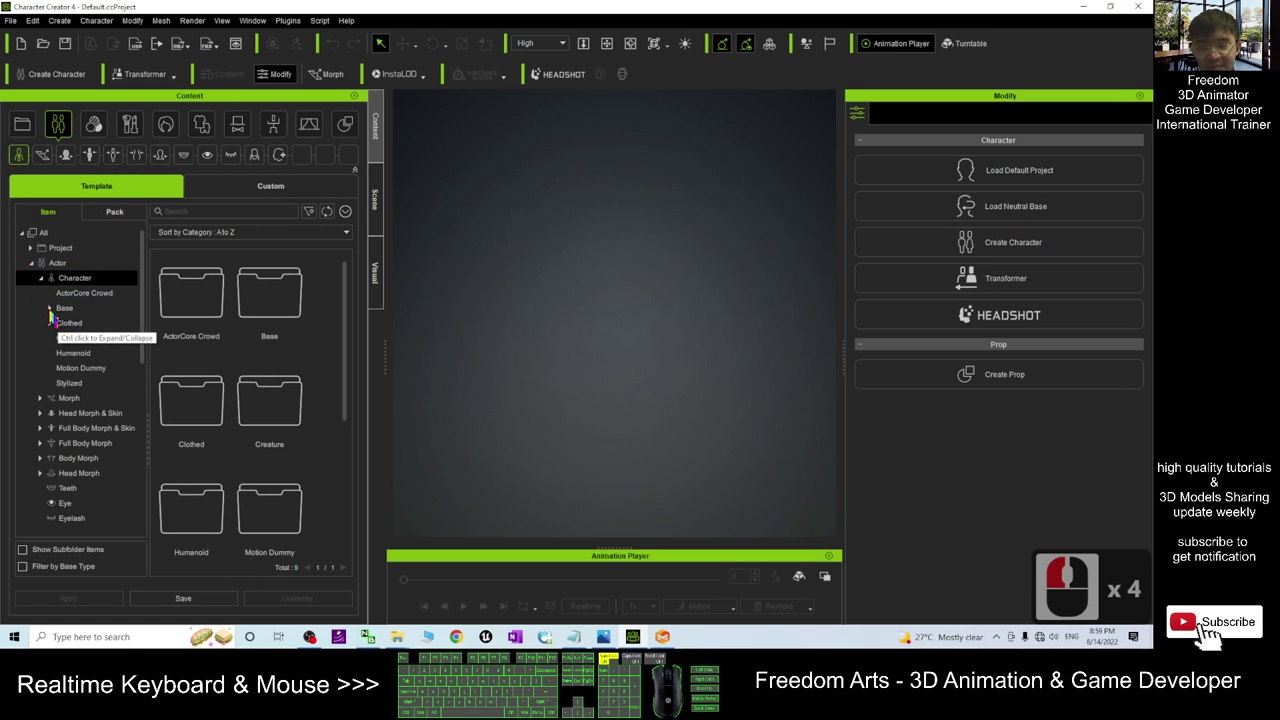
# Load the CC4 Camila 1 character from the Clothed template characters.
pyautogui.click(50, 321)
pyautogui.click(76, 339)
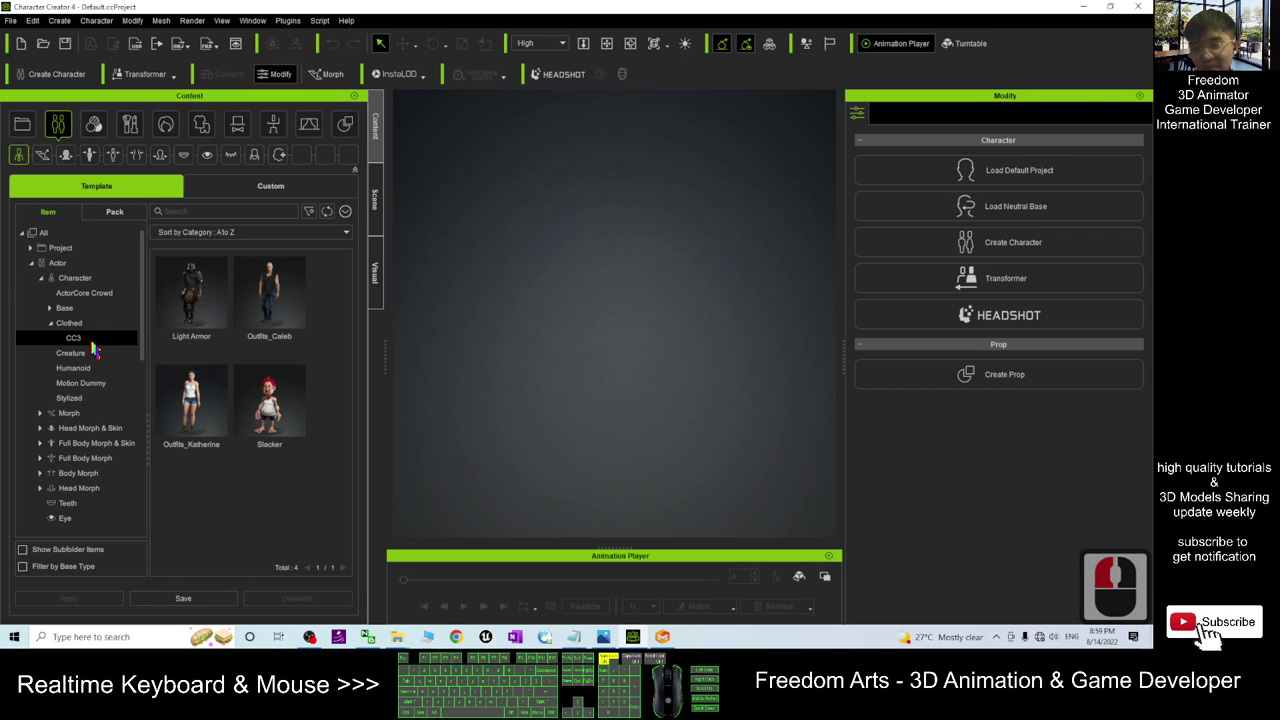
pyautogui.click(50, 322)
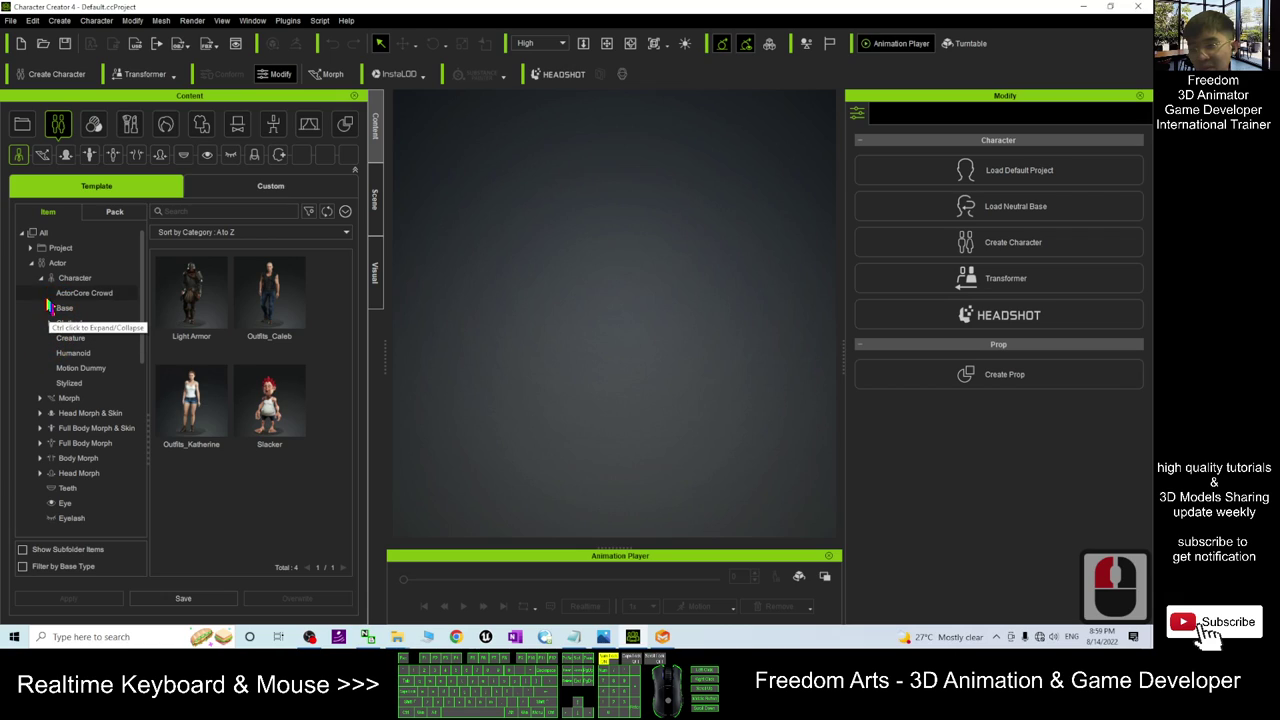
pyautogui.click(95, 308)
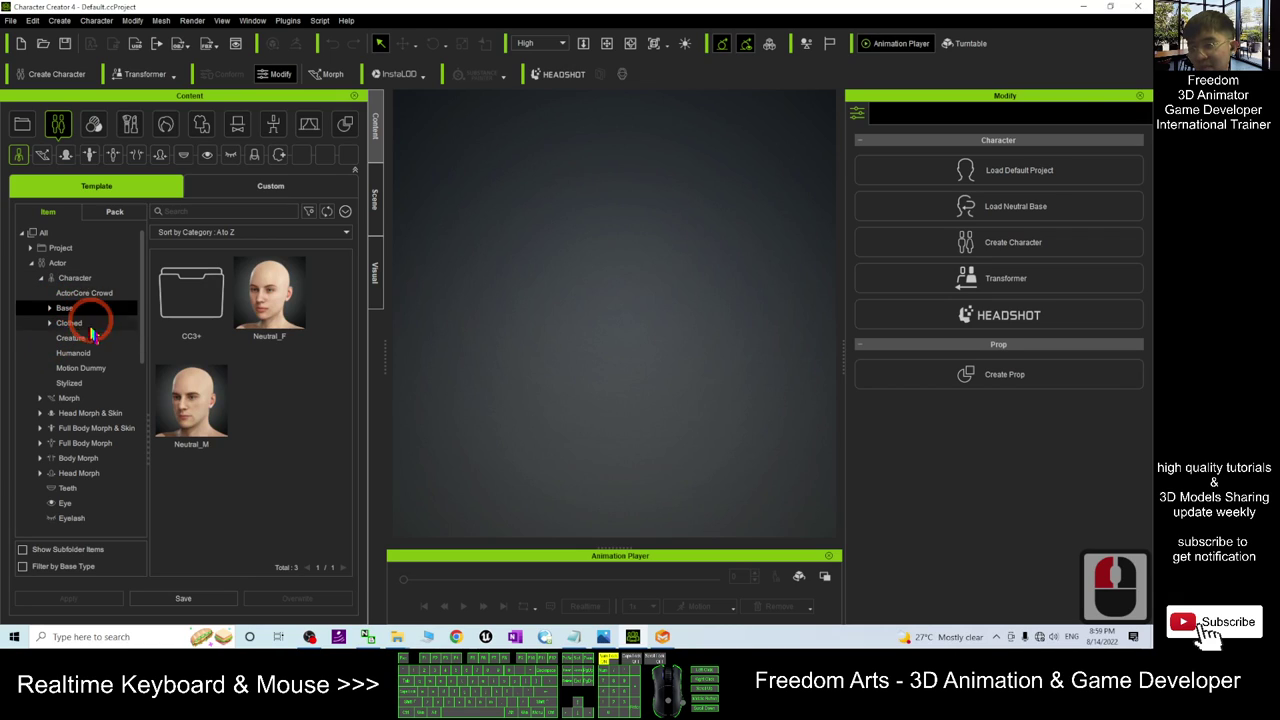
pyautogui.click(66, 322)
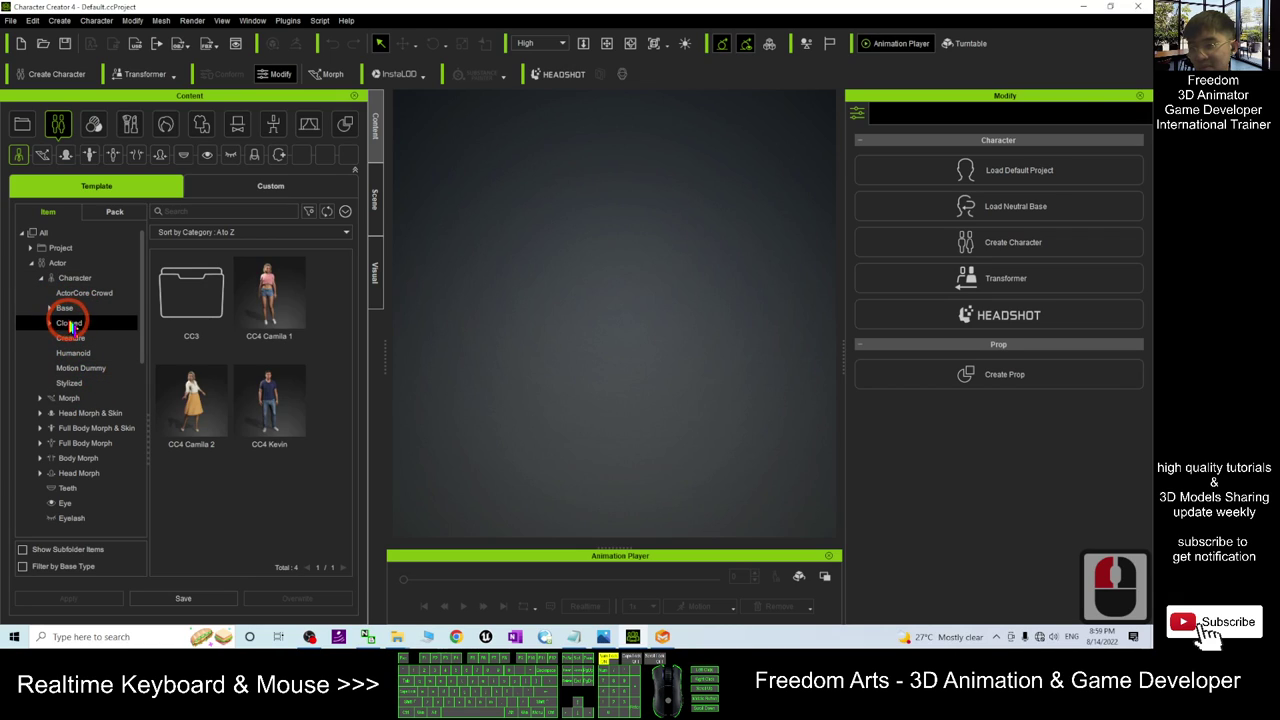
pyautogui.click(267, 318)
pyautogui.doubleClick(277, 313)
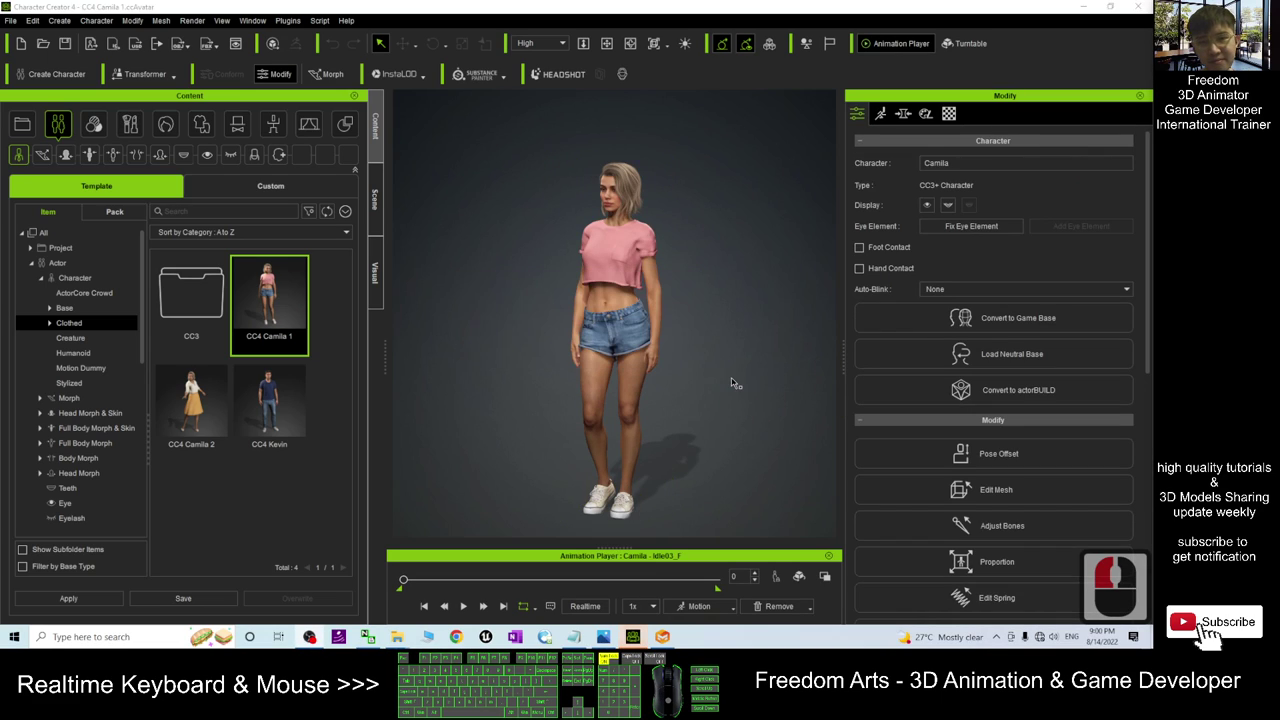
# Apply the custom shirt asset shirt02 from the Shirts category to the character.
pyautogui.scroll(13, 577, 272)
pyautogui.scroll(1, 574, 271)
pyautogui.moveTo(515, 227); pyautogui.dragTo(674, 263)
pyautogui.press('c')
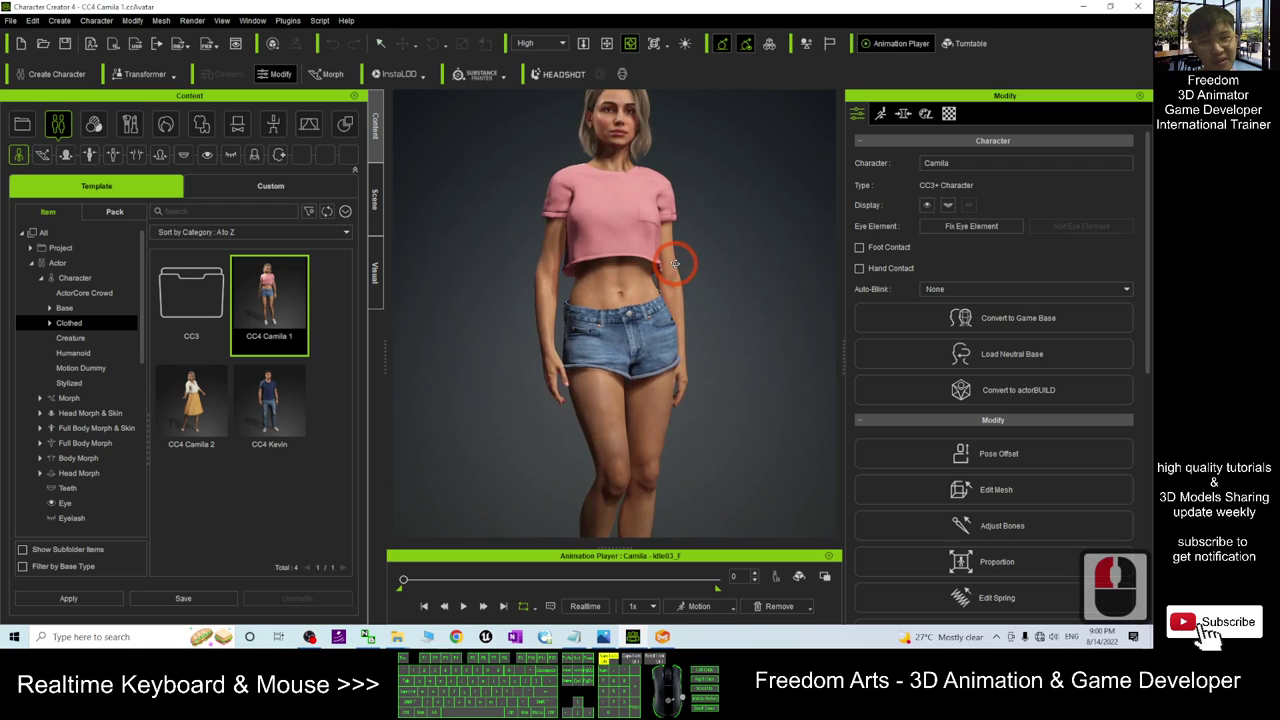
pyautogui.press('x')
pyautogui.moveTo(617, 223); pyautogui.dragTo(600, 385)
pyautogui.press('c')
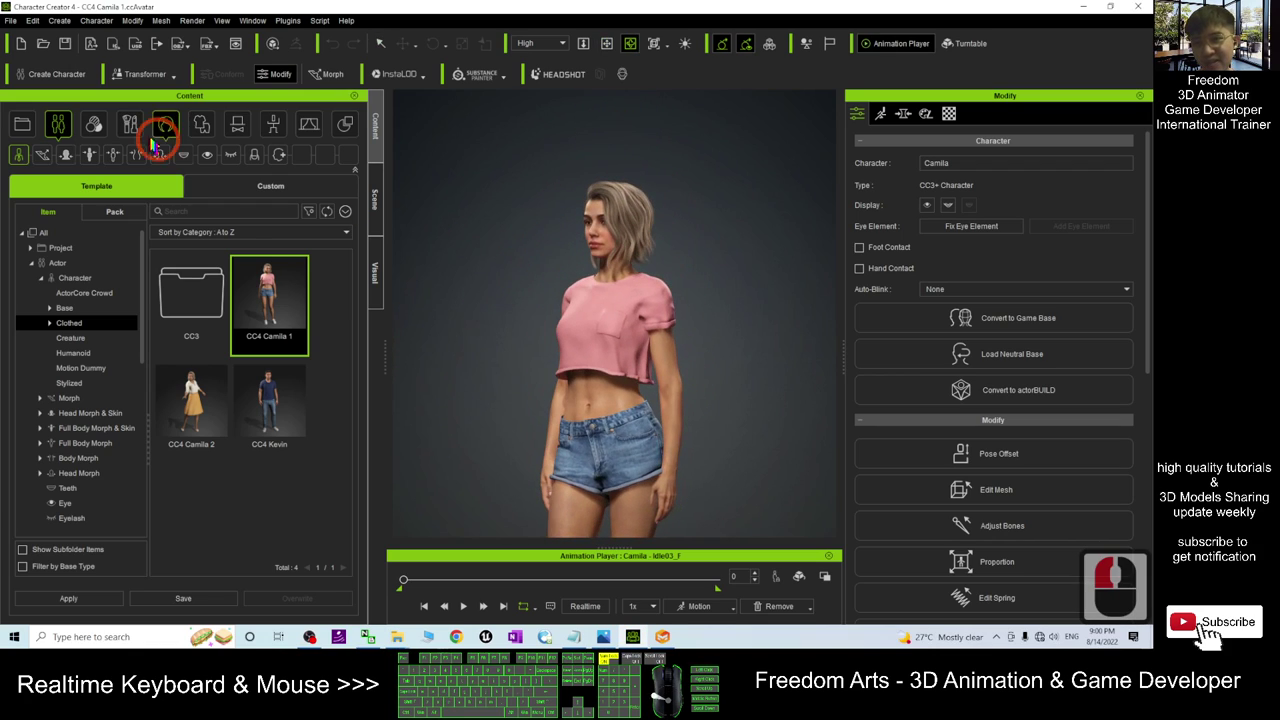
pyautogui.click(268, 189)
pyautogui.click(257, 178)
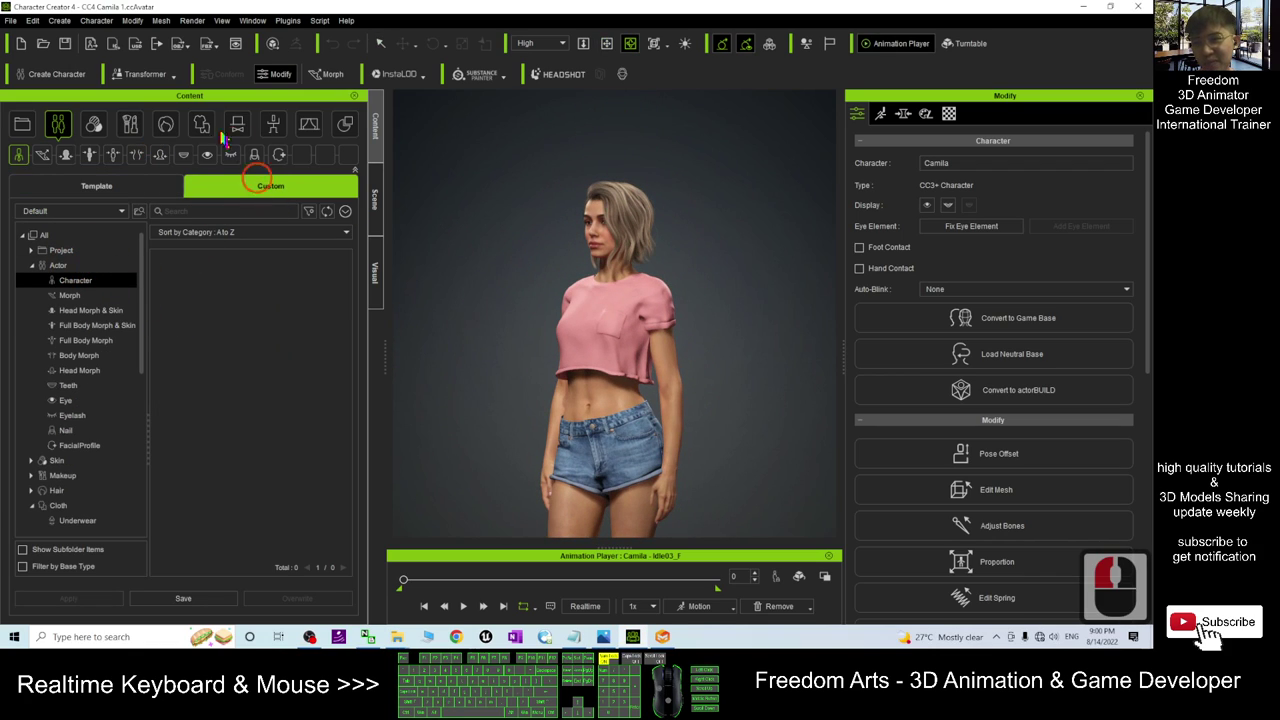
pyautogui.click(201, 124)
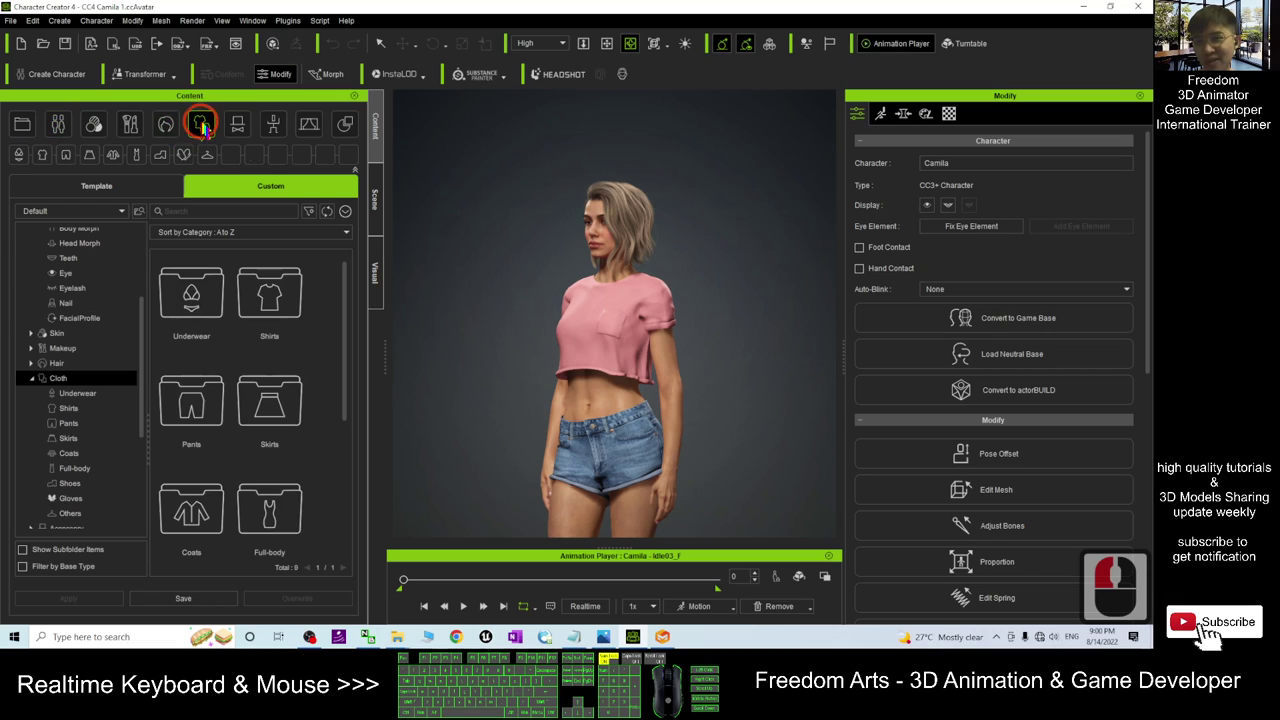
pyautogui.click(70, 408)
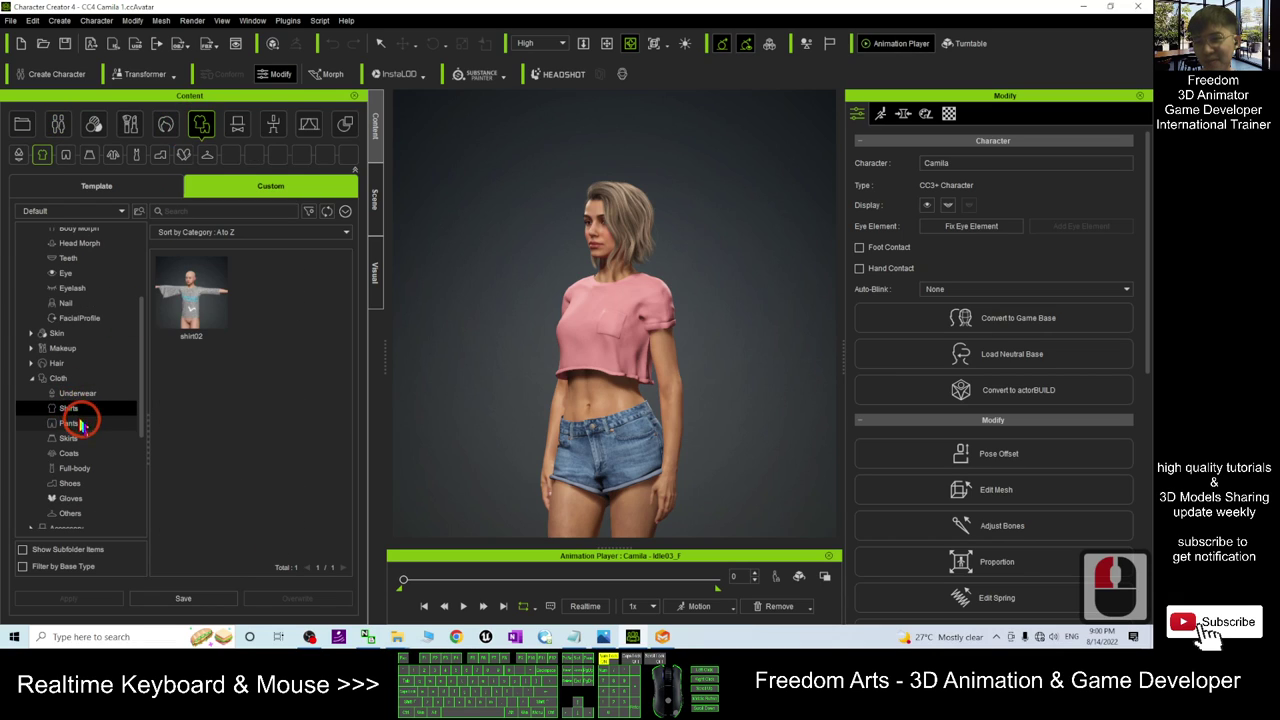
pyautogui.doubleClick(200, 310)
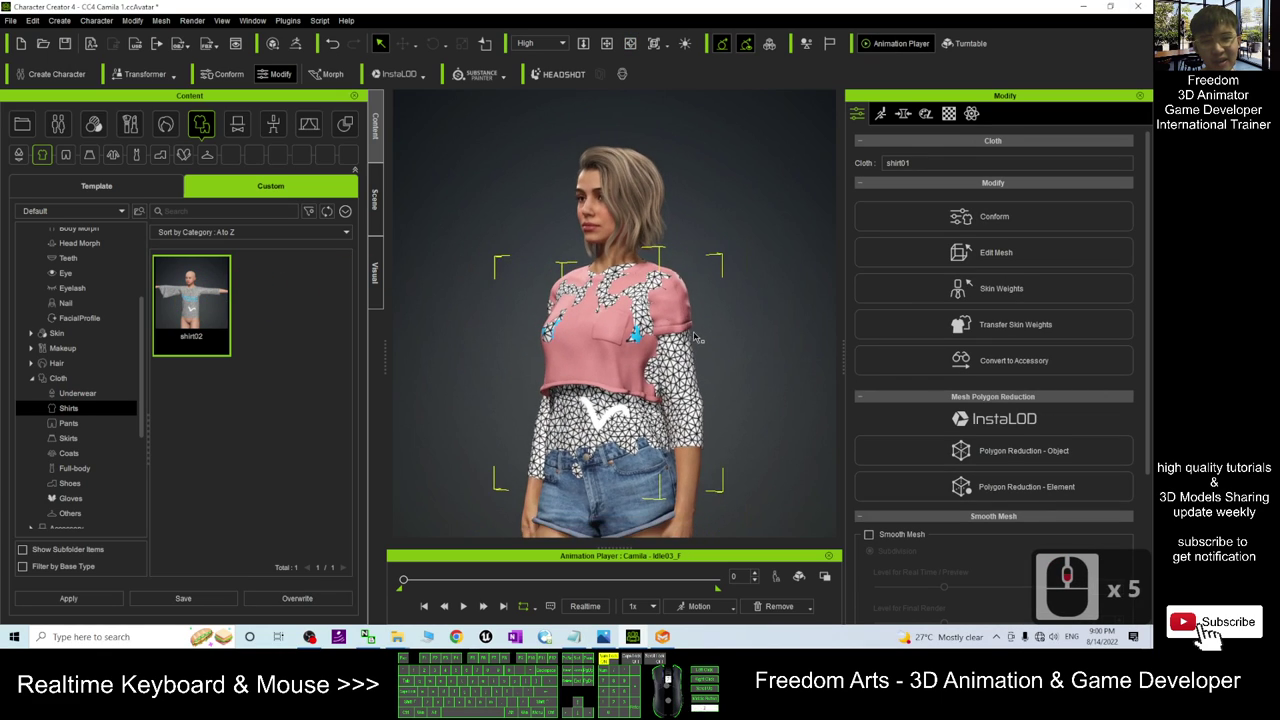
# Delete the pink cropped T-shirt from the character.
pyautogui.doubleClick(673, 320)
pyautogui.doubleClick(673, 320)
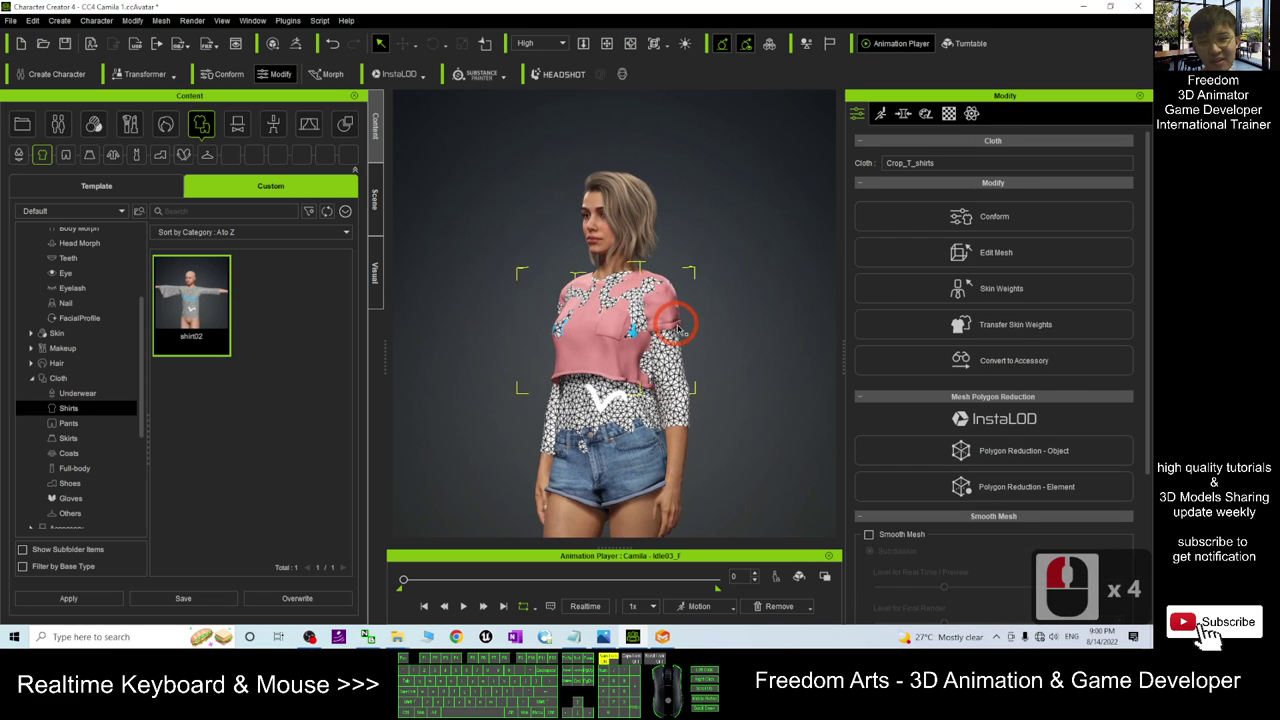
pyautogui.press('Delete')
# Sculpt the shirt mesh outward over the skin poking through at the shoulder, using intensity 0.50 and radius 32.
pyautogui.press('c')
pyautogui.moveTo(475, 347); pyautogui.dragTo(650, 310)
pyautogui.scroll(8, 627, 452)
pyautogui.press('x')
pyautogui.press('c')
pyautogui.moveTo(469, 277); pyautogui.dragTo(631, 300)
pyautogui.click(925, 116)
pyautogui.click(903, 115)
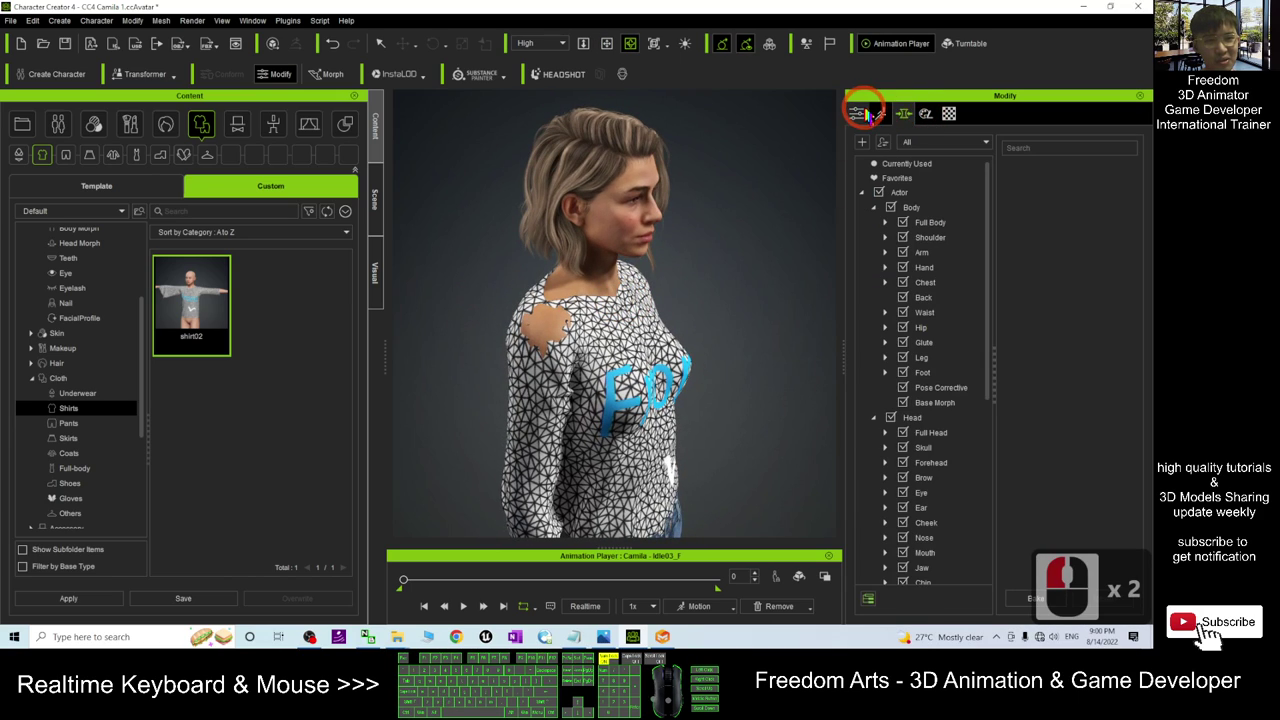
pyautogui.click(861, 114)
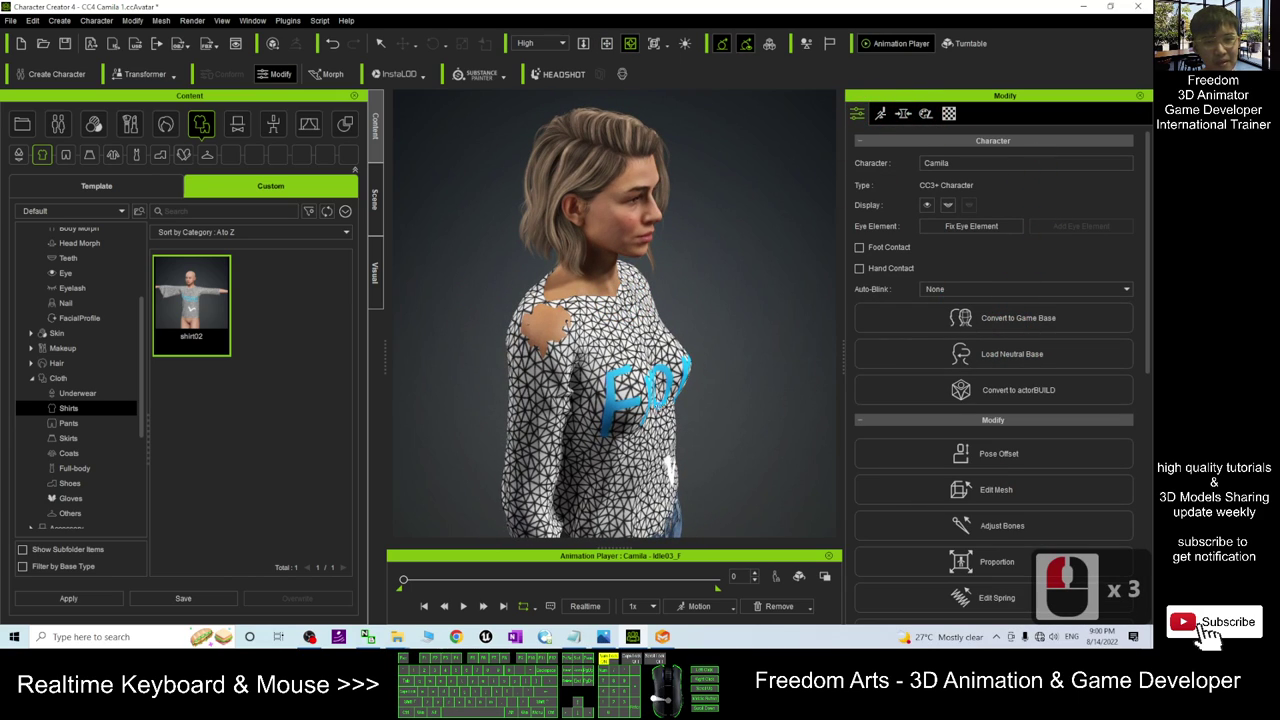
pyautogui.click(540, 388)
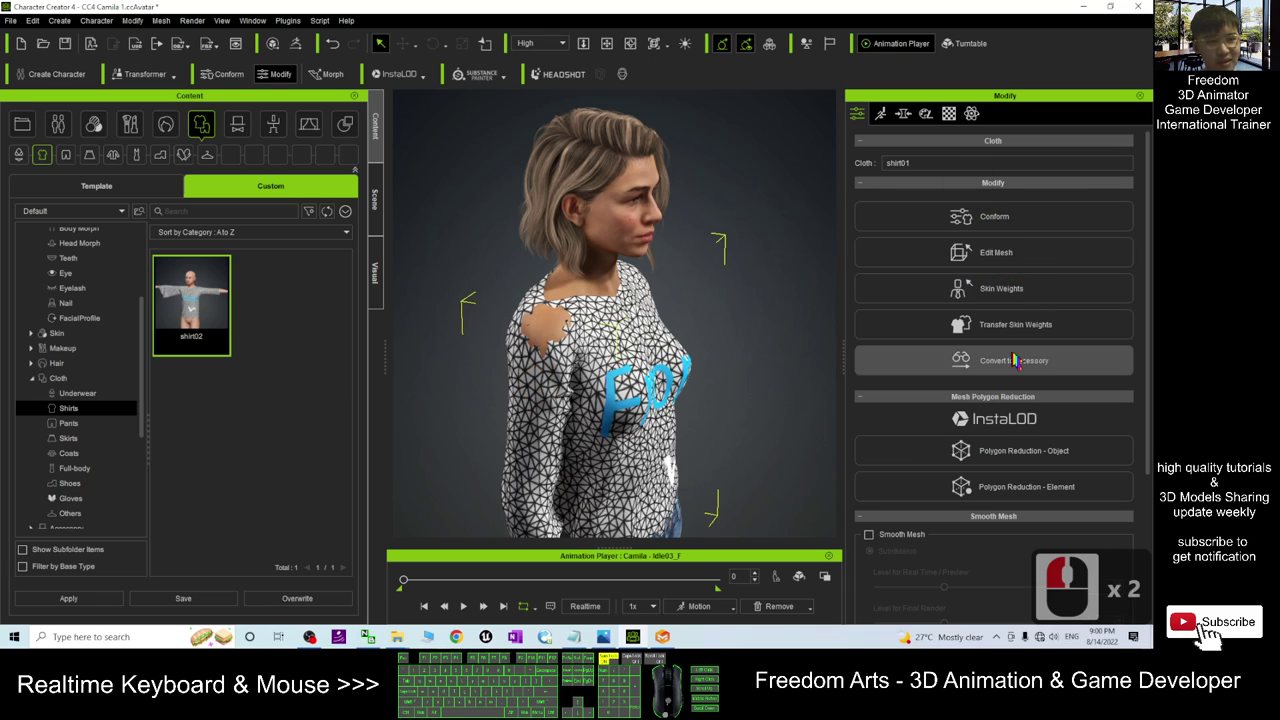
pyautogui.click(993, 252)
pyautogui.click(1078, 186)
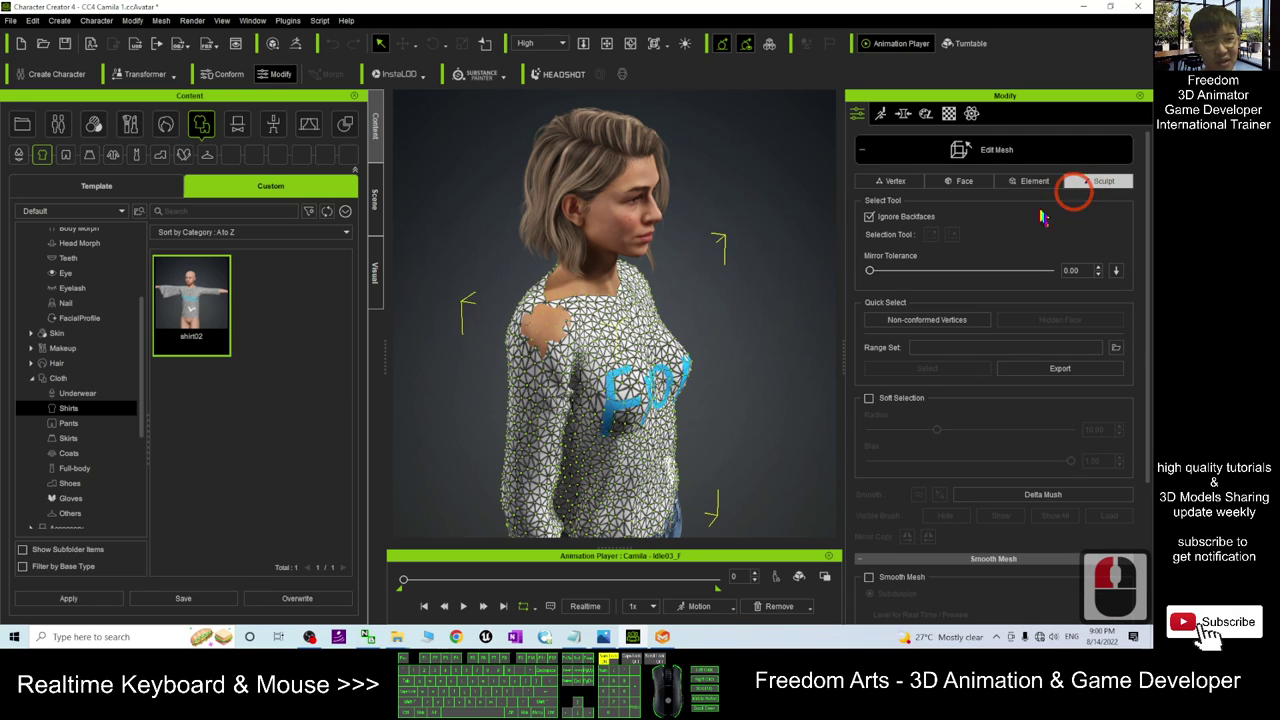
pyautogui.click(546, 325)
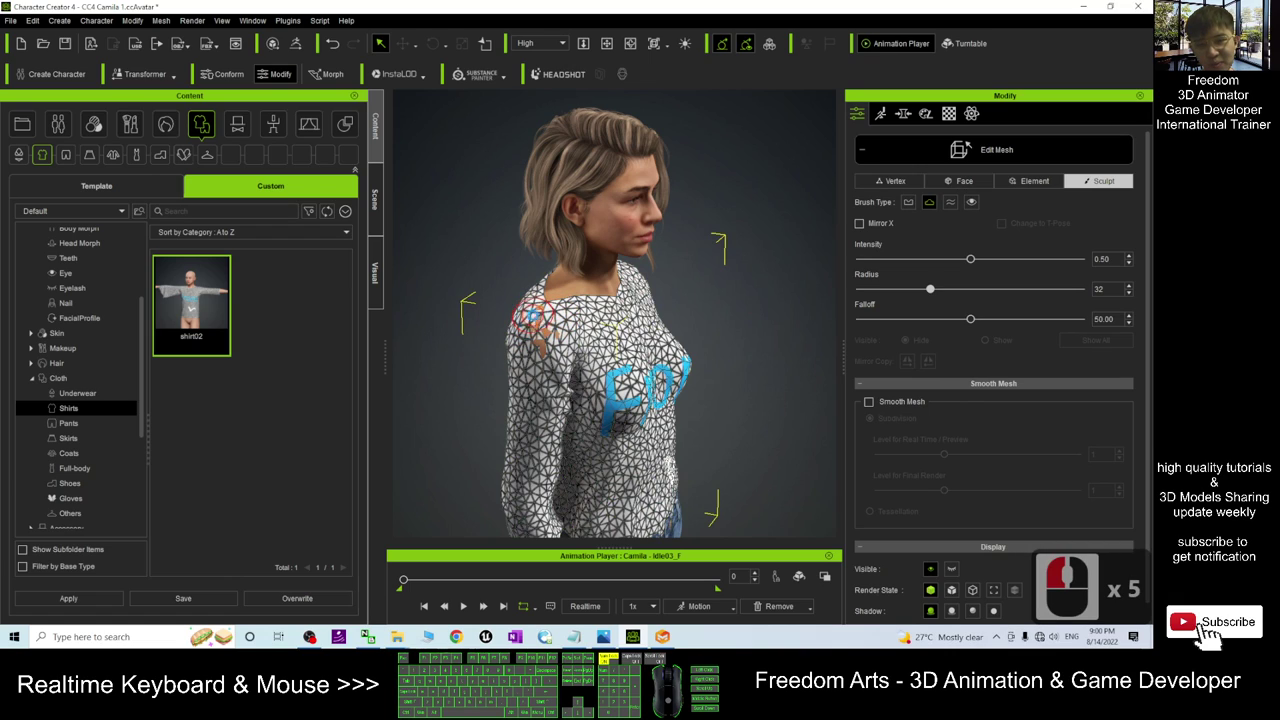
pyautogui.click(556, 330)
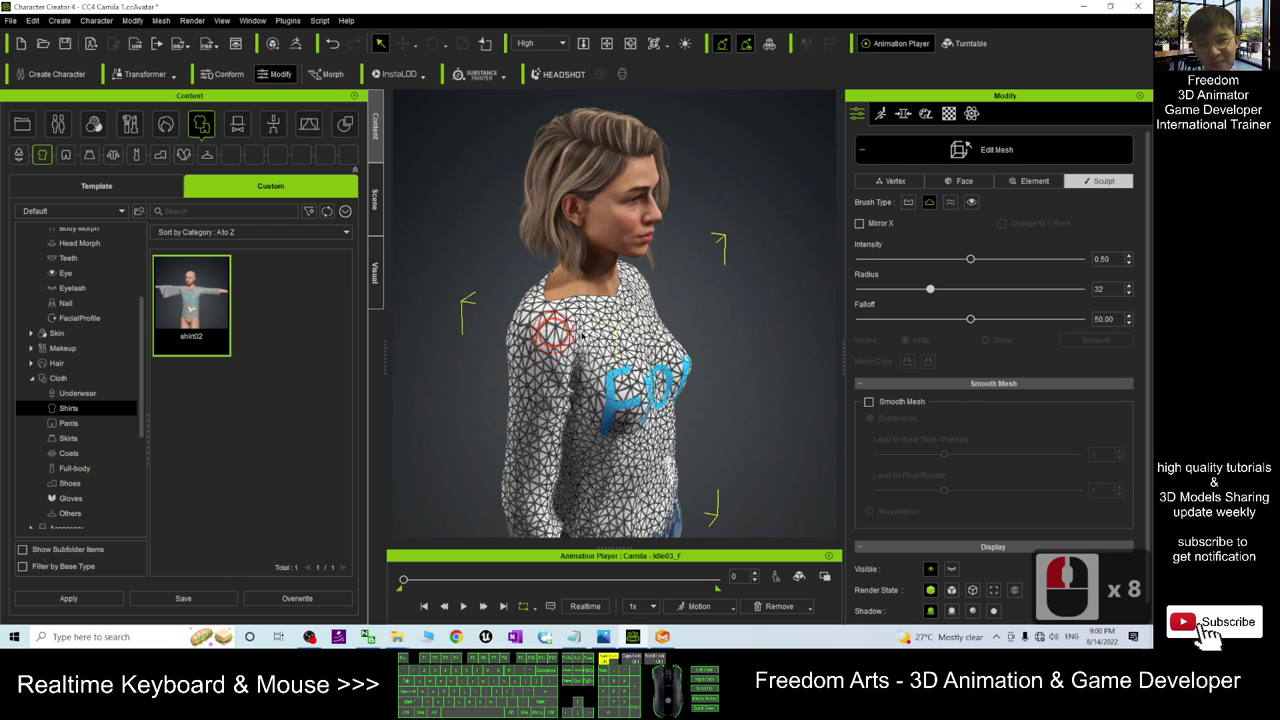
# Examine the sculpted shirt from the front and side, down to its hem over the denim shorts.
pyautogui.scroll(-8, 711, 351)
pyautogui.press('c')
pyautogui.moveTo(749, 400)
pyautogui.mouseDown()
pyautogui.moveTo(499, 248)
pyautogui.moveTo(463, 291)
pyautogui.moveTo(366, 323)
pyautogui.moveTo(390, 335)
pyautogui.mouseUp()
pyautogui.press('c')
pyautogui.moveTo(587, 482); pyautogui.dragTo(720, 378)
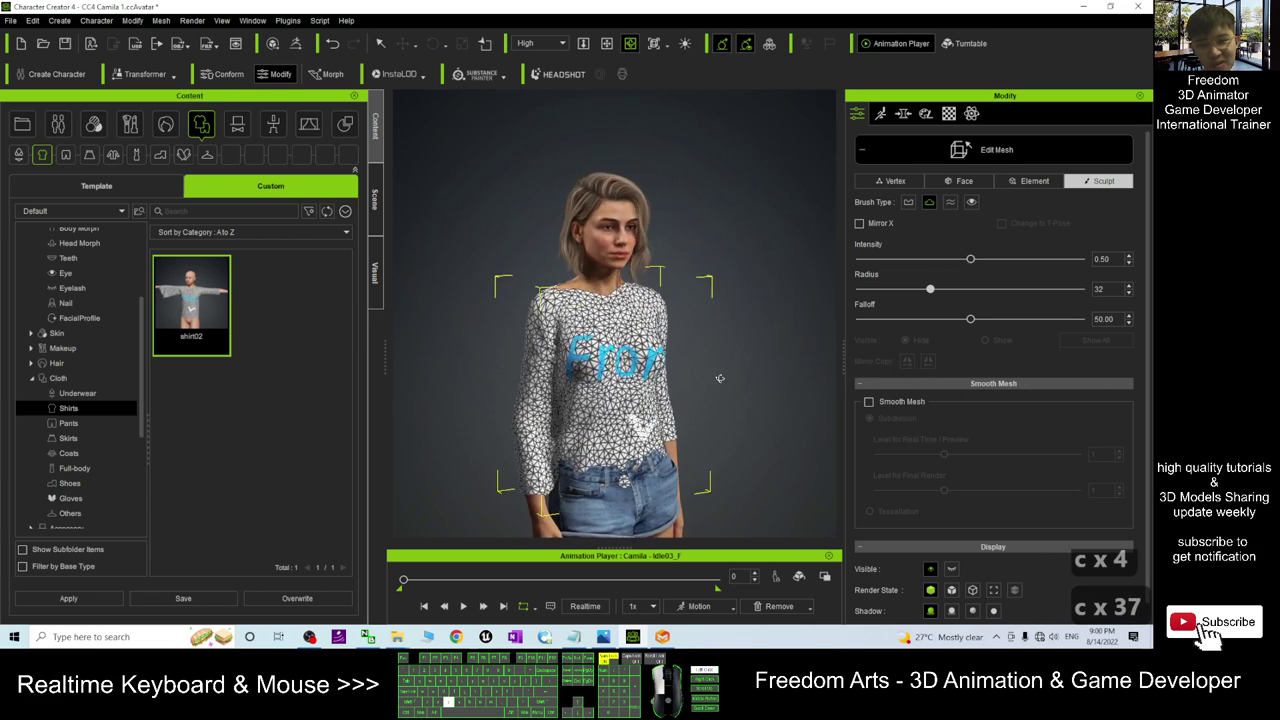
pyautogui.moveTo(719, 378); pyautogui.dragTo(614, 486, button='right')
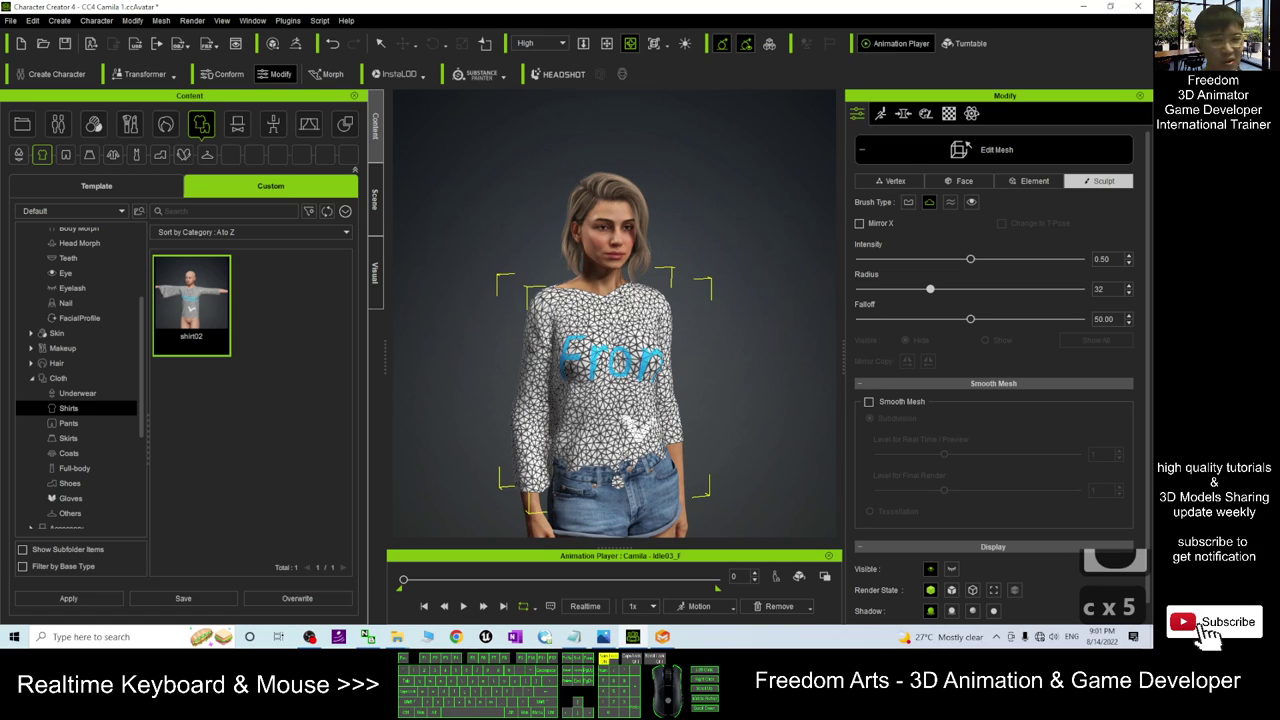
pyautogui.moveTo(716, 442); pyautogui.dragTo(737, 400, button='middle')
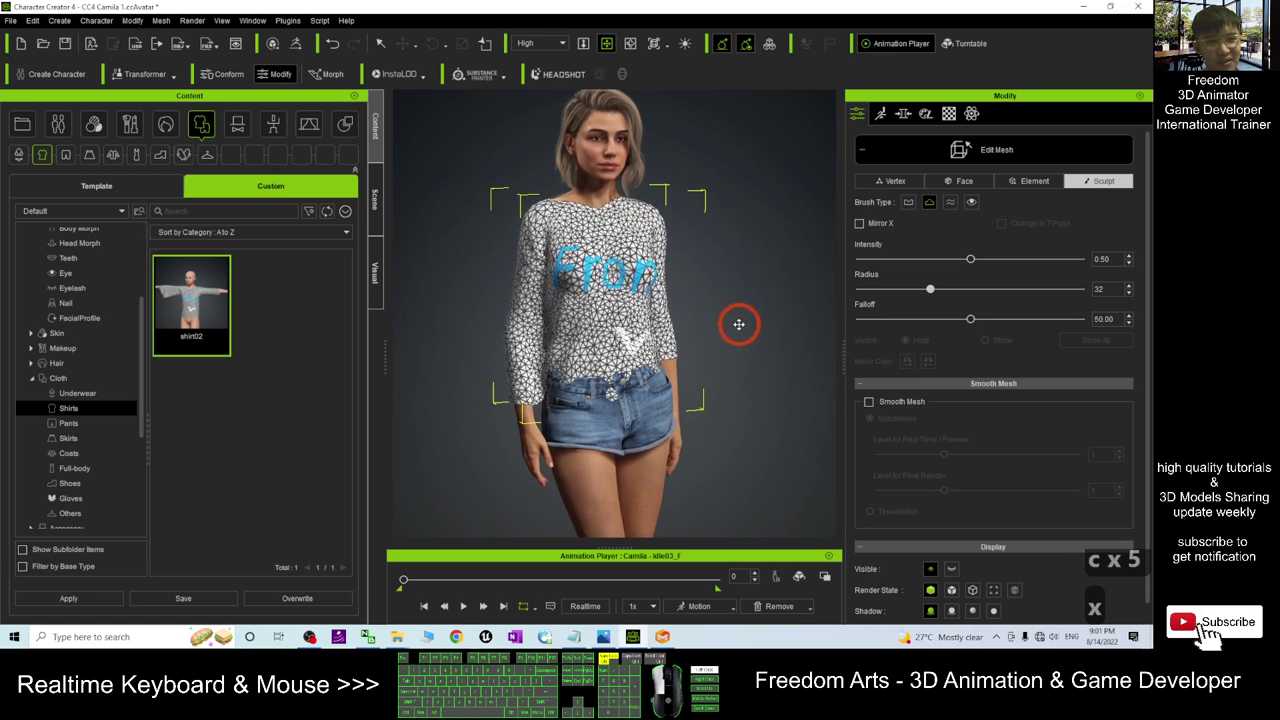
# Finish editing the shirt mesh, then select the denim shorts and calculate their collision with the Conform settings.
pyautogui.click(908, 203)
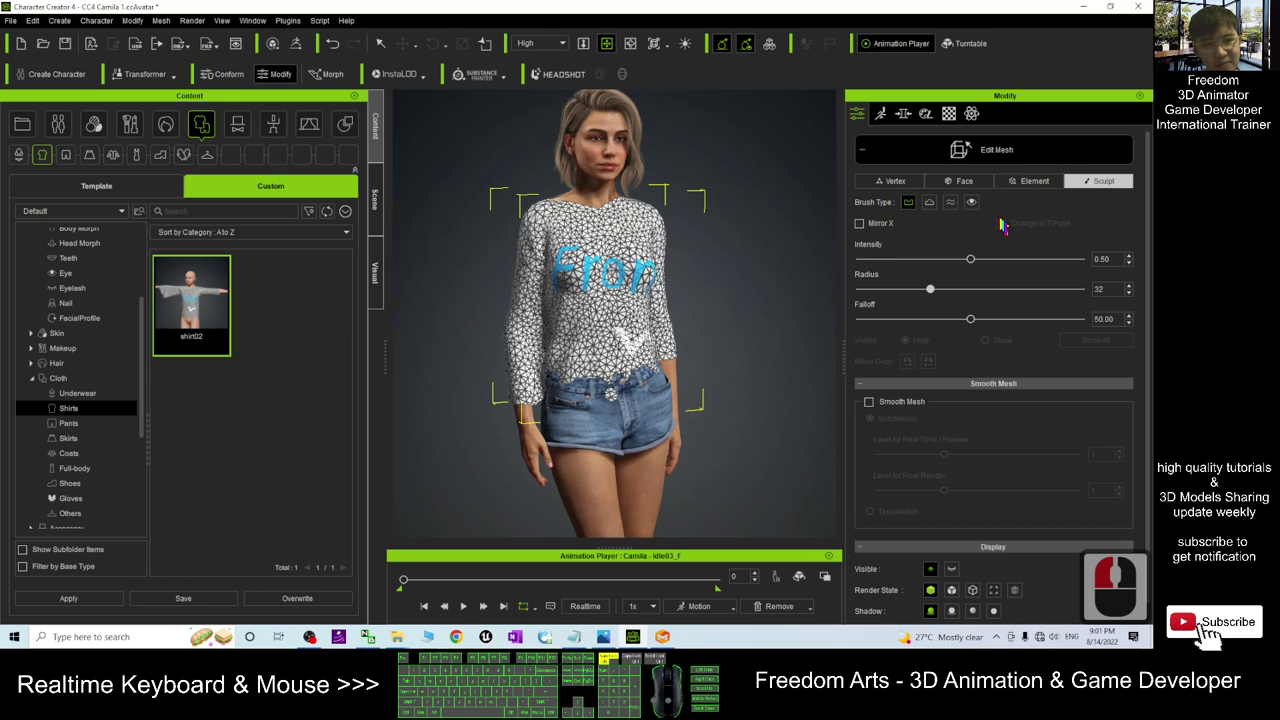
pyautogui.doubleClick(636, 428)
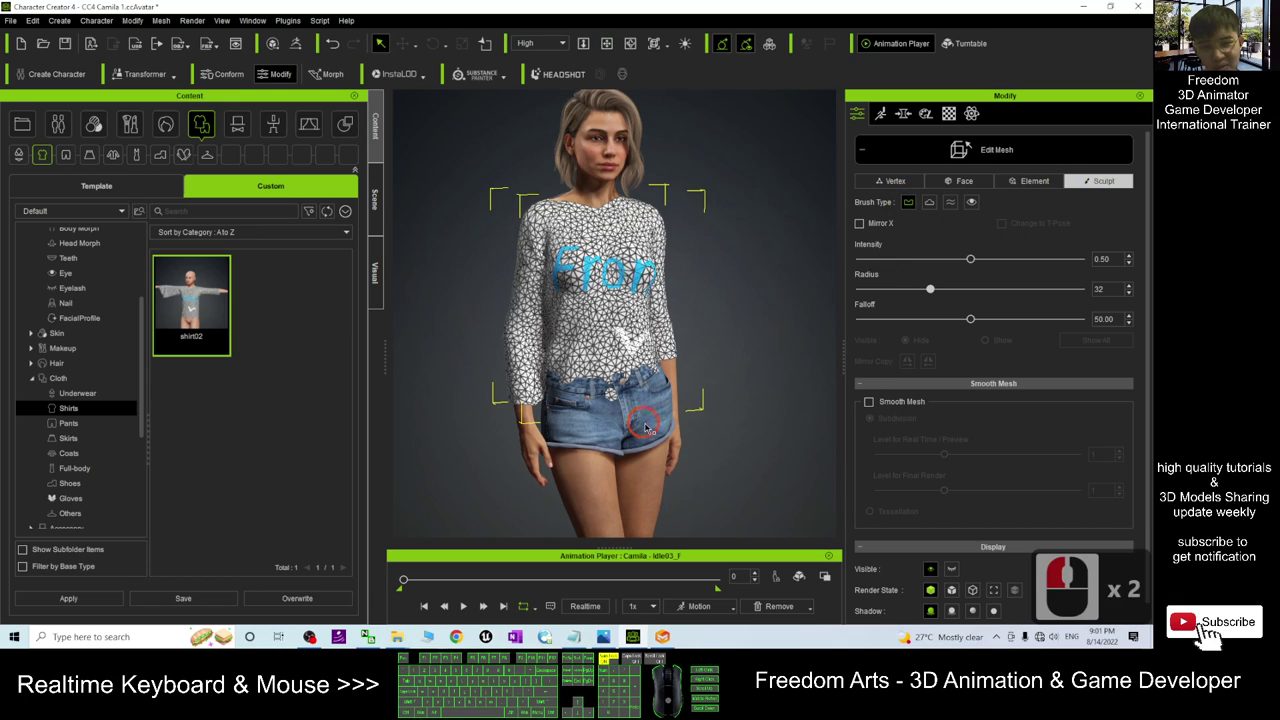
pyautogui.click(1003, 155)
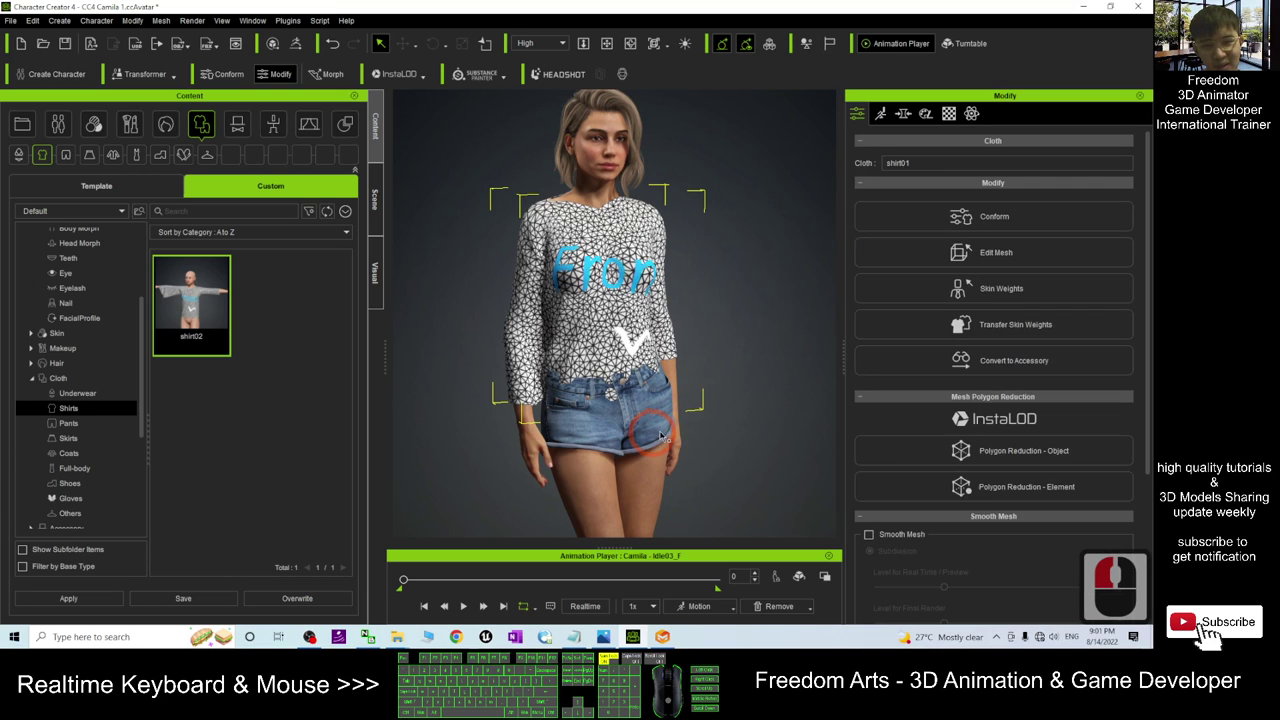
pyautogui.click(620, 374)
pyautogui.press('c')
pyautogui.moveTo(437, 409); pyautogui.dragTo(343, 369)
pyautogui.click(1012, 222)
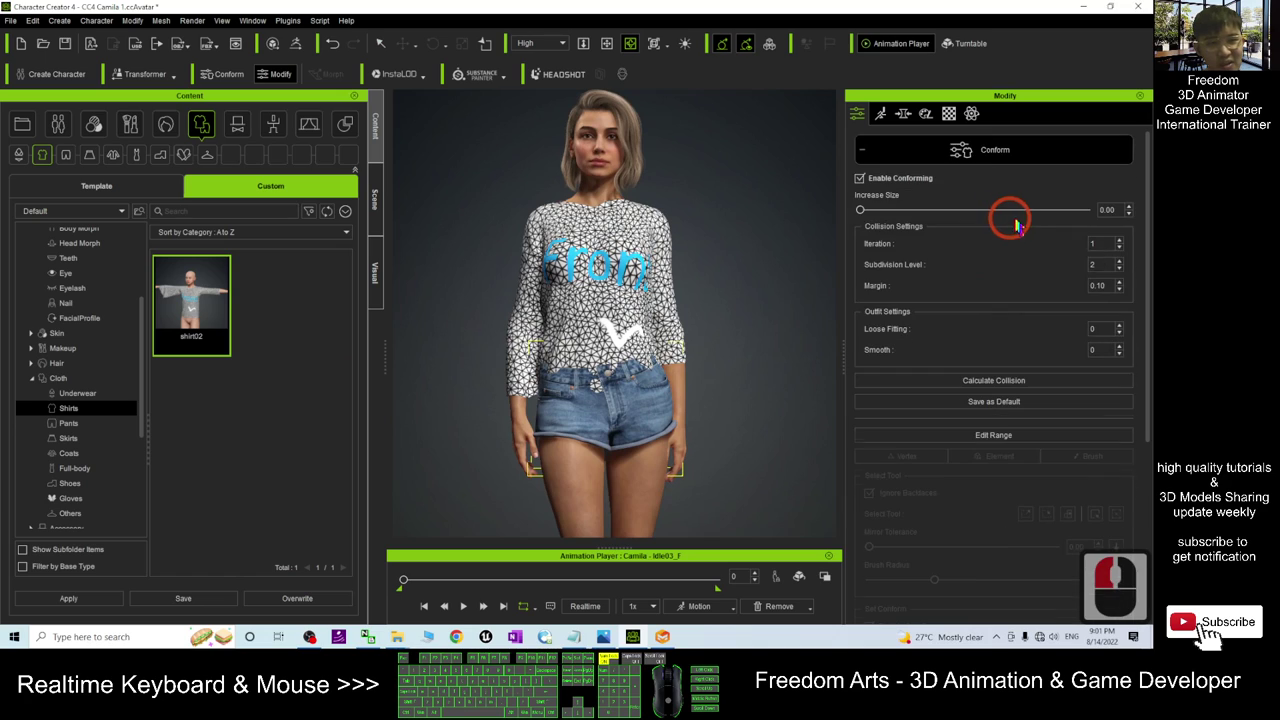
pyautogui.click(950, 383)
pyautogui.click(700, 389)
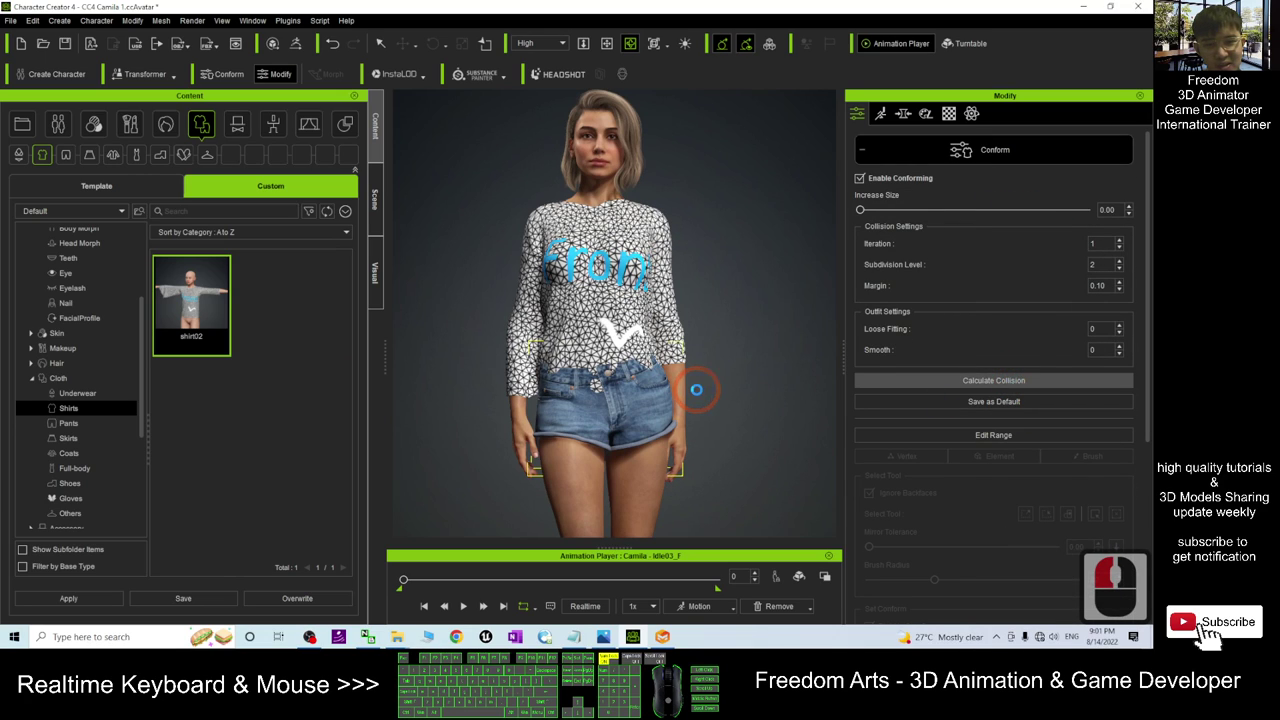
# Examine the shirt's hem against the denim shorts from the back, sides and front.
pyautogui.press('c')
pyautogui.moveTo(709, 380); pyautogui.dragTo(1140, 365)
pyautogui.press('c')
pyautogui.press('c')
pyautogui.press('c')
pyautogui.press('c')
pyautogui.press('c')
pyautogui.press('c')
pyautogui.press('c')
pyautogui.press('c')
pyautogui.press('c')
pyautogui.press('c')
pyautogui.press('c')
pyautogui.press('c')
pyautogui.press('c')
pyautogui.press('c')
pyautogui.press('c')
pyautogui.press('c')
pyautogui.press('c')
pyautogui.press('c')
pyautogui.scroll(8, 577, 383)
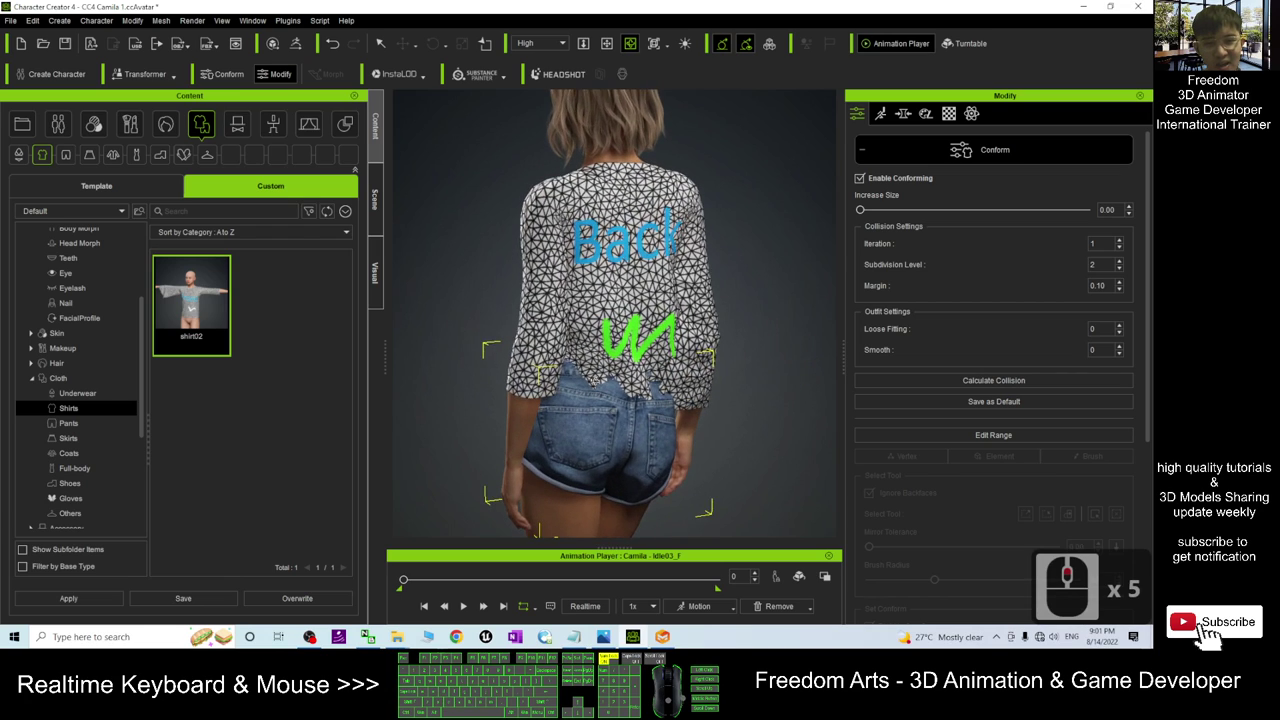
pyautogui.press('c')
pyautogui.press('c')
pyautogui.press('c')
pyautogui.press('c')
pyautogui.press('c')
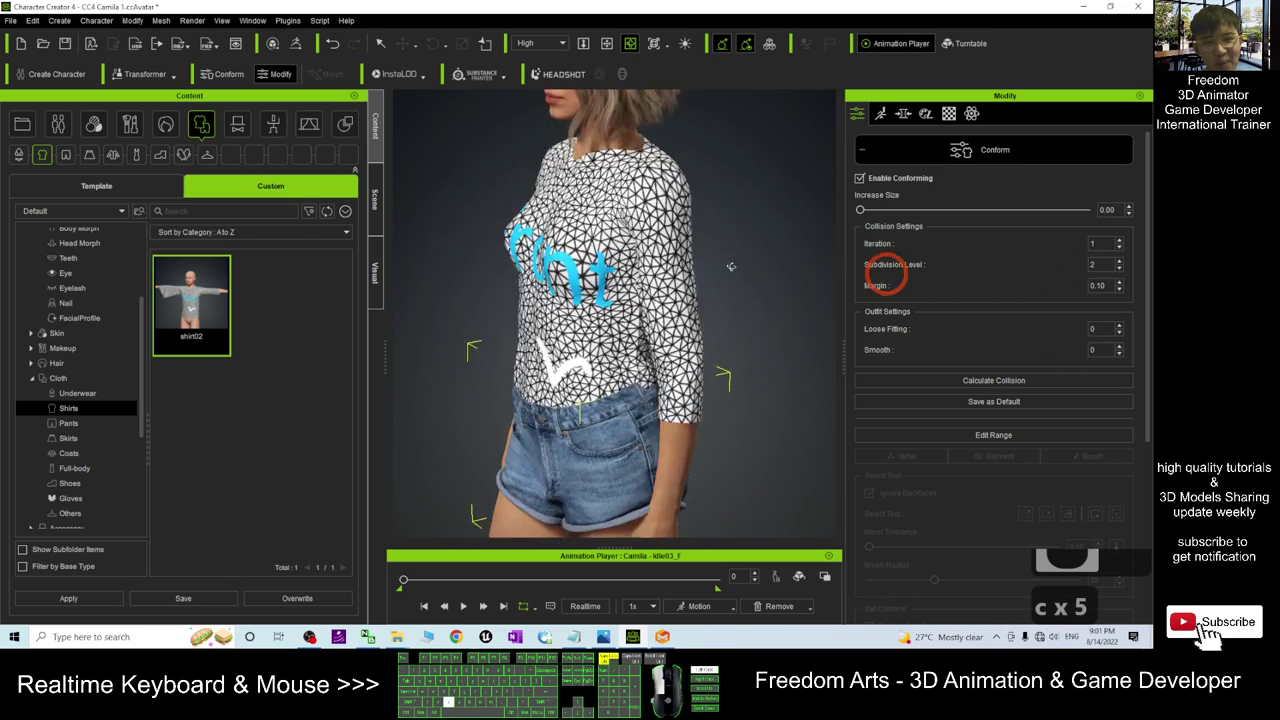
pyautogui.press('c')
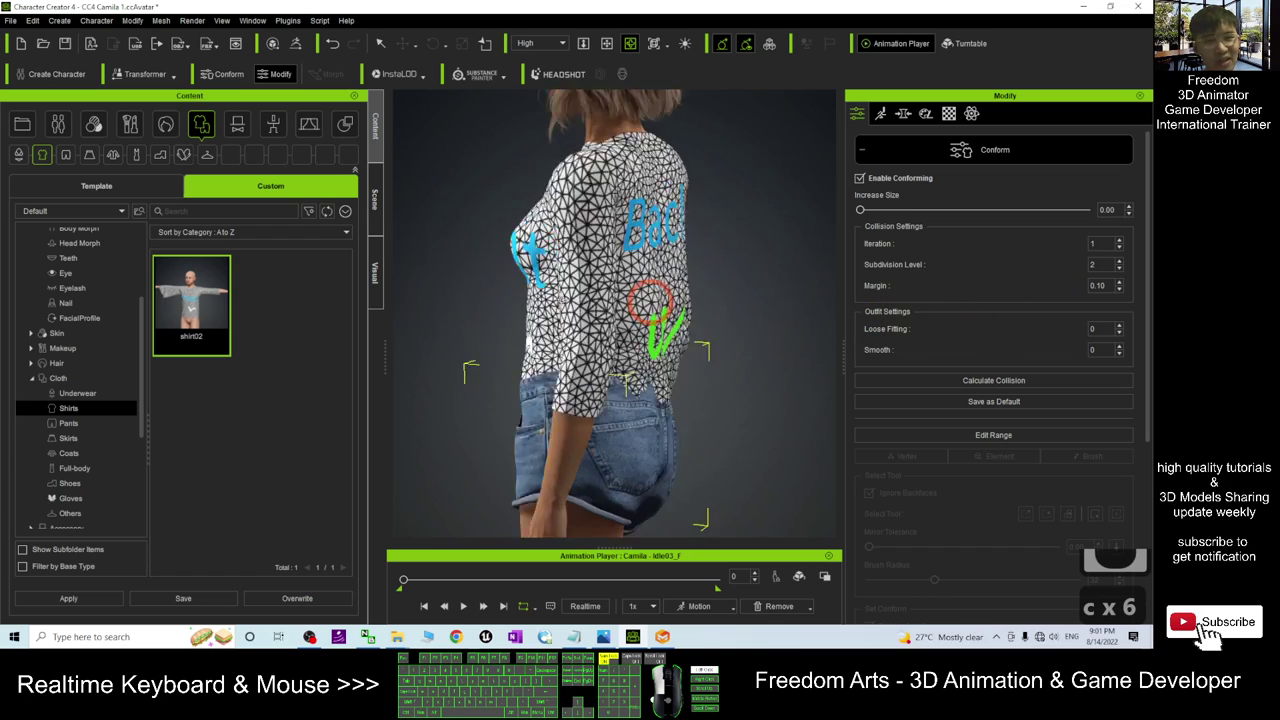
# Select the shirt and open its mesh for sculpting with the brush that pushes the surface inward.
pyautogui.press('q')
pyautogui.click(519, 283)
pyautogui.click(508, 248)
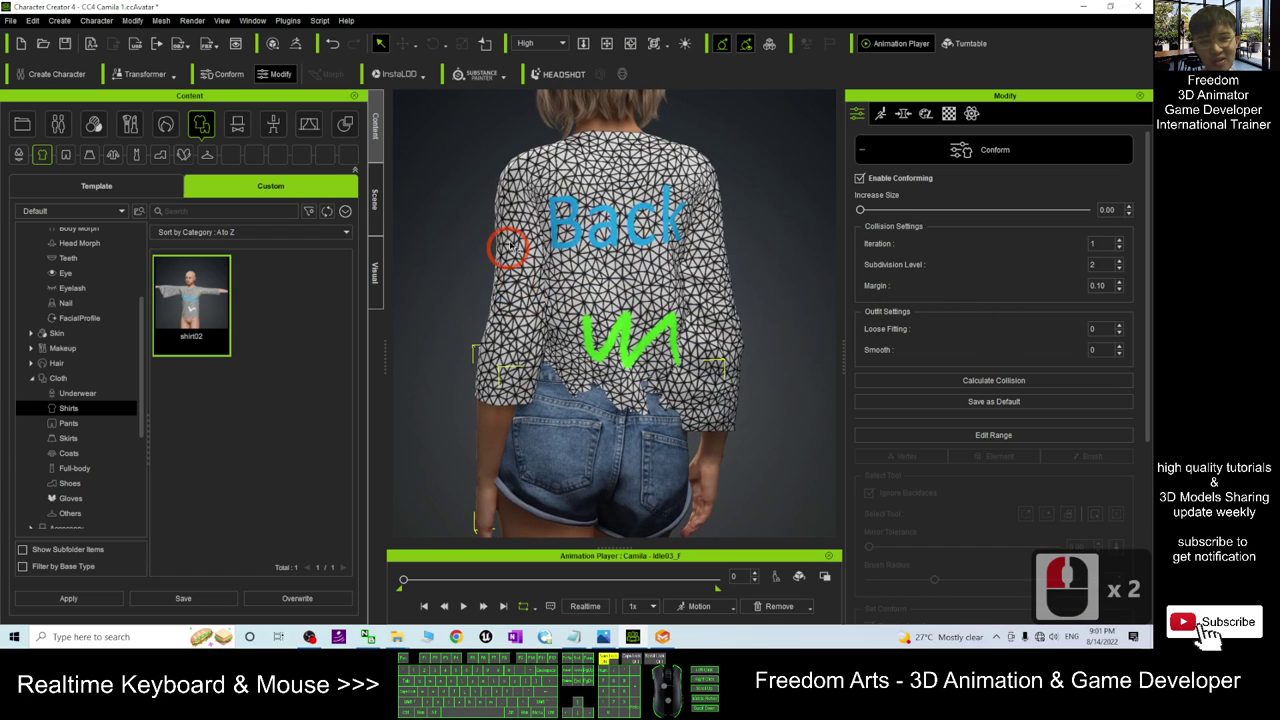
pyautogui.click(500, 215)
pyautogui.click(949, 117)
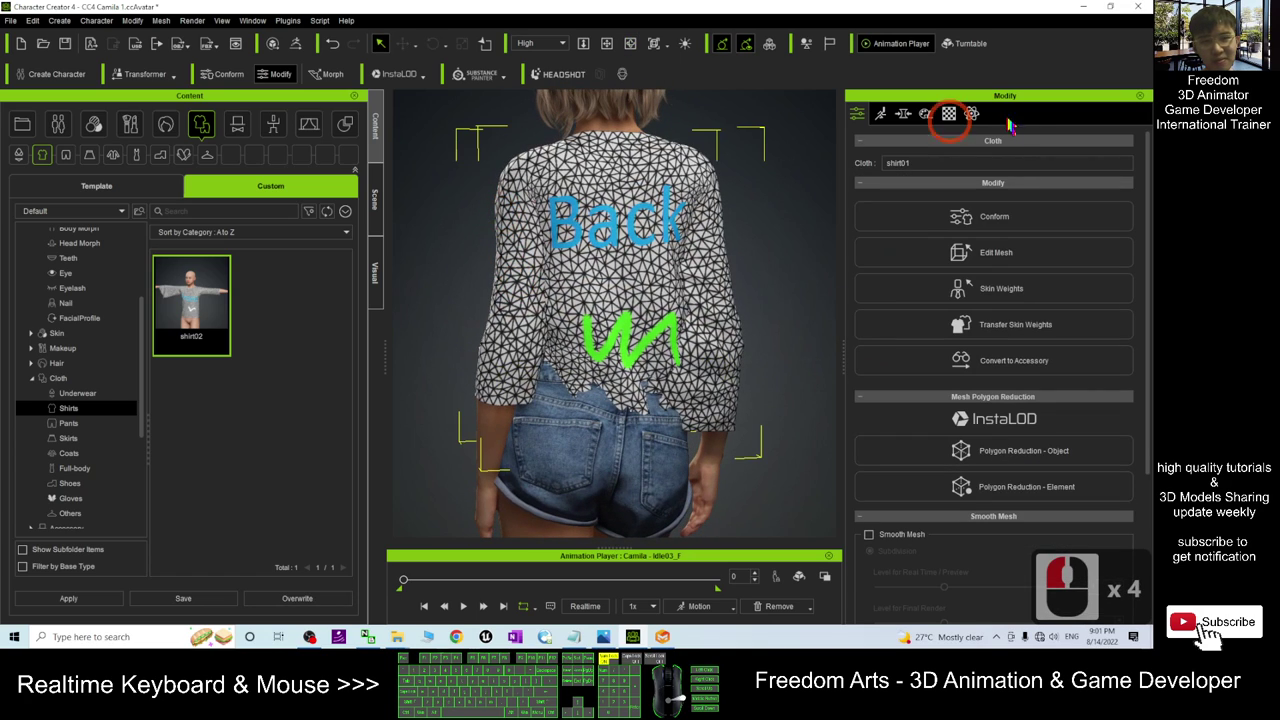
pyautogui.click(903, 114)
pyautogui.click(948, 114)
pyautogui.click(860, 113)
pyautogui.click(1062, 254)
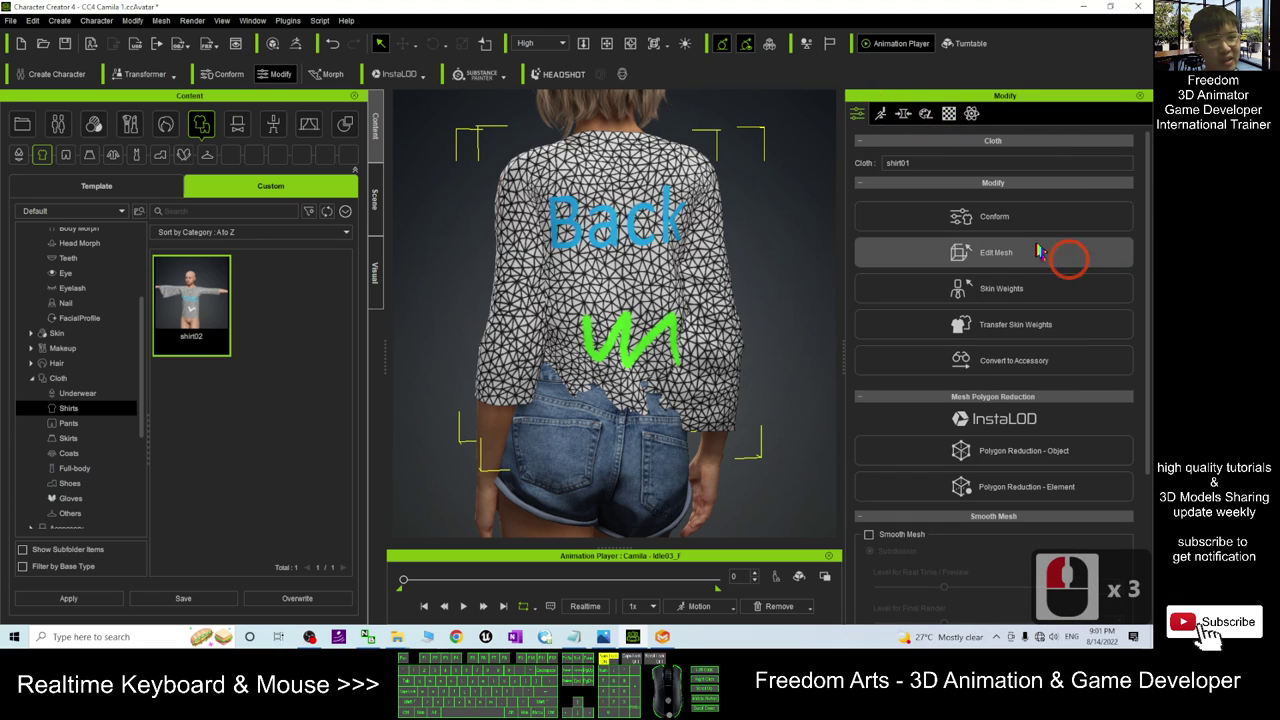
pyautogui.click(1000, 252)
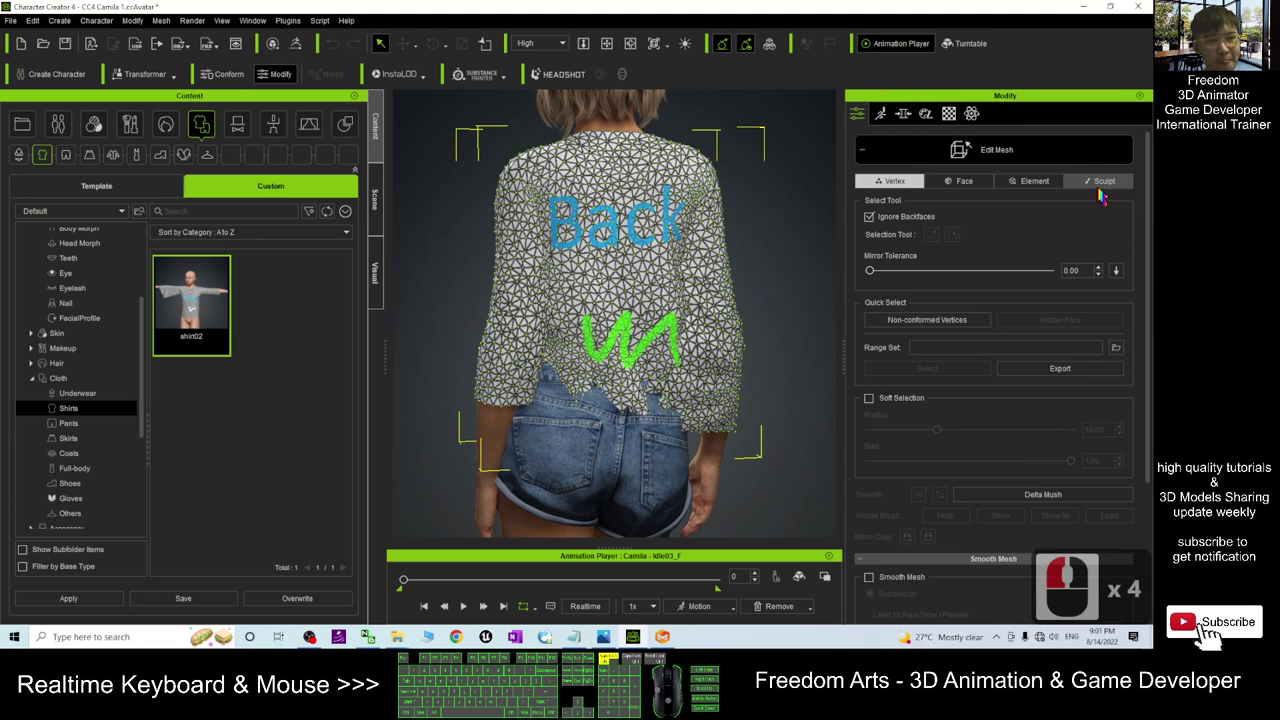
pyautogui.click(1098, 181)
pyautogui.click(915, 232)
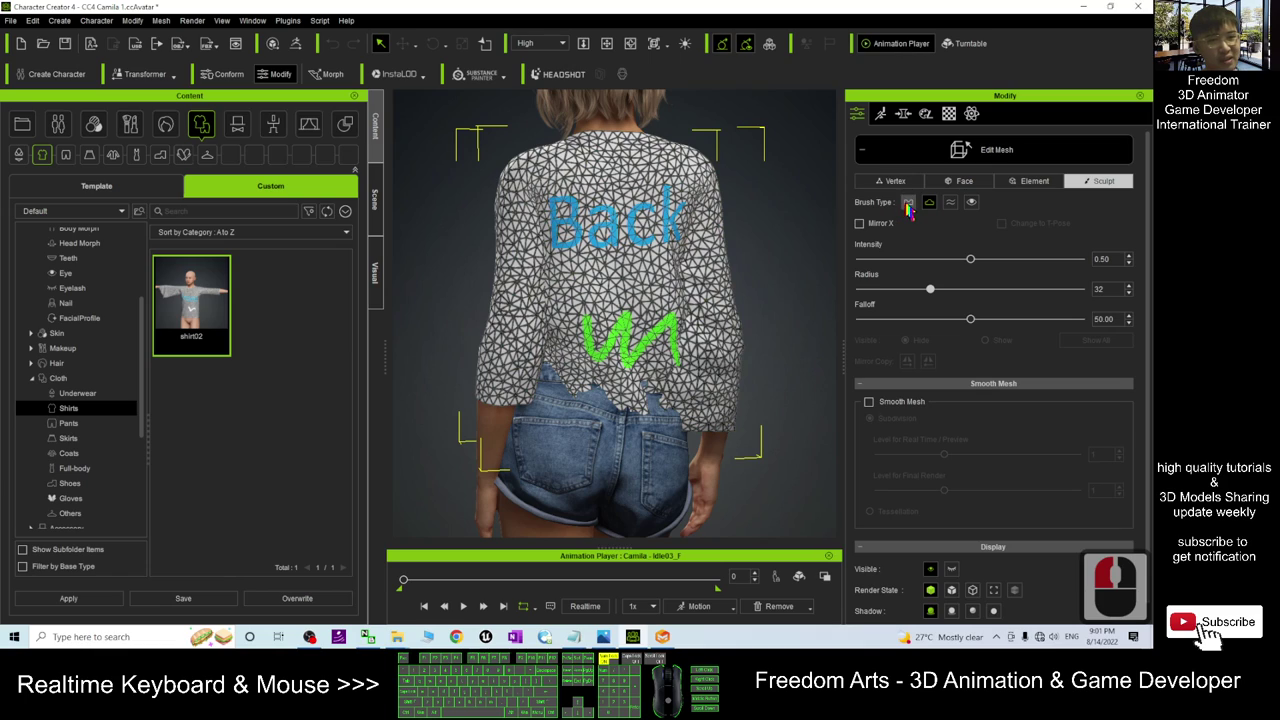
pyautogui.click(908, 203)
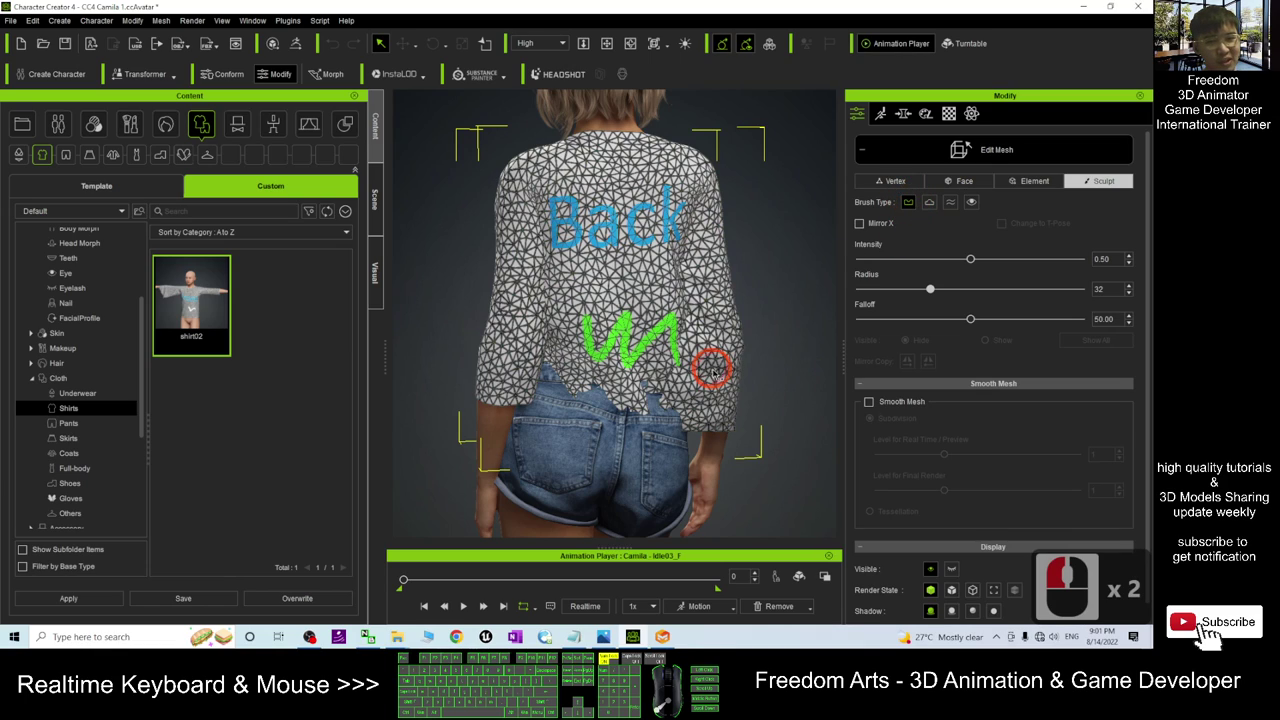
# Sculpt the shirt's jagged back hem inward so it tucks beneath the waistband of the denim shorts.
pyautogui.click(636, 404)
pyautogui.click(578, 389)
pyautogui.click(584, 383)
pyautogui.click(616, 391)
pyautogui.click(622, 389)
pyautogui.click(626, 389)
pyautogui.click(632, 395)
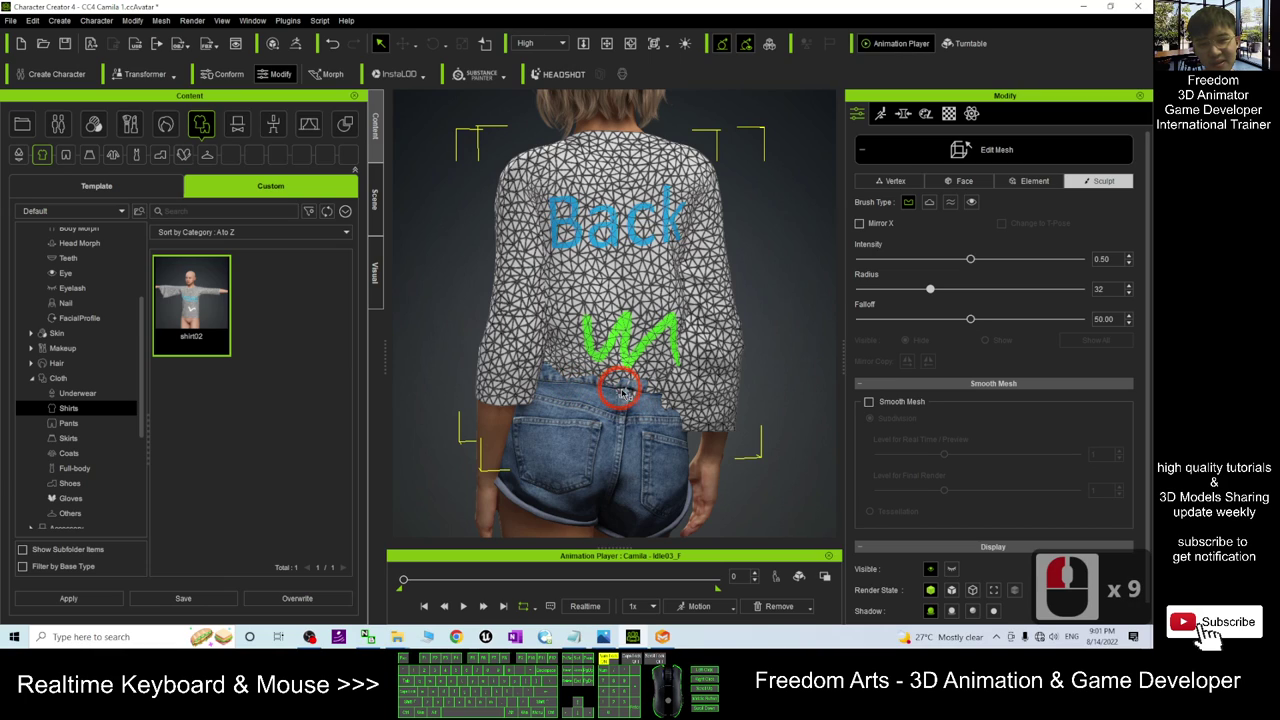
pyautogui.click(610, 386)
pyautogui.click(568, 386)
pyautogui.click(635, 397)
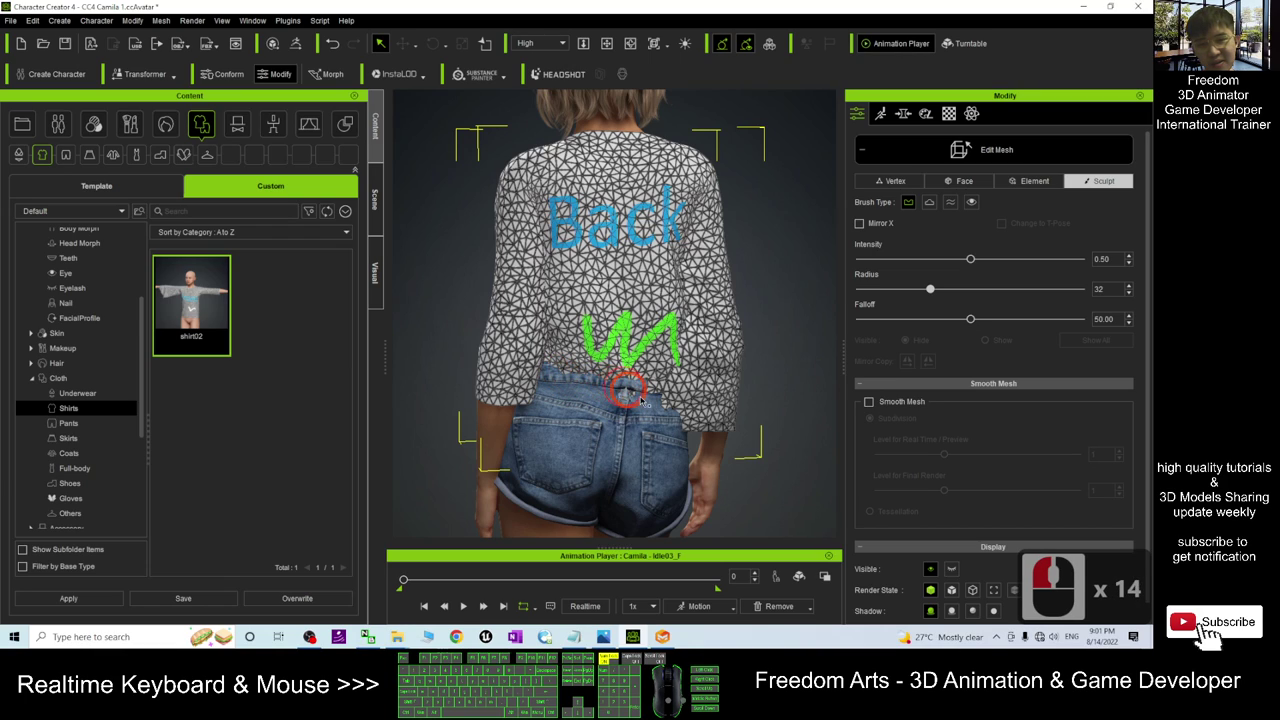
pyautogui.click(673, 404)
pyautogui.click(669, 400)
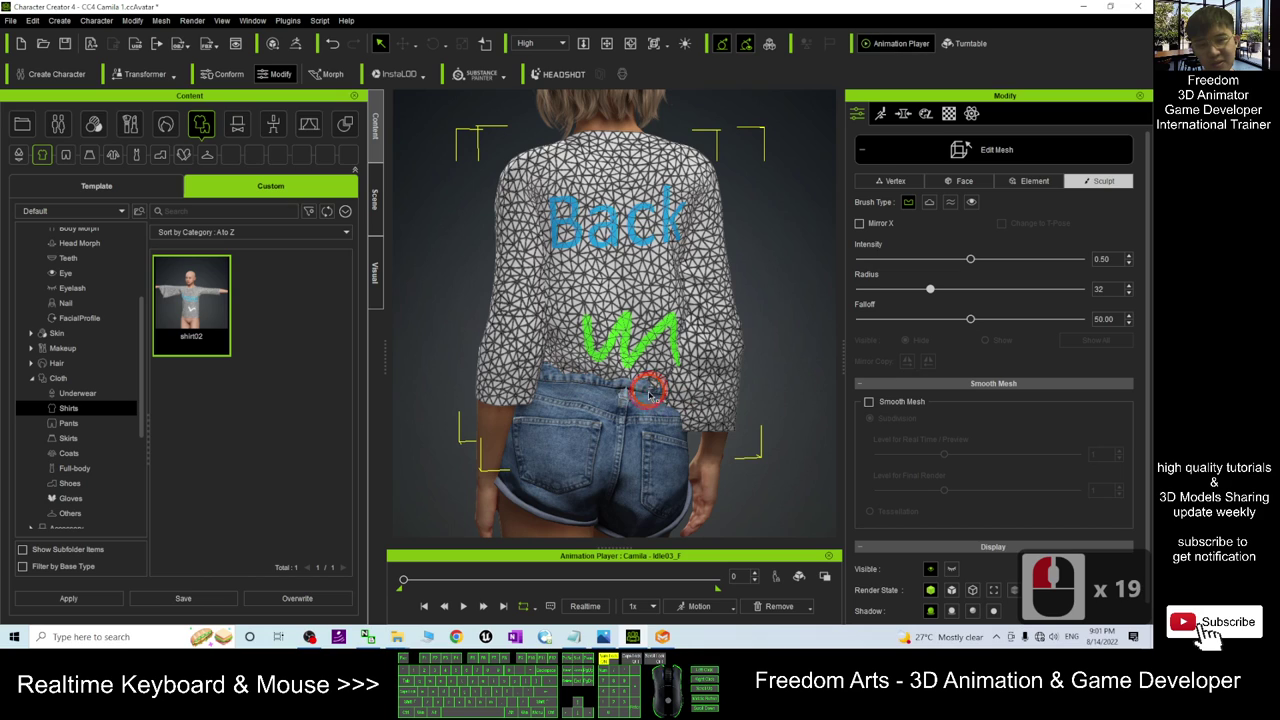
pyautogui.click(566, 370)
pyautogui.click(566, 374)
# Push the shirt's hem inward at the side of the waist, beside the sleeve cuff.
pyautogui.press('c')
pyautogui.moveTo(401, 374); pyautogui.dragTo(963, 400)
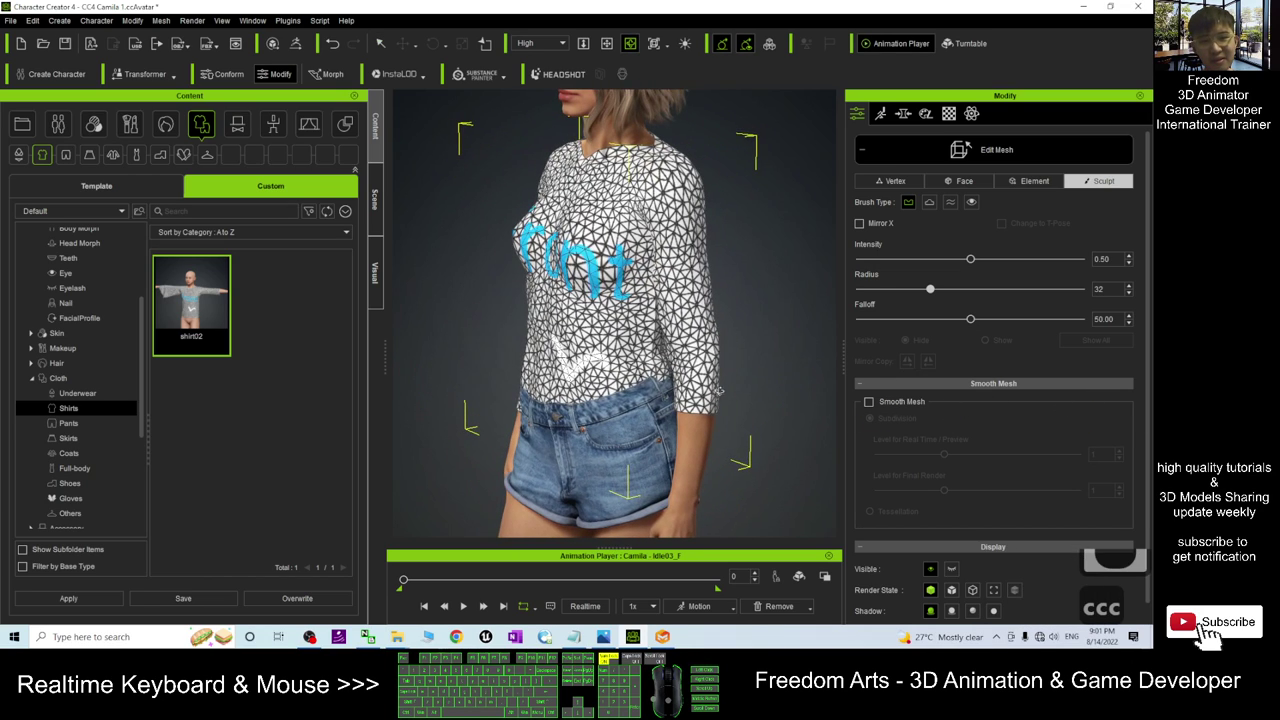
pyautogui.click(665, 380)
pyautogui.click(665, 380)
pyautogui.click(665, 380)
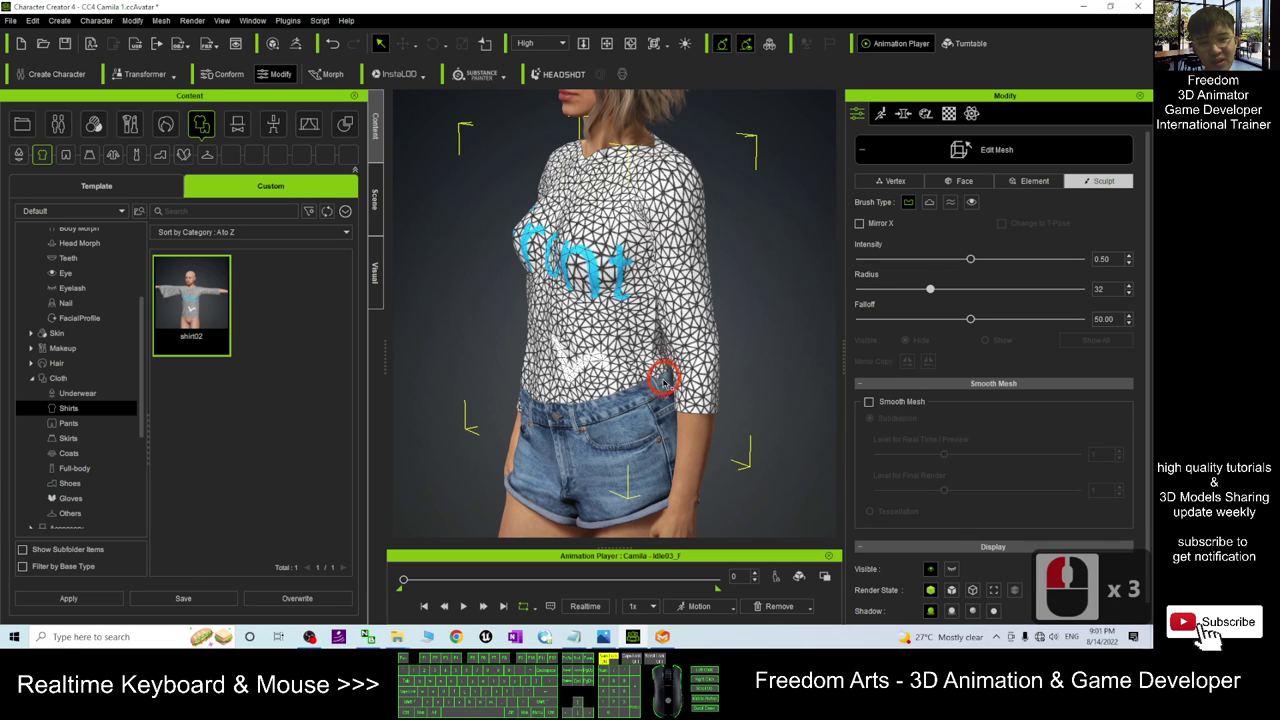
# Check the hem from the opposite side and push the remaining shirt mesh inward at the back waistband.
pyautogui.press('c')
pyautogui.moveTo(514, 383); pyautogui.dragTo(943, 349)
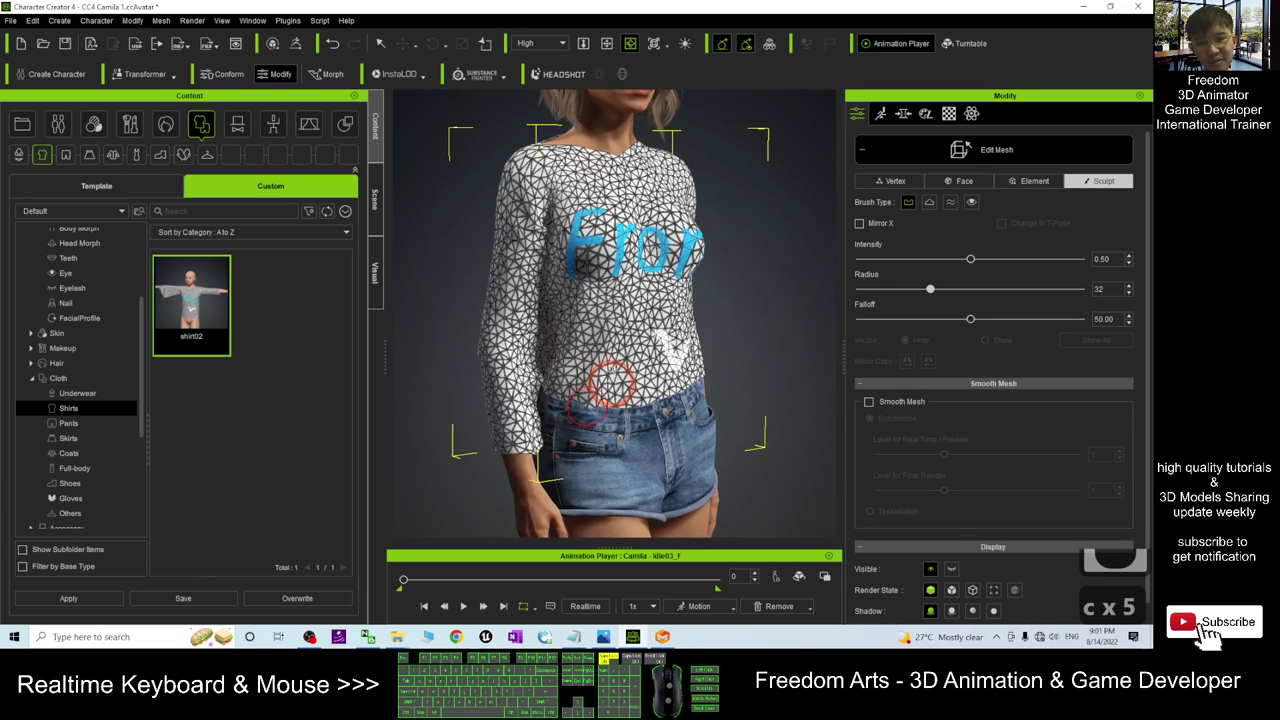
pyautogui.scroll(-18, 604, 370)
pyautogui.press('c')
pyautogui.moveTo(640, 328); pyautogui.dragTo(1080, 298)
pyautogui.scroll(20, 613, 420)
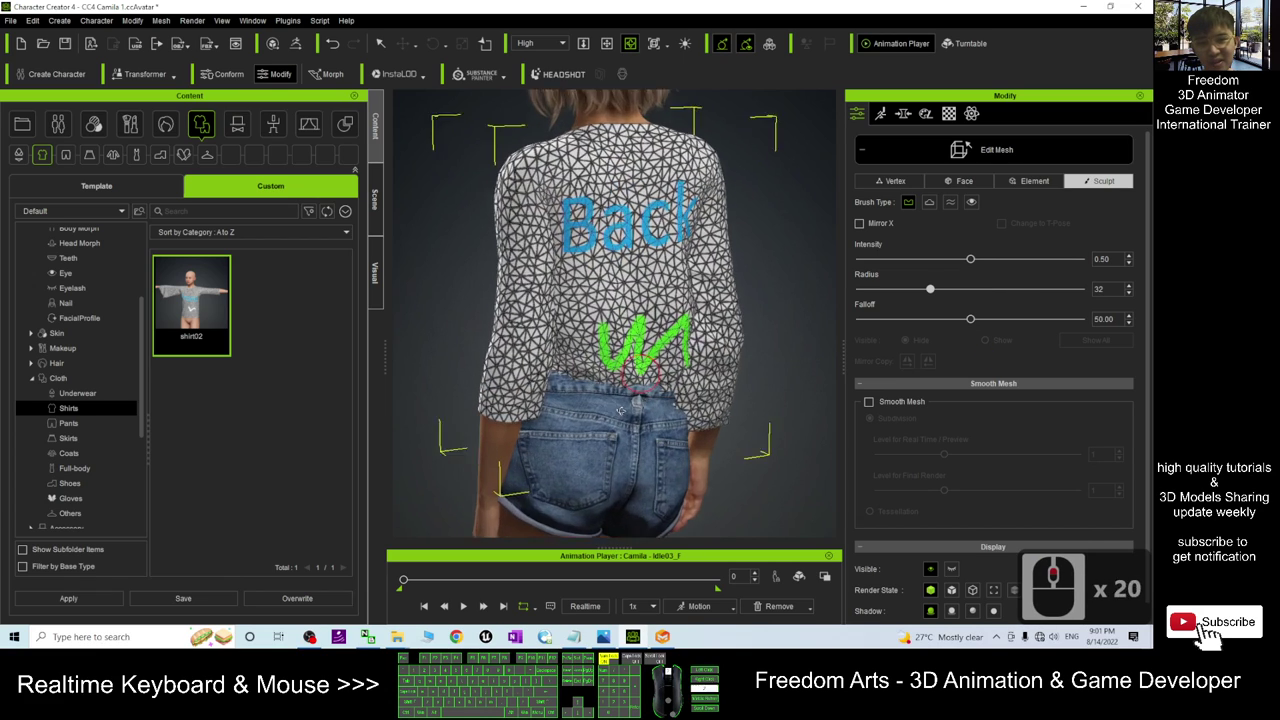
pyautogui.click(618, 412)
pyautogui.click(614, 405)
# Examine the shirt tucked into the denim shorts from the back round to a wider front view.
pyautogui.press('c')
pyautogui.moveTo(580, 290)
pyautogui.mouseDown()
pyautogui.moveTo(766, 263)
pyautogui.moveTo(1020, 266)
pyautogui.moveTo(1057, 311)
pyautogui.mouseUp()
pyautogui.scroll(-11, 780, 268)
pyautogui.press('c')
pyautogui.scroll(6, 576, 282)
pyautogui.press('x')
pyautogui.moveTo(694, 293); pyautogui.dragTo(723, 325)
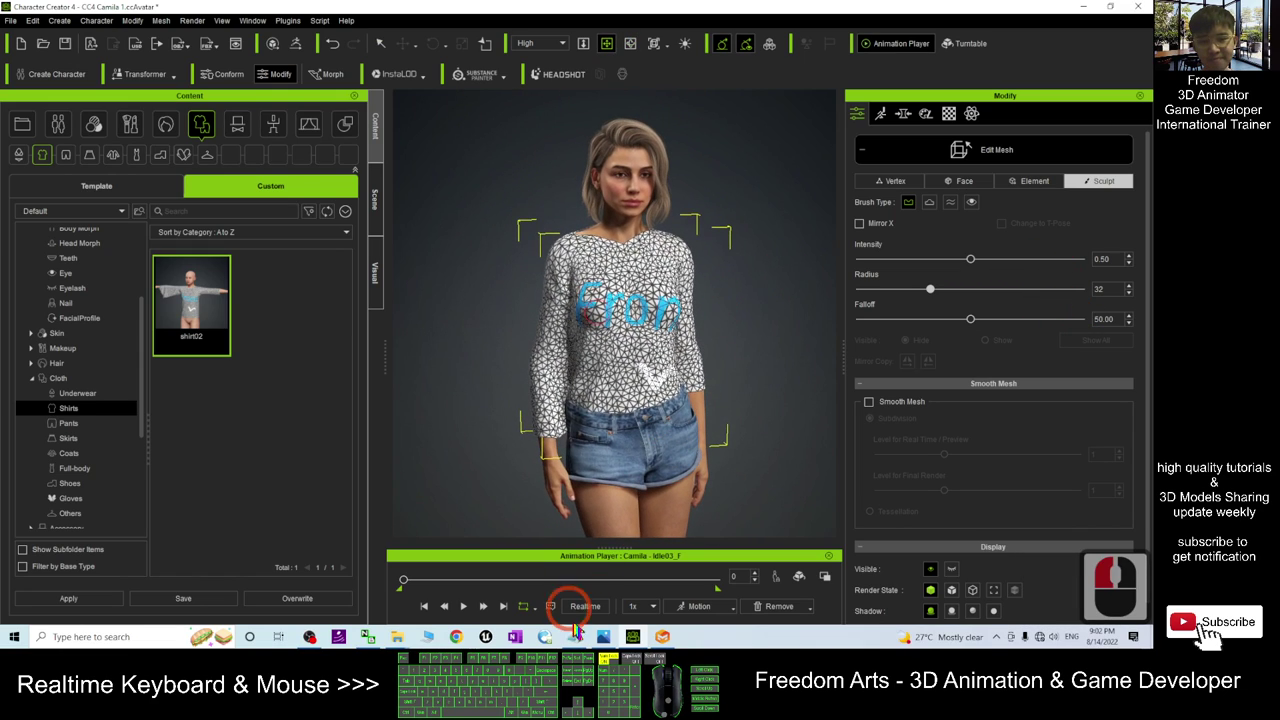
# View the cover.jpg image on Marvelous Designer cloth design for CC4, and return to Character Creator 4.
pyautogui.moveTo(606, 640)
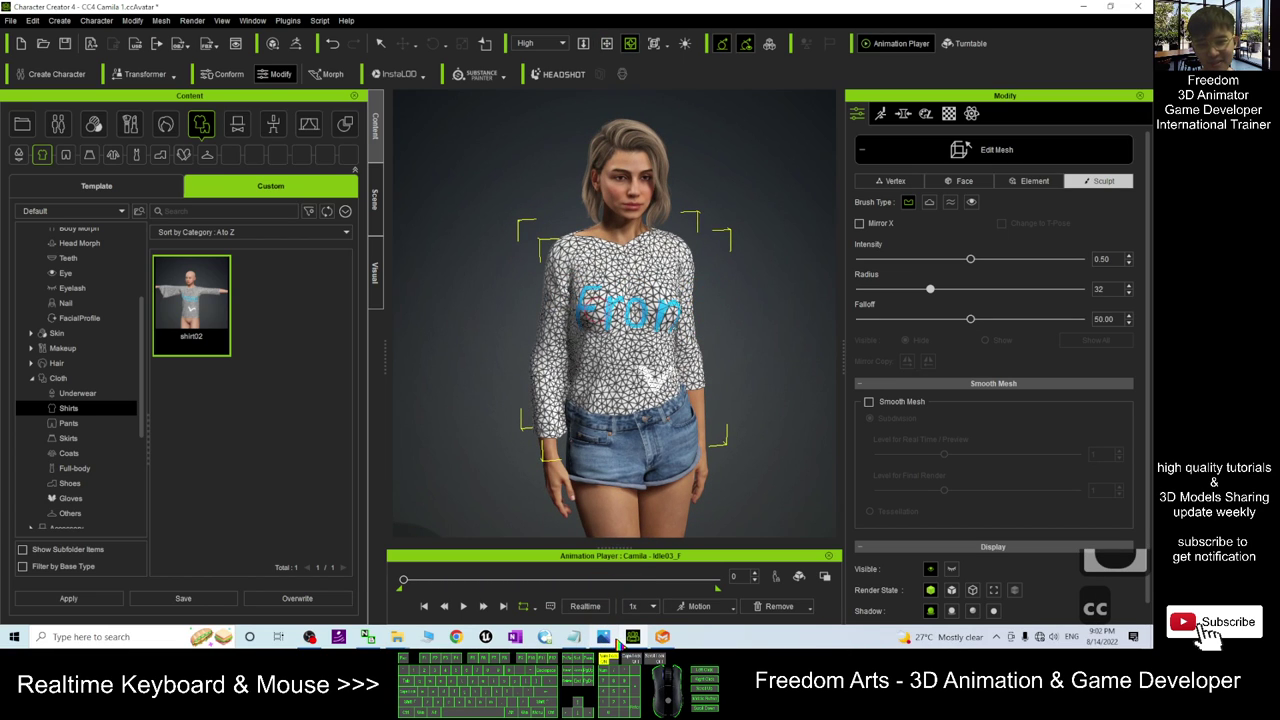
pyautogui.click(617, 642)
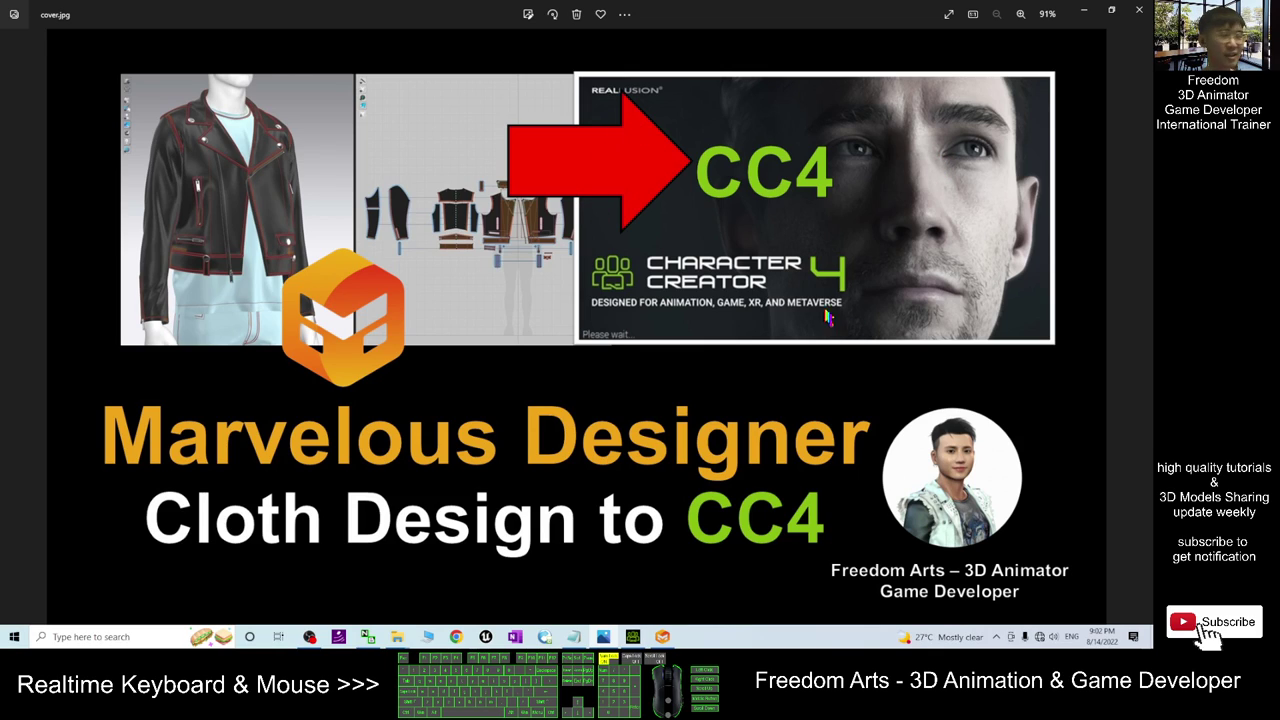
pyautogui.click(633, 636)
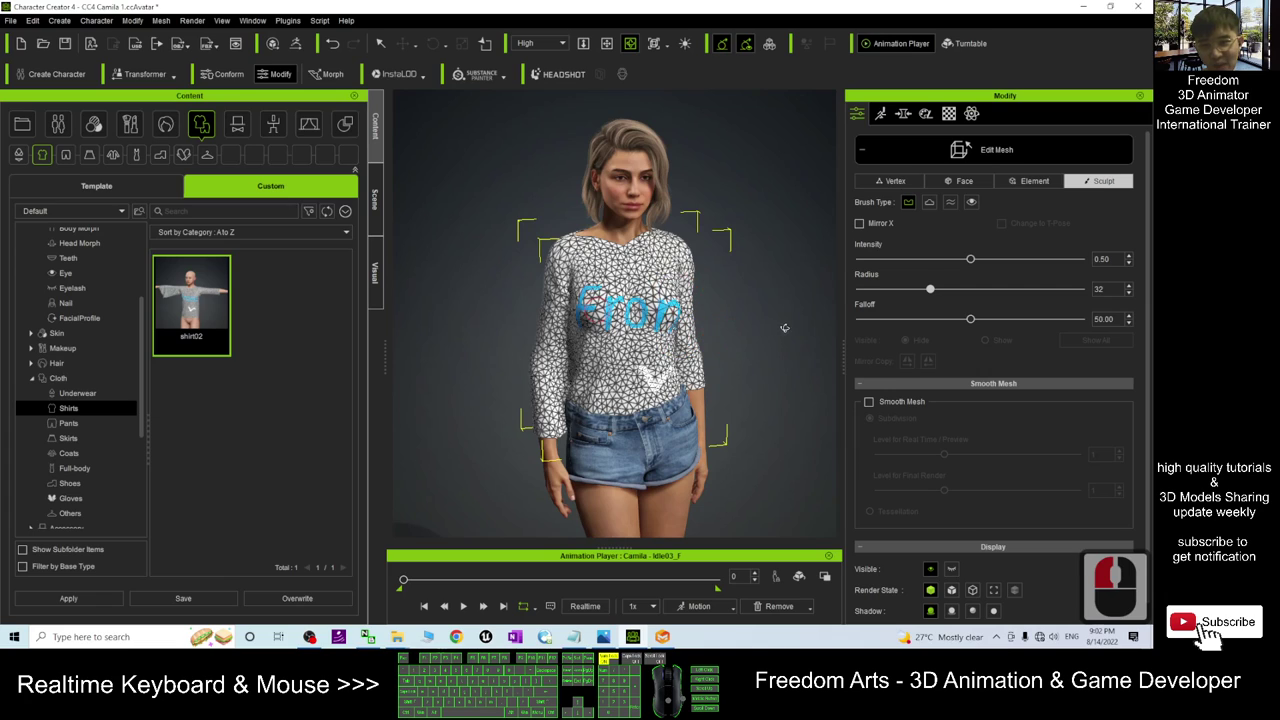
pyautogui.scroll(6, 666, 313)
pyautogui.scroll(-6, 523, 316)
pyautogui.moveTo(523, 316); pyautogui.dragTo(641, 297)
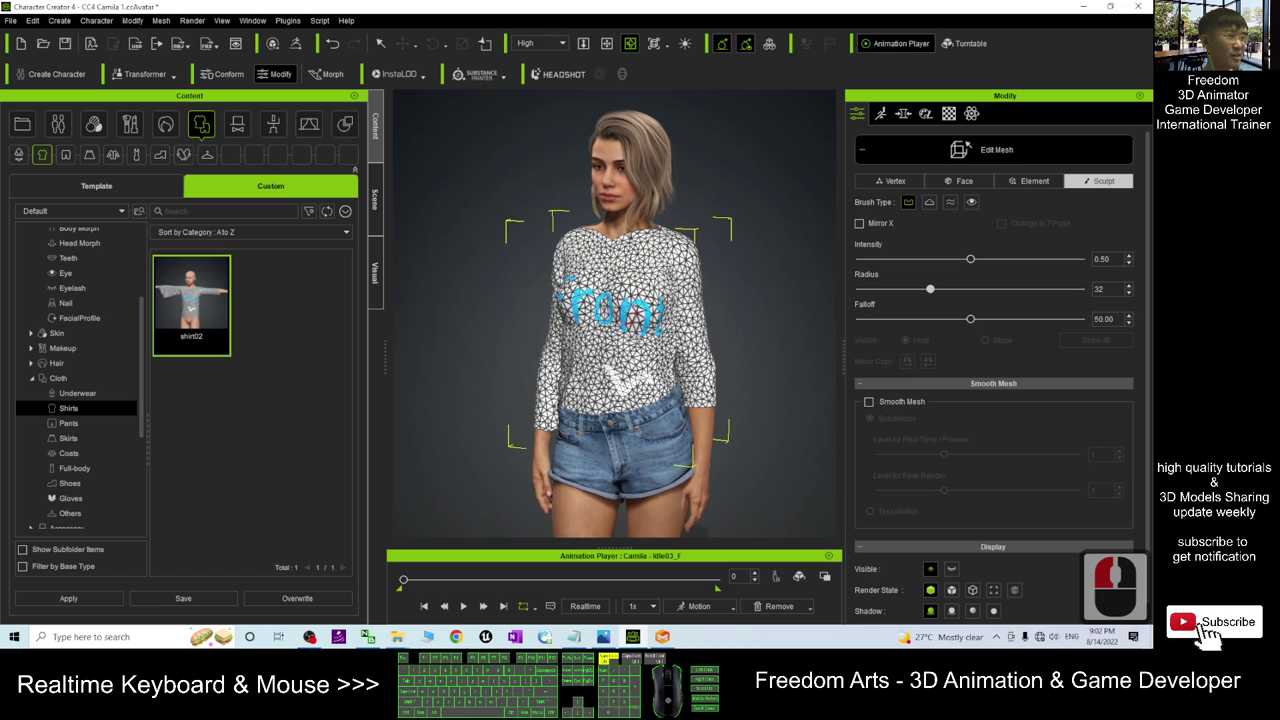
pyautogui.moveTo(664, 362); pyautogui.dragTo(794, 359)
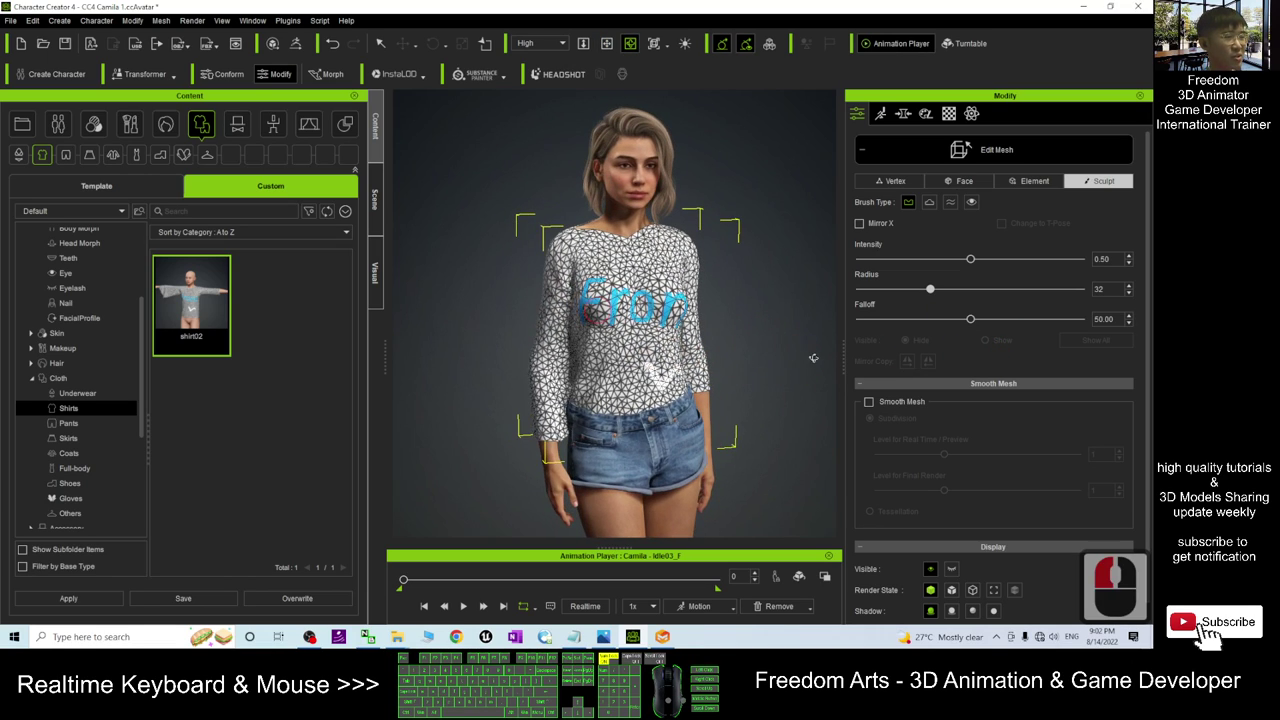
pyautogui.moveTo(751, 291)
pyautogui.mouseDown()
pyautogui.moveTo(546, 240)
pyautogui.moveTo(754, 301)
pyautogui.mouseUp()
pyautogui.moveTo(753, 300); pyautogui.dragTo(751, 301, button='right')
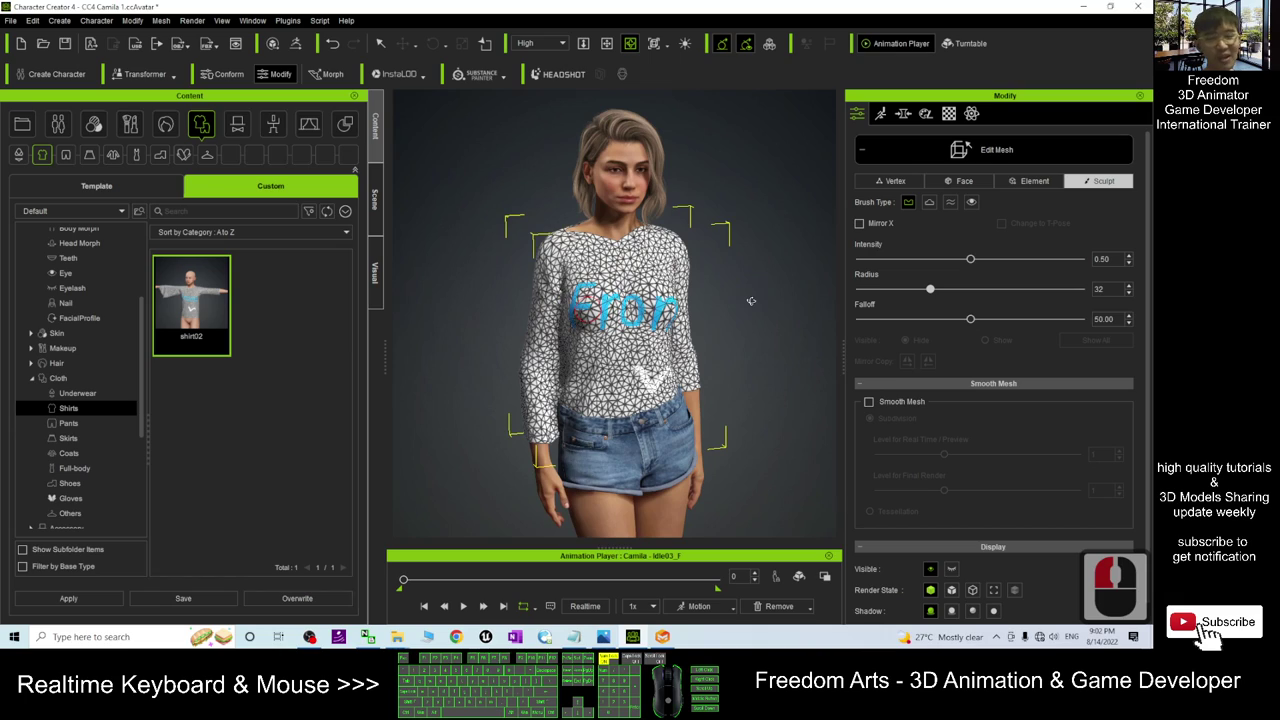